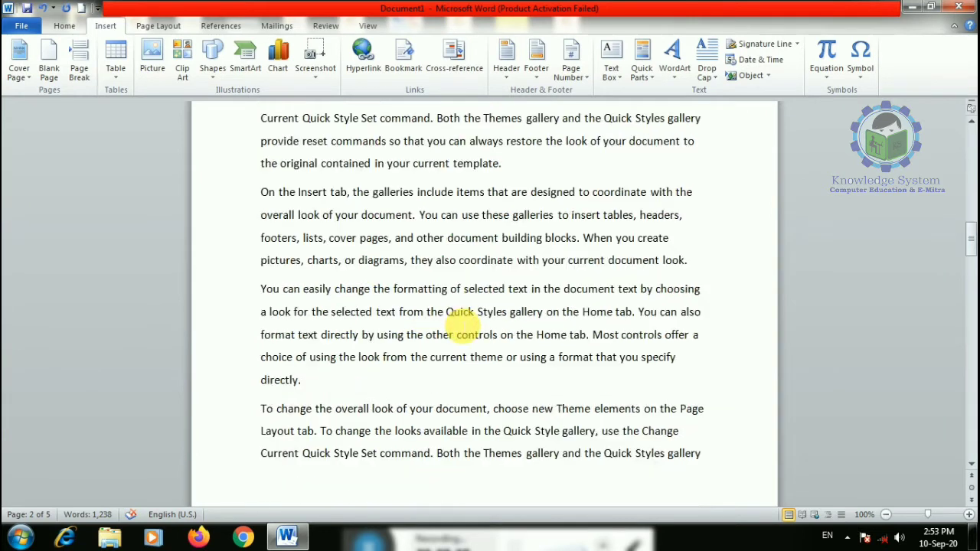
- Put the cursor after 'directly.' in the body text and open the Cover Page gallery
{"action": "scroll", "coordinate": [449, 324], "scroll_direction": "up", "scroll_amount": 3}
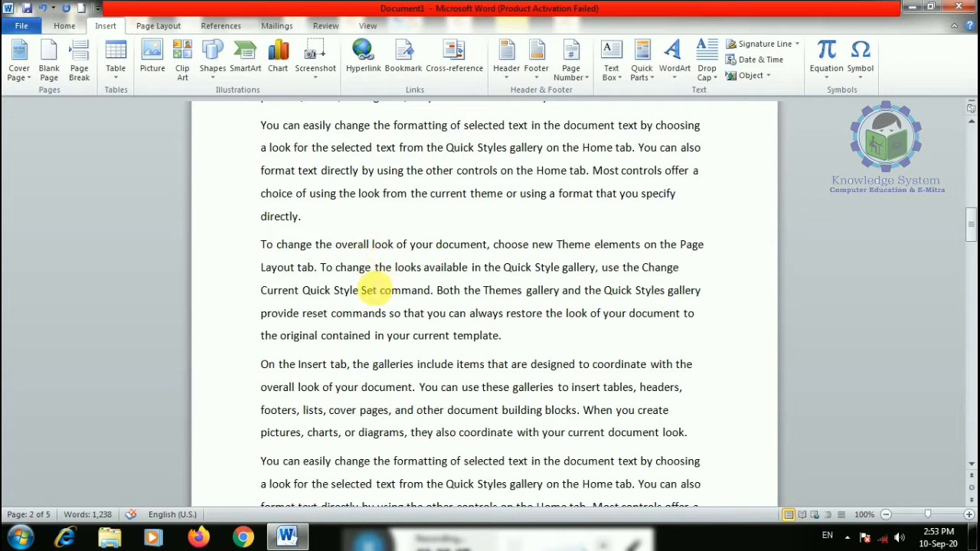
{"action": "scroll", "coordinate": [379, 264], "scroll_direction": "up", "scroll_amount": 3}
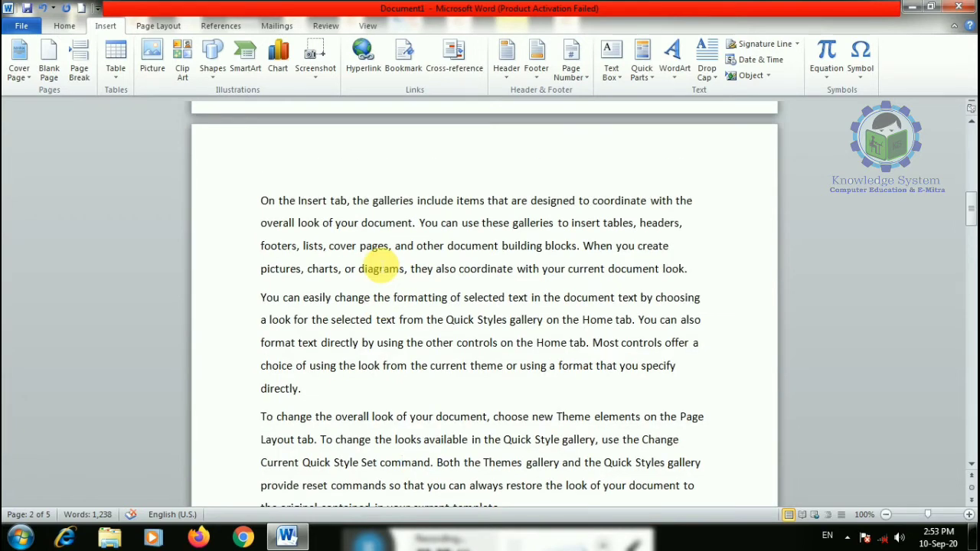
{"action": "scroll", "coordinate": [381, 268], "scroll_direction": "up", "scroll_amount": 3}
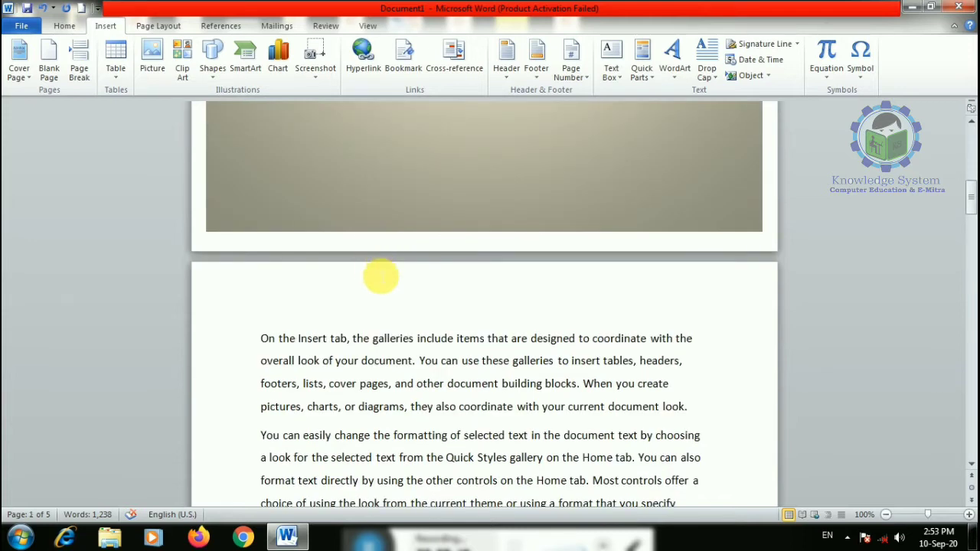
{"action": "scroll", "coordinate": [381, 275], "scroll_direction": "up", "scroll_amount": 10}
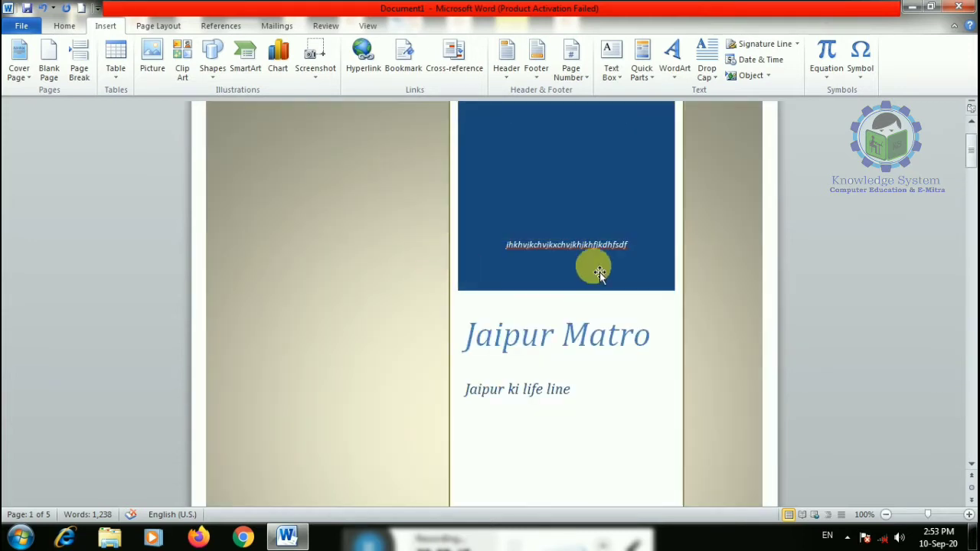
{"action": "scroll", "coordinate": [429, 319], "scroll_direction": "down", "scroll_amount": 12}
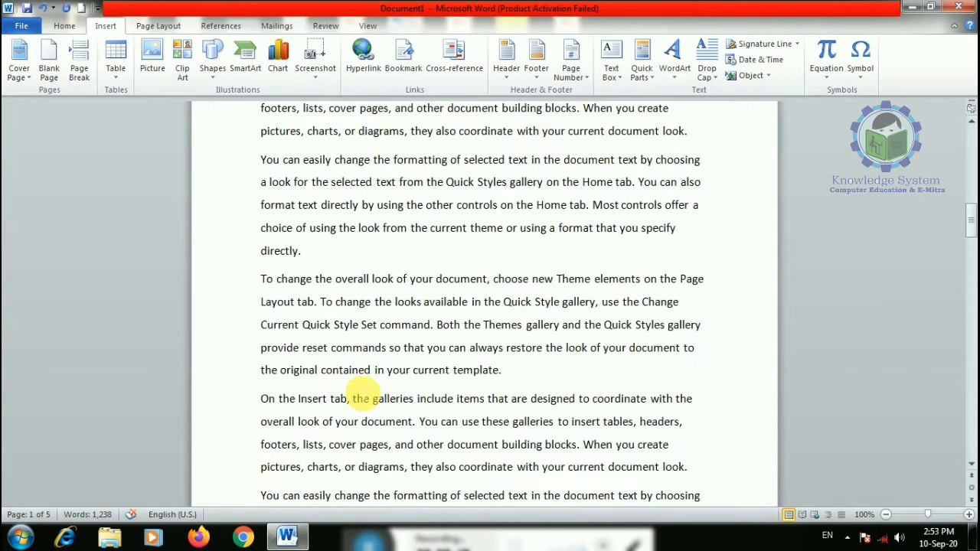
{"action": "left_click", "coordinate": [303, 252]}
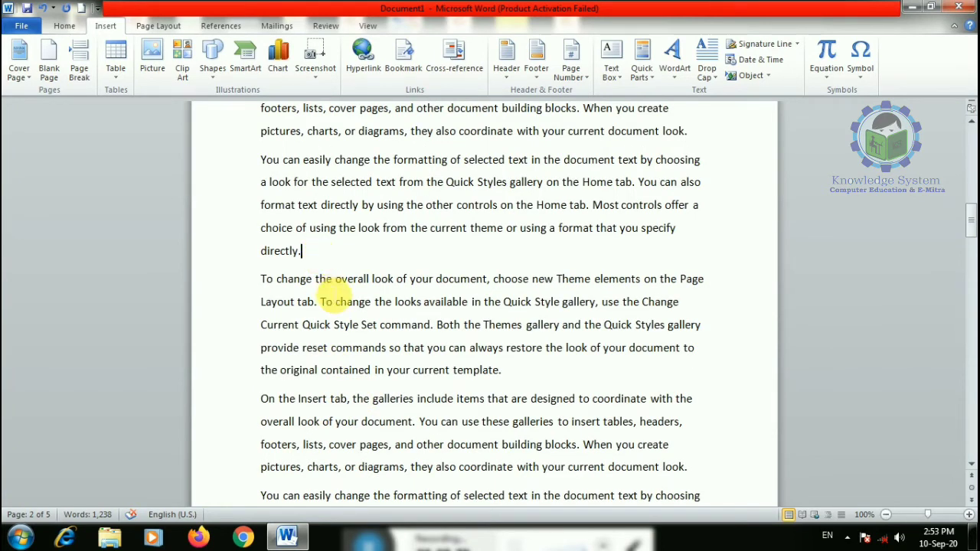
{"action": "left_click", "coordinate": [20, 73]}
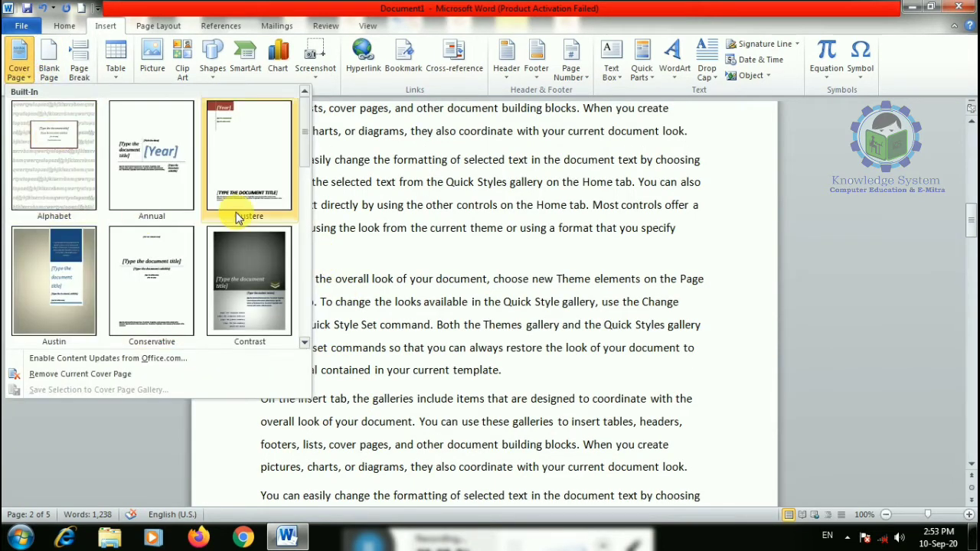
- Insert the Contrast cover page at the front of the document
{"action": "left_click", "coordinate": [264, 262]}
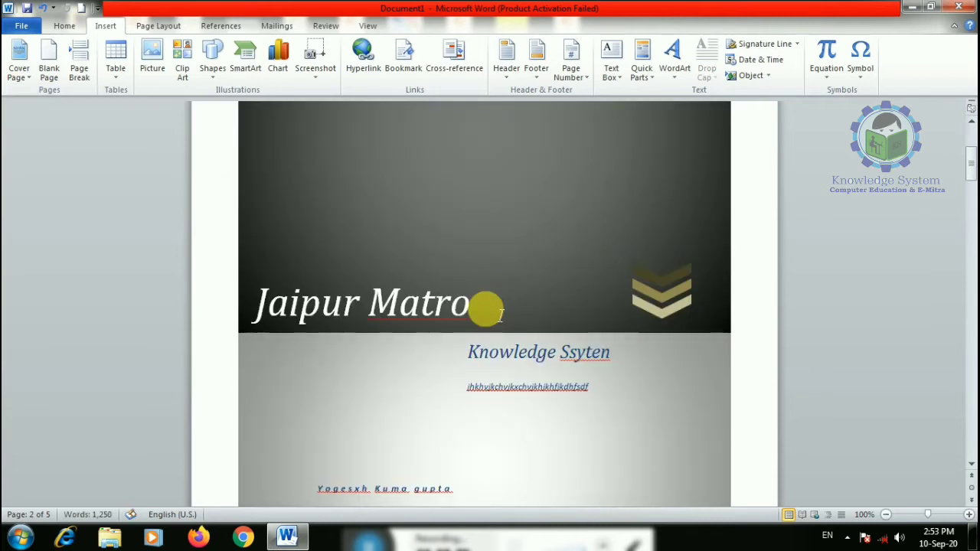
{"action": "left_click", "coordinate": [494, 327]}
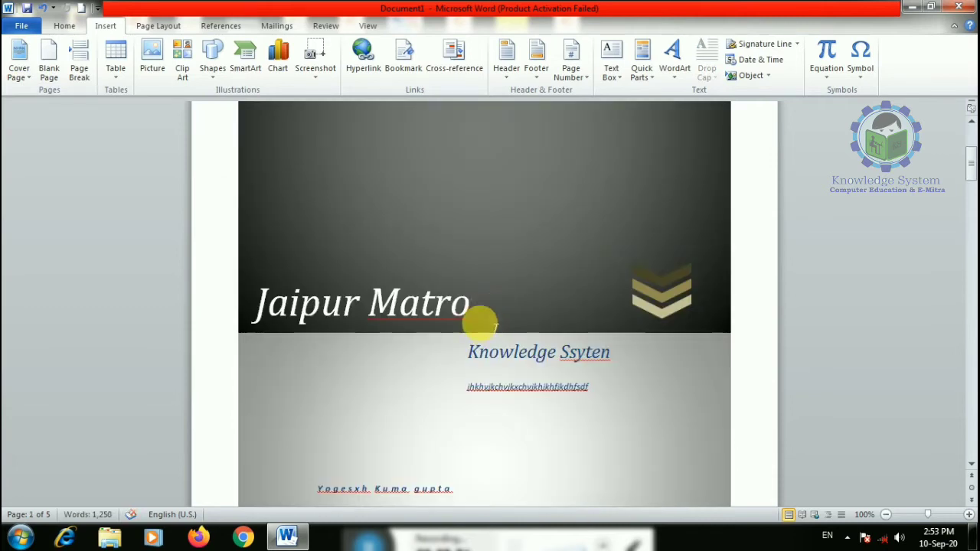
{"action": "scroll", "coordinate": [479, 331], "scroll_direction": "down", "scroll_amount": 3}
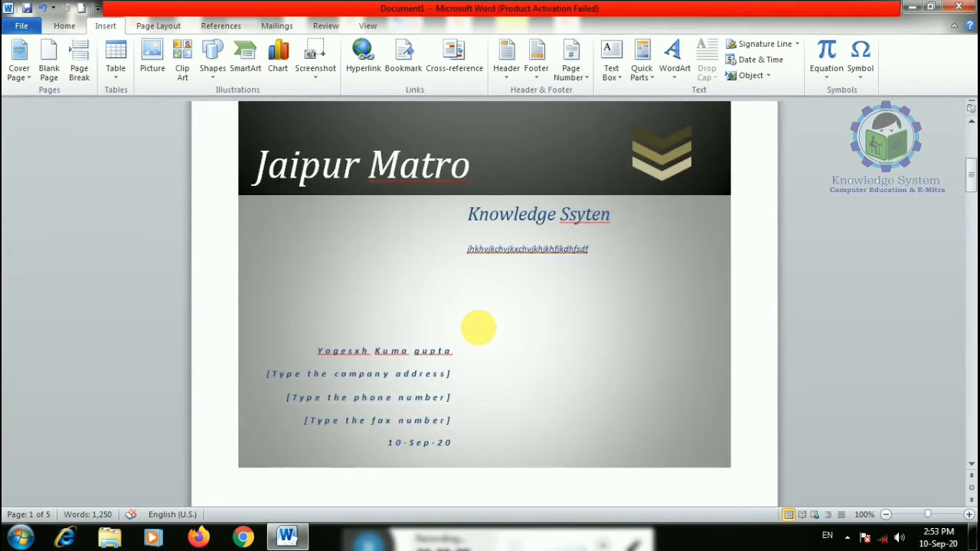
{"action": "scroll", "coordinate": [478, 328], "scroll_direction": "down", "scroll_amount": 3}
- Fill the cover page's company address and phone number placeholders
{"action": "left_click", "coordinate": [392, 242]}
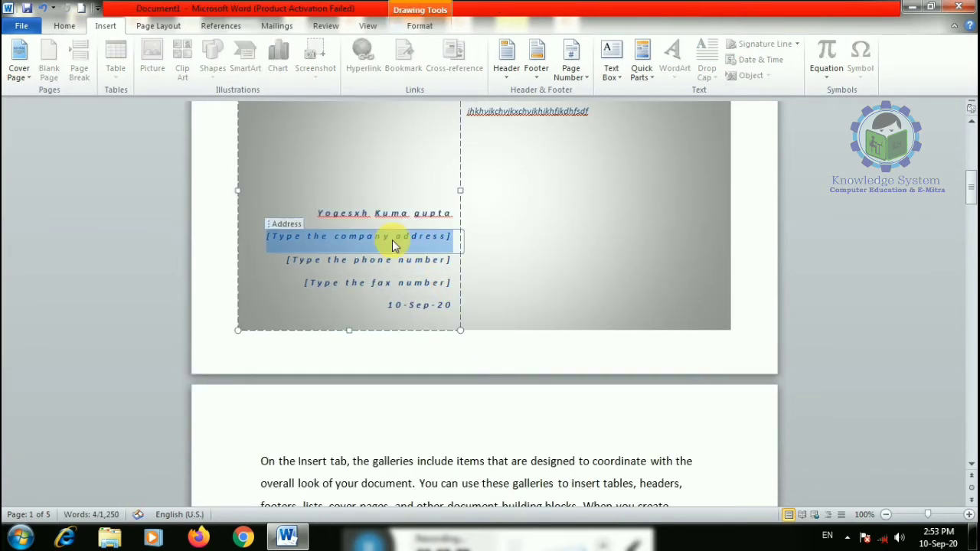
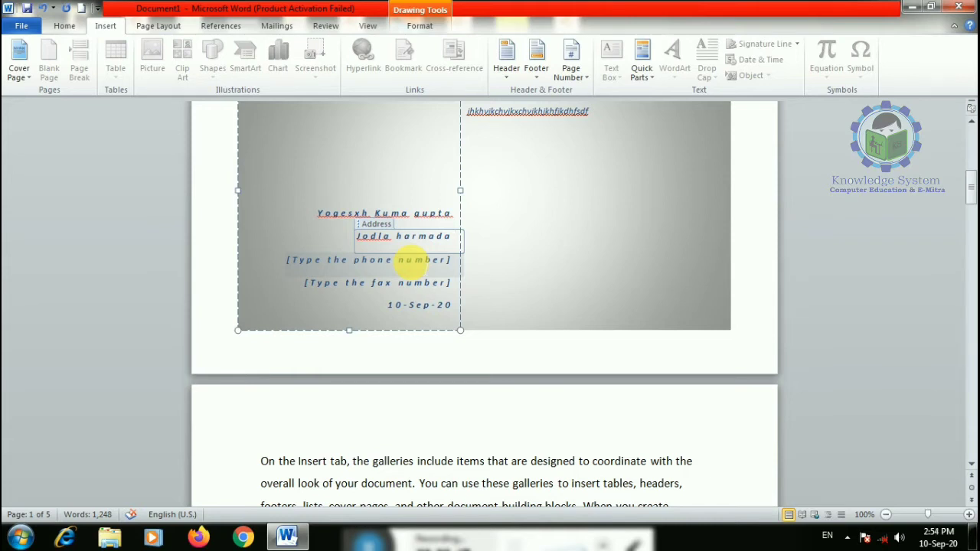
{"action": "scroll", "coordinate": [412, 260], "scroll_direction": "down", "scroll_amount": 1}
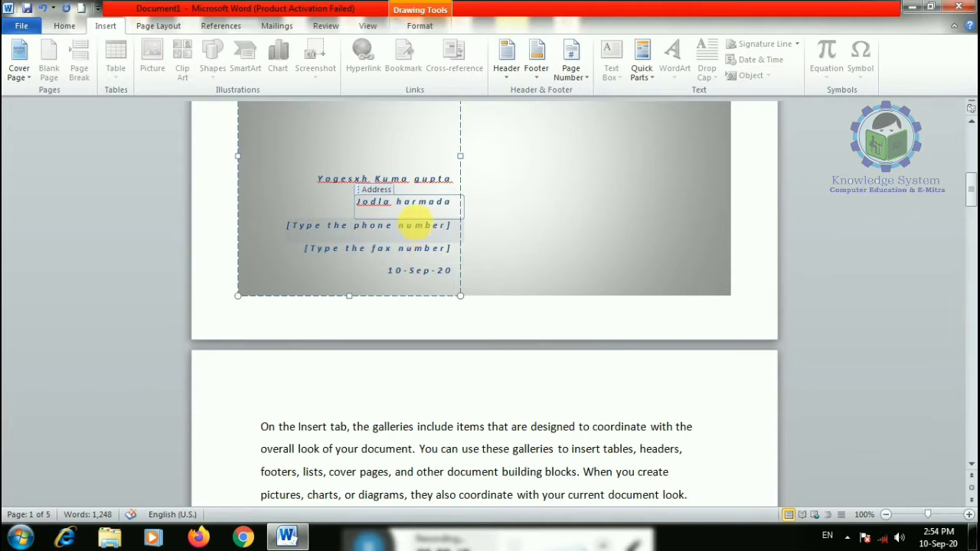
{"action": "left_click", "coordinate": [418, 225]}
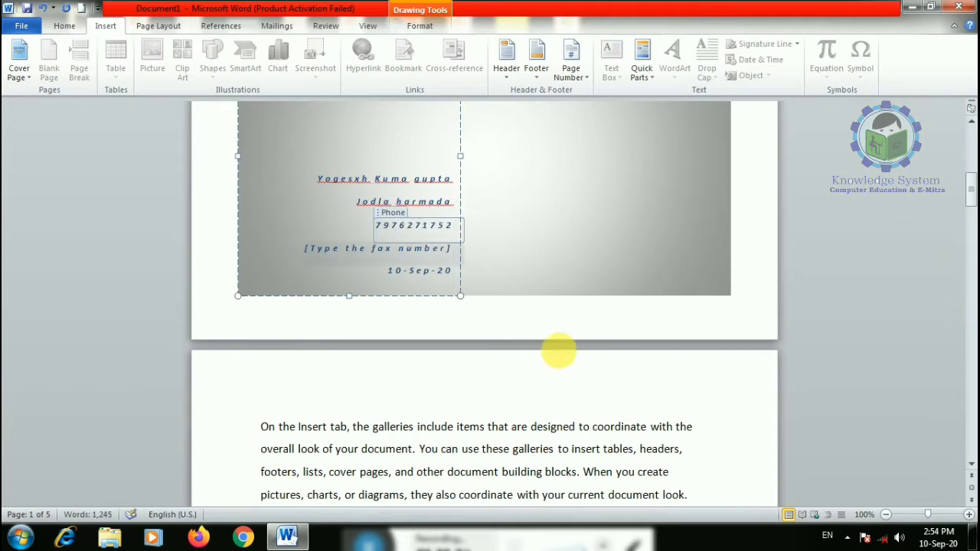
{"action": "left_click", "coordinate": [560, 350]}
{"action": "scroll", "coordinate": [263, 340], "scroll_direction": "up", "scroll_amount": 9}
{"action": "scroll", "coordinate": [260, 329], "scroll_direction": "up", "scroll_amount": 2}
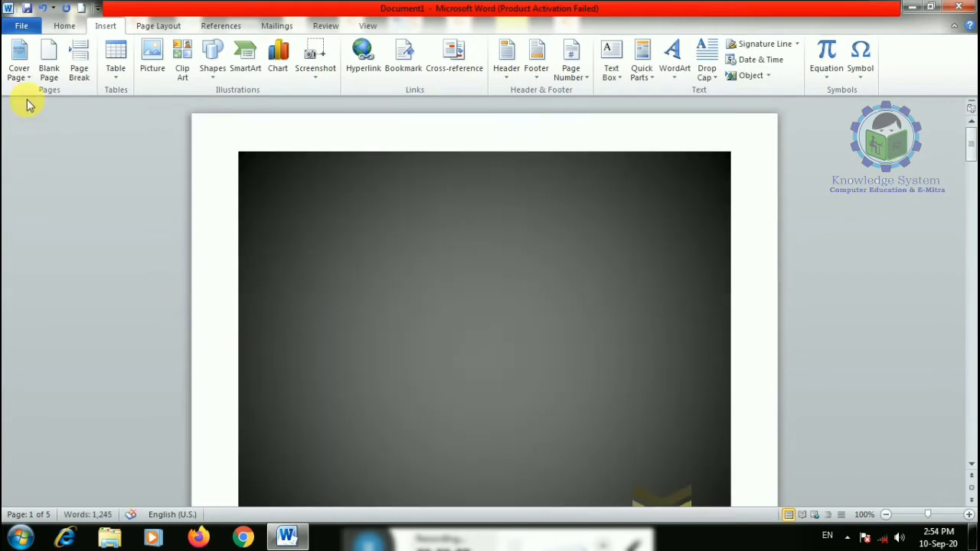
- Reopen the Cover Page gallery, browse the designs, and close it without choosing one
{"action": "left_click", "coordinate": [19, 61]}
{"action": "scroll", "coordinate": [193, 289], "scroll_direction": "down", "scroll_amount": 5}
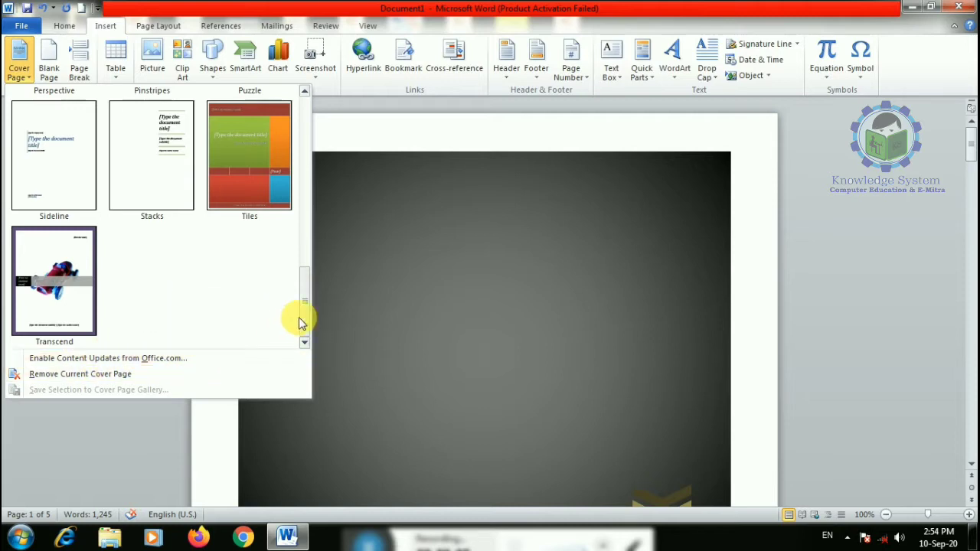
{"action": "left_click_drag", "start_coordinate": [302, 320], "coordinate": [309, 255]}
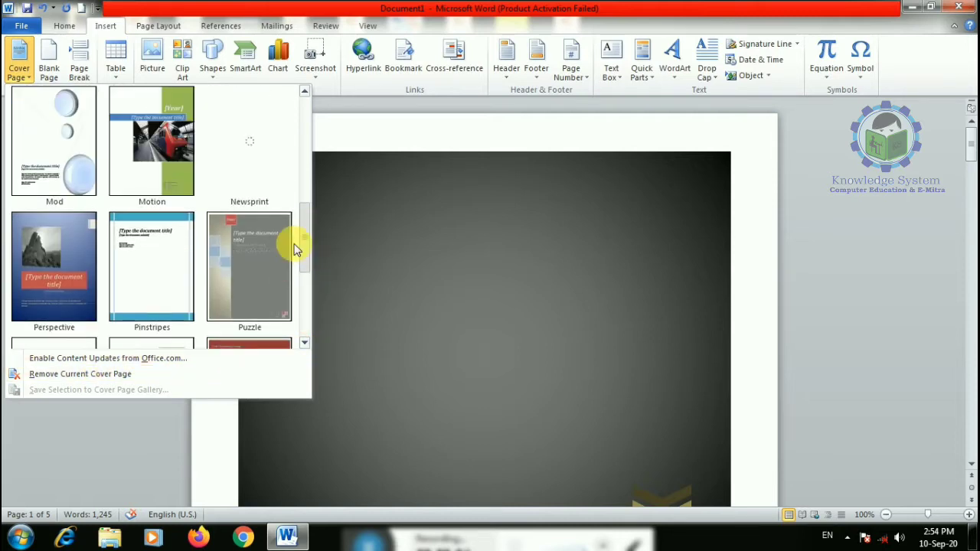
{"action": "scroll", "coordinate": [181, 250], "scroll_direction": "up", "scroll_amount": 5}
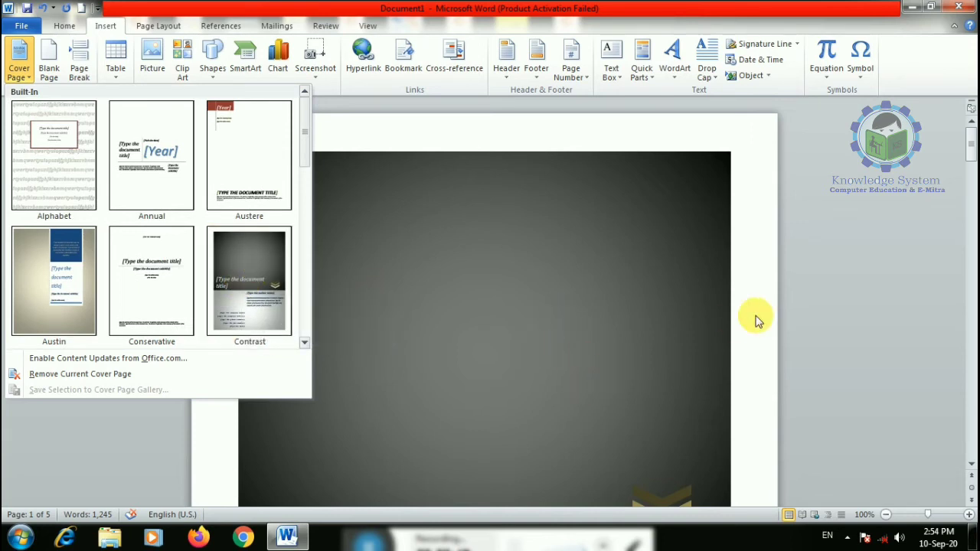
{"action": "left_click", "coordinate": [737, 332]}
- Insert a blank page after the paragraph ending 'directly.' and zoom out to check it
{"action": "scroll", "coordinate": [738, 332], "scroll_direction": "down", "scroll_amount": 3}
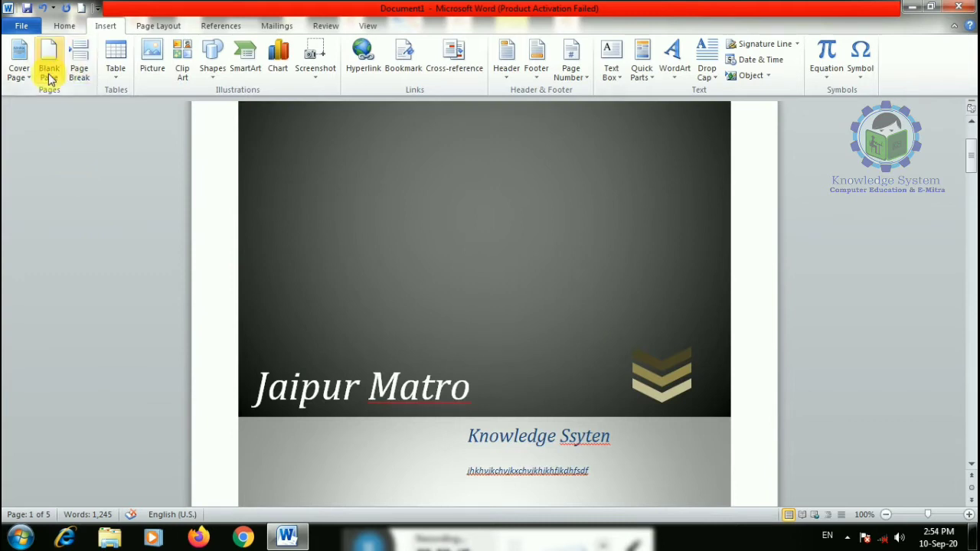
{"action": "scroll", "coordinate": [621, 199], "scroll_direction": "down", "scroll_amount": 6}
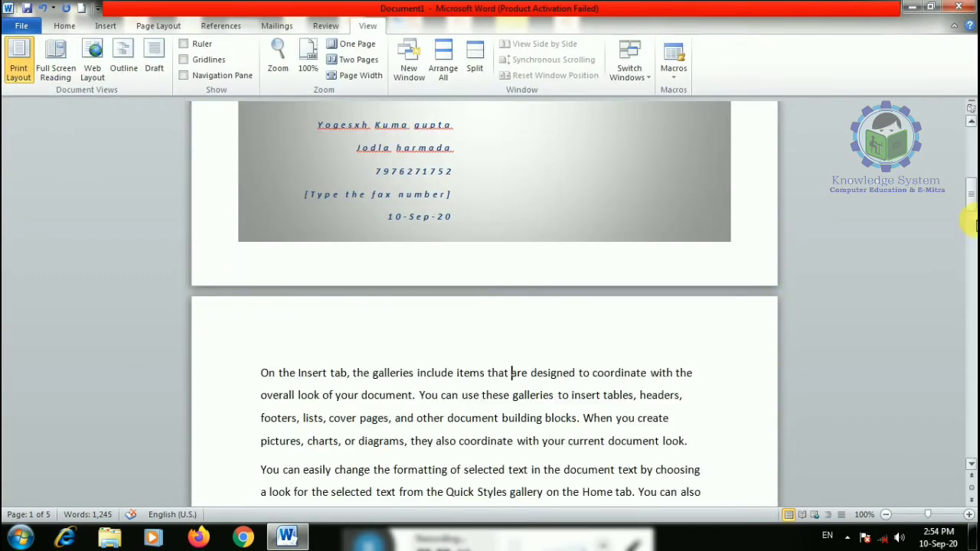
{"action": "left_click_drag", "start_coordinate": [971, 197], "coordinate": [964, 285]}
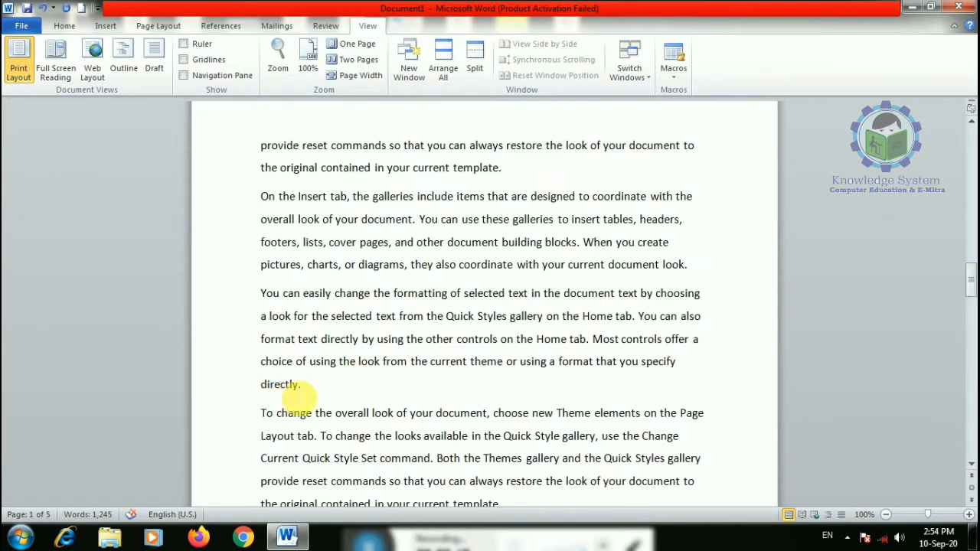
{"action": "left_click", "coordinate": [321, 391]}
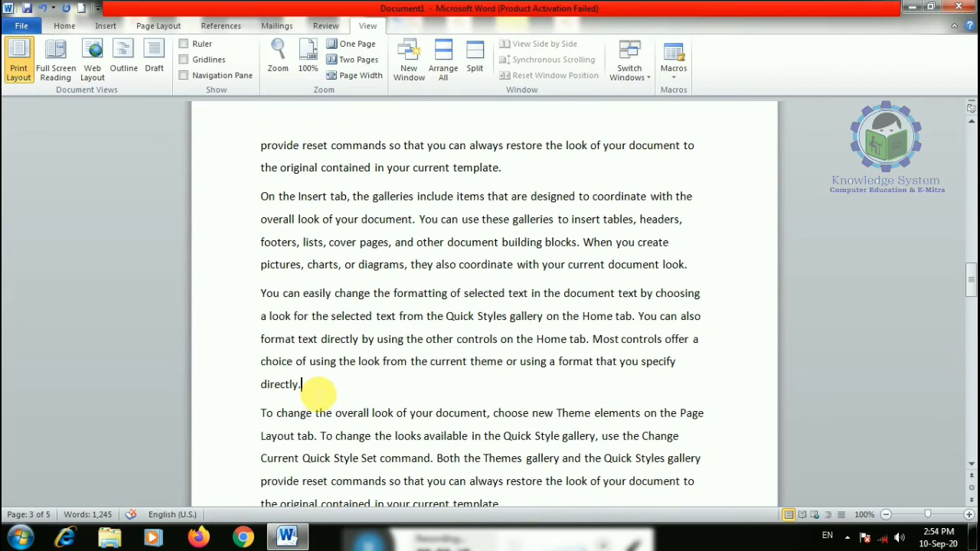
{"action": "left_click", "coordinate": [106, 25]}
{"action": "left_click", "coordinate": [49, 57]}
{"action": "scroll", "coordinate": [411, 242], "scroll_direction": "down", "scroll_amount": 3}
{"action": "scroll", "coordinate": [407, 268], "scroll_direction": "down", "scroll_amount": 10}
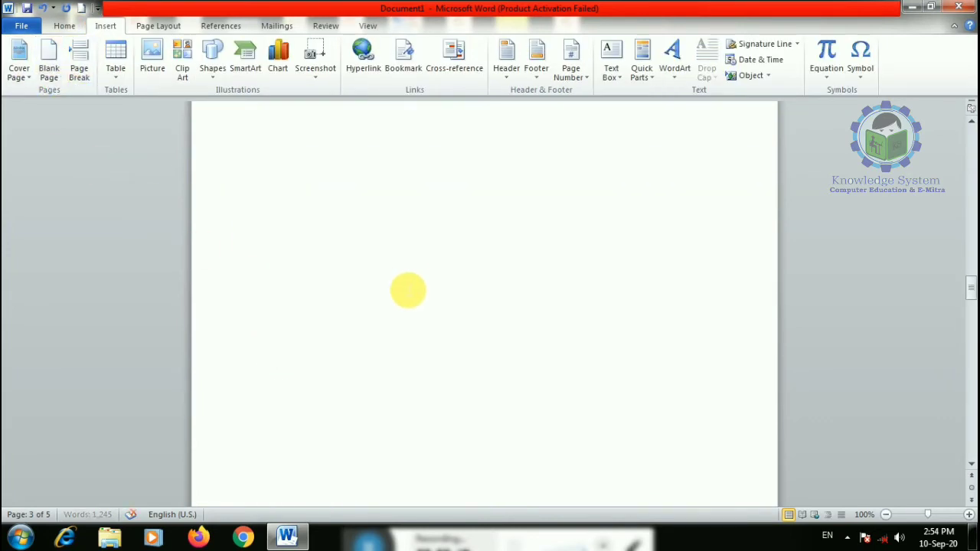
{"action": "scroll", "coordinate": [404, 306], "scroll_direction": "up", "scroll_amount": 8}
{"action": "scroll", "coordinate": [405, 308], "scroll_direction": "up", "scroll_amount": 1}
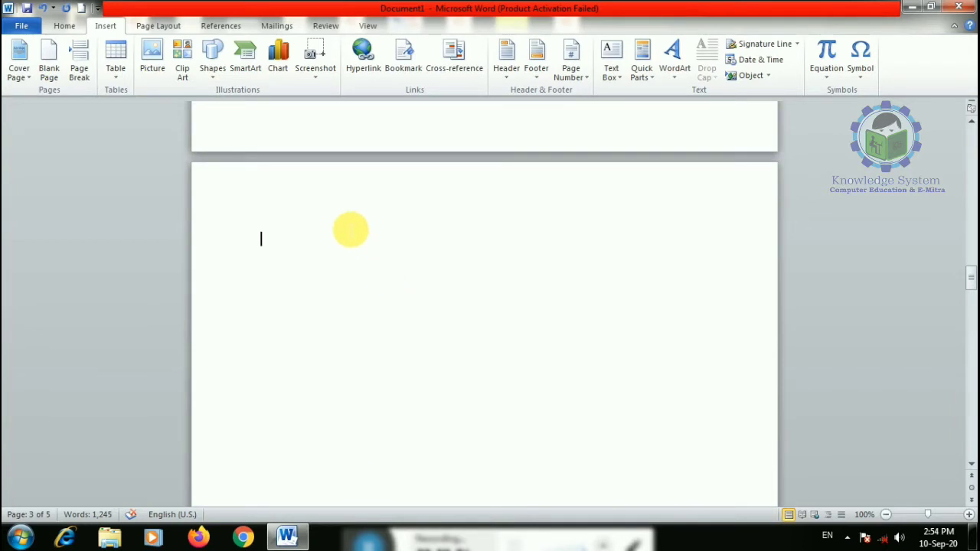
{"action": "left_click", "coordinate": [905, 515]}
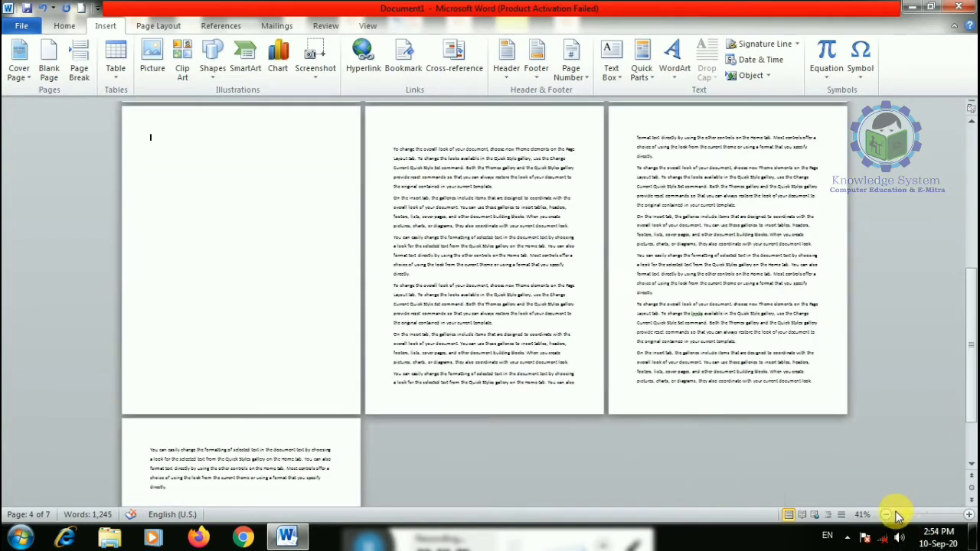
- Undo the blank page, reinsert it, undo it again, leaving the cursor on page 2
{"action": "left_click", "coordinate": [897, 514]}
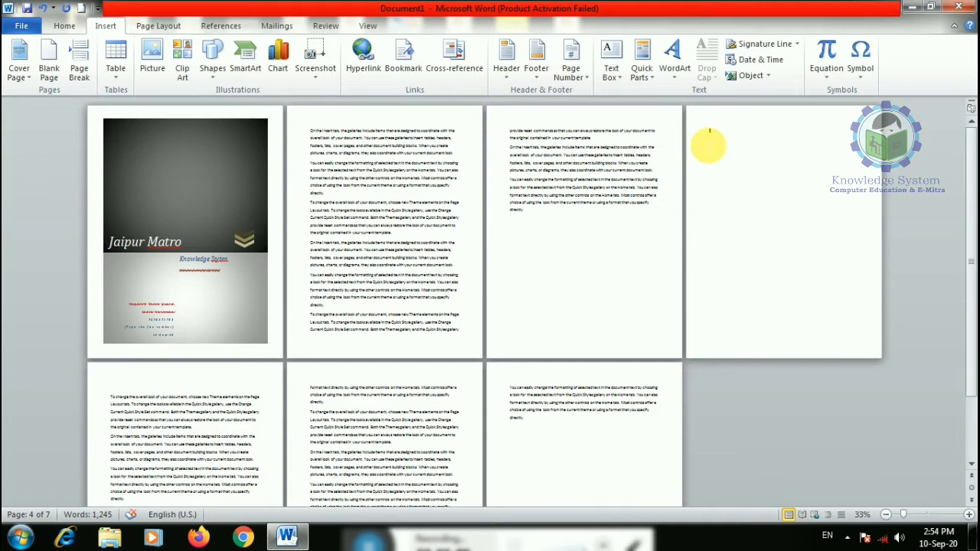
{"action": "key", "text": "ctrl+z"}
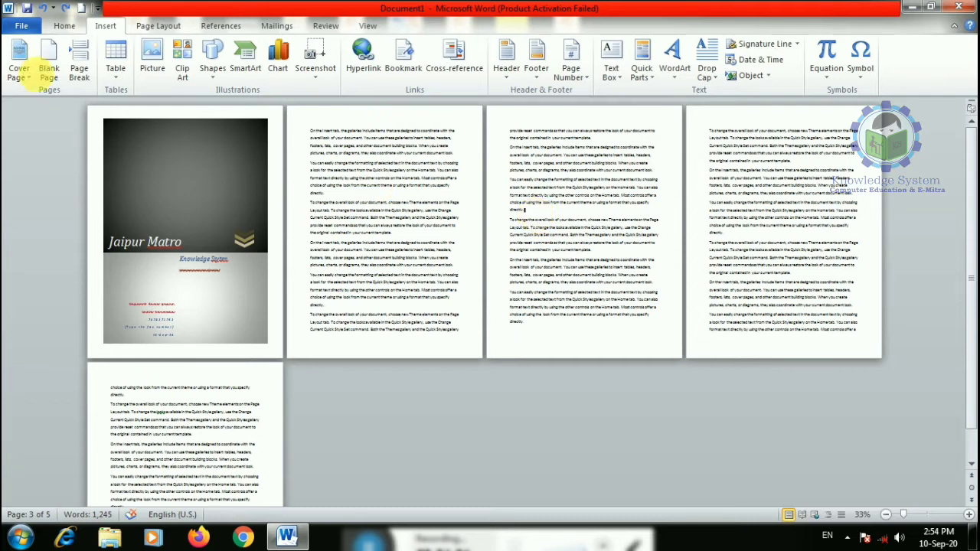
{"action": "left_click", "coordinate": [49, 67]}
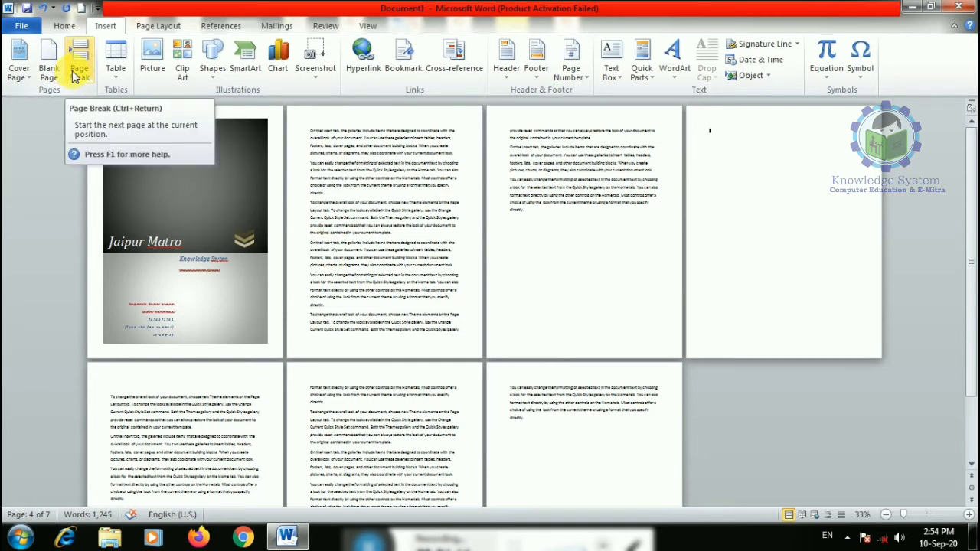
{"action": "key", "text": "ctrl+z"}
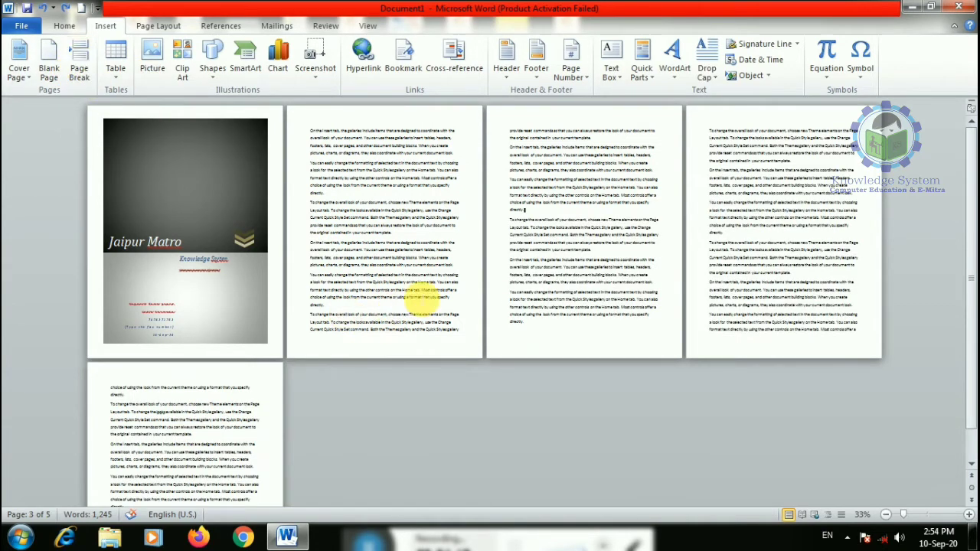
{"action": "left_click", "coordinate": [339, 193]}
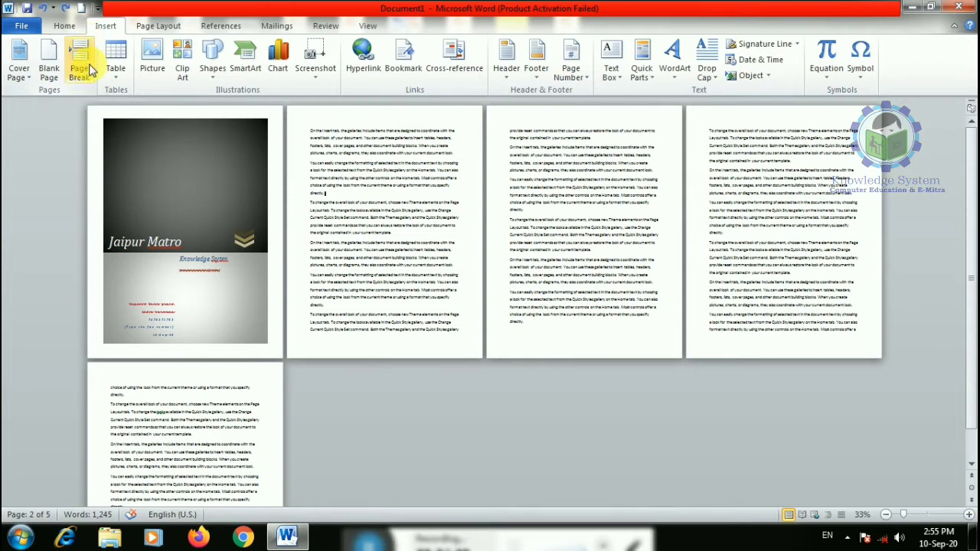
- Insert a page break on page 2, then delete it with Backspace
{"action": "left_click", "coordinate": [80, 71]}
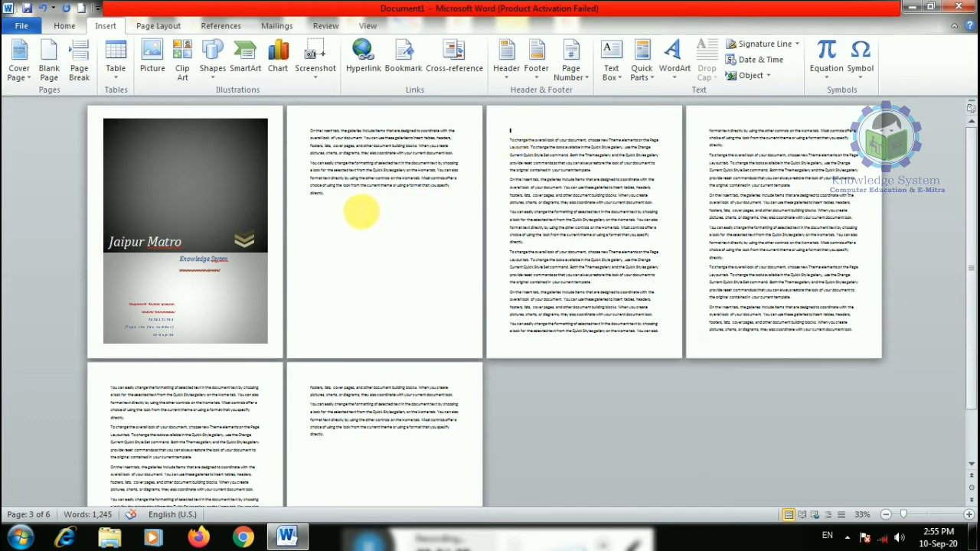
{"action": "left_click", "coordinate": [356, 203]}
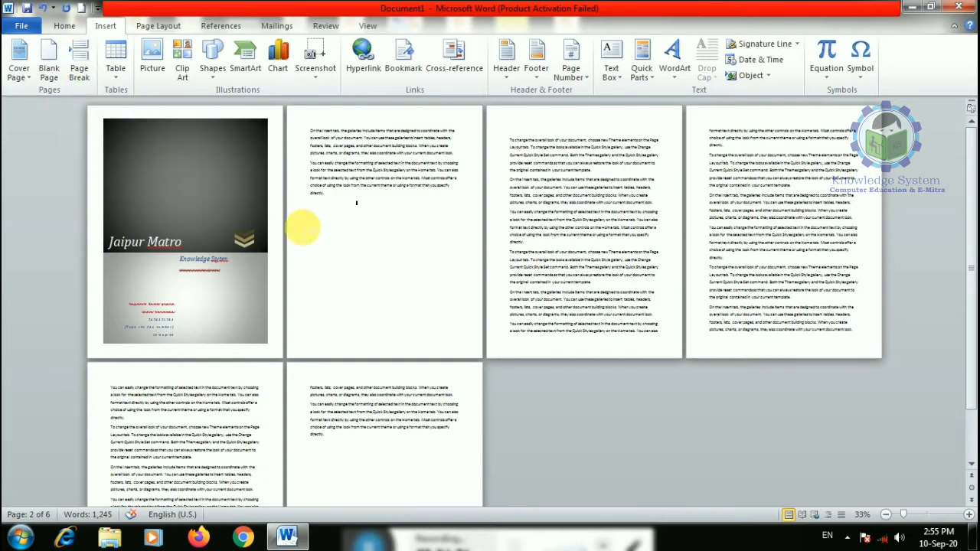
{"action": "key", "text": "BackSpace"}
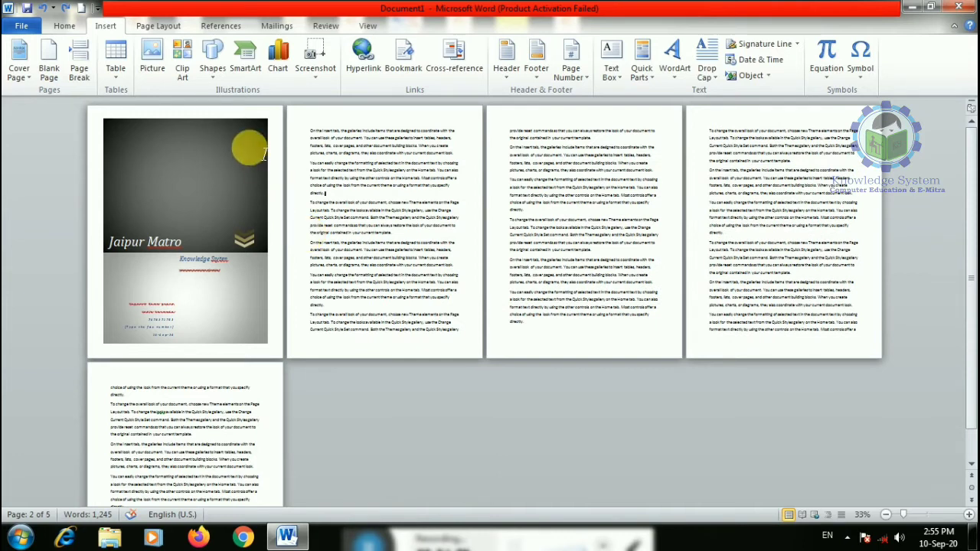
- Dismiss the Insert Table grid and start a new blank document with Ctrl+N
{"action": "left_click", "coordinate": [116, 75]}
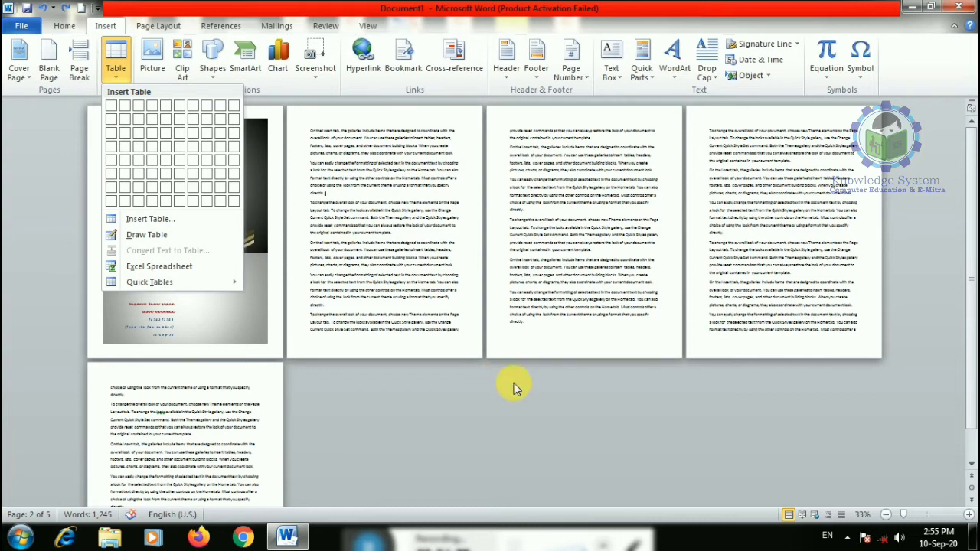
{"action": "left_click", "coordinate": [470, 392]}
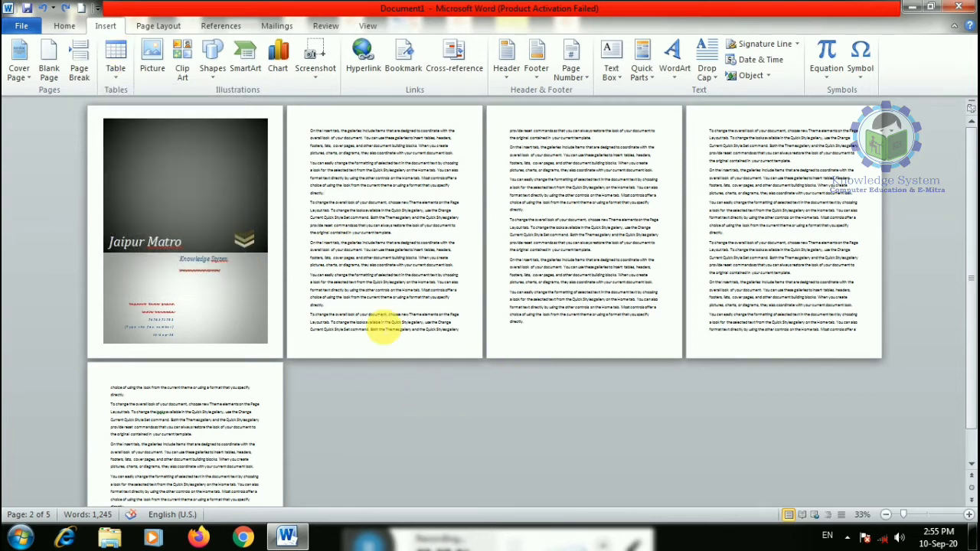
{"action": "key", "text": "ctrl+n"}
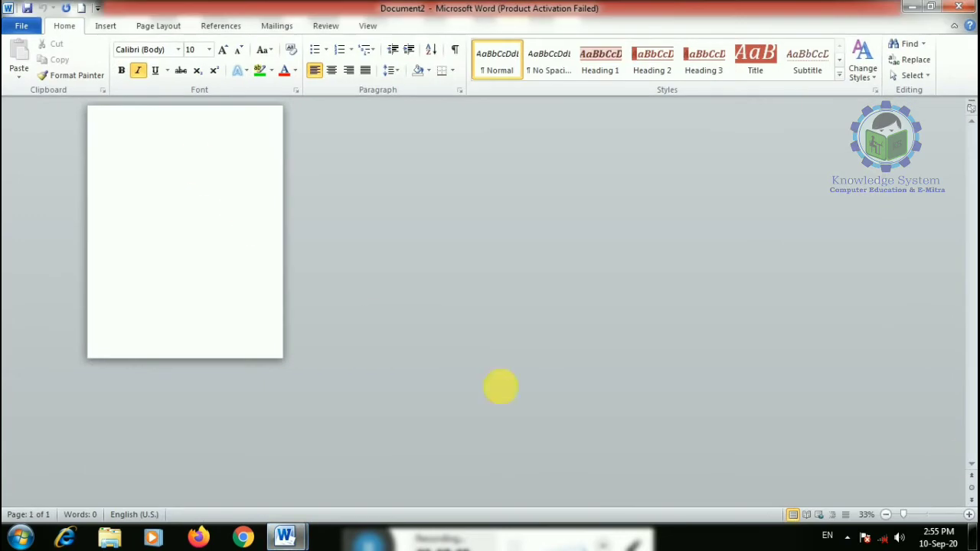
- Zoom to 73% and insert a 5x5 table at the top of Document2
{"action": "left_click", "coordinate": [917, 514]}
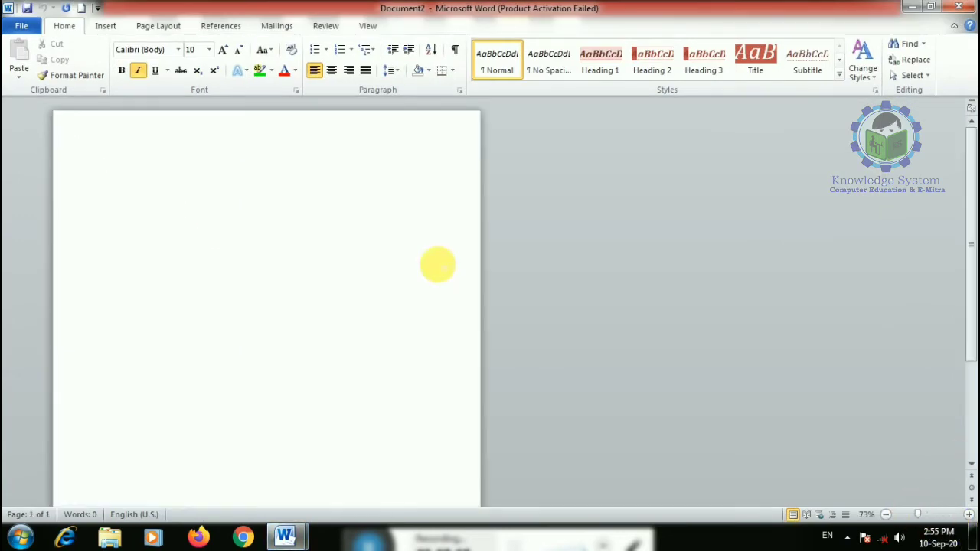
{"action": "left_click", "coordinate": [105, 26]}
{"action": "left_click", "coordinate": [114, 65]}
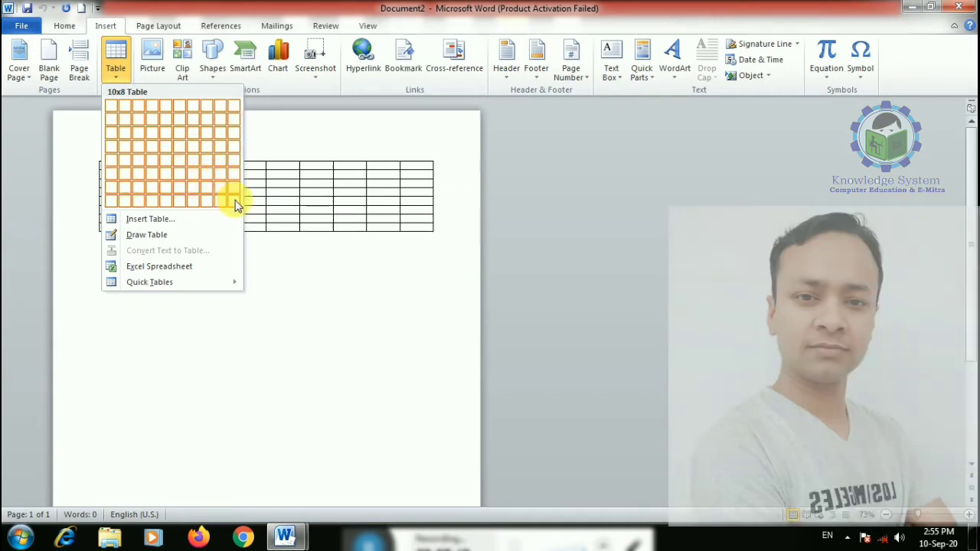
{"action": "left_click", "coordinate": [164, 178]}
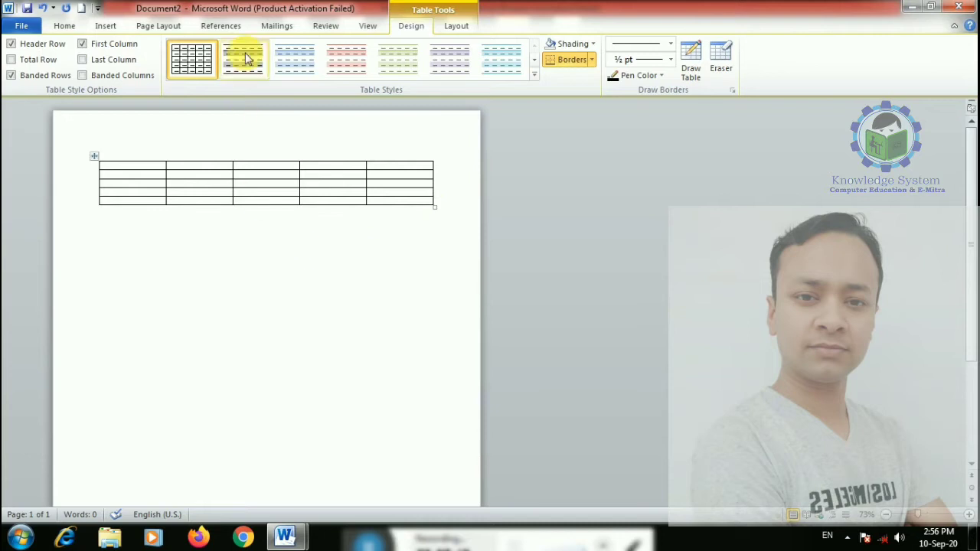
- Turn off the table style's First Column formatting
{"action": "left_click", "coordinate": [455, 29]}
{"action": "left_click", "coordinate": [425, 27]}
{"action": "left_click", "coordinate": [454, 26]}
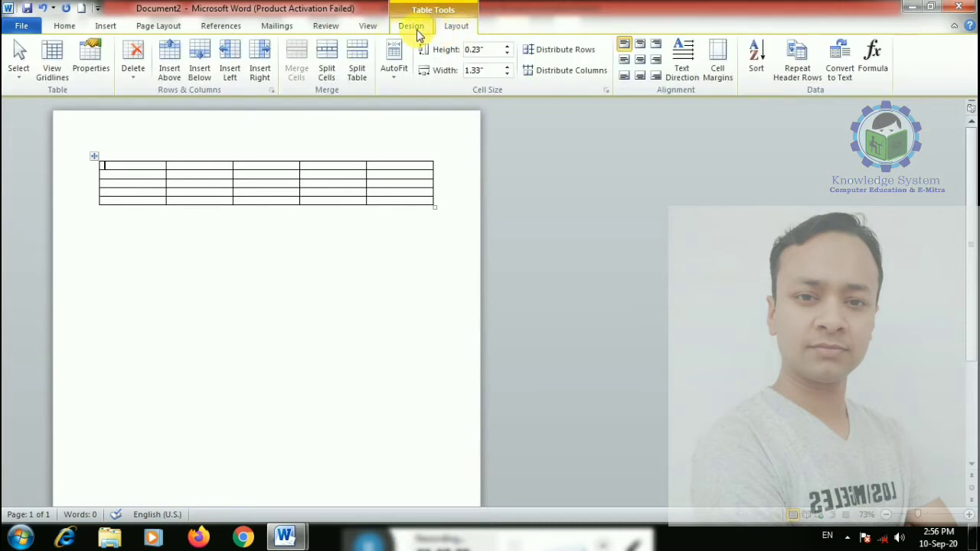
{"action": "left_click", "coordinate": [411, 26]}
{"action": "left_click", "coordinate": [453, 26]}
{"action": "left_click", "coordinate": [412, 26]}
{"action": "left_click", "coordinate": [238, 265]}
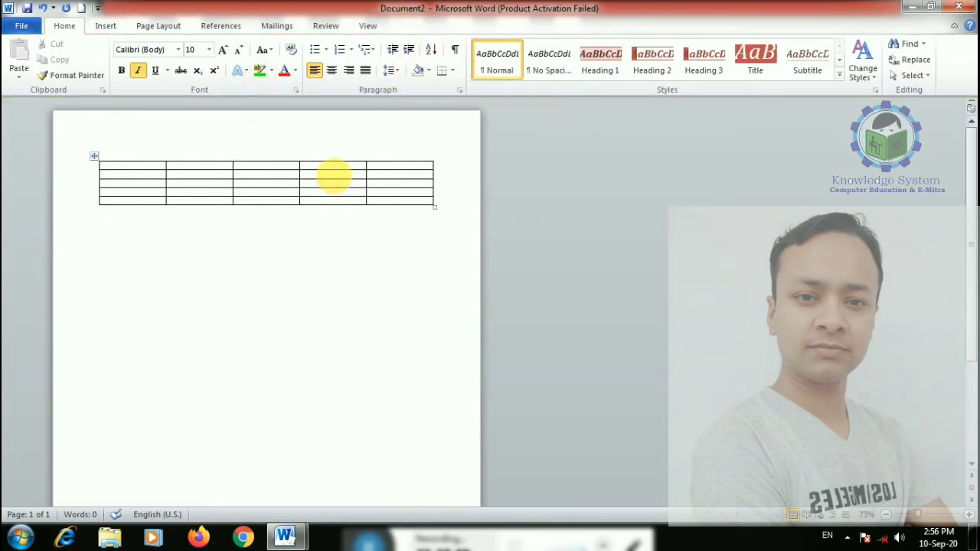
{"action": "left_click", "coordinate": [333, 176]}
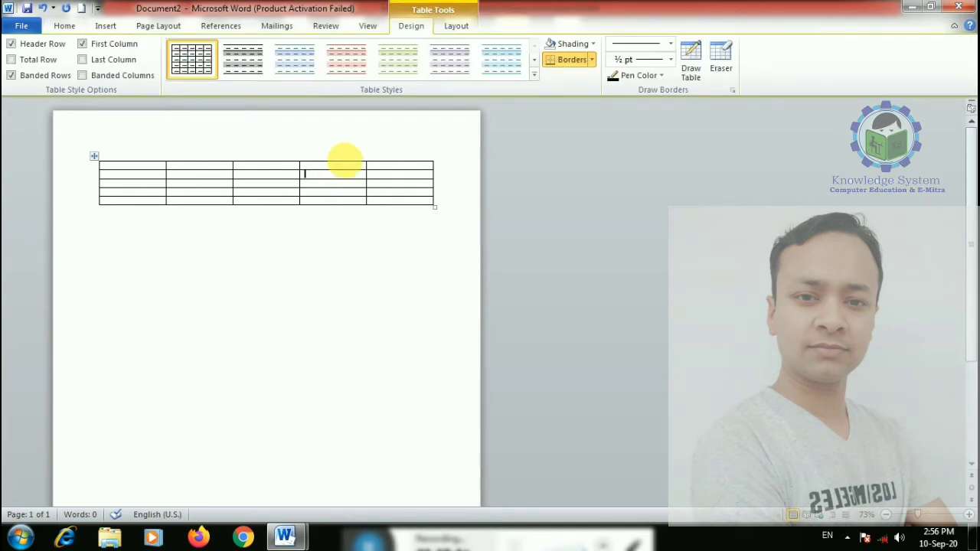
{"action": "left_click", "coordinate": [97, 46]}
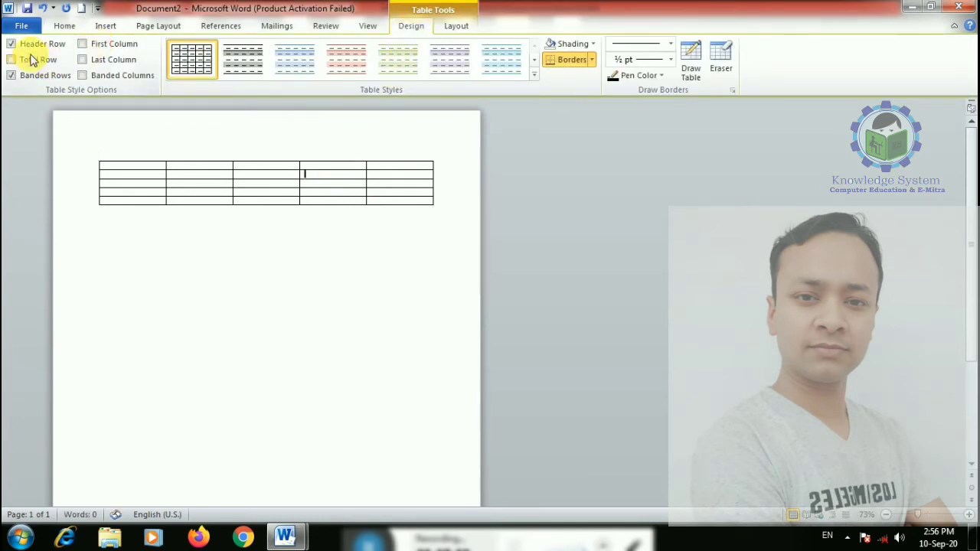
- Drag the table's resize handle down so its rows become much taller
{"action": "left_click", "coordinate": [453, 28]}
{"action": "left_click", "coordinate": [66, 31]}
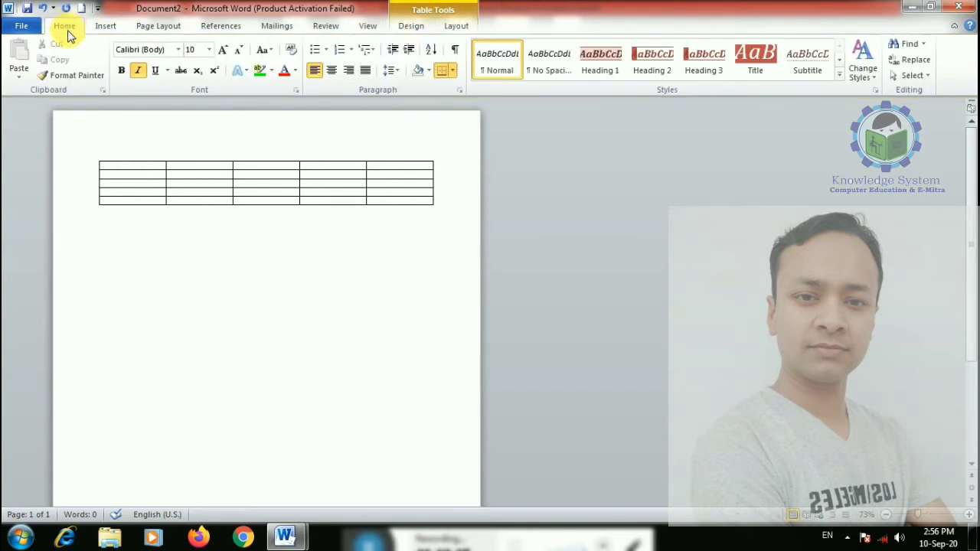
{"action": "left_click", "coordinate": [105, 26]}
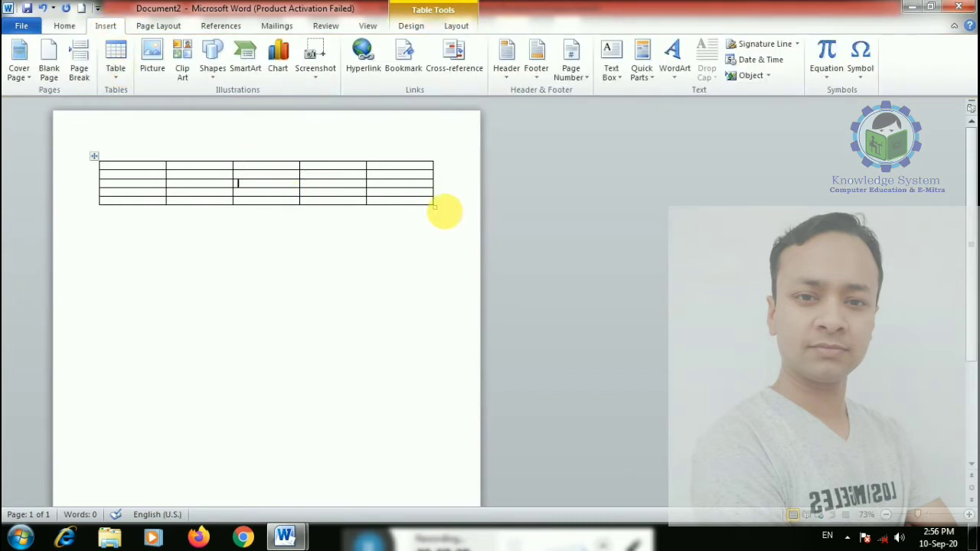
{"action": "left_click_drag", "start_coordinate": [433, 205], "coordinate": [418, 399]}
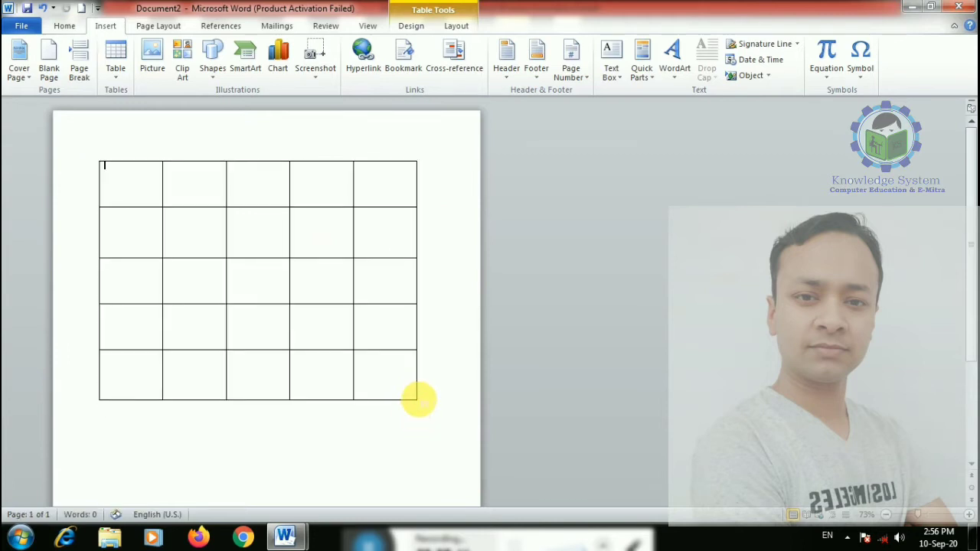
{"action": "left_click", "coordinate": [119, 75]}
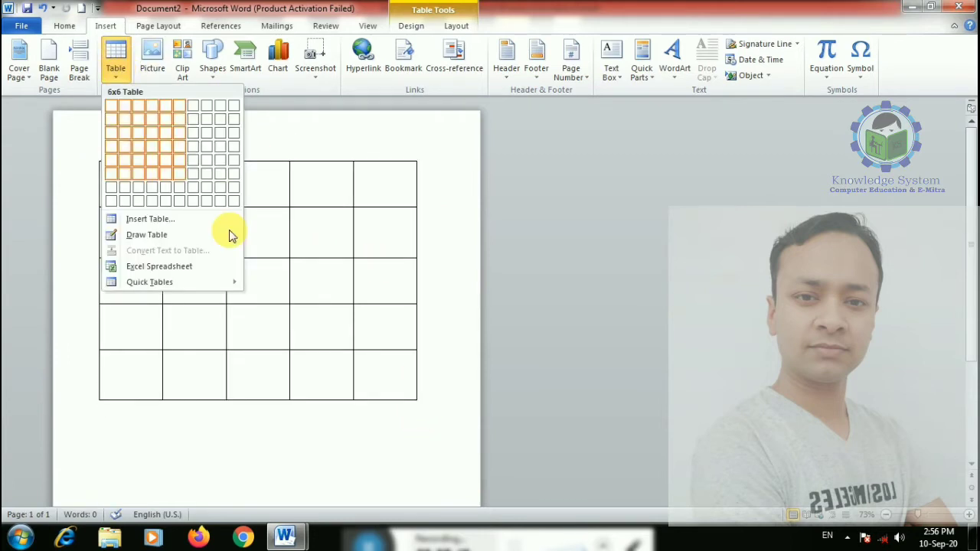
{"action": "left_click", "coordinate": [324, 313]}
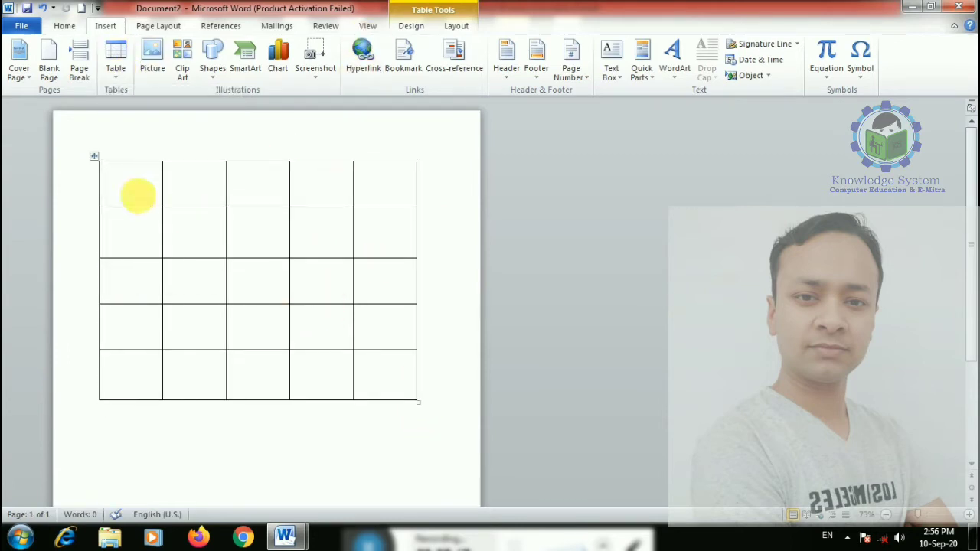
{"action": "left_click", "coordinate": [94, 156]}
{"action": "left_click", "coordinate": [411, 26]}
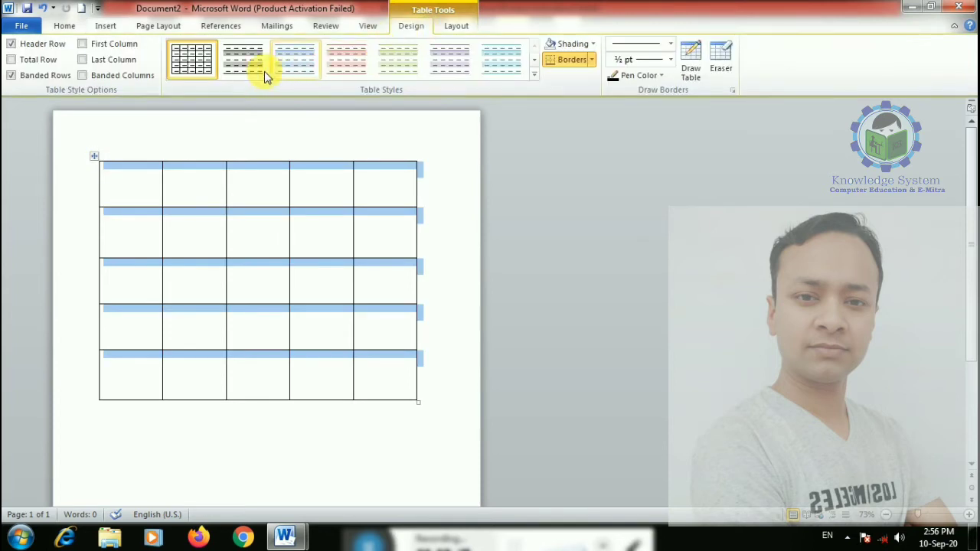
{"action": "left_click", "coordinate": [501, 59]}
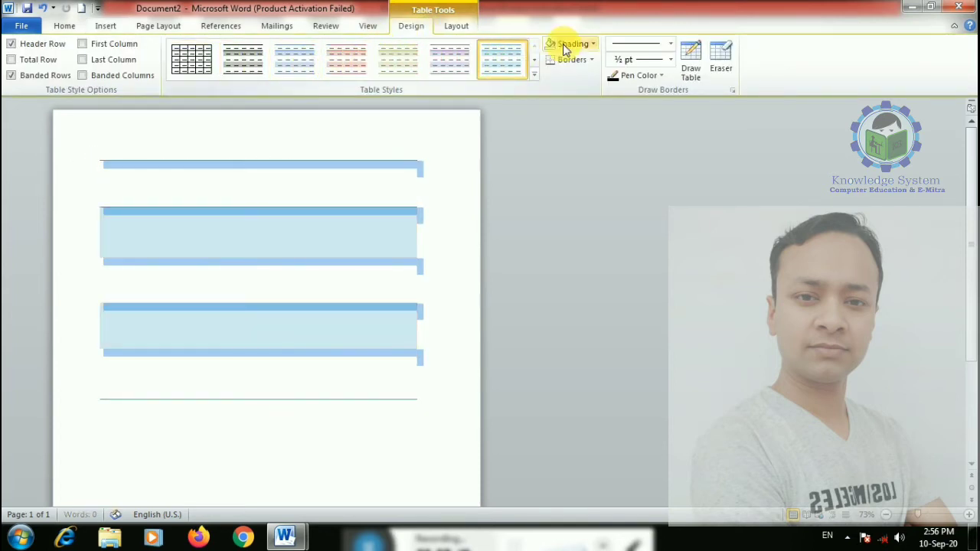
{"action": "left_click", "coordinate": [567, 44]}
{"action": "left_click", "coordinate": [562, 148]}
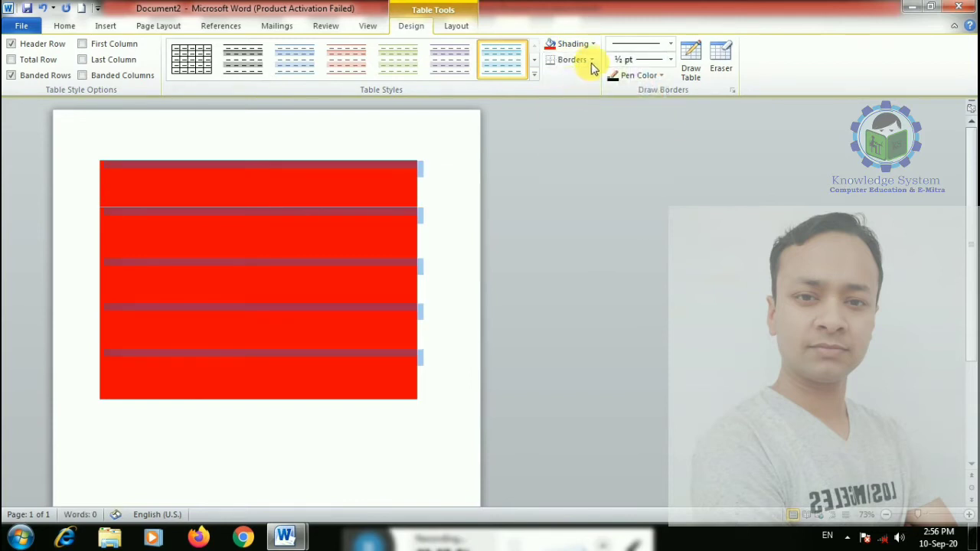
{"action": "left_click", "coordinate": [592, 60]}
{"action": "left_click", "coordinate": [573, 158]}
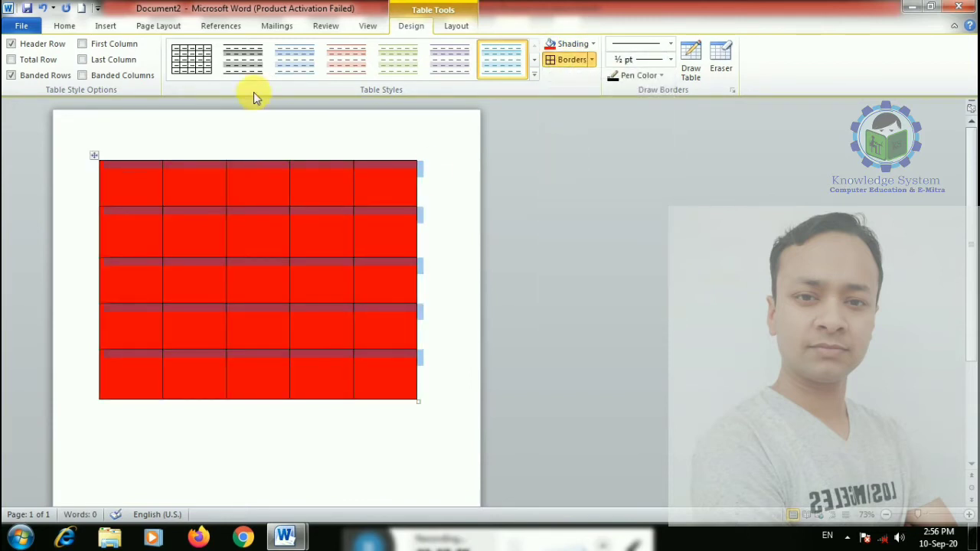
{"action": "left_click", "coordinate": [721, 57]}
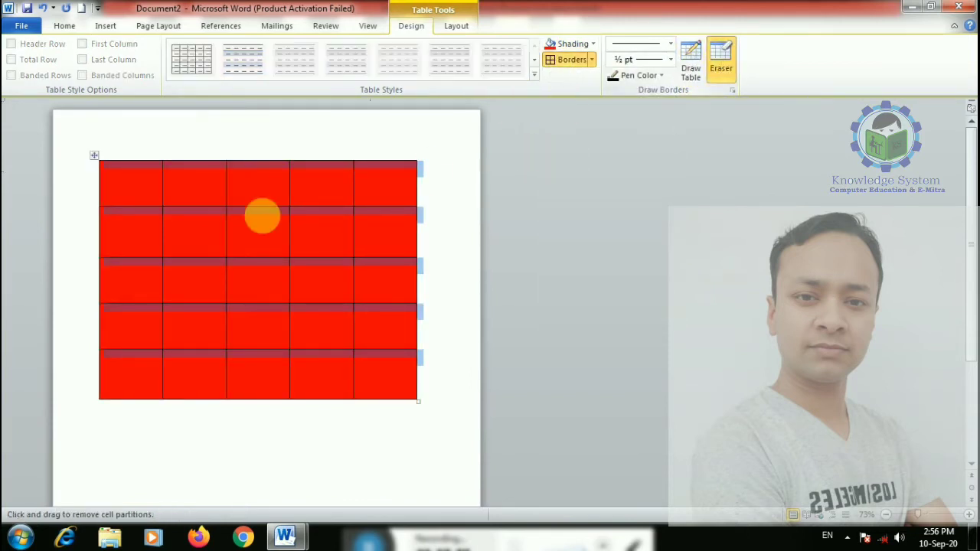
{"action": "left_click", "coordinate": [260, 203]}
{"action": "left_click", "coordinate": [260, 254]}
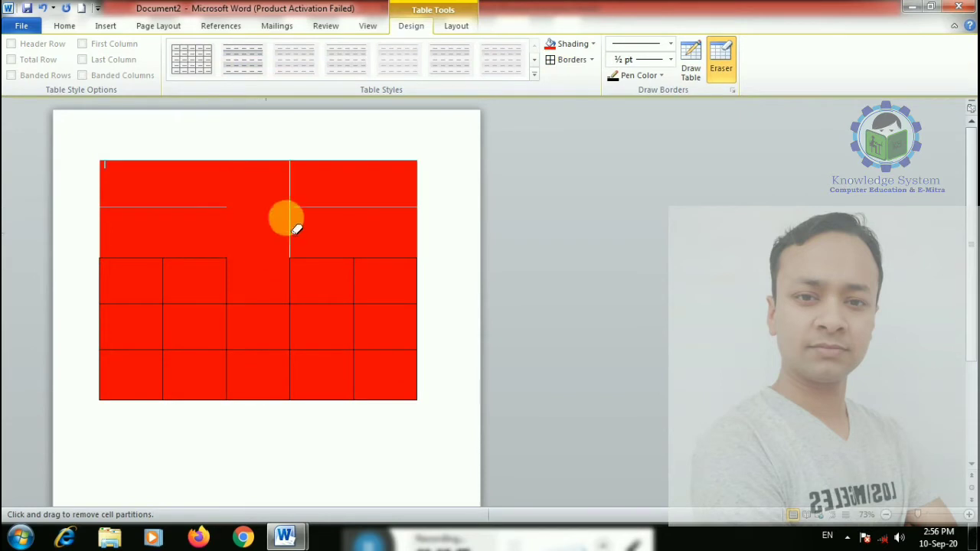
{"action": "left_click", "coordinate": [690, 61]}
{"action": "left_click_drag", "start_coordinate": [136, 208], "coordinate": [337, 205]}
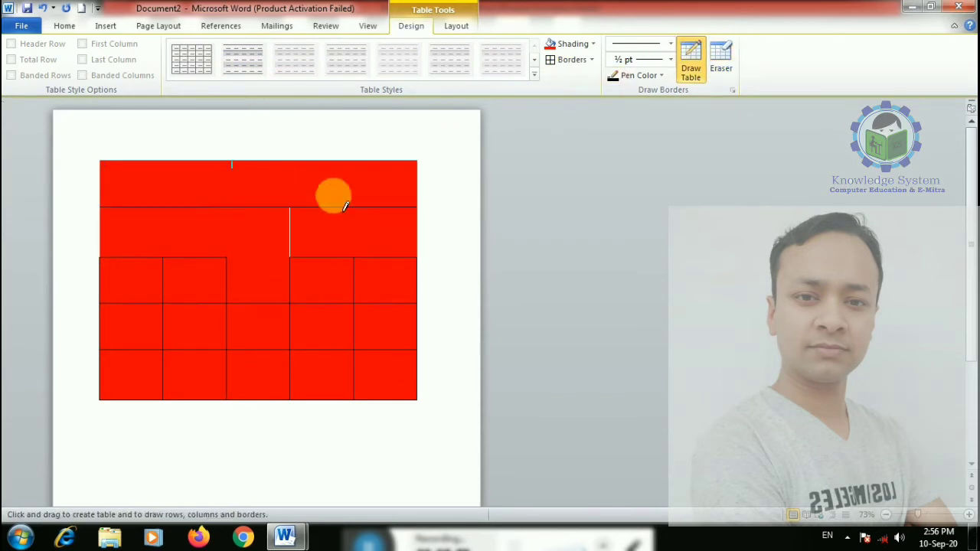
{"action": "left_click_drag", "start_coordinate": [217, 259], "coordinate": [217, 303]}
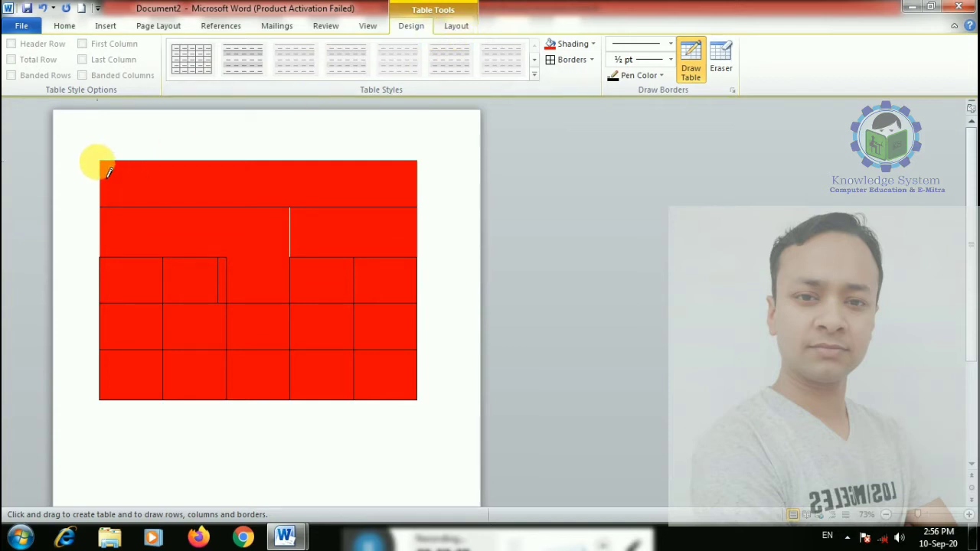
{"action": "key", "text": "ctrl+z"}
{"action": "key", "text": "ctrl+z"}
{"action": "key", "text": "ctrl+z"}
{"action": "key", "text": "ctrl+z"}
{"action": "key", "text": "ctrl+z"}
{"action": "key", "text": "ctrl+z"}
{"action": "key", "text": "ctrl+z"}
{"action": "key", "text": "ctrl+z"}
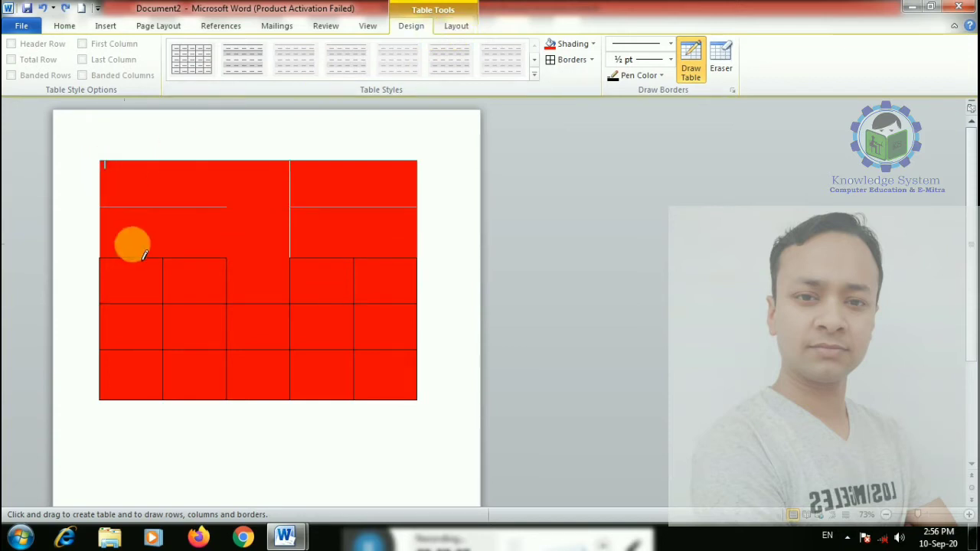
{"action": "left_click", "coordinate": [697, 67]}
{"action": "key", "text": "ctrl+z"}
{"action": "key", "text": "ctrl+z"}
{"action": "key", "text": "ctrl+z"}
{"action": "key", "text": "ctrl+z"}
{"action": "key", "text": "ctrl+z"}
{"action": "key", "text": "ctrl+z"}
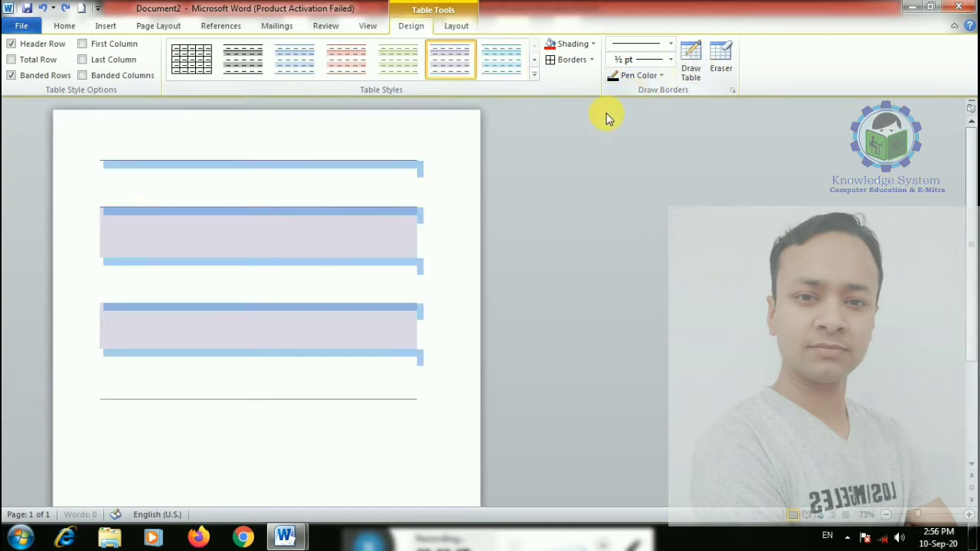
{"action": "left_click", "coordinate": [193, 70]}
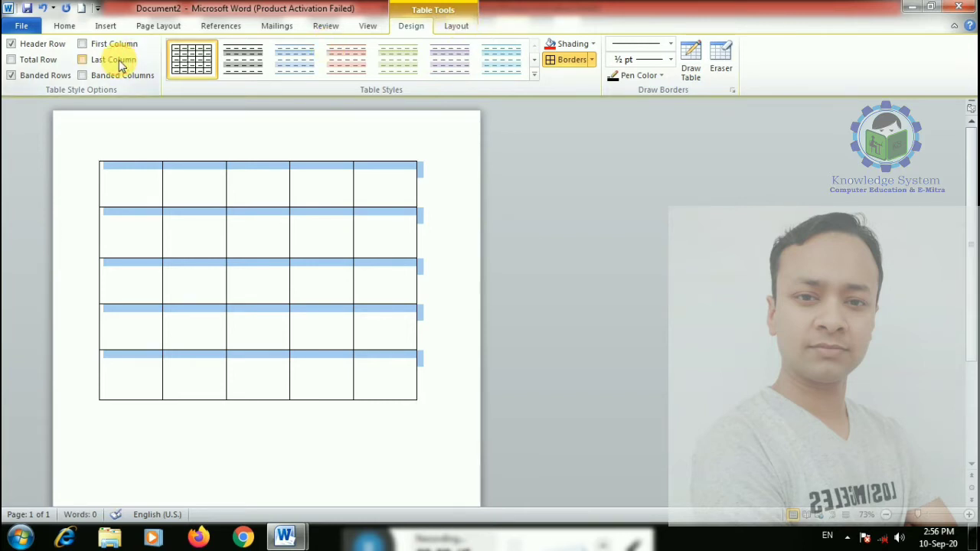
- Turn on View Gridlines, and check Table Properties without changing anything
{"action": "left_click", "coordinate": [459, 27]}
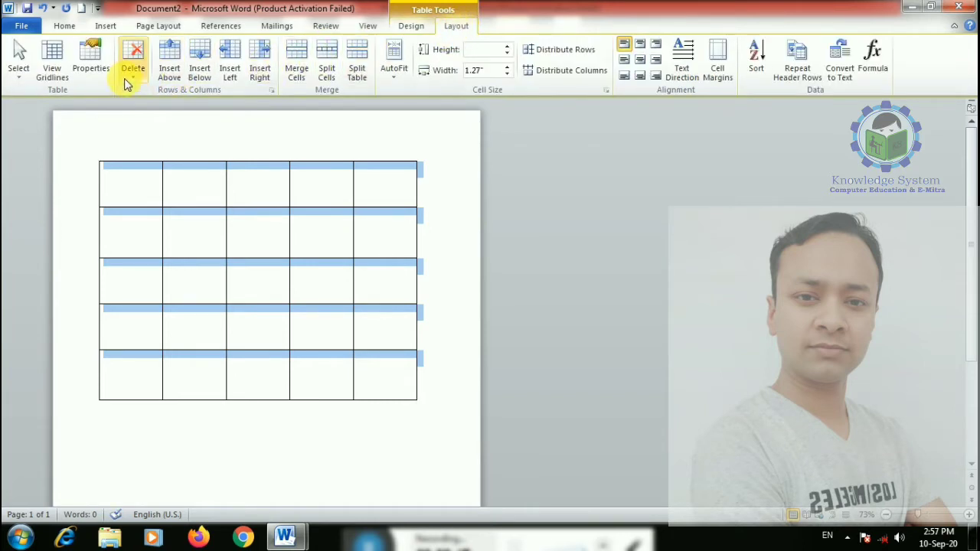
{"action": "left_click", "coordinate": [50, 75]}
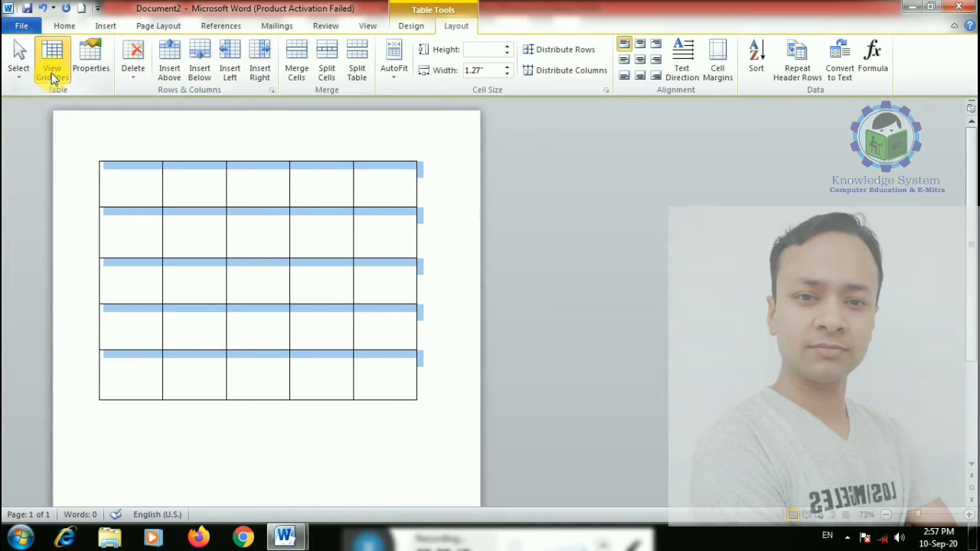
{"action": "left_click", "coordinate": [90, 62]}
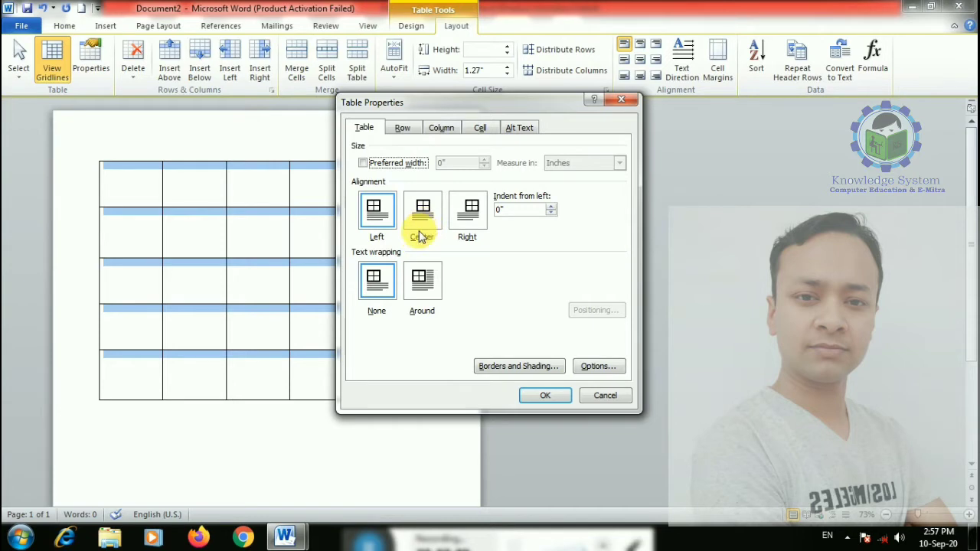
{"action": "left_click", "coordinate": [605, 395]}
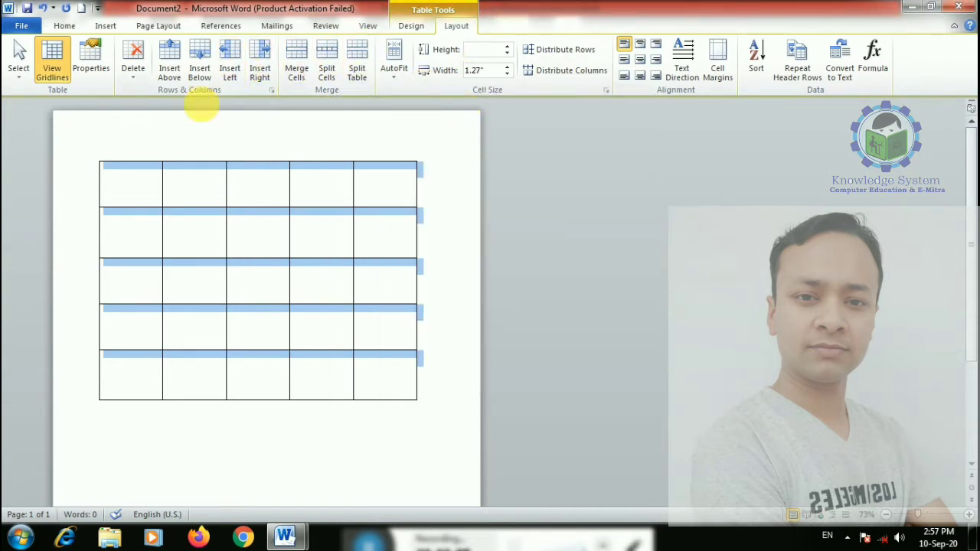
{"action": "left_click", "coordinate": [312, 187]}
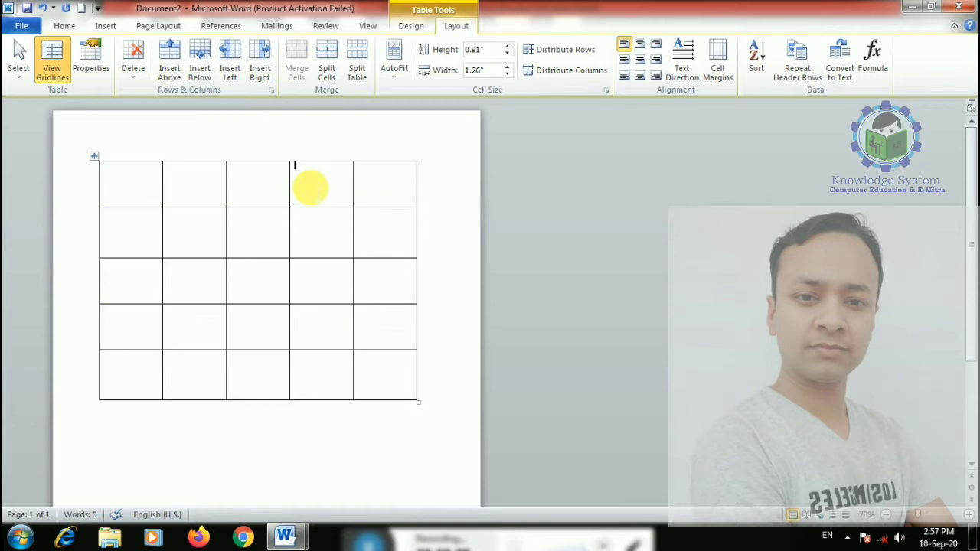
- Add a row below row 1, plus a column before the last and one at the right edge
{"action": "left_click", "coordinate": [203, 77]}
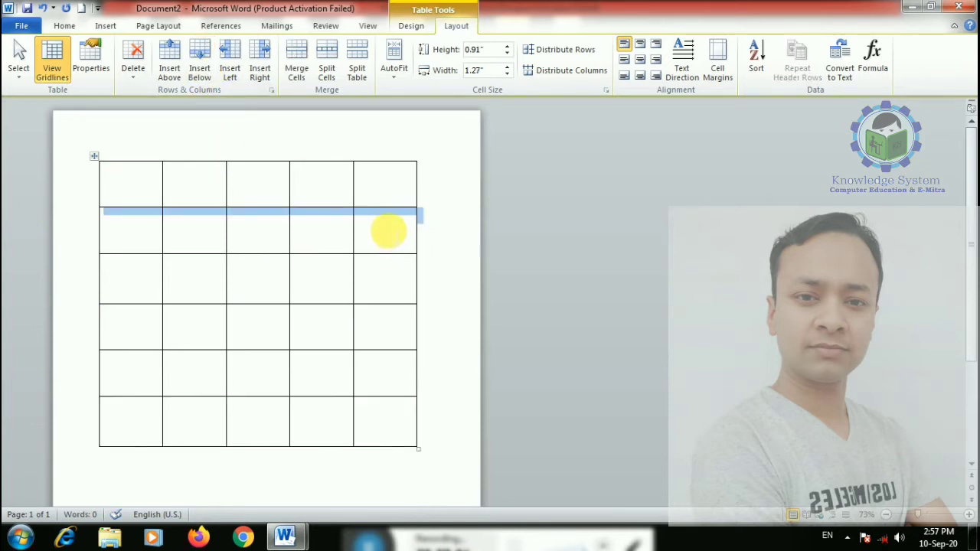
{"action": "left_click", "coordinate": [388, 232]}
{"action": "left_click", "coordinate": [230, 73]}
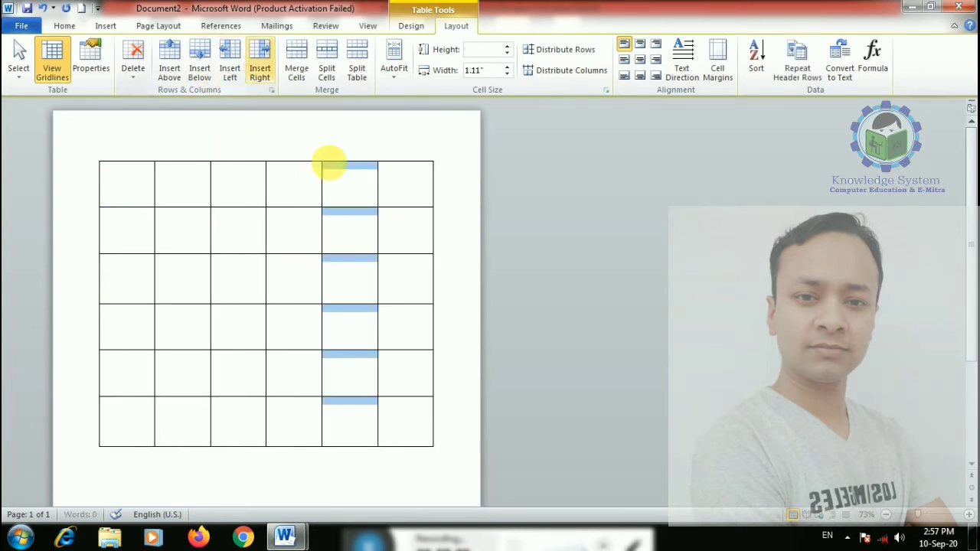
{"action": "left_click", "coordinate": [399, 180]}
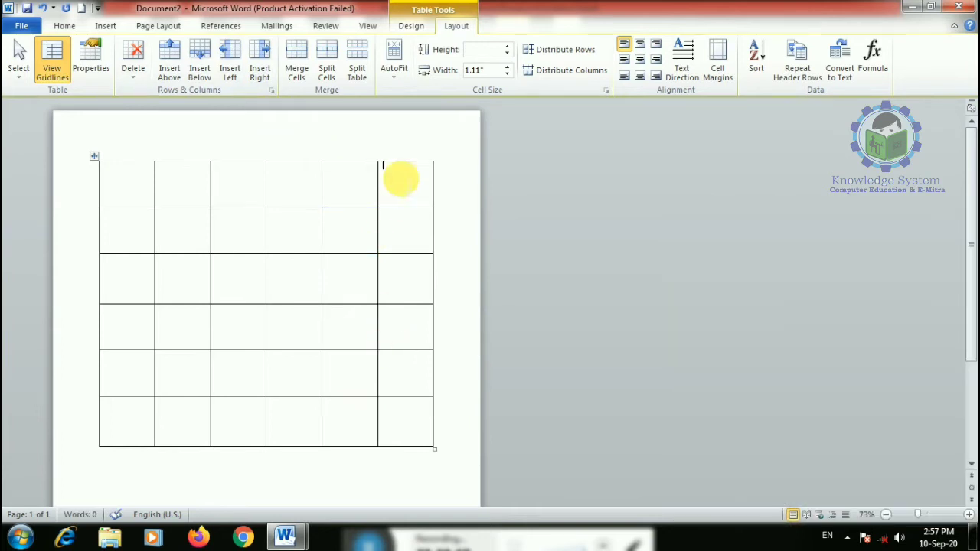
{"action": "left_click", "coordinate": [257, 68]}
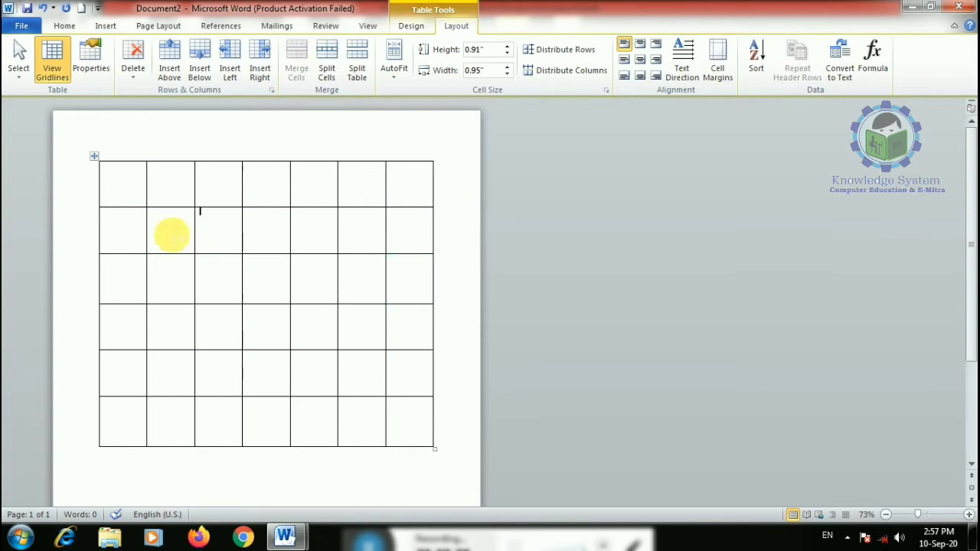
- Merge row 2's cells from column 2 onward into one cell
{"action": "left_click_drag", "start_coordinate": [171, 235], "coordinate": [389, 229]}
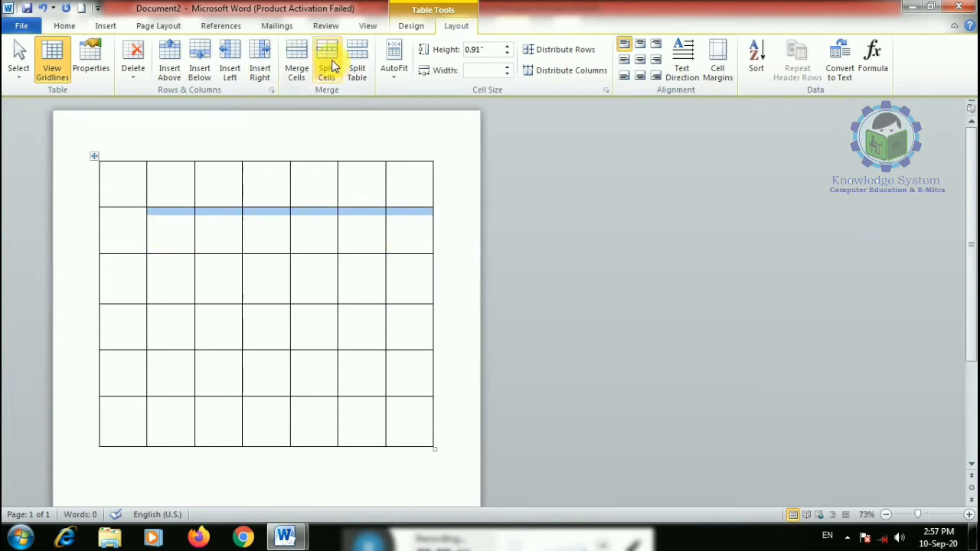
{"action": "left_click", "coordinate": [296, 61]}
{"action": "left_click", "coordinate": [274, 291]}
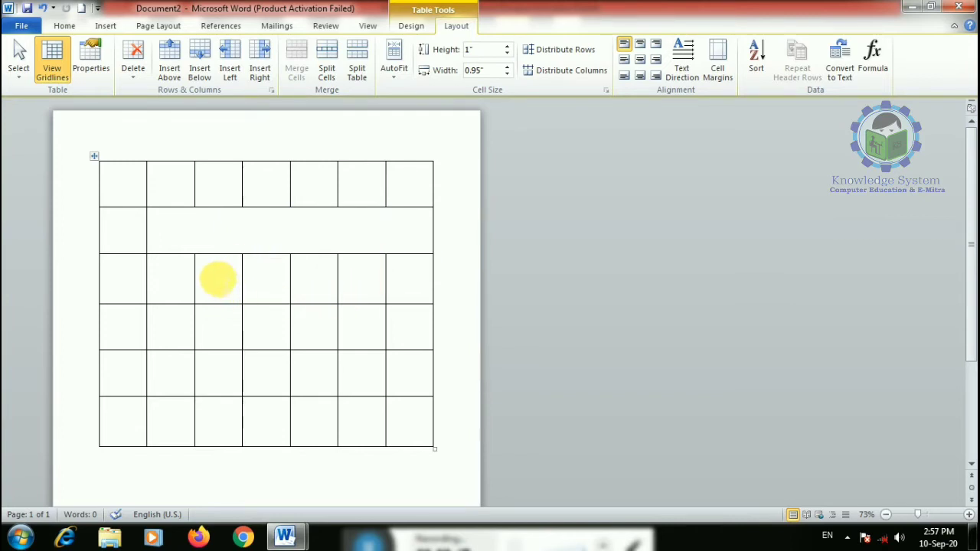
- Split the bottom-row column 3 cell into two columns, then split the table above row 4
{"action": "left_click", "coordinate": [230, 411]}
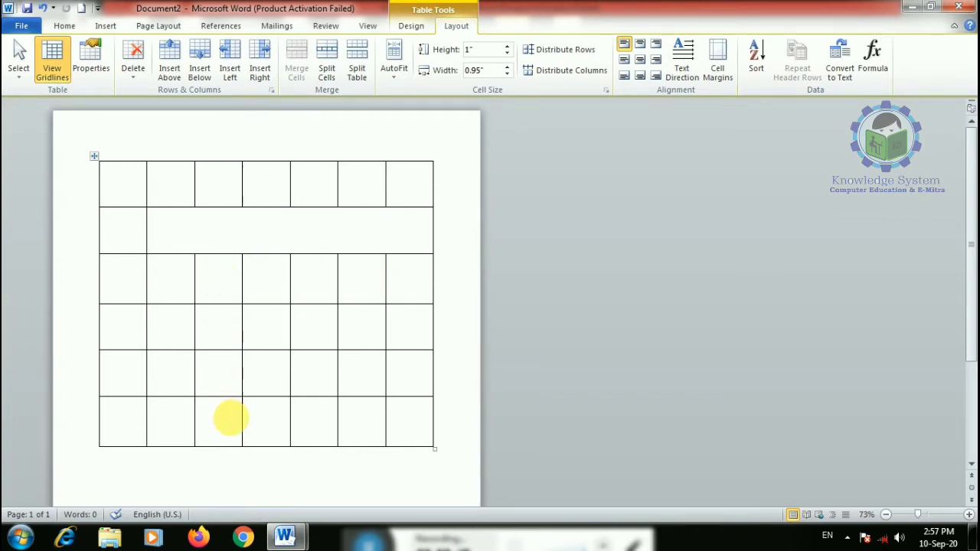
{"action": "left_click", "coordinate": [325, 67]}
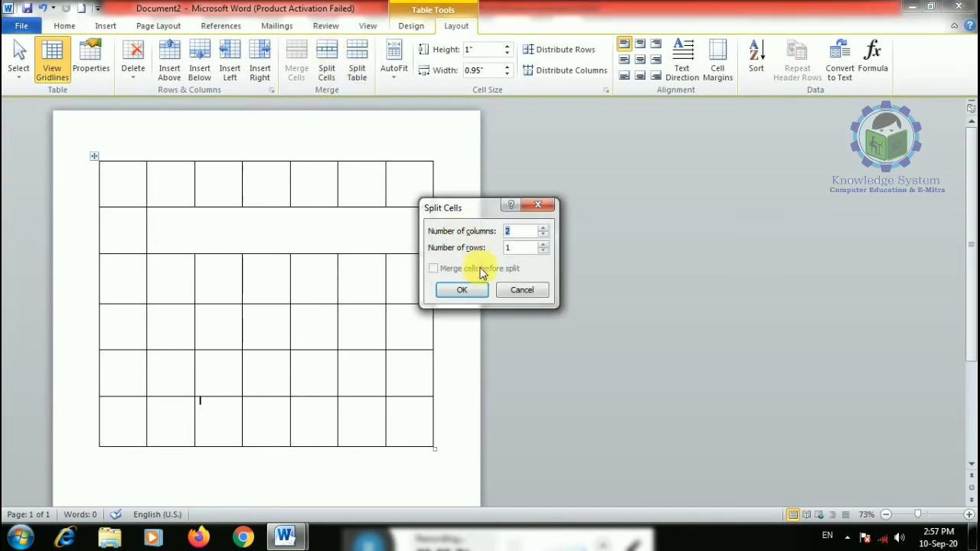
{"action": "left_click", "coordinate": [464, 289]}
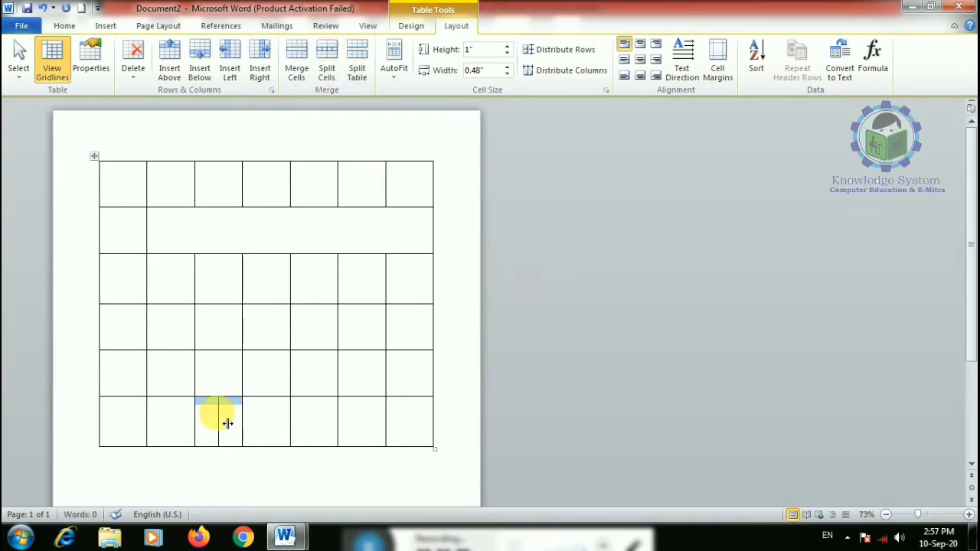
{"action": "left_click", "coordinate": [121, 336]}
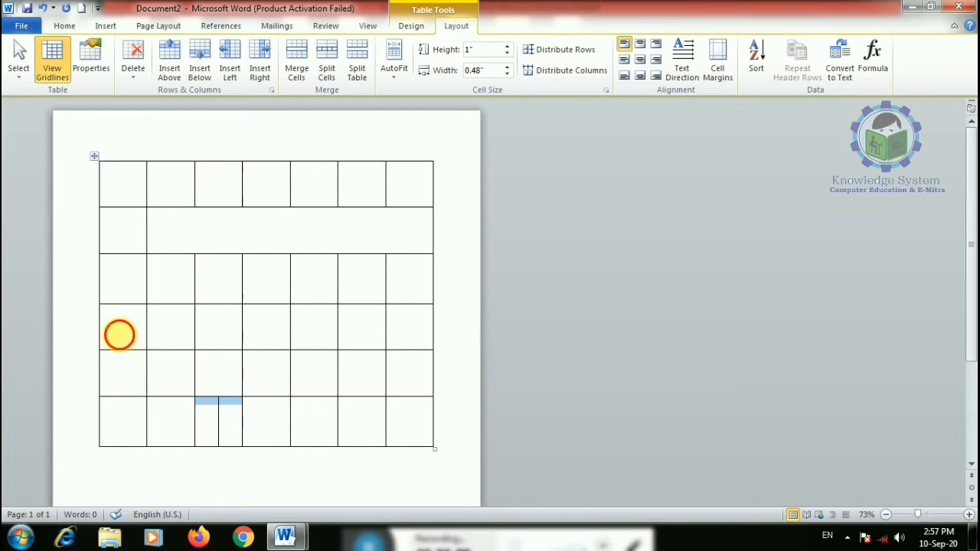
{"action": "left_click", "coordinate": [356, 69]}
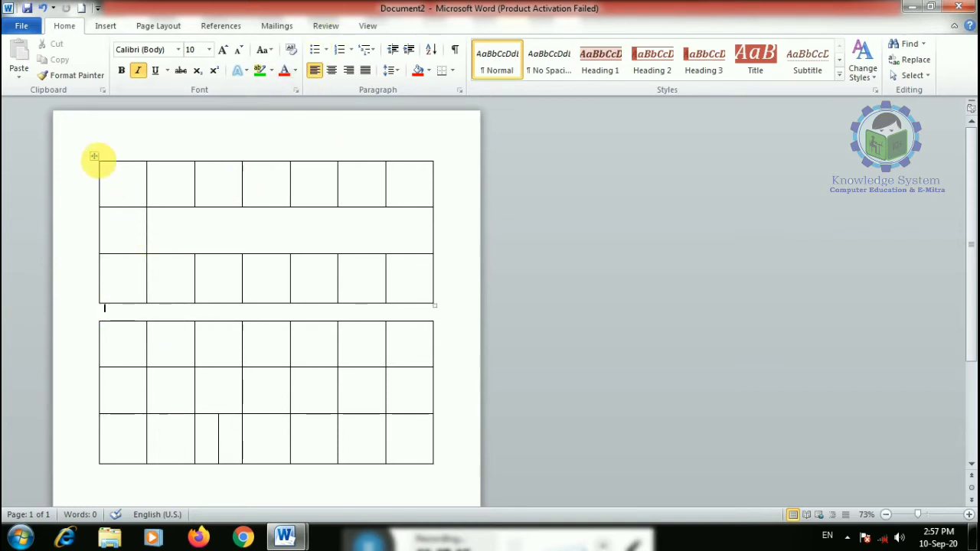
{"action": "left_click", "coordinate": [94, 156]}
{"action": "left_click", "coordinate": [127, 254]}
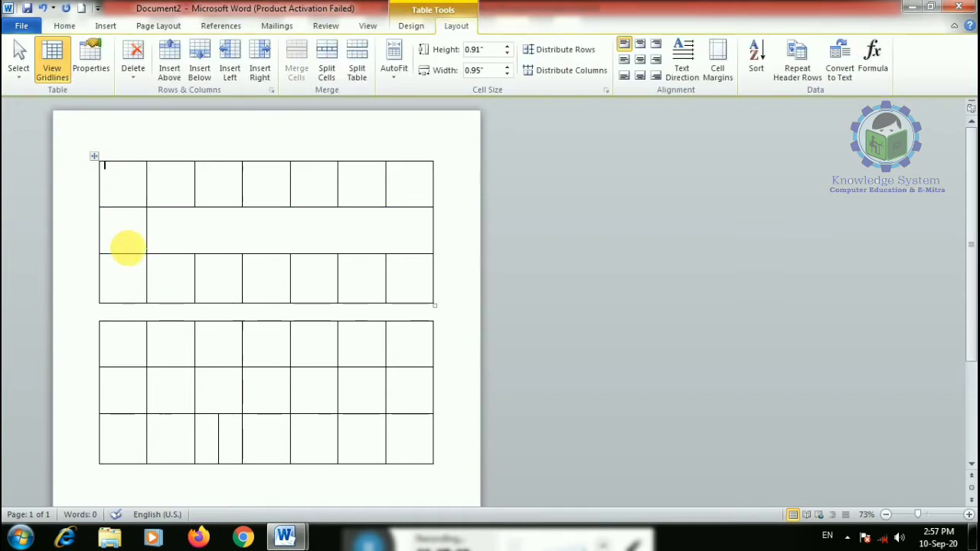
{"action": "left_click", "coordinate": [94, 156]}
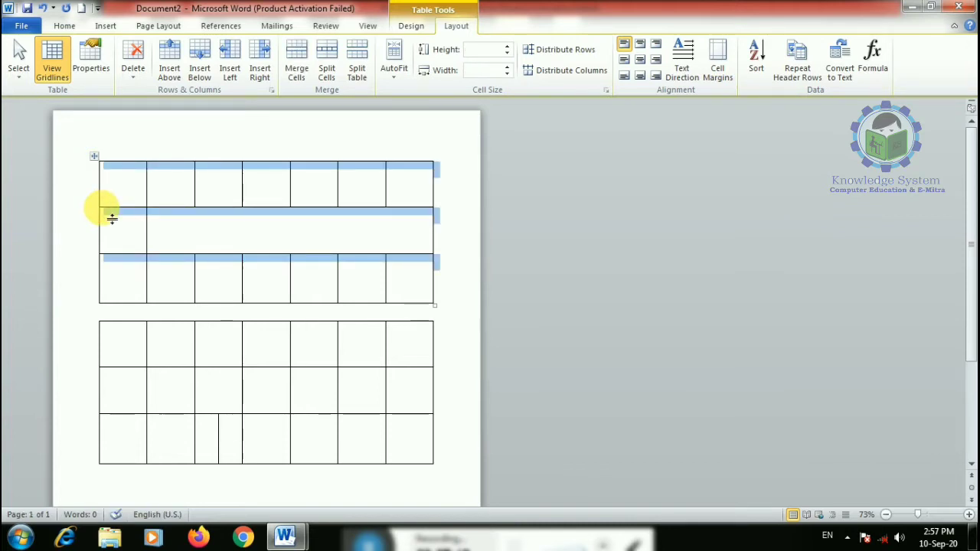
{"action": "scroll", "coordinate": [140, 377], "scroll_direction": "down", "scroll_amount": 2}
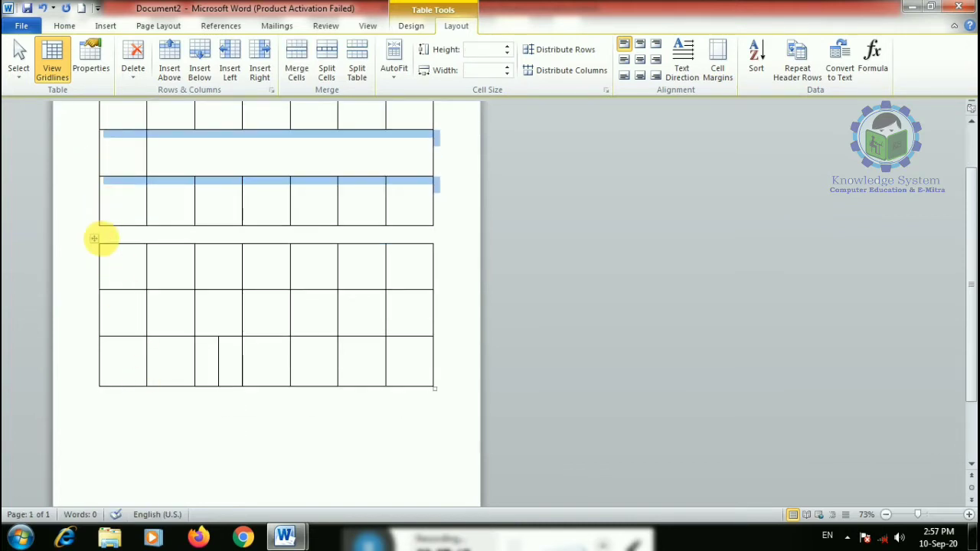
{"action": "left_click", "coordinate": [95, 238]}
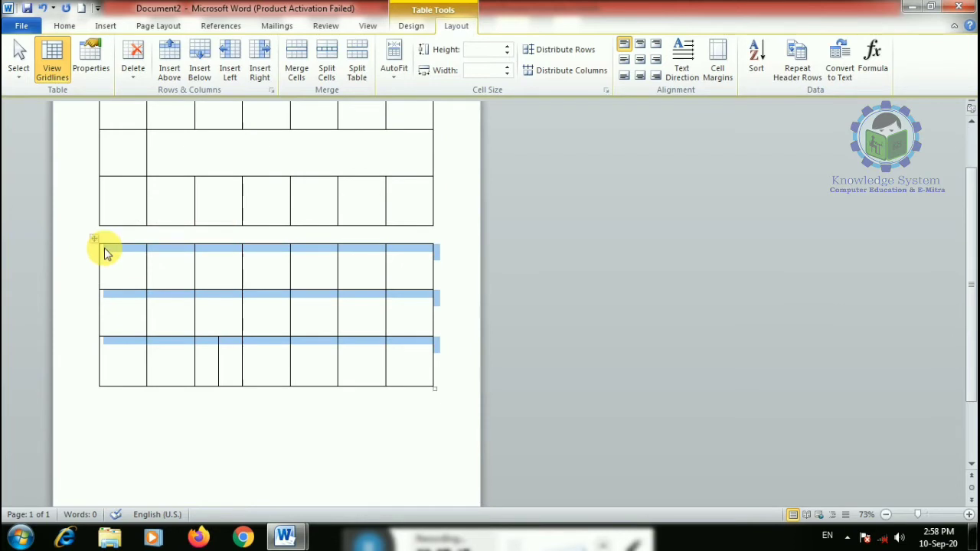
{"action": "left_click", "coordinate": [105, 255]}
{"action": "scroll", "coordinate": [214, 447], "scroll_direction": "up", "scroll_amount": 2}
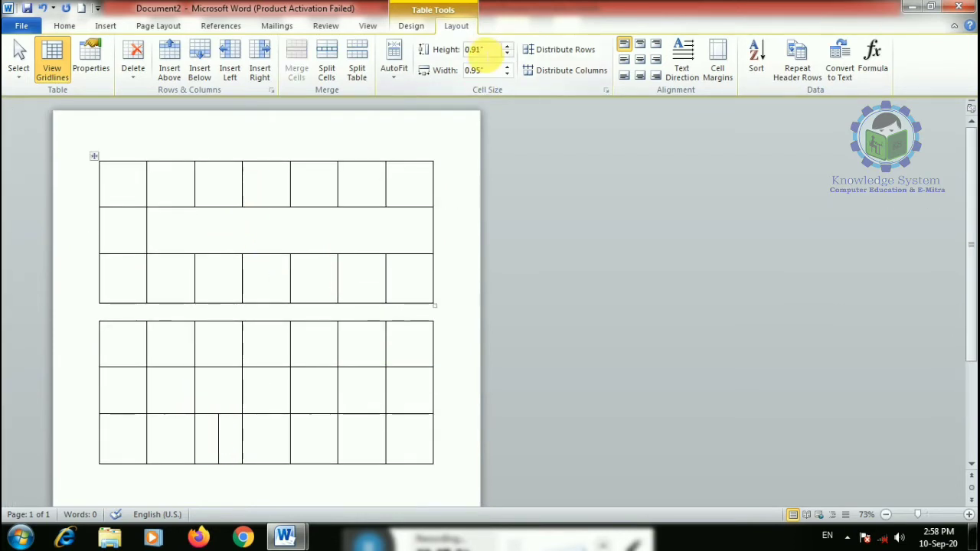
- Set the first table's third row to 3 inches tall, then drag its border back up
{"action": "left_click", "coordinate": [169, 271]}
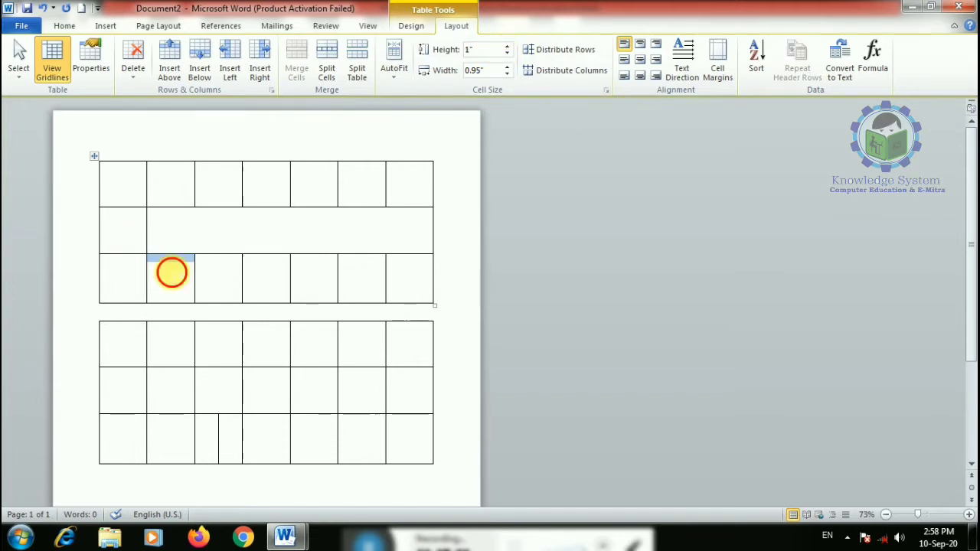
{"action": "left_click", "coordinate": [508, 46]}
{"action": "left_click", "coordinate": [509, 46]}
{"action": "left_click", "coordinate": [509, 46]}
{"action": "left_click", "coordinate": [508, 46]}
{"action": "left_click", "coordinate": [509, 46]}
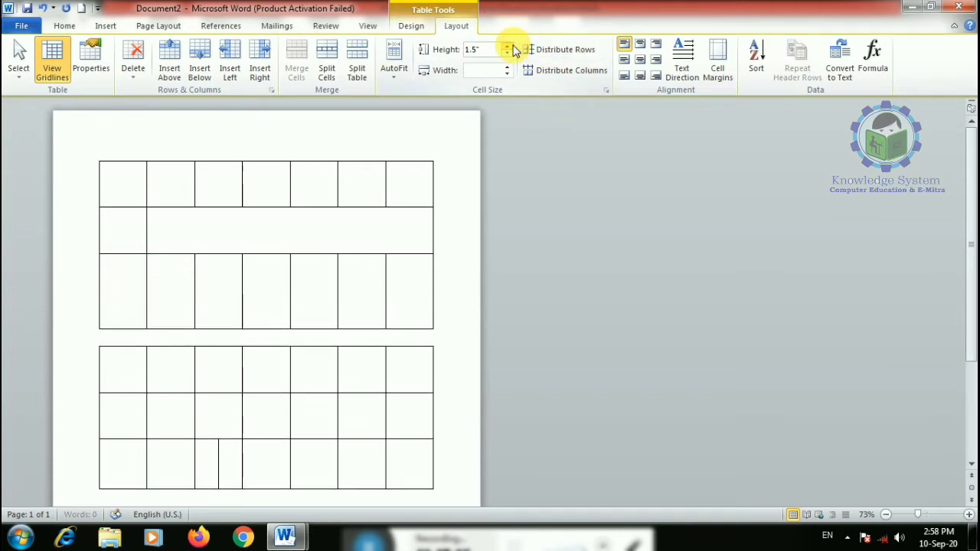
{"action": "left_click", "coordinate": [508, 46]}
{"action": "left_click", "coordinate": [509, 46]}
{"action": "left_click", "coordinate": [509, 46]}
{"action": "left_click", "coordinate": [507, 46]}
{"action": "left_click", "coordinate": [508, 46]}
{"action": "left_click", "coordinate": [508, 46]}
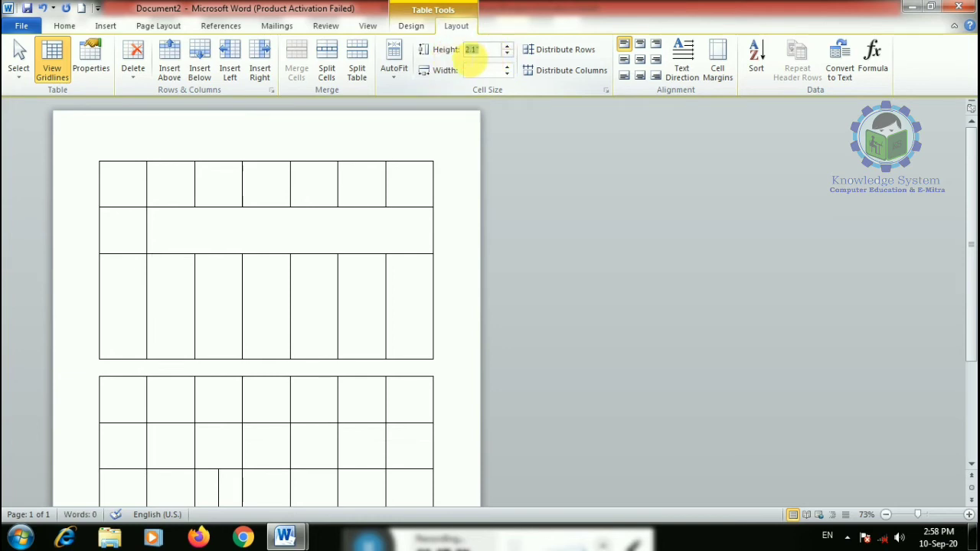
{"action": "key", "text": "Return"}
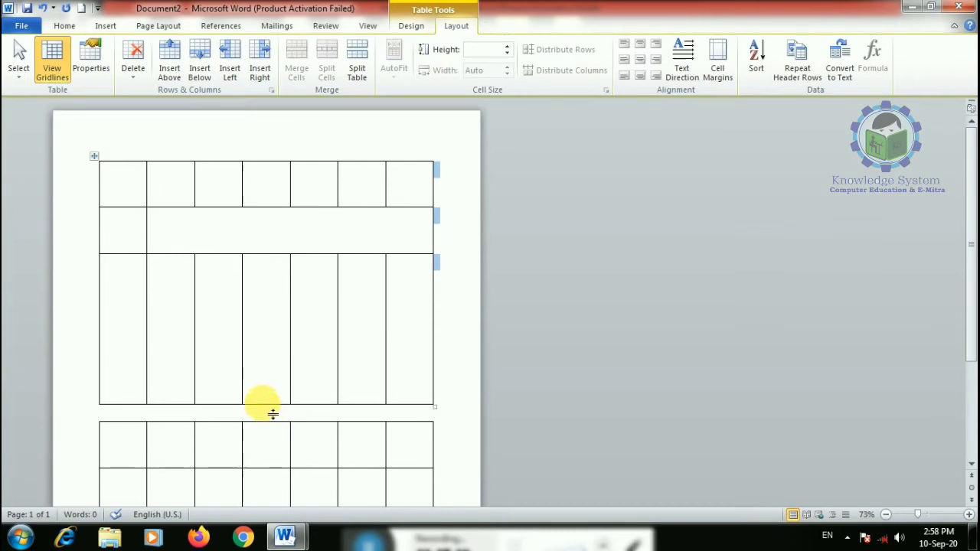
{"action": "left_click_drag", "start_coordinate": [273, 414], "coordinate": [273, 319]}
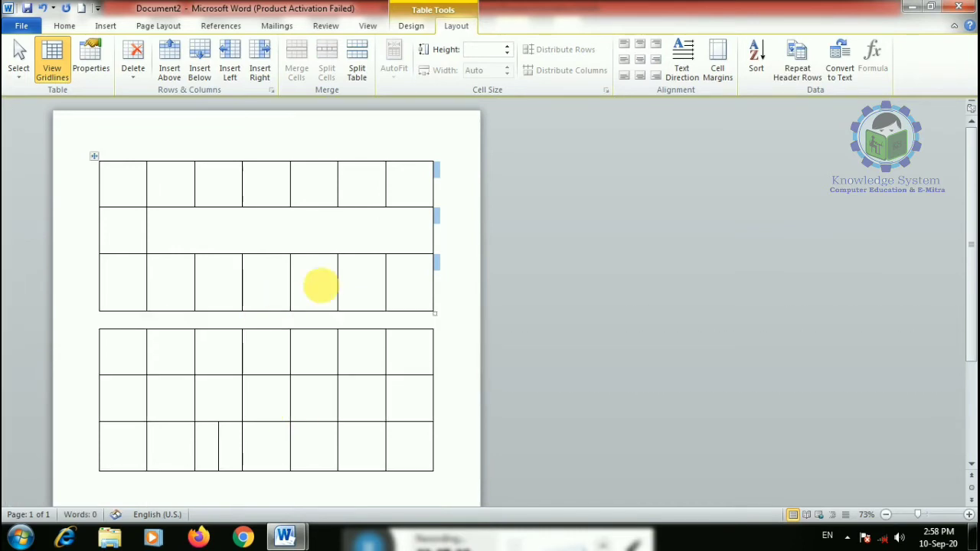
- Widen a third-row column to 1.4 inches
{"action": "left_click", "coordinate": [293, 277]}
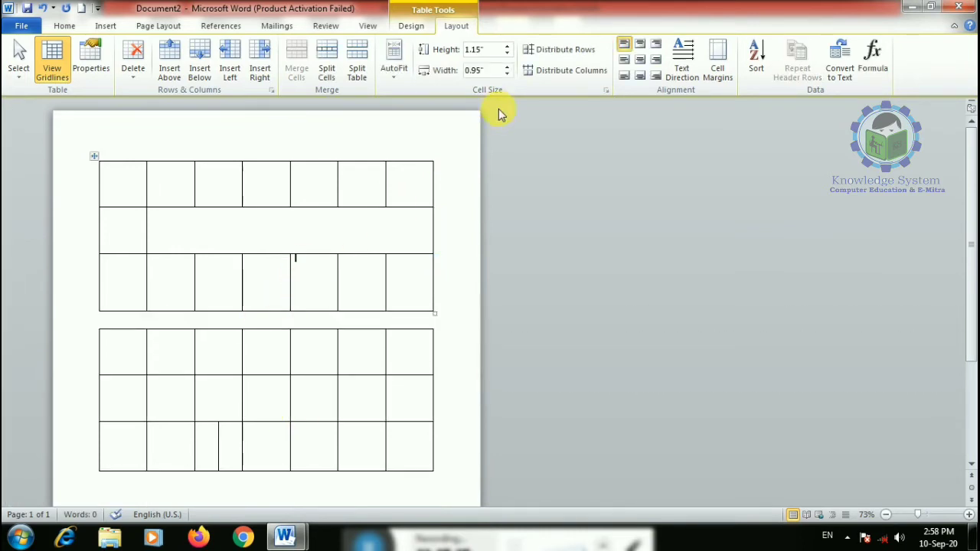
{"action": "left_click", "coordinate": [506, 66]}
{"action": "left_click", "coordinate": [506, 67]}
{"action": "left_click", "coordinate": [507, 66]}
{"action": "left_click", "coordinate": [506, 67]}
{"action": "left_click", "coordinate": [506, 66]}
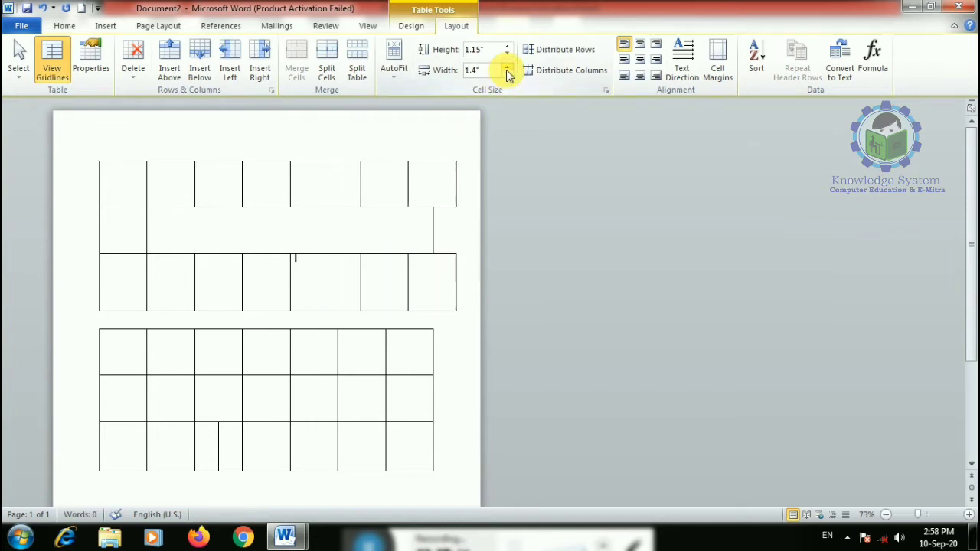
- Type sample text in the neighbouring cell, narrow it to wrap, and align it bottom right
{"action": "left_click", "coordinate": [258, 285]}
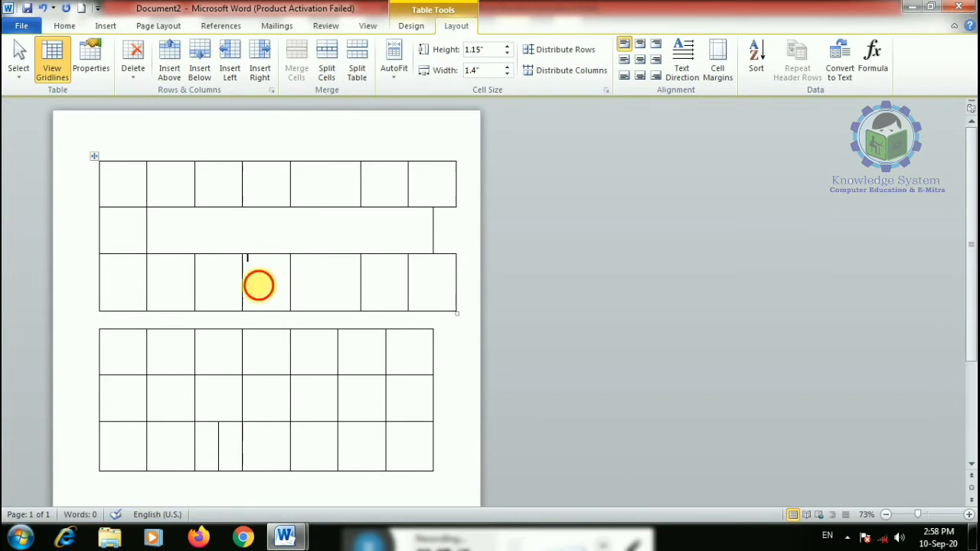
{"action": "type", "text": "ksdjnklsdjfklsdjfklsdjf"}
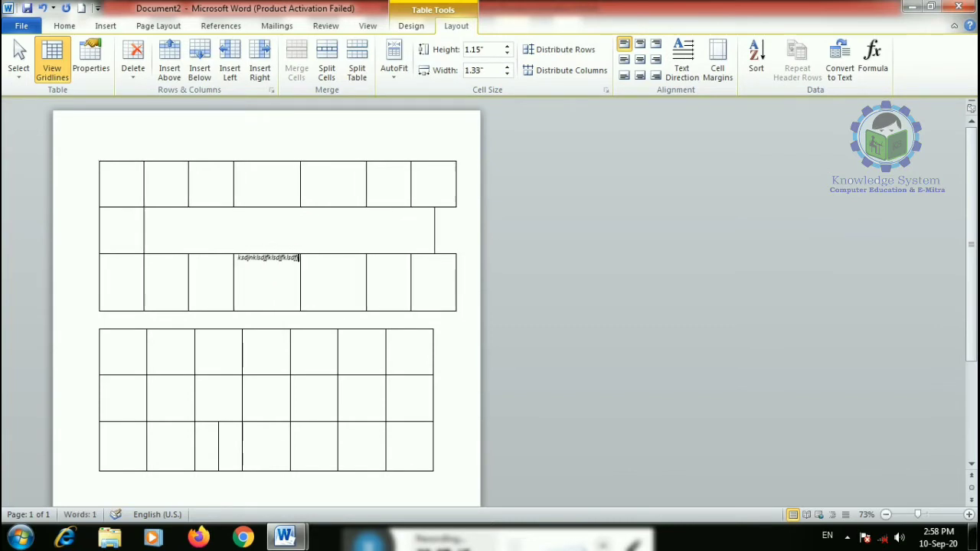
{"action": "left_click_drag", "start_coordinate": [301, 268], "coordinate": [289, 263]}
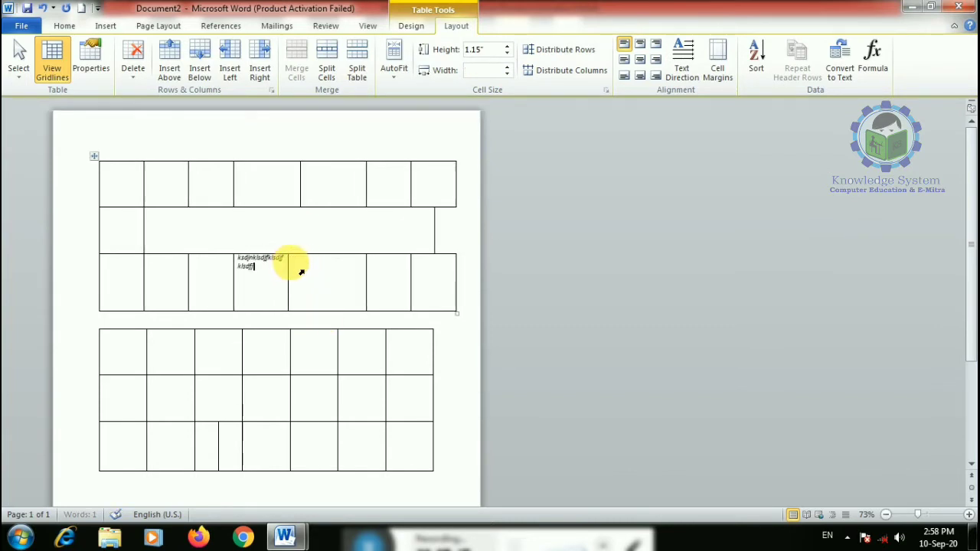
{"action": "left_click", "coordinate": [238, 258]}
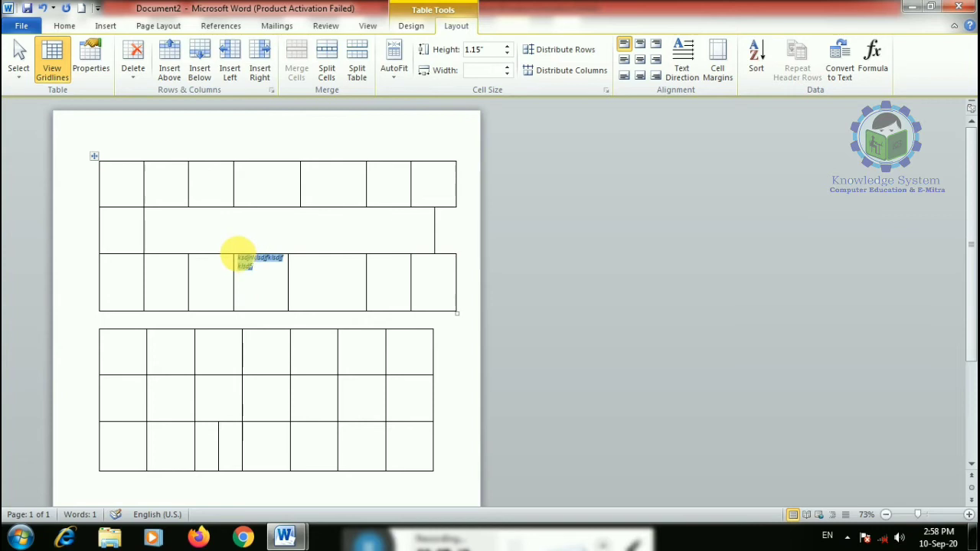
{"action": "left_click", "coordinate": [640, 61]}
{"action": "left_click", "coordinate": [640, 75]}
{"action": "left_click", "coordinate": [646, 42]}
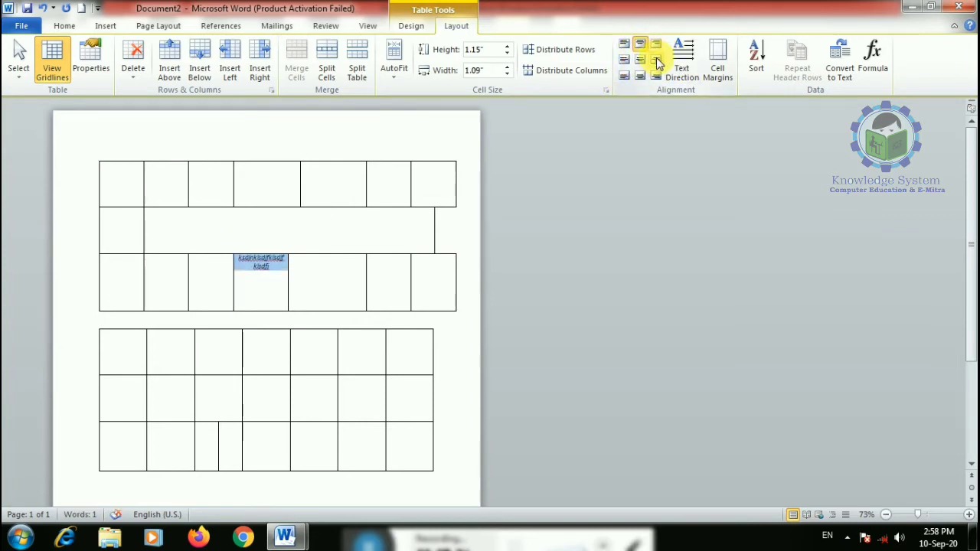
{"action": "left_click", "coordinate": [656, 60]}
{"action": "left_click", "coordinate": [656, 76]}
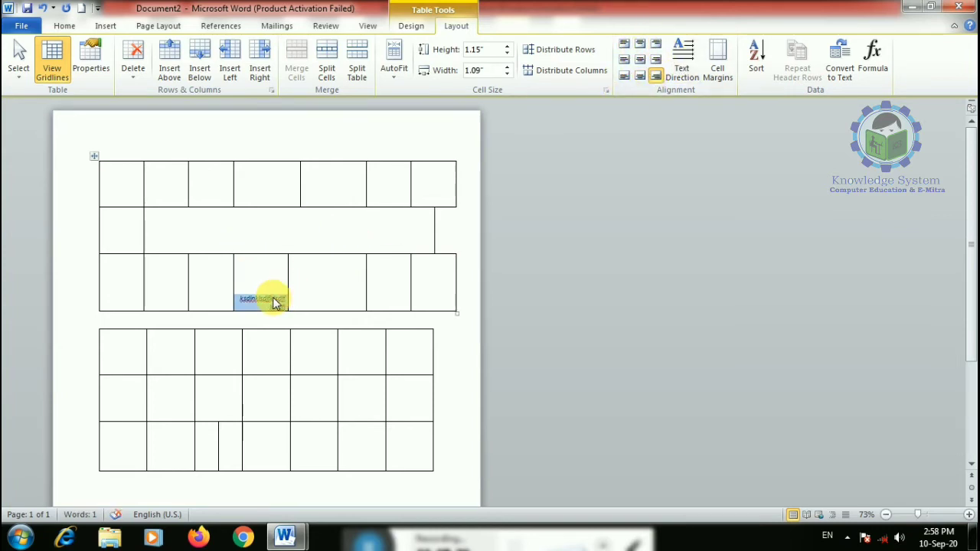
{"action": "left_click", "coordinate": [242, 298]}
{"action": "left_click_drag", "start_coordinate": [245, 298], "coordinate": [325, 297]}
- Delete the sample text and rotate the first table's bottom-row cell text to run vertically
{"action": "key", "text": "Delete"}
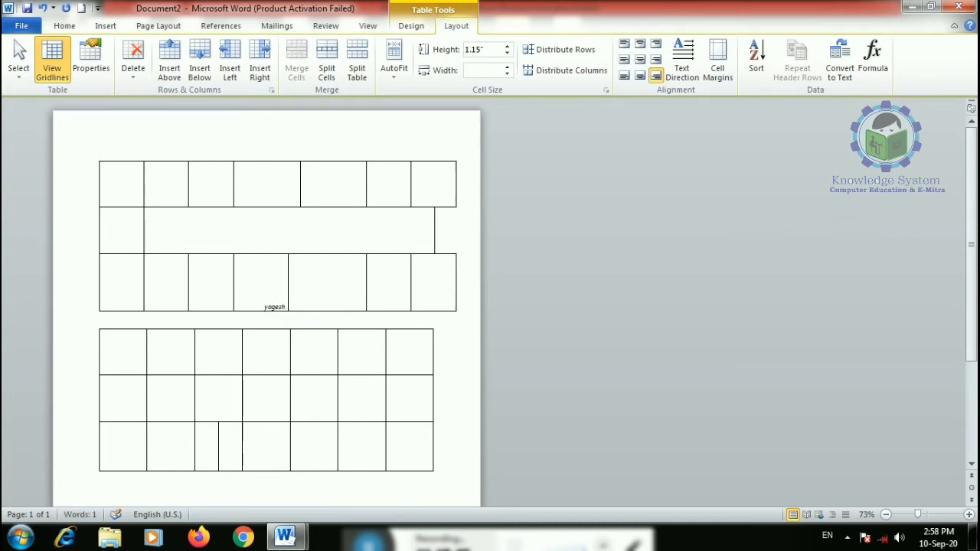
{"action": "left_click_drag", "start_coordinate": [266, 307], "coordinate": [313, 291]}
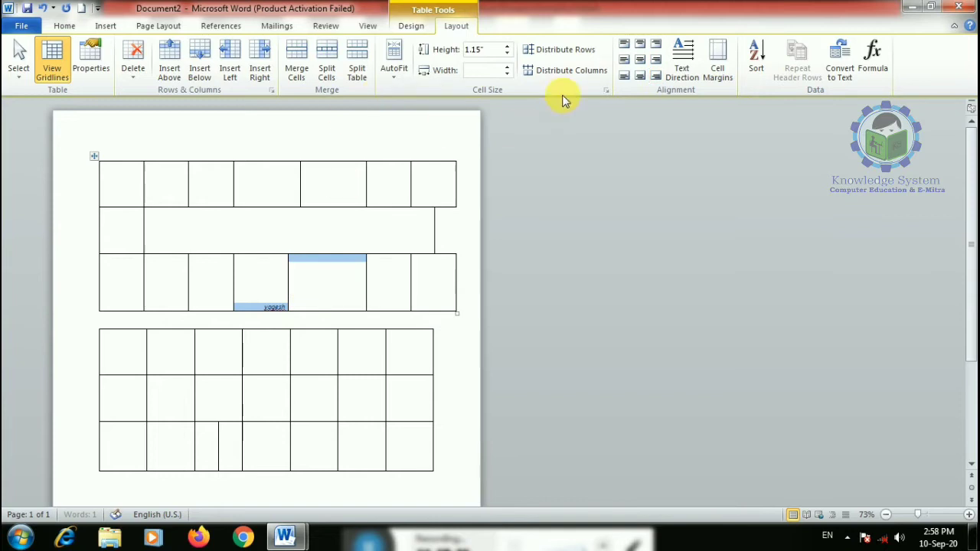
{"action": "left_click", "coordinate": [680, 58]}
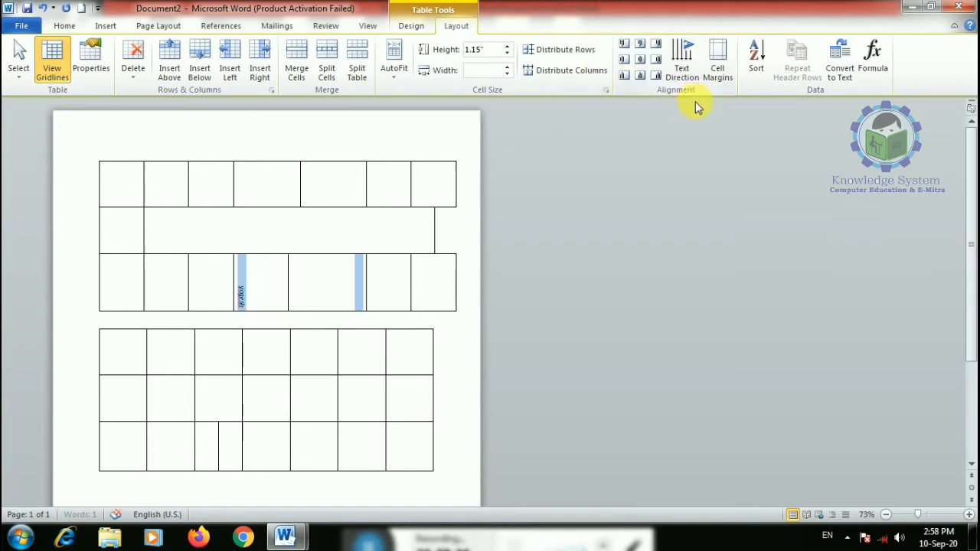
{"action": "left_click", "coordinate": [241, 298]}
- Shorten the first table's bottom row, zoom to 98%, and select the rotated cell's text
{"action": "mouse_move", "coordinate": [255, 311]}
{"action": "left_mouse_down"}
{"action": "mouse_move", "coordinate": [245, 274]}
{"action": "mouse_move", "coordinate": [254, 297]}
{"action": "left_mouse_up"}
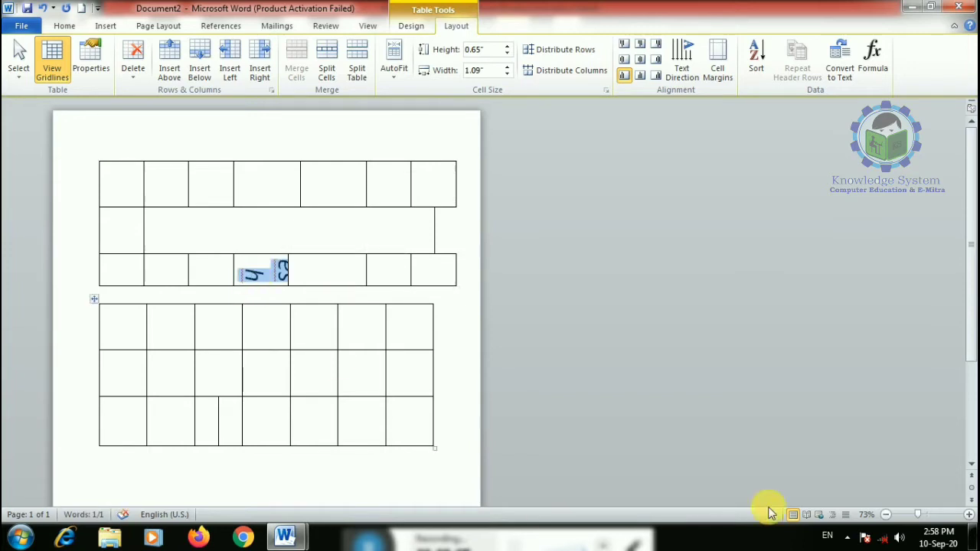
{"action": "left_click", "coordinate": [927, 515]}
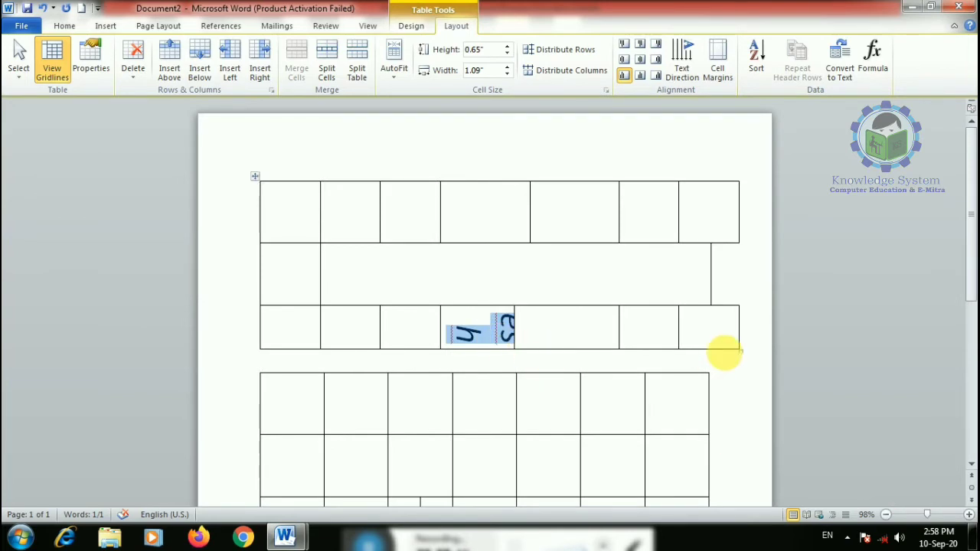
{"action": "left_click_drag", "start_coordinate": [747, 357], "coordinate": [737, 435]}
{"action": "scroll", "coordinate": [697, 415], "scroll_direction": "down", "scroll_amount": 3}
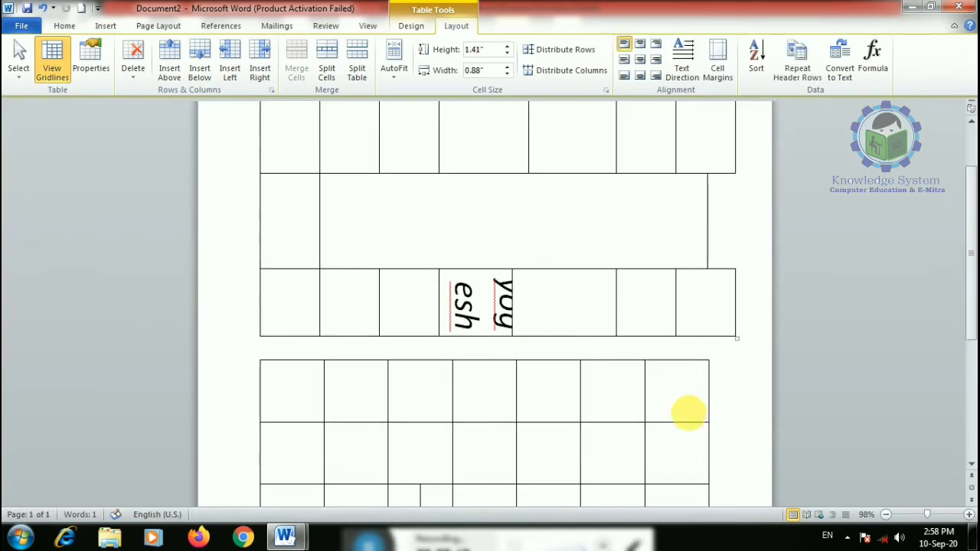
{"action": "left_click_drag", "start_coordinate": [457, 293], "coordinate": [490, 257]}
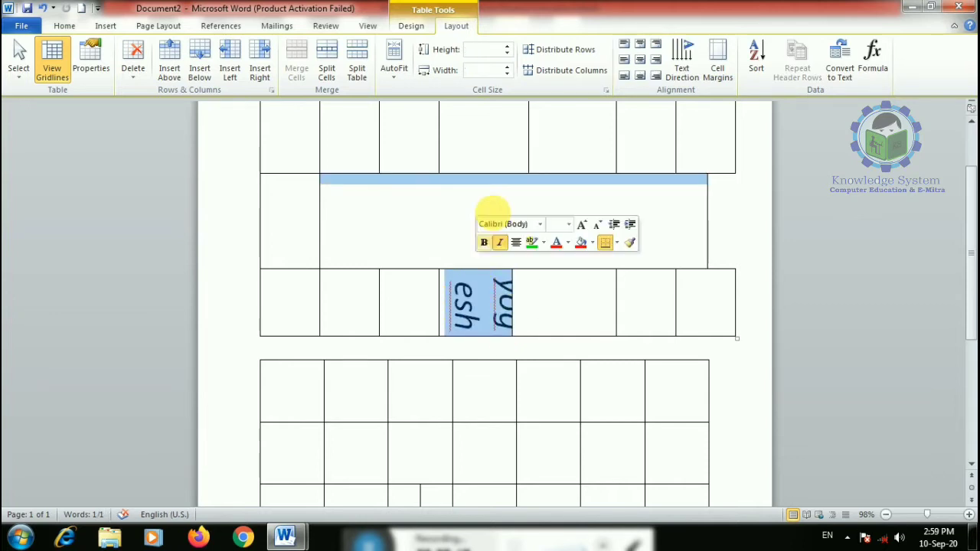
- Cycle the selected cells through each text direction, ending with the text vertical again
{"action": "left_click", "coordinate": [683, 61]}
{"action": "left_click", "coordinate": [682, 66]}
{"action": "left_click", "coordinate": [681, 65]}
{"action": "left_click", "coordinate": [681, 65]}
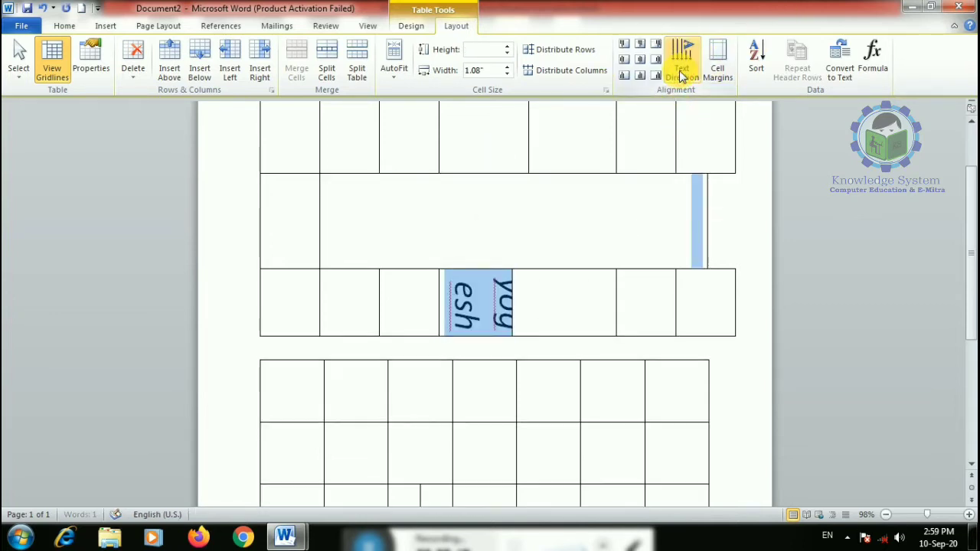
{"action": "left_click", "coordinate": [682, 66]}
{"action": "left_click", "coordinate": [681, 75]}
{"action": "left_click", "coordinate": [681, 75]}
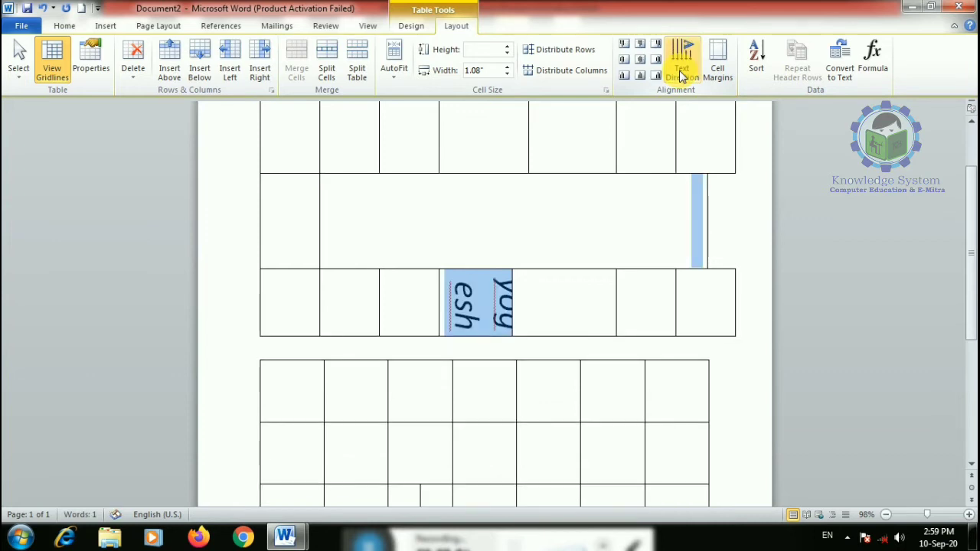
- Accept cell margins of 0" top/bottom and 0.08" left/right, then select all content
{"action": "left_click", "coordinate": [717, 66]}
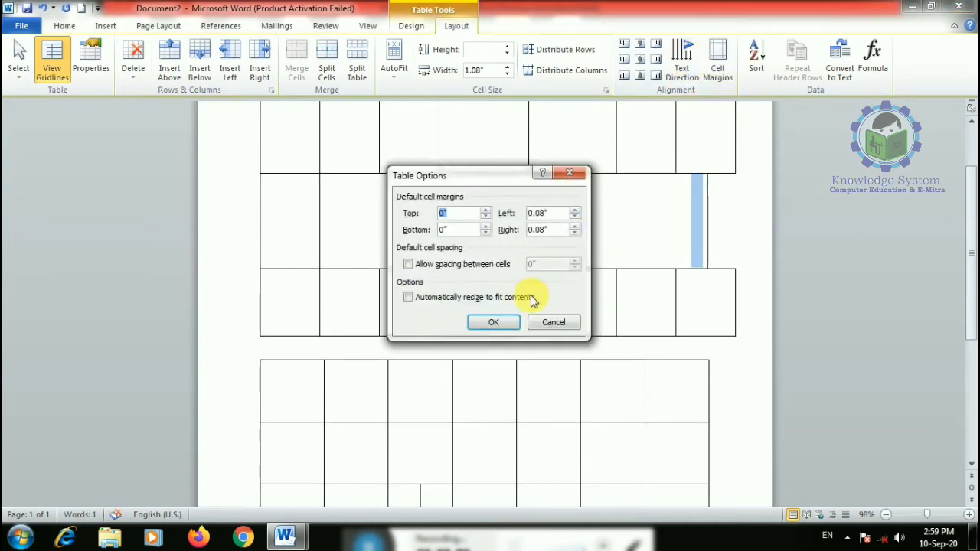
{"action": "left_click", "coordinate": [493, 322]}
{"action": "left_click", "coordinate": [532, 286]}
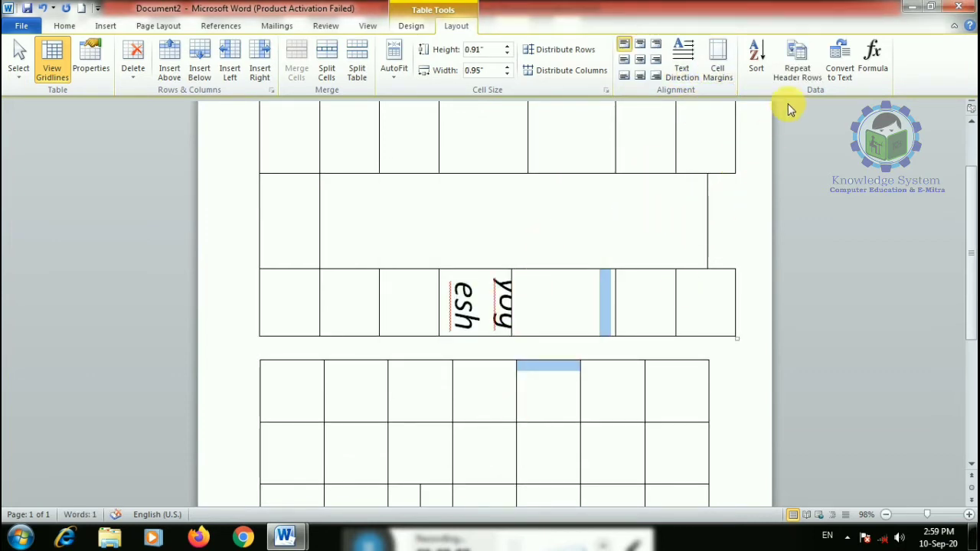
{"action": "scroll", "coordinate": [193, 295], "scroll_direction": "up", "scroll_amount": 2}
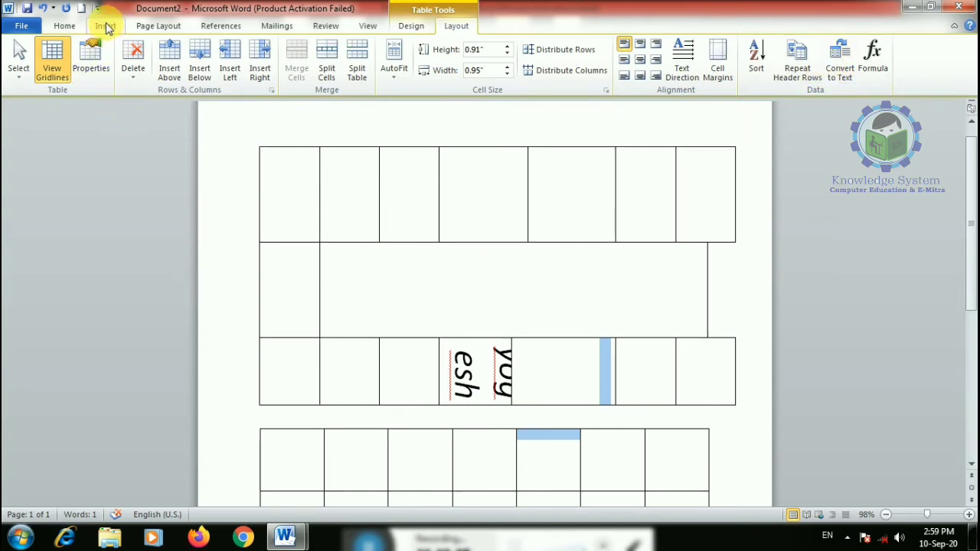
{"action": "left_click", "coordinate": [106, 25]}
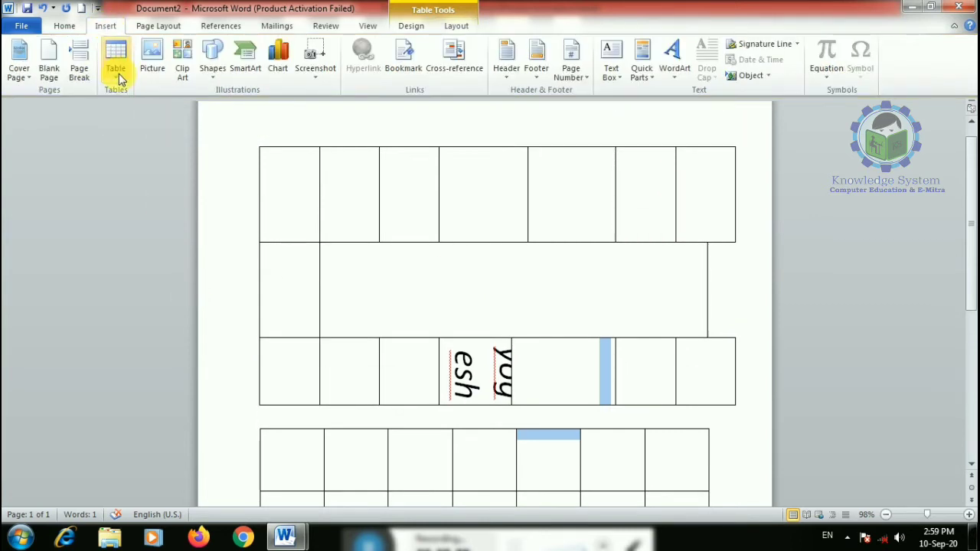
{"action": "key", "text": "ctrl+a"}
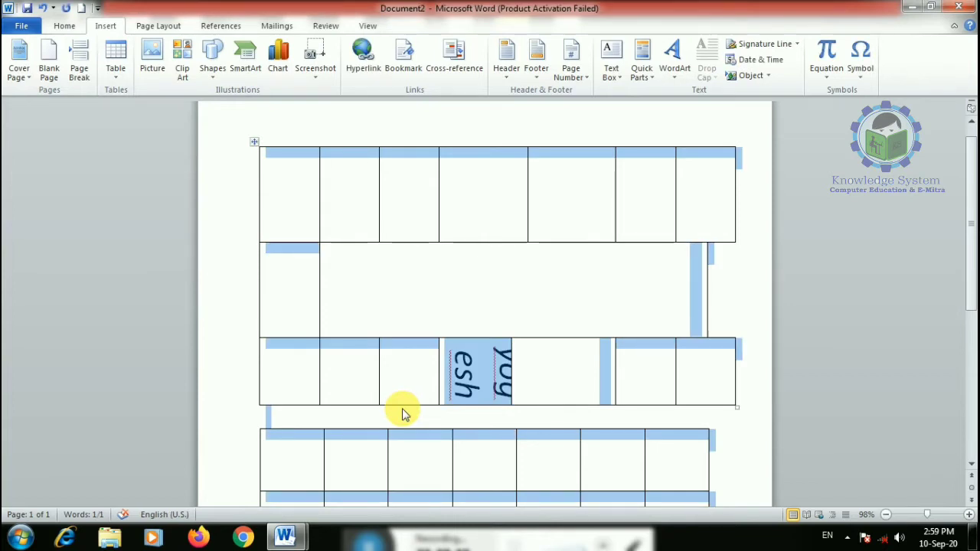
- Select everything and delete both tables and their text
{"action": "left_click", "coordinate": [403, 409]}
{"action": "key", "text": "ctrl+a"}
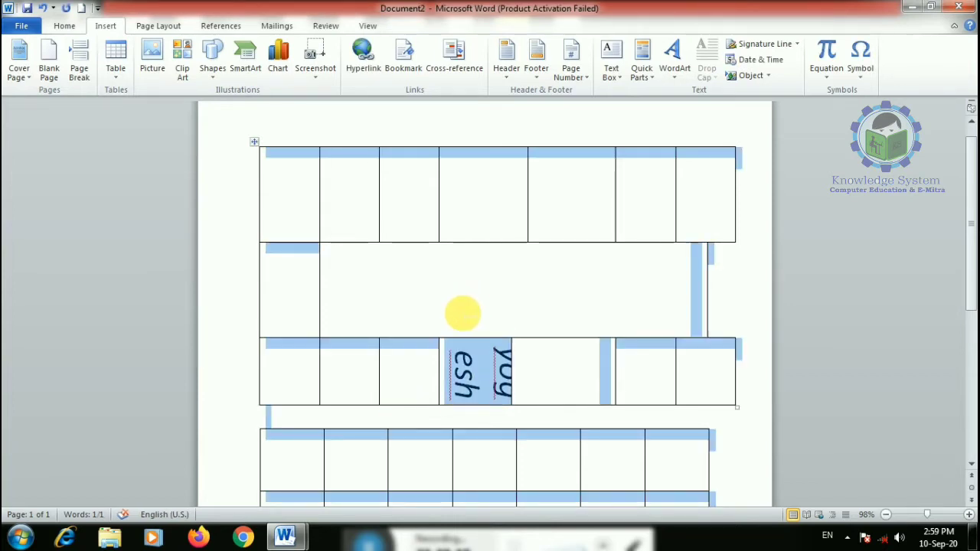
{"action": "key", "text": "BackSpace"}
- Draw a three-by-three table freehand: outer box, two column dividers, two row dividers
{"action": "left_click", "coordinate": [120, 88]}
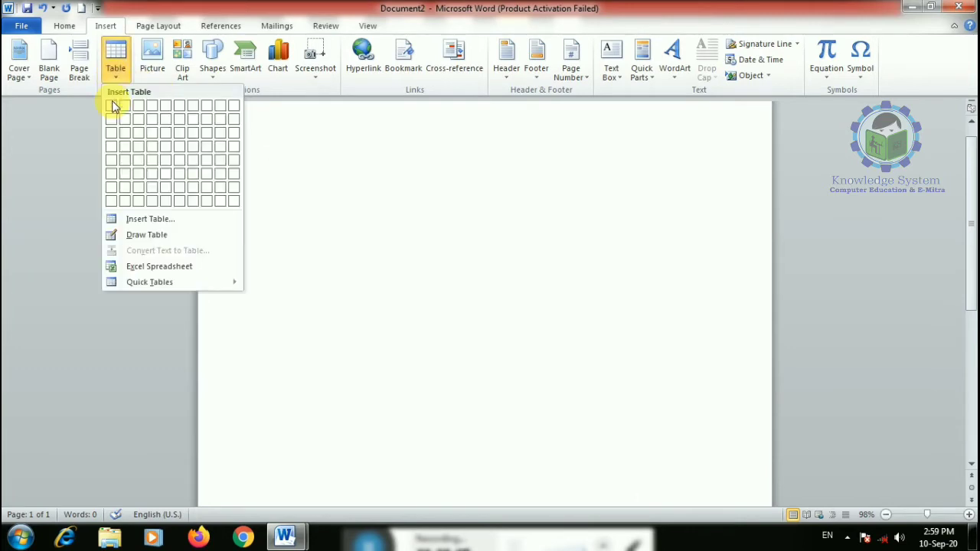
{"action": "left_click", "coordinate": [239, 231]}
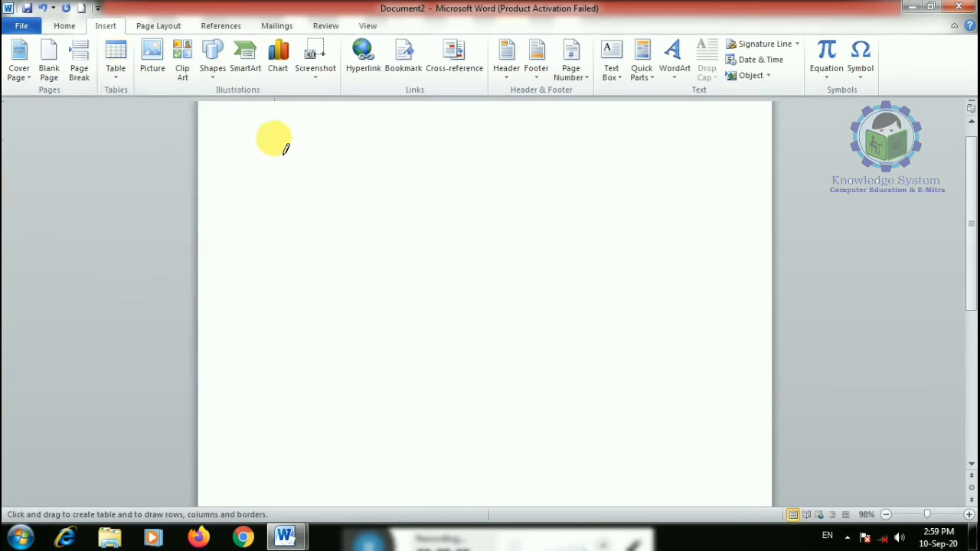
{"action": "left_click_drag", "start_coordinate": [273, 146], "coordinate": [624, 463]}
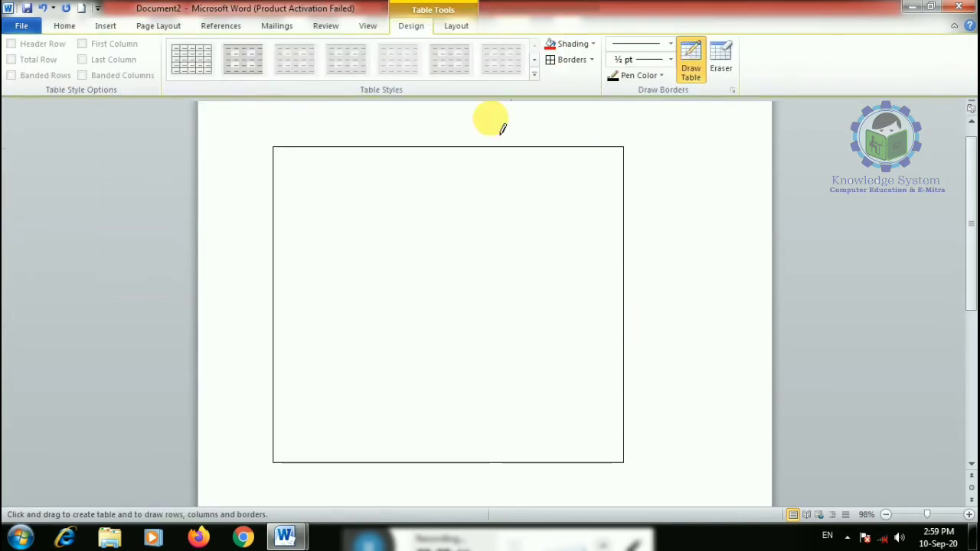
{"action": "left_click_drag", "start_coordinate": [409, 153], "coordinate": [409, 383]}
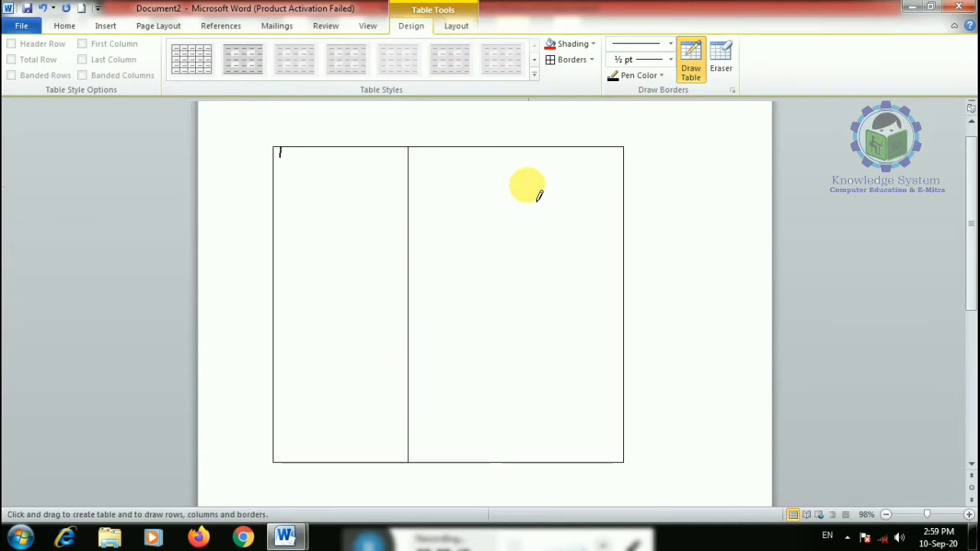
{"action": "left_click_drag", "start_coordinate": [512, 153], "coordinate": [512, 418]}
{"action": "left_click_drag", "start_coordinate": [598, 273], "coordinate": [625, 277]}
{"action": "left_click_drag", "start_coordinate": [626, 359], "coordinate": [276, 359]}
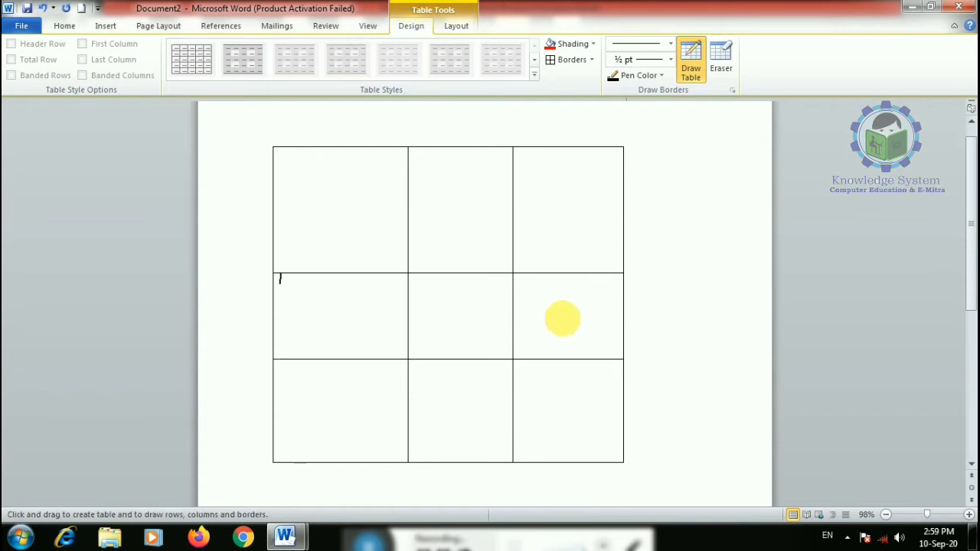
- Cross the top-left cell with two diagonals and split it into four sub-cells
{"action": "mouse_move", "coordinate": [274, 148]}
{"action": "left_mouse_down"}
{"action": "mouse_move", "coordinate": [363, 243]}
{"action": "mouse_move", "coordinate": [408, 272]}
{"action": "left_mouse_up"}
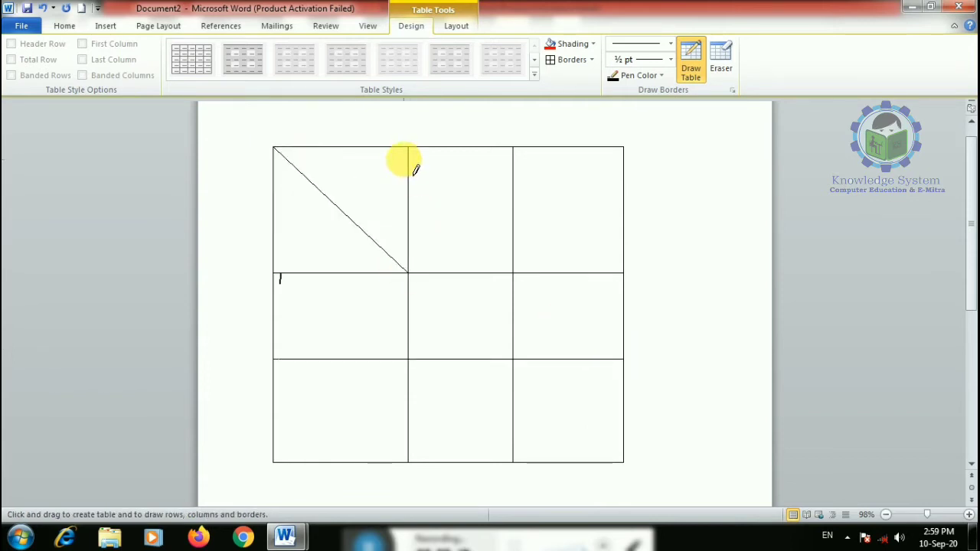
{"action": "mouse_move", "coordinate": [408, 148]}
{"action": "left_mouse_down"}
{"action": "mouse_move", "coordinate": [271, 280]}
{"action": "mouse_move", "coordinate": [274, 273]}
{"action": "left_mouse_up"}
{"action": "left_click_drag", "start_coordinate": [344, 148], "coordinate": [343, 274]}
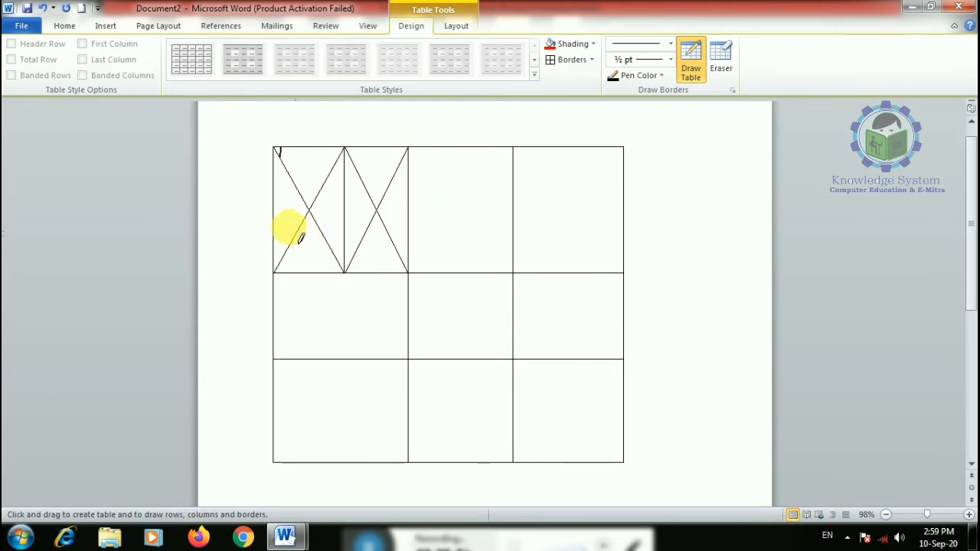
{"action": "left_click_drag", "start_coordinate": [274, 217], "coordinate": [389, 232]}
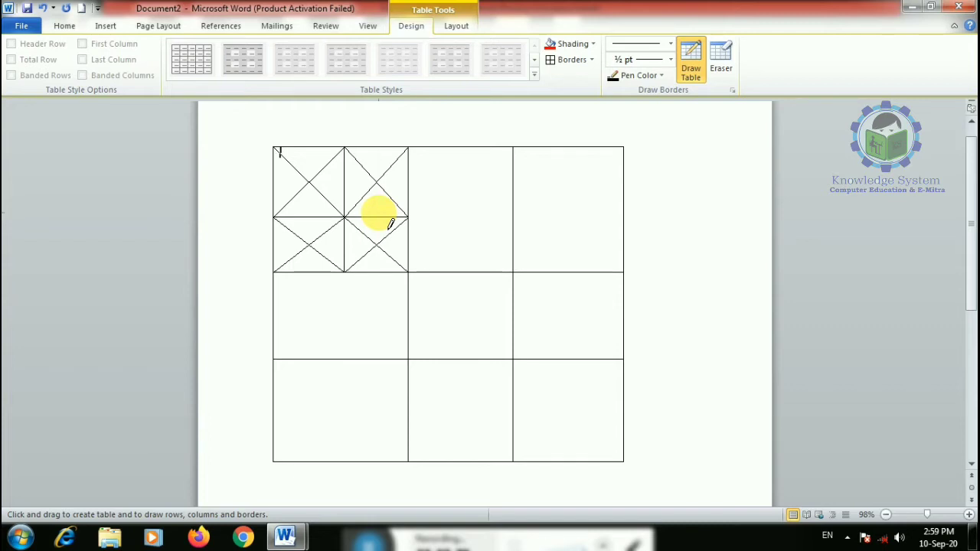
- Erase the cross lines in one sub-cell, then delete the whole drawn table
{"action": "left_click", "coordinate": [719, 62]}
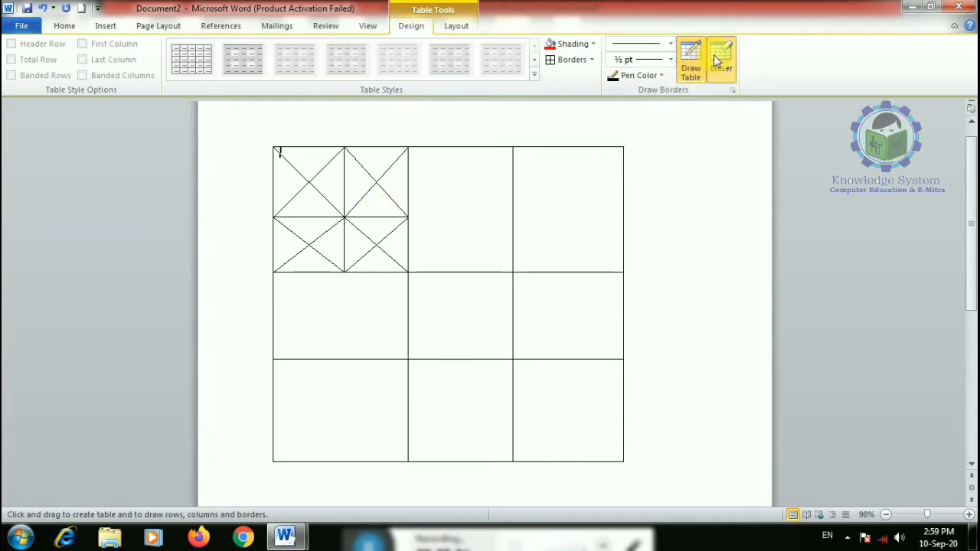
{"action": "left_click_drag", "start_coordinate": [358, 182], "coordinate": [372, 215]}
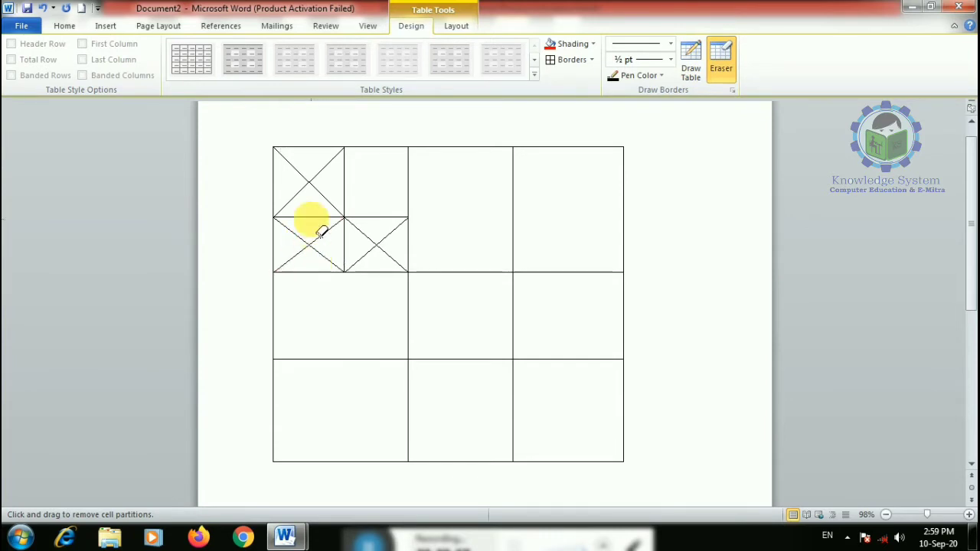
{"action": "key", "text": "ctrl+a"}
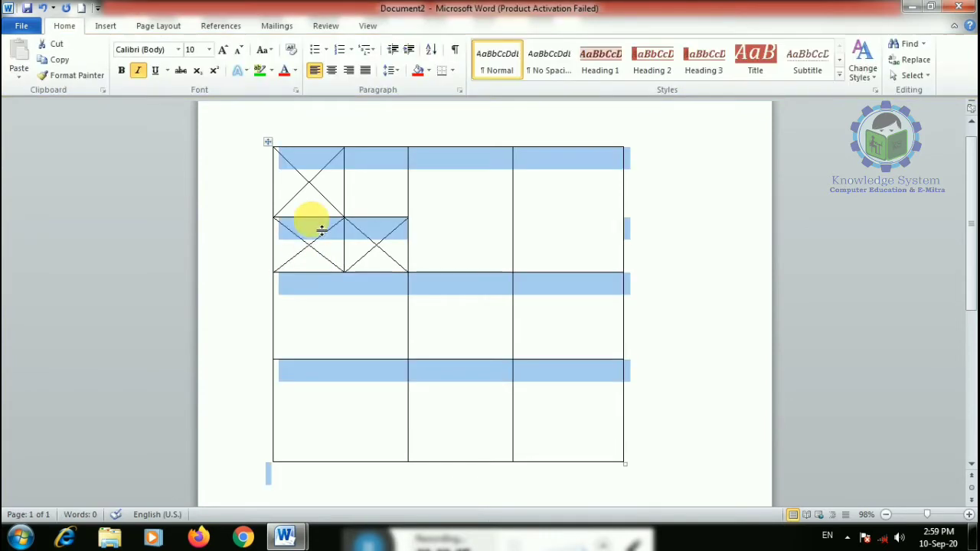
{"action": "key", "text": "Delete"}
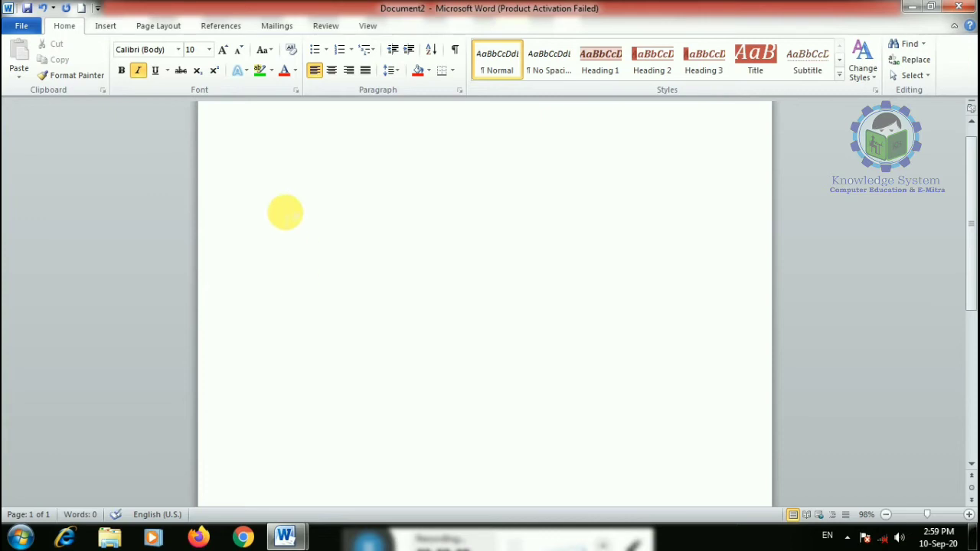
- With italic off, type a person's full name on the first line and select it
{"action": "left_click", "coordinate": [139, 72]}
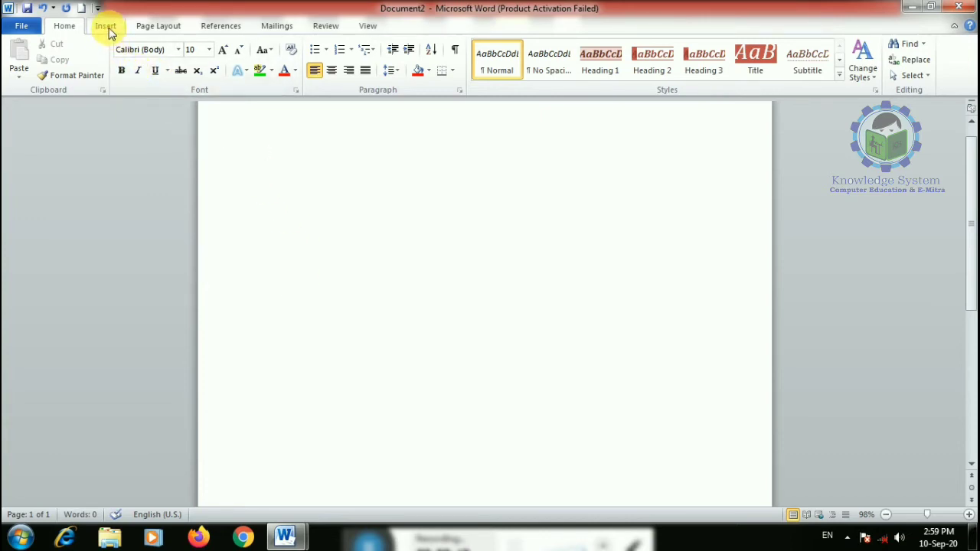
{"action": "left_click", "coordinate": [107, 29]}
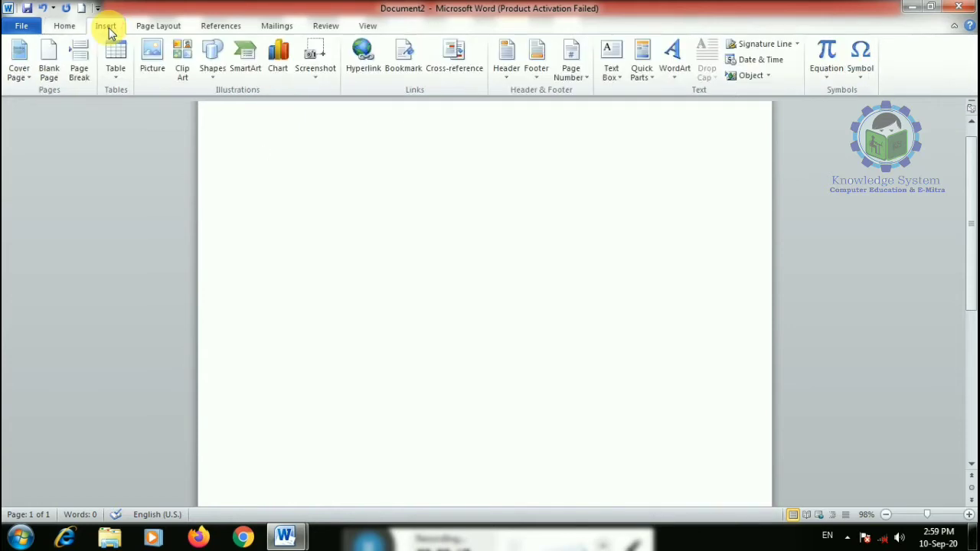
{"action": "left_click", "coordinate": [113, 69]}
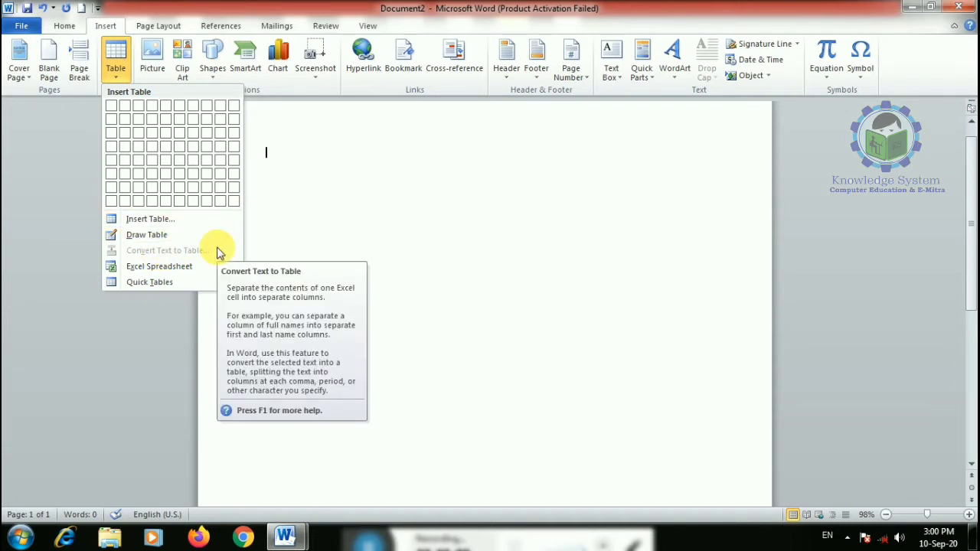
{"action": "left_click", "coordinate": [349, 213]}
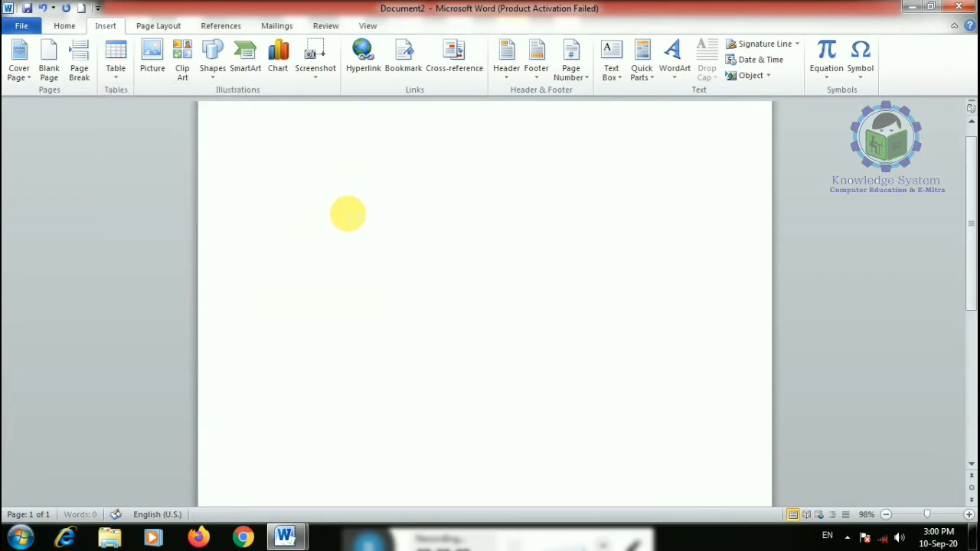
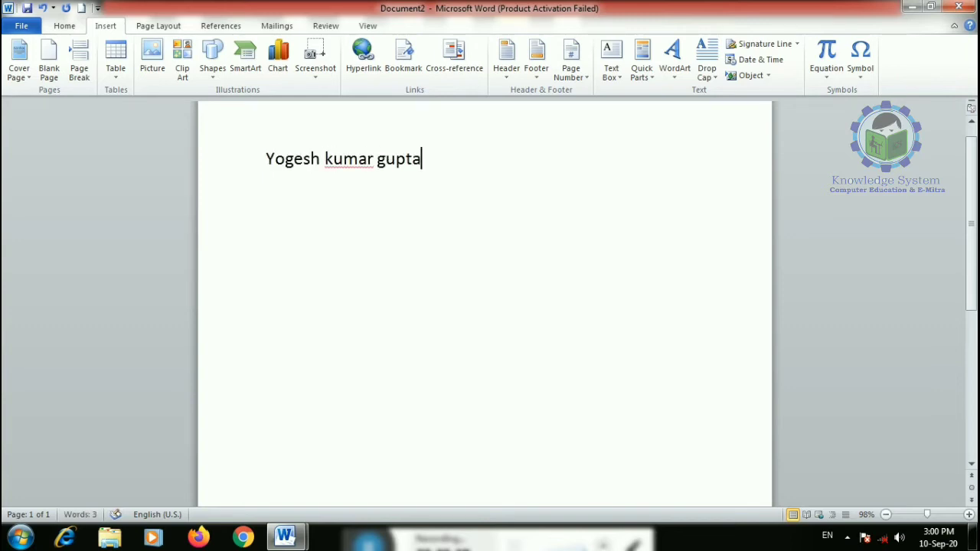
{"action": "left_click_drag", "start_coordinate": [429, 176], "coordinate": [305, 186]}
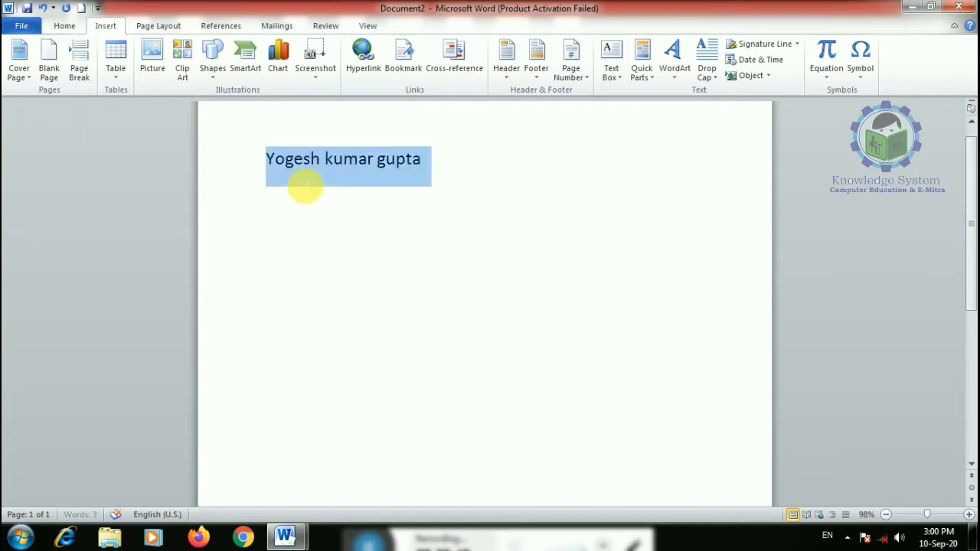
- Convert the selected name into a three-column table, separating the text at spaces
{"action": "left_click", "coordinate": [116, 60]}
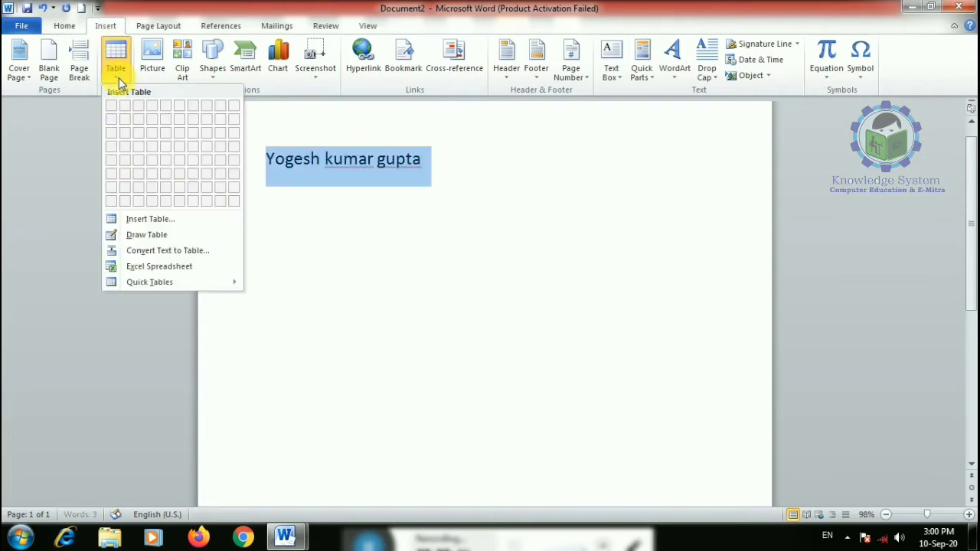
{"action": "left_click", "coordinate": [140, 257]}
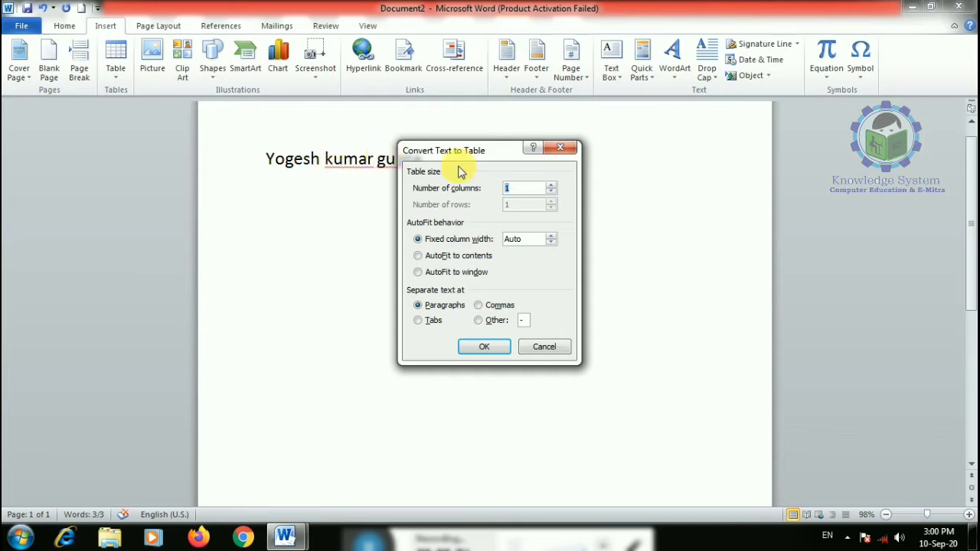
{"action": "left_click", "coordinate": [552, 186]}
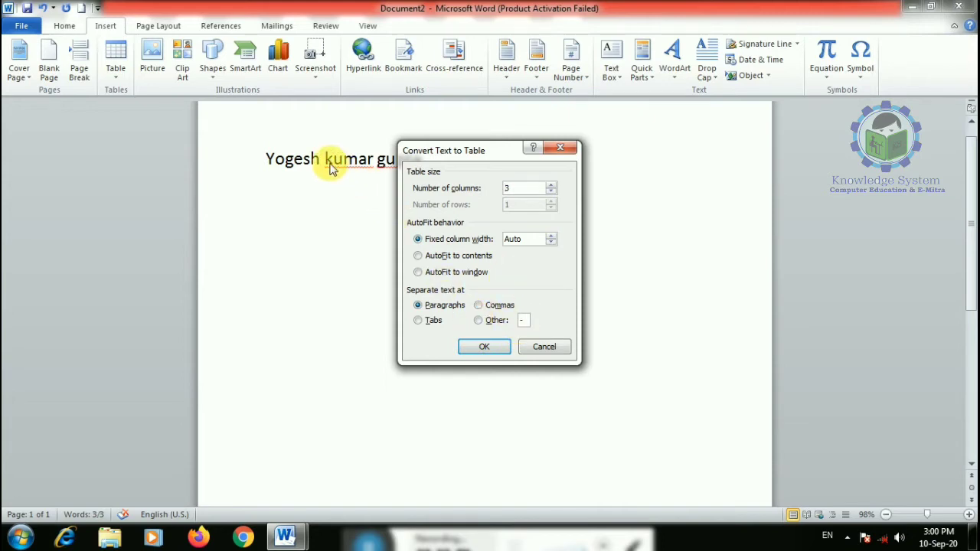
{"action": "left_click", "coordinate": [480, 320]}
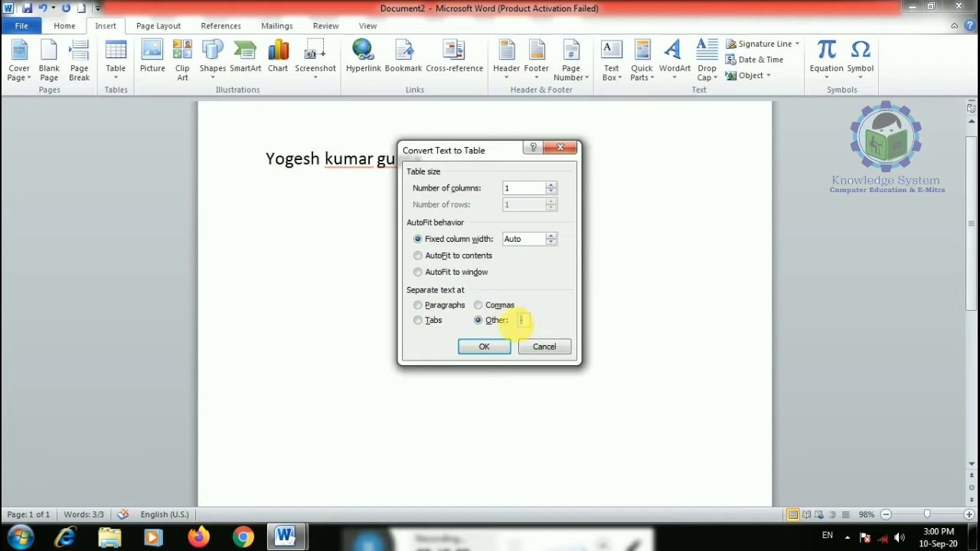
{"action": "left_click", "coordinate": [484, 346]}
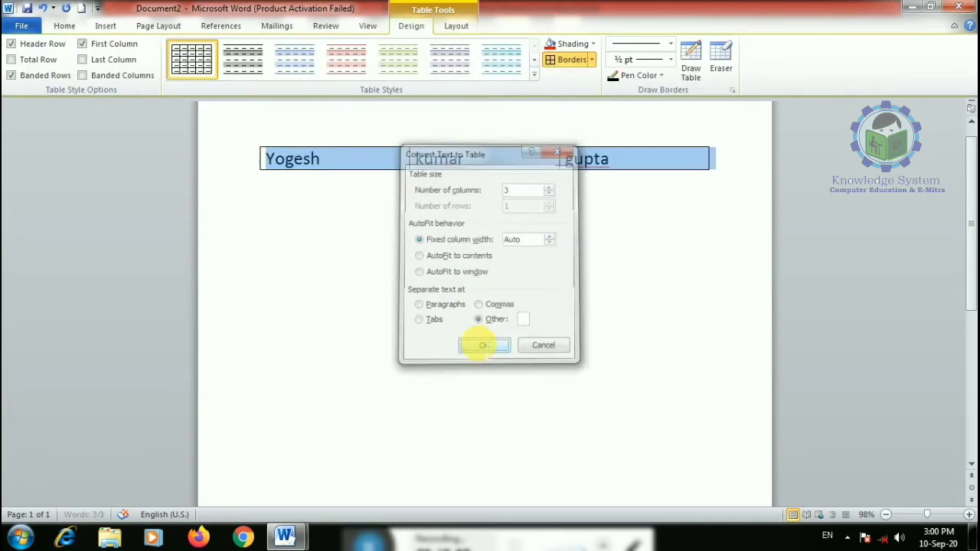
{"action": "left_click", "coordinate": [505, 214]}
- Add an empty row below the table, then delete the table and all text
{"action": "left_click", "coordinate": [628, 163]}
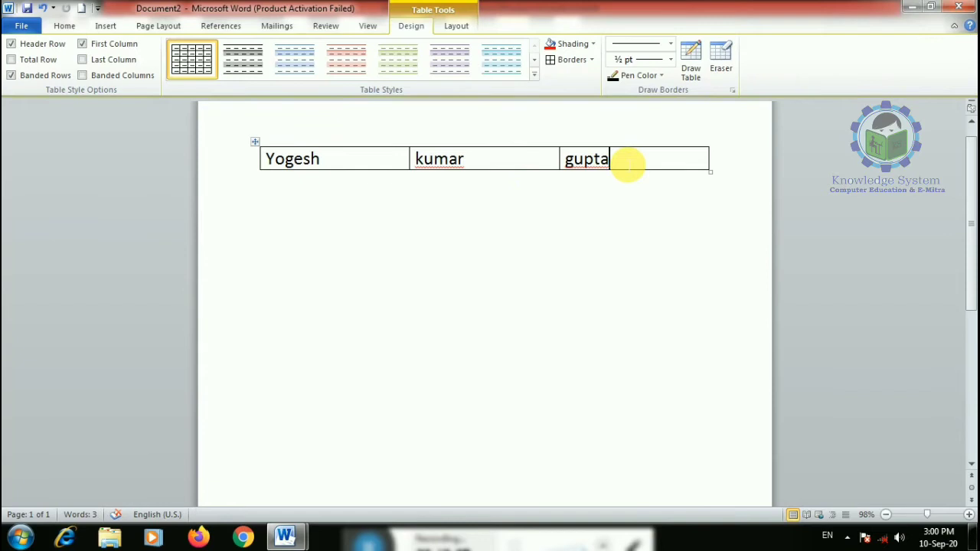
{"action": "key", "text": "Tab"}
{"action": "key", "text": "Tab"}
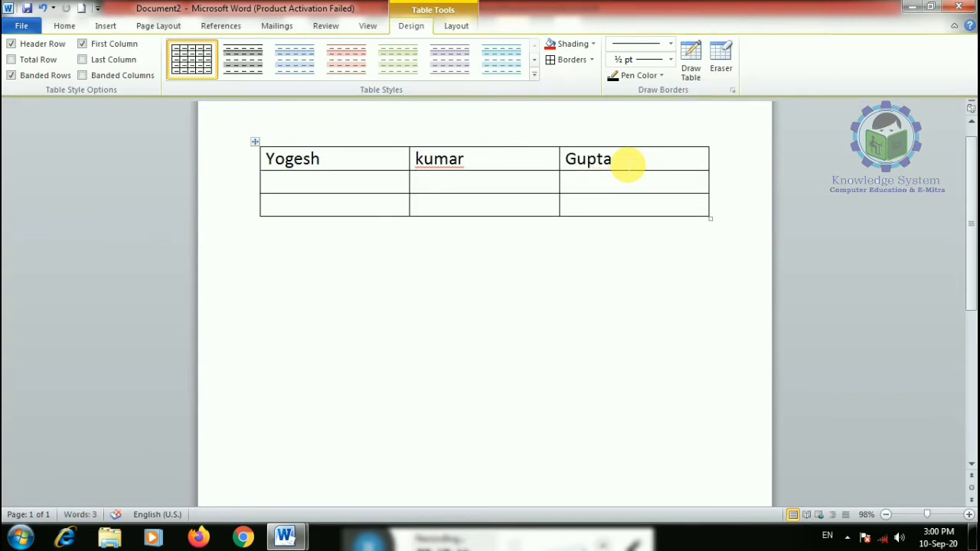
{"action": "key", "text": "ctrl+a"}
{"action": "key", "text": "Delete"}
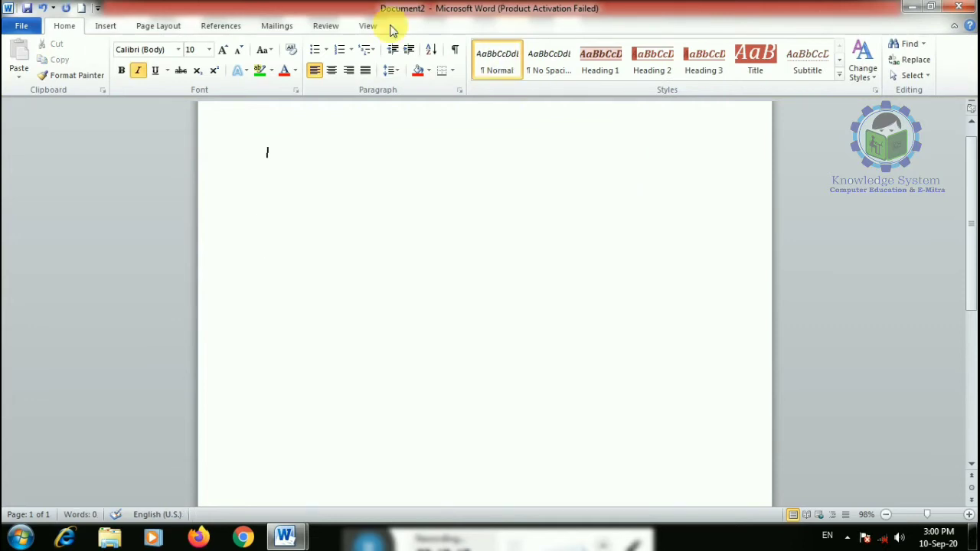
- At font size 24, type a hyphen-separated phone number and select it
{"action": "left_click", "coordinate": [138, 70]}
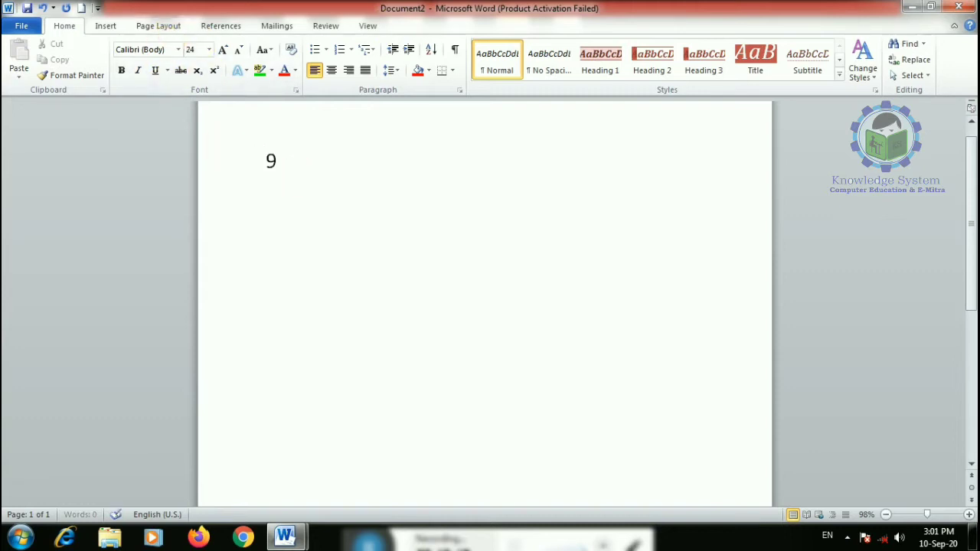
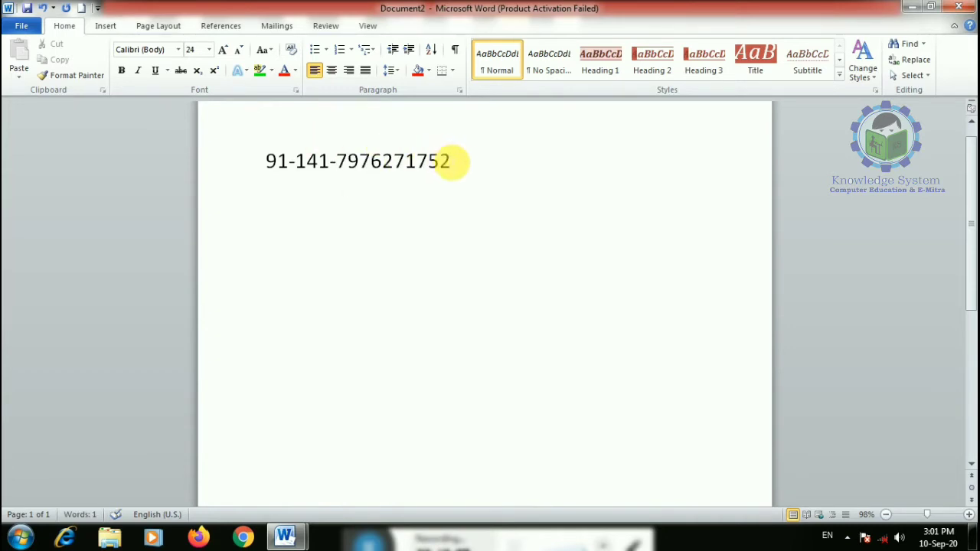
{"action": "left_click_drag", "start_coordinate": [450, 160], "coordinate": [284, 176]}
- Convert the number into a three-column table, splitting it at each hyphen
{"action": "left_click", "coordinate": [106, 25]}
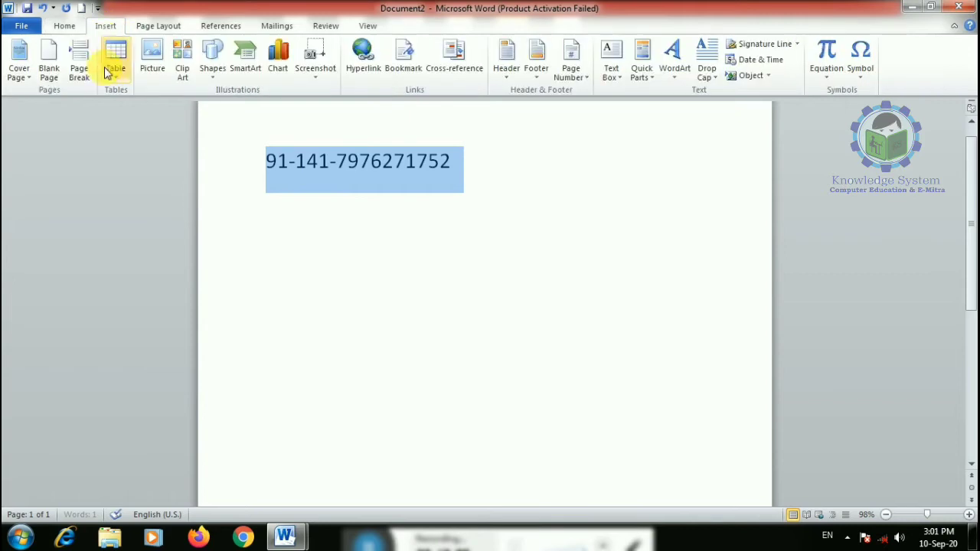
{"action": "left_click", "coordinate": [112, 84]}
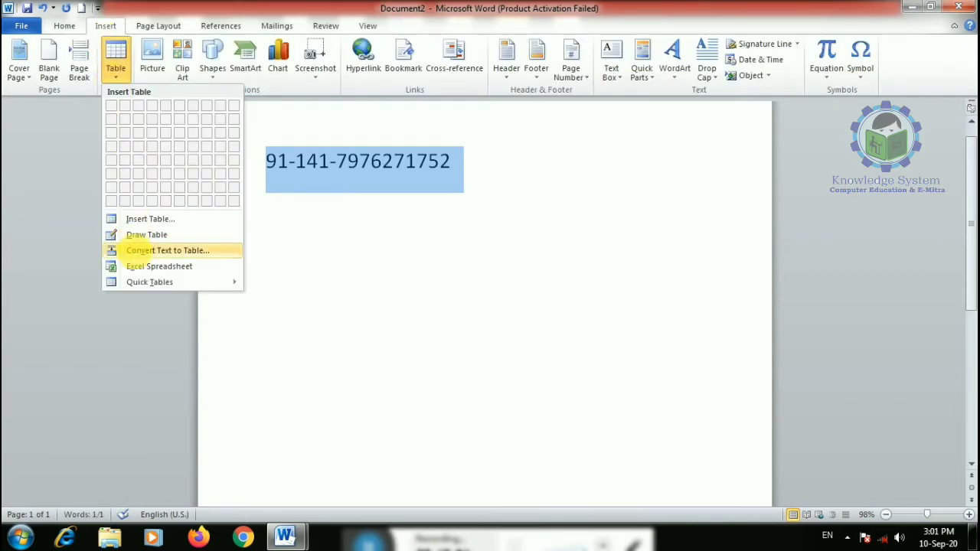
{"action": "left_click", "coordinate": [135, 251]}
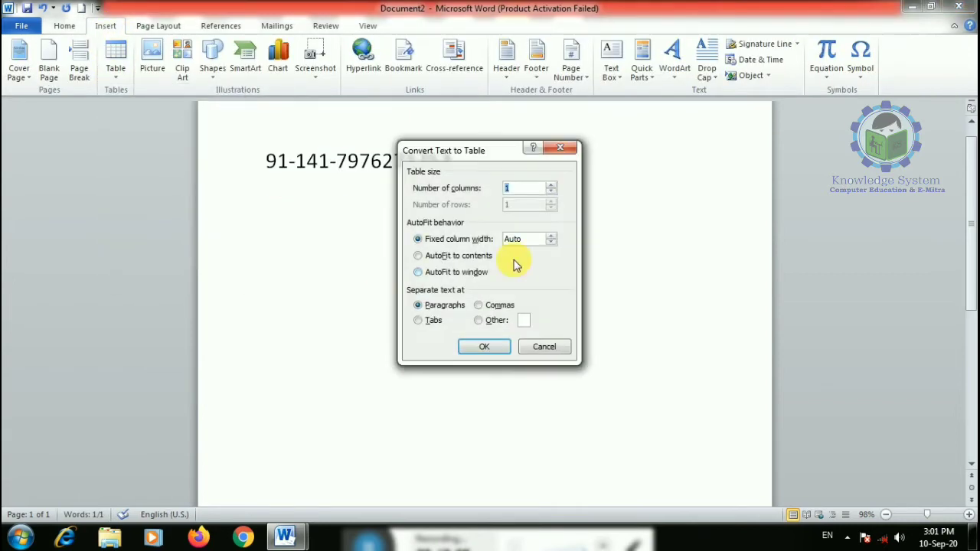
{"action": "double_click", "coordinate": [551, 184]}
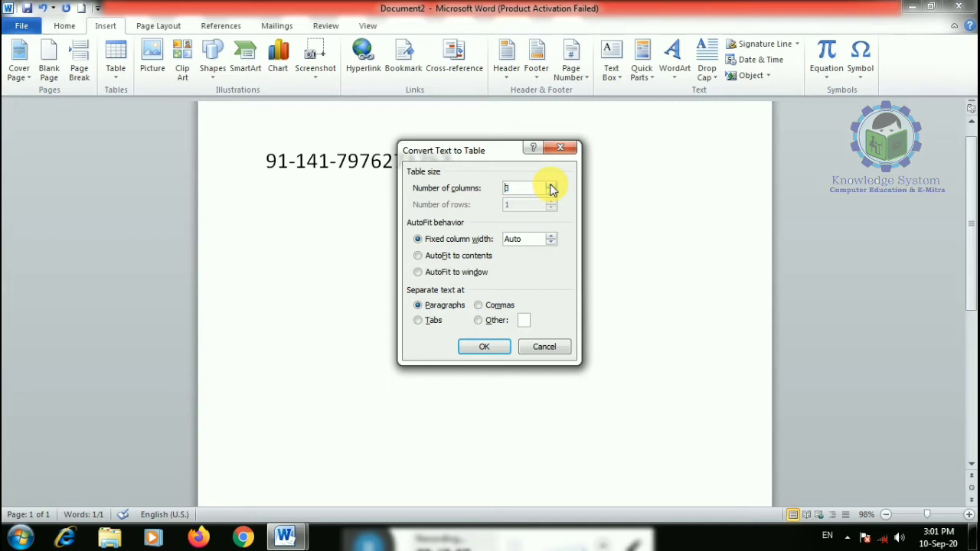
{"action": "left_click", "coordinate": [478, 321]}
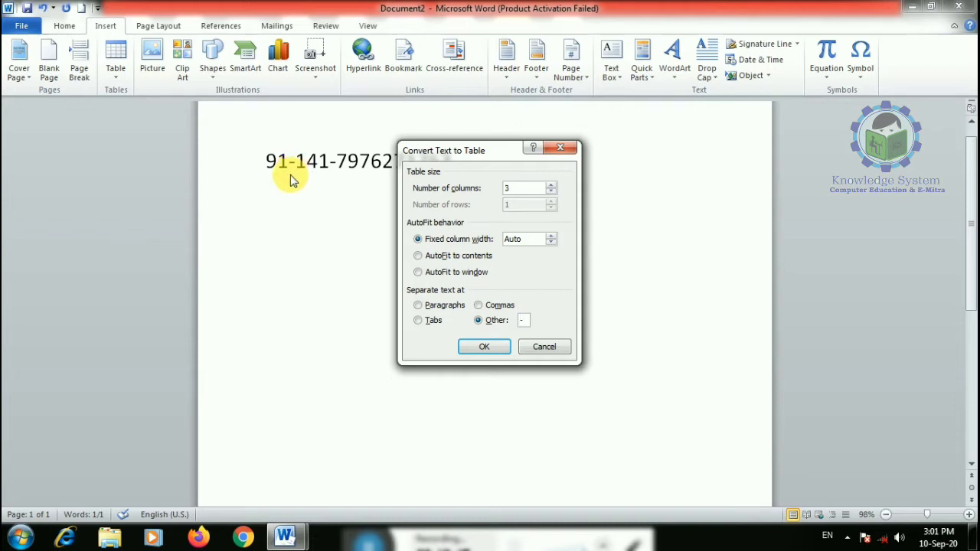
{"action": "left_click", "coordinate": [487, 351]}
{"action": "left_click", "coordinate": [689, 162]}
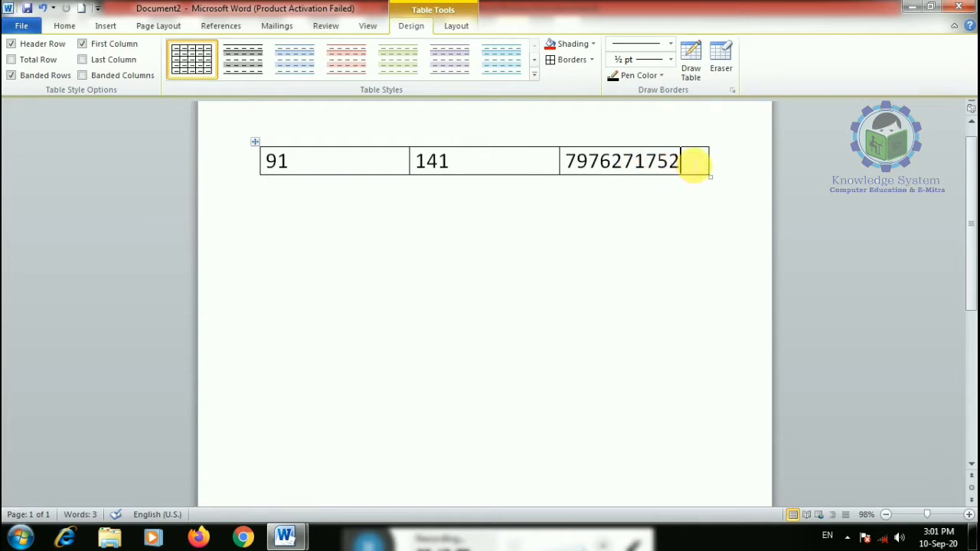
- Add a second row, then clear the table's contents and delete the table
{"action": "key", "text": "Tab"}
{"action": "key", "text": "Tab"}
{"action": "key", "text": "Tab"}
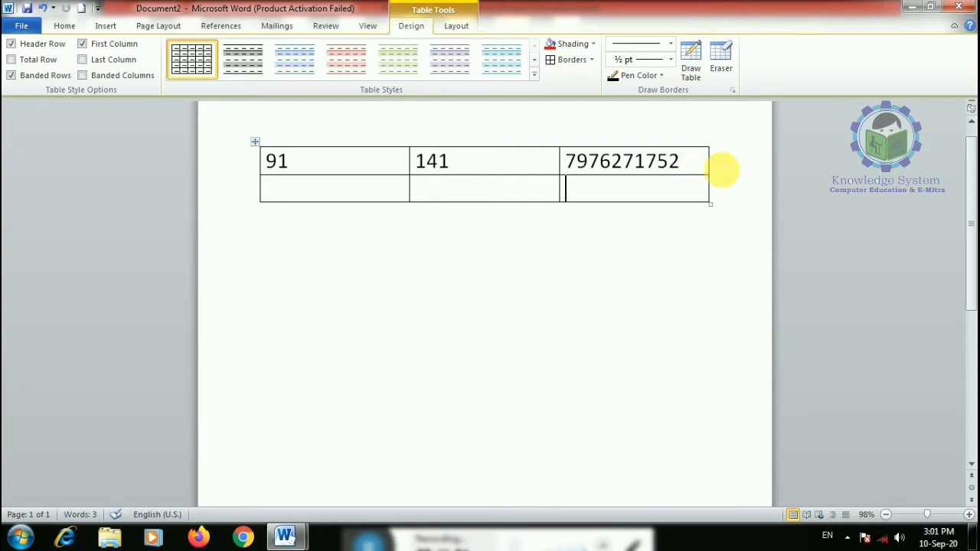
{"action": "left_click", "coordinate": [263, 148]}
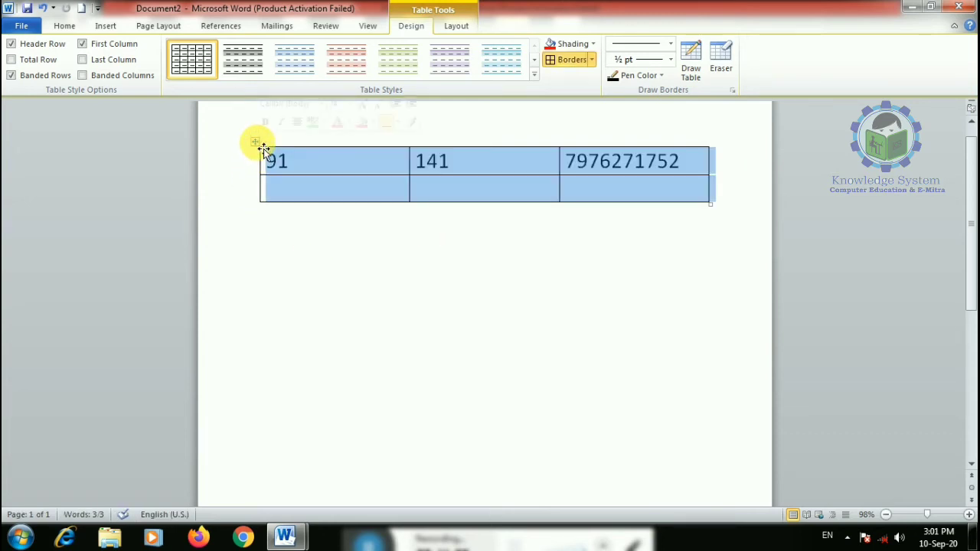
{"action": "key", "text": "Delete"}
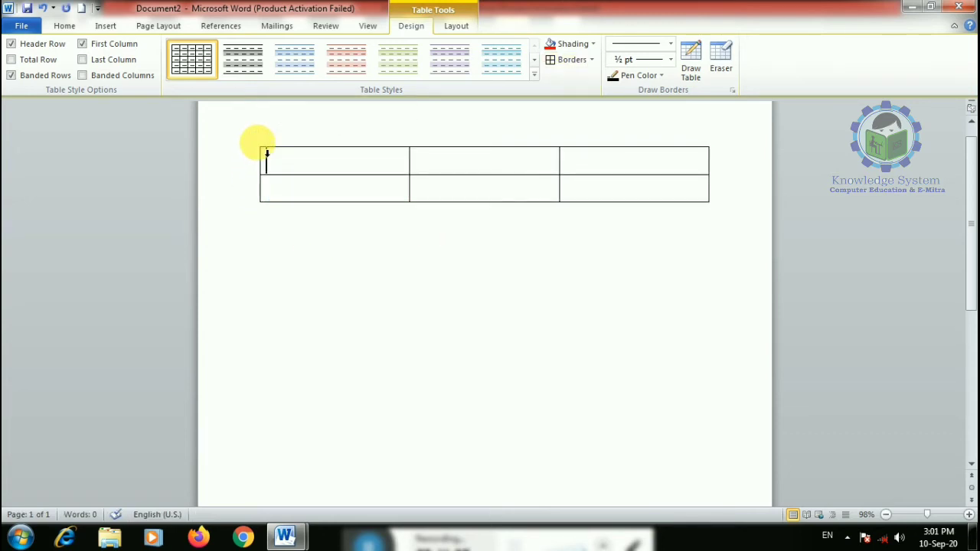
{"action": "key", "text": "ctrl+a"}
{"action": "key", "text": "Delete"}
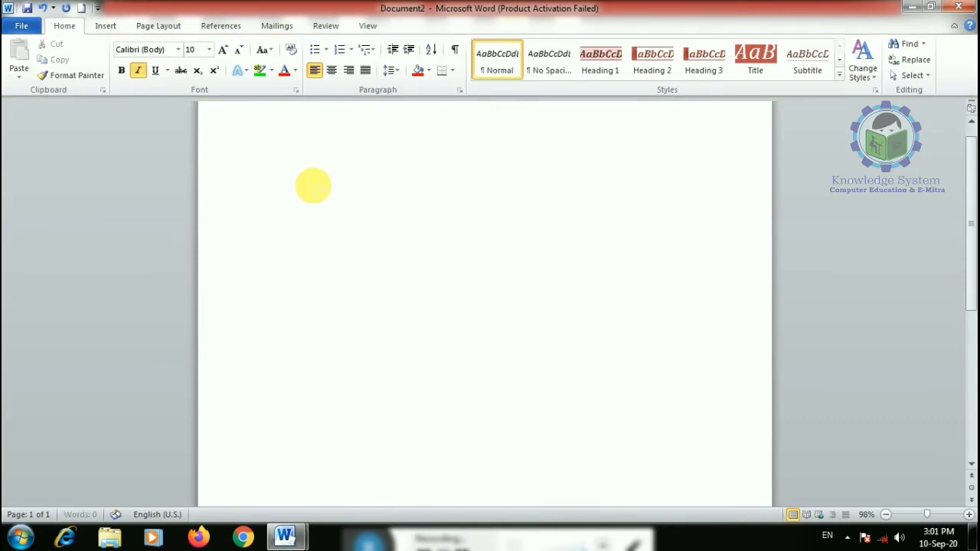
- Turn off italic, browse the Quick Tables calendars, and embed a blank Excel spreadsheet
{"action": "left_click", "coordinate": [138, 69]}
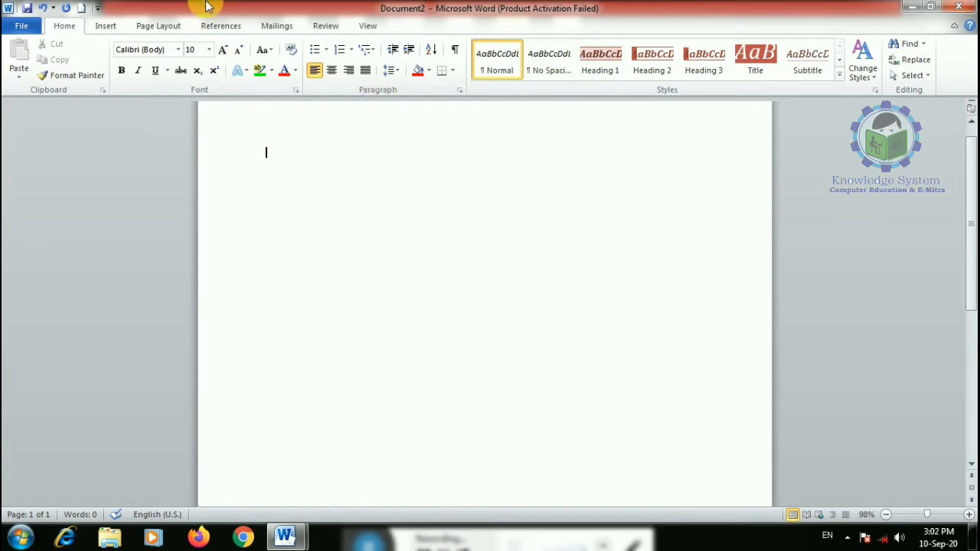
{"action": "left_click", "coordinate": [105, 25]}
{"action": "left_click", "coordinate": [116, 62]}
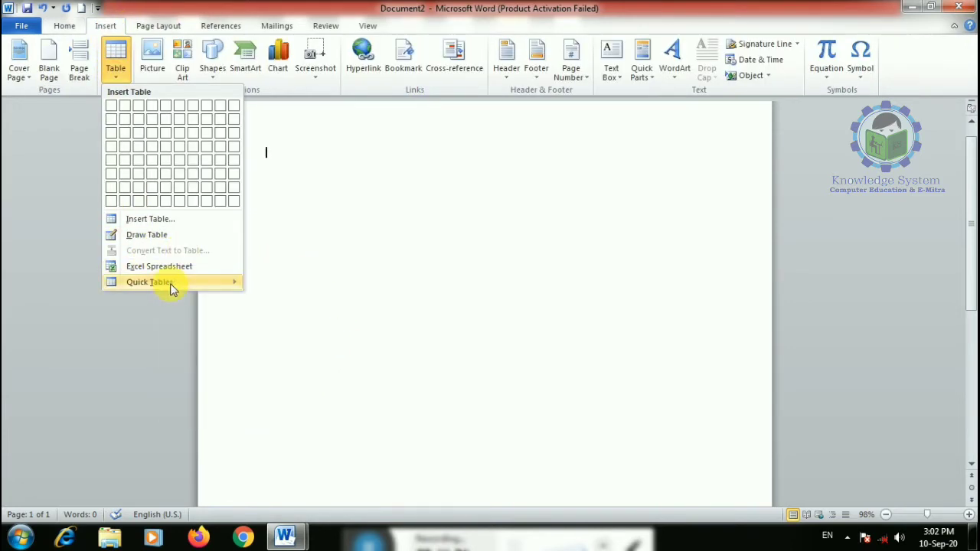
{"action": "mouse_move", "coordinate": [167, 281]}
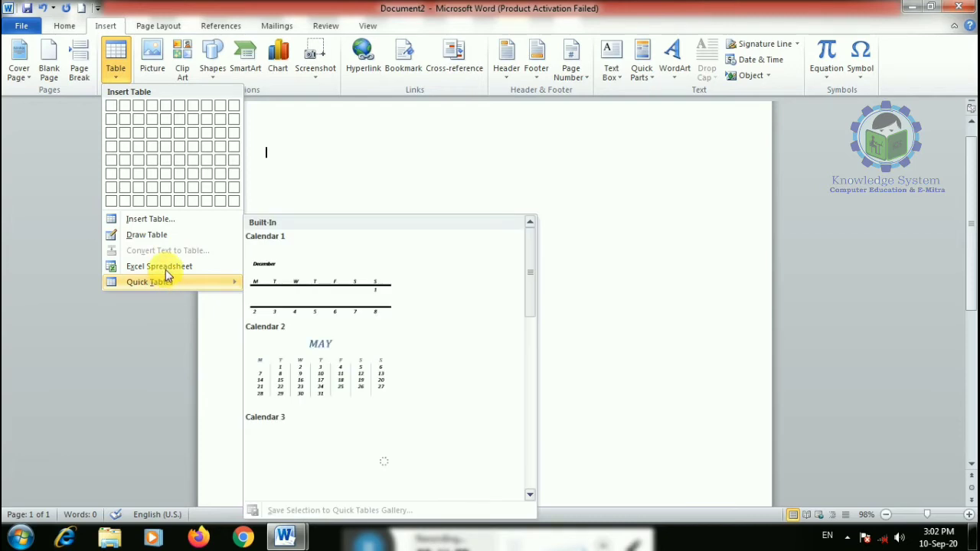
{"action": "scroll", "coordinate": [534, 322], "scroll_direction": "down", "scroll_amount": 1}
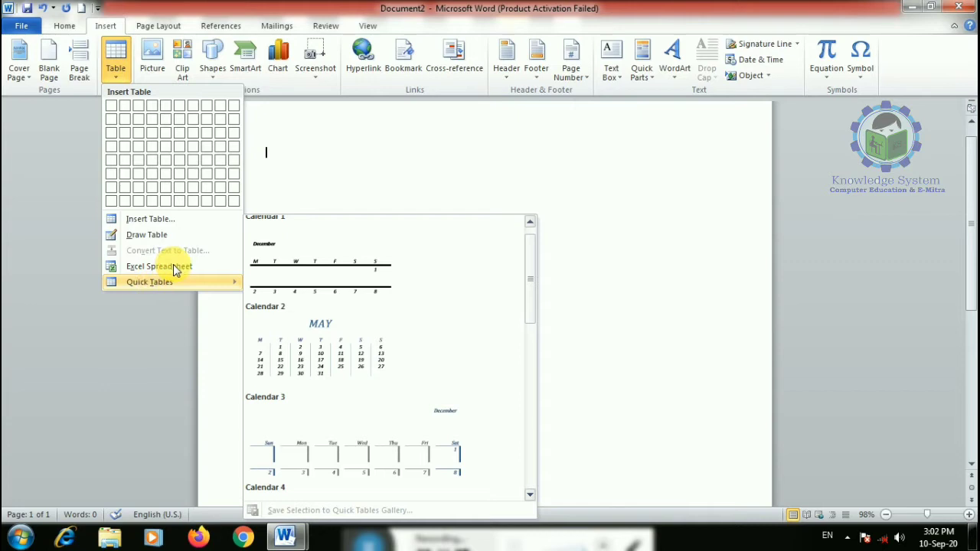
{"action": "left_click", "coordinate": [207, 270]}
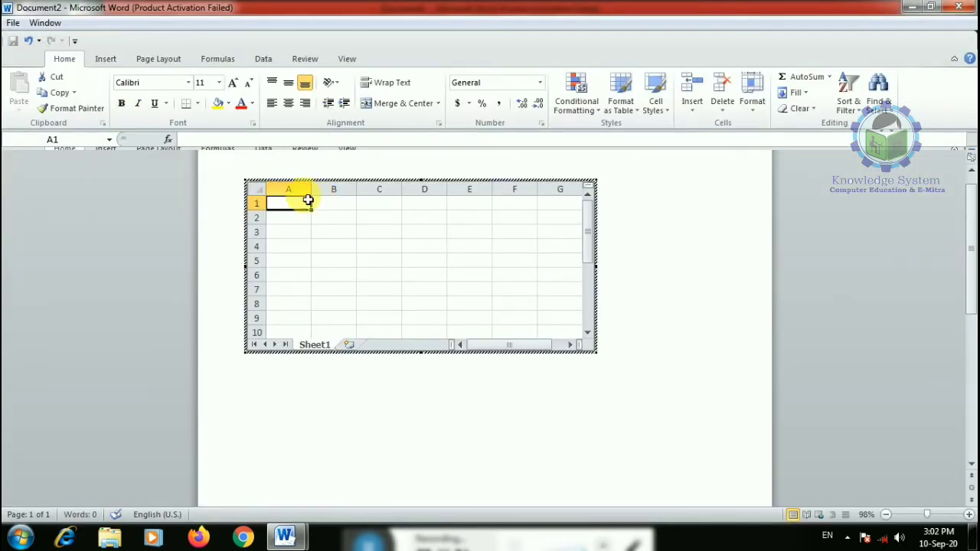
- Enter 343, 34, 34, 56, 45, 56, 45 in A1:A7 and =SUM(A1:A7) in A8
{"action": "left_click", "coordinate": [631, 399]}
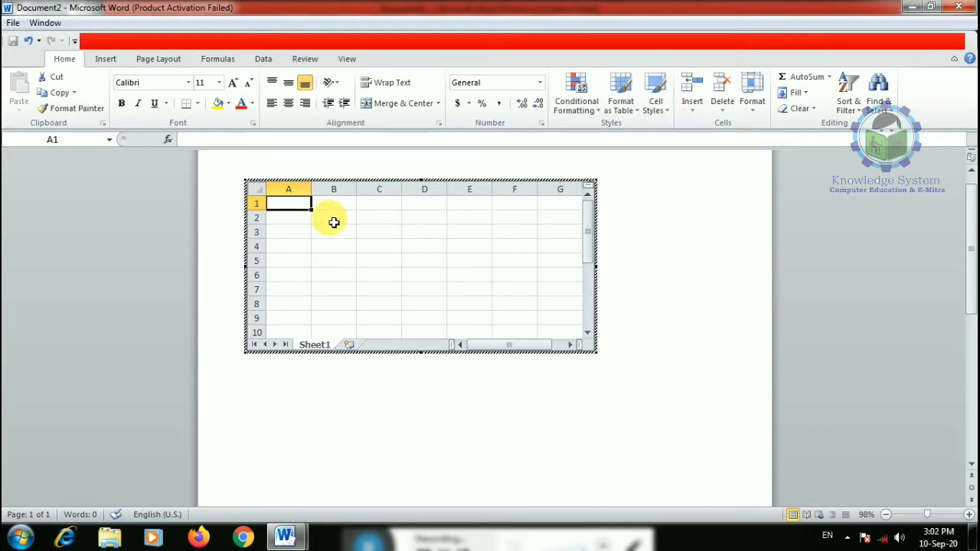
{"action": "type", "text": "343 34 34 56"}
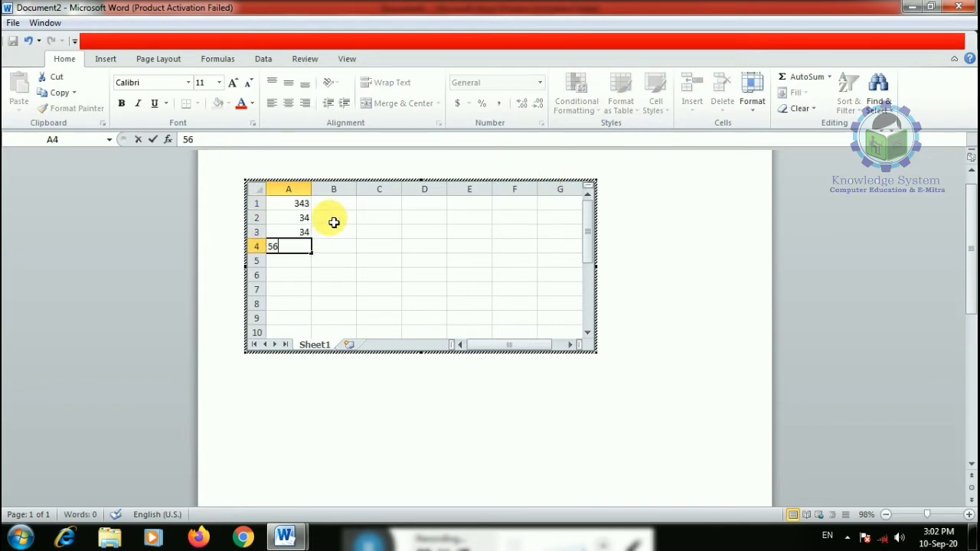
{"action": "type", "text": " 45"}
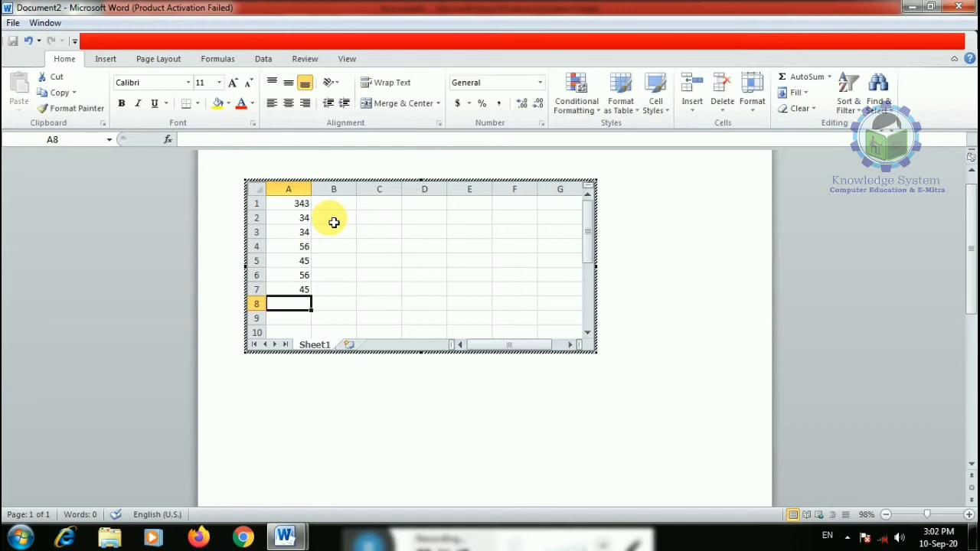
{"action": "type", "text": " 56 45 =sum"}
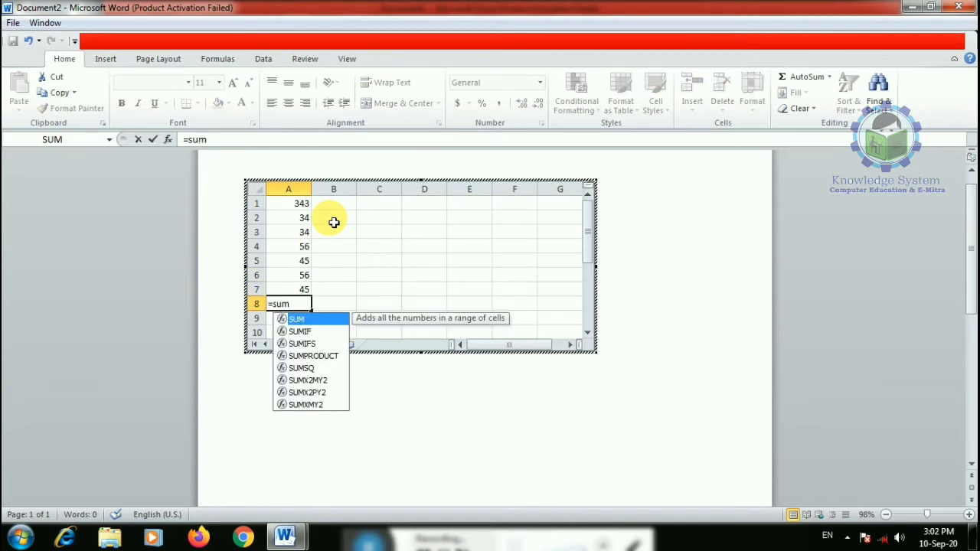
{"action": "type", "text": "("}
{"action": "left_click_drag", "start_coordinate": [303, 205], "coordinate": [298, 289]}
{"action": "key", "text": "Return"}
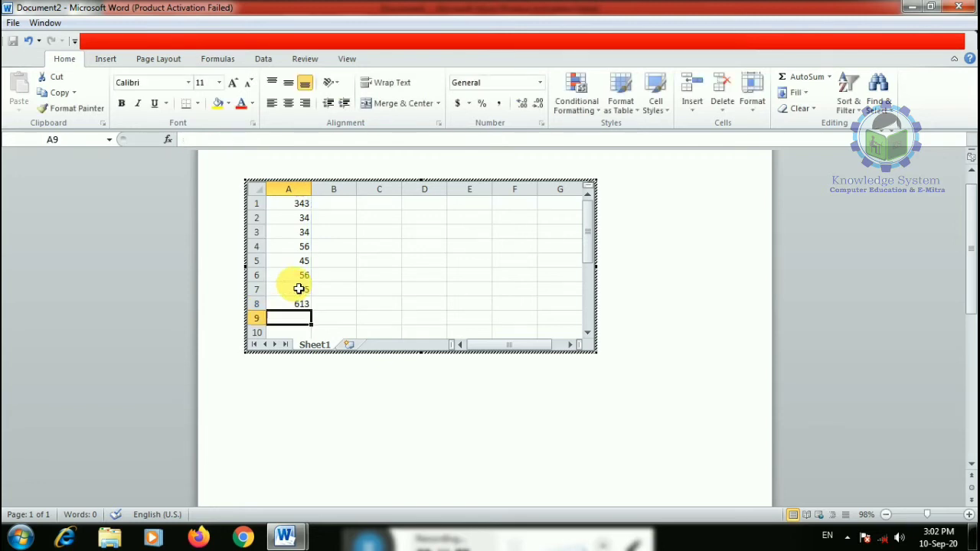
{"action": "left_click", "coordinate": [305, 309]}
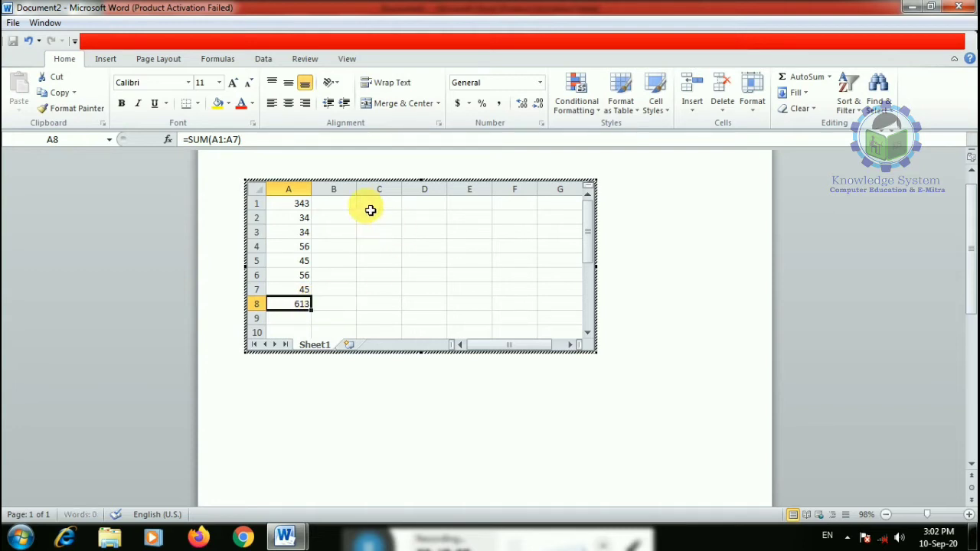
- Give the total in A8 a green gradient data bar
{"action": "left_click", "coordinate": [570, 110]}
{"action": "mouse_move", "coordinate": [604, 197]}
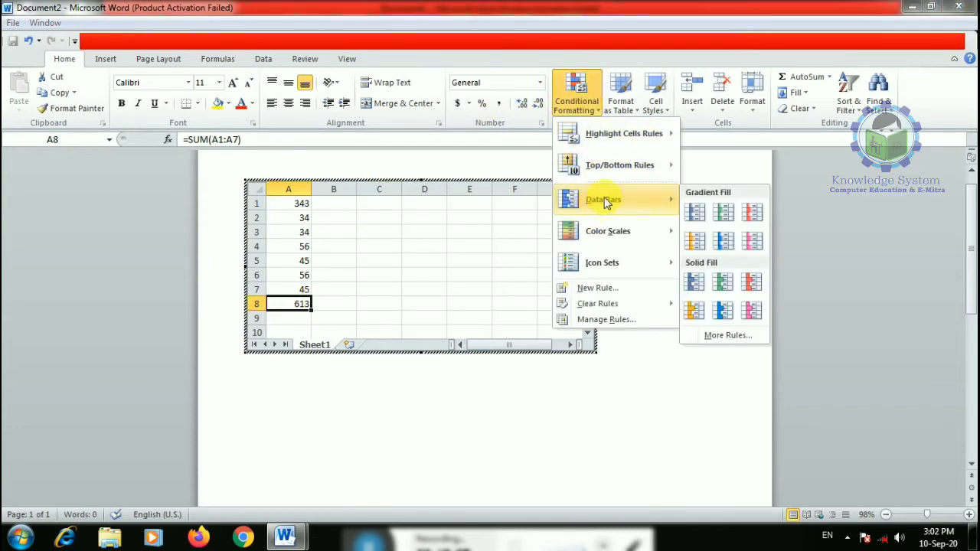
{"action": "left_click", "coordinate": [723, 218]}
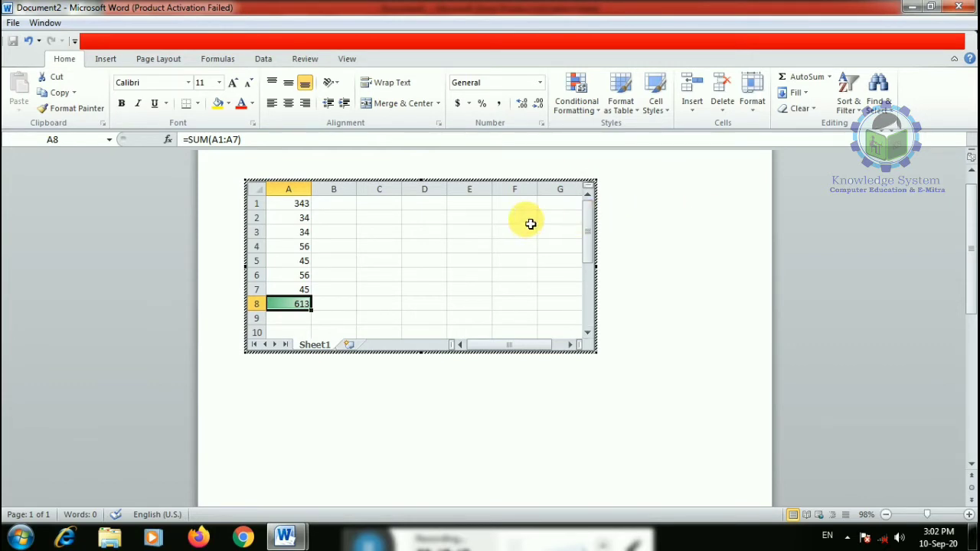
- Format A1:A8 as a table and apply a blue table style
{"action": "left_click_drag", "start_coordinate": [302, 205], "coordinate": [302, 306]}
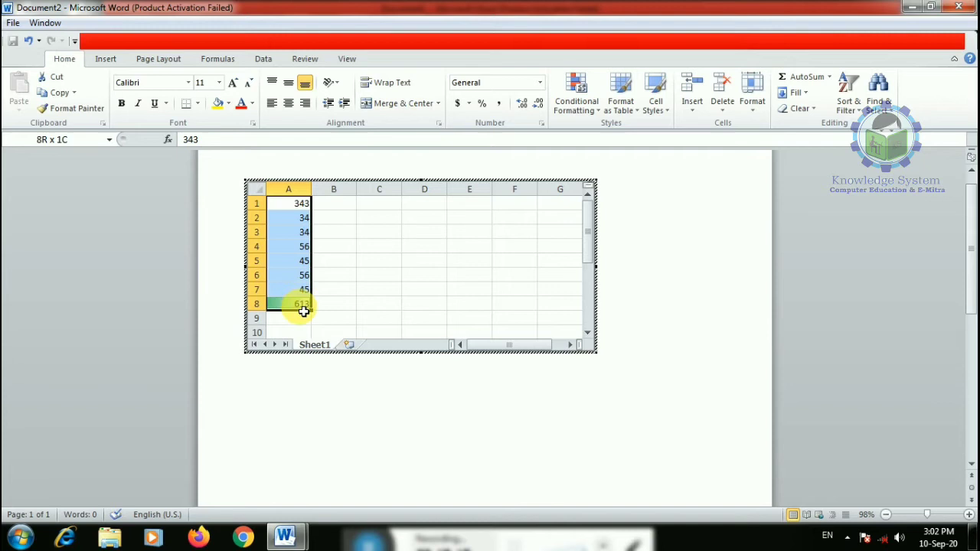
{"action": "left_click", "coordinate": [621, 98]}
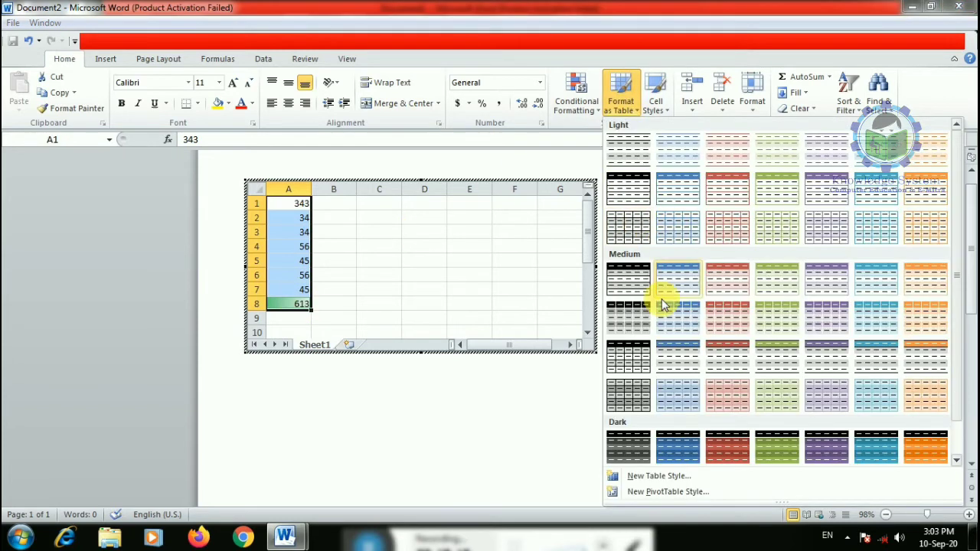
{"action": "left_click", "coordinate": [678, 447]}
{"action": "left_click", "coordinate": [485, 324]}
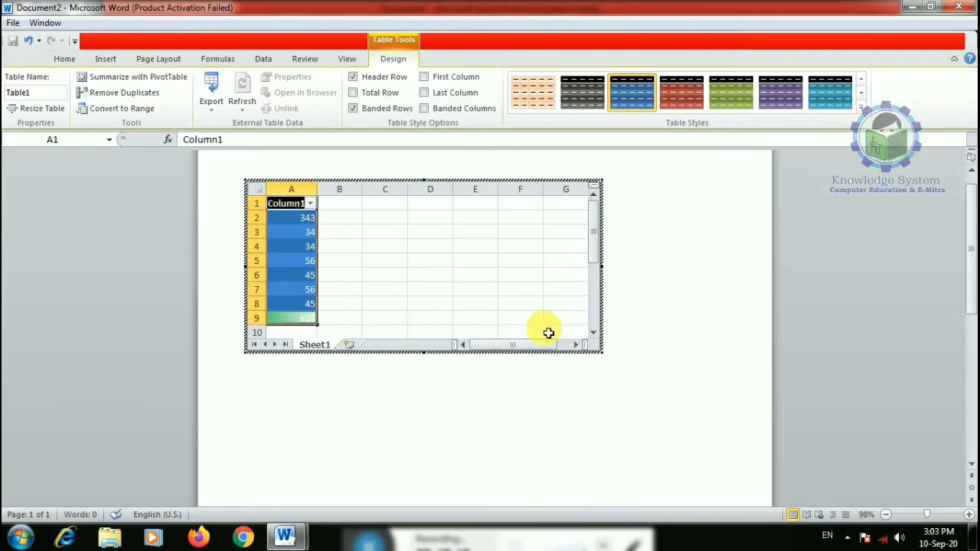
{"action": "left_click", "coordinate": [778, 89]}
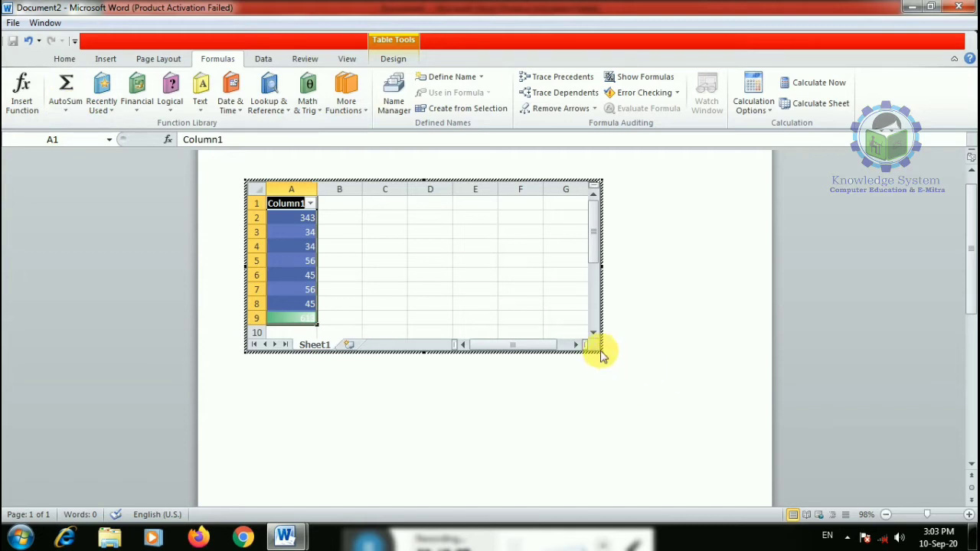
- Enlarge the embedded worksheet and put the column average (153.25) in cell A10
{"action": "left_click_drag", "start_coordinate": [612, 362], "coordinate": [631, 396]}
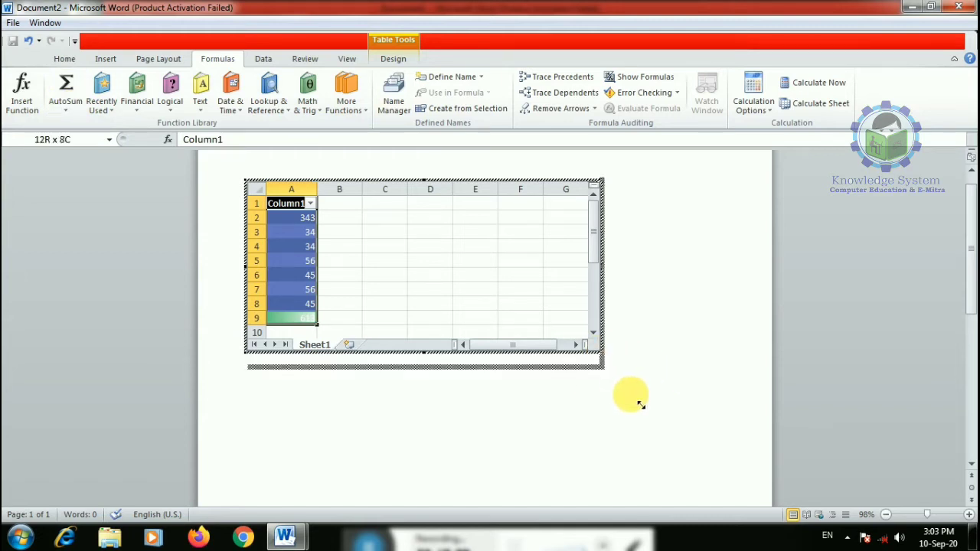
{"action": "left_click", "coordinate": [302, 334]}
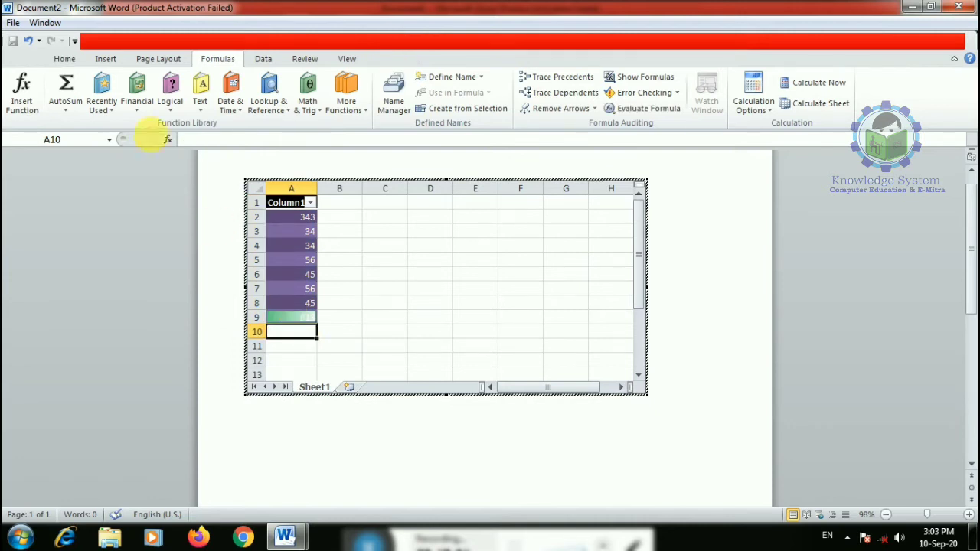
{"action": "left_click", "coordinate": [68, 115]}
{"action": "left_click", "coordinate": [94, 145]}
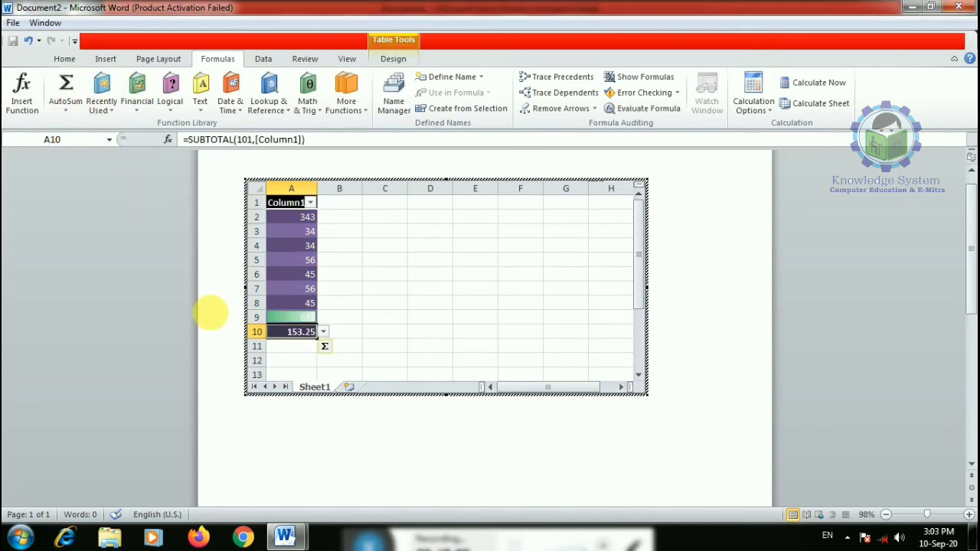
- Put the column maximum (613) in cell A11, then return to the Word document
{"action": "left_click", "coordinate": [302, 350]}
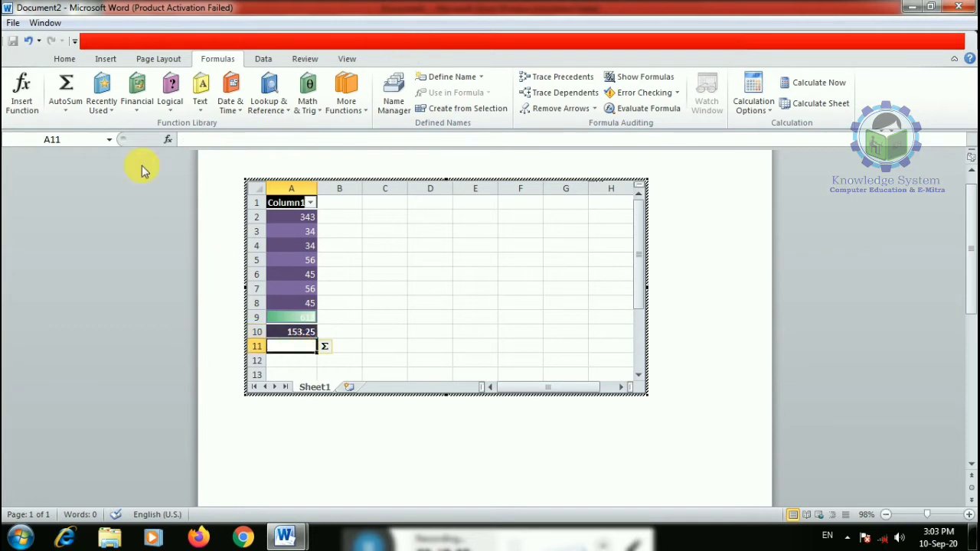
{"action": "left_click", "coordinate": [68, 114]}
{"action": "left_click", "coordinate": [83, 174]}
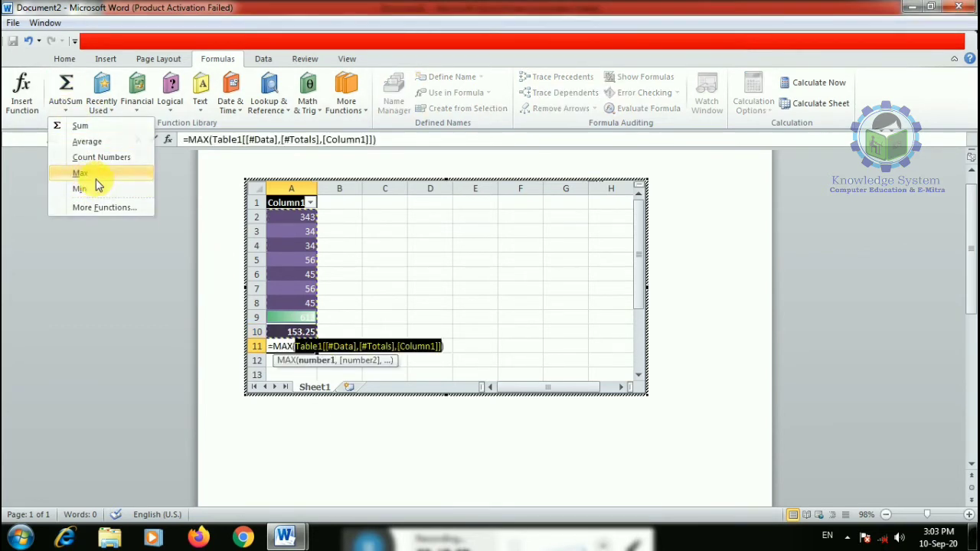
{"action": "key", "text": "Return"}
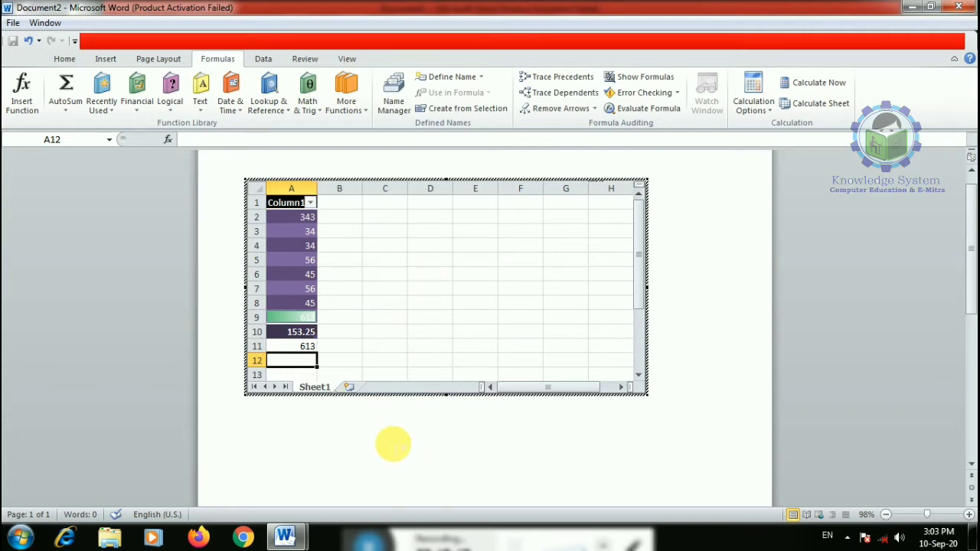
{"action": "left_click", "coordinate": [394, 447]}
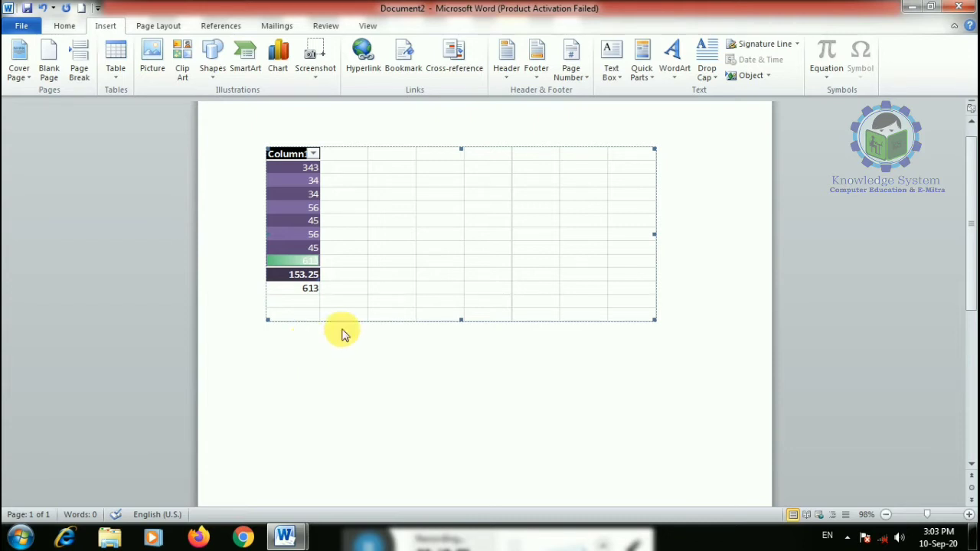
{"action": "left_click", "coordinate": [115, 77]}
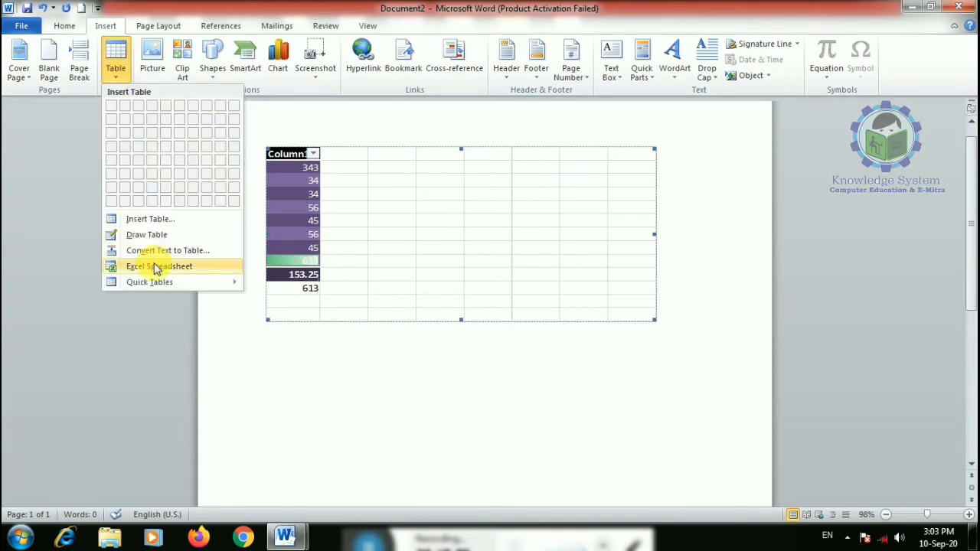
{"action": "left_click", "coordinate": [434, 262]}
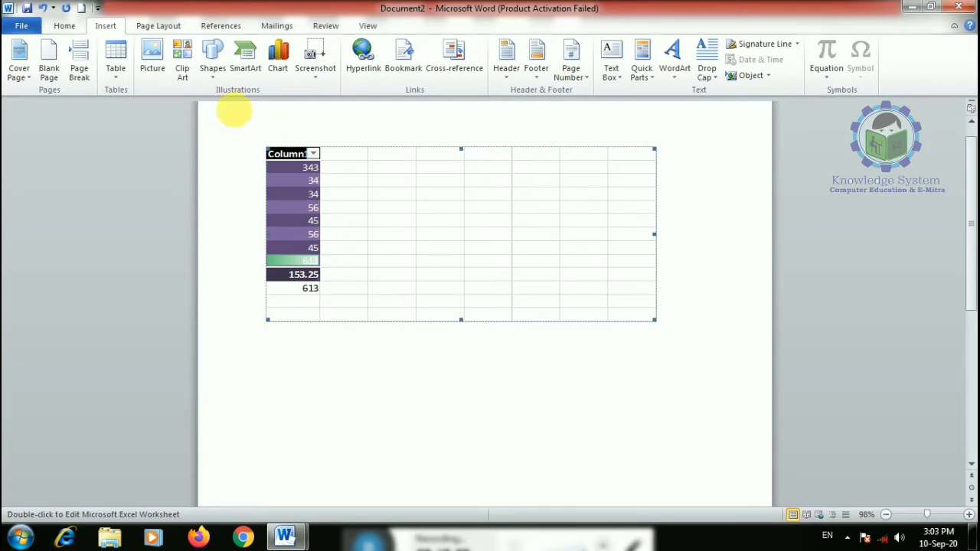
{"action": "left_click", "coordinate": [117, 66]}
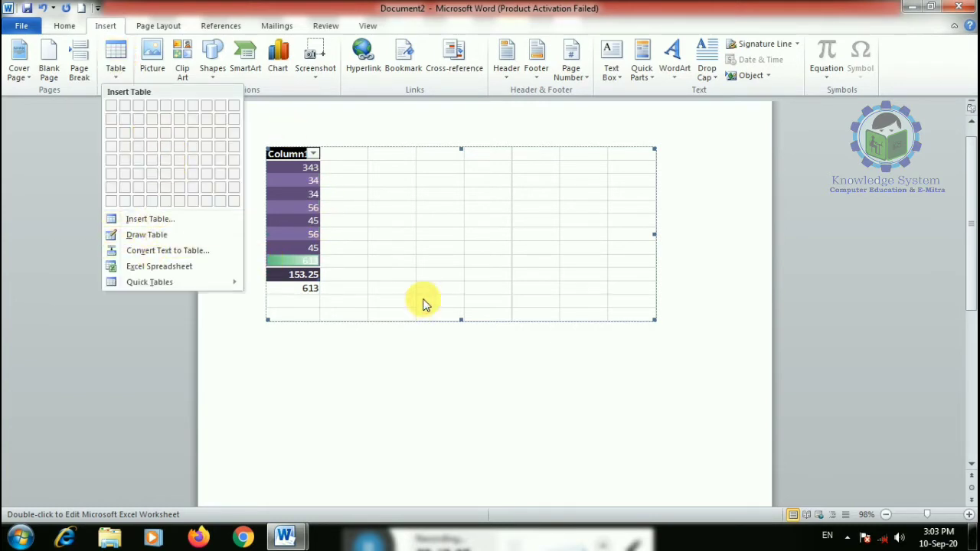
{"action": "left_click", "coordinate": [505, 317]}
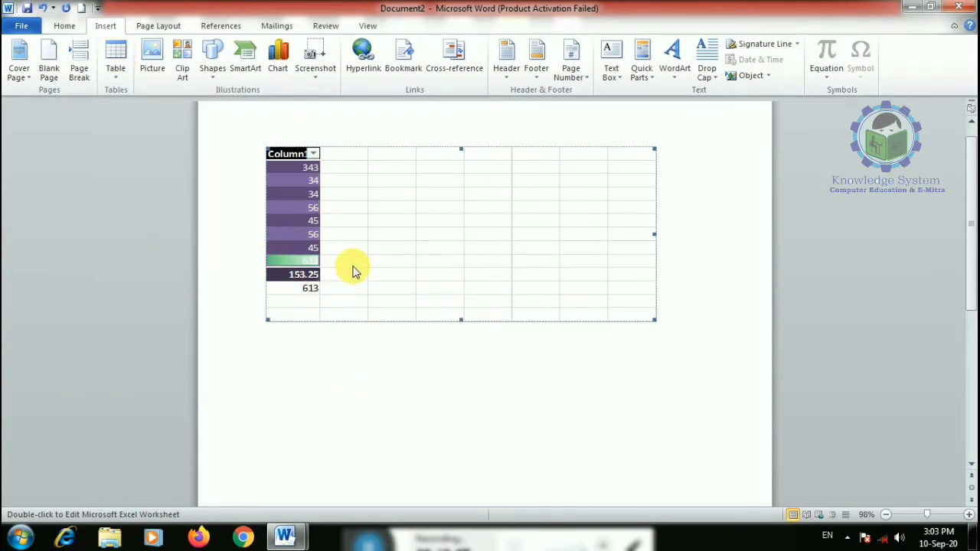
{"action": "double_click", "coordinate": [369, 260]}
{"action": "left_click", "coordinate": [301, 380]}
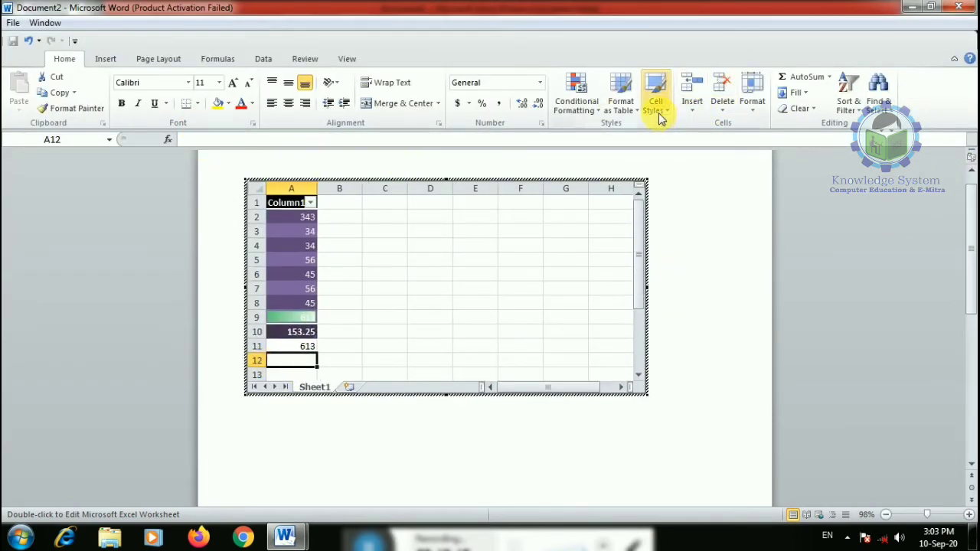
{"action": "left_click", "coordinate": [829, 77]}
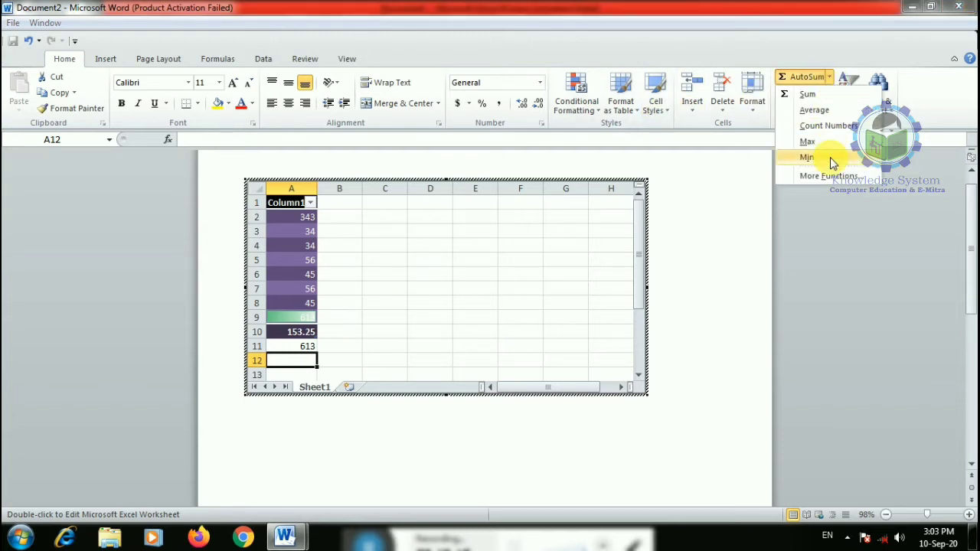
{"action": "left_click", "coordinate": [807, 157]}
{"action": "left_click", "coordinate": [718, 329]}
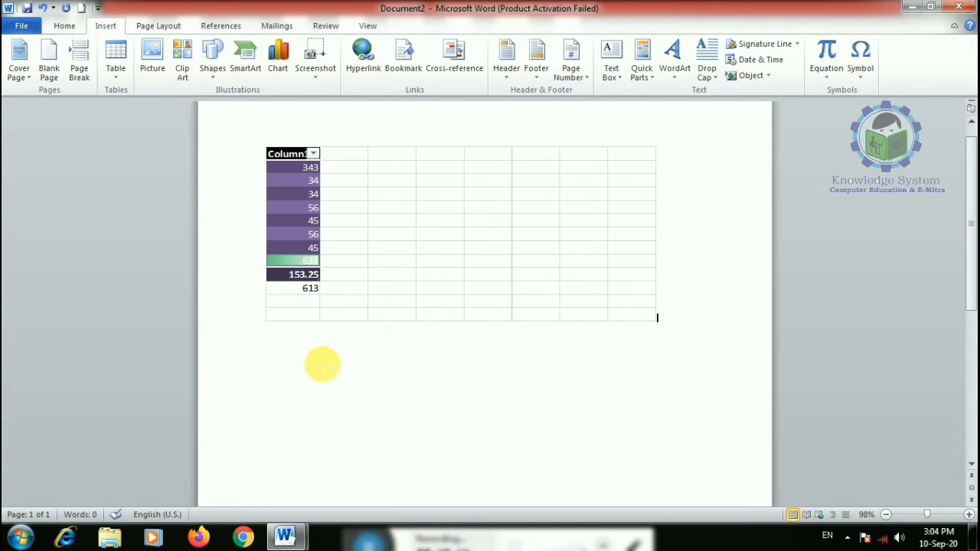
- Delete the embedded Excel worksheet object from the page
{"action": "left_click", "coordinate": [118, 80]}
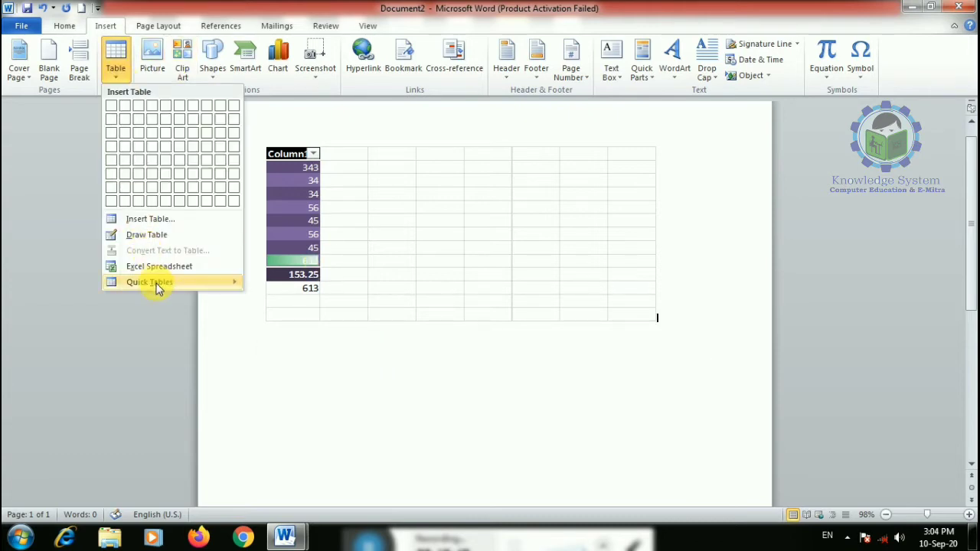
{"action": "mouse_move", "coordinate": [155, 284]}
{"action": "scroll", "coordinate": [505, 345], "scroll_direction": "down", "scroll_amount": 10}
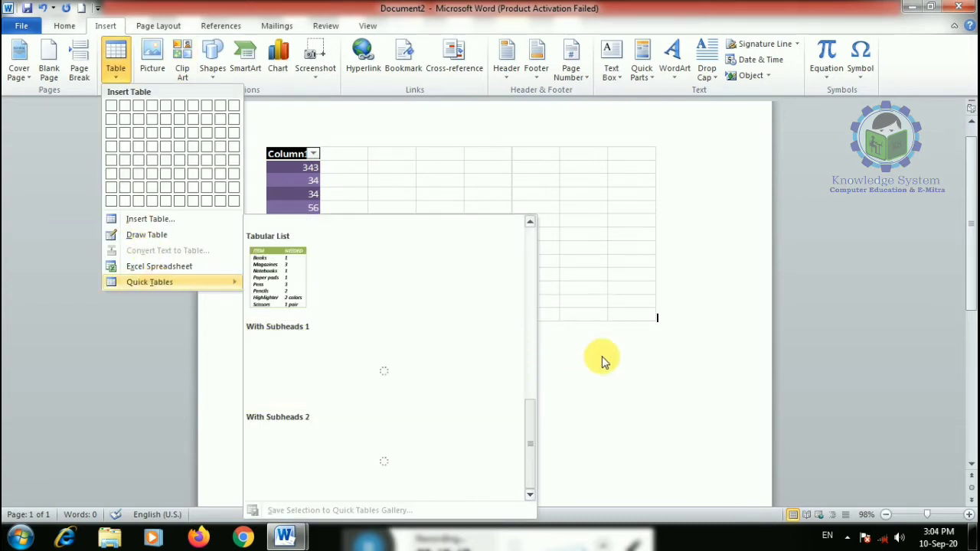
{"action": "left_click", "coordinate": [655, 398]}
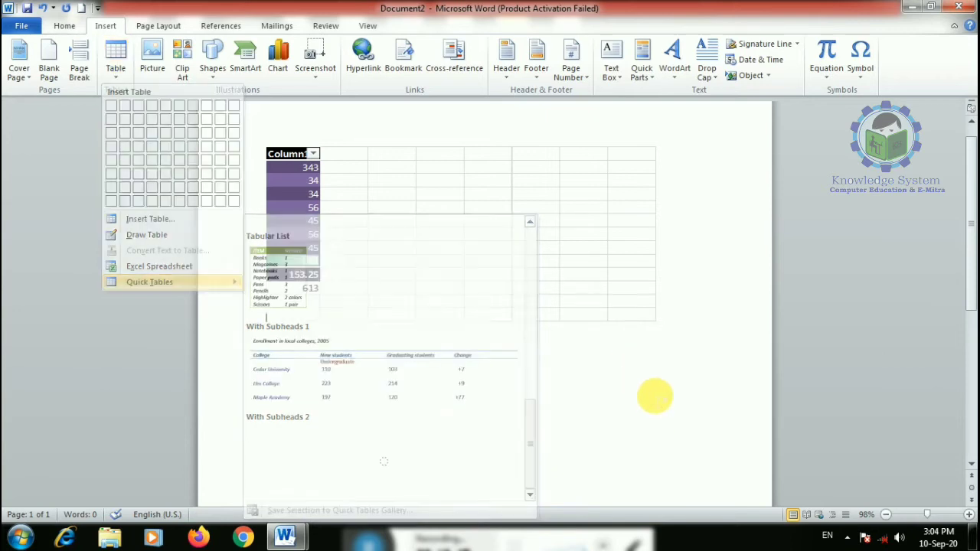
{"action": "key", "text": "ctrl+a"}
{"action": "key", "text": "Delete"}
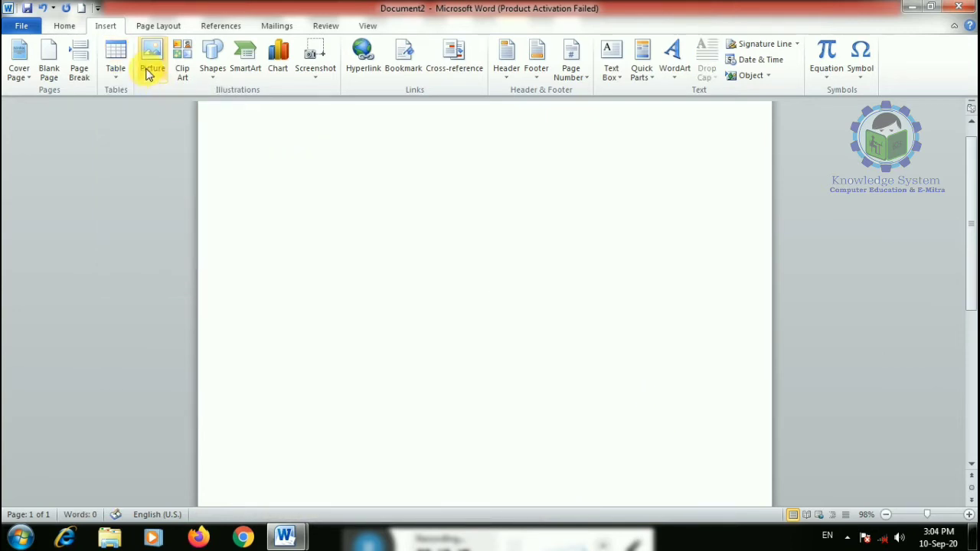
- Insert the Calendar 2 quick table for May and enlarge its text
{"action": "left_click", "coordinate": [116, 77]}
{"action": "mouse_move", "coordinate": [155, 281]}
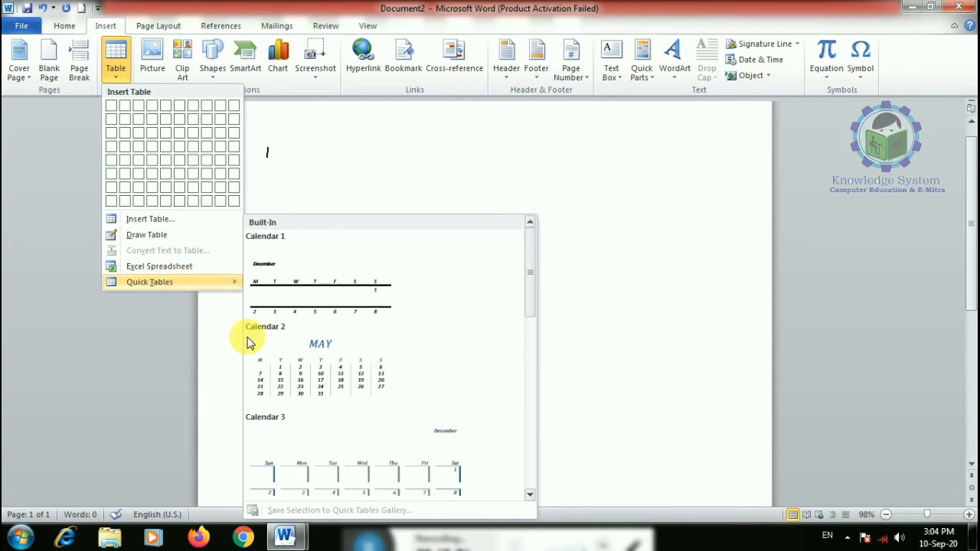
{"action": "scroll", "coordinate": [252, 341], "scroll_direction": "down", "scroll_amount": 5}
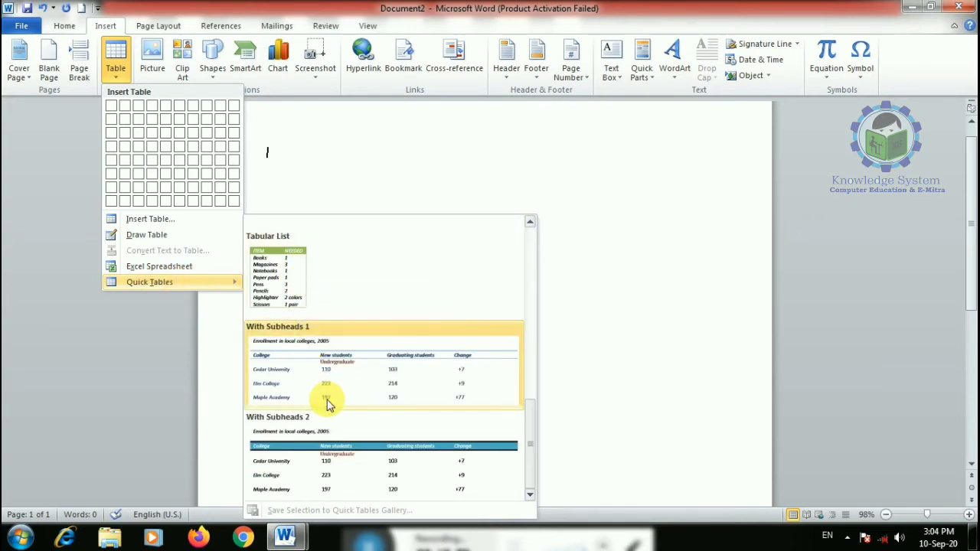
{"action": "scroll", "coordinate": [329, 383], "scroll_direction": "up", "scroll_amount": 5}
{"action": "left_click", "coordinate": [337, 357]}
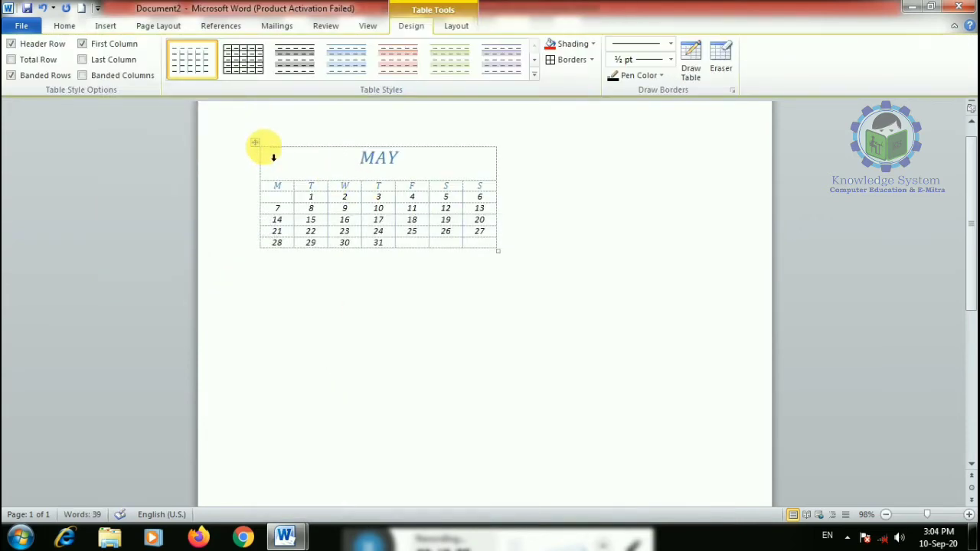
{"action": "left_click", "coordinate": [256, 144]}
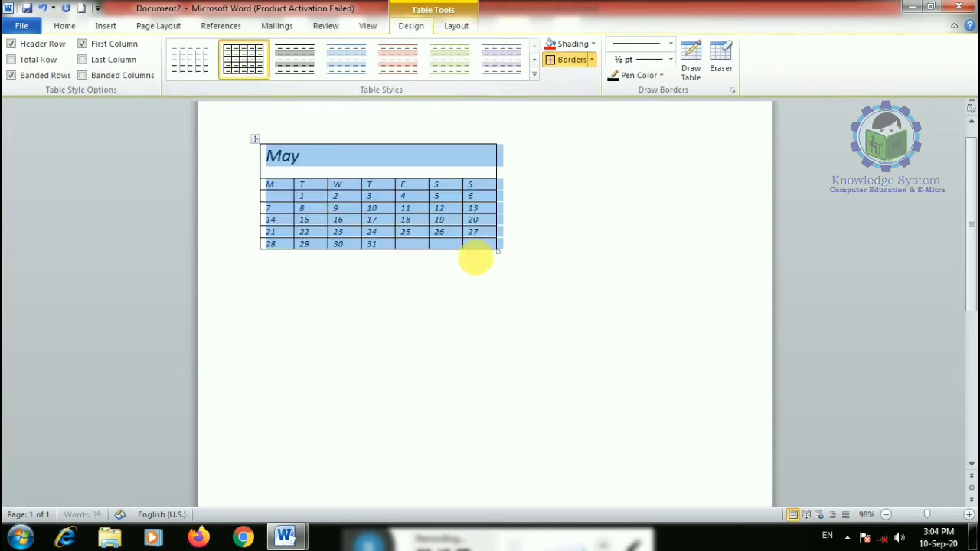
{"action": "key", "text": "ctrl+]"}
{"action": "key", "text": "ctrl+]"}
{"action": "key", "text": "ctrl+]"}
{"action": "key", "text": "ctrl+]"}
{"action": "key", "text": "ctrl+]"}
{"action": "key", "text": "ctrl+]"}
{"action": "key", "text": "ctrl+]"}
{"action": "key", "text": "ctrl+]"}
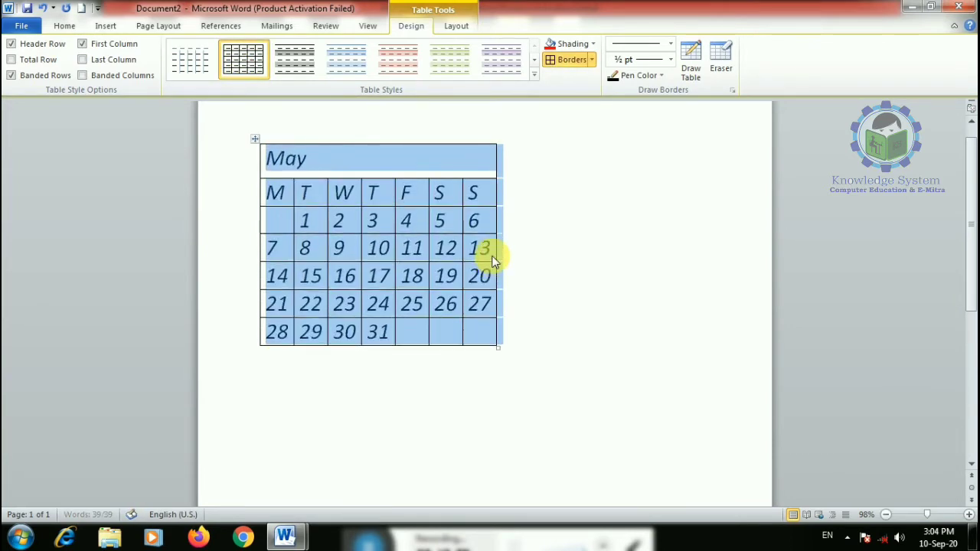
- Enlarge the calendar text further and apply the red banded table style
{"action": "key", "text": "ctrl+]"}
{"action": "key", "text": "ctrl+]"}
{"action": "key", "text": "ctrl+]"}
{"action": "key", "text": "ctrl+]"}
{"action": "key", "text": "ctrl+]"}
{"action": "key", "text": "ctrl+]"}
{"action": "key", "text": "ctrl+]"}
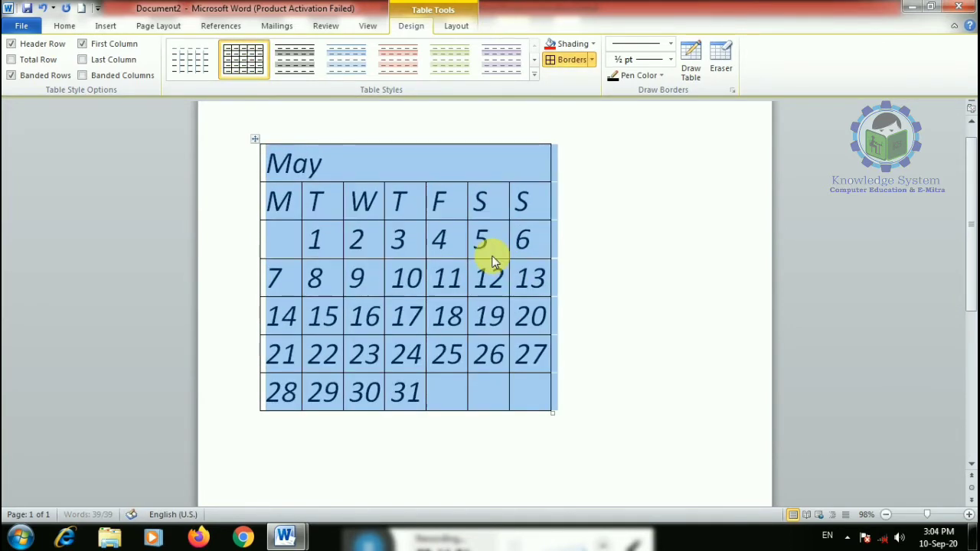
{"action": "left_click", "coordinate": [535, 78]}
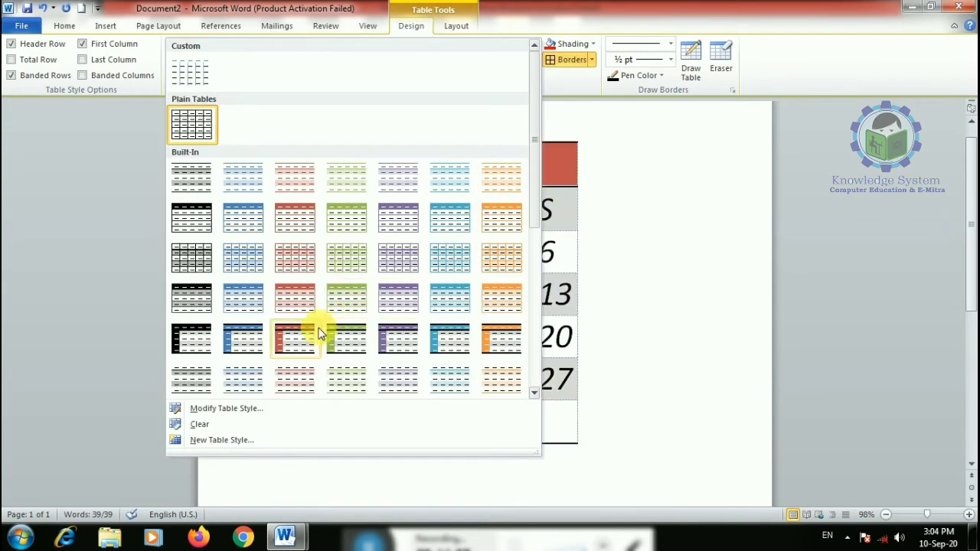
{"action": "left_click", "coordinate": [305, 302]}
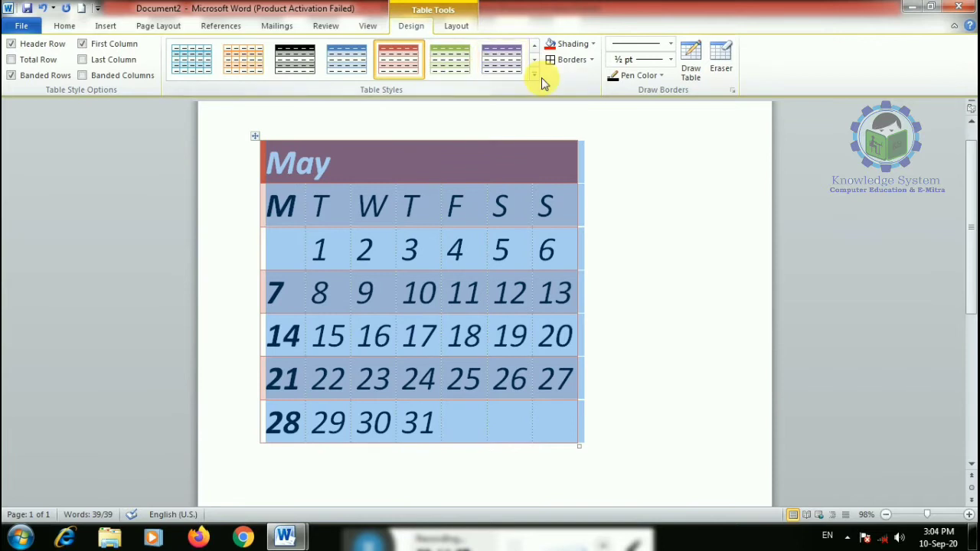
{"action": "left_click", "coordinate": [701, 261]}
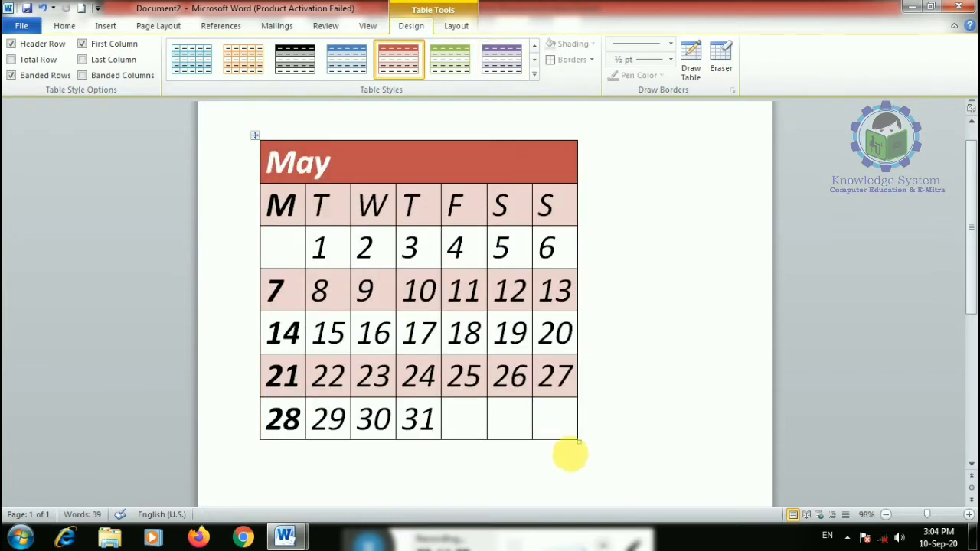
- Enlarge the calendar table, set its shading to No Color, then delete it
{"action": "left_click_drag", "start_coordinate": [587, 448], "coordinate": [679, 464]}
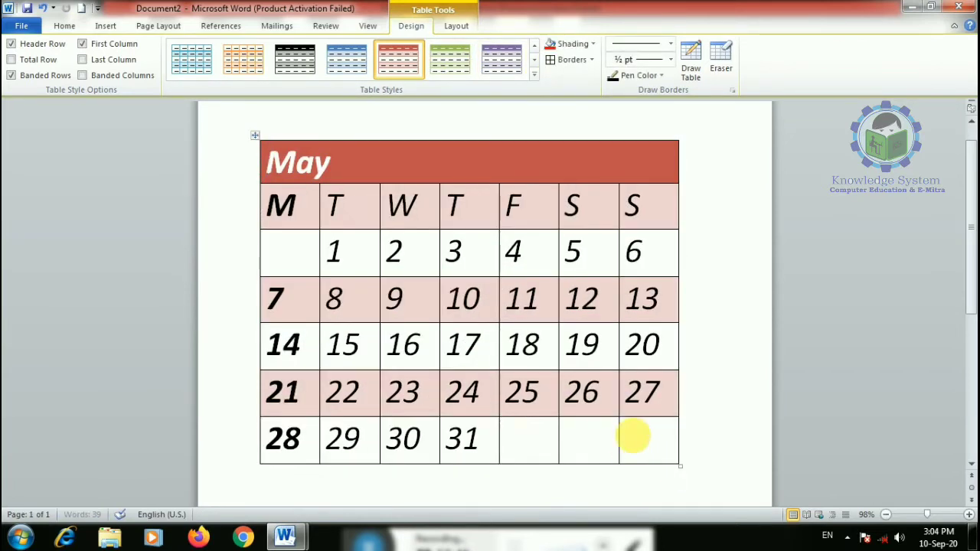
{"action": "left_click_drag", "start_coordinate": [638, 439], "coordinate": [197, 160]}
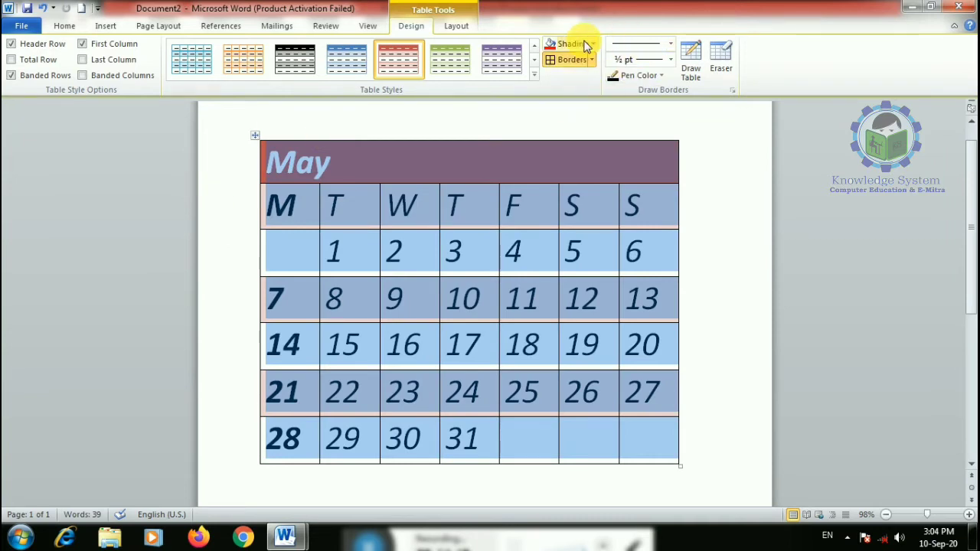
{"action": "left_click", "coordinate": [590, 44]}
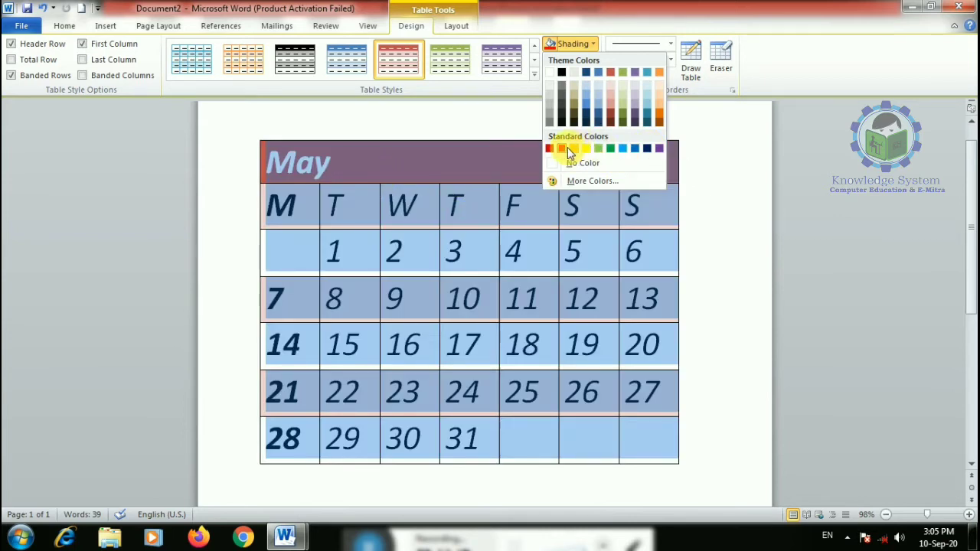
{"action": "left_click", "coordinate": [570, 163]}
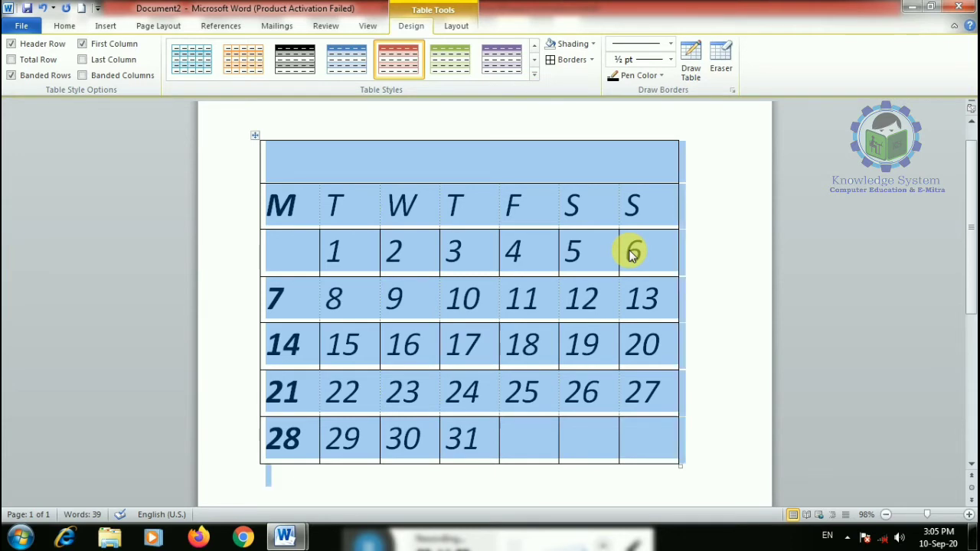
{"action": "key", "text": "BackSpace"}
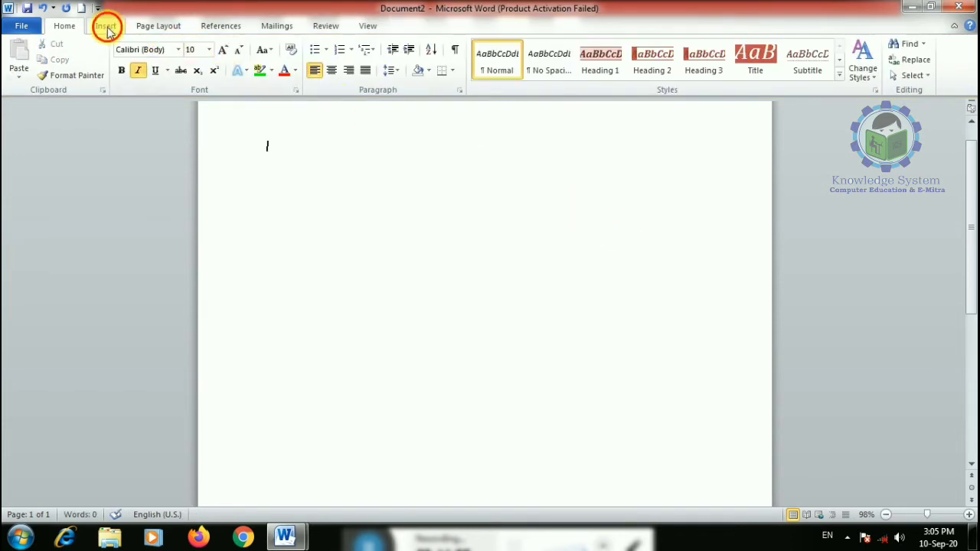
{"action": "left_click", "coordinate": [104, 26]}
{"action": "left_click", "coordinate": [115, 65]}
{"action": "mouse_move", "coordinate": [161, 283]}
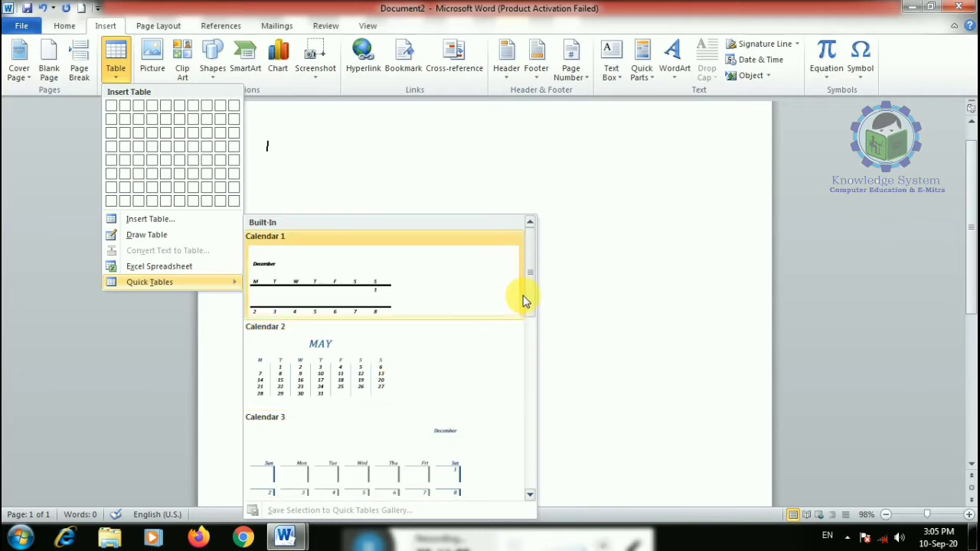
{"action": "left_click_drag", "start_coordinate": [527, 300], "coordinate": [531, 365]}
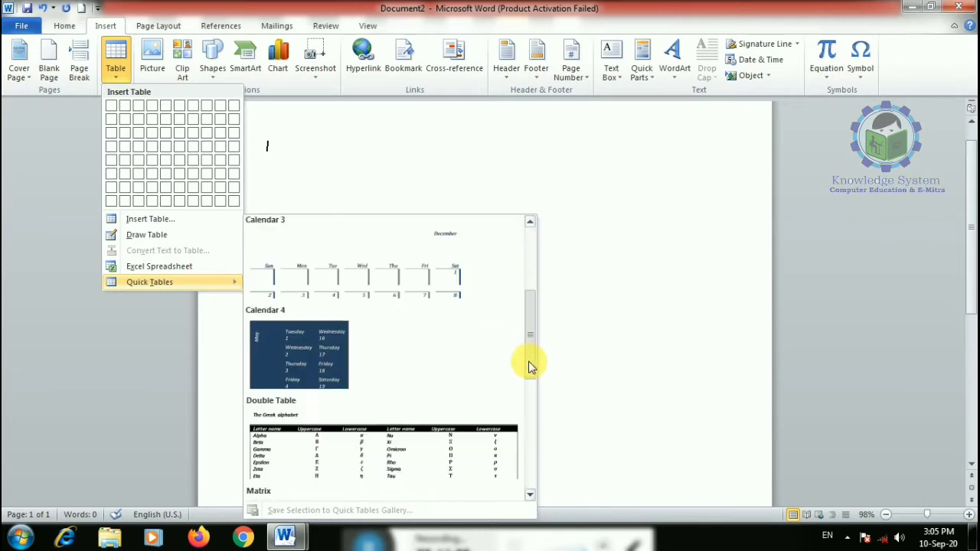
{"action": "left_click", "coordinate": [327, 326]}
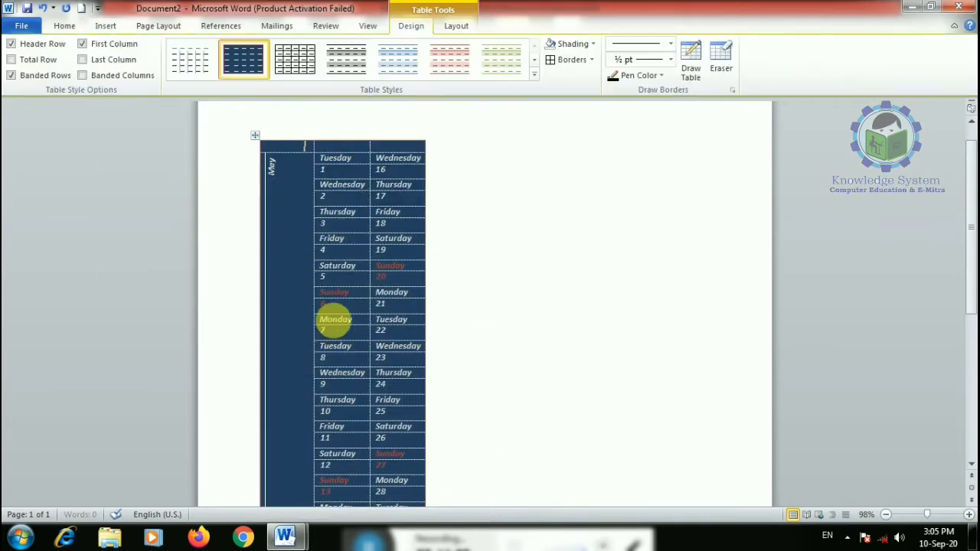
{"action": "left_click", "coordinate": [294, 59]}
{"action": "scroll", "coordinate": [448, 265], "scroll_direction": "down", "scroll_amount": 3}
{"action": "left_click", "coordinate": [574, 43]}
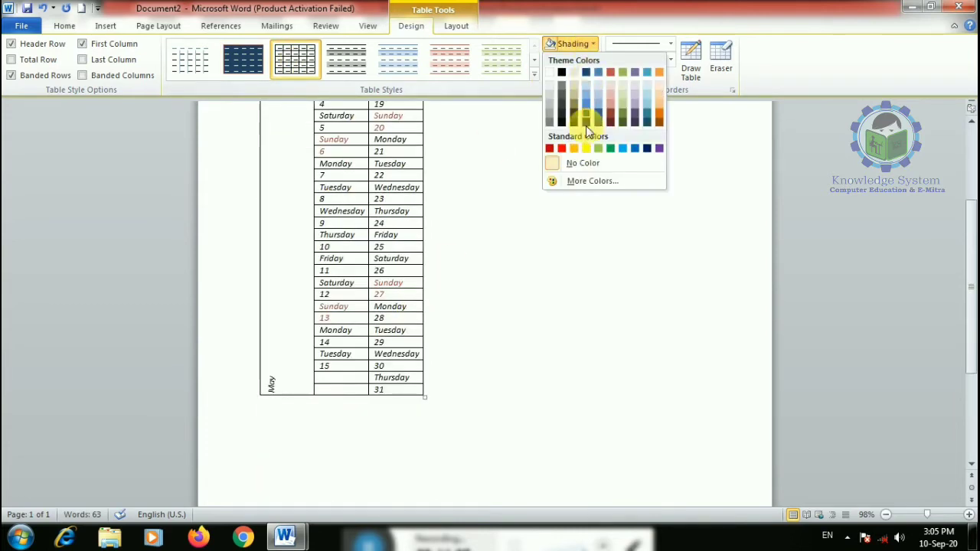
{"action": "left_click", "coordinate": [629, 149]}
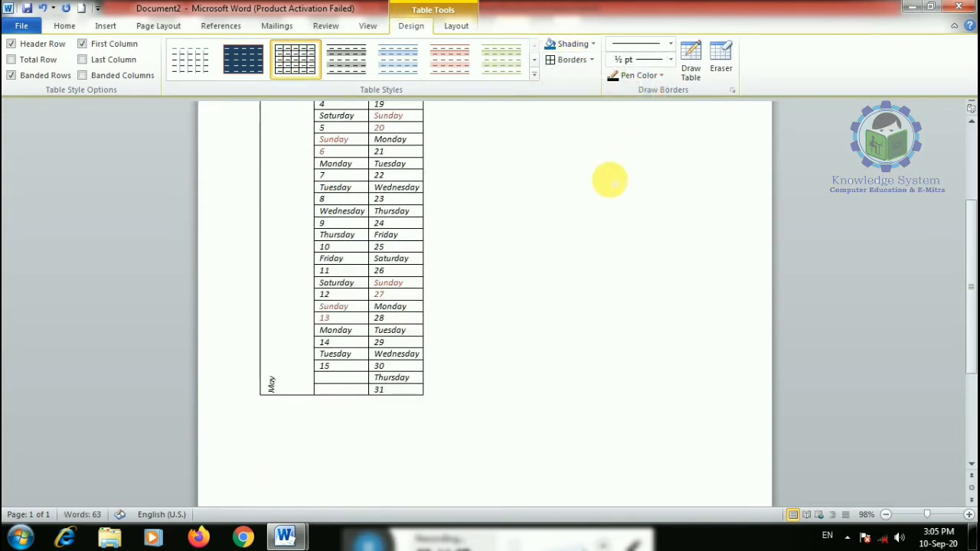
{"action": "scroll", "coordinate": [262, 184], "scroll_direction": "up", "scroll_amount": 3}
{"action": "left_click", "coordinate": [256, 135]}
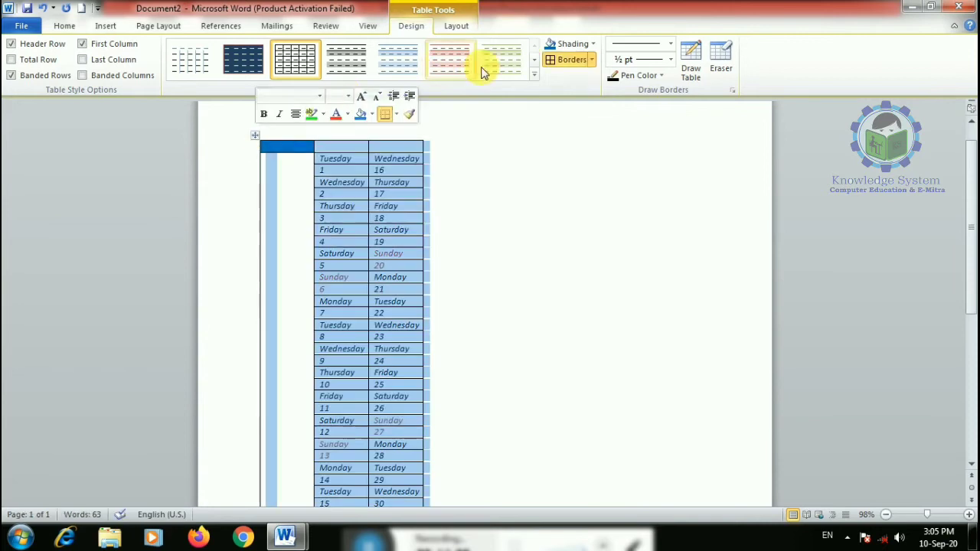
{"action": "left_click", "coordinate": [576, 44]}
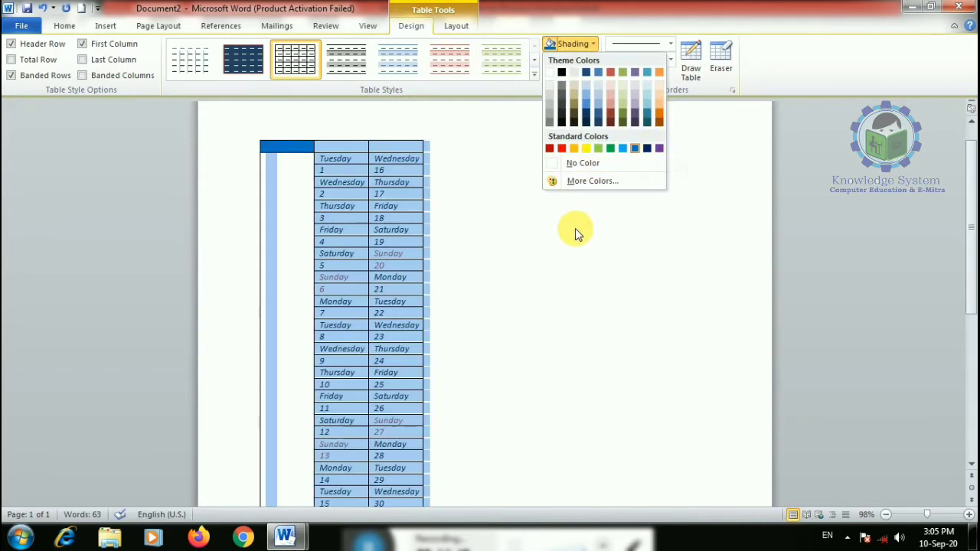
{"action": "left_click", "coordinate": [569, 245]}
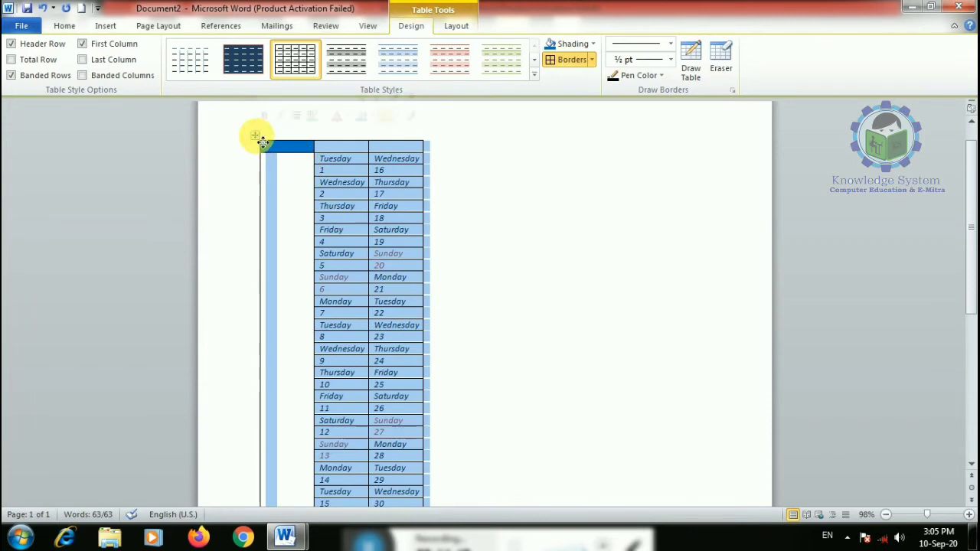
{"action": "key", "text": "Delete"}
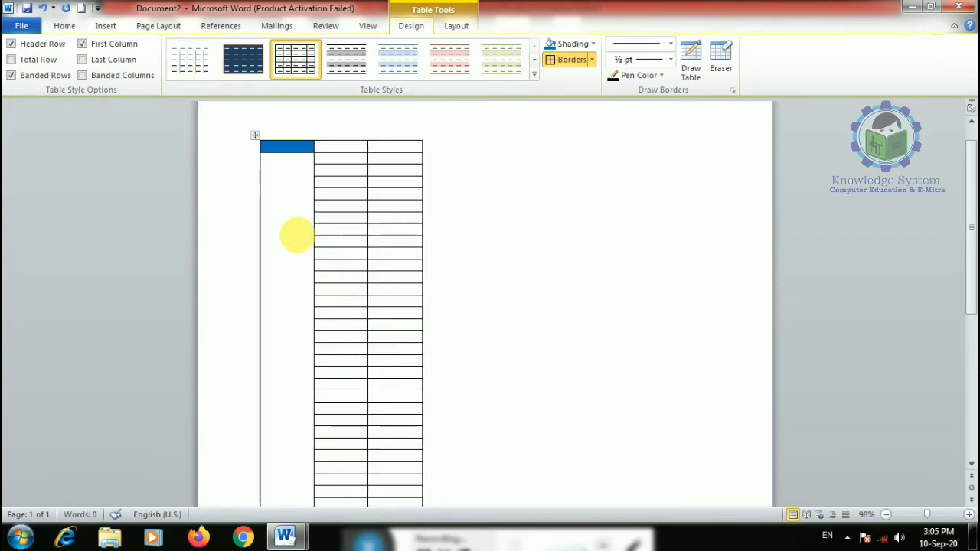
{"action": "key", "text": "ctrl+a"}
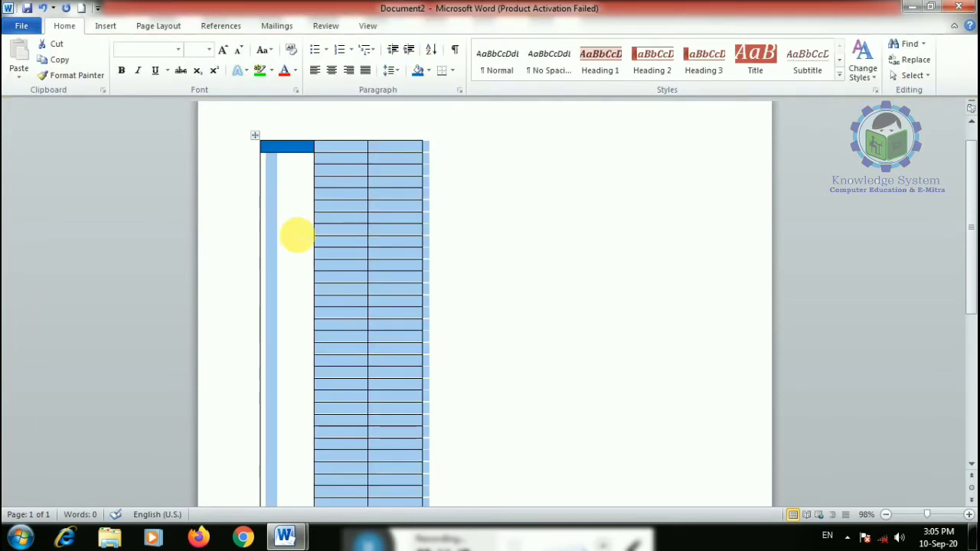
{"action": "left_click", "coordinate": [552, 291]}
{"action": "key", "text": "ctrl+a"}
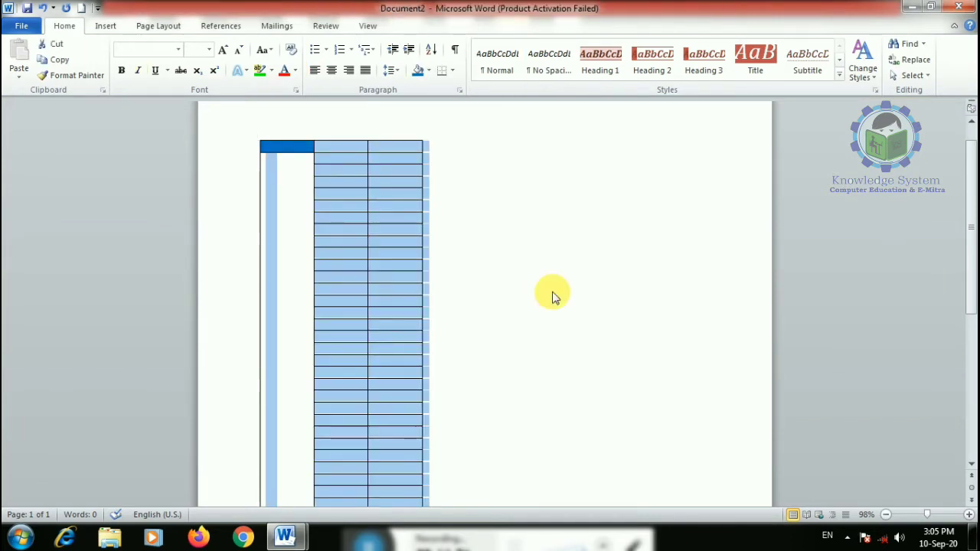
{"action": "key", "text": "BackSpace"}
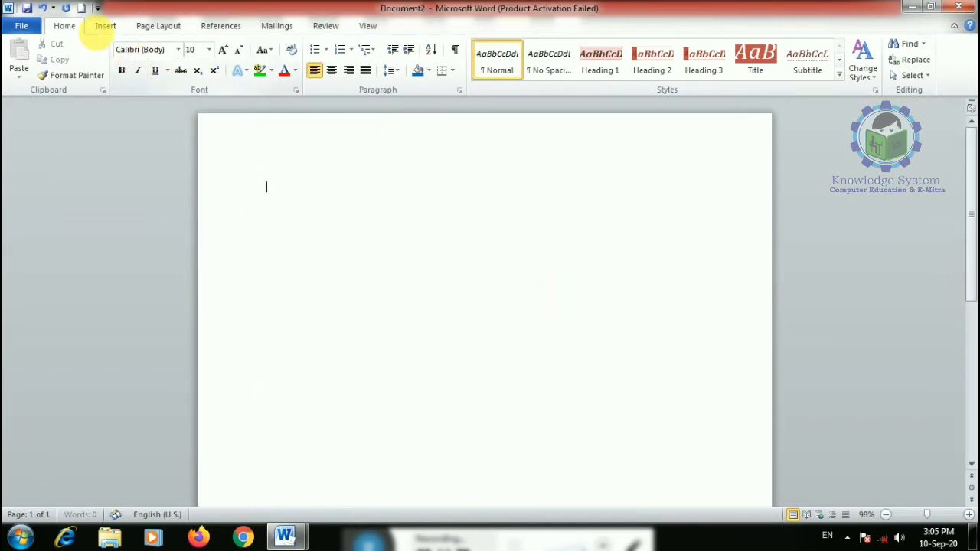
{"action": "left_click", "coordinate": [106, 26]}
{"action": "left_click", "coordinate": [116, 58]}
{"action": "mouse_move", "coordinate": [219, 283]}
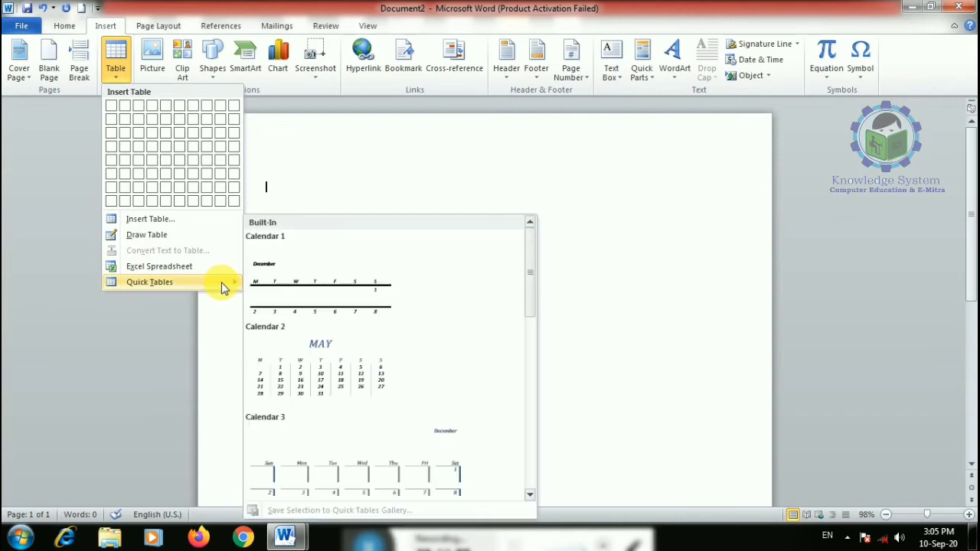
{"action": "scroll", "coordinate": [385, 401], "scroll_direction": "down", "scroll_amount": 5}
{"action": "left_click", "coordinate": [380, 472]}
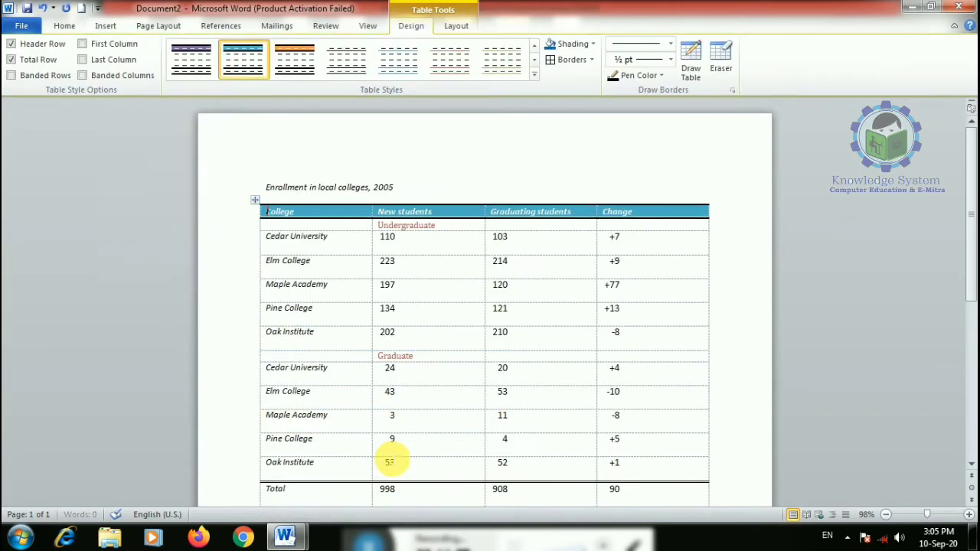
{"action": "scroll", "coordinate": [437, 306], "scroll_direction": "down", "scroll_amount": 3}
{"action": "scroll", "coordinate": [432, 330], "scroll_direction": "up", "scroll_amount": 3}
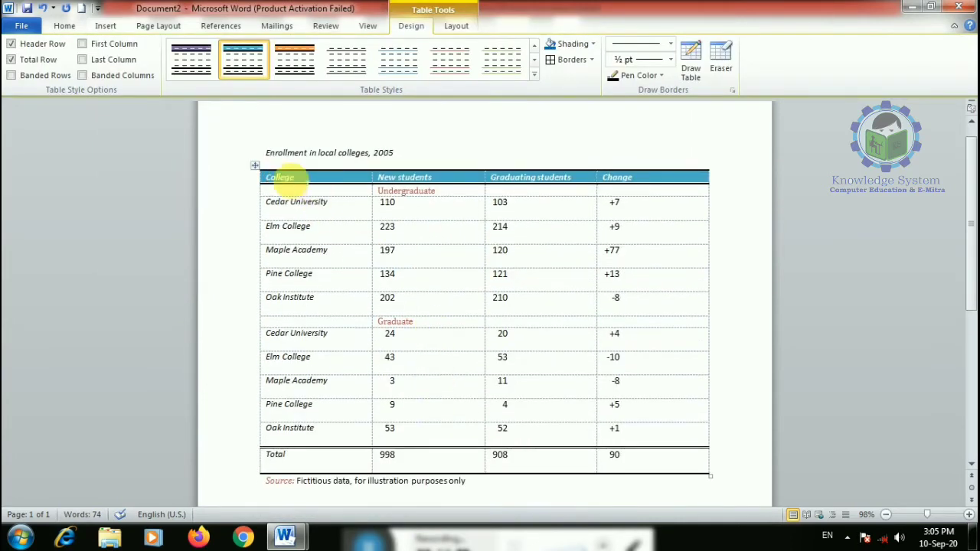
{"action": "left_click", "coordinate": [255, 172]}
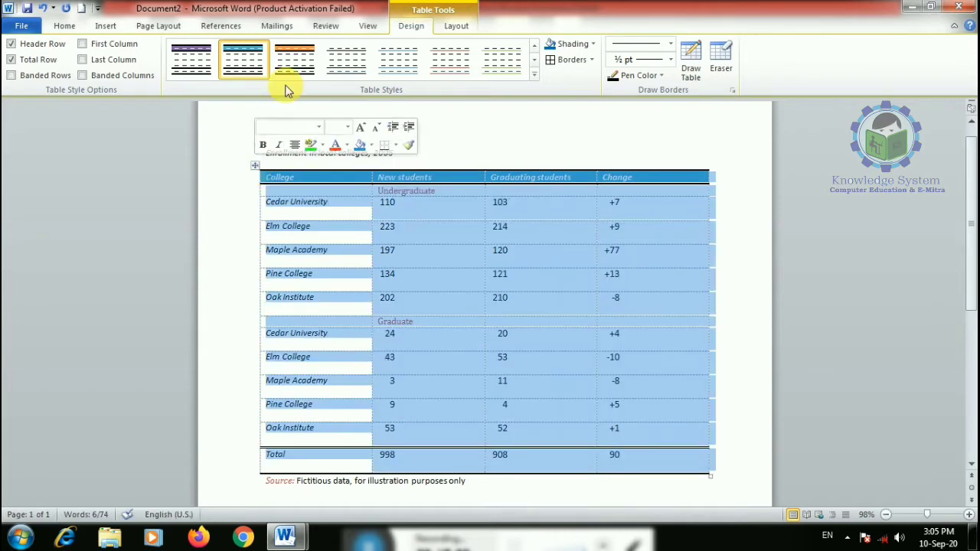
{"action": "left_click", "coordinate": [295, 59]}
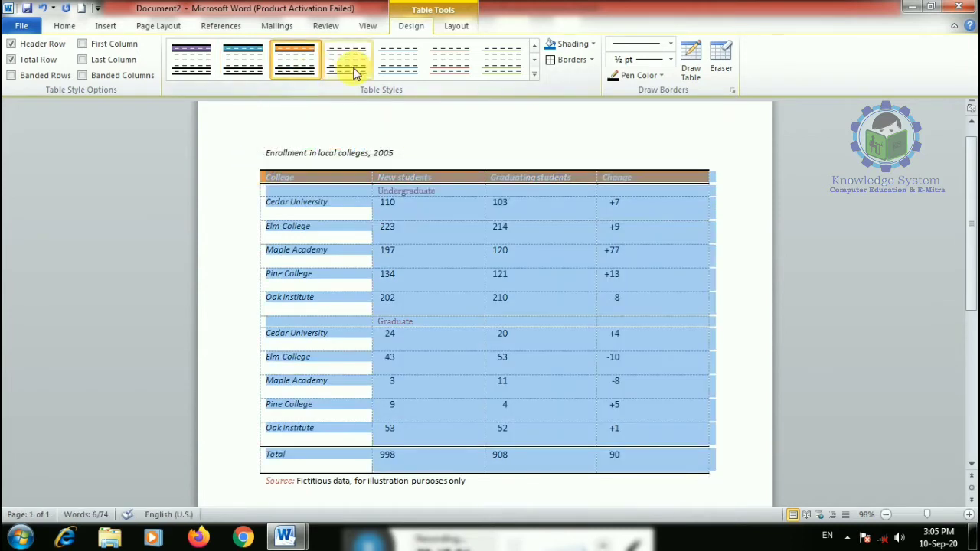
{"action": "left_click", "coordinate": [555, 61]}
{"action": "scroll", "coordinate": [536, 324], "scroll_direction": "down", "scroll_amount": 2}
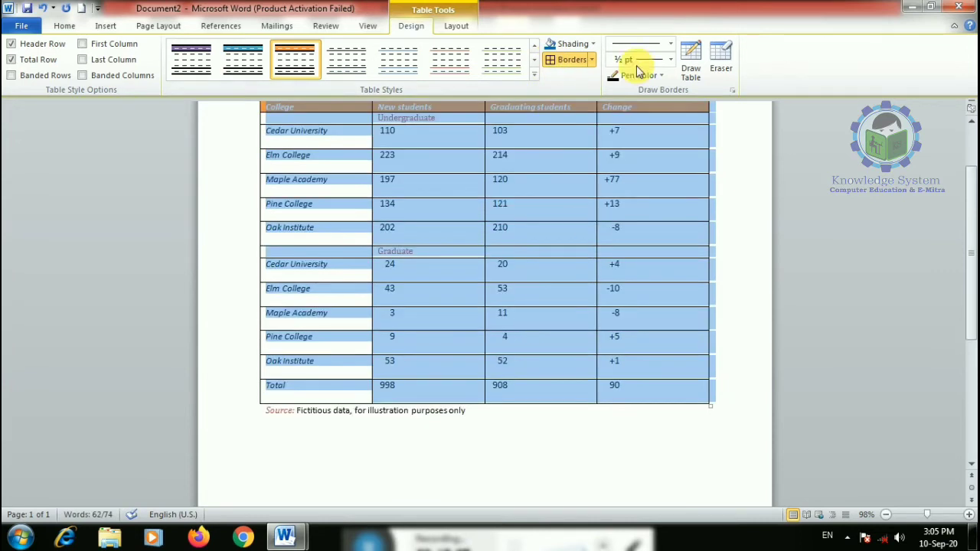
{"action": "left_click", "coordinate": [591, 43]}
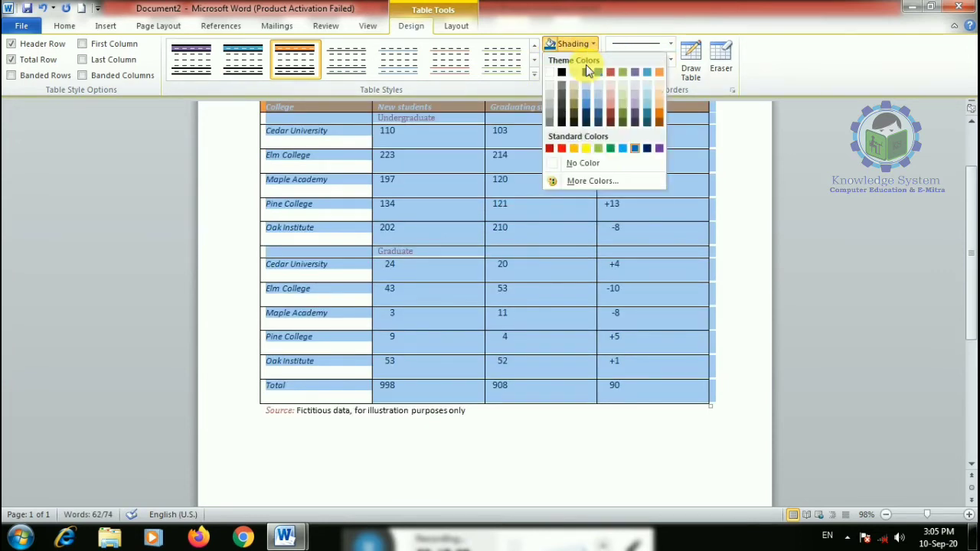
{"action": "left_click", "coordinate": [586, 148]}
{"action": "left_click", "coordinate": [405, 436]}
{"action": "scroll", "coordinate": [334, 306], "scroll_direction": "up", "scroll_amount": 3}
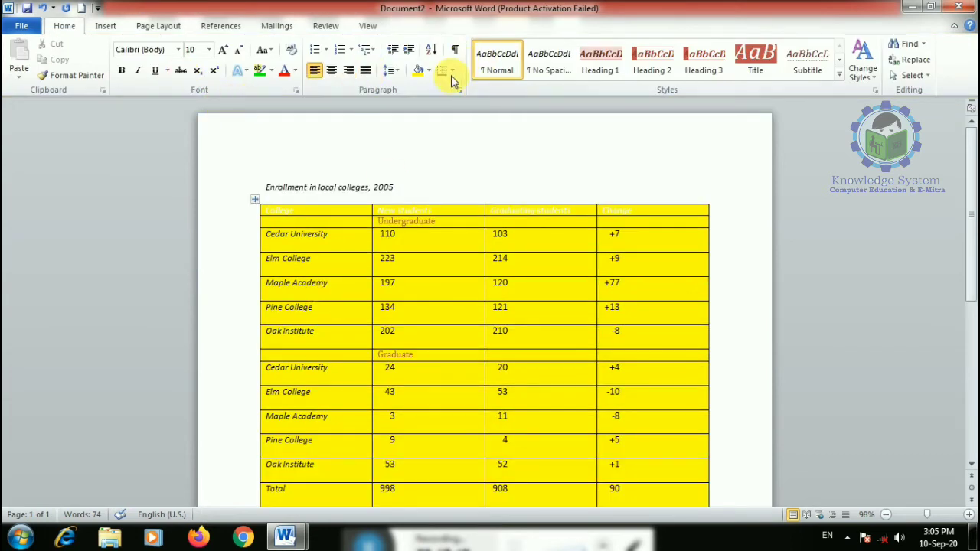
{"action": "left_click", "coordinate": [255, 199]}
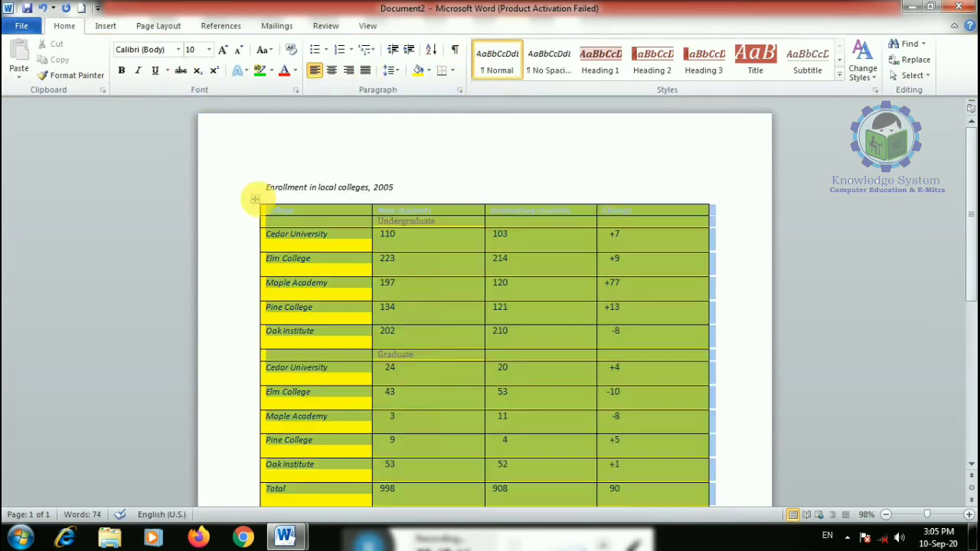
{"action": "left_click", "coordinate": [107, 27]}
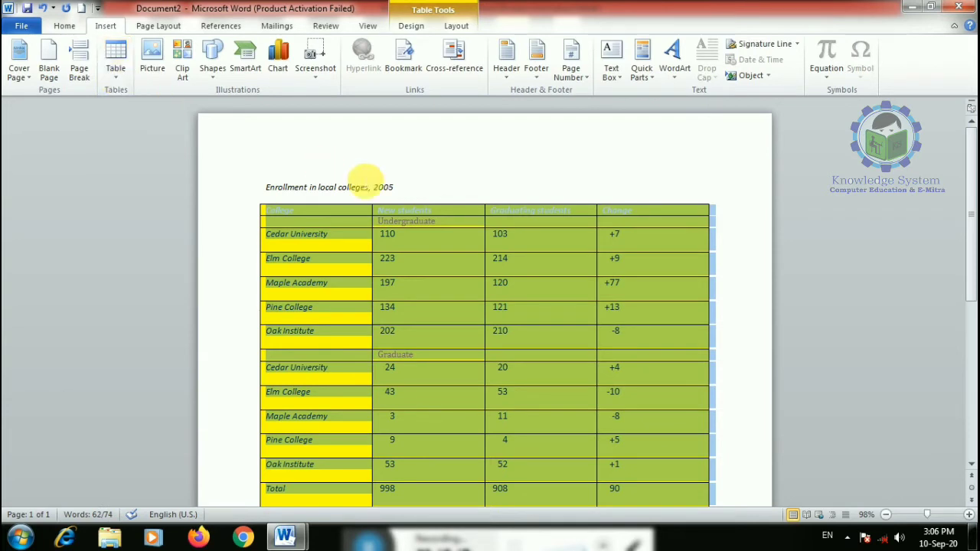
{"action": "key", "text": "ctrl+a"}
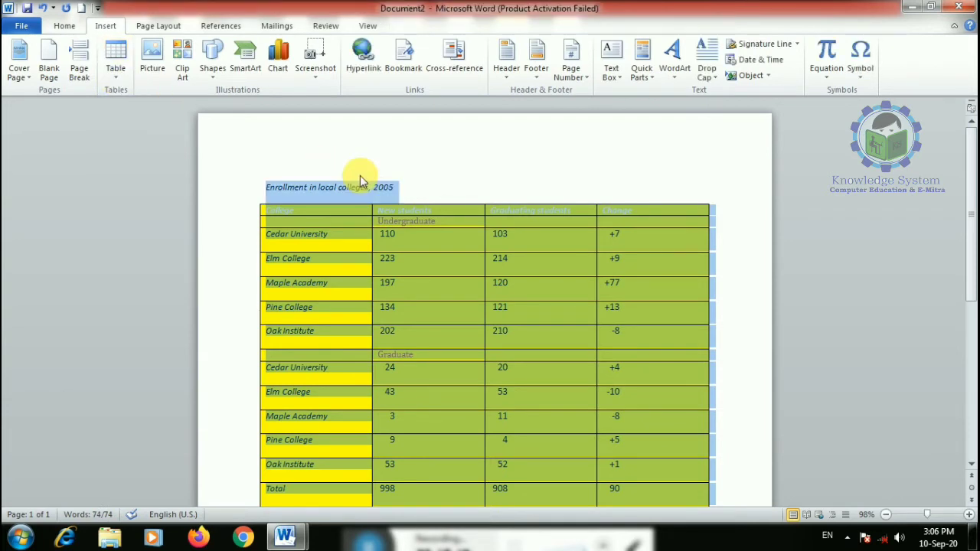
{"action": "left_click", "coordinate": [454, 179]}
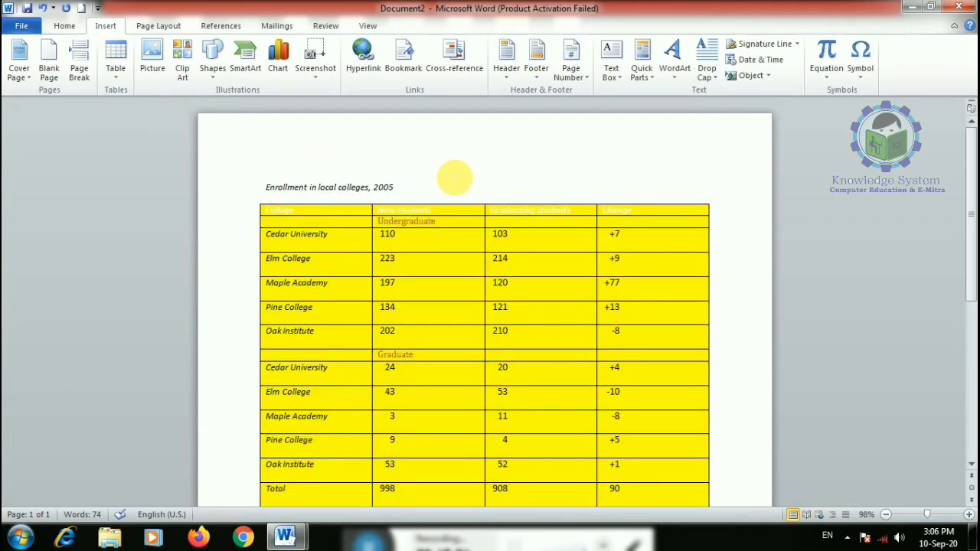
{"action": "key", "text": "ctrl+a"}
{"action": "key", "text": "Delete"}
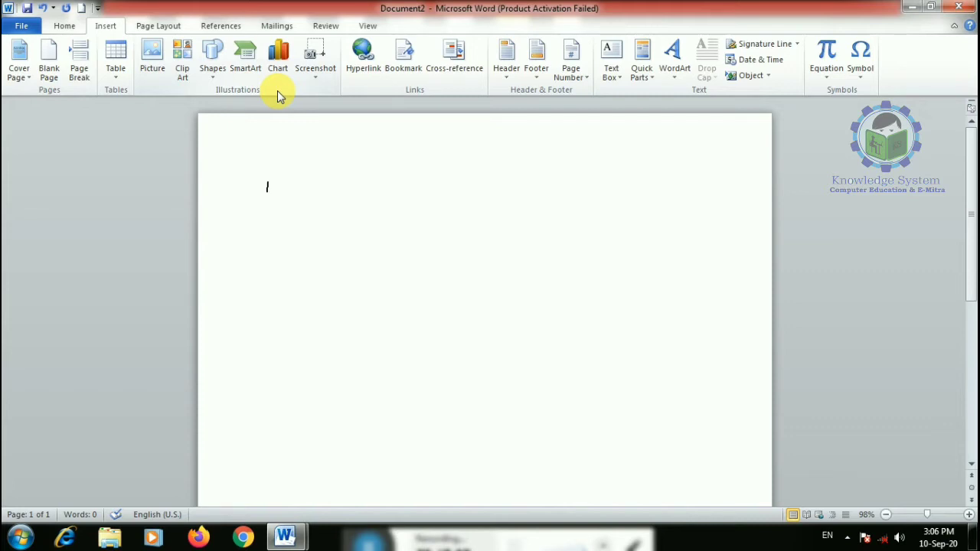
- Insert the Penguins picture from the Sample Pictures folder
{"action": "left_click", "coordinate": [148, 68]}
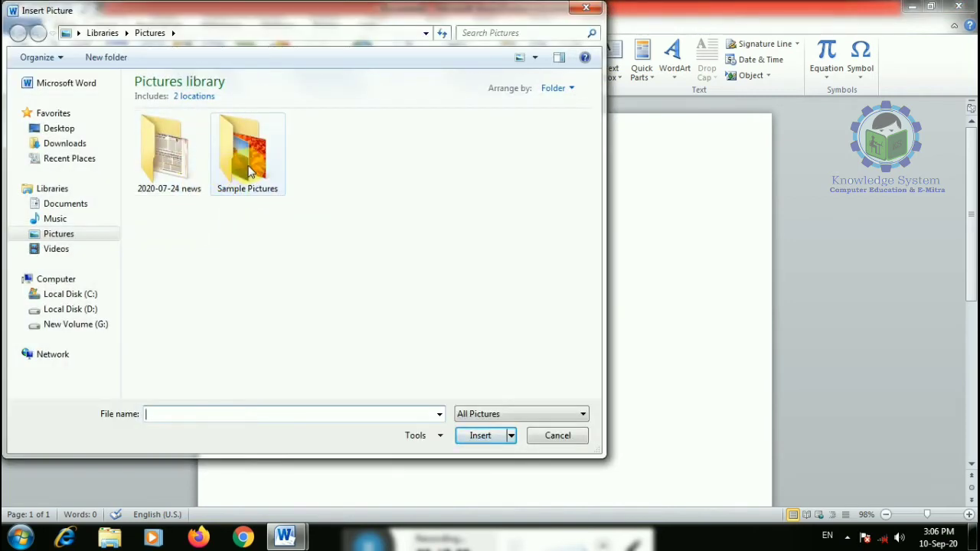
{"action": "double_click", "coordinate": [246, 165]}
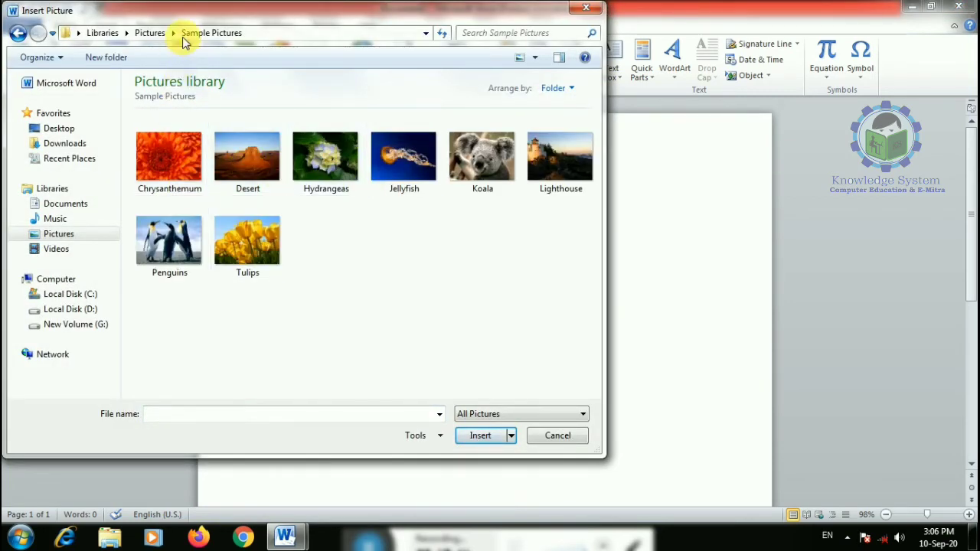
{"action": "left_click", "coordinate": [150, 33]}
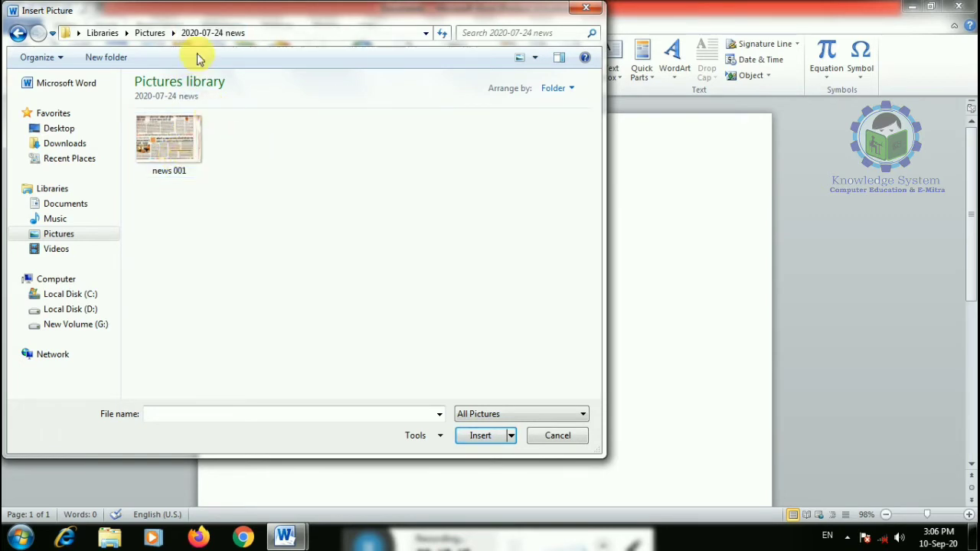
{"action": "left_click", "coordinate": [150, 33]}
{"action": "double_click", "coordinate": [245, 163]}
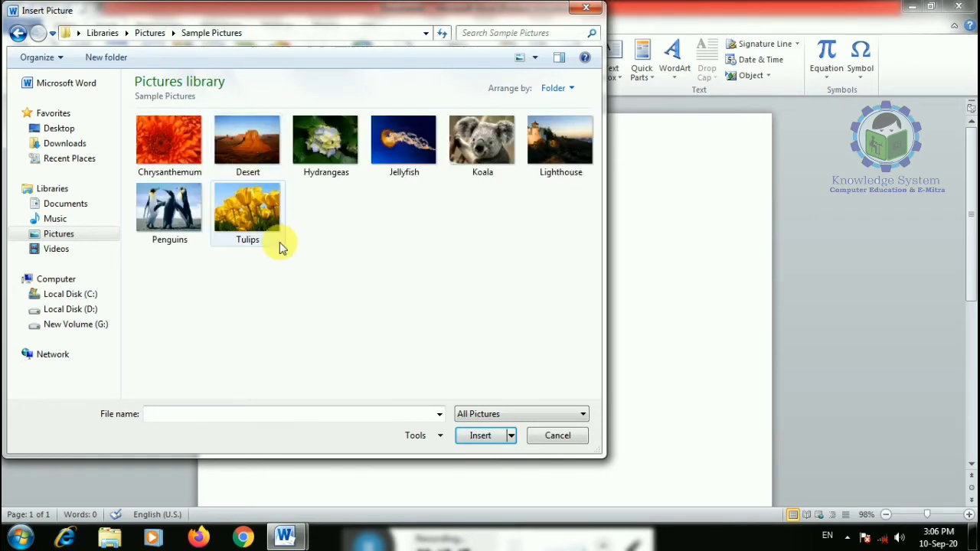
{"action": "double_click", "coordinate": [170, 211]}
- Resize the penguin picture to about 2.86" by 3.81"
{"action": "scroll", "coordinate": [497, 354], "scroll_direction": "down", "scroll_amount": 5}
{"action": "scroll", "coordinate": [495, 271], "scroll_direction": "up", "scroll_amount": 3}
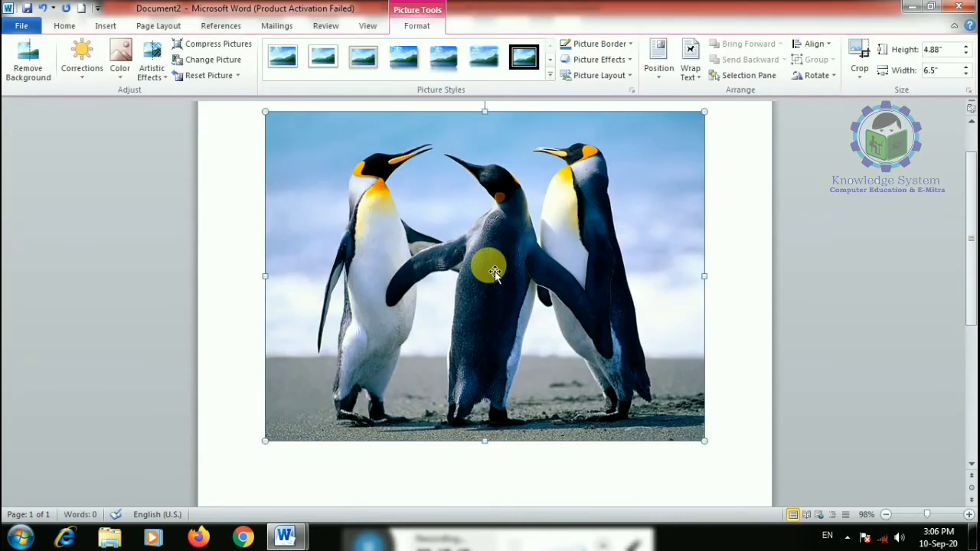
{"action": "left_click_drag", "start_coordinate": [705, 442], "coordinate": [522, 303]}
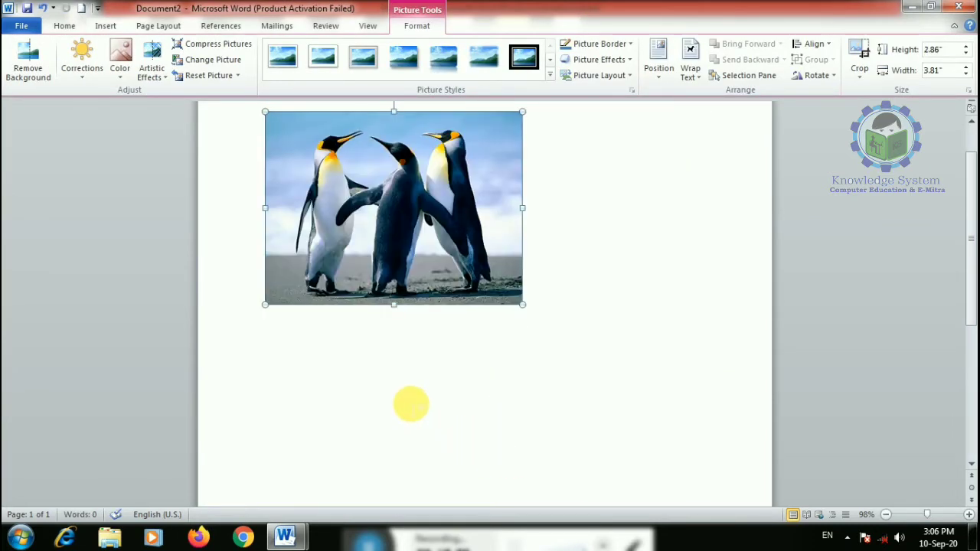
{"action": "left_click", "coordinate": [610, 179]}
{"action": "scroll", "coordinate": [481, 208], "scroll_direction": "up", "scroll_amount": 2}
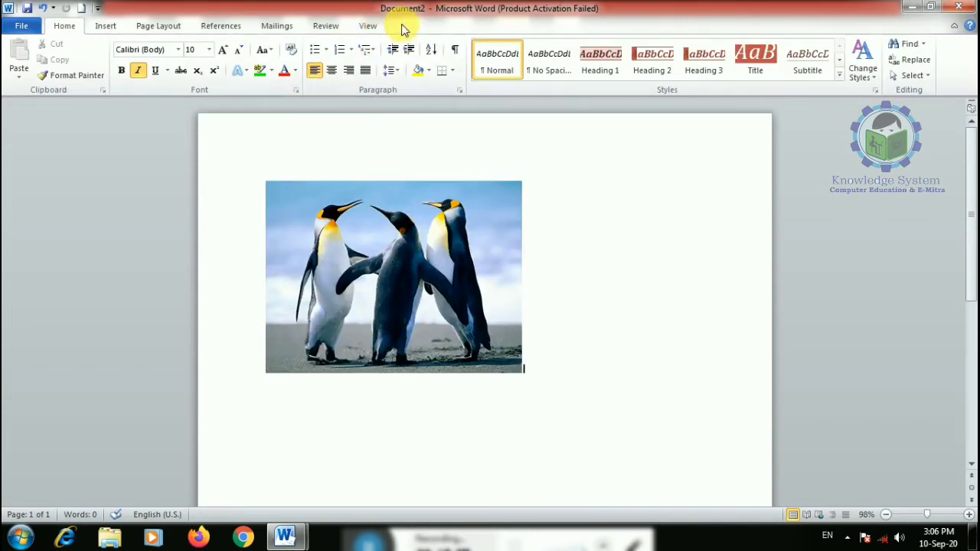
{"action": "left_click", "coordinate": [406, 201]}
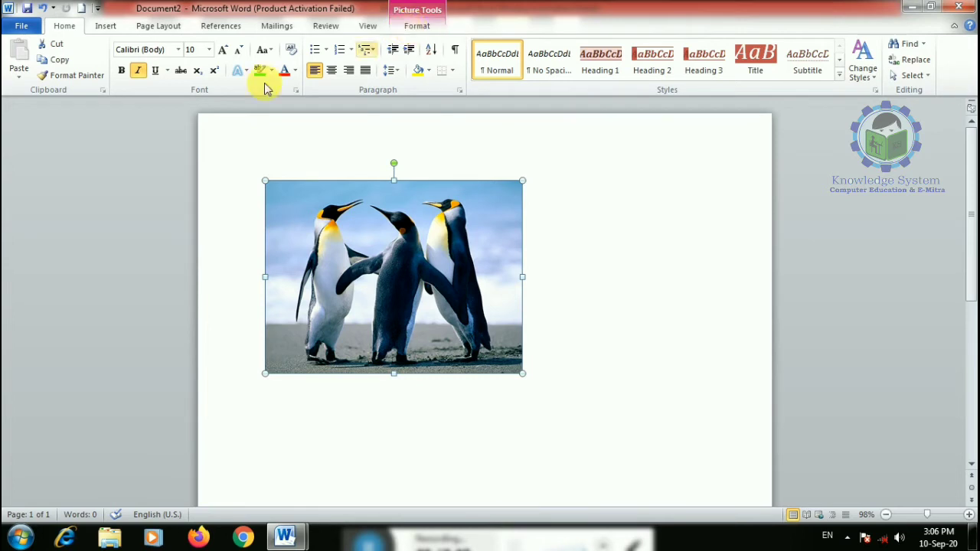
- Remove the picture's background with default settings, then undo it
{"action": "left_click", "coordinate": [138, 70]}
{"action": "left_click", "coordinate": [420, 28]}
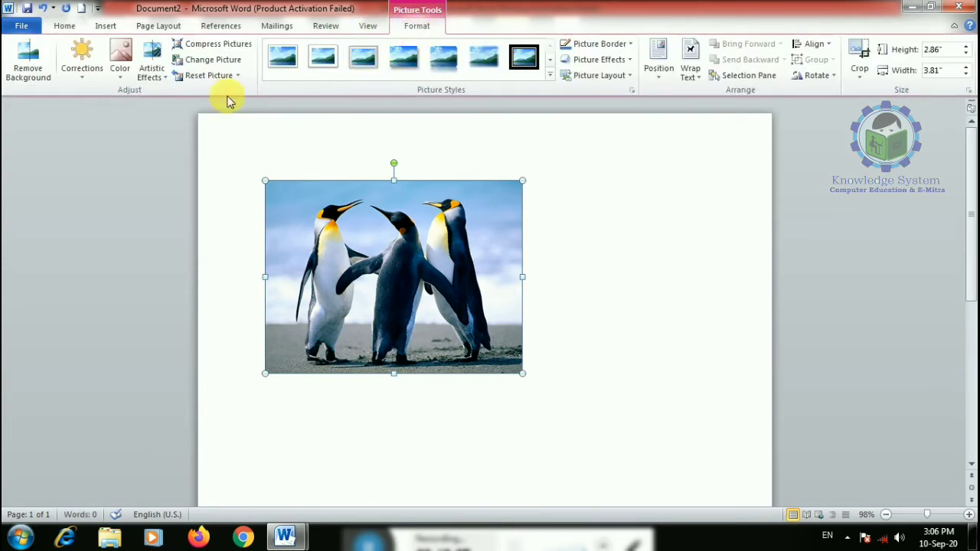
{"action": "left_click", "coordinate": [44, 76]}
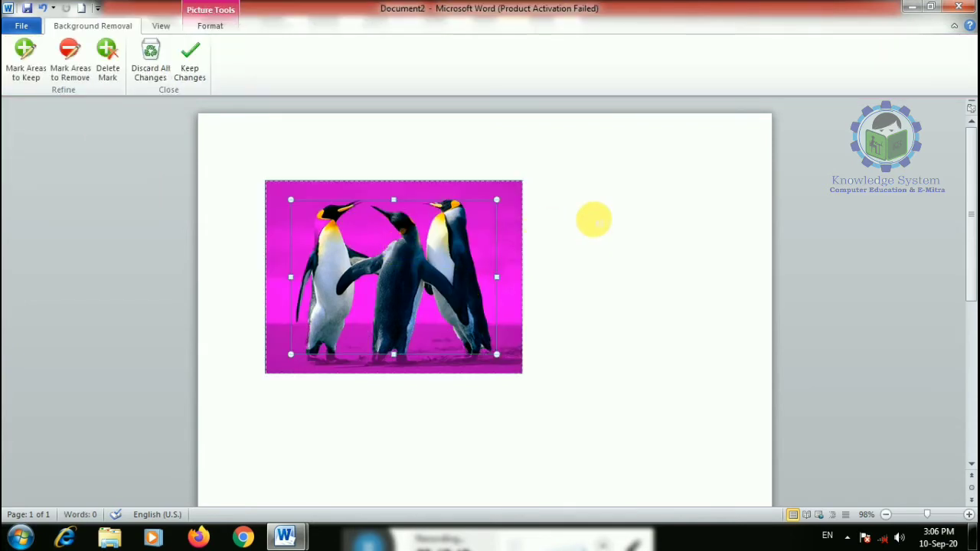
{"action": "left_click", "coordinate": [189, 62]}
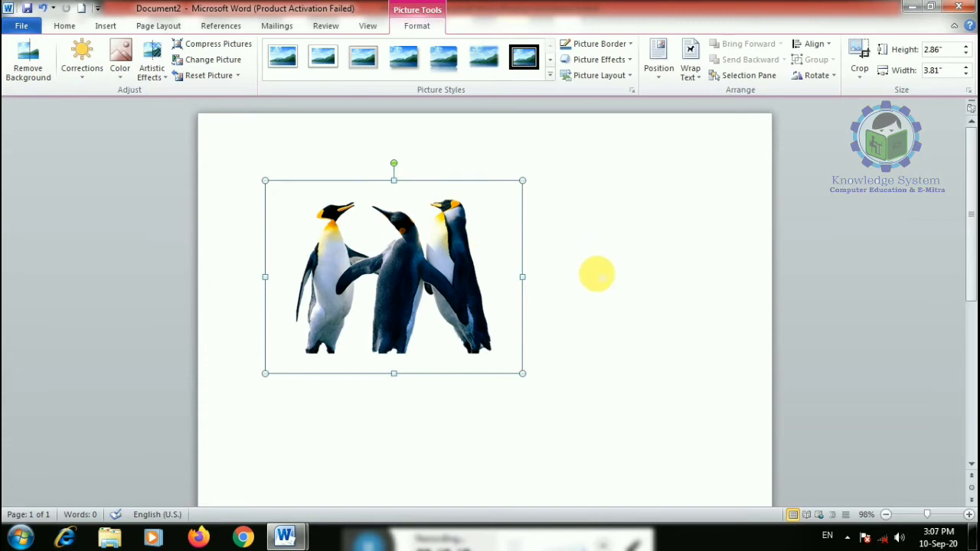
{"action": "left_click", "coordinate": [647, 264]}
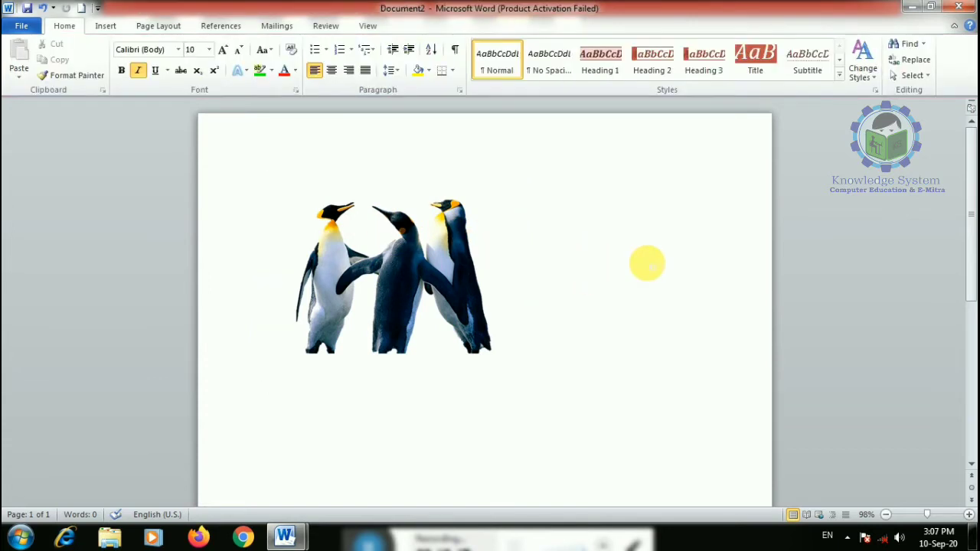
{"action": "key", "text": "ctrl+z"}
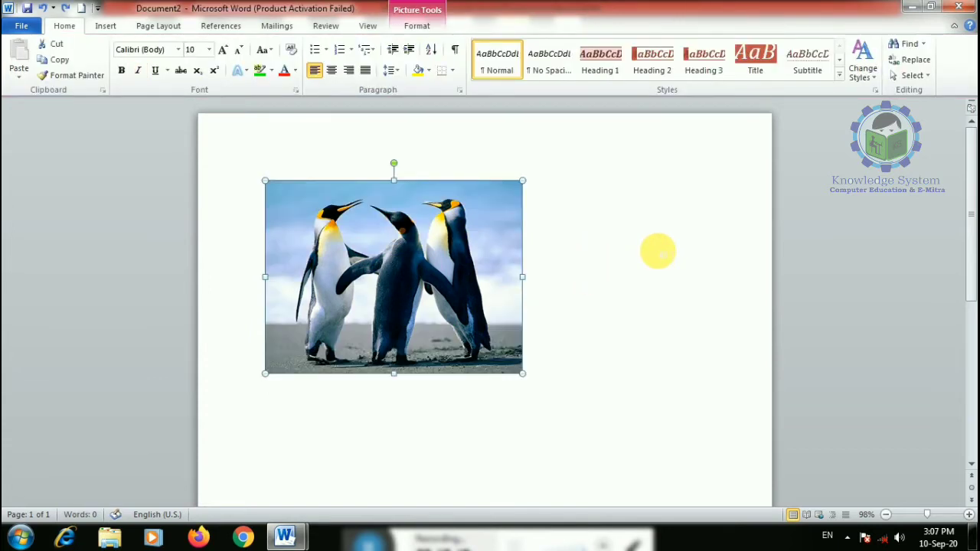
- Redo background removal with the marquee enlarged to include the penguins' feet
{"action": "left_click", "coordinate": [417, 26]}
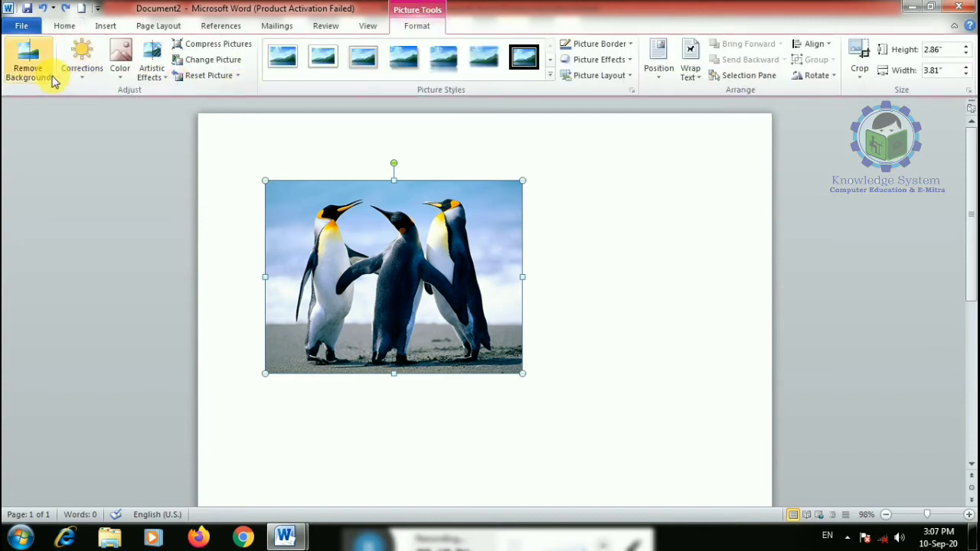
{"action": "left_click", "coordinate": [28, 62]}
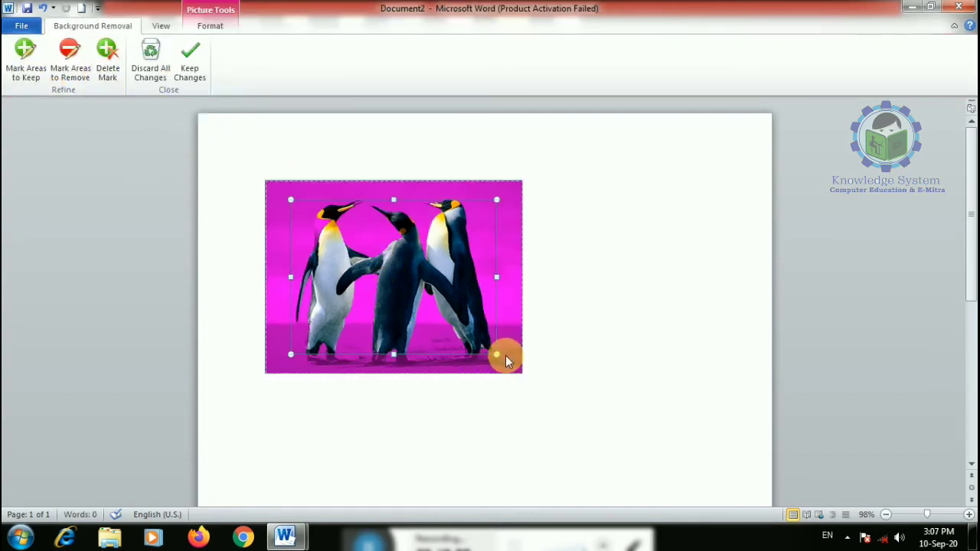
{"action": "left_click_drag", "start_coordinate": [497, 354], "coordinate": [501, 364]}
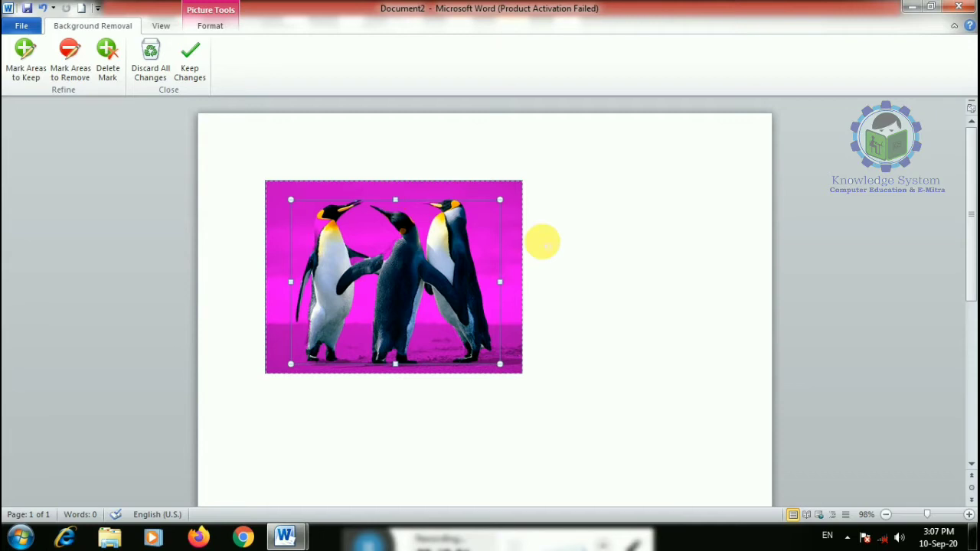
{"action": "left_click", "coordinate": [190, 66]}
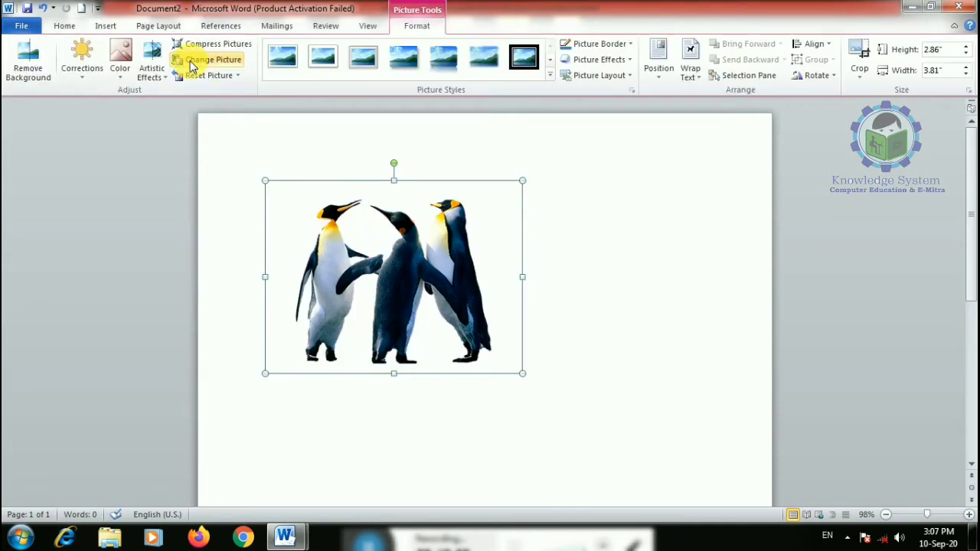
{"action": "left_click", "coordinate": [643, 337]}
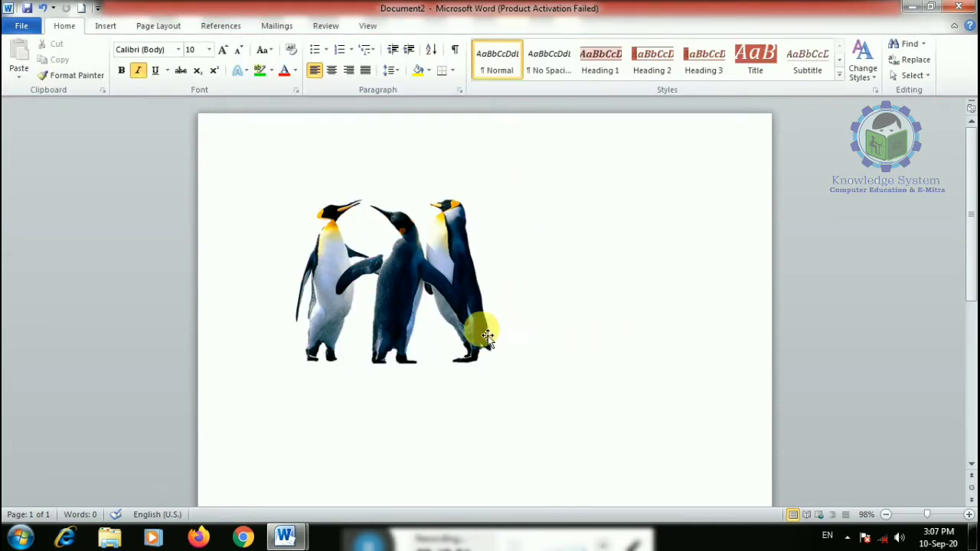
{"action": "left_click", "coordinate": [400, 295]}
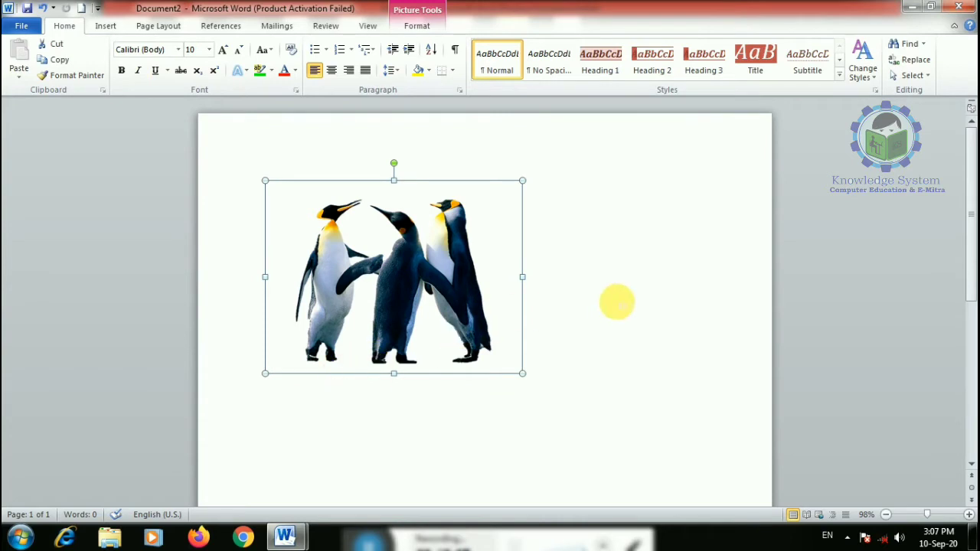
- Apply the White marble texture from Page Color fill effects to the page
{"action": "left_click", "coordinate": [617, 299]}
{"action": "left_click", "coordinate": [420, 278]}
{"action": "left_click", "coordinate": [173, 29]}
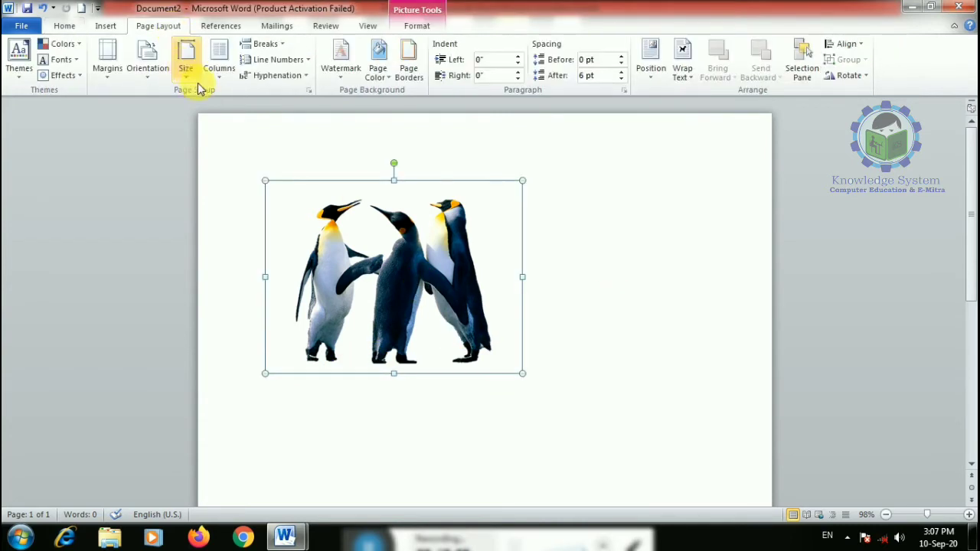
{"action": "left_click", "coordinate": [378, 67]}
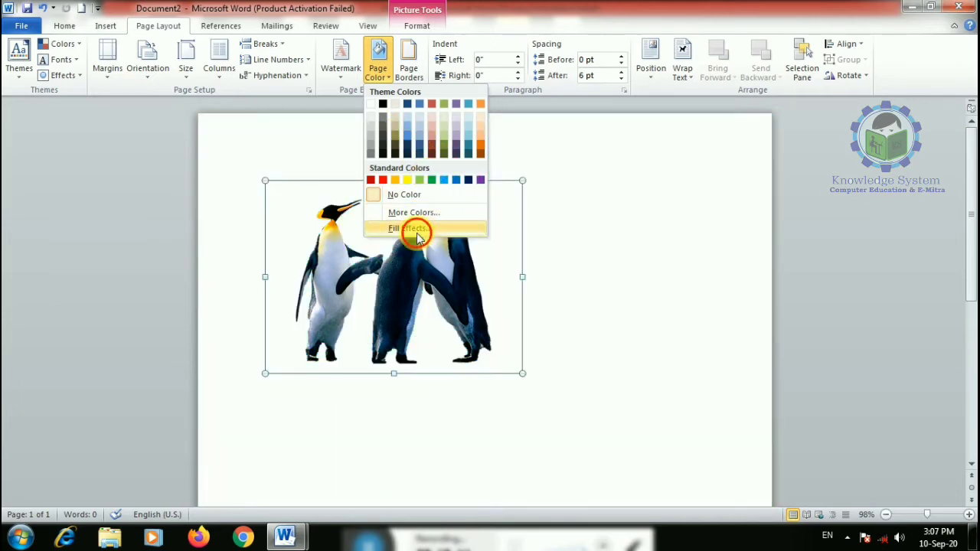
{"action": "left_click", "coordinate": [414, 228]}
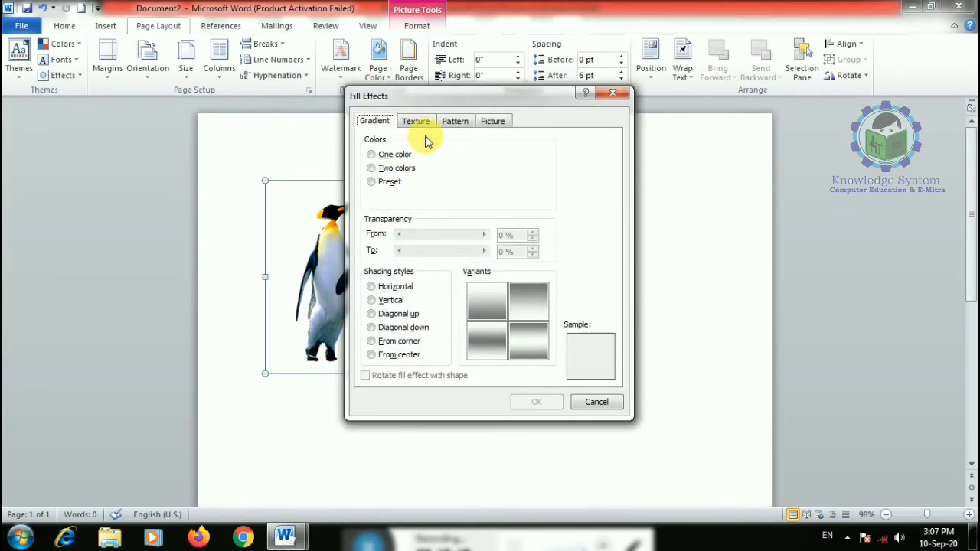
{"action": "left_click", "coordinate": [420, 121]}
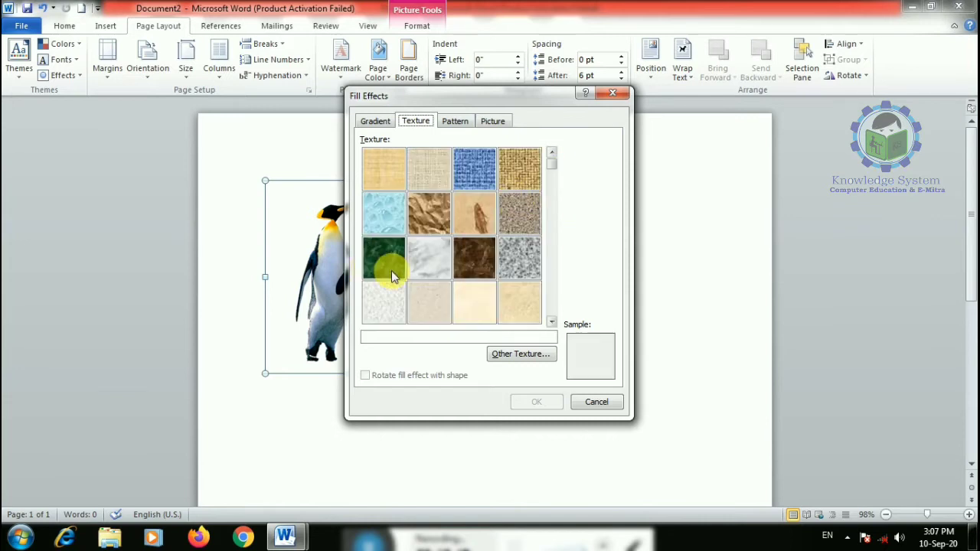
{"action": "left_click", "coordinate": [429, 257]}
{"action": "left_click", "coordinate": [536, 402]}
{"action": "left_click", "coordinate": [646, 450]}
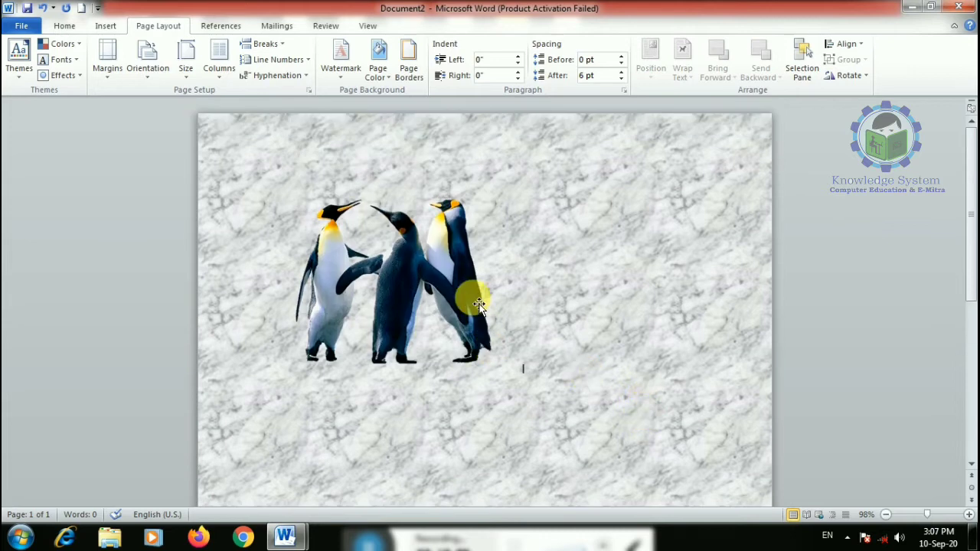
{"action": "left_click", "coordinate": [477, 305]}
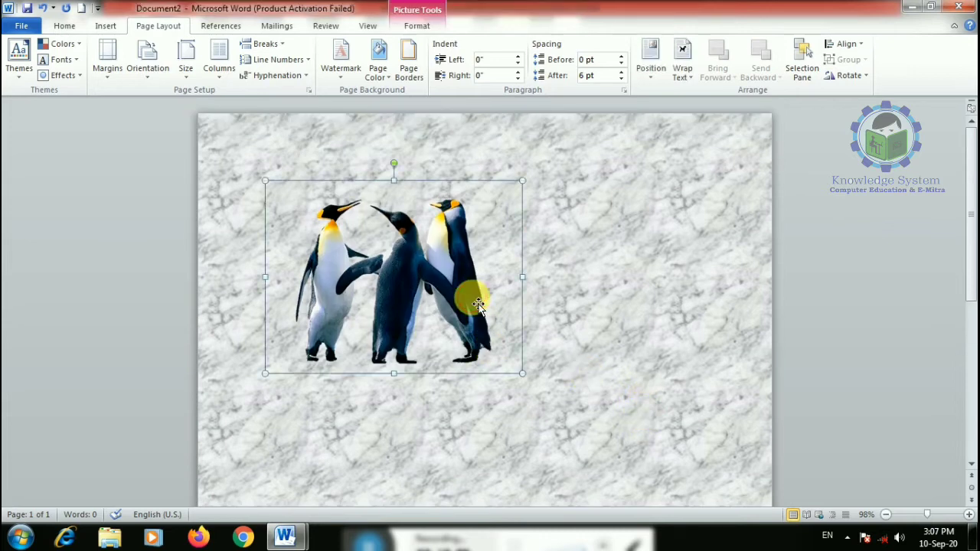
- Delete the picture, undo the marble background, and insert a fresh Penguins picture
{"action": "key", "text": "Delete"}
{"action": "key", "text": "ctrl+z"}
{"action": "key", "text": "ctrl+z"}
{"action": "key", "text": "ctrl+z"}
{"action": "key", "text": "ctrl+z"}
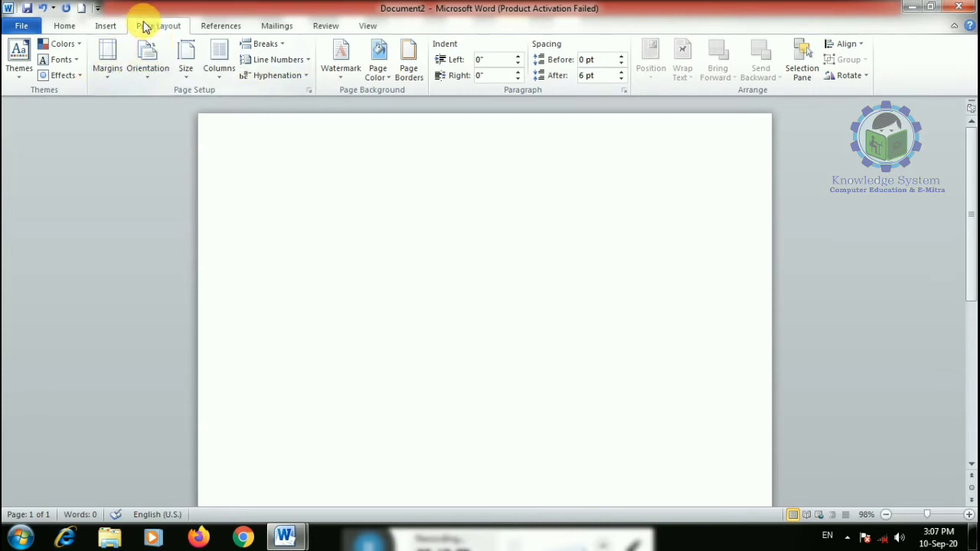
{"action": "left_click", "coordinate": [106, 25]}
{"action": "left_click", "coordinate": [151, 72]}
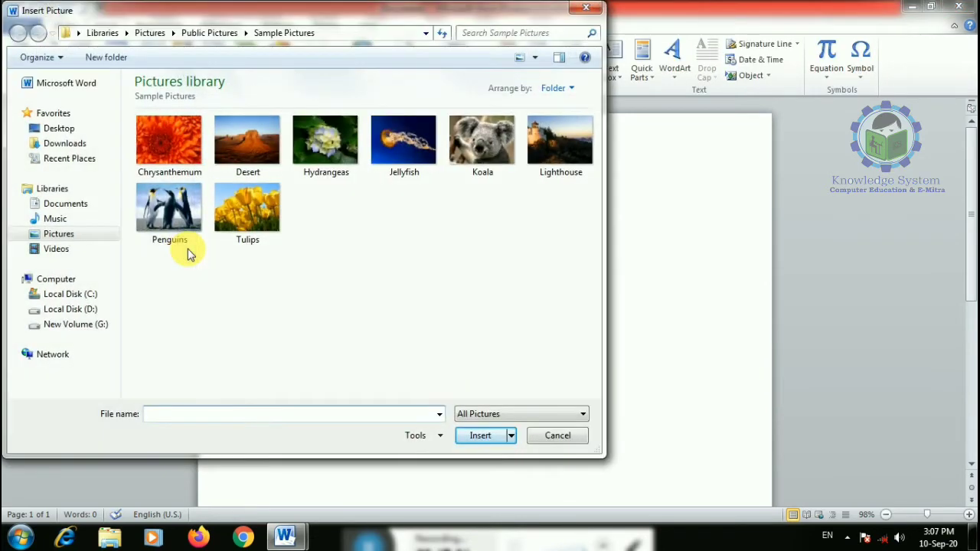
{"action": "double_click", "coordinate": [169, 208]}
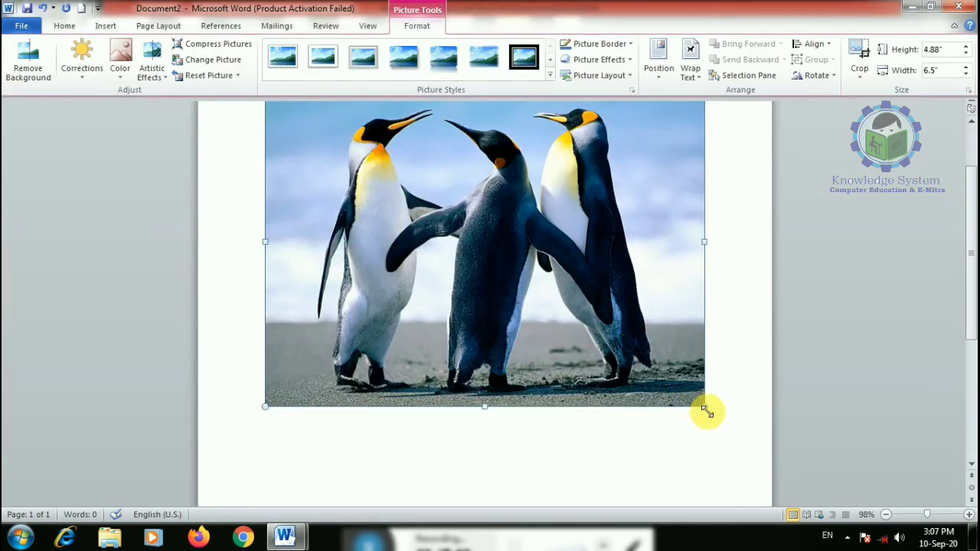
- Resize the picture to about 4.07" by 3.05" and apply a brightness/contrast correction
{"action": "left_click_drag", "start_coordinate": [706, 411], "coordinate": [528, 282]}
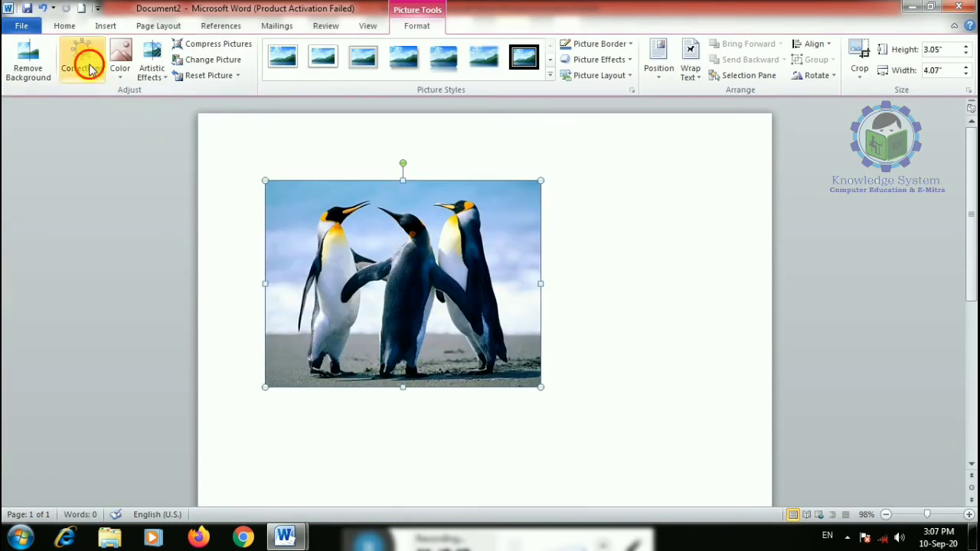
{"action": "left_click", "coordinate": [90, 65]}
{"action": "left_click", "coordinate": [212, 210]}
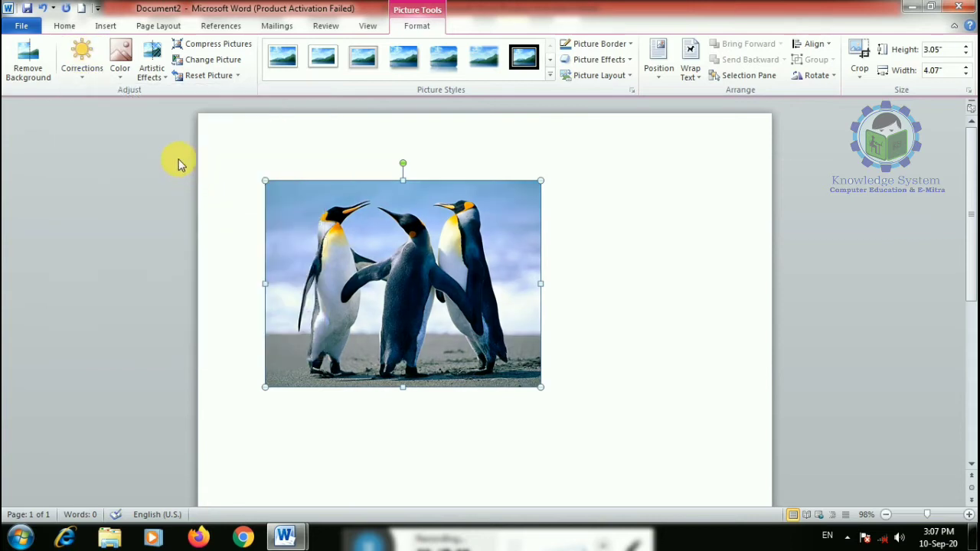
- Apply the Brightness +20% Contrast +20% correction to the penguin picture
{"action": "left_click", "coordinate": [86, 55]}
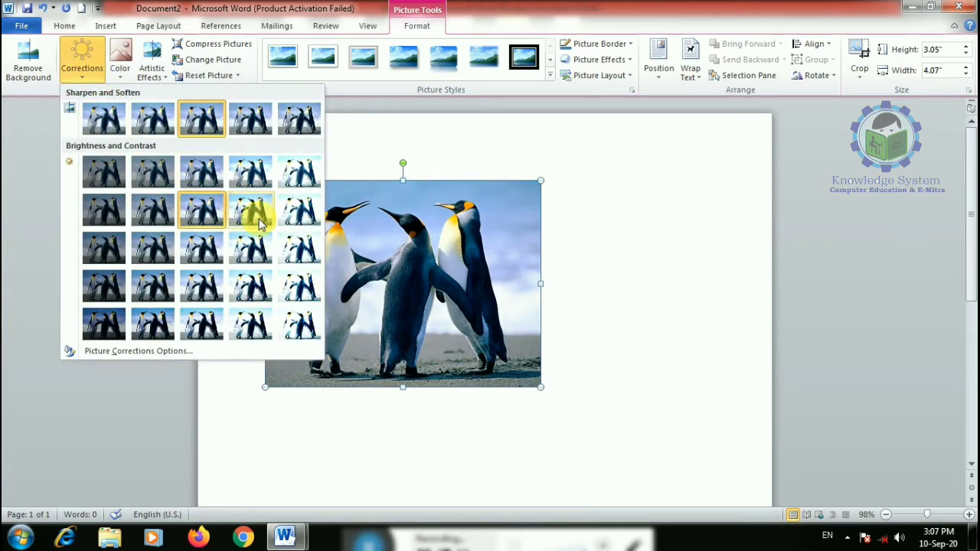
{"action": "left_click", "coordinate": [291, 214]}
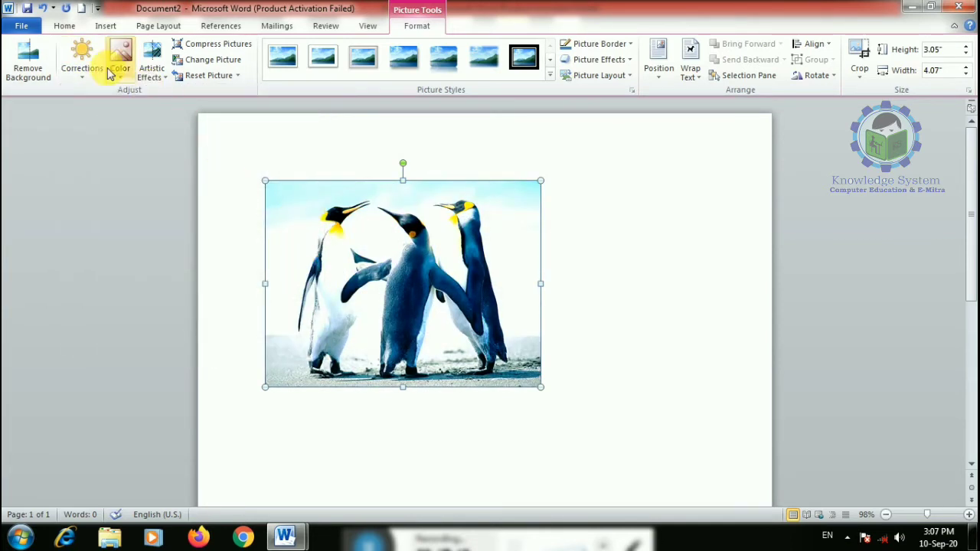
{"action": "left_click", "coordinate": [86, 62]}
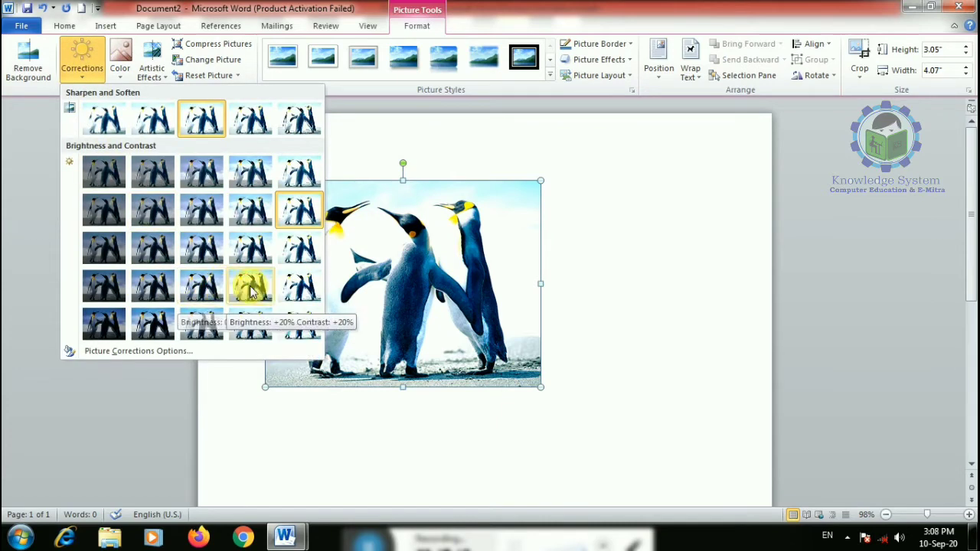
{"action": "left_click", "coordinate": [251, 285]}
- Try salmon, black-and-white and olive green recolors on the picture
{"action": "left_click", "coordinate": [121, 71]}
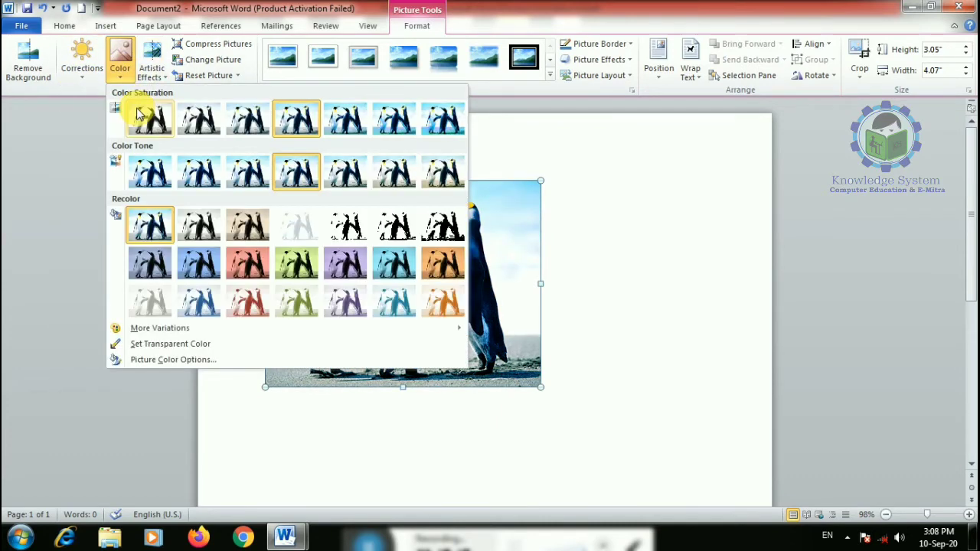
{"action": "left_click", "coordinate": [253, 260]}
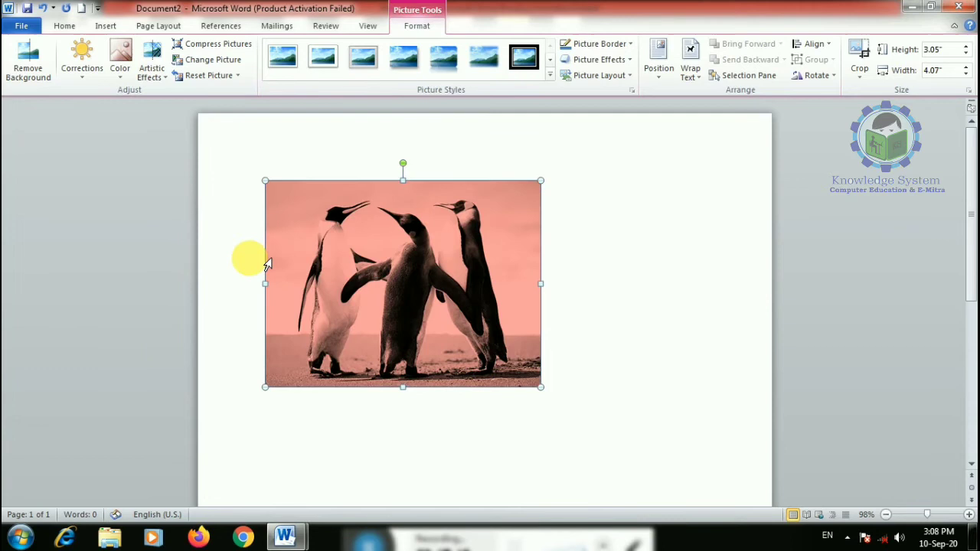
{"action": "left_click", "coordinate": [123, 76]}
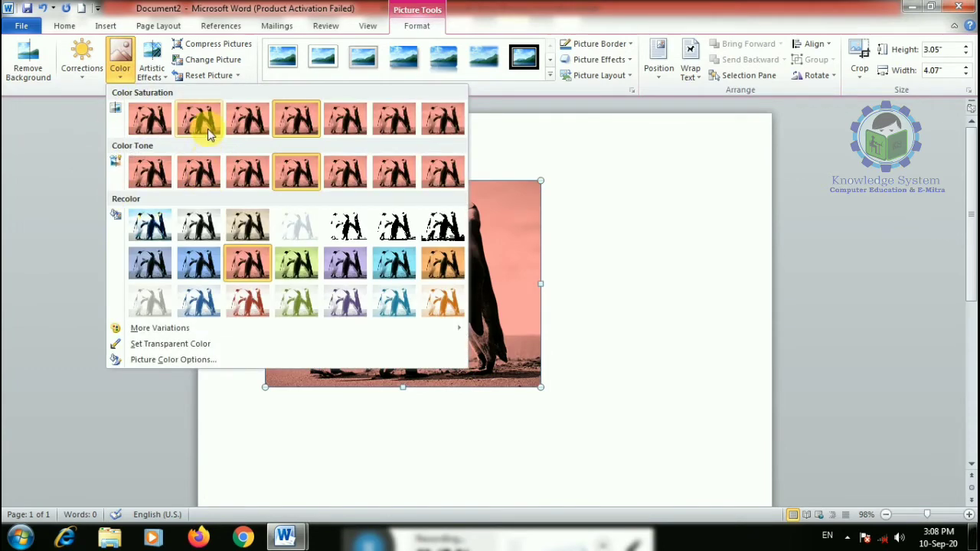
{"action": "left_click", "coordinate": [358, 234]}
{"action": "left_click", "coordinate": [126, 82]}
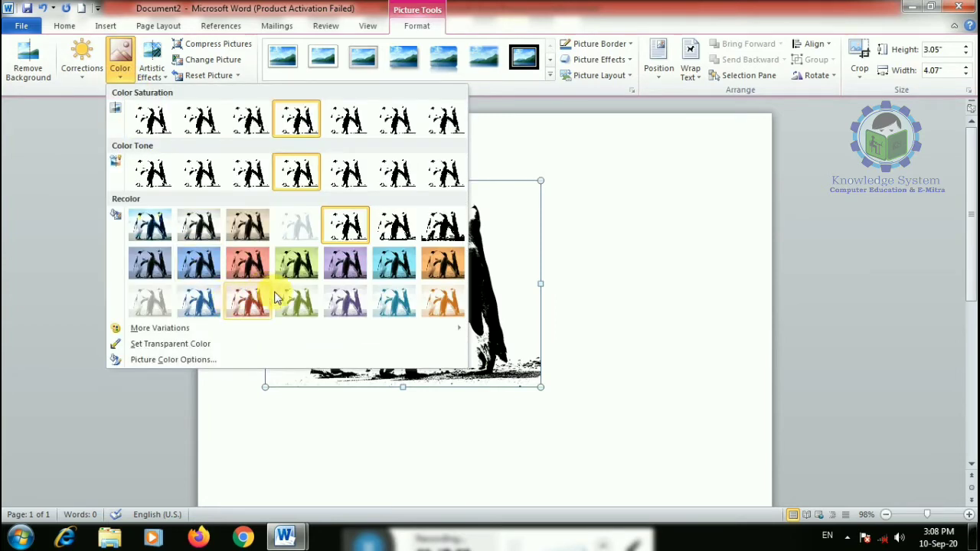
{"action": "left_click", "coordinate": [299, 306]}
- Make a picture colour transparent, then recolor the picture to sepia
{"action": "left_click", "coordinate": [120, 71]}
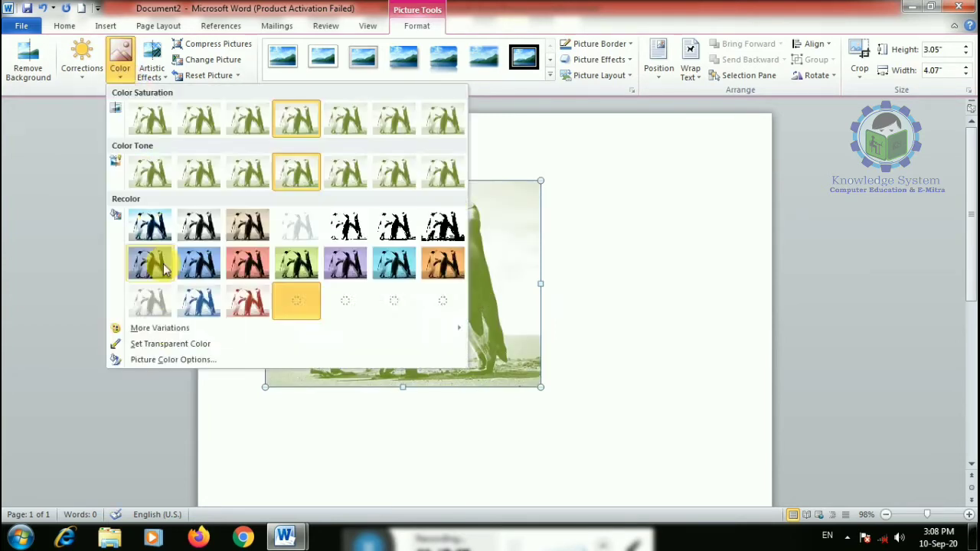
{"action": "left_click", "coordinate": [172, 342]}
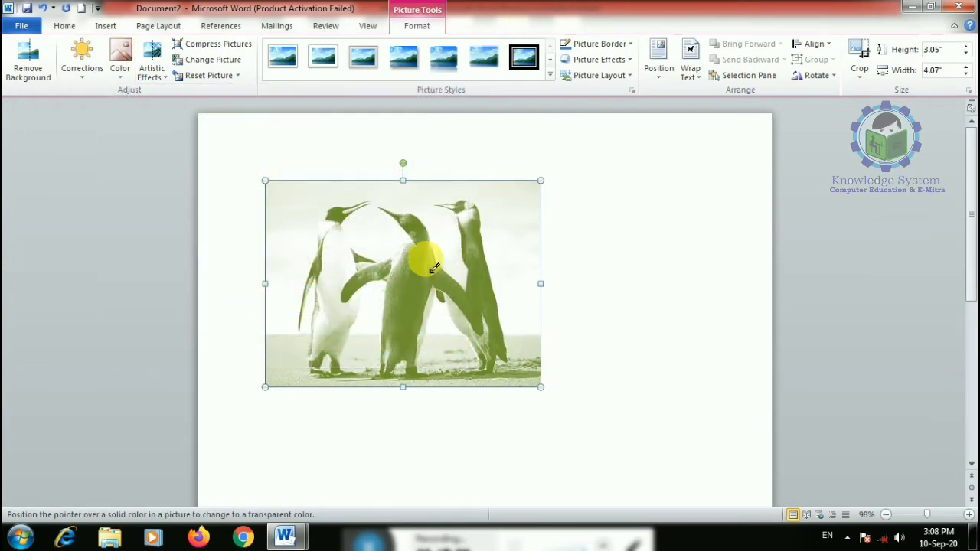
{"action": "left_click", "coordinate": [460, 253]}
{"action": "left_click", "coordinate": [575, 264]}
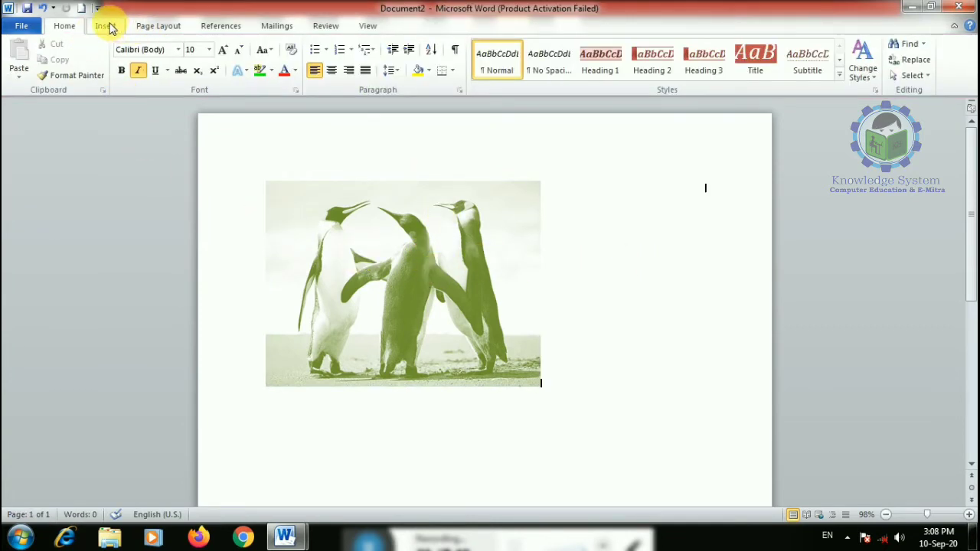
{"action": "double_click", "coordinate": [459, 343]}
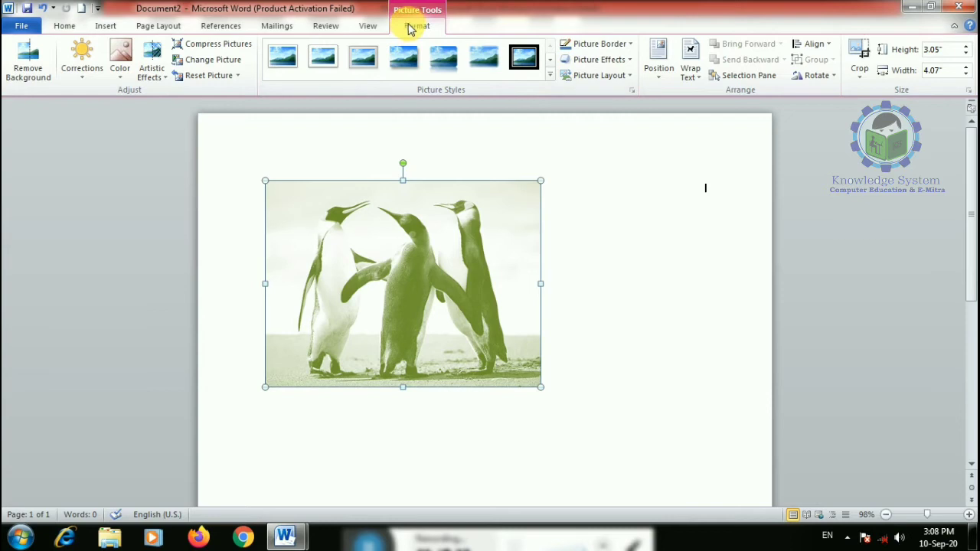
{"action": "left_click", "coordinate": [120, 61]}
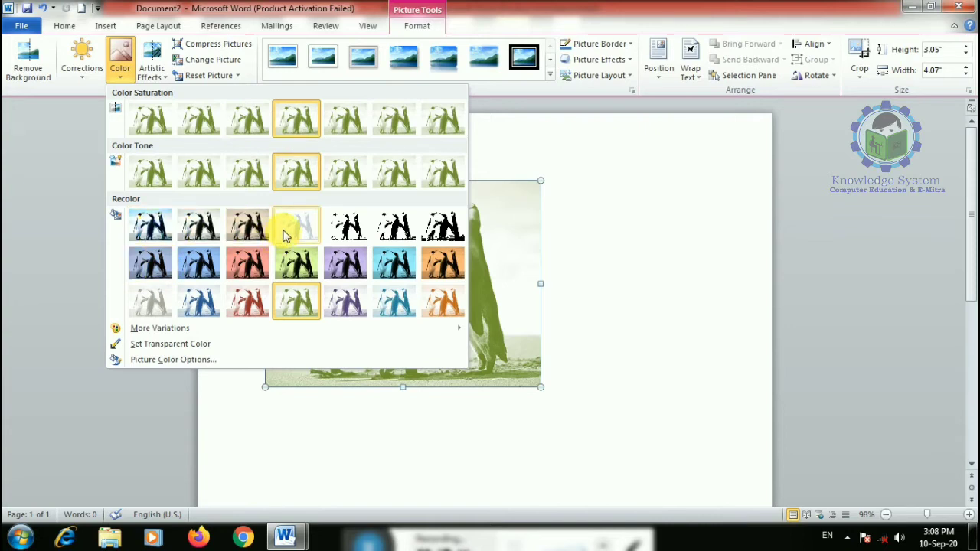
{"action": "left_click", "coordinate": [247, 224]}
{"action": "left_click", "coordinate": [151, 53]}
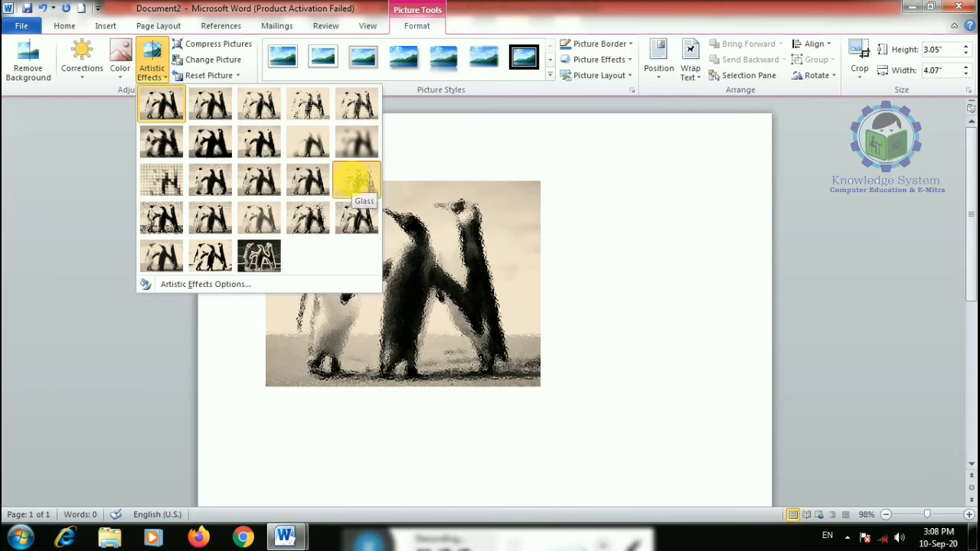
- Apply the Glass, Light Screen and Glow Edges artistic effects in turn
{"action": "left_click", "coordinate": [356, 180]}
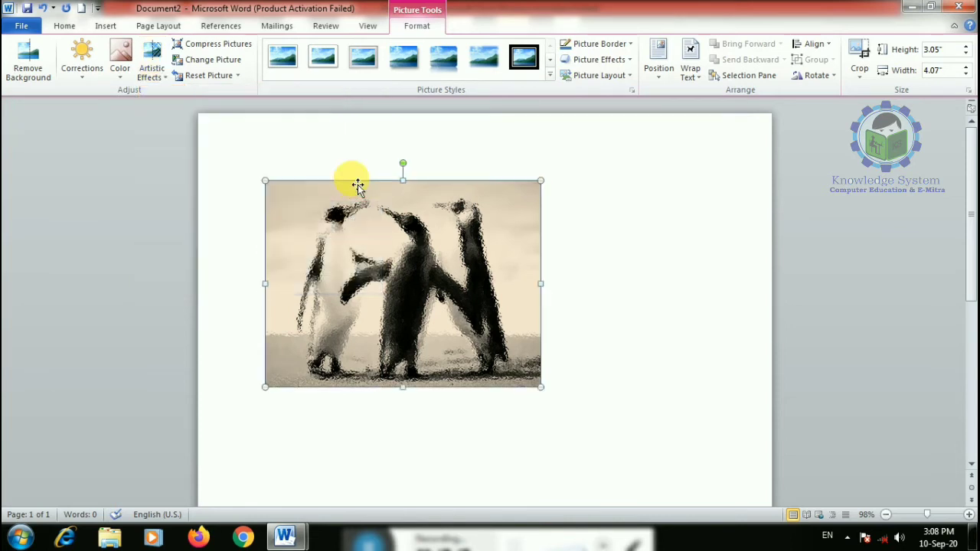
{"action": "left_click", "coordinate": [155, 77]}
{"action": "left_click", "coordinate": [163, 188]}
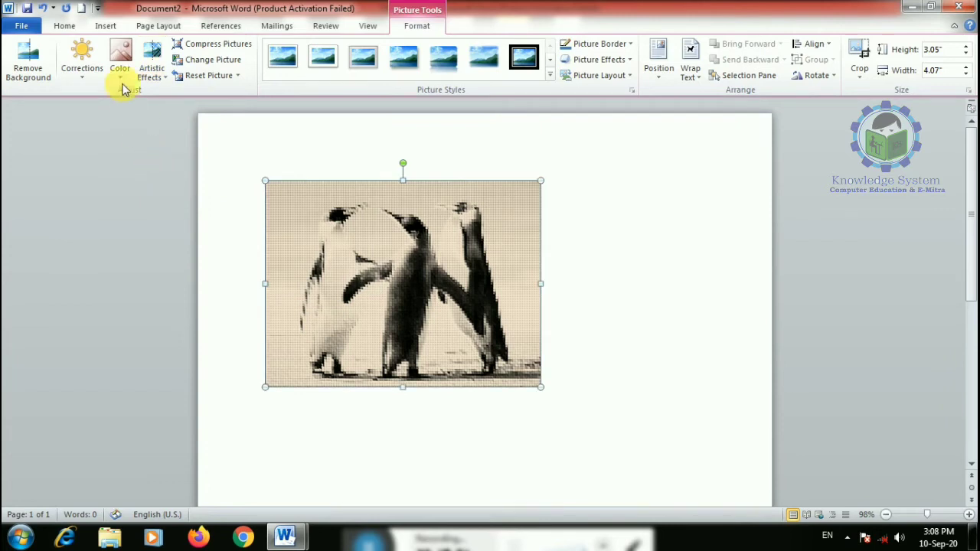
{"action": "left_click", "coordinate": [153, 72]}
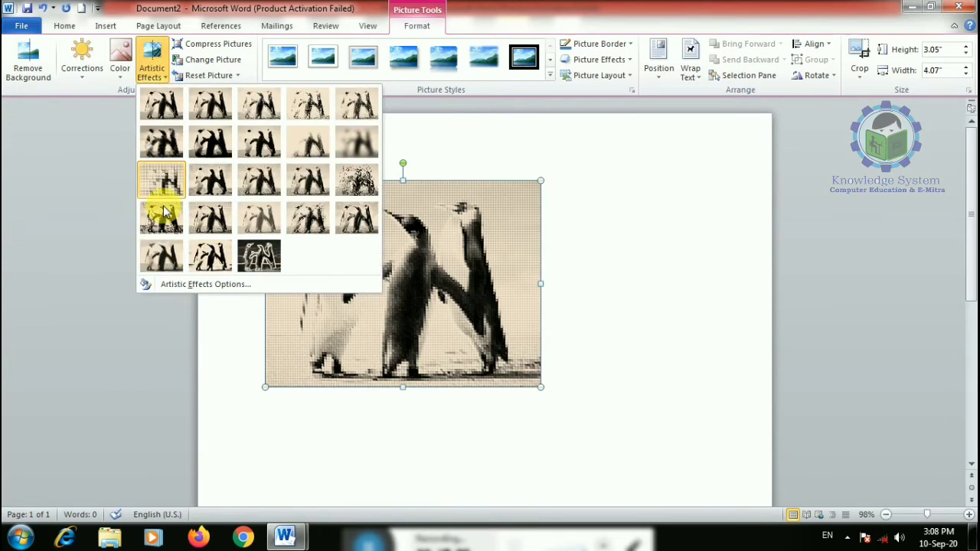
{"action": "left_click", "coordinate": [259, 255]}
- Enlarge the picture to about 5.43" by 4.07" and try another artistic effect
{"action": "scroll", "coordinate": [272, 264], "scroll_direction": "down", "scroll_amount": 1}
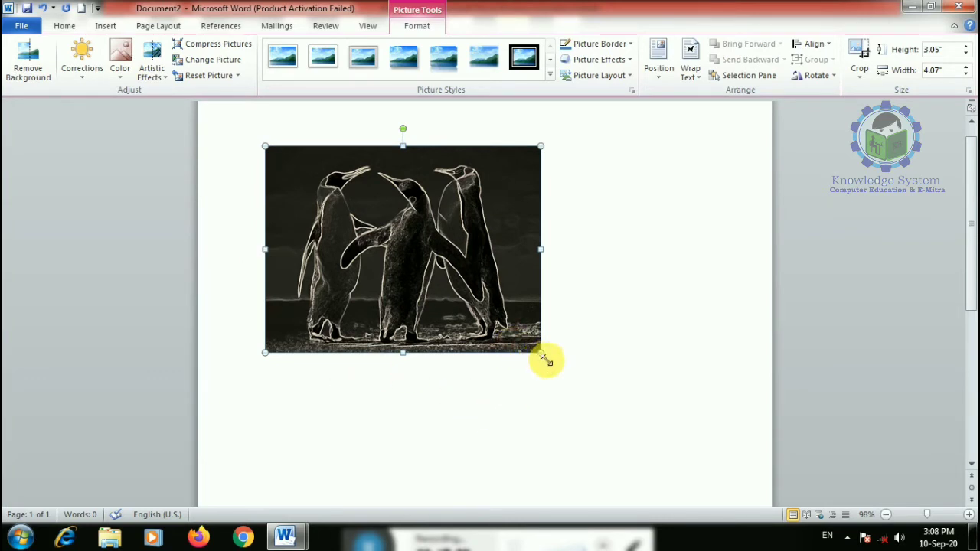
{"action": "left_click_drag", "start_coordinate": [542, 355], "coordinate": [632, 422]}
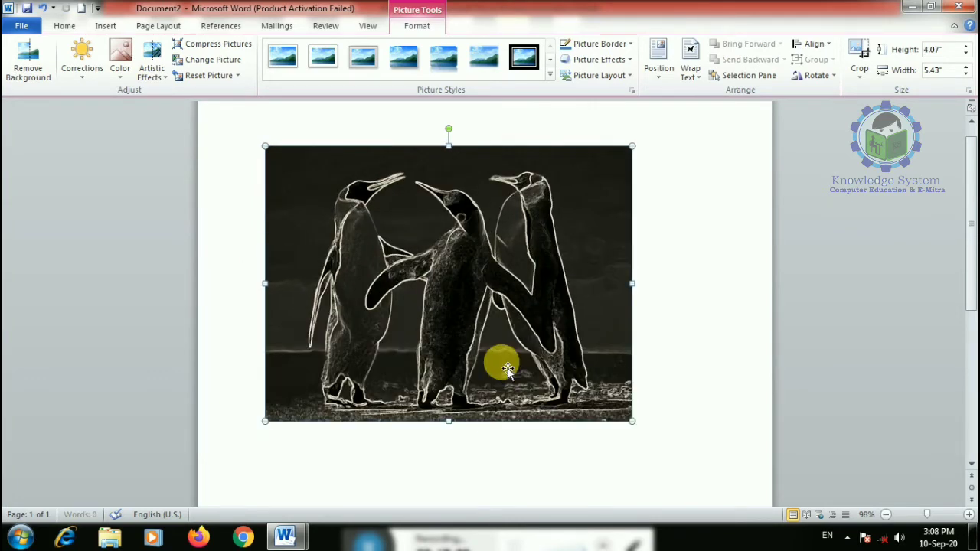
{"action": "left_click", "coordinate": [157, 80]}
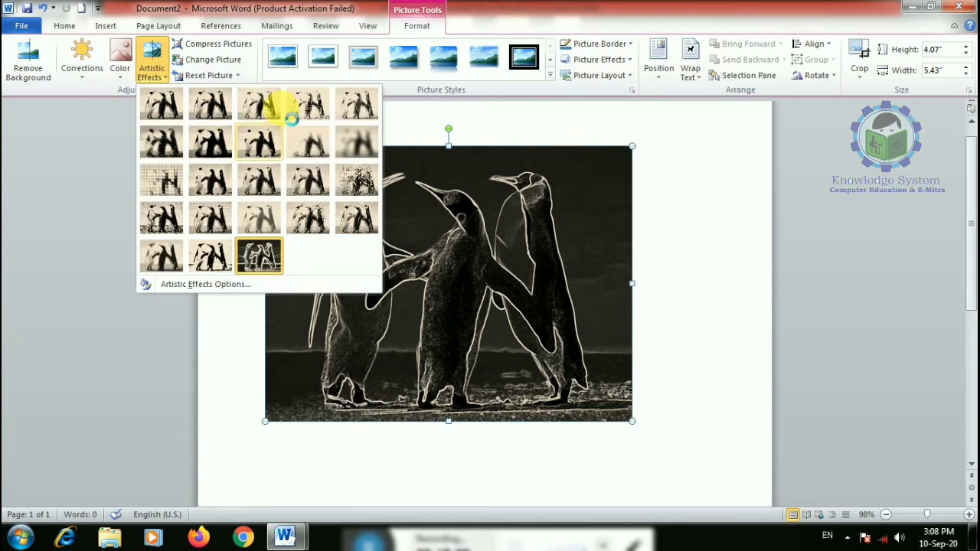
{"action": "left_click", "coordinate": [322, 115]}
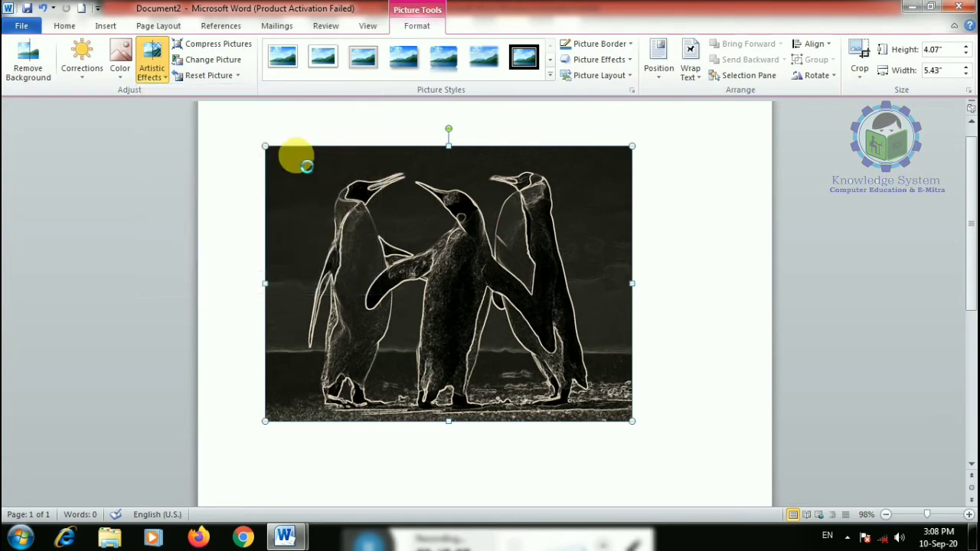
- Replace the penguin picture with the Koala sample picture
{"action": "key", "text": "Delete"}
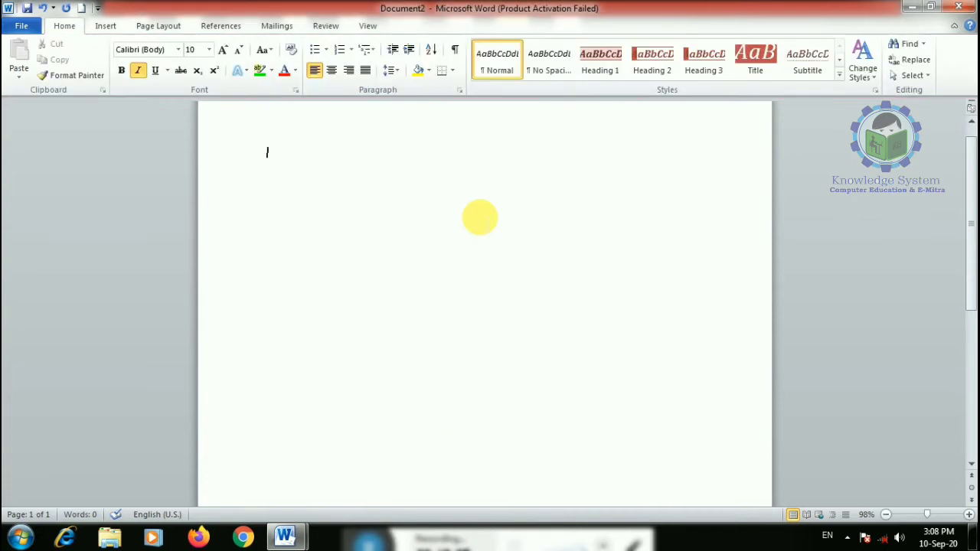
{"action": "left_click", "coordinate": [111, 26]}
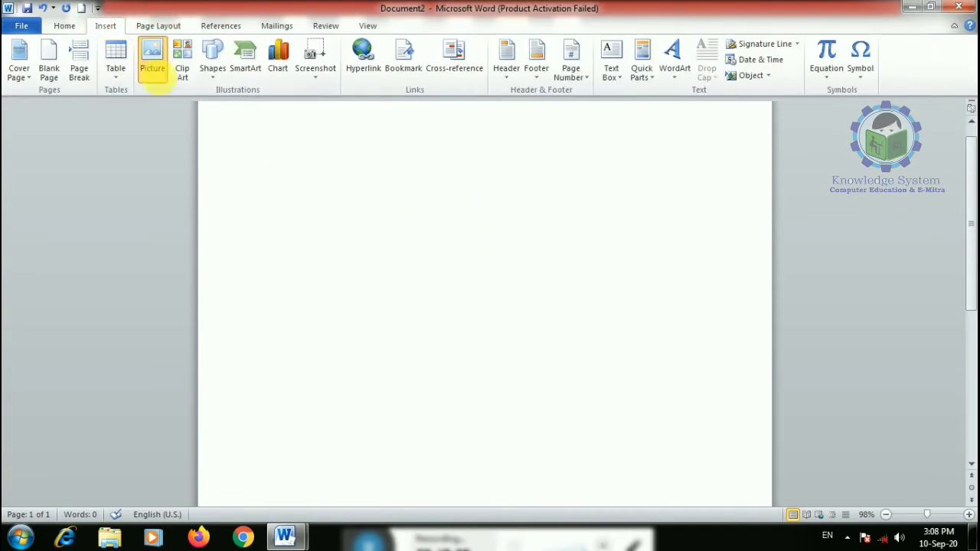
{"action": "left_click", "coordinate": [152, 52]}
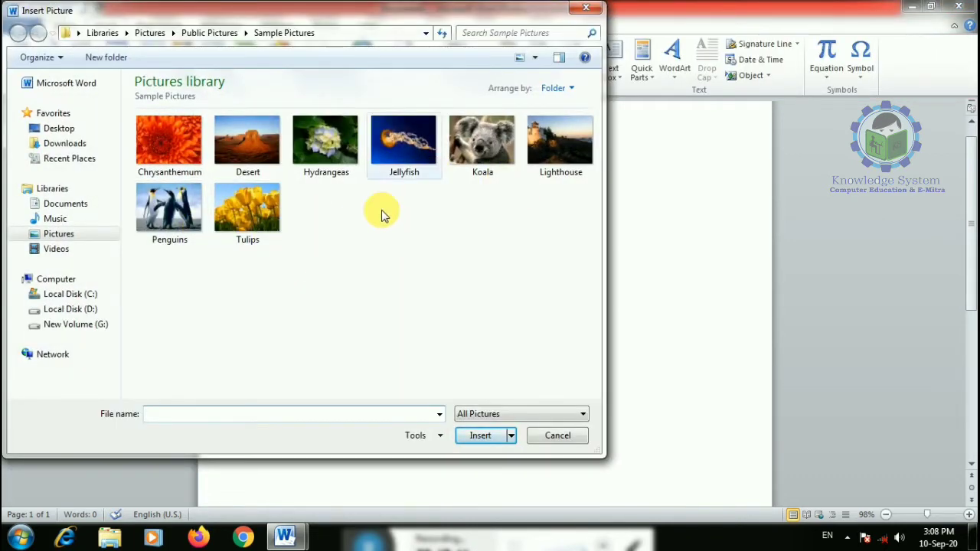
{"action": "double_click", "coordinate": [467, 156]}
- Resize the koala to about 3.99" by 2.99" and open Compress Pictures
{"action": "scroll", "coordinate": [429, 287], "scroll_direction": "down", "scroll_amount": 5}
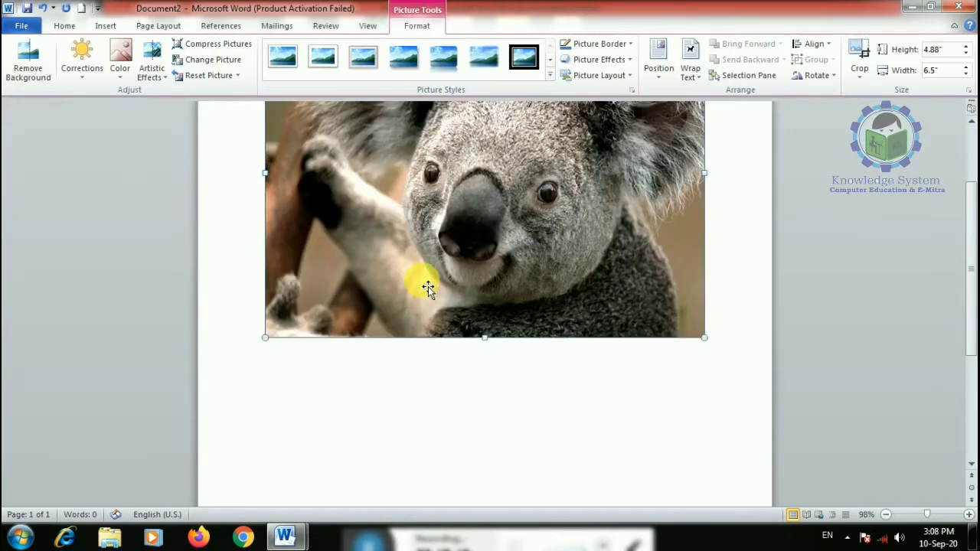
{"action": "scroll", "coordinate": [663, 356], "scroll_direction": "up", "scroll_amount": 3}
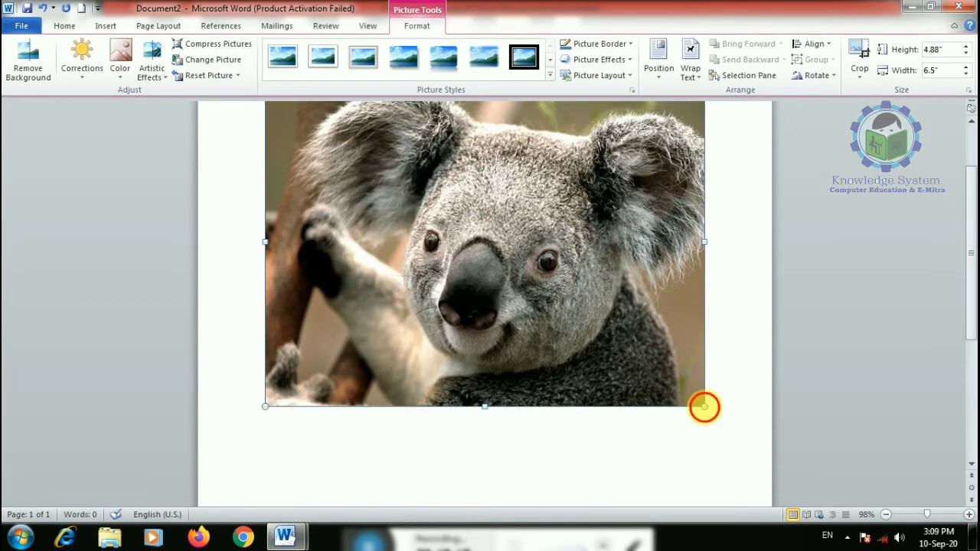
{"action": "left_click_drag", "start_coordinate": [704, 408], "coordinate": [450, 279]}
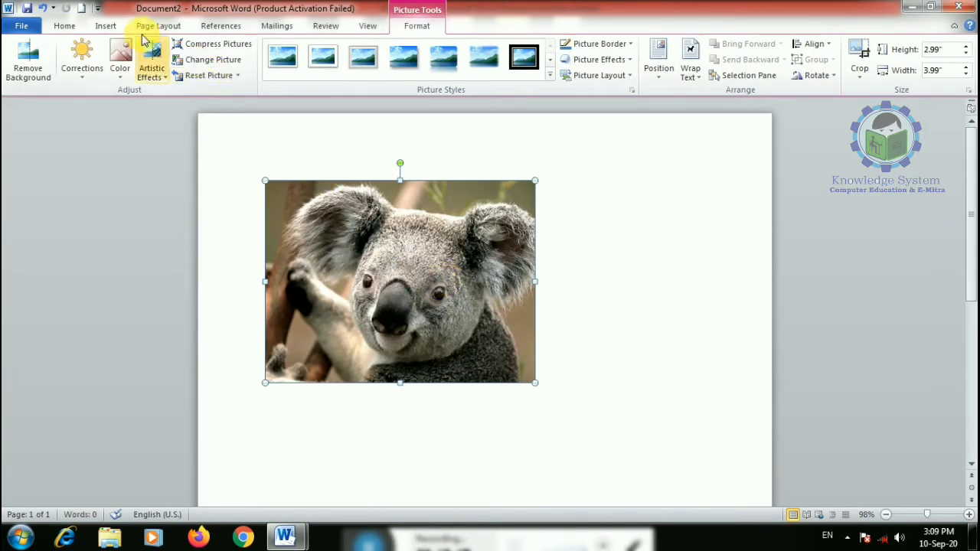
{"action": "left_click", "coordinate": [215, 44]}
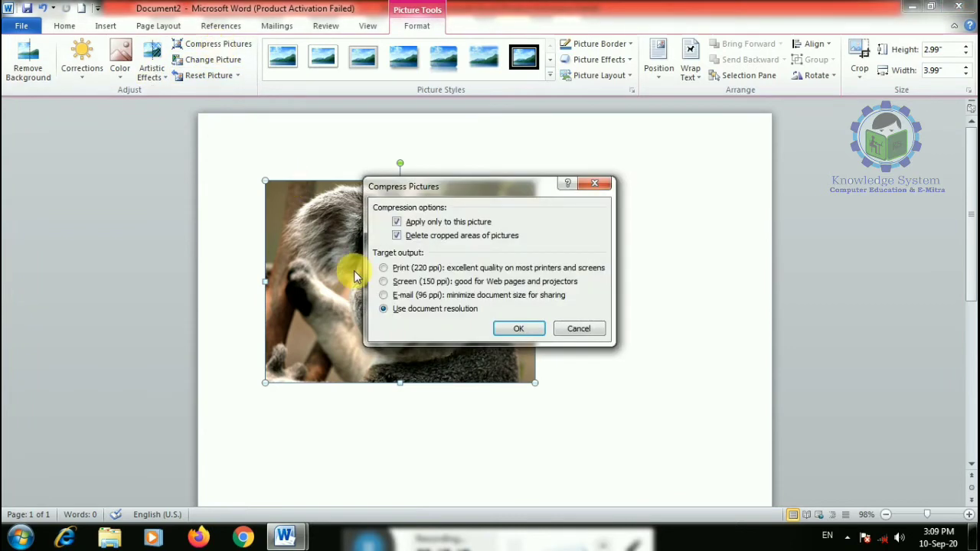
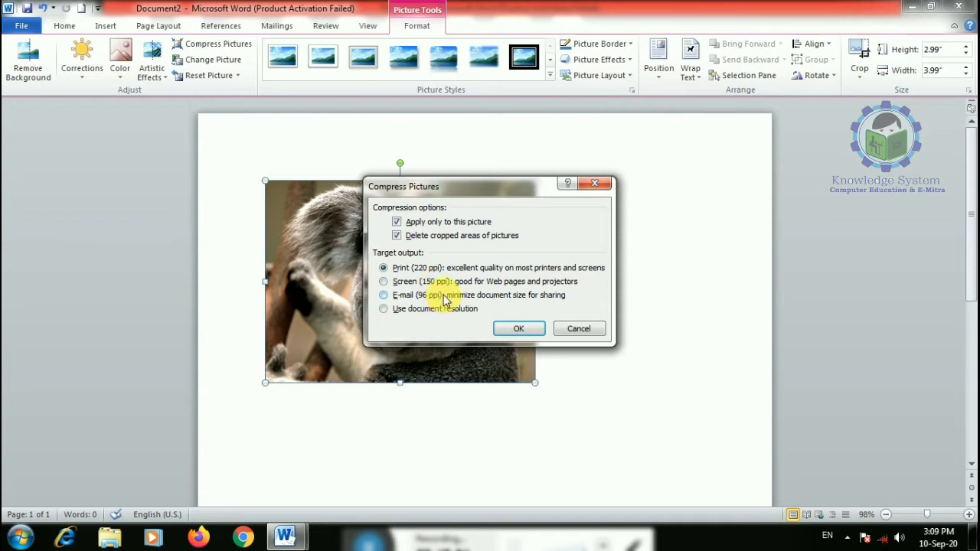
- Compress the koala picture at E-mail (96 ppi), then recompress it using the document resolution
{"action": "left_click", "coordinate": [445, 298]}
{"action": "left_click", "coordinate": [519, 332]}
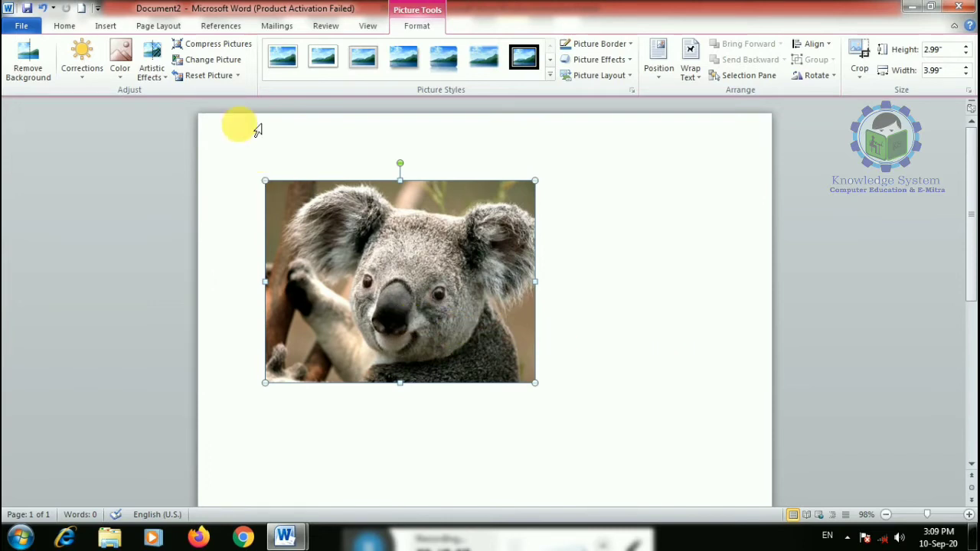
{"action": "left_click", "coordinate": [226, 43]}
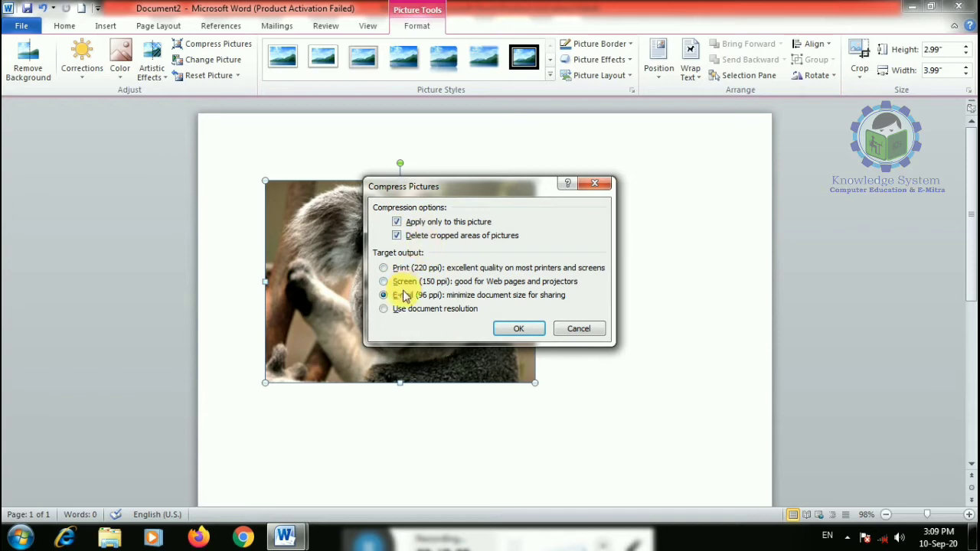
{"action": "left_click", "coordinate": [392, 309]}
{"action": "left_click", "coordinate": [522, 330]}
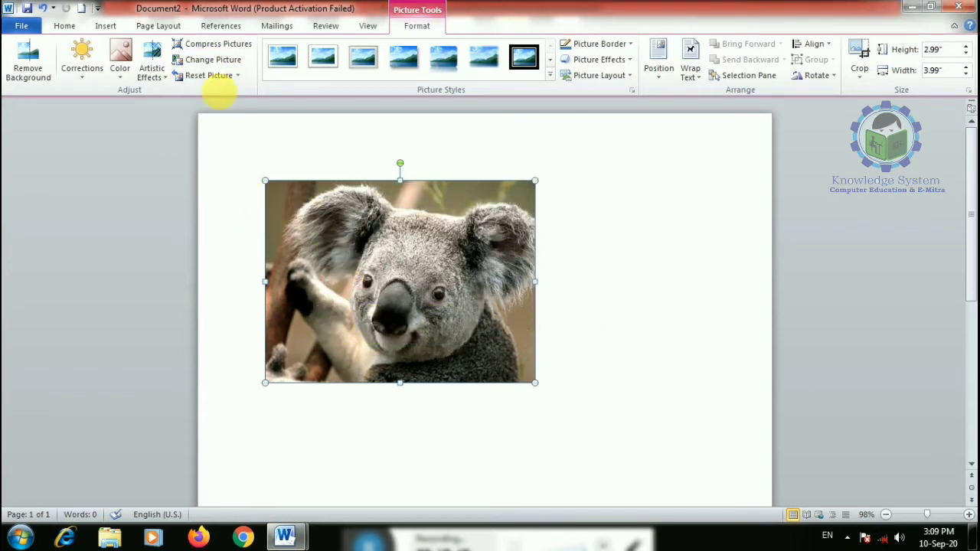
- Replace the koala with the Penguins sample picture and give it a blue colour tone
{"action": "left_click", "coordinate": [229, 65]}
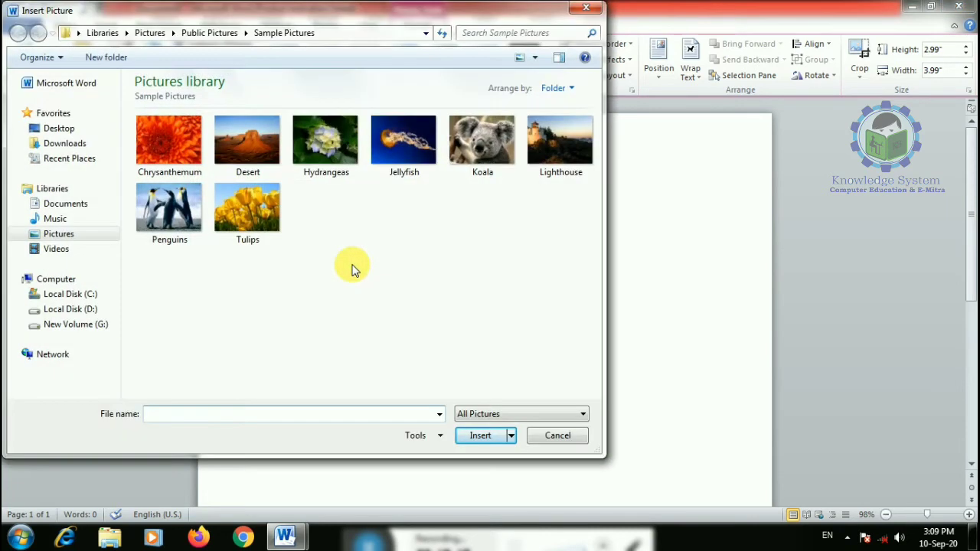
{"action": "double_click", "coordinate": [184, 222]}
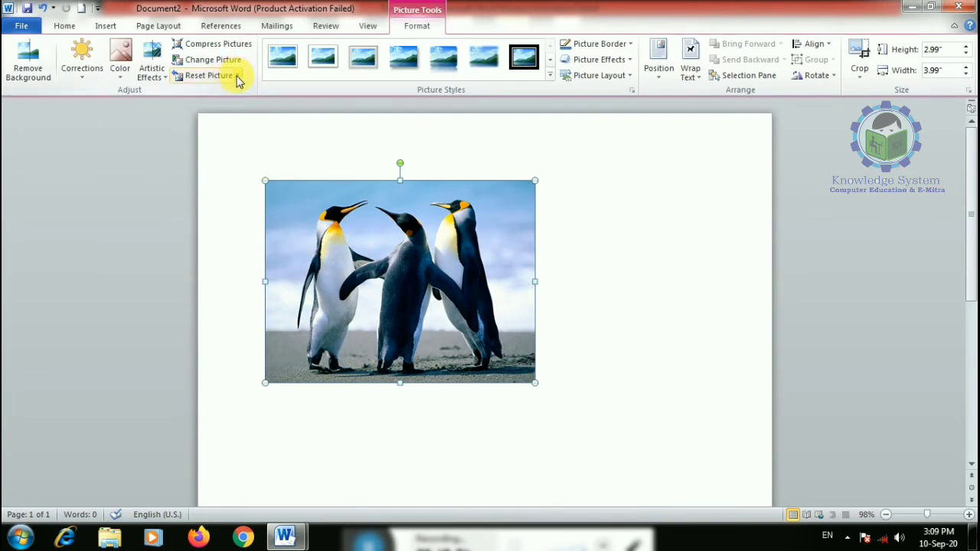
{"action": "left_click", "coordinate": [129, 70]}
{"action": "left_click", "coordinate": [204, 170]}
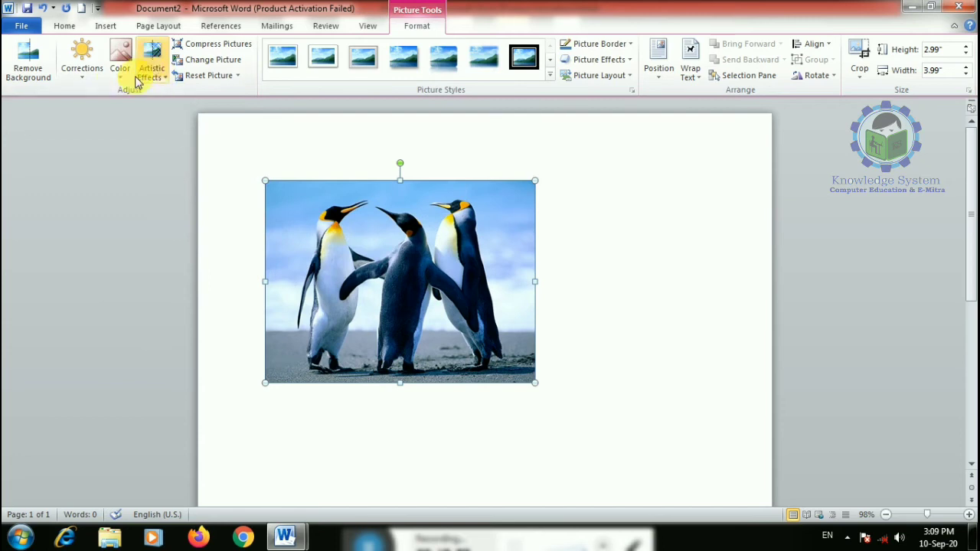
- Preview brightness corrections and Remove Background on the penguins, then deselect the picture
{"action": "left_click", "coordinate": [84, 77]}
{"action": "left_click", "coordinate": [160, 87]}
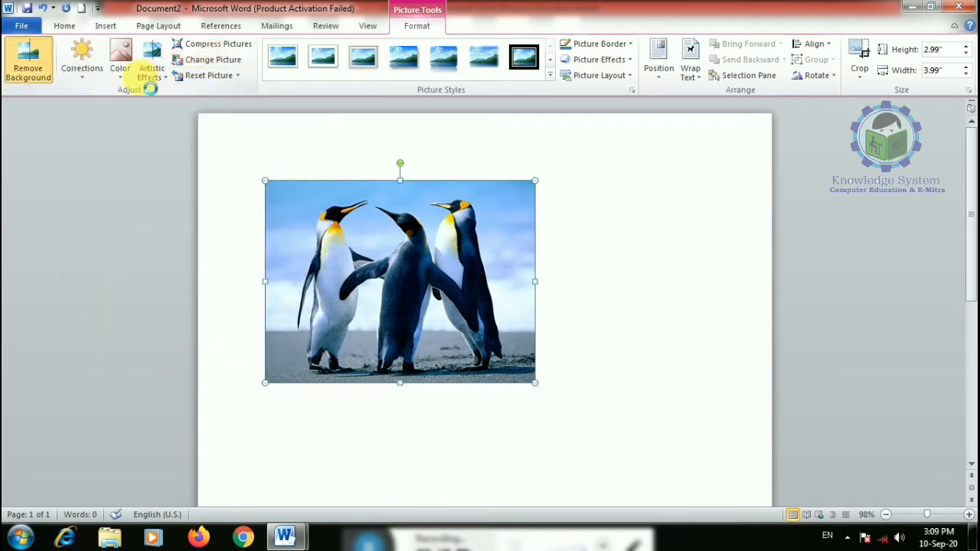
{"action": "left_click", "coordinate": [189, 60]}
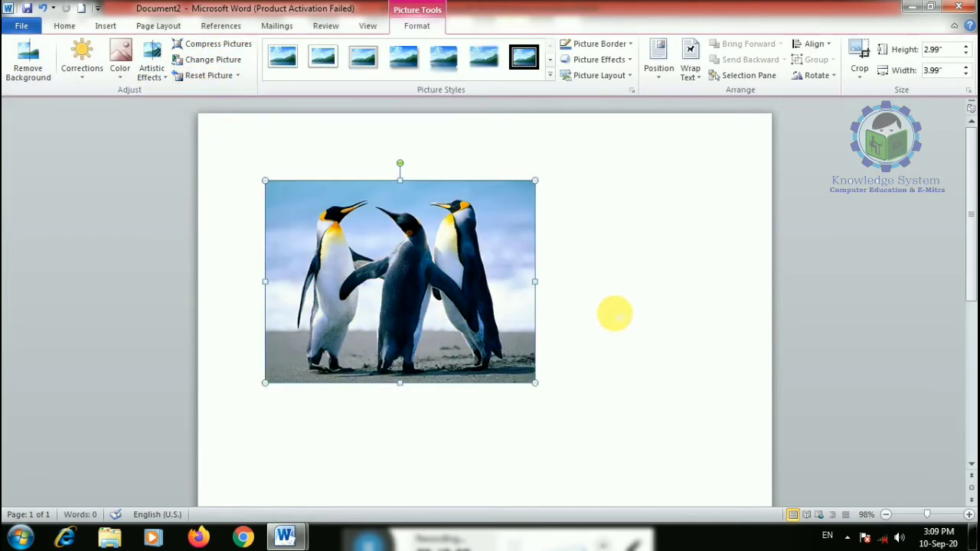
{"action": "left_click", "coordinate": [613, 306]}
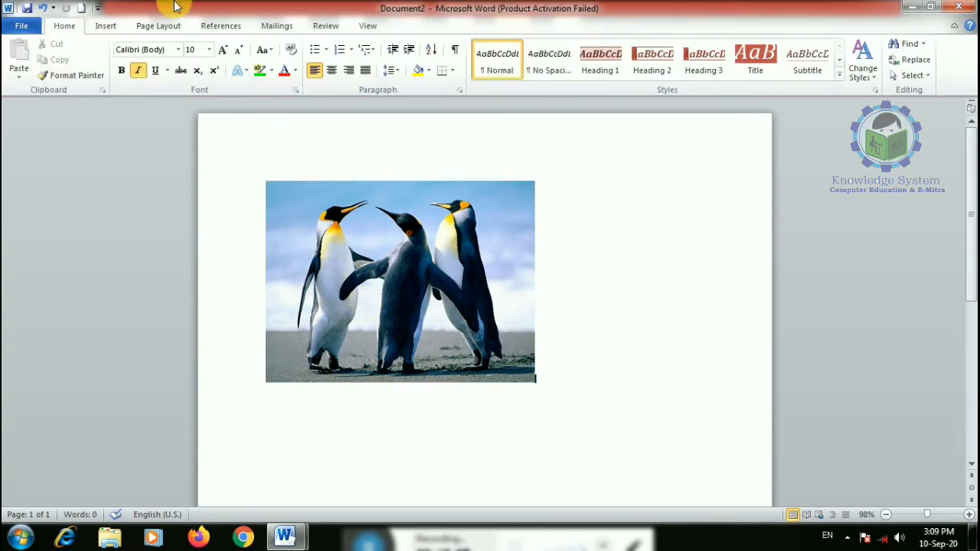
{"action": "left_click", "coordinate": [105, 25]}
{"action": "left_click", "coordinate": [154, 69]}
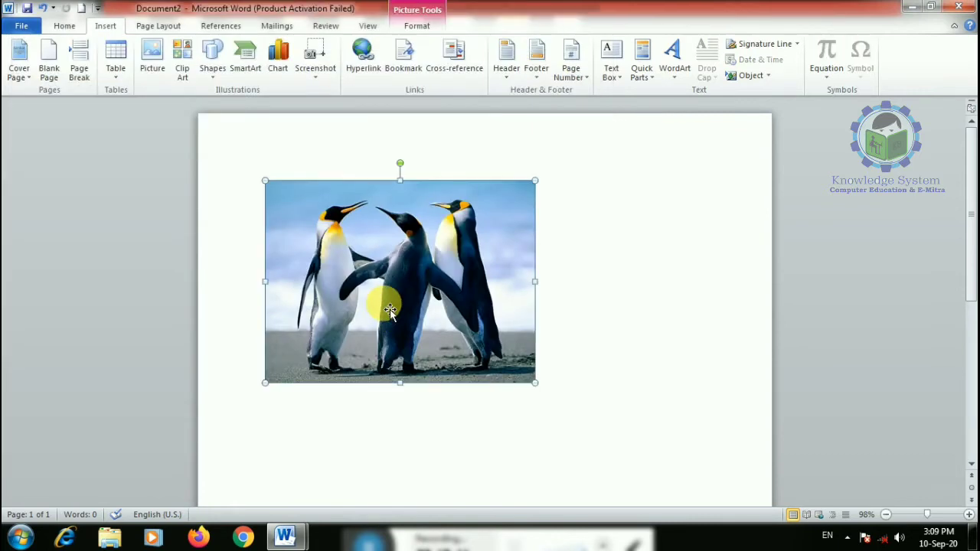
- Undo the penguins picture and insert space shuttle clip art from a travel search
{"action": "key", "text": "ctrl+z"}
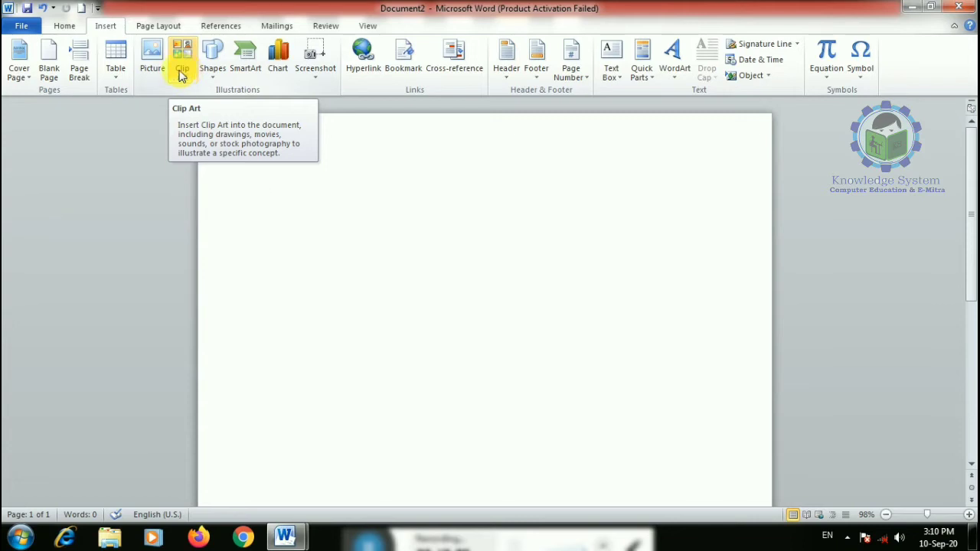
{"action": "left_click", "coordinate": [180, 60]}
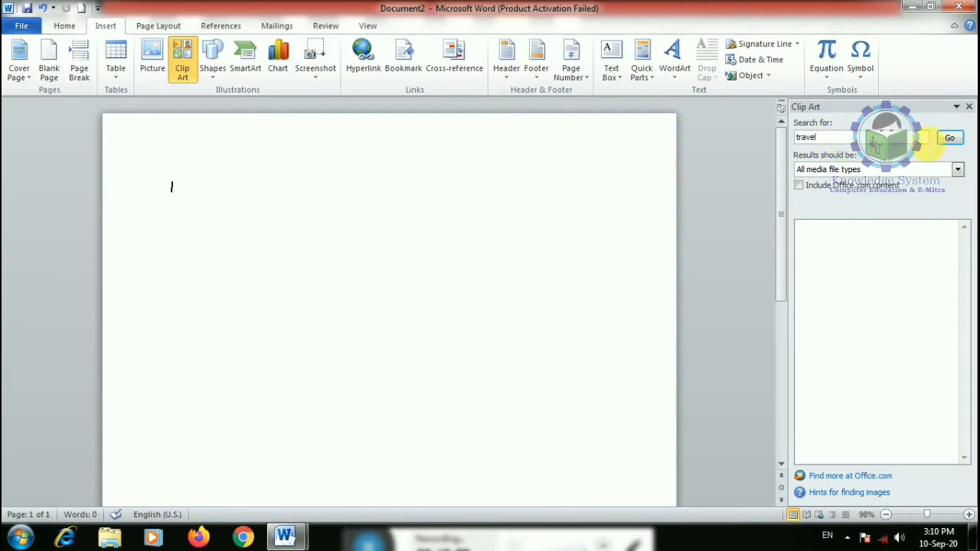
{"action": "left_click", "coordinate": [951, 138]}
{"action": "left_click", "coordinate": [835, 261]}
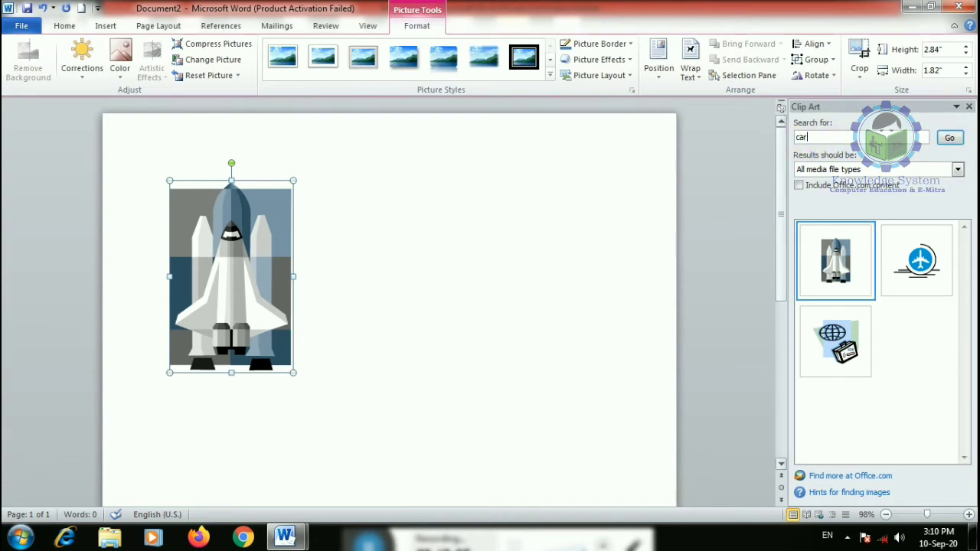
- Insert green race car clip art, then cow, rabbit and tiger clip art from an animal search
{"action": "type", "text": "car"}
{"action": "left_click", "coordinate": [947, 137]}
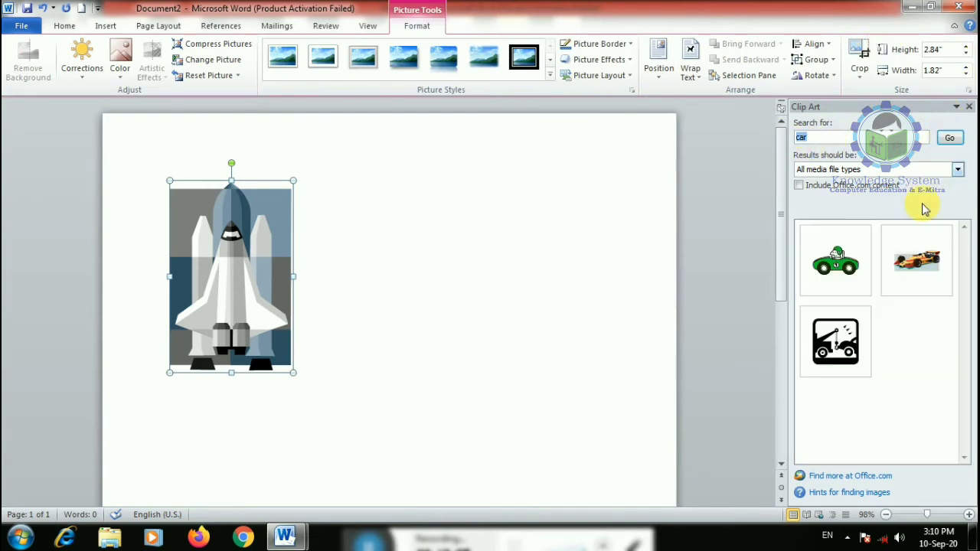
{"action": "left_click", "coordinate": [847, 284]}
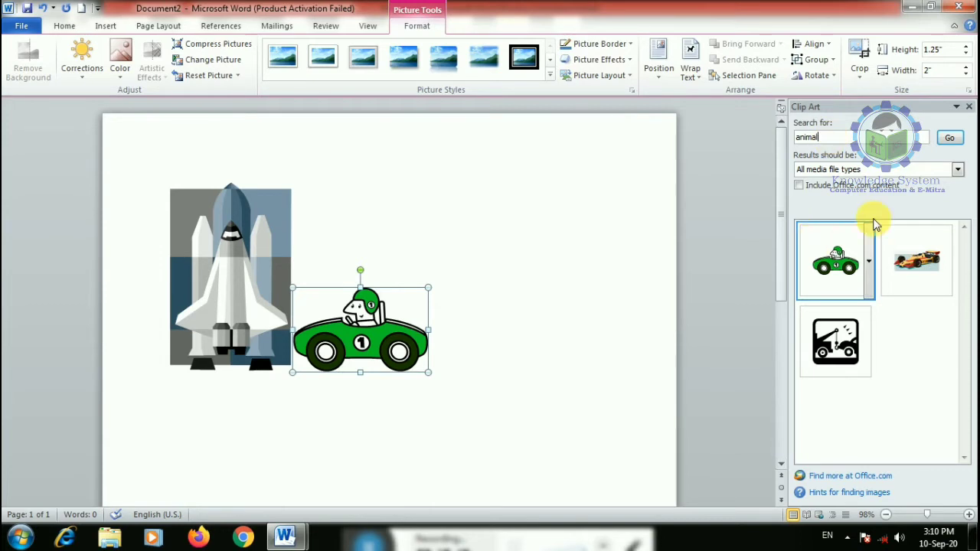
{"action": "left_click", "coordinate": [950, 137]}
{"action": "left_click", "coordinate": [856, 274]}
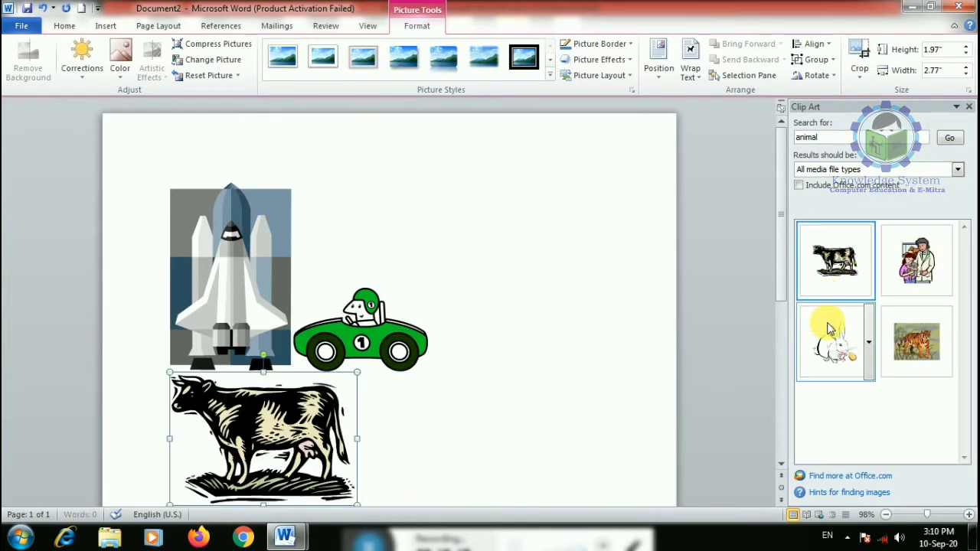
{"action": "left_click", "coordinate": [833, 341]}
{"action": "left_click", "coordinate": [916, 341]}
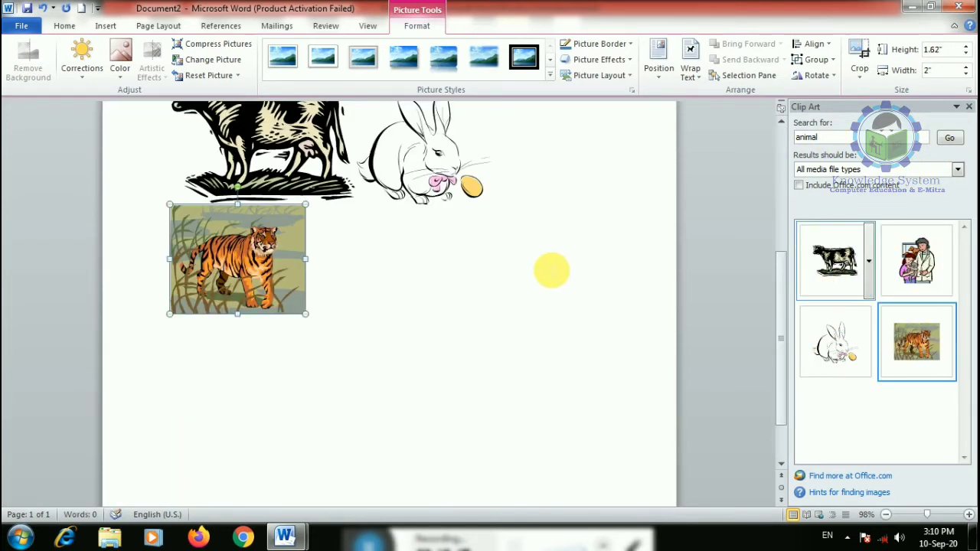
{"action": "left_click", "coordinate": [850, 477]}
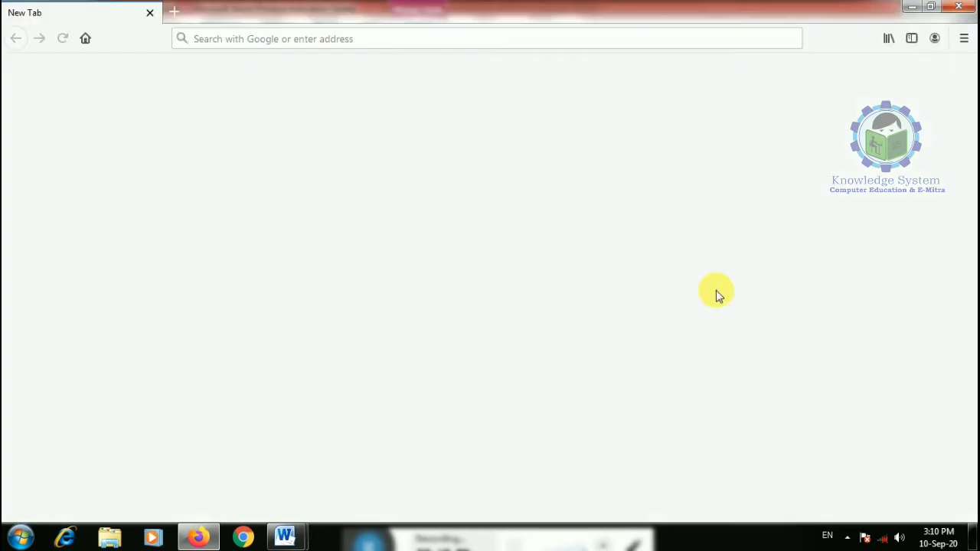
{"action": "left_click", "coordinate": [967, 9]}
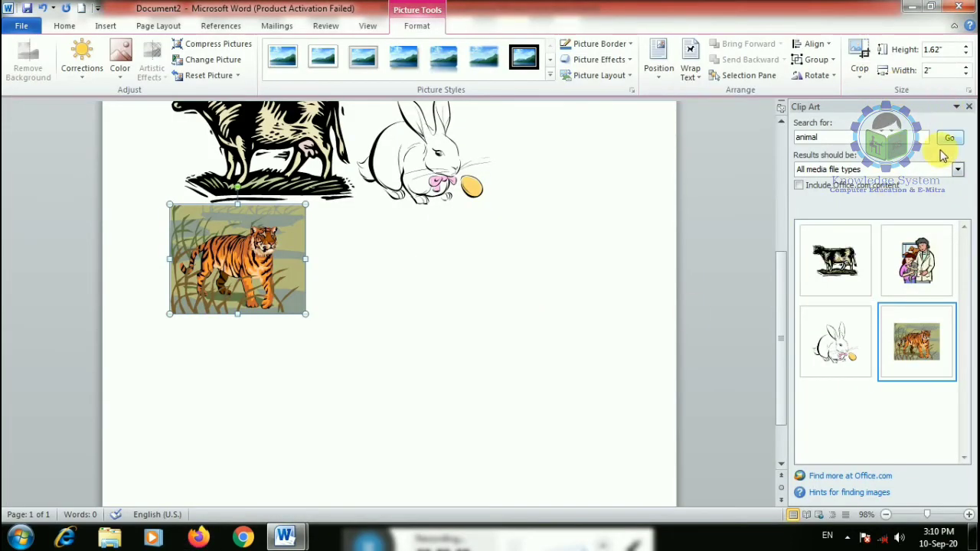
- Close the Clip Art pane and drag the tiger larger to about 4.05" by 3.28"
{"action": "left_click", "coordinate": [959, 170]}
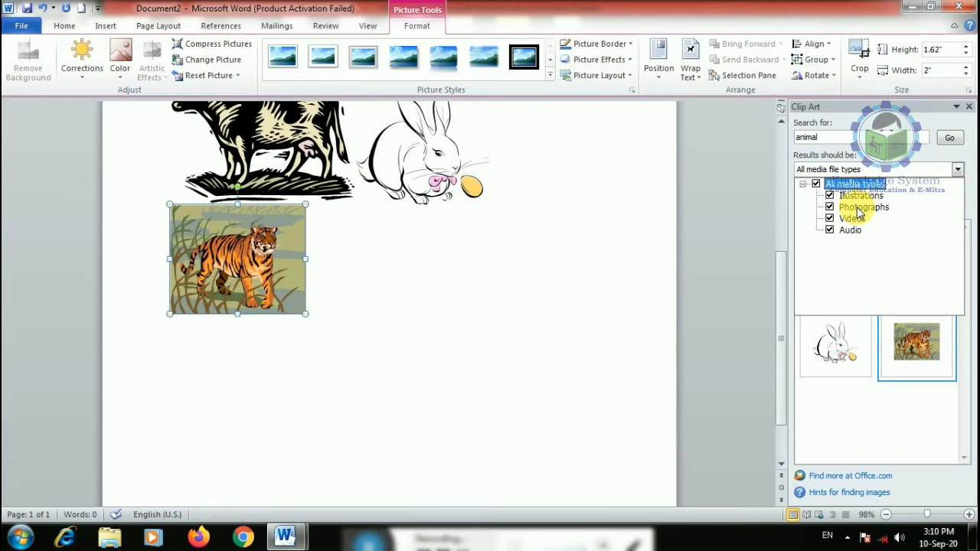
{"action": "left_click", "coordinate": [970, 107]}
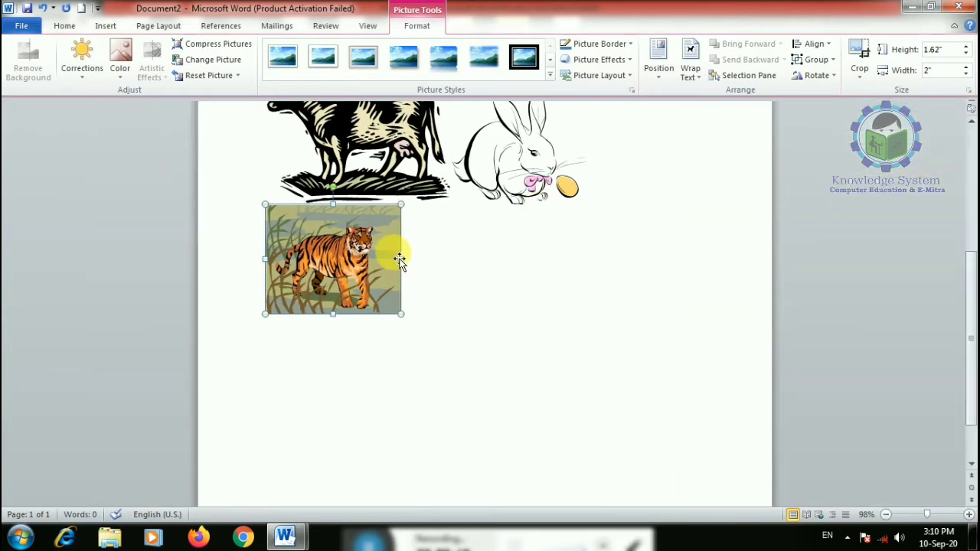
{"action": "scroll", "coordinate": [399, 261], "scroll_direction": "up", "scroll_amount": 3}
{"action": "scroll", "coordinate": [363, 324], "scroll_direction": "down", "scroll_amount": 4}
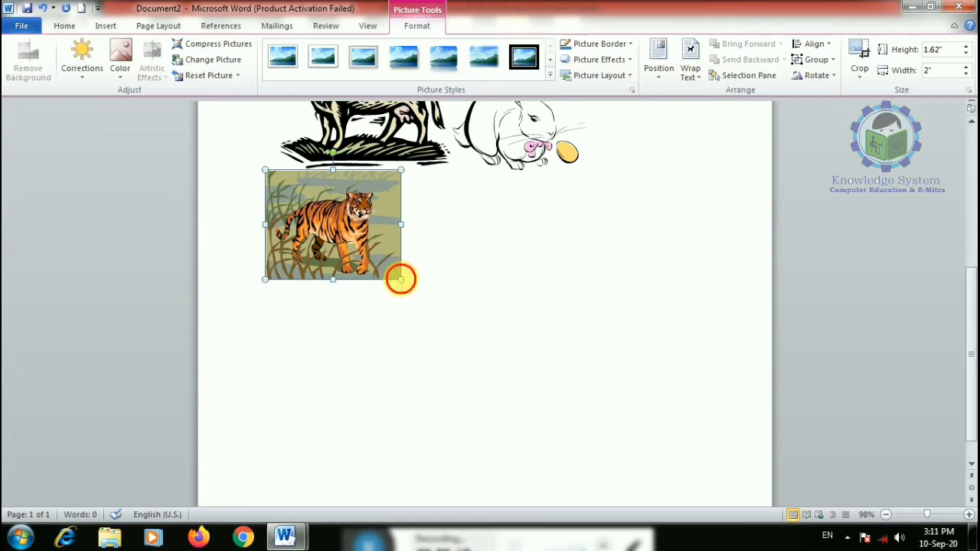
{"action": "left_click_drag", "start_coordinate": [400, 279], "coordinate": [541, 393]}
{"action": "scroll", "coordinate": [451, 318], "scroll_direction": "up", "scroll_amount": 1}
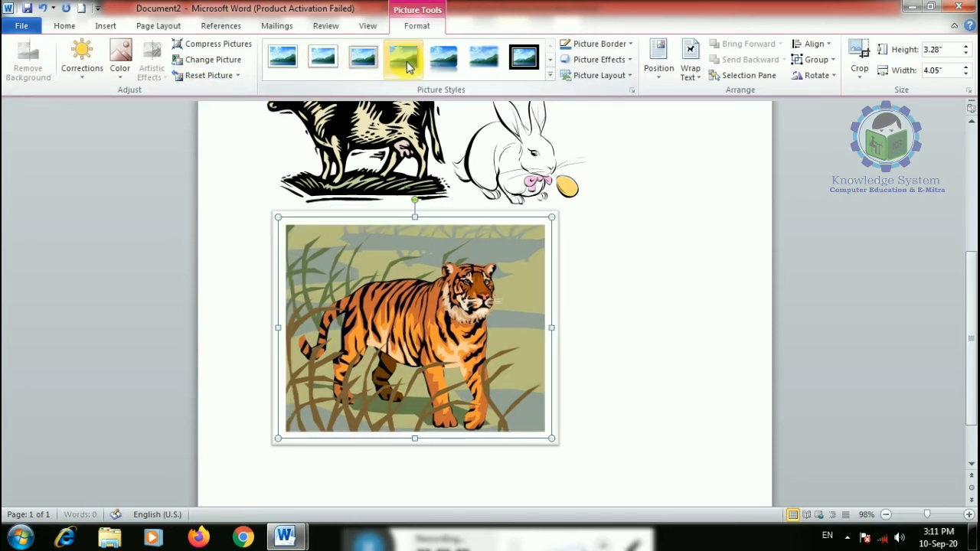
- Apply an oval metal frame picture style to the tiger
{"action": "left_click", "coordinate": [549, 74]}
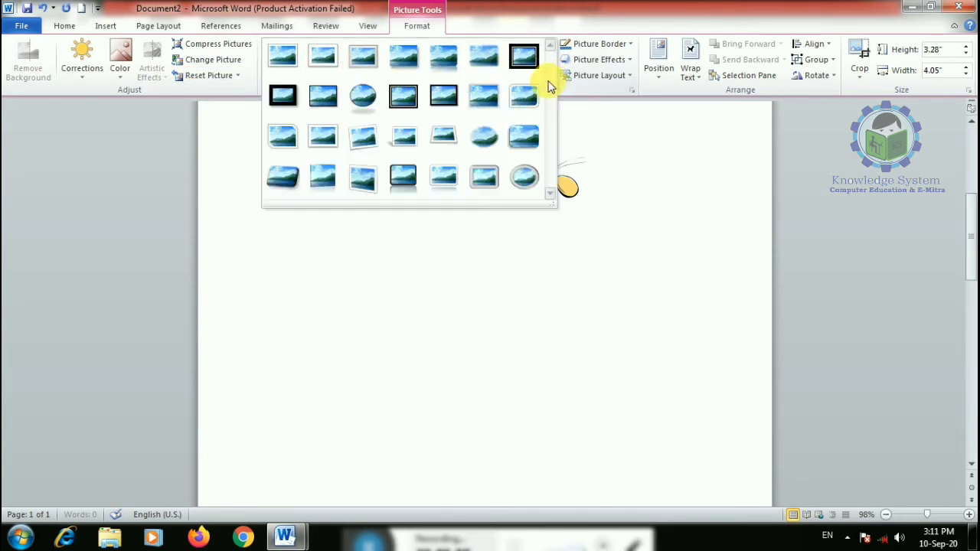
{"action": "left_click", "coordinate": [524, 177]}
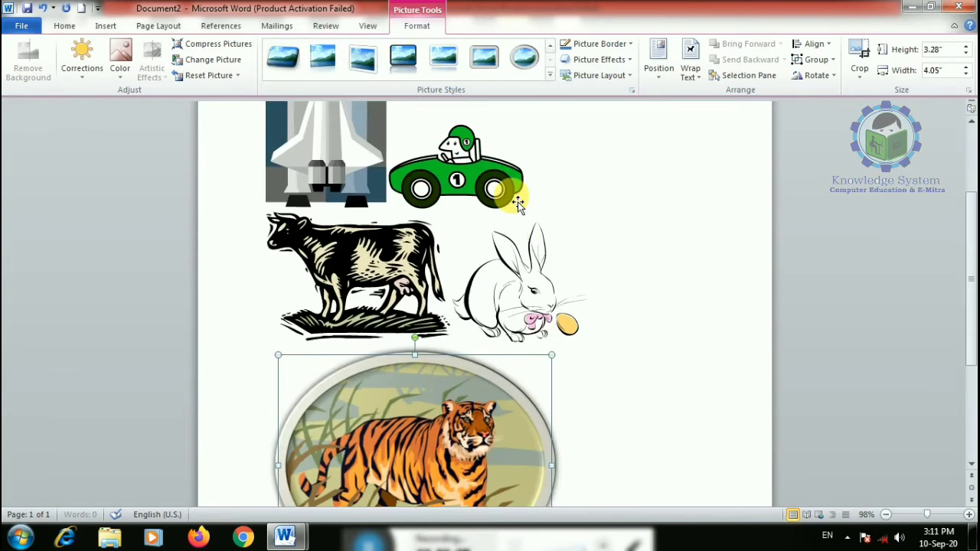
{"action": "scroll", "coordinate": [518, 203], "scroll_direction": "down", "scroll_amount": 3}
{"action": "left_click", "coordinate": [512, 189]}
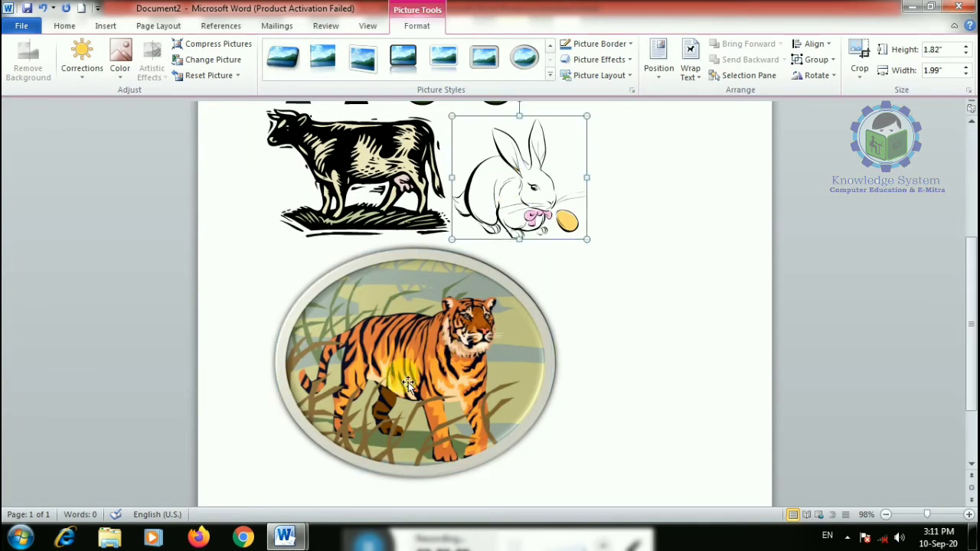
{"action": "scroll", "coordinate": [408, 382], "scroll_direction": "down", "scroll_amount": 3}
{"action": "left_click", "coordinate": [426, 294]}
- Give the tiger a yellow border and a Parallel 3-D rotation
{"action": "left_click", "coordinate": [595, 44]}
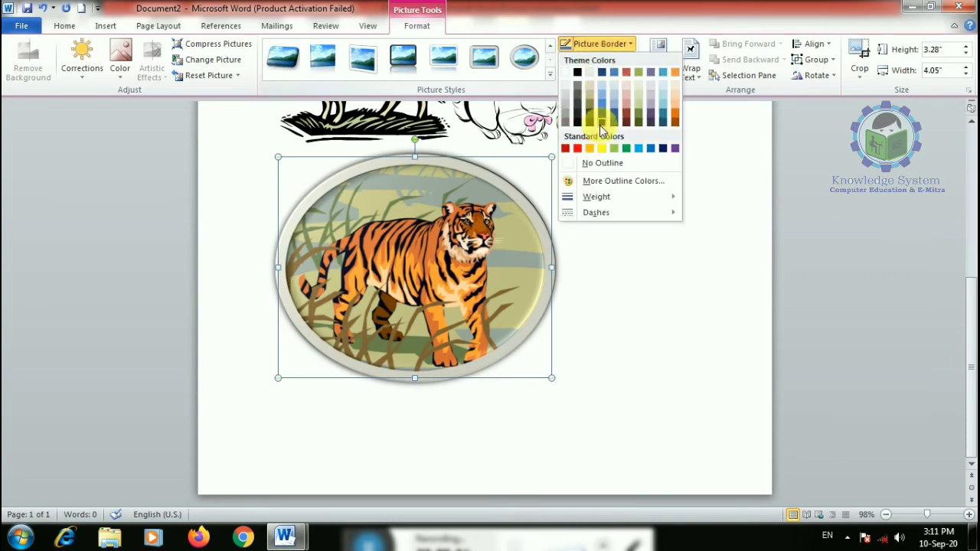
{"action": "left_click", "coordinate": [600, 148]}
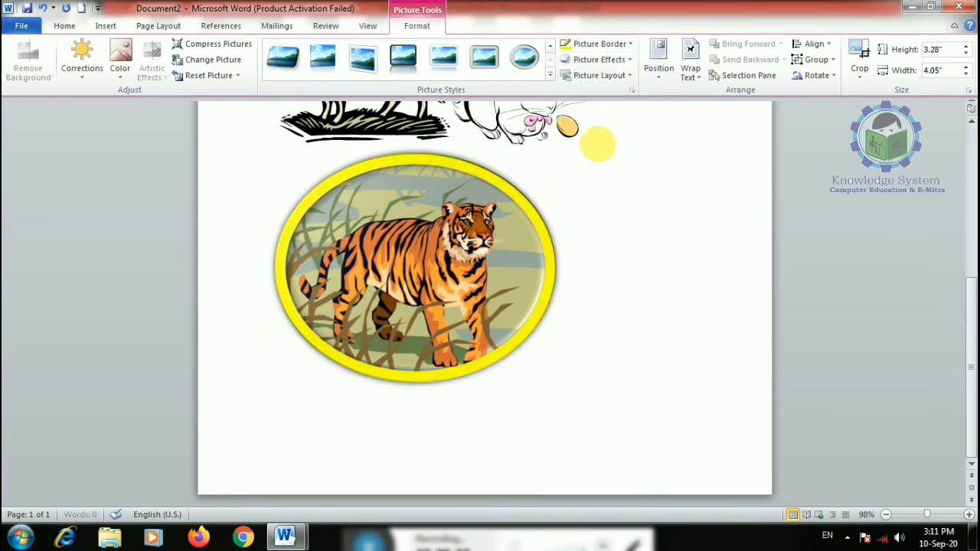
{"action": "left_click", "coordinate": [599, 60]}
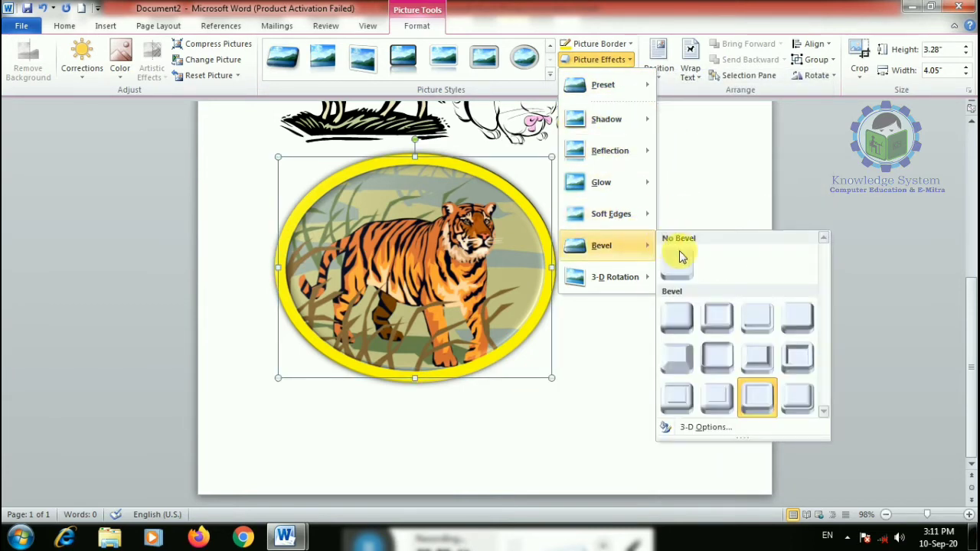
{"action": "mouse_move", "coordinate": [622, 285]}
{"action": "left_click", "coordinate": [703, 247]}
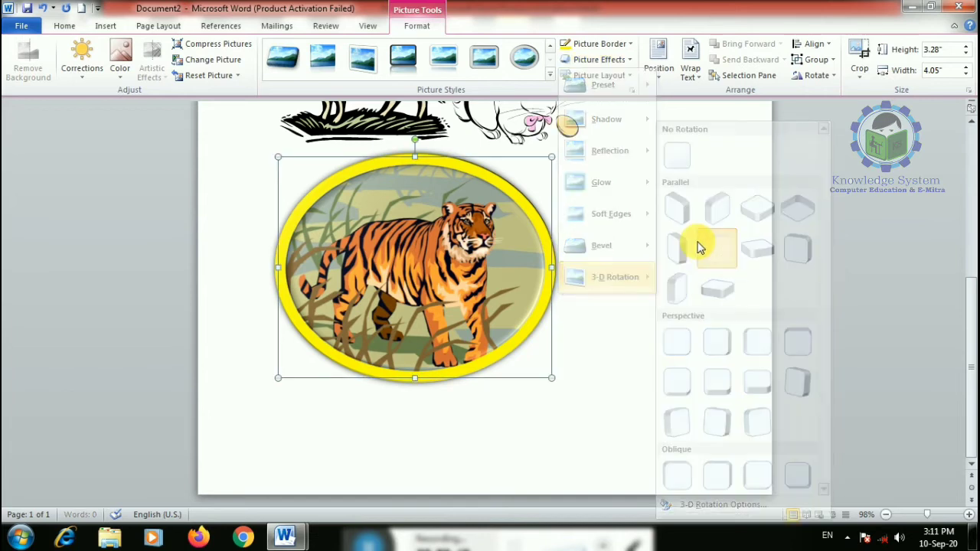
- Try a captioned picture layout on the tiger, then undo it
{"action": "left_click", "coordinate": [605, 77]}
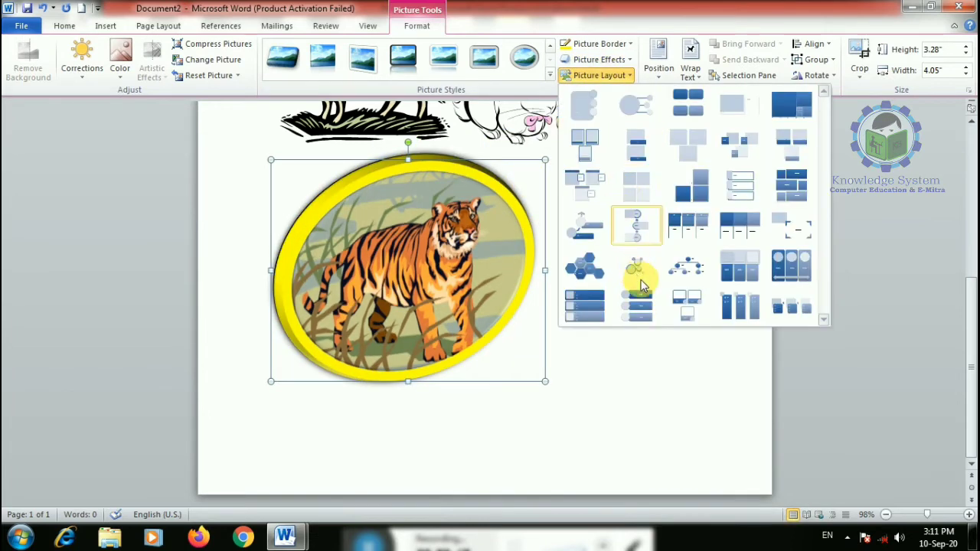
{"action": "left_click", "coordinate": [694, 304]}
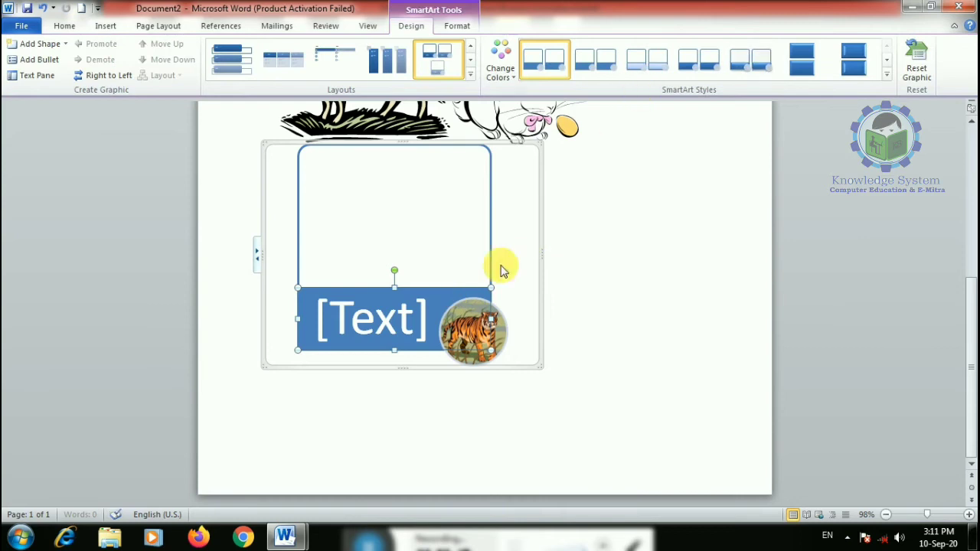
{"action": "key", "text": "ctrl+z"}
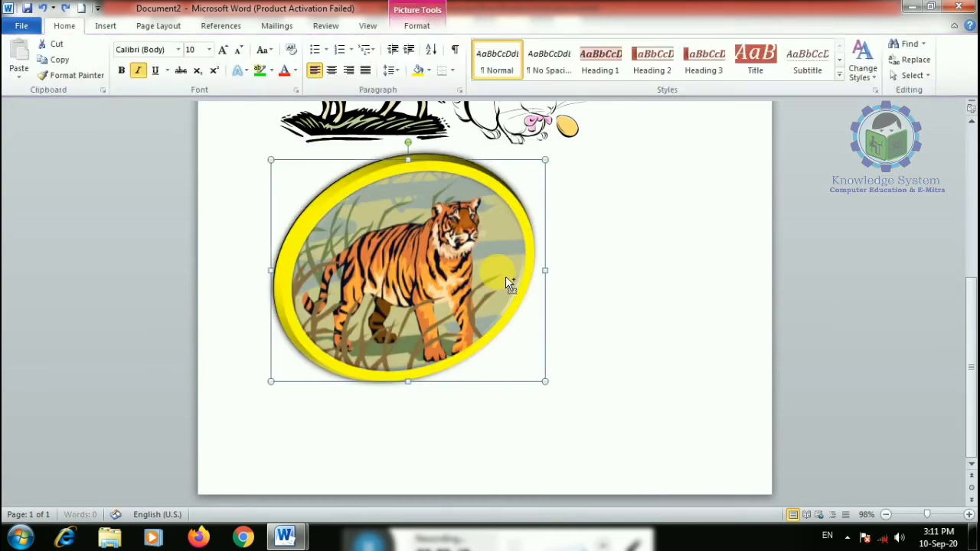
- Delete the tiger, space shuttle, cow and rabbit pictures
{"action": "key", "text": "Delete"}
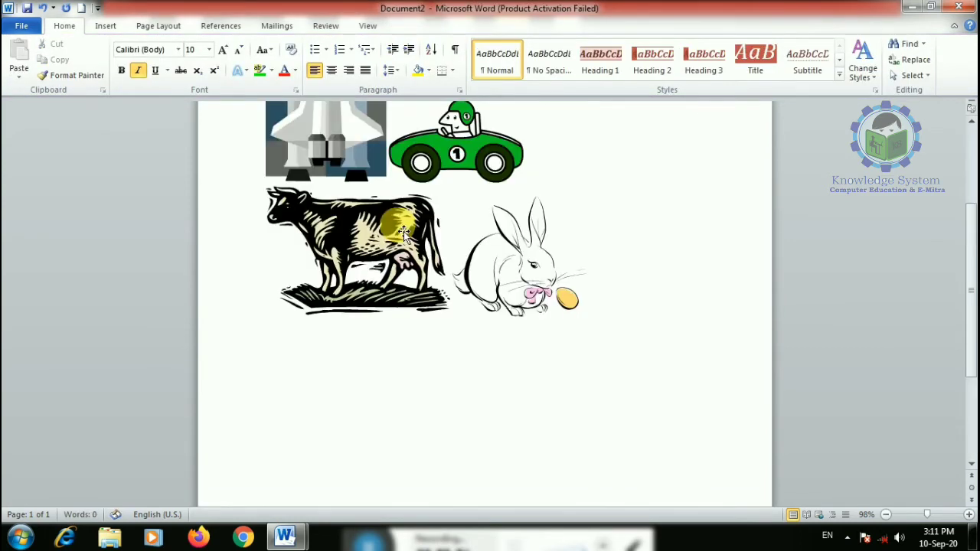
{"action": "left_click", "coordinate": [340, 234]}
{"action": "key", "text": "Delete"}
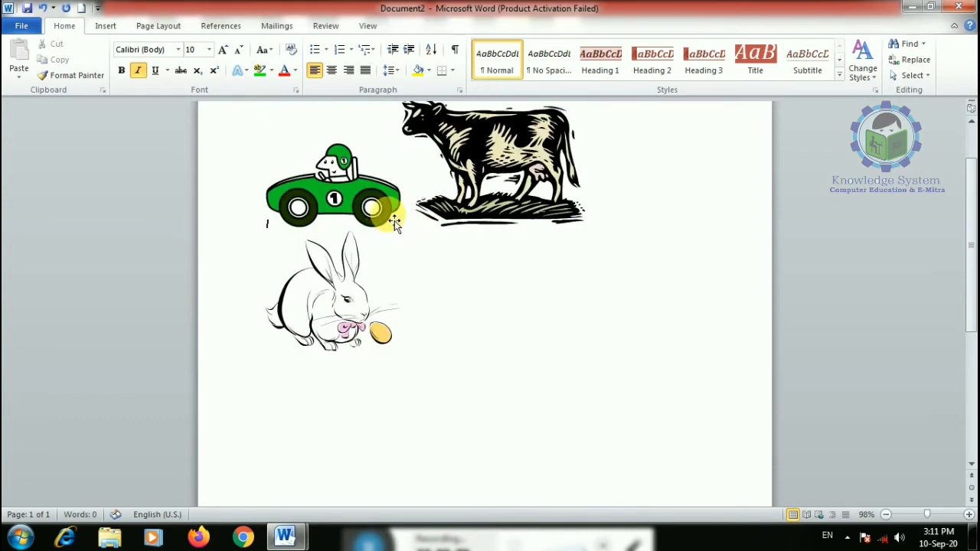
{"action": "left_click", "coordinate": [406, 218]}
{"action": "key", "text": "Delete"}
{"action": "left_click", "coordinate": [470, 191]}
{"action": "key", "text": "Delete"}
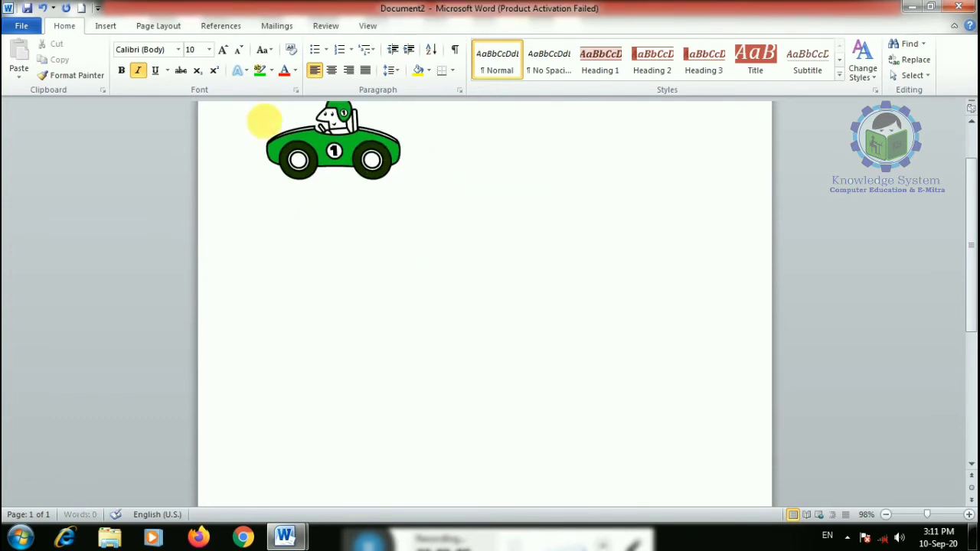
{"action": "left_click", "coordinate": [106, 26]}
- Enlarge the green race car by dragging its corner handle, then scale it back to a moderate size
{"action": "left_click", "coordinate": [337, 153]}
{"action": "scroll", "coordinate": [396, 280], "scroll_direction": "up", "scroll_amount": 2}
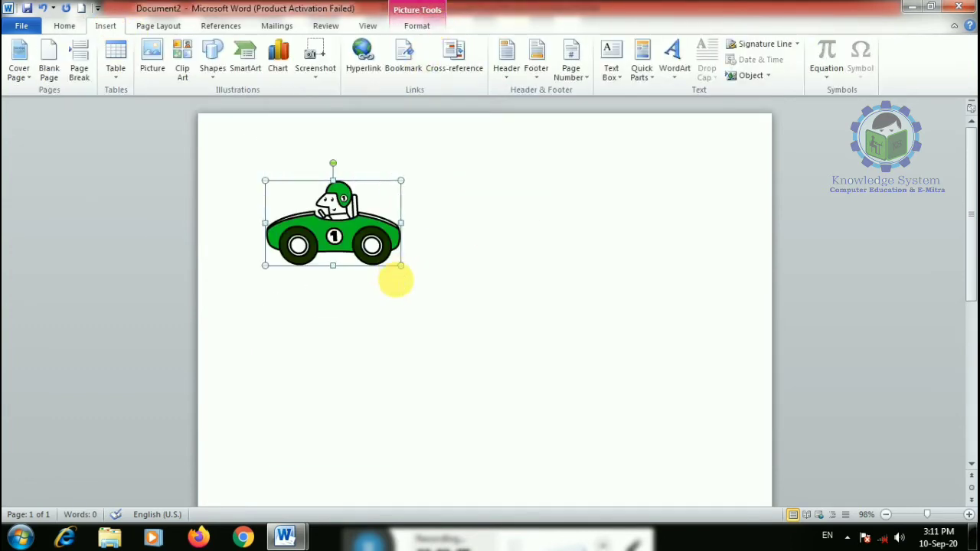
{"action": "left_click_drag", "start_coordinate": [400, 268], "coordinate": [645, 418]}
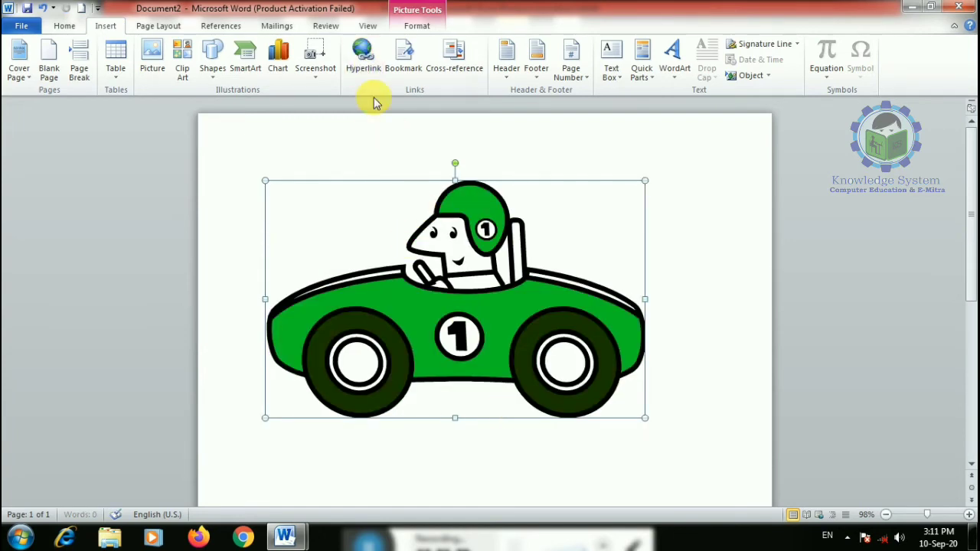
{"action": "left_click", "coordinate": [417, 25]}
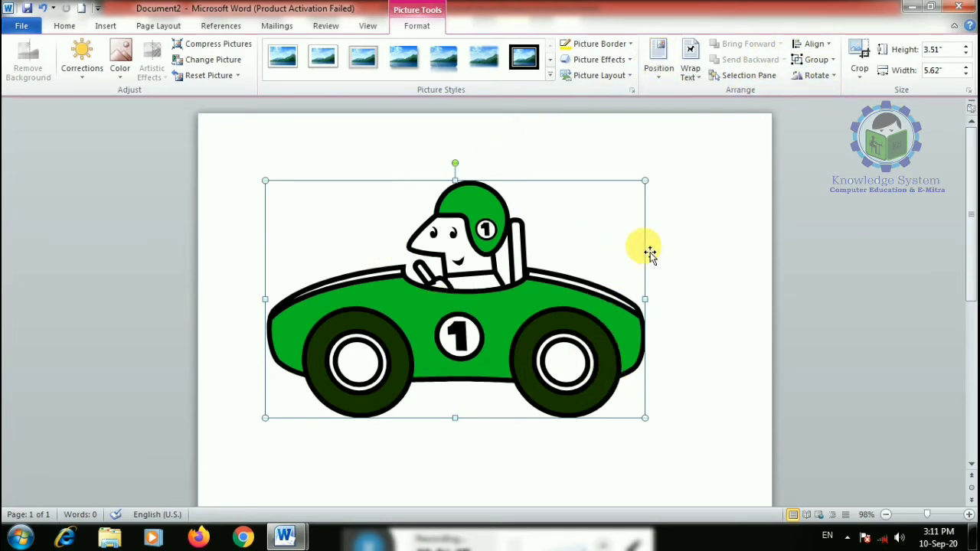
{"action": "left_click_drag", "start_coordinate": [551, 324], "coordinate": [531, 344]}
{"action": "left_click_drag", "start_coordinate": [648, 424], "coordinate": [530, 346]}
{"action": "left_click", "coordinate": [106, 26]}
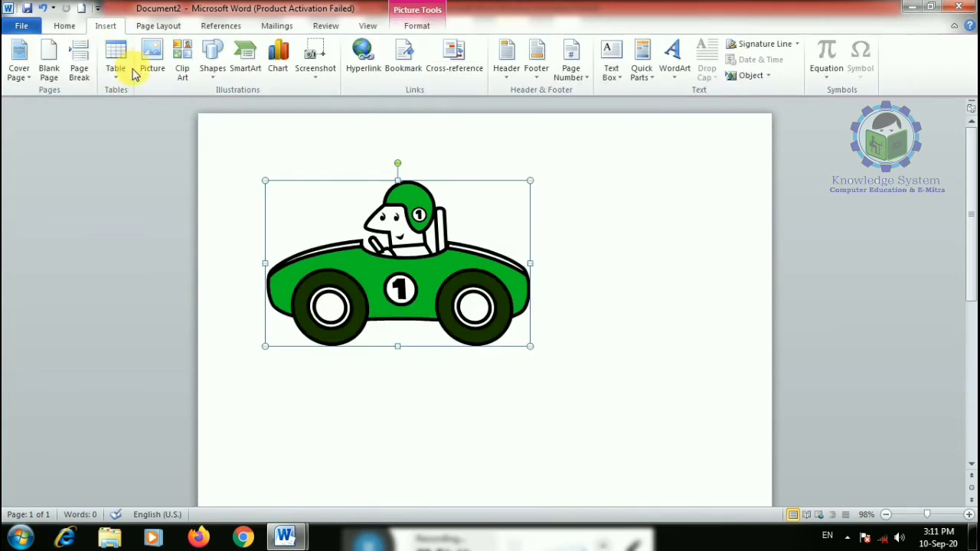
- Insert cow clip art, set it In Front of Text and drag it around the car
{"action": "left_click", "coordinate": [183, 65]}
{"action": "left_click", "coordinate": [833, 256]}
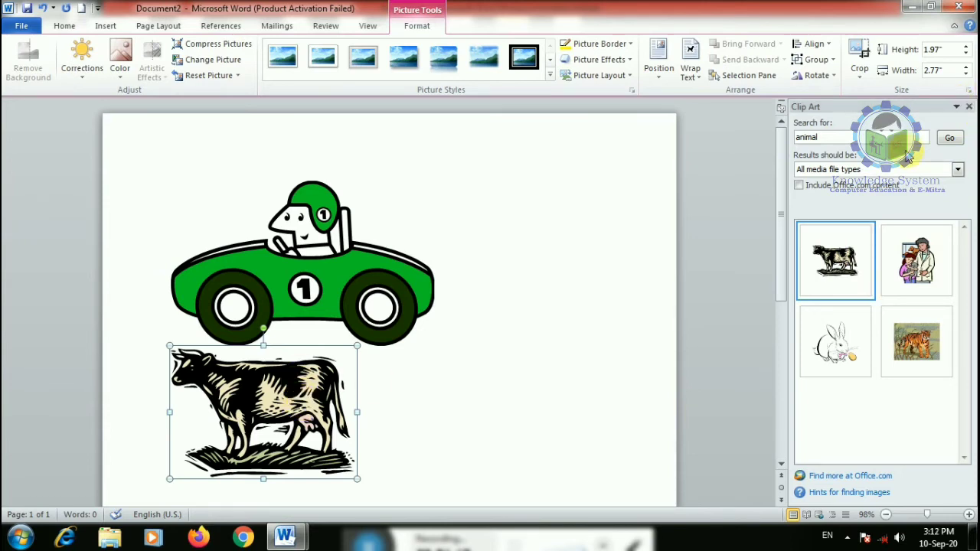
{"action": "left_click", "coordinate": [969, 109]}
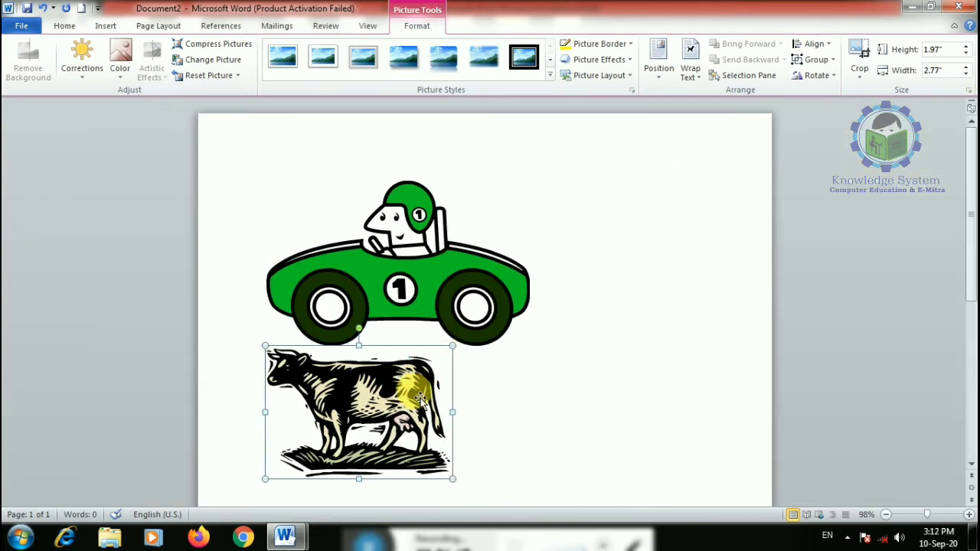
{"action": "left_click_drag", "start_coordinate": [409, 390], "coordinate": [396, 412]}
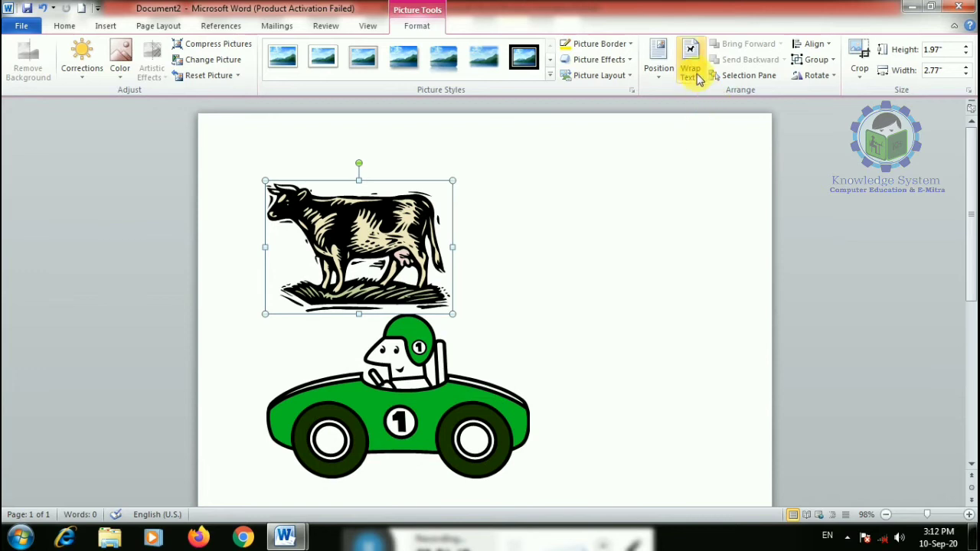
{"action": "left_click", "coordinate": [659, 73]}
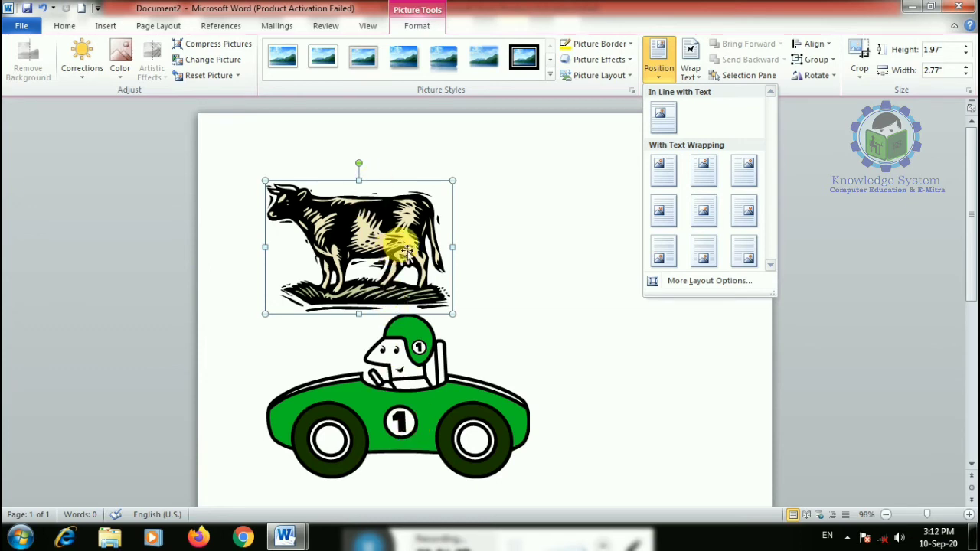
{"action": "left_click", "coordinate": [491, 242]}
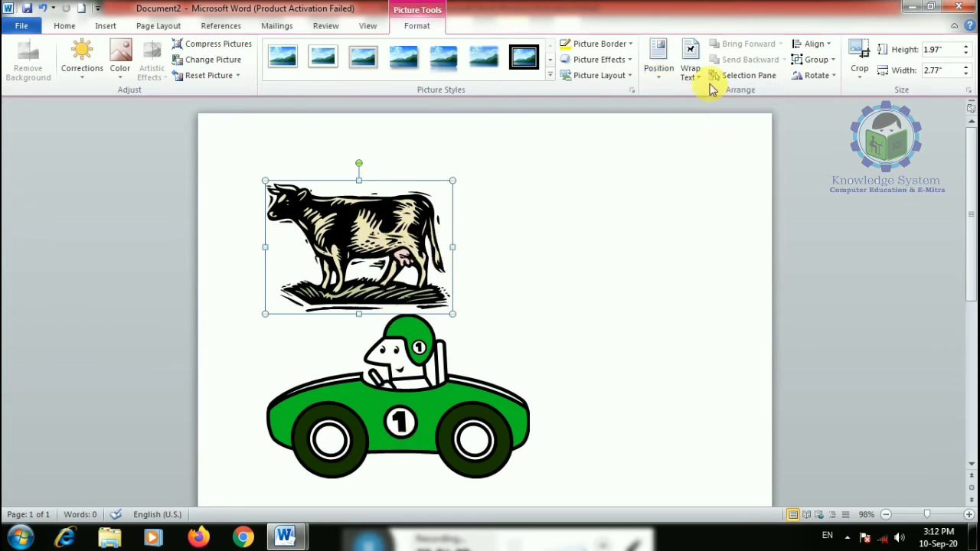
{"action": "left_click", "coordinate": [690, 71]}
{"action": "left_click", "coordinate": [724, 199]}
{"action": "left_click_drag", "start_coordinate": [398, 238], "coordinate": [384, 199]}
{"action": "left_click_drag", "start_coordinate": [386, 208], "coordinate": [557, 220]}
{"action": "left_click_drag", "start_coordinate": [546, 179], "coordinate": [591, 269]}
- Delete the cow and position the race car in the middle centre of the page
{"action": "key", "text": "Delete"}
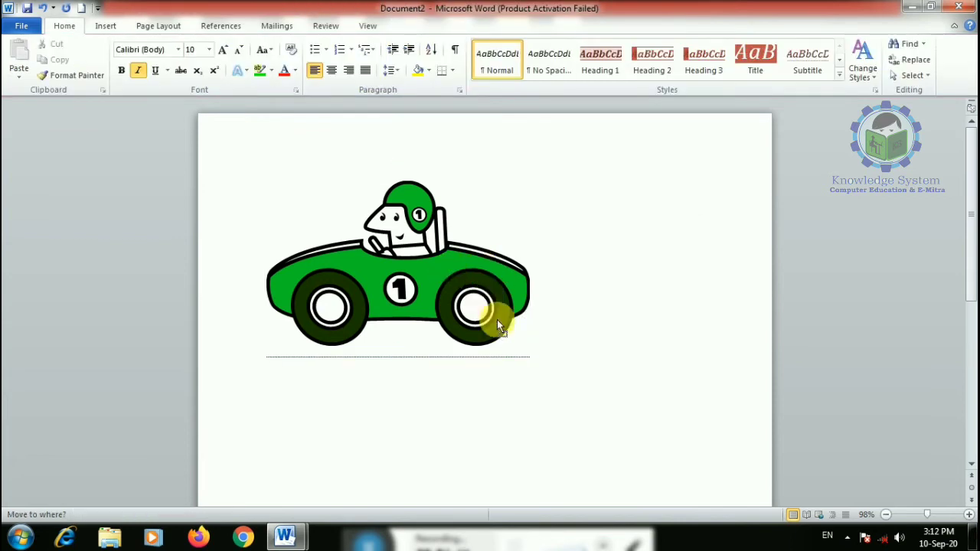
{"action": "left_click", "coordinate": [454, 253]}
{"action": "left_click", "coordinate": [415, 26]}
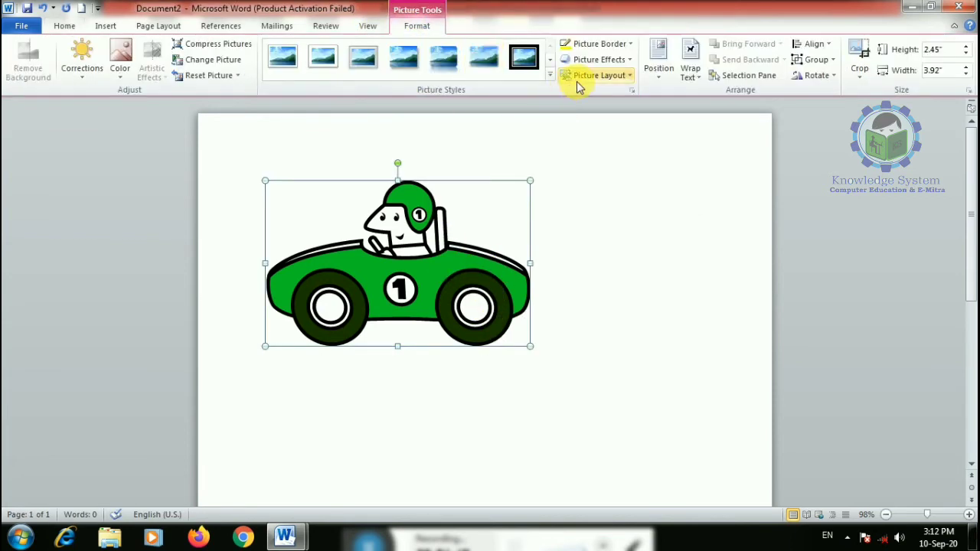
{"action": "left_click", "coordinate": [655, 77]}
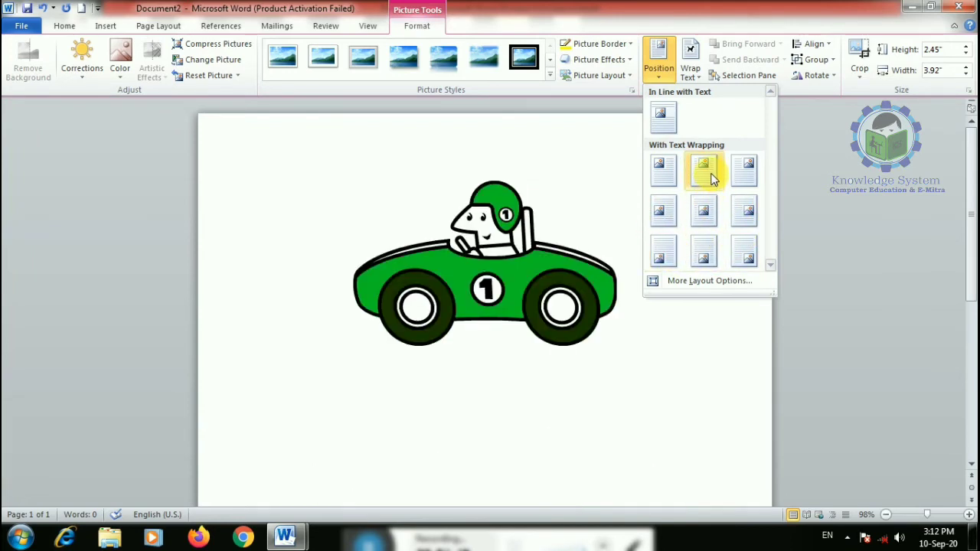
{"action": "left_click", "coordinate": [704, 212]}
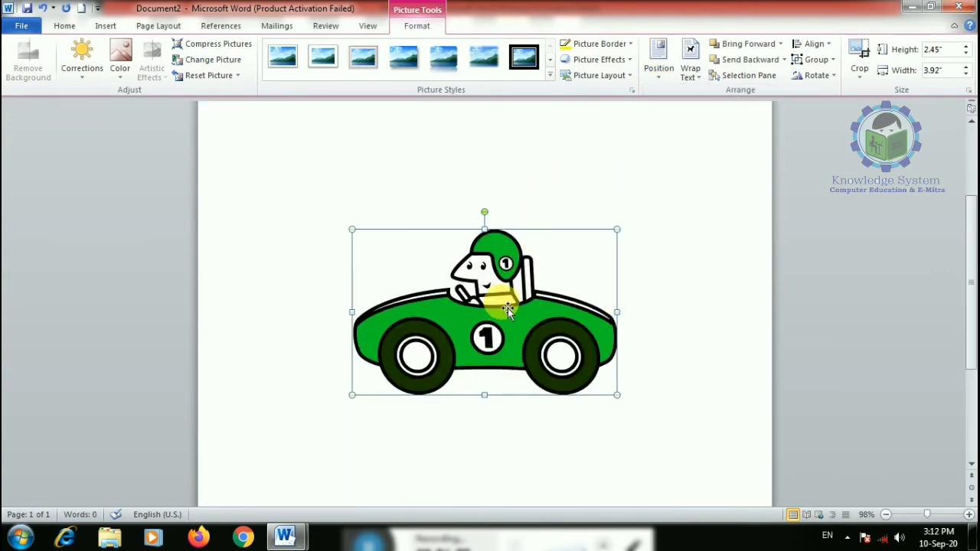
- Delete the race car, insert the cow clip art from the animal search and crop it
{"action": "key", "text": "Delete"}
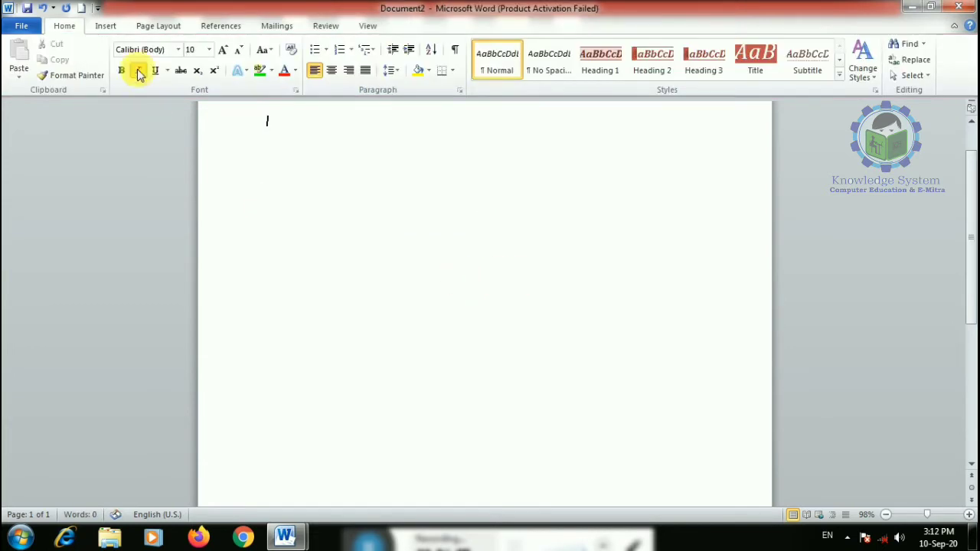
{"action": "left_click", "coordinate": [107, 27]}
{"action": "left_click", "coordinate": [183, 67]}
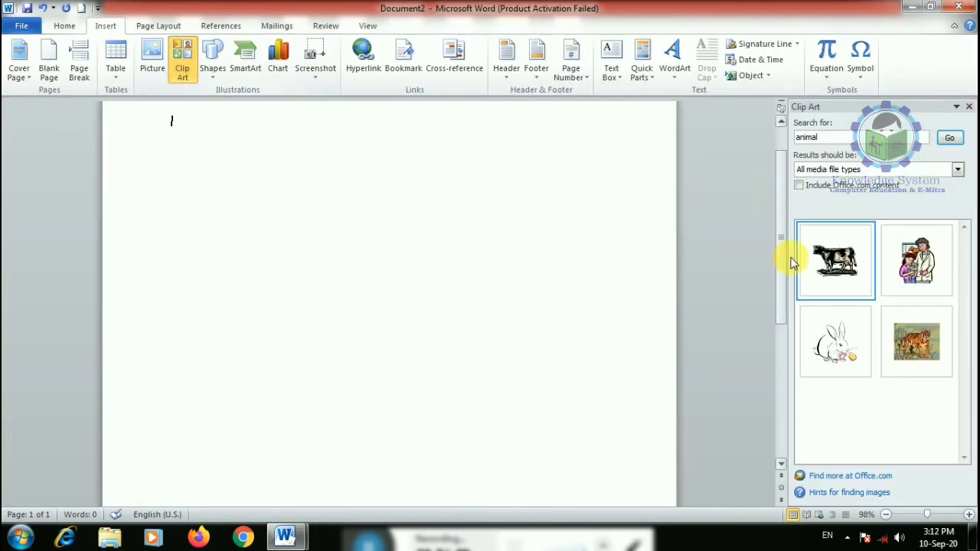
{"action": "left_click_drag", "start_coordinate": [833, 139], "coordinate": [784, 142]}
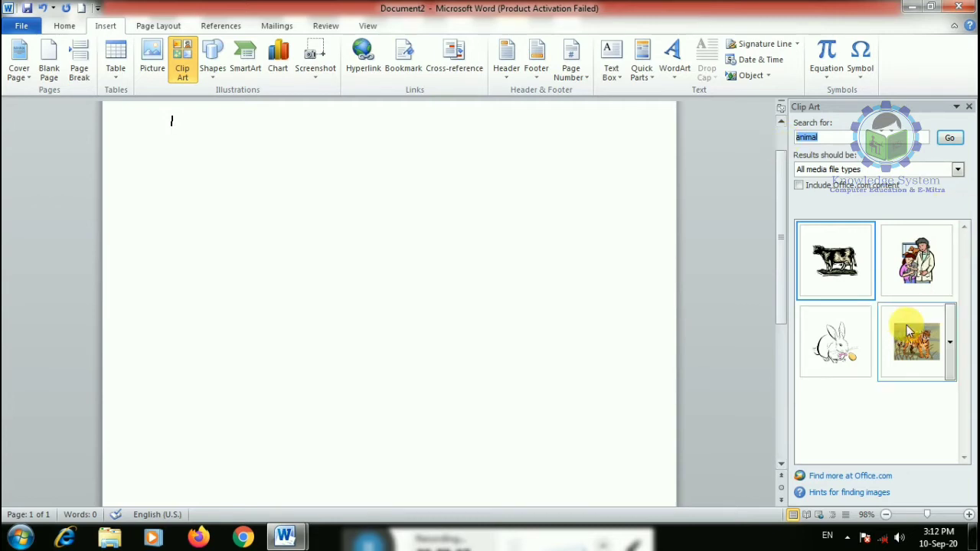
{"action": "left_click", "coordinate": [848, 283]}
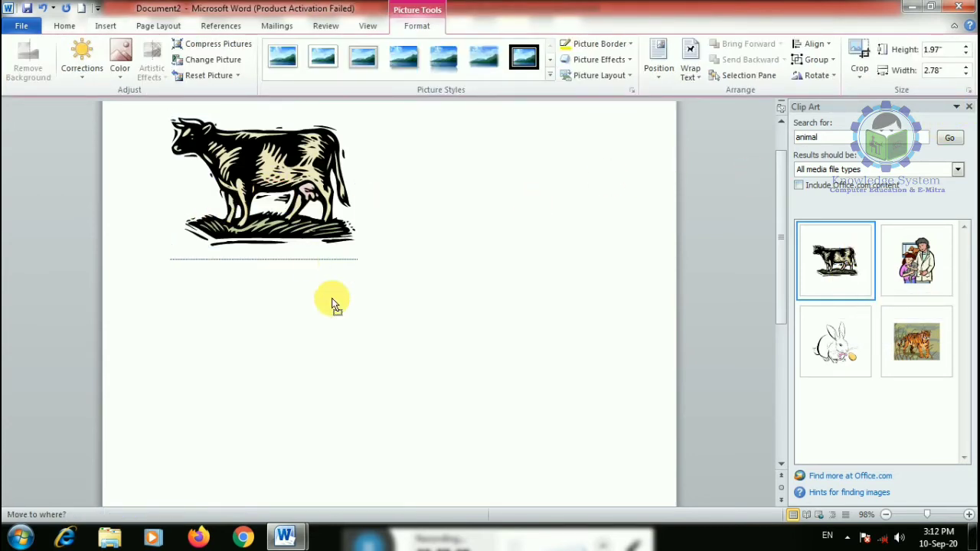
{"action": "left_click", "coordinate": [858, 61]}
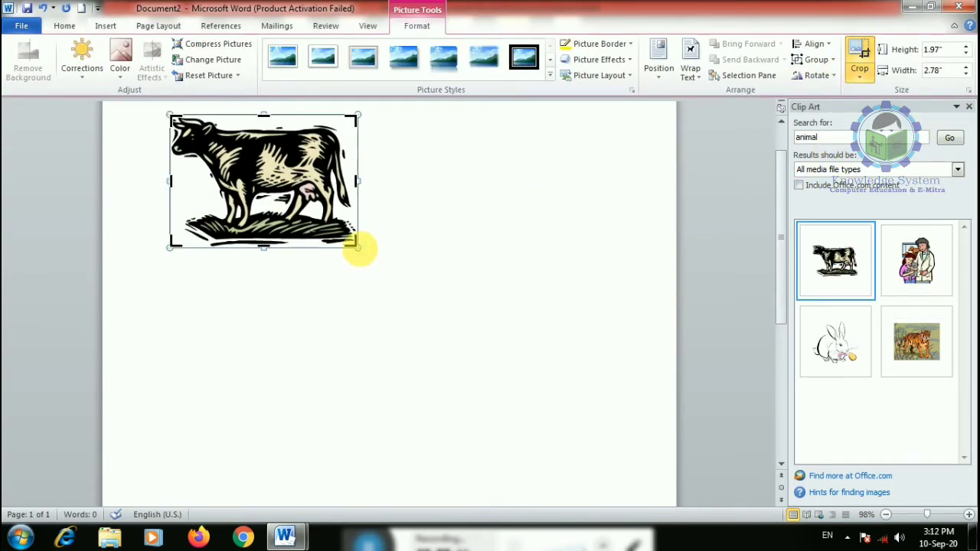
{"action": "left_click_drag", "start_coordinate": [354, 245], "coordinate": [346, 213]}
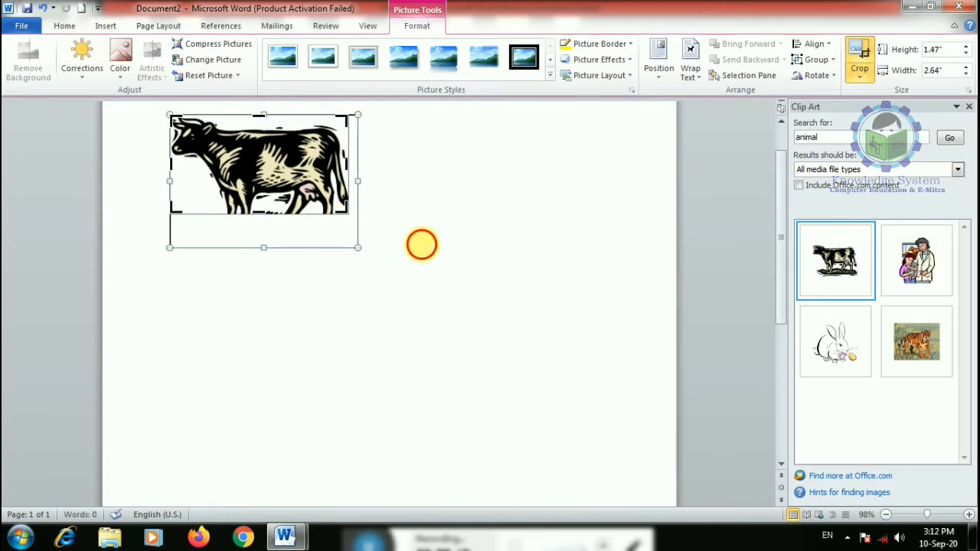
{"action": "left_click", "coordinate": [422, 244]}
- Stretch the cow picture wider and taller, then delete it
{"action": "left_click", "coordinate": [296, 202]}
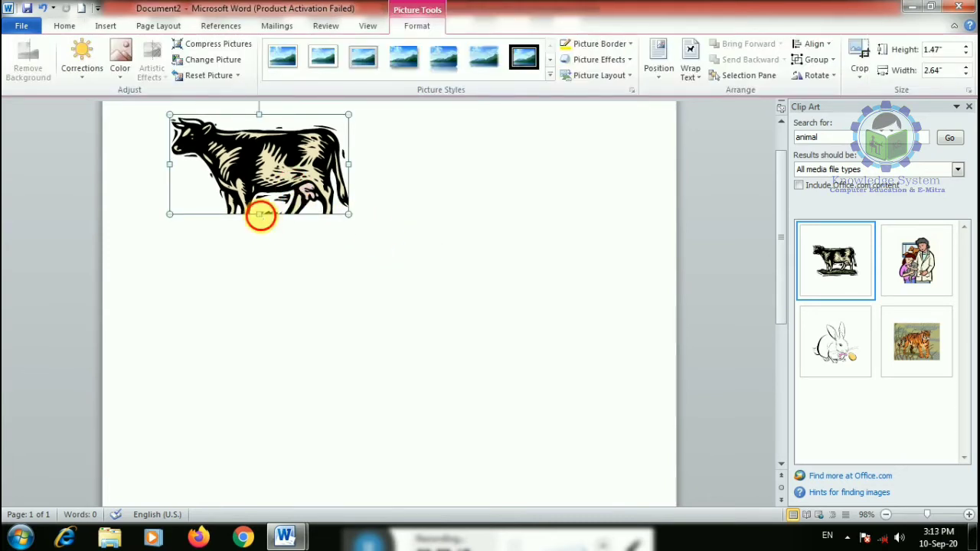
{"action": "left_click_drag", "start_coordinate": [260, 215], "coordinate": [354, 263]}
{"action": "left_click", "coordinate": [430, 247]}
{"action": "left_click", "coordinate": [328, 219]}
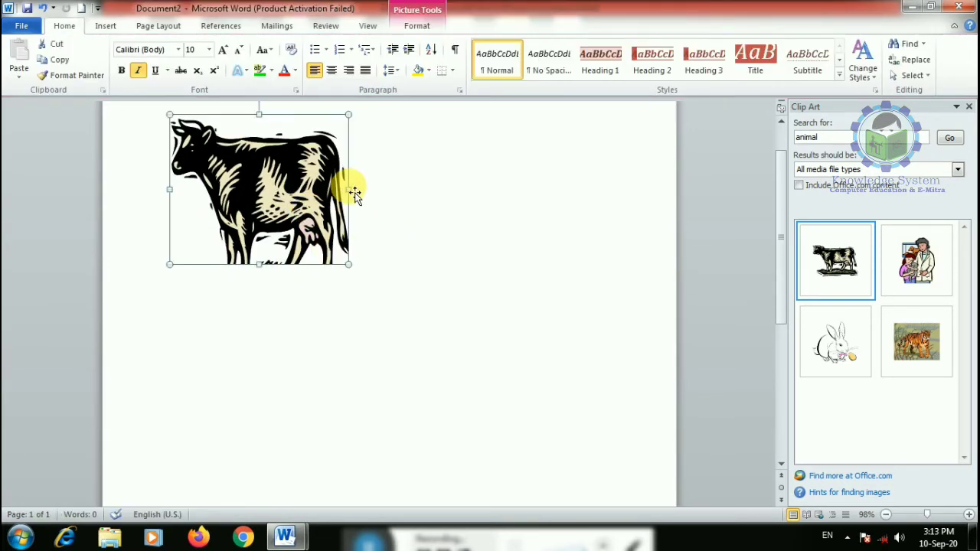
{"action": "left_click_drag", "start_coordinate": [349, 190], "coordinate": [522, 191]}
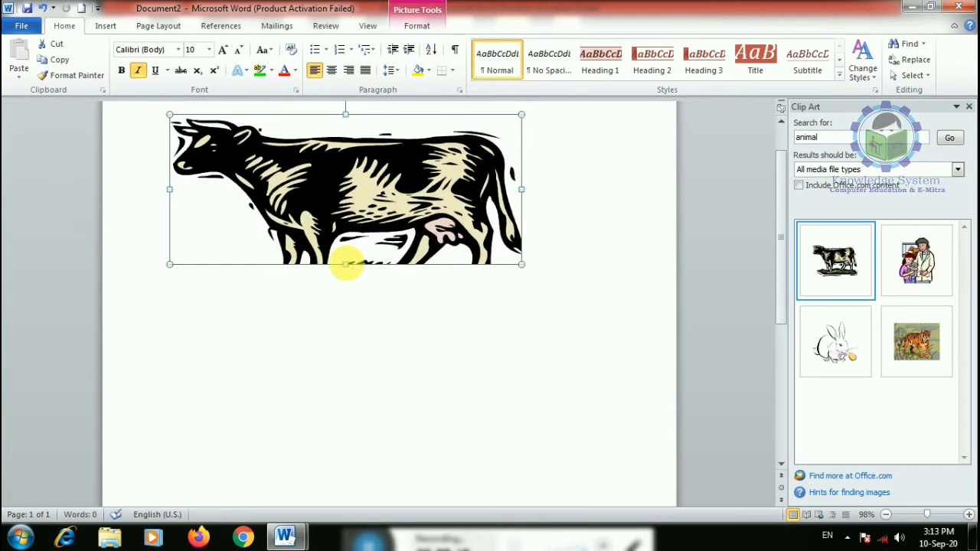
{"action": "left_click_drag", "start_coordinate": [346, 264], "coordinate": [335, 361]}
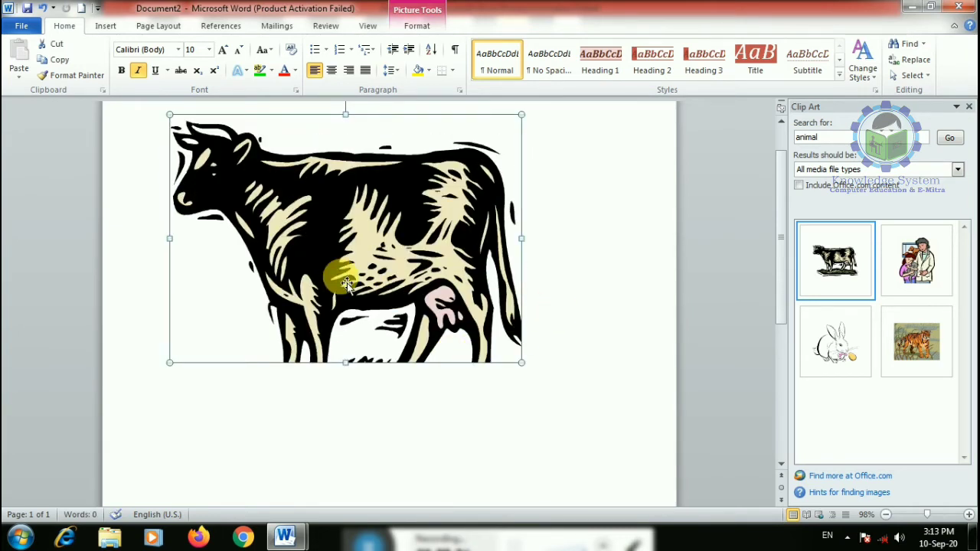
{"action": "key", "text": "Delete"}
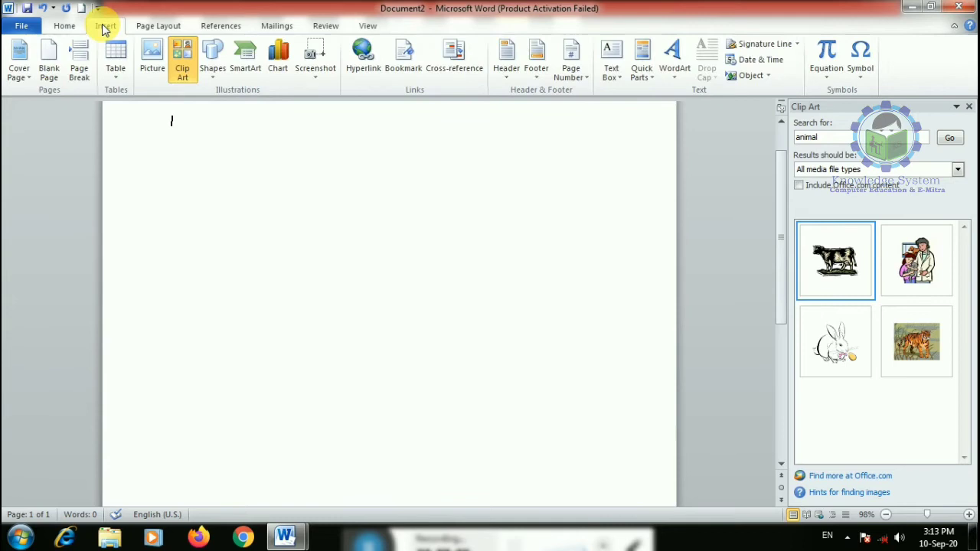
{"action": "left_click", "coordinate": [152, 61]}
{"action": "left_click", "coordinate": [173, 219]}
{"action": "double_click", "coordinate": [173, 218]}
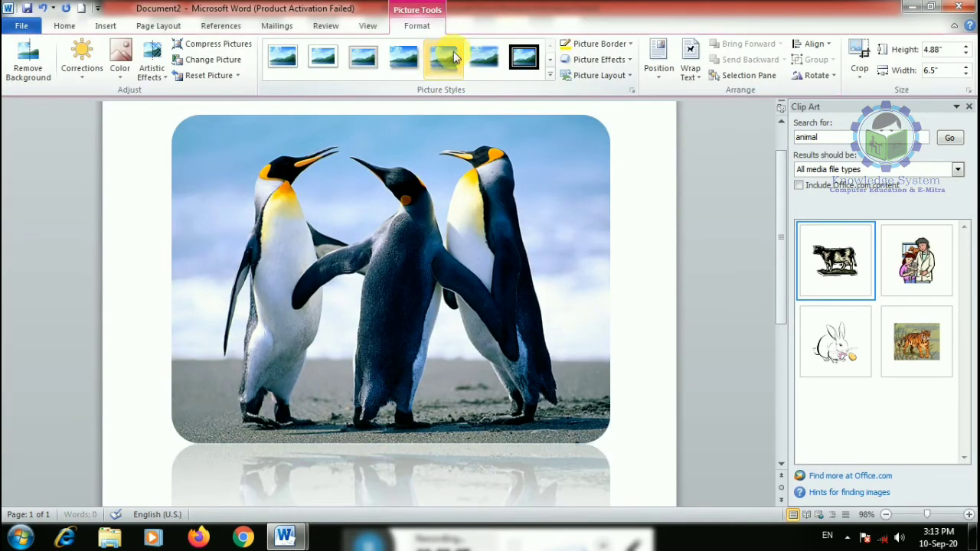
{"action": "left_click", "coordinate": [549, 75]}
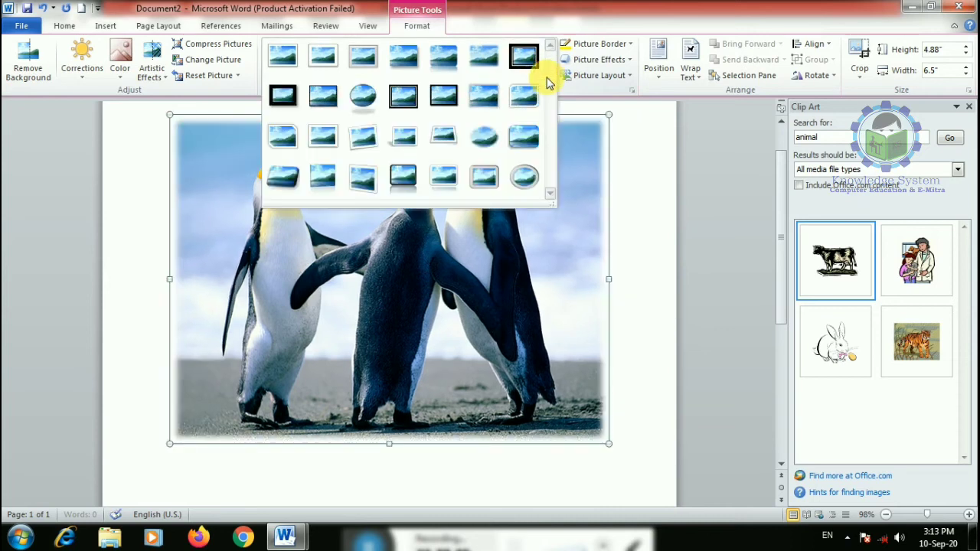
{"action": "left_click", "coordinate": [498, 185]}
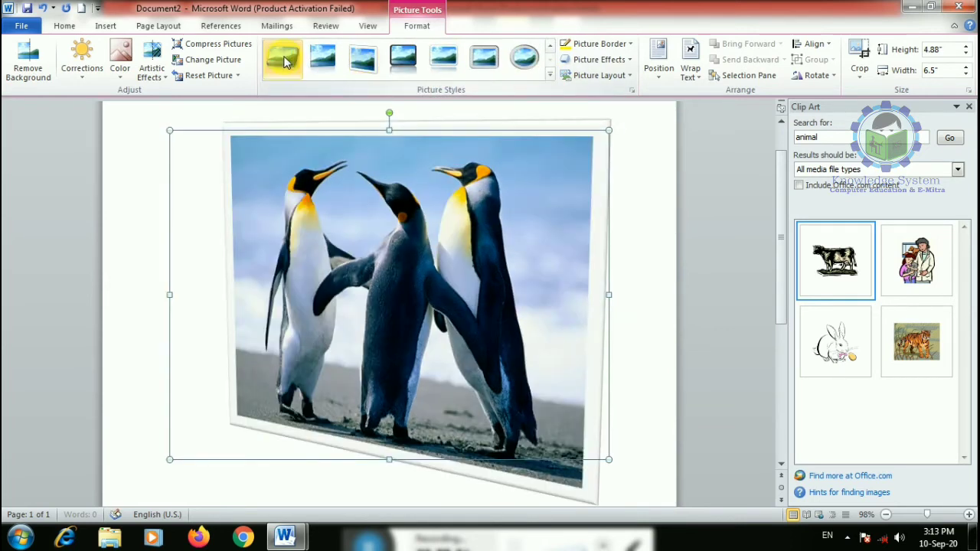
{"action": "left_click", "coordinate": [375, 61]}
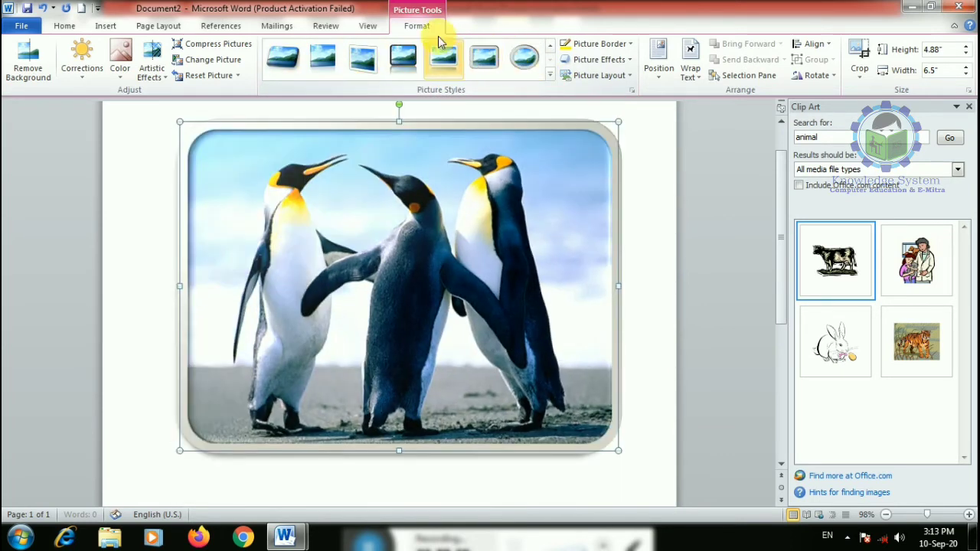
{"action": "left_click", "coordinate": [591, 44]}
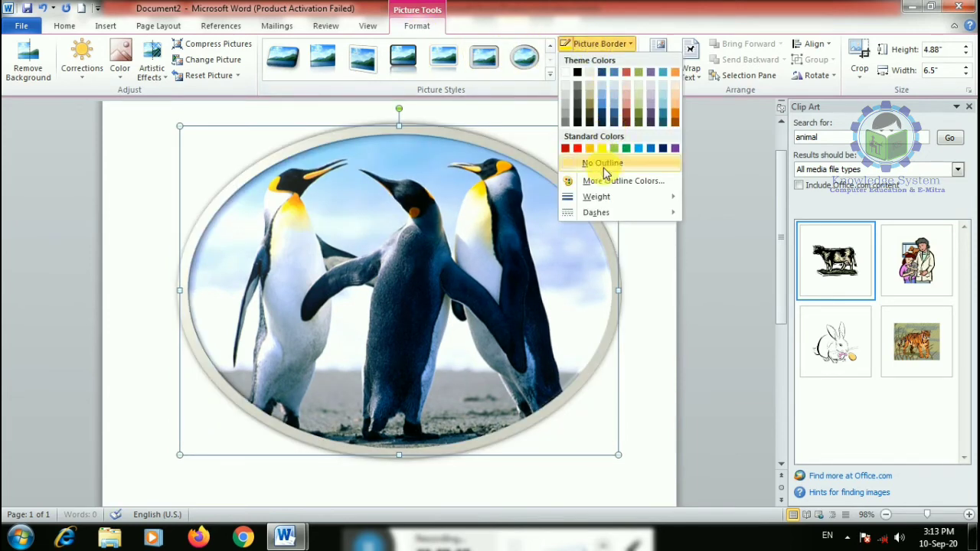
{"action": "mouse_move", "coordinate": [655, 197]}
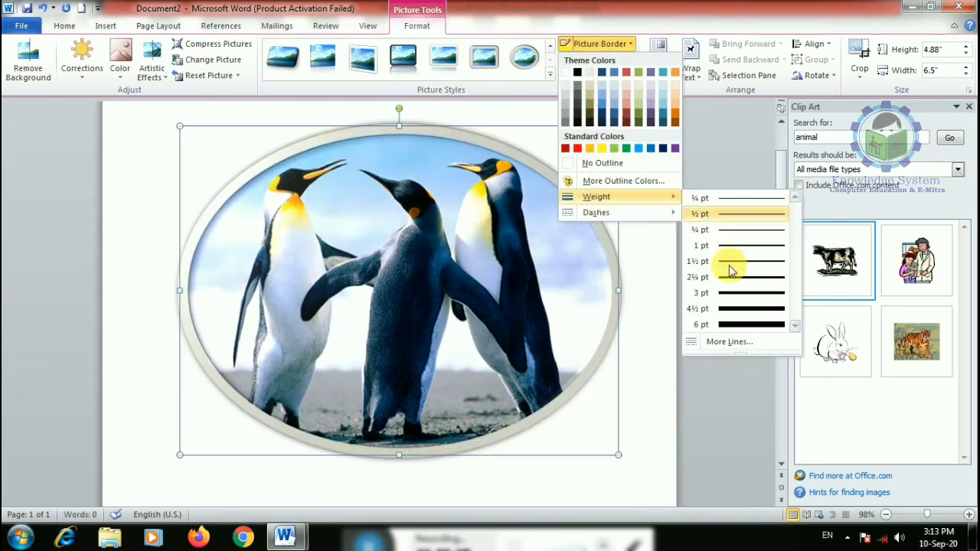
{"action": "left_click", "coordinate": [737, 309]}
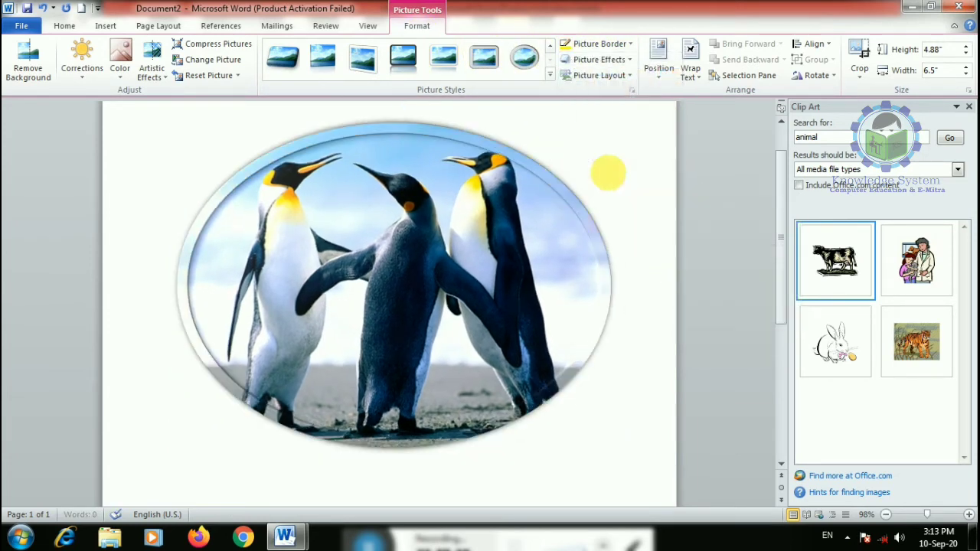
{"action": "left_click", "coordinate": [594, 75]}
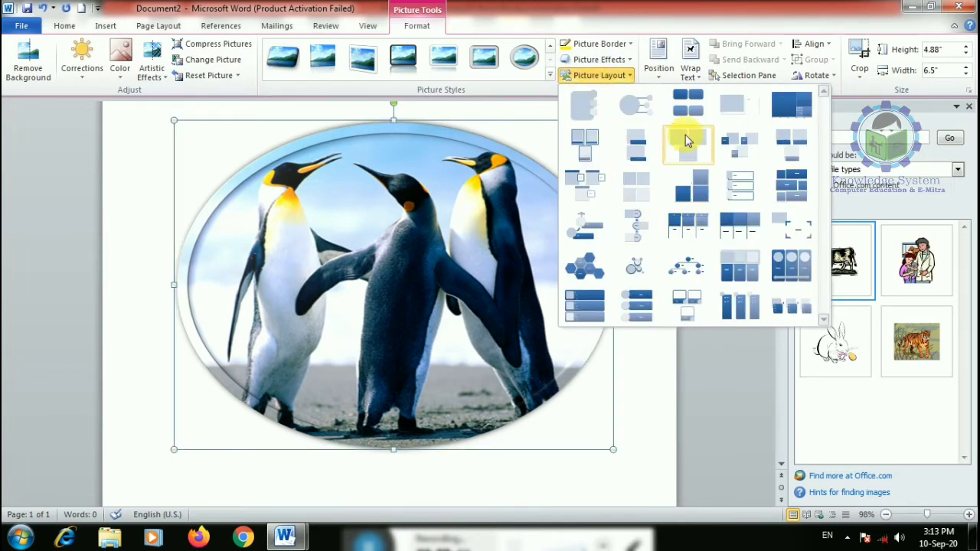
{"action": "left_click", "coordinate": [790, 262]}
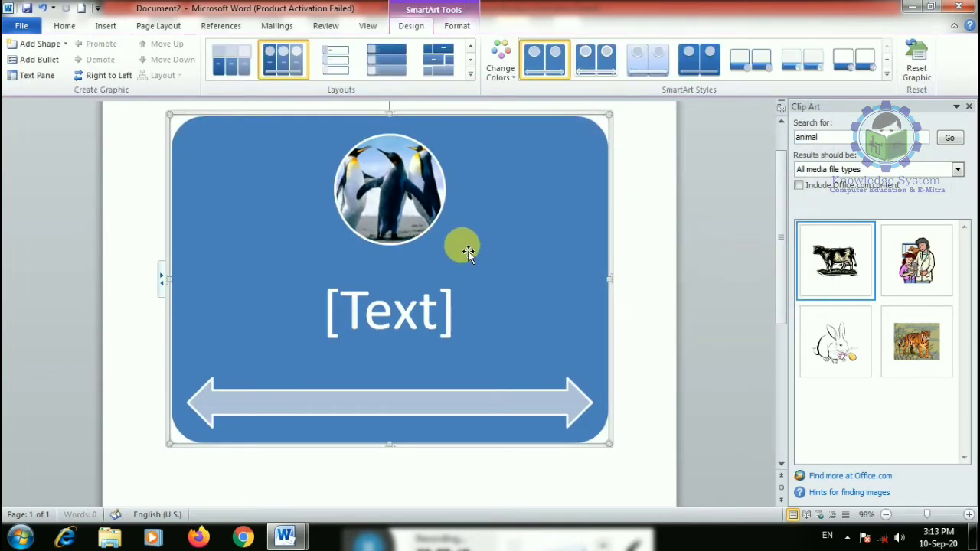
{"action": "left_click", "coordinate": [406, 309]}
{"action": "type", "text": "s"}
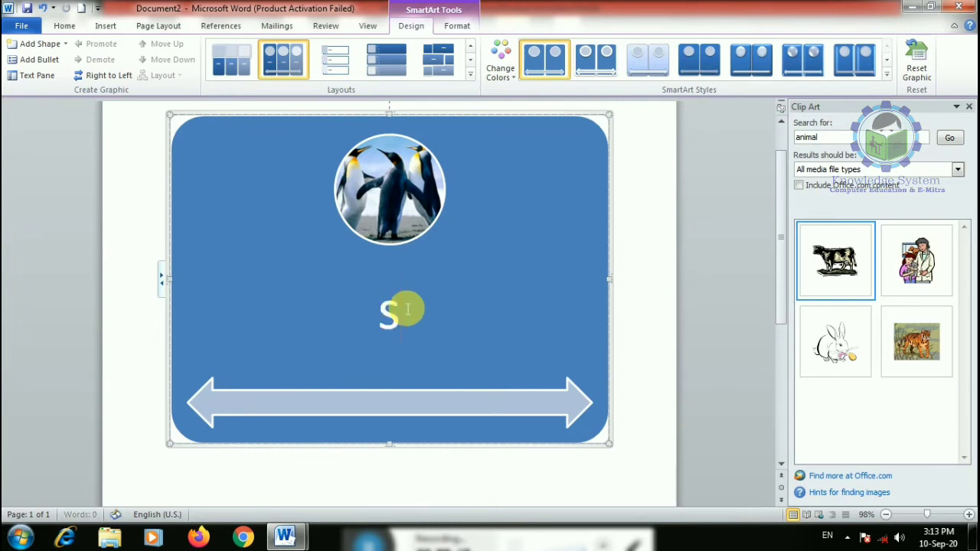
{"action": "type", "text": "top"}
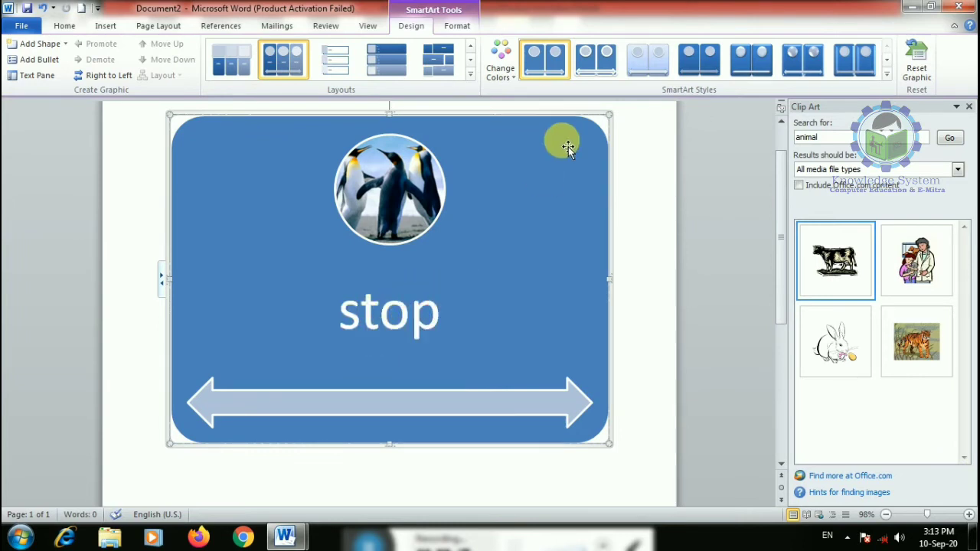
{"action": "key", "text": "Delete"}
{"action": "key", "text": "Delete"}
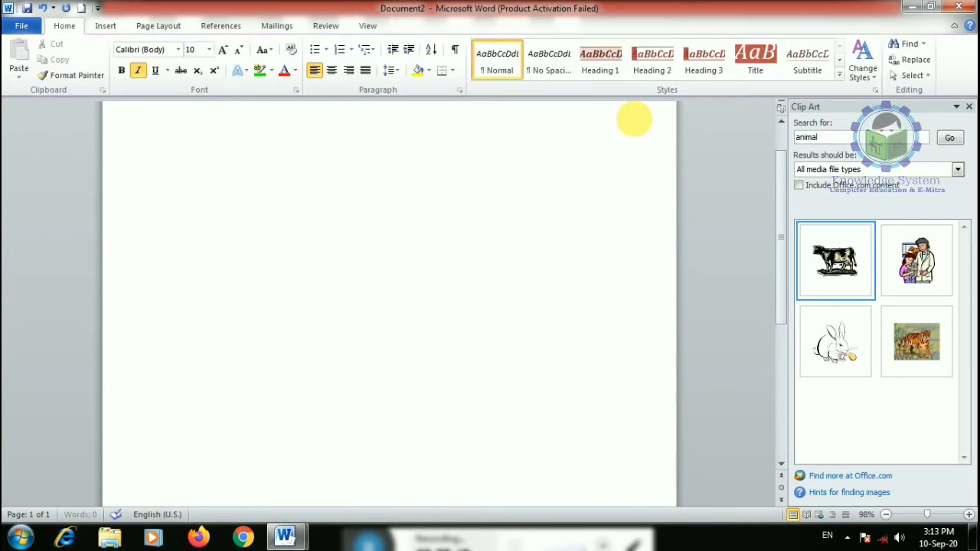
- Dismiss the Clip Art task pane and display the Shapes gallery of lines, basic shapes, arrows and callouts
{"action": "left_click", "coordinate": [969, 108]}
{"action": "left_click", "coordinate": [111, 27]}
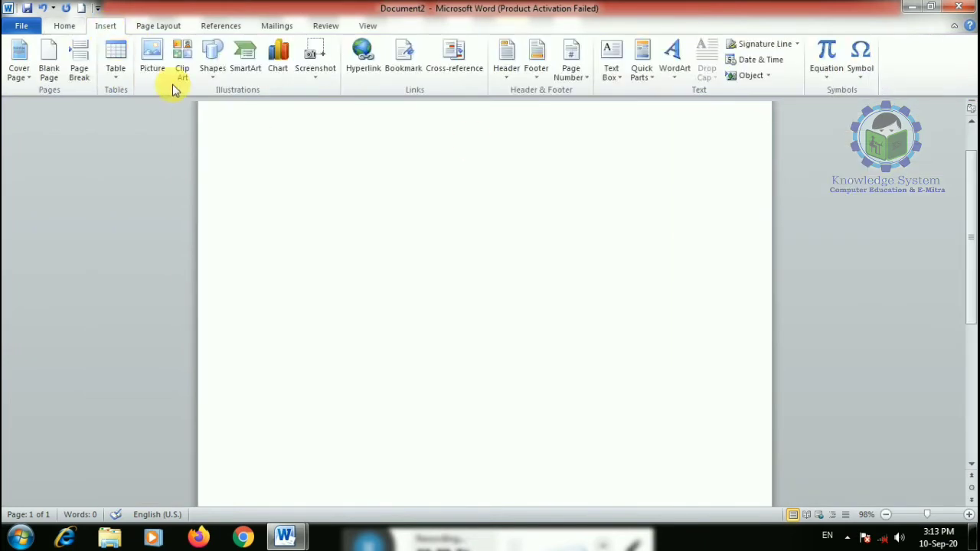
{"action": "left_click", "coordinate": [184, 69]}
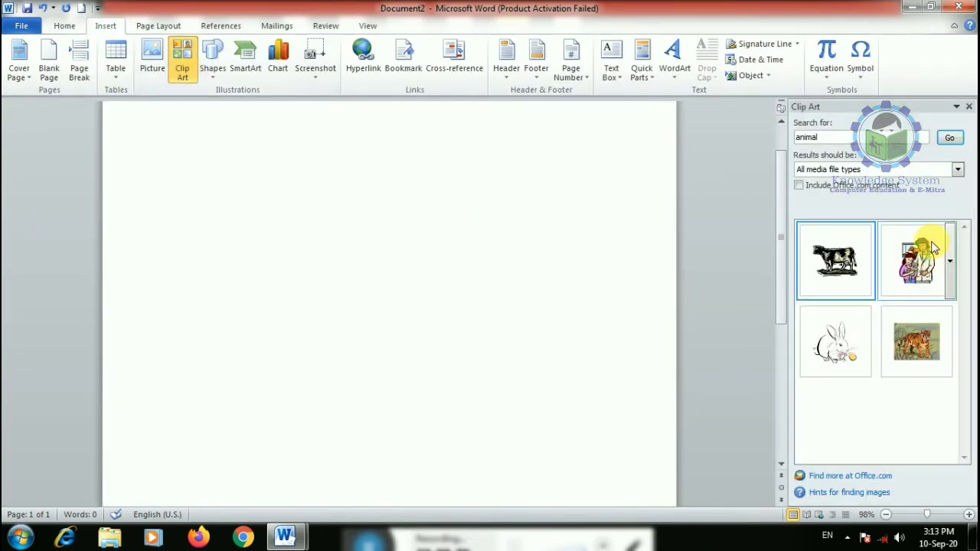
{"action": "left_click", "coordinate": [970, 108]}
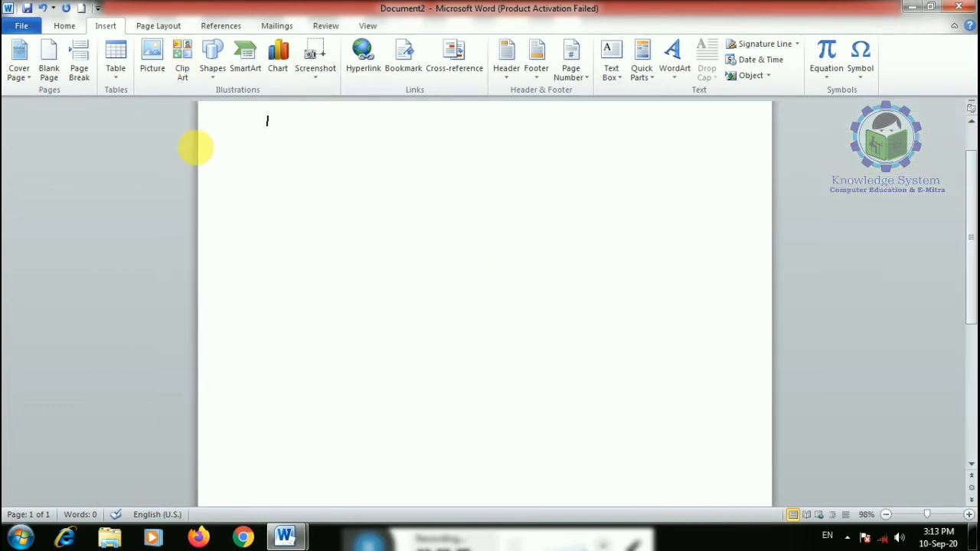
{"action": "left_click", "coordinate": [215, 70]}
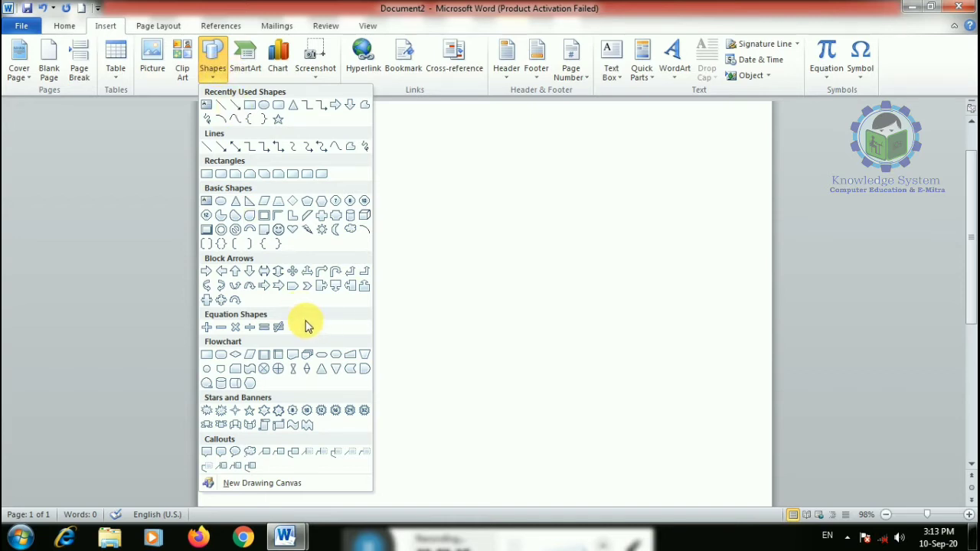
- Draw a freehand shirt with the Scribble shape and fill it red
{"action": "left_click", "coordinate": [212, 125]}
{"action": "mouse_move", "coordinate": [354, 217]}
{"action": "left_mouse_down"}
{"action": "mouse_move", "coordinate": [285, 230]}
{"action": "mouse_move", "coordinate": [358, 265]}
{"action": "mouse_move", "coordinate": [357, 402]}
{"action": "mouse_move", "coordinate": [467, 394]}
{"action": "mouse_move", "coordinate": [462, 307]}
{"action": "mouse_move", "coordinate": [506, 255]}
{"action": "mouse_move", "coordinate": [508, 214]}
{"action": "mouse_move", "coordinate": [425, 223]}
{"action": "mouse_move", "coordinate": [373, 209]}
{"action": "mouse_move", "coordinate": [368, 233]}
{"action": "mouse_move", "coordinate": [360, 221]}
{"action": "left_mouse_up"}
{"action": "scroll", "coordinate": [398, 253], "scroll_direction": "down", "scroll_amount": 3}
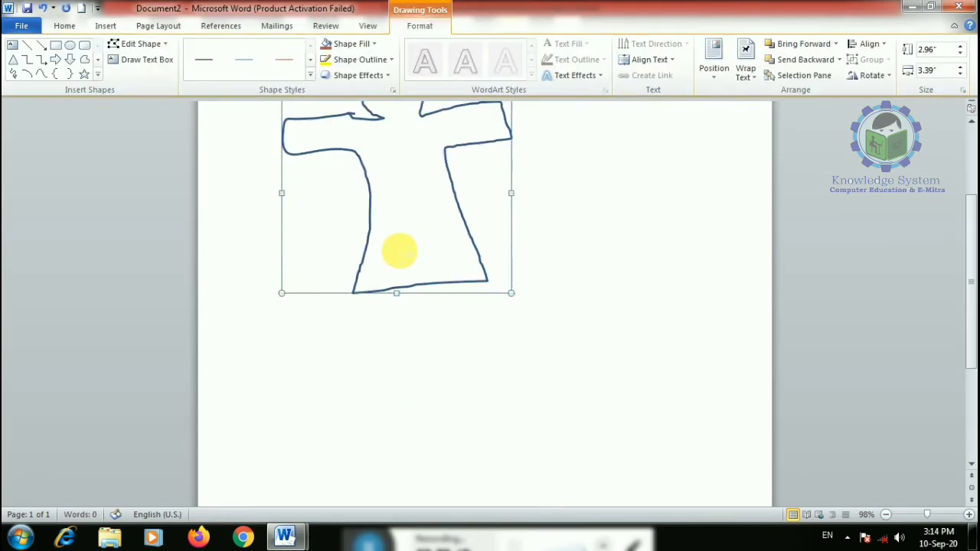
{"action": "left_click", "coordinate": [353, 44]}
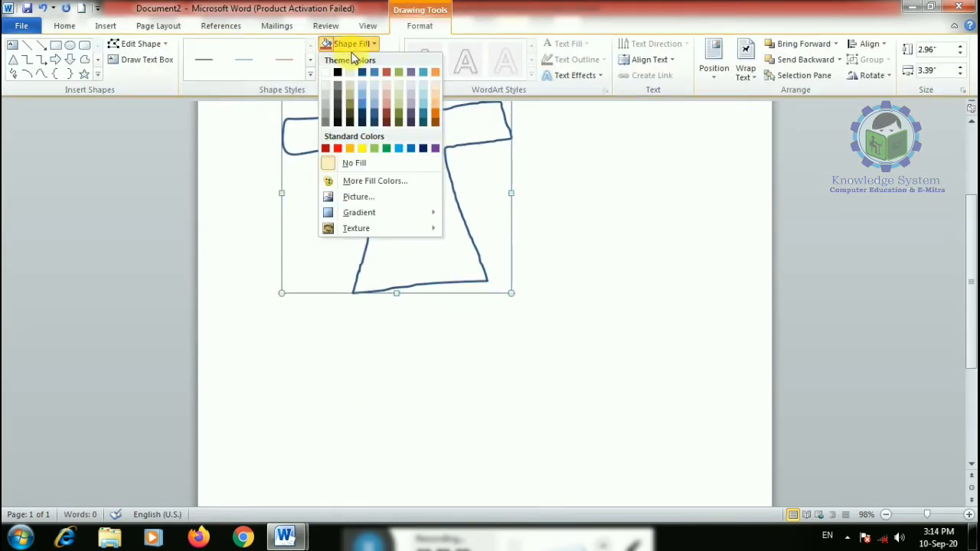
{"action": "left_click", "coordinate": [338, 148]}
- Scribble freehand trousers below the red shirt and fill them dark blue
{"action": "left_click", "coordinate": [15, 75]}
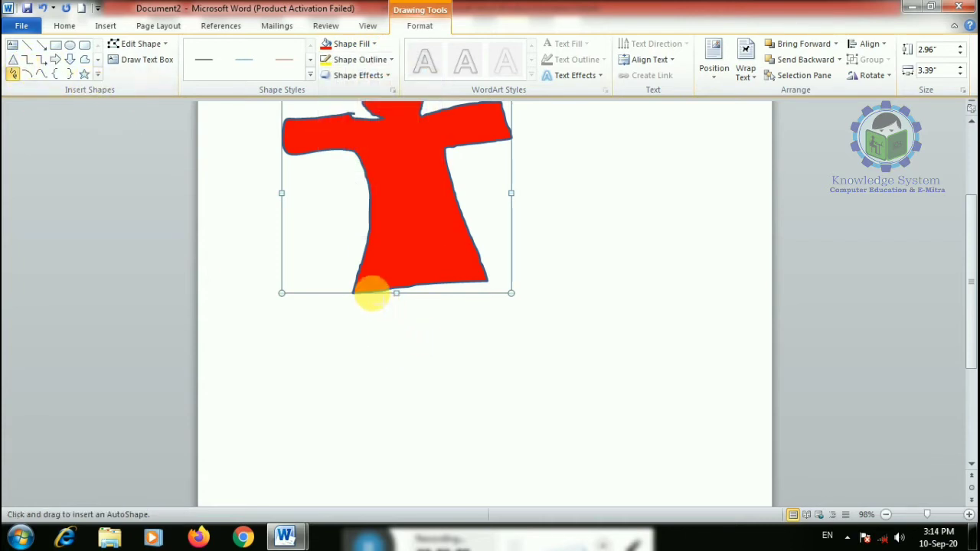
{"action": "mouse_move", "coordinate": [372, 292]}
{"action": "left_mouse_down"}
{"action": "mouse_move", "coordinate": [356, 419]}
{"action": "mouse_move", "coordinate": [404, 344]}
{"action": "mouse_move", "coordinate": [426, 365]}
{"action": "mouse_move", "coordinate": [437, 427]}
{"action": "mouse_move", "coordinate": [464, 280]}
{"action": "left_mouse_up"}
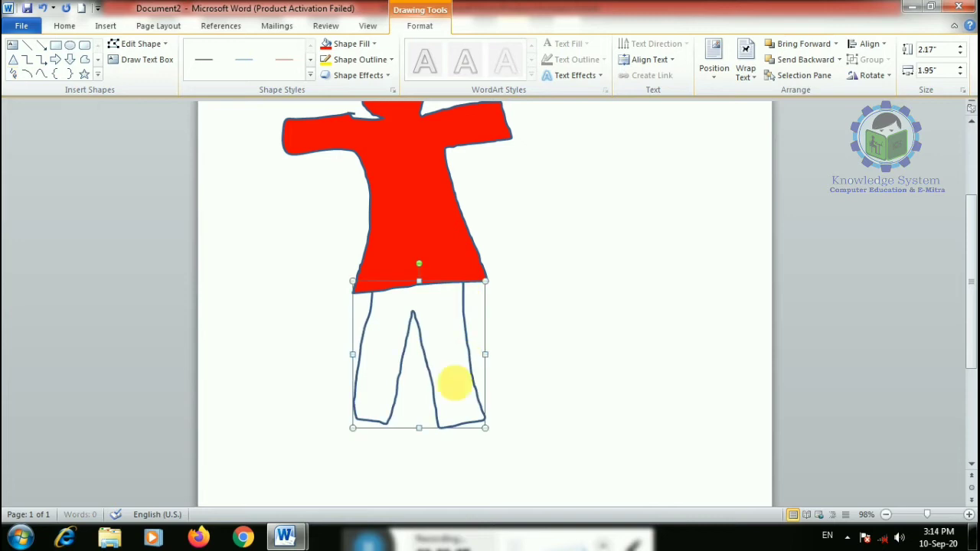
{"action": "left_click", "coordinate": [352, 44]}
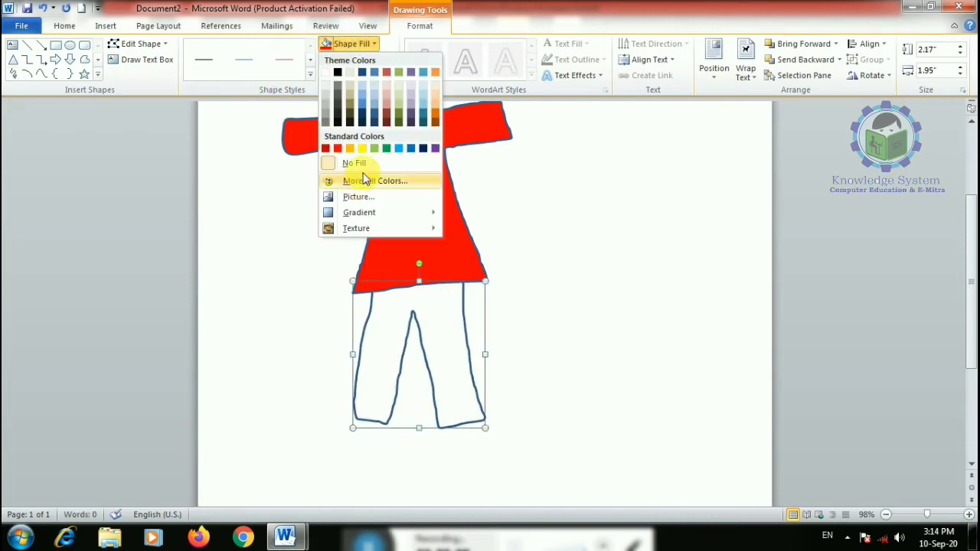
{"action": "left_click", "coordinate": [423, 149]}
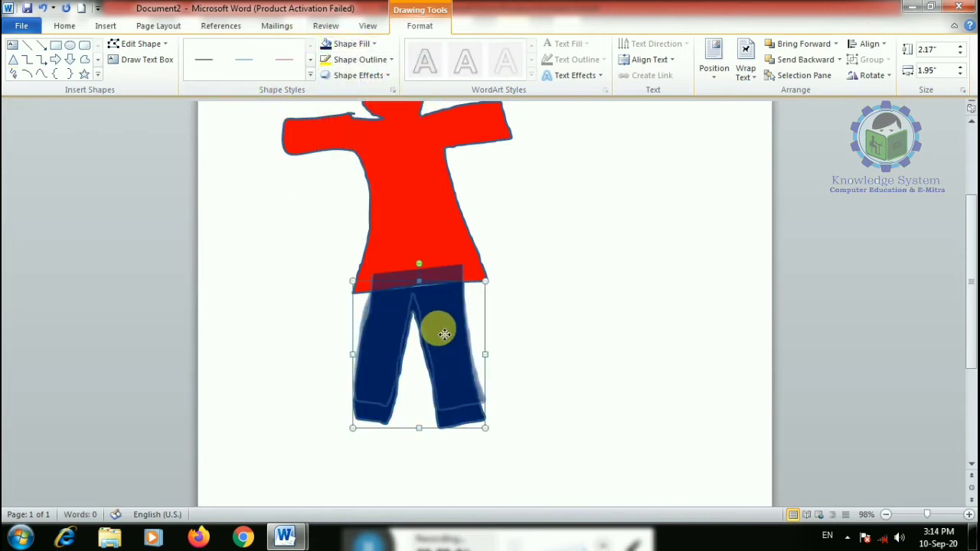
{"action": "scroll", "coordinate": [603, 307], "scroll_direction": "down", "scroll_amount": 2}
{"action": "scroll", "coordinate": [503, 317], "scroll_direction": "up", "scroll_amount": 2}
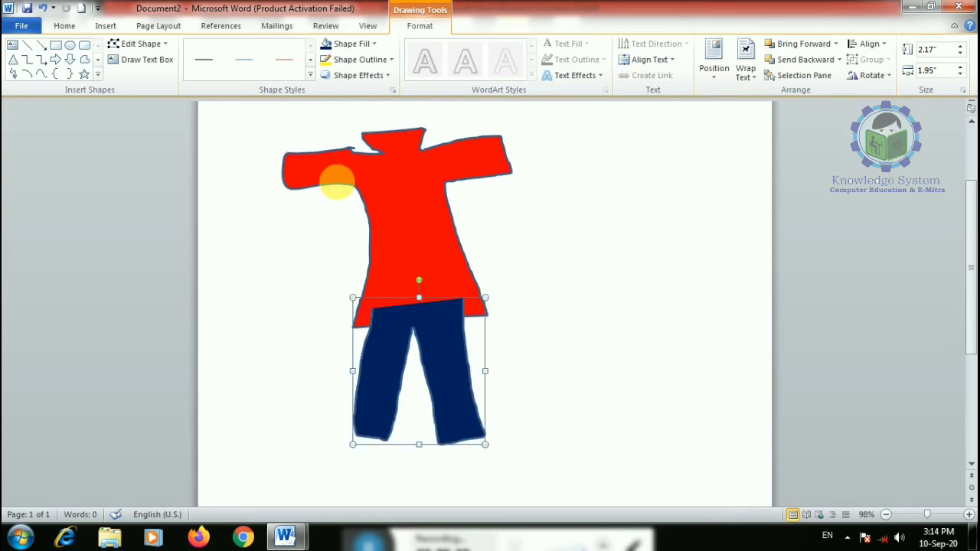
{"action": "left_click", "coordinate": [13, 74]}
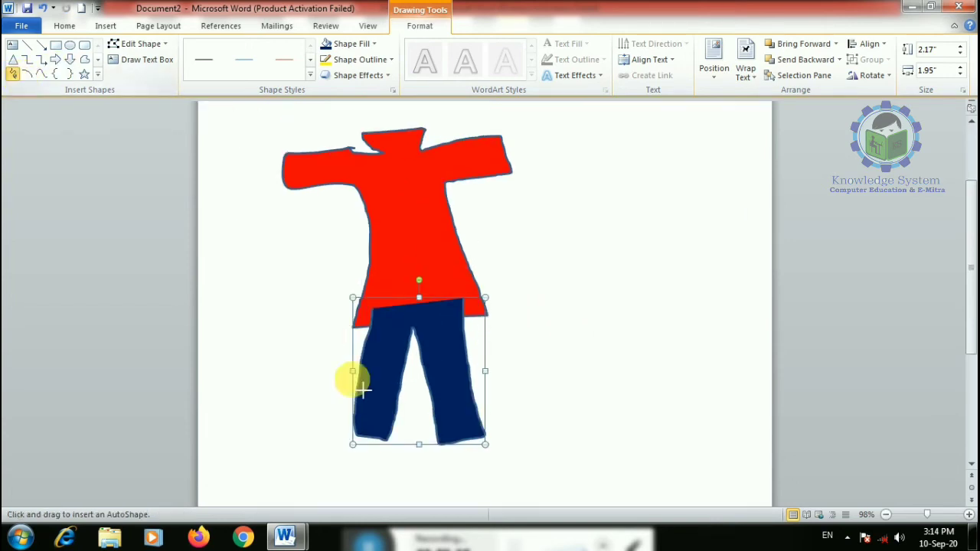
- Draw a shoe below the left trouser leg, fill it black and widen it leftward
{"action": "mouse_move", "coordinate": [366, 440]}
{"action": "left_mouse_down"}
{"action": "mouse_move", "coordinate": [352, 496]}
{"action": "mouse_move", "coordinate": [383, 477]}
{"action": "mouse_move", "coordinate": [386, 434]}
{"action": "left_mouse_up"}
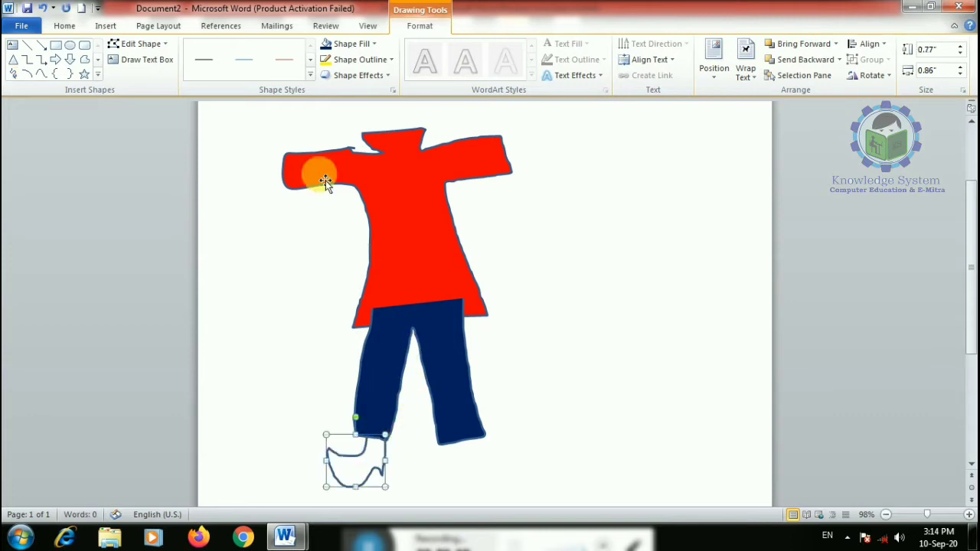
{"action": "left_click", "coordinate": [350, 44]}
{"action": "left_click", "coordinate": [337, 122]}
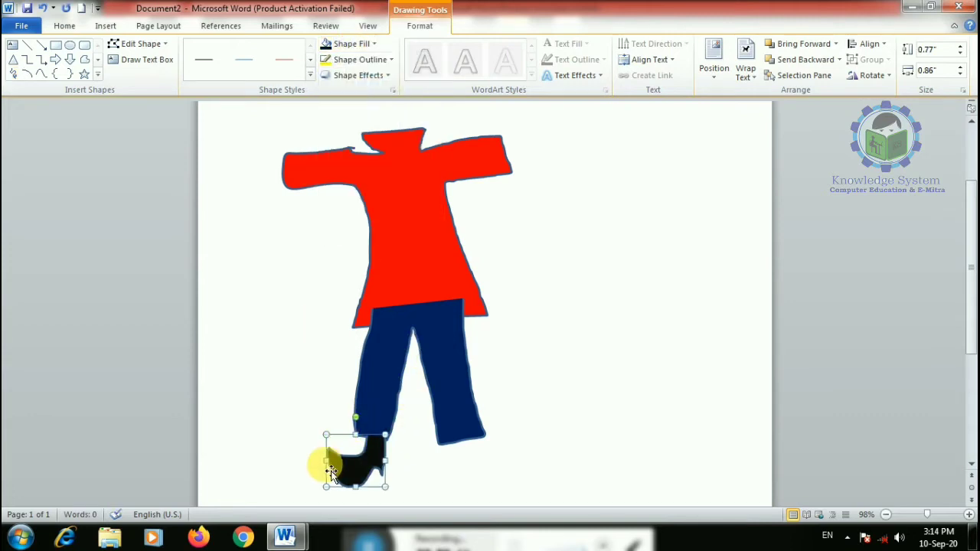
{"action": "left_click_drag", "start_coordinate": [326, 460], "coordinate": [309, 461]}
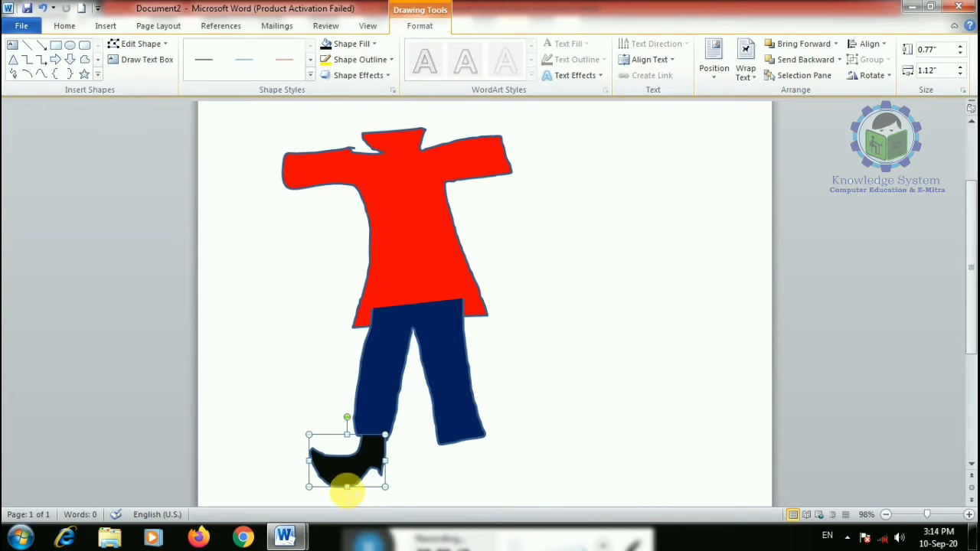
{"action": "left_click_drag", "start_coordinate": [346, 486], "coordinate": [347, 481]}
{"action": "left_click", "coordinate": [418, 474]}
{"action": "scroll", "coordinate": [440, 396], "scroll_direction": "down", "scroll_amount": 3}
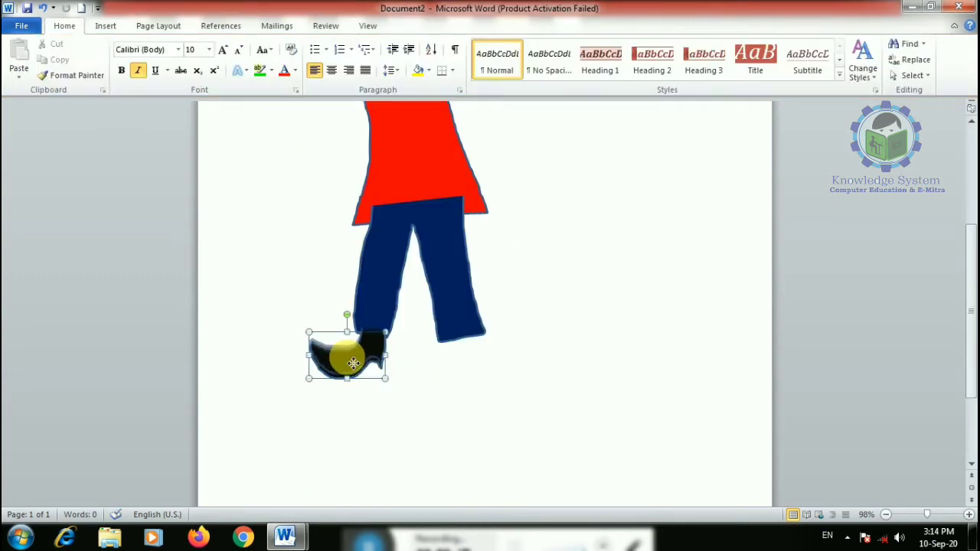
- Nudge the black shoe up under the left leg and send it behind the trousers
{"action": "left_click_drag", "start_coordinate": [353, 363], "coordinate": [353, 357]}
{"action": "left_click", "coordinate": [421, 27]}
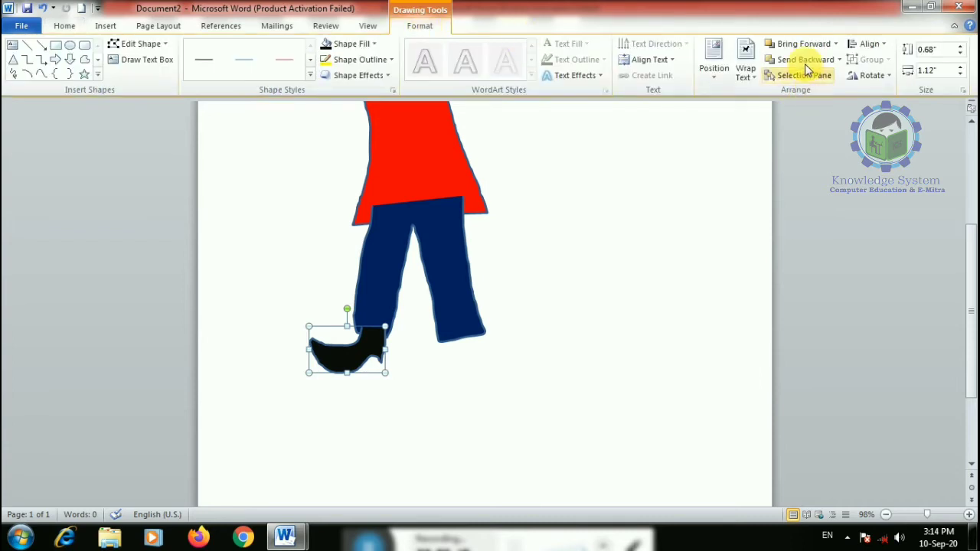
{"action": "left_click", "coordinate": [840, 59]}
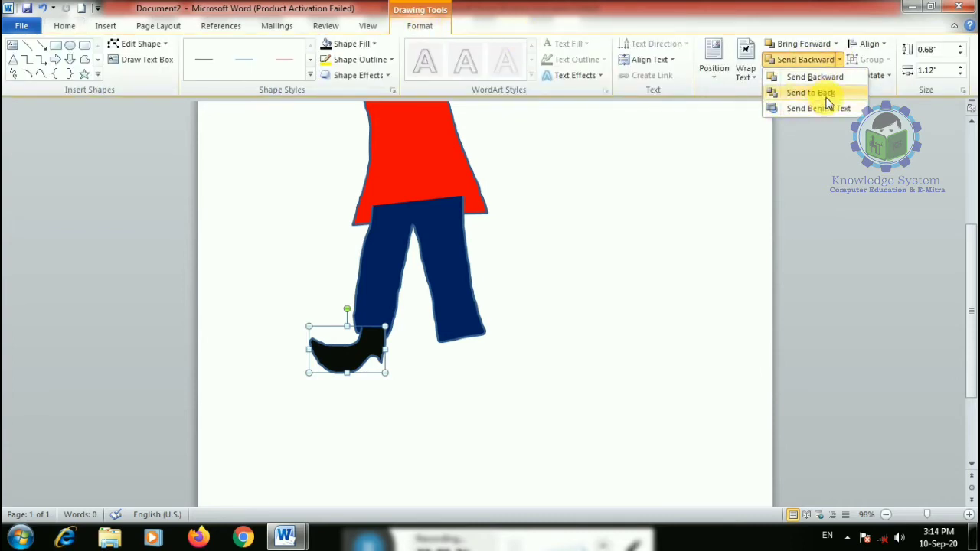
{"action": "left_click", "coordinate": [813, 92]}
{"action": "scroll", "coordinate": [378, 404], "scroll_direction": "up", "scroll_amount": 1}
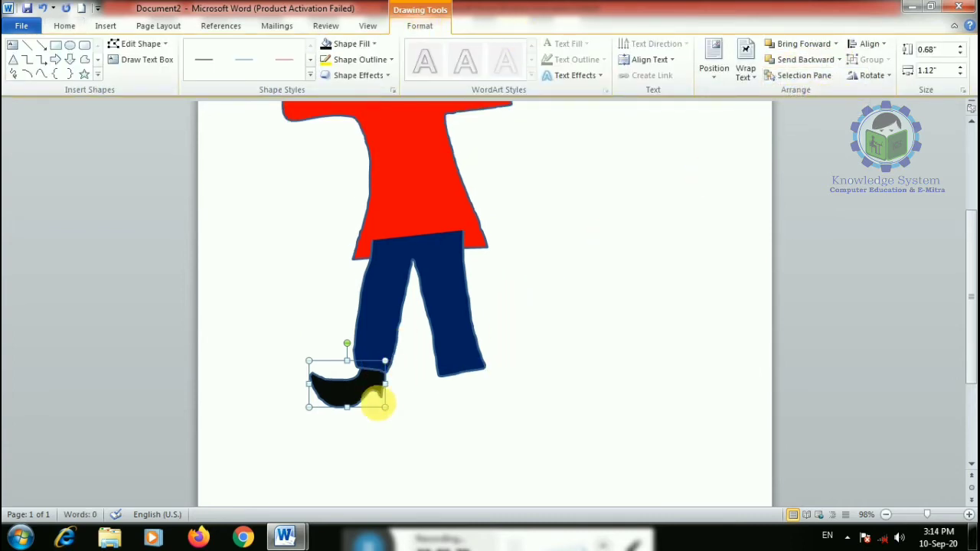
- Paste a copy of the shoe under the right trouser leg and send it to back
{"action": "key", "text": "ctrl+v"}
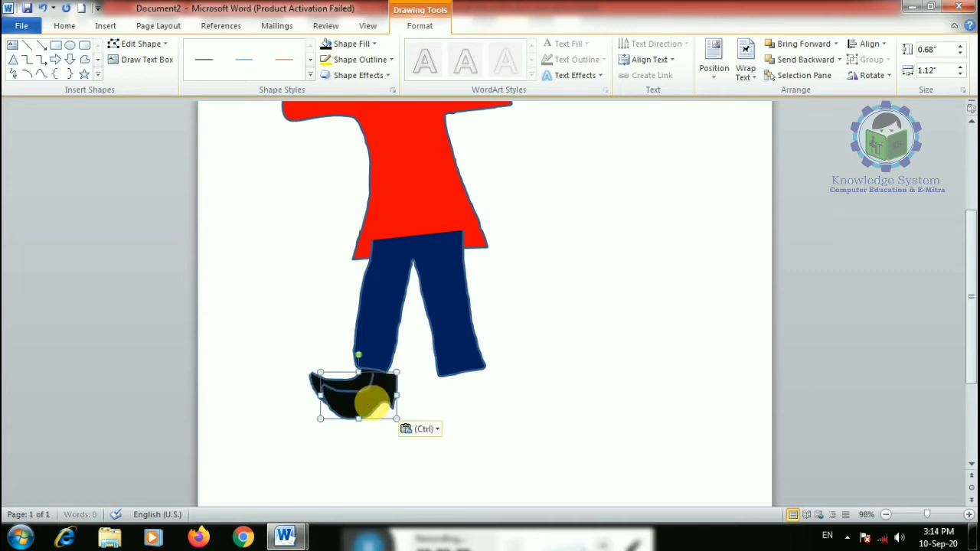
{"action": "left_click_drag", "start_coordinate": [383, 394], "coordinate": [508, 393]}
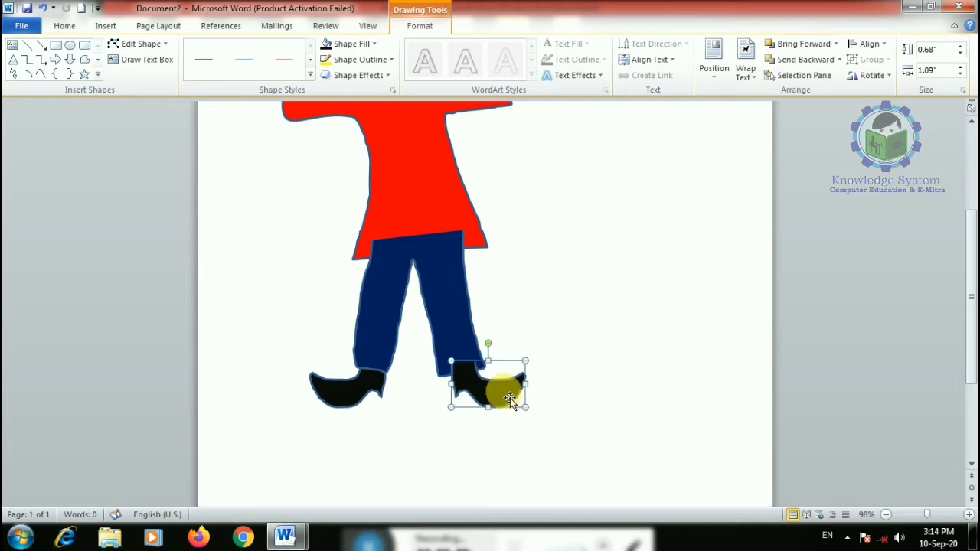
{"action": "left_click", "coordinate": [838, 60]}
{"action": "left_click", "coordinate": [821, 92]}
{"action": "scroll", "coordinate": [591, 383], "scroll_direction": "up", "scroll_amount": 4}
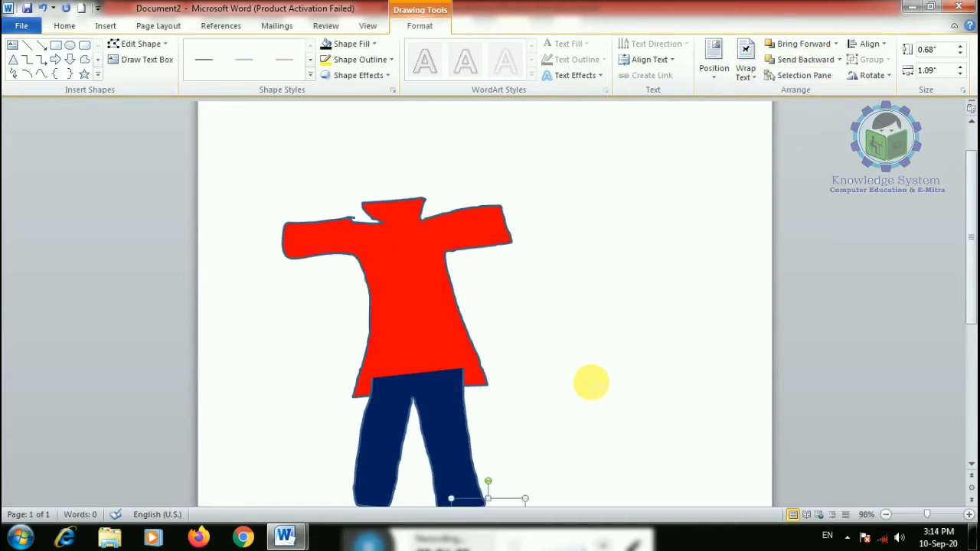
- Send the trousers behind the red shirt so their top tucks under its hem
{"action": "left_click", "coordinate": [429, 318]}
{"action": "left_click", "coordinate": [449, 447]}
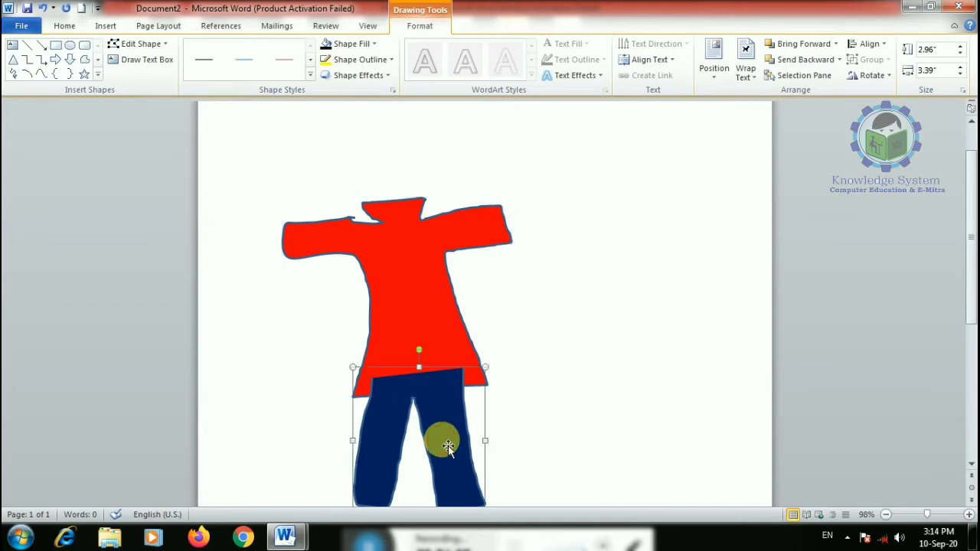
{"action": "scroll", "coordinate": [454, 428], "scroll_direction": "down", "scroll_amount": 4}
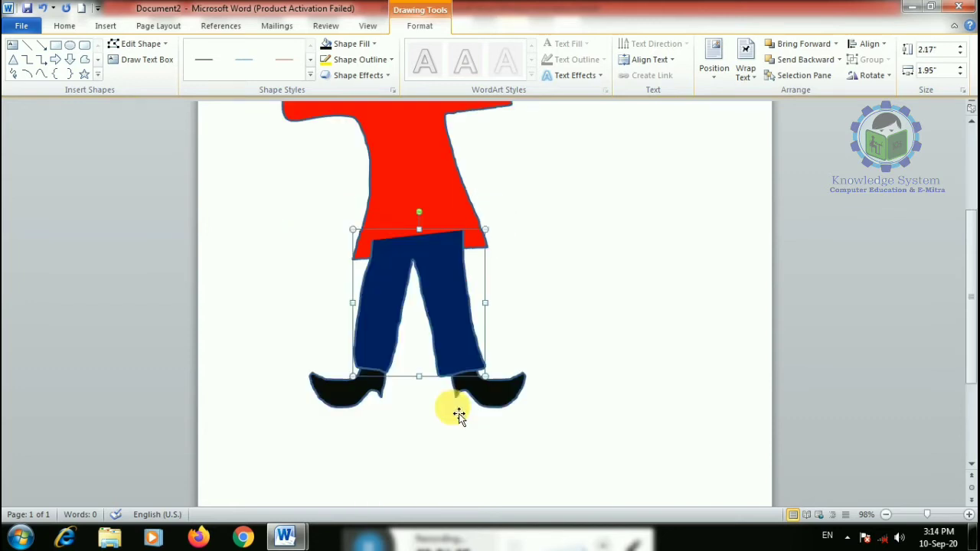
{"action": "left_click", "coordinate": [839, 59]}
{"action": "left_click", "coordinate": [814, 92]}
{"action": "scroll", "coordinate": [597, 317], "scroll_direction": "up", "scroll_amount": 3}
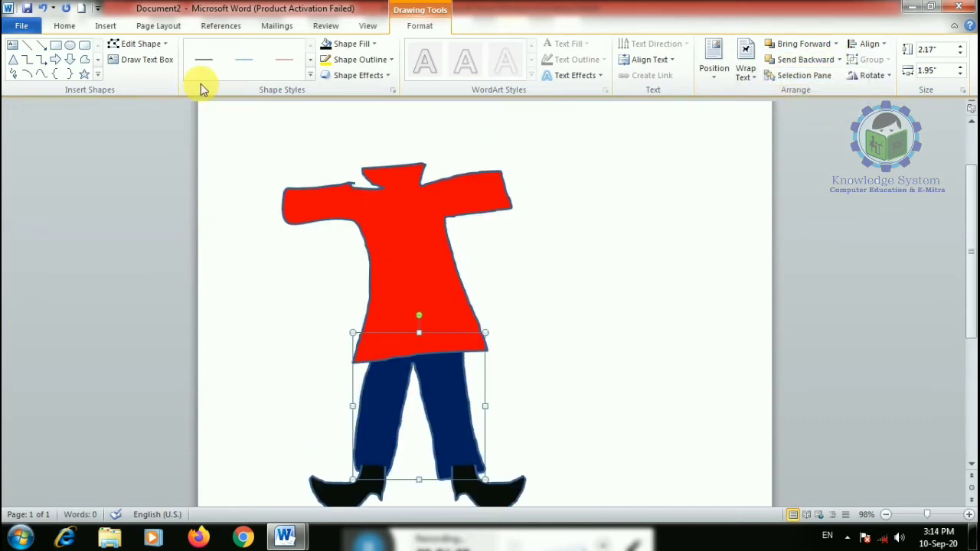
{"action": "left_click", "coordinate": [14, 75]}
{"action": "scroll", "coordinate": [86, 161], "scroll_direction": "up", "scroll_amount": 3}
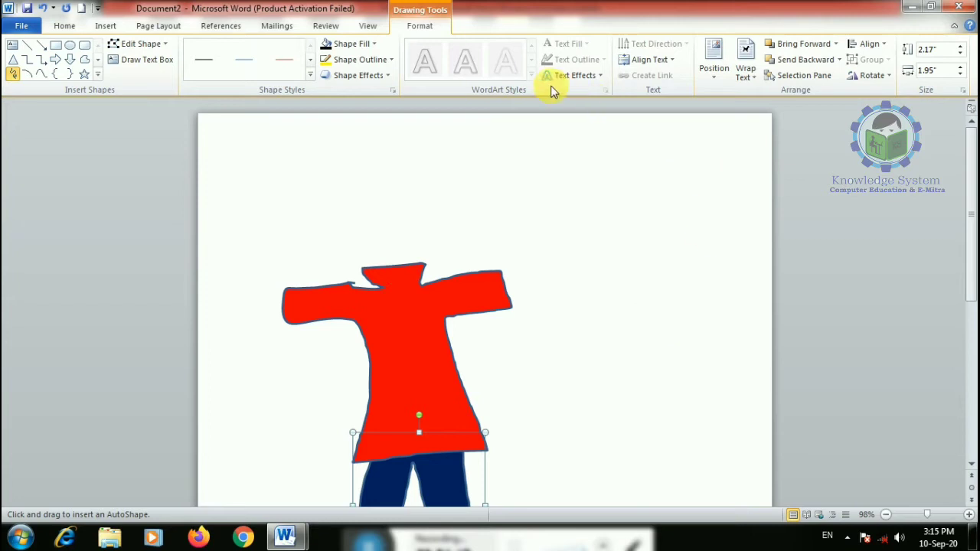
- Give the trousers a yellow outline and the red shirt a green outline
{"action": "left_click", "coordinate": [364, 65]}
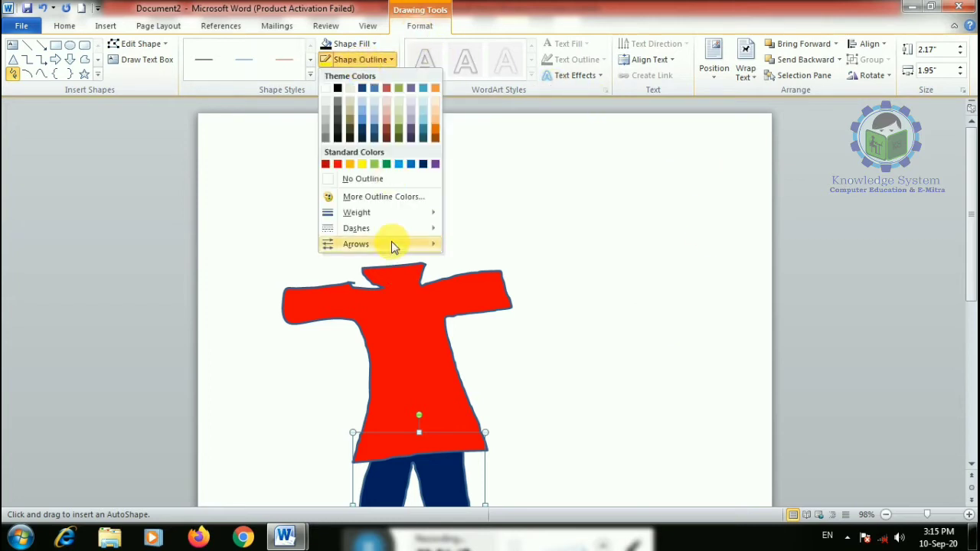
{"action": "left_click", "coordinate": [359, 165]}
{"action": "scroll", "coordinate": [585, 398], "scroll_direction": "down", "scroll_amount": 3}
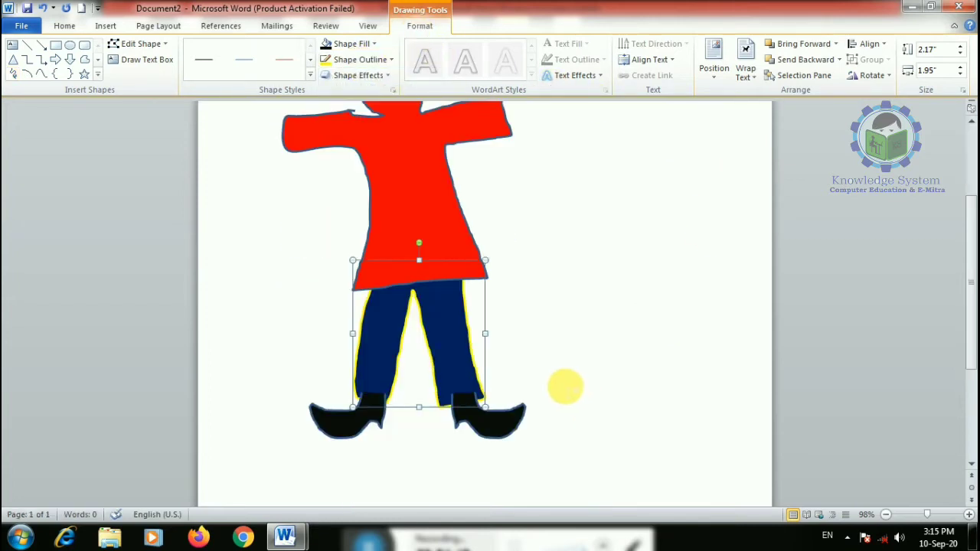
{"action": "left_click", "coordinate": [416, 194]}
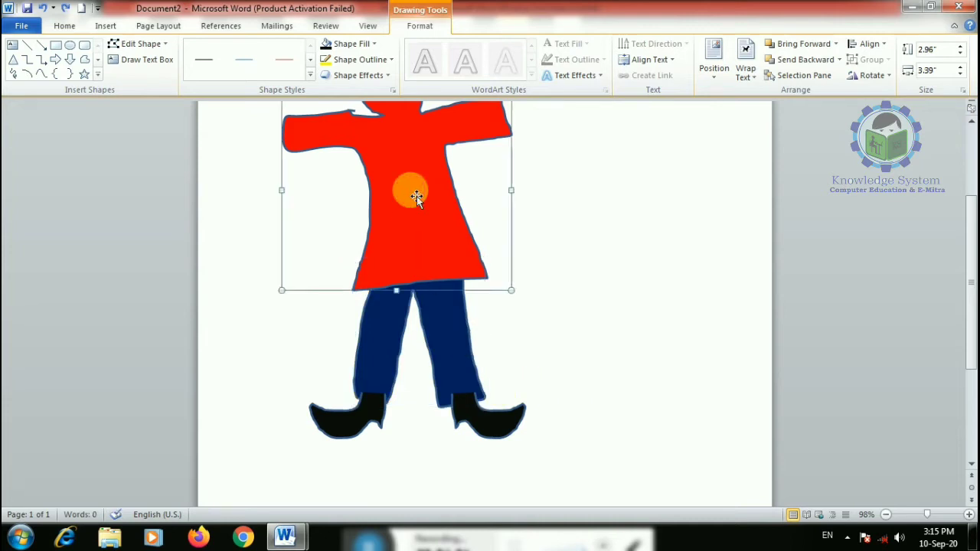
{"action": "left_click", "coordinate": [342, 61]}
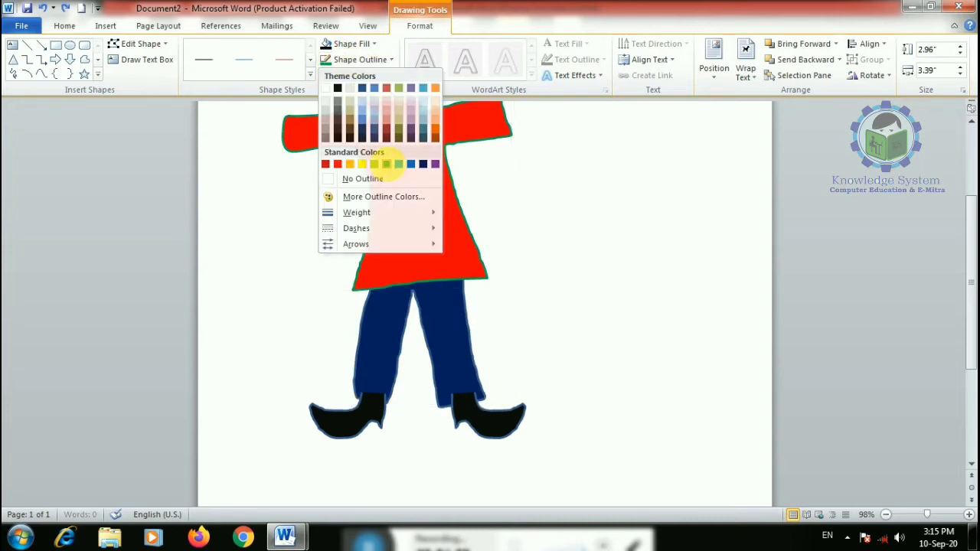
{"action": "left_click", "coordinate": [387, 165]}
- Try a reflection effect on the shirt, then undo it
{"action": "left_click", "coordinate": [361, 77]}
{"action": "mouse_move", "coordinate": [380, 167]}
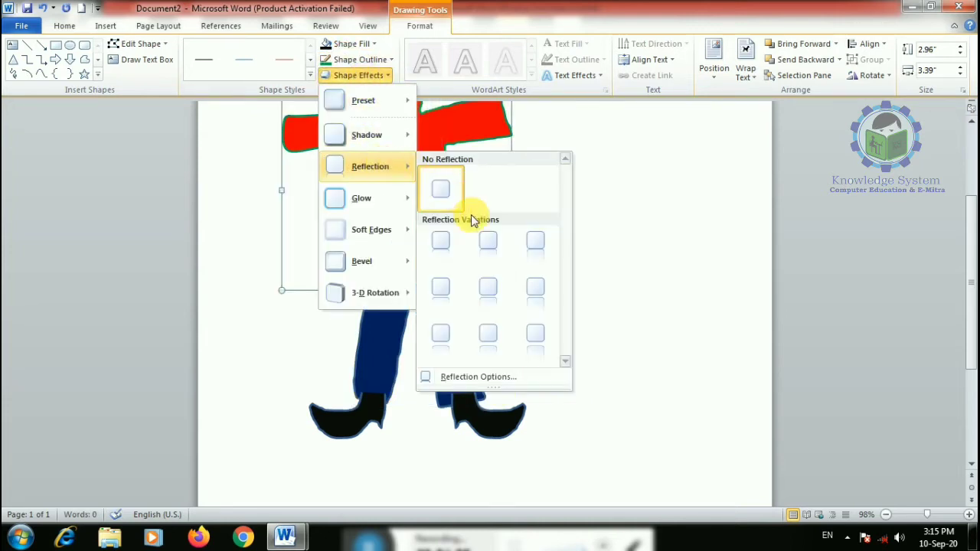
{"action": "left_click", "coordinate": [488, 244]}
{"action": "left_click", "coordinate": [641, 276]}
{"action": "scroll", "coordinate": [643, 277], "scroll_direction": "up", "scroll_amount": 2}
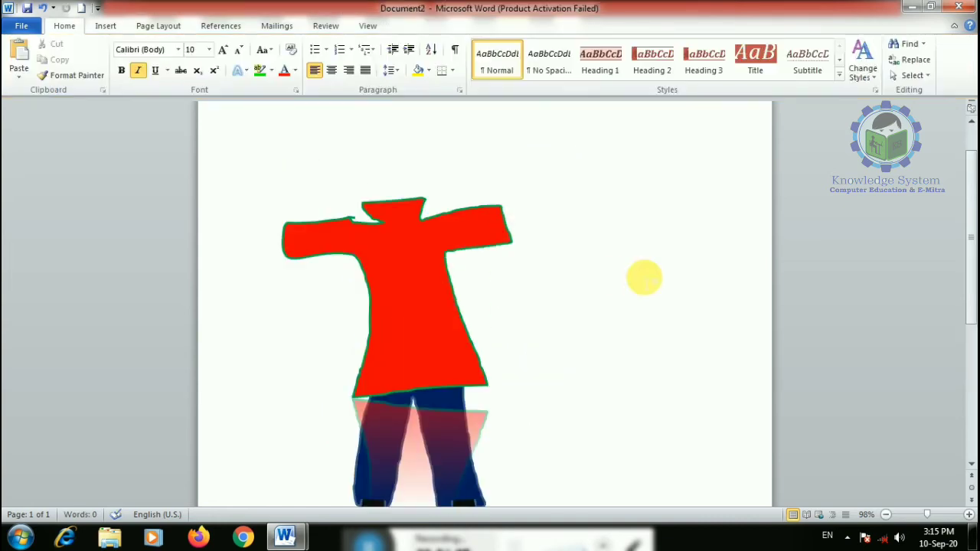
{"action": "key", "text": "ctrl+z"}
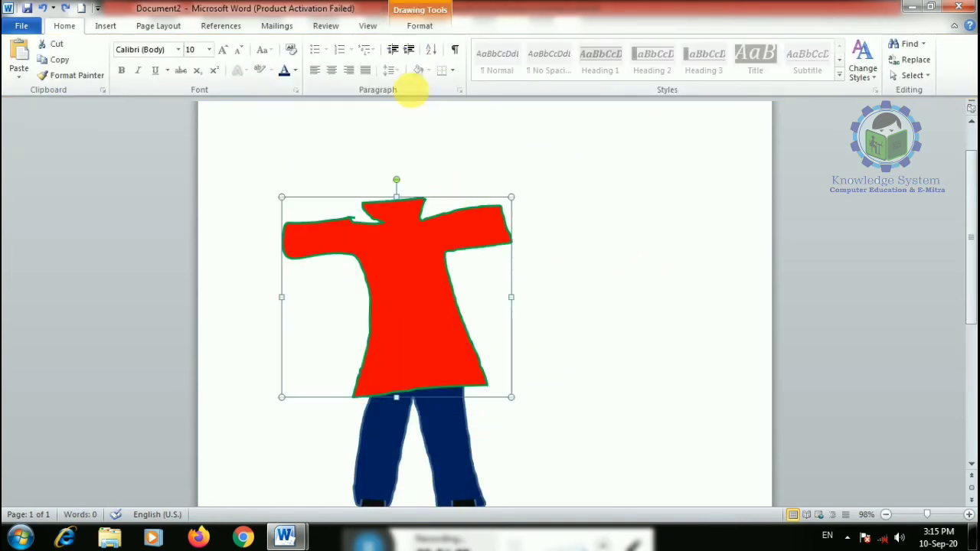
{"action": "left_click", "coordinate": [418, 26]}
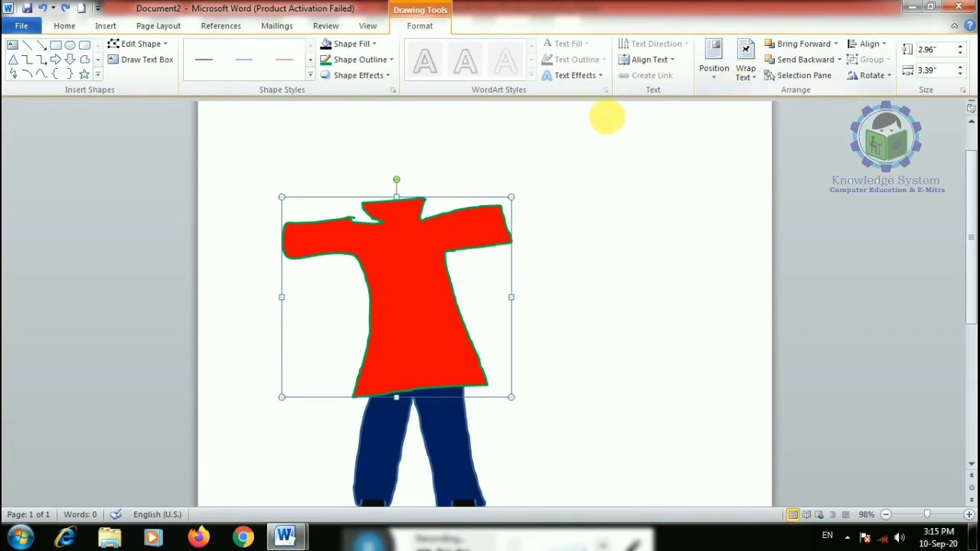
{"action": "left_click", "coordinate": [107, 26]}
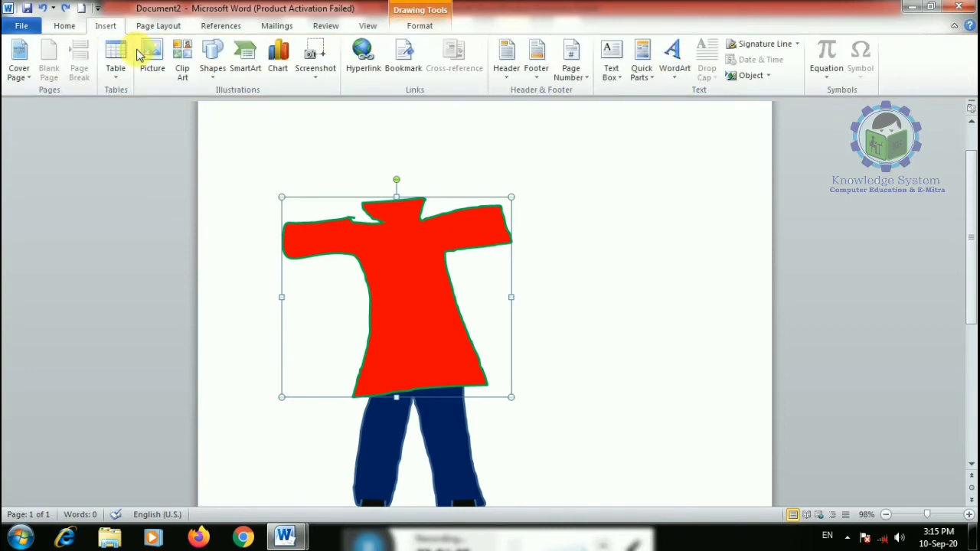
- Draw a Smiley Face shape above the shirt as the head and fill it yellow
{"action": "left_click", "coordinate": [212, 58]}
{"action": "left_click", "coordinate": [278, 230]}
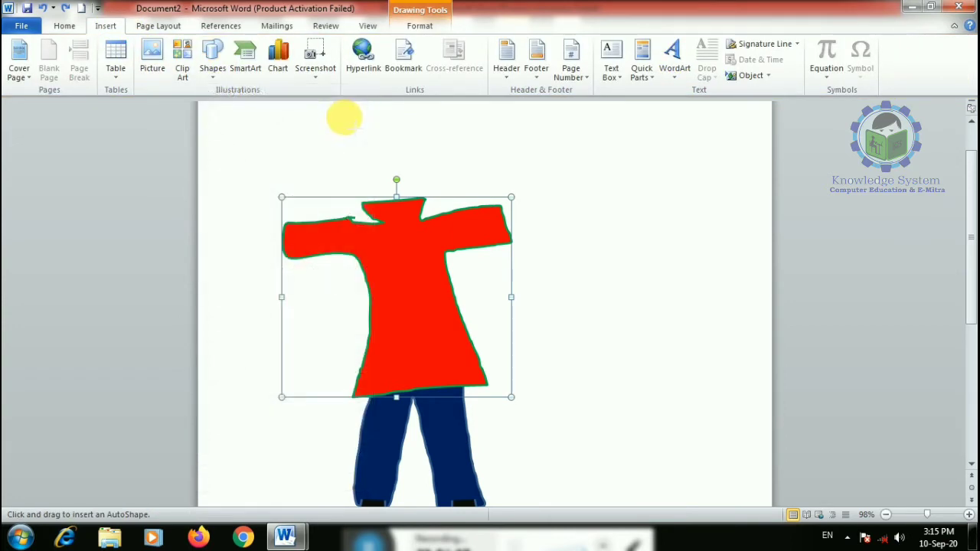
{"action": "mouse_move", "coordinate": [345, 115]}
{"action": "left_mouse_down"}
{"action": "mouse_move", "coordinate": [390, 176]}
{"action": "mouse_move", "coordinate": [426, 197]}
{"action": "left_mouse_up"}
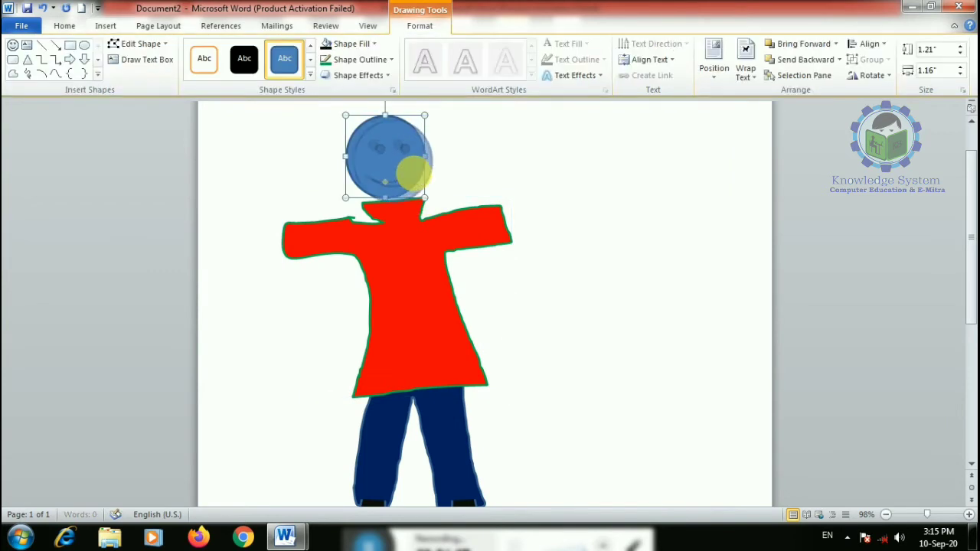
{"action": "left_click", "coordinate": [552, 210]}
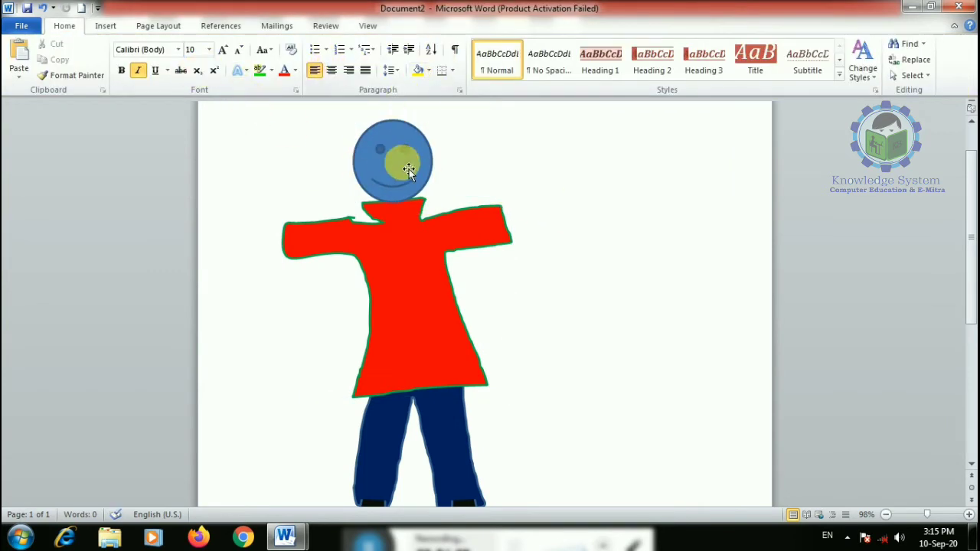
{"action": "left_click", "coordinate": [409, 170]}
{"action": "left_click", "coordinate": [360, 43]}
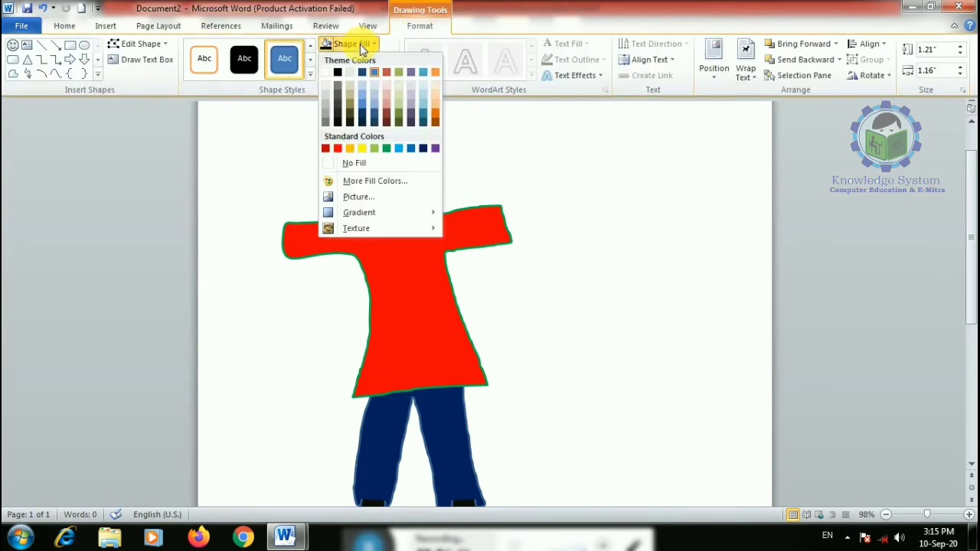
{"action": "left_click", "coordinate": [364, 150]}
{"action": "left_click", "coordinate": [531, 237]}
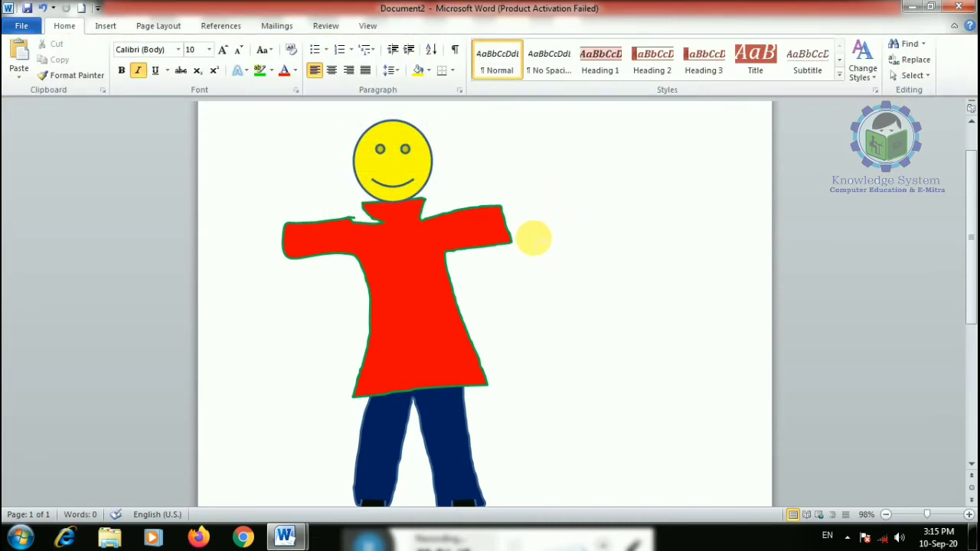
{"action": "left_click", "coordinate": [403, 189]}
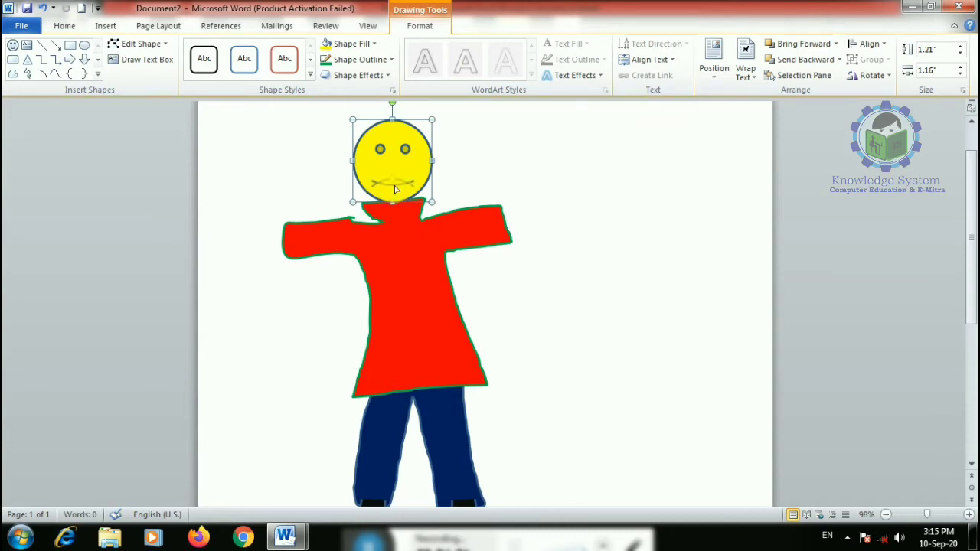
{"action": "left_click", "coordinate": [560, 183]}
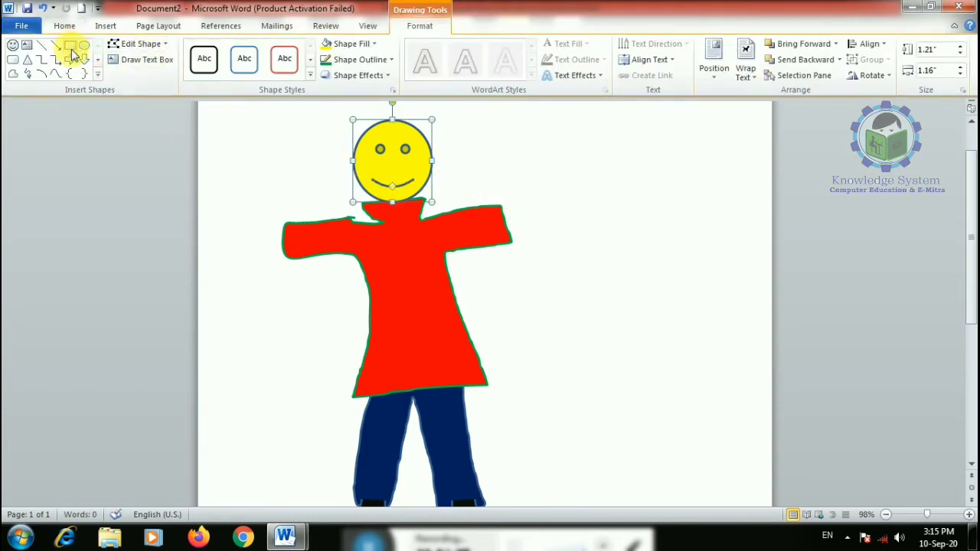
- Scribble a hair shape around the smiley head and fill it a dark colour
{"action": "left_click", "coordinate": [104, 25]}
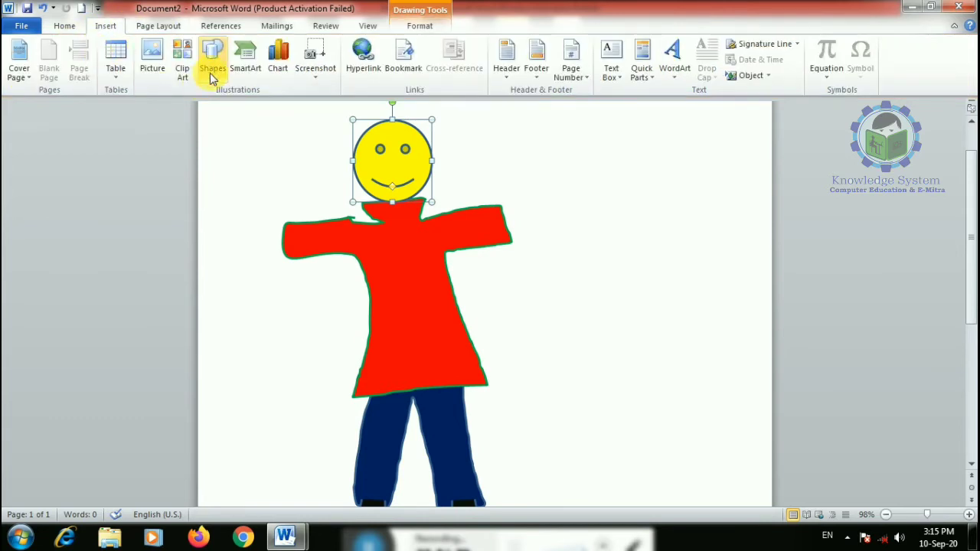
{"action": "left_click", "coordinate": [212, 65]}
{"action": "left_click", "coordinate": [221, 119]}
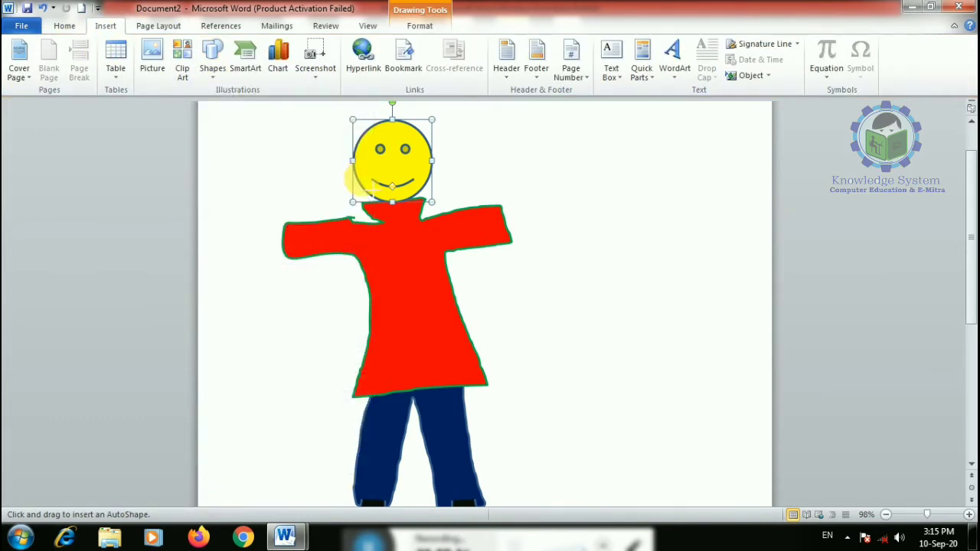
{"action": "mouse_move", "coordinate": [356, 196]}
{"action": "left_mouse_down"}
{"action": "mouse_move", "coordinate": [333, 187]}
{"action": "mouse_move", "coordinate": [369, 109]}
{"action": "mouse_move", "coordinate": [452, 192]}
{"action": "left_mouse_up"}
{"action": "left_click", "coordinate": [373, 44]}
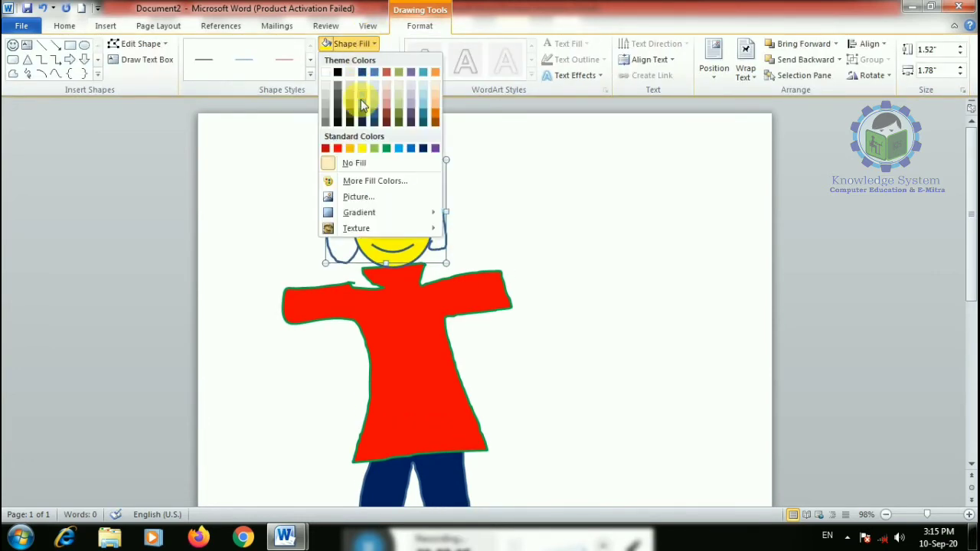
{"action": "left_click", "coordinate": [349, 121]}
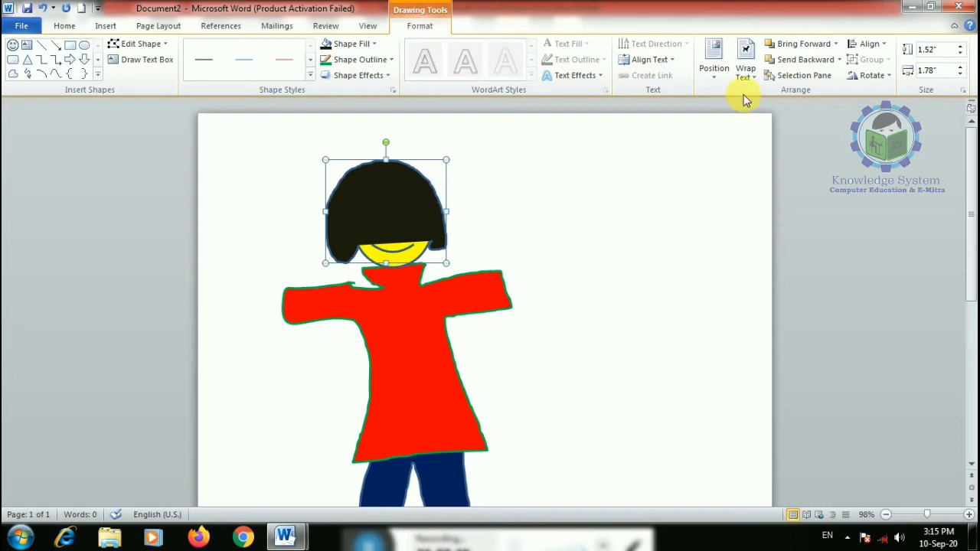
- Send the hair to back behind the face and nudge it slightly lower
{"action": "left_click", "coordinate": [840, 62]}
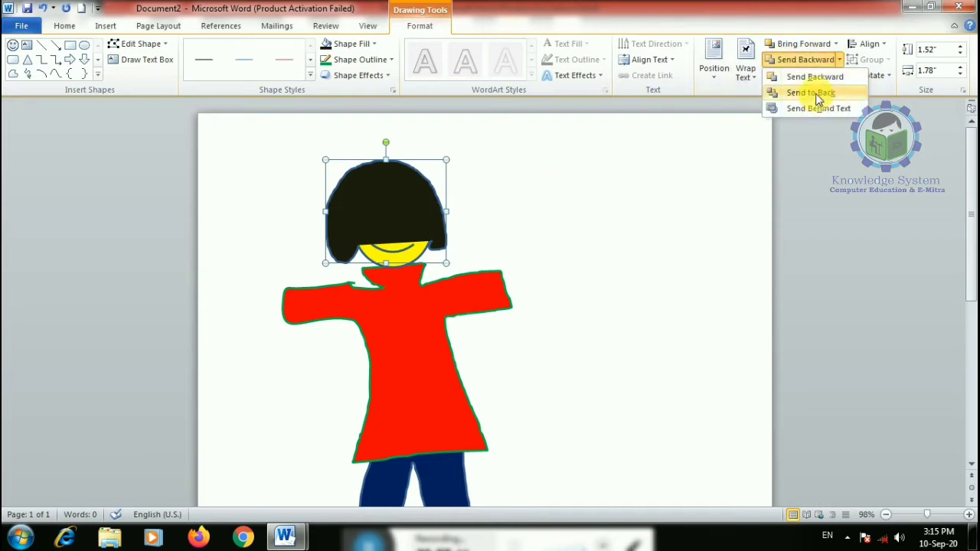
{"action": "left_click", "coordinate": [811, 92]}
{"action": "scroll", "coordinate": [519, 186], "scroll_direction": "down", "scroll_amount": 1}
{"action": "left_click", "coordinate": [453, 201]}
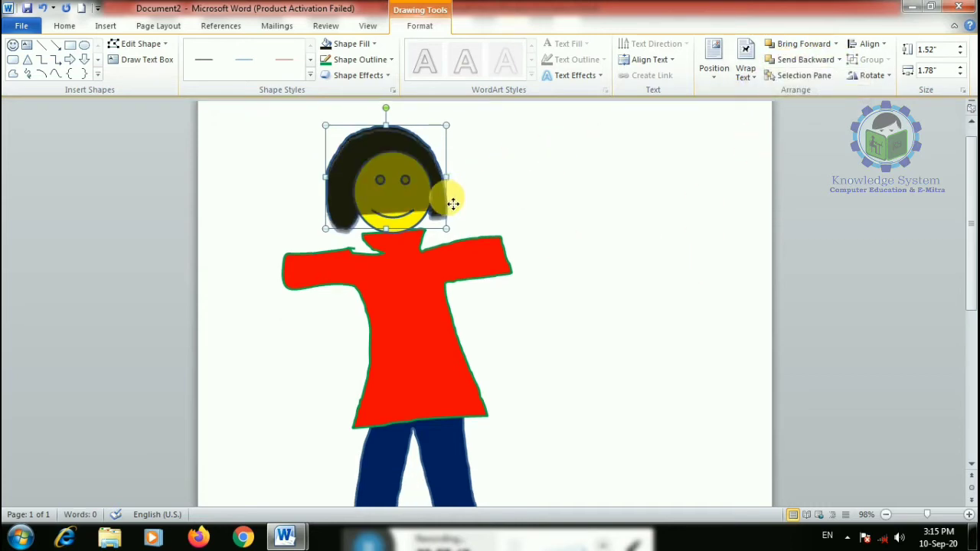
{"action": "left_click_drag", "start_coordinate": [453, 204], "coordinate": [455, 214]}
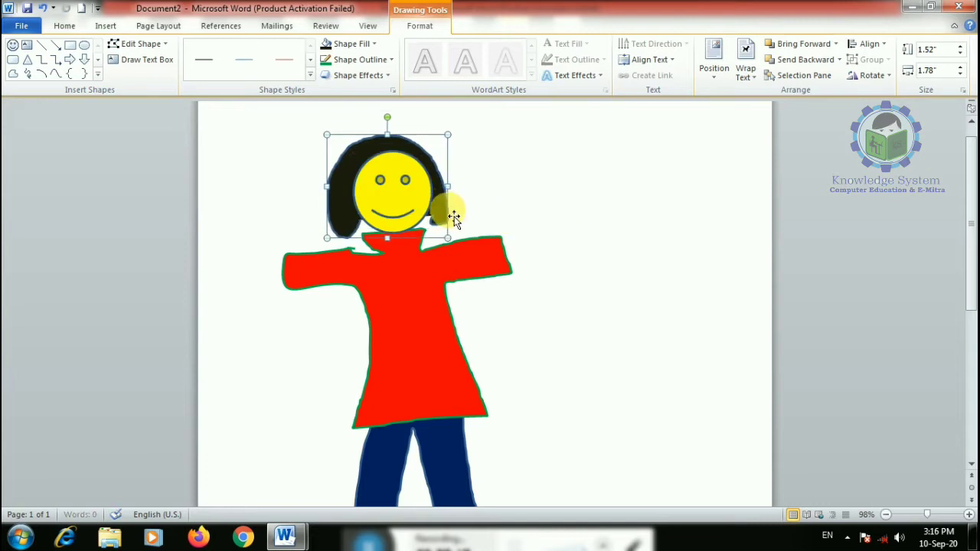
- Zoom out to 59% and select the face, hair, red dress, trousers and shoe together
{"action": "left_click", "coordinate": [579, 278]}
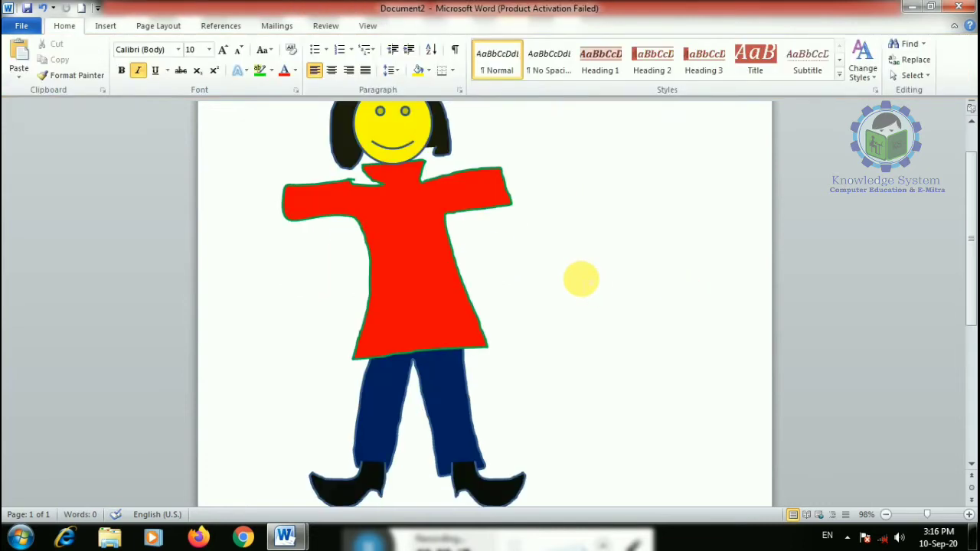
{"action": "scroll", "coordinate": [580, 278], "scroll_direction": "down", "scroll_amount": 4}
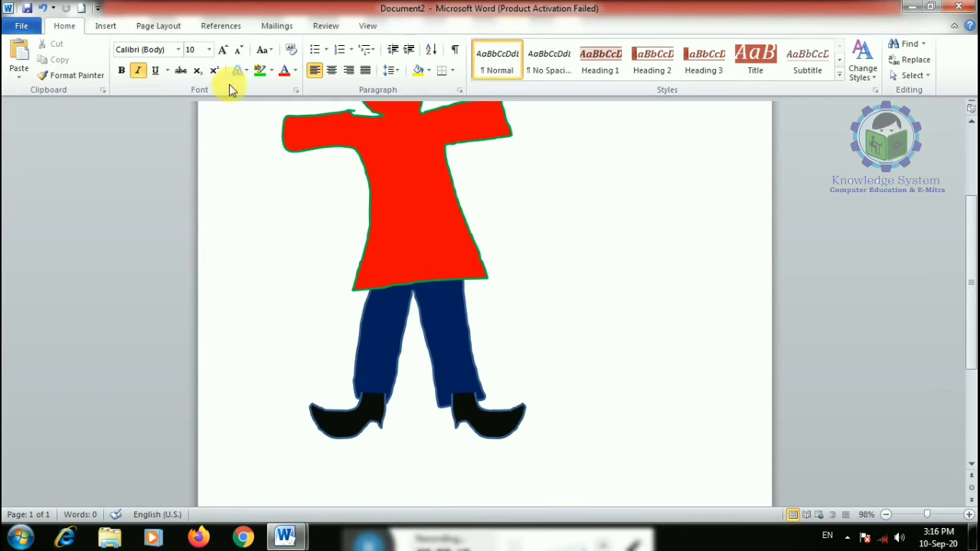
{"action": "scroll", "coordinate": [451, 280], "scroll_direction": "up", "scroll_amount": 3}
{"action": "left_click", "coordinate": [910, 516]}
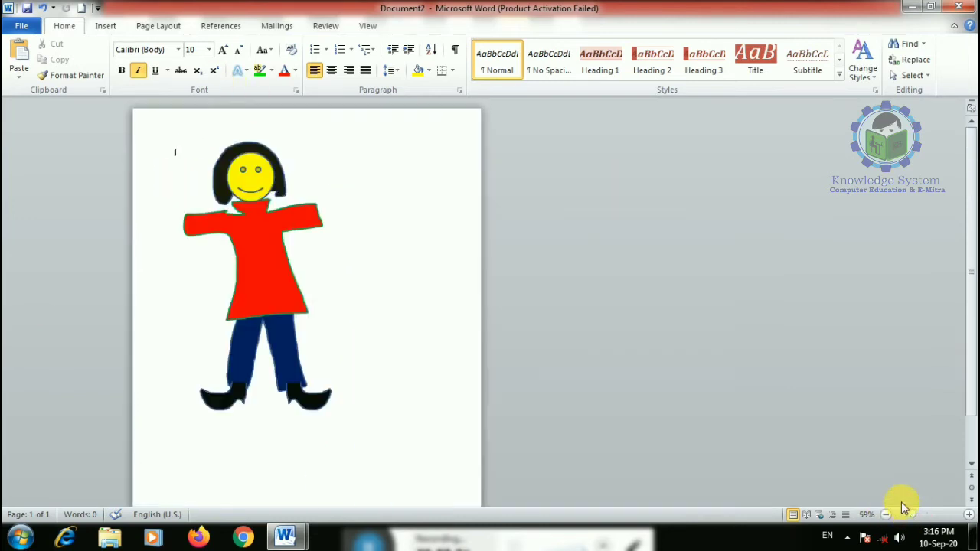
{"action": "left_click", "coordinate": [264, 189]}
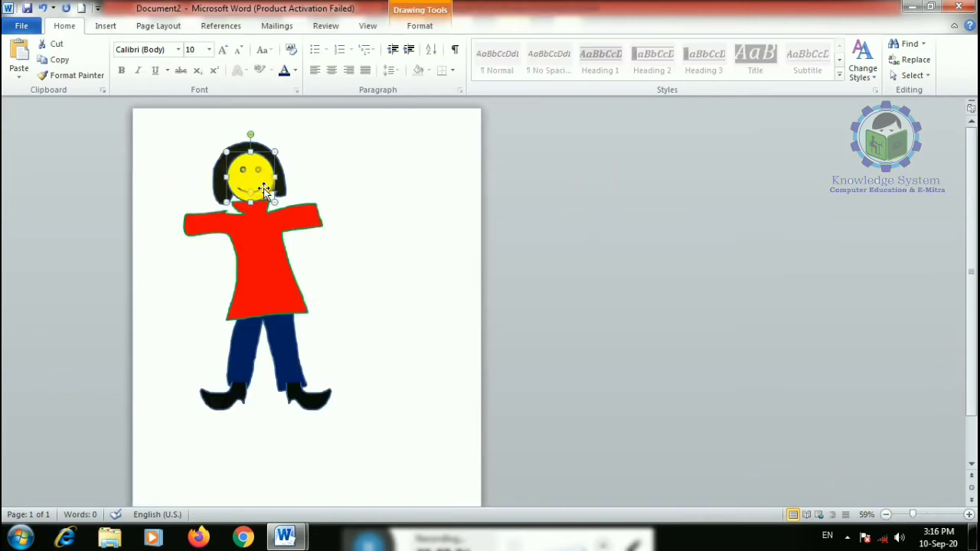
{"action": "left_click", "coordinate": [218, 175]}
{"action": "left_click", "coordinate": [263, 257], "text": "shift"}
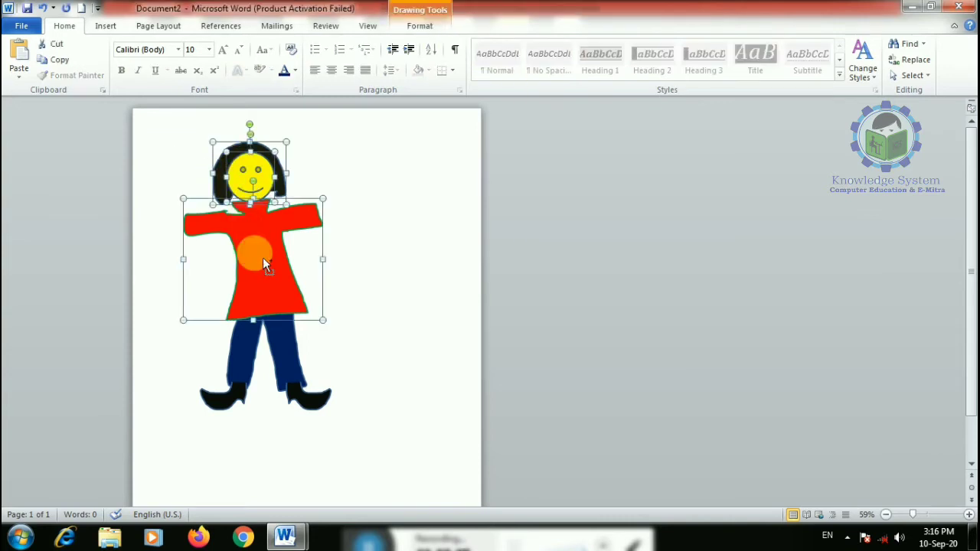
{"action": "left_click", "coordinate": [251, 339], "text": "shift"}
{"action": "left_click", "coordinate": [238, 400], "text": "shift"}
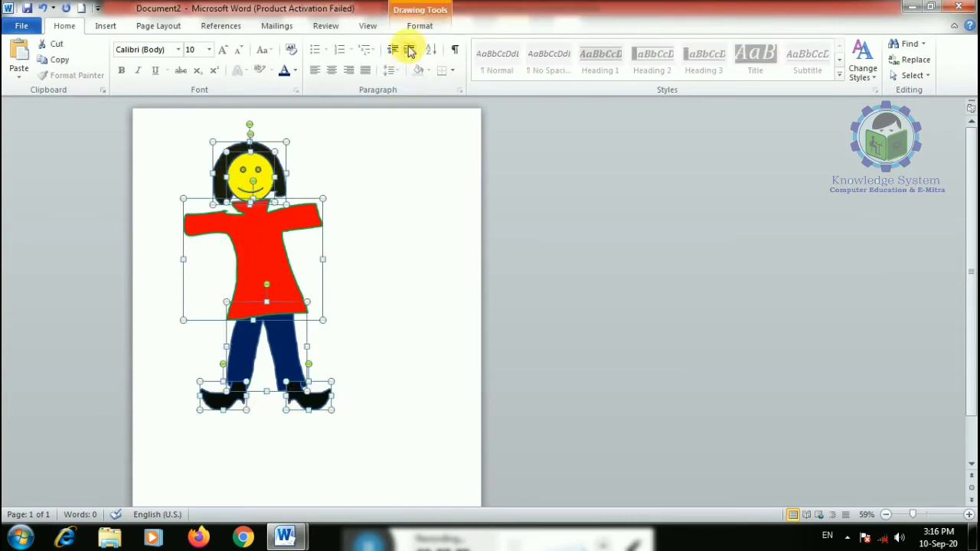
- Group the selected parts and shrink the group to about 4.21 by 2.12 inches
{"action": "left_click", "coordinate": [419, 28]}
{"action": "left_click", "coordinate": [870, 59]}
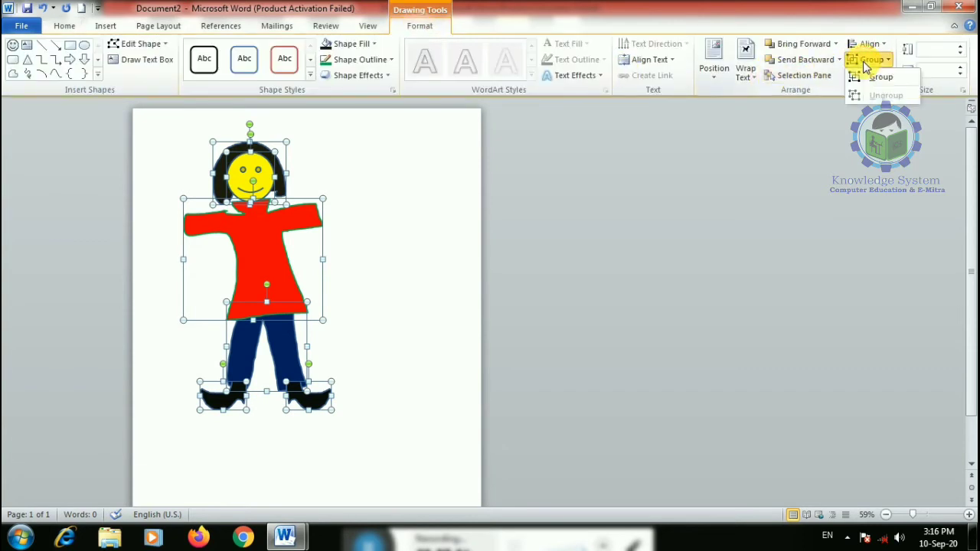
{"action": "left_click", "coordinate": [875, 78]}
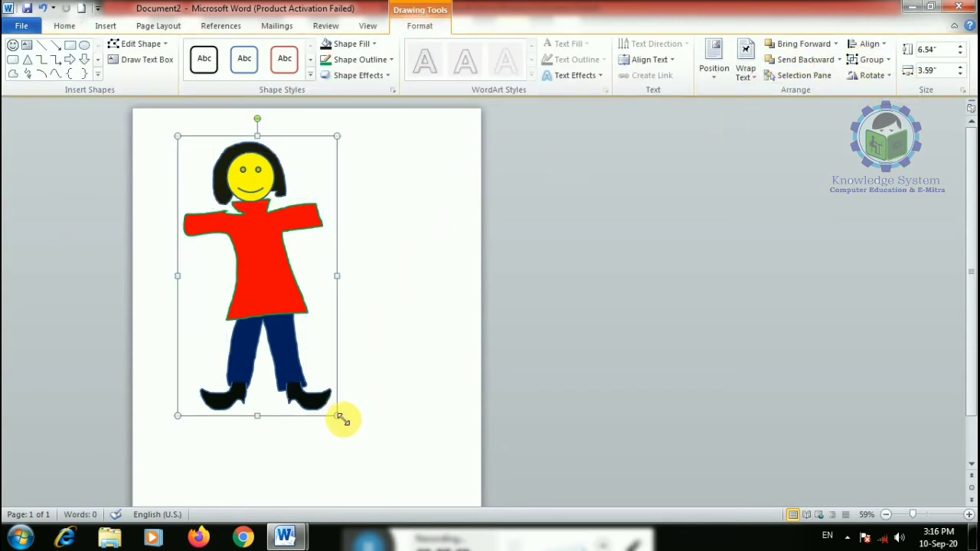
{"action": "left_click_drag", "start_coordinate": [337, 416], "coordinate": [277, 321]}
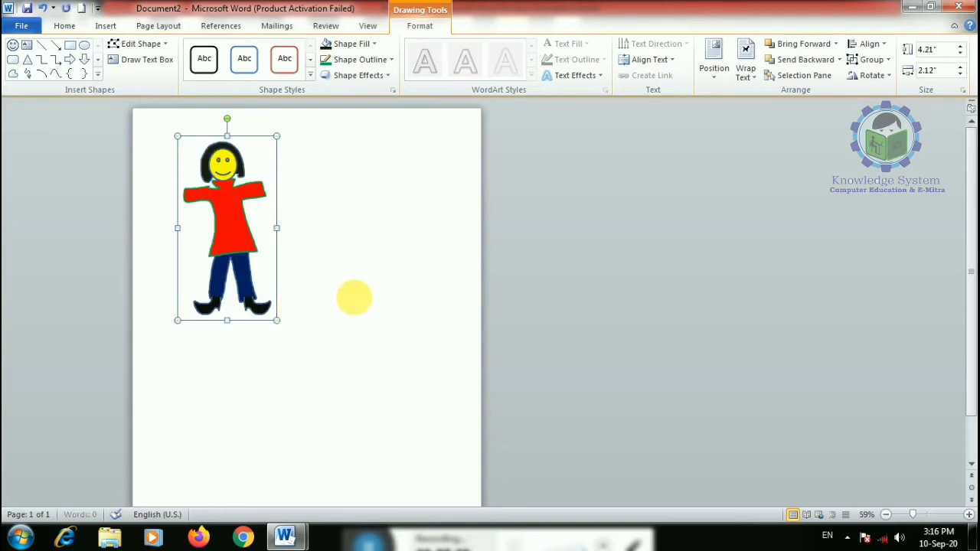
{"action": "key", "text": "ctrl+c"}
{"action": "key", "text": "ctrl+v"}
{"action": "left_click_drag", "start_coordinate": [258, 280], "coordinate": [344, 276]}
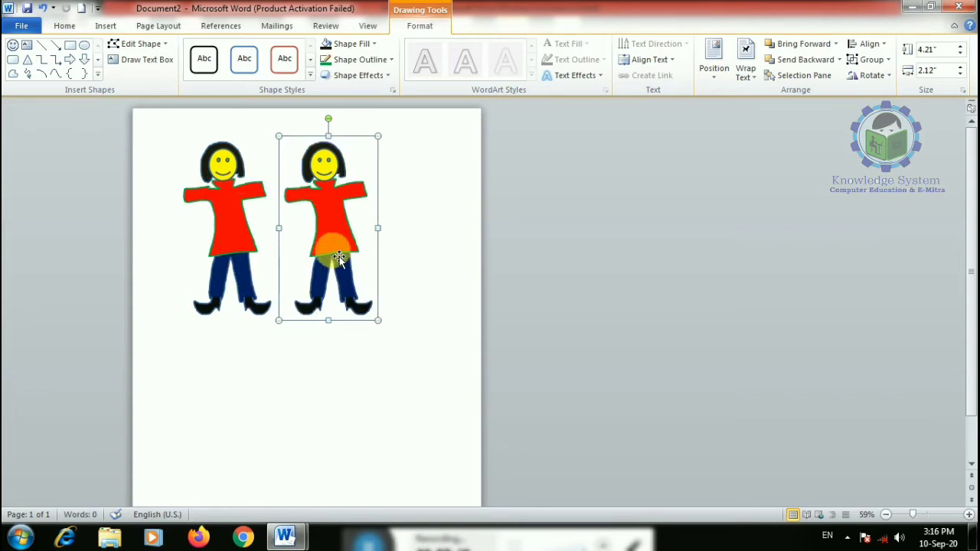
{"action": "key", "text": "ctrl+v"}
{"action": "left_click_drag", "start_coordinate": [227, 243], "coordinate": [271, 385]}
{"action": "left_click", "coordinate": [272, 385]}
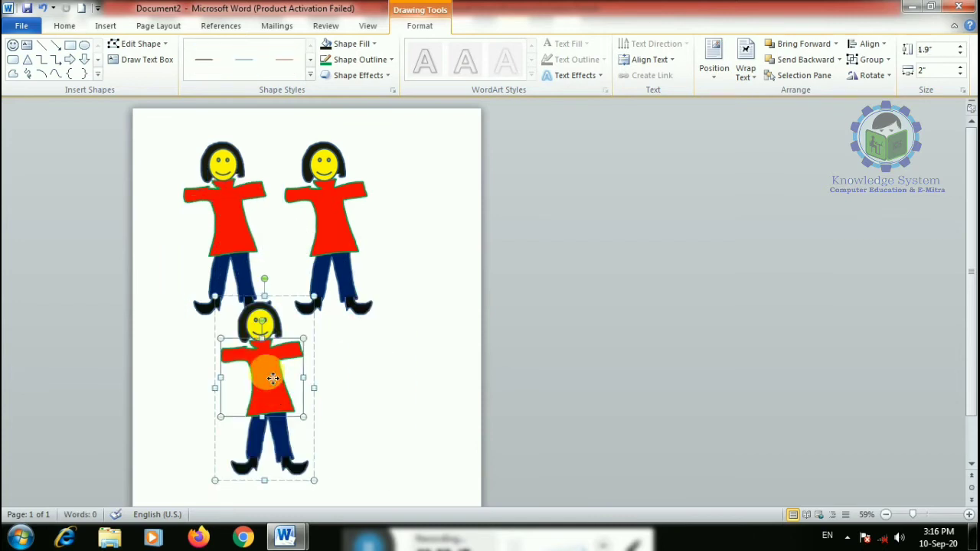
{"action": "left_click", "coordinate": [352, 44]}
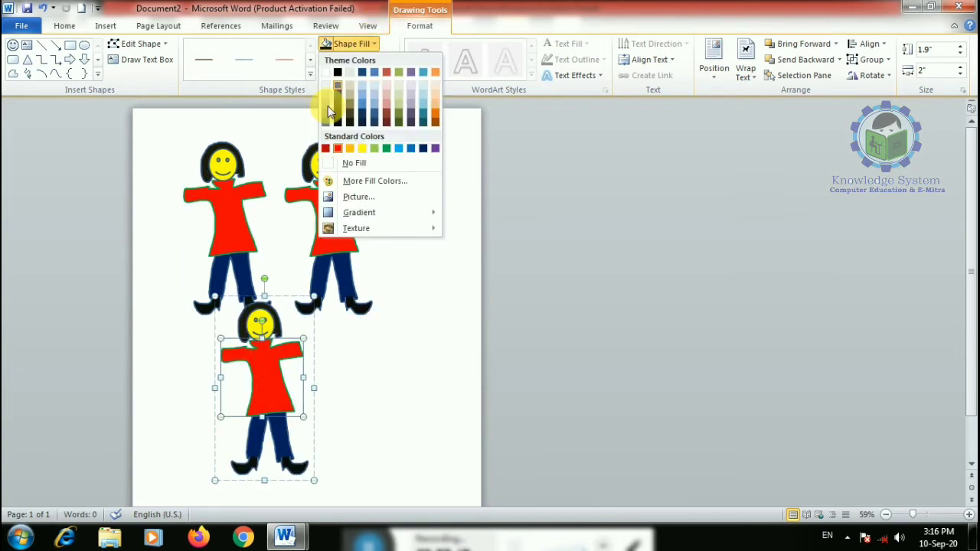
{"action": "left_click", "coordinate": [386, 147]}
{"action": "left_click", "coordinate": [343, 241]}
{"action": "left_click", "coordinate": [349, 43]}
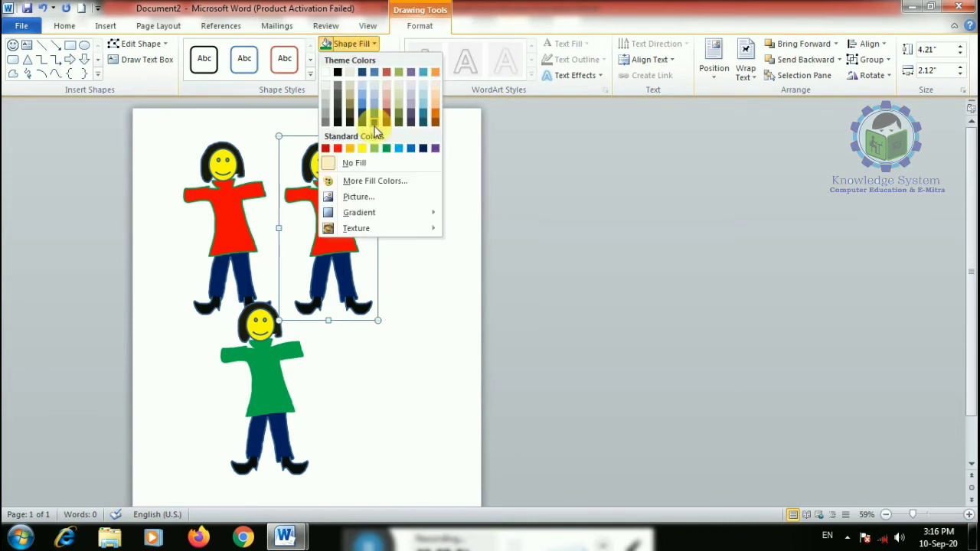
{"action": "left_click", "coordinate": [376, 344]}
{"action": "left_click", "coordinate": [340, 267]}
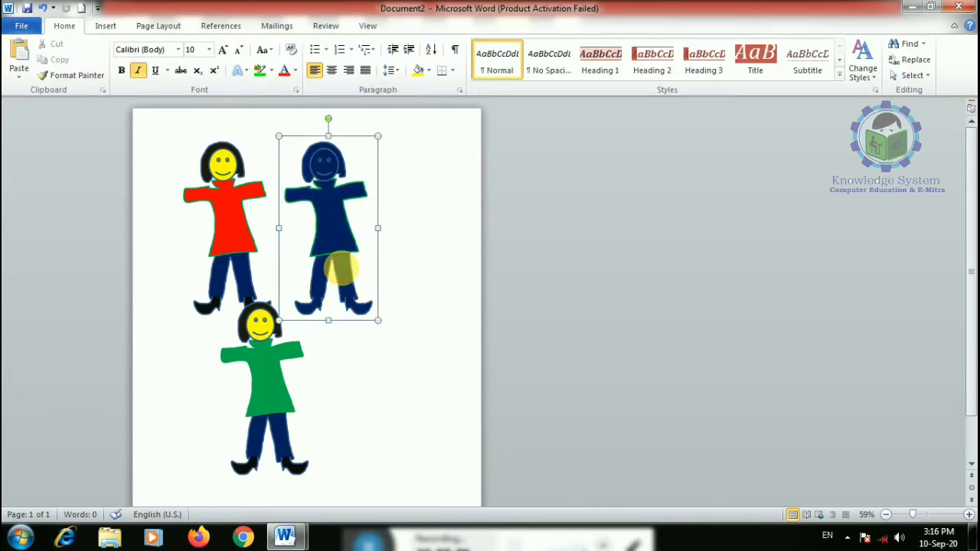
{"action": "key", "text": "Delete"}
{"action": "left_click", "coordinate": [291, 337]}
- Delete the green-shirted copy and enlarge the red-dressed figure to about 6.93 by 4.14 inches
{"action": "key", "text": "Delete"}
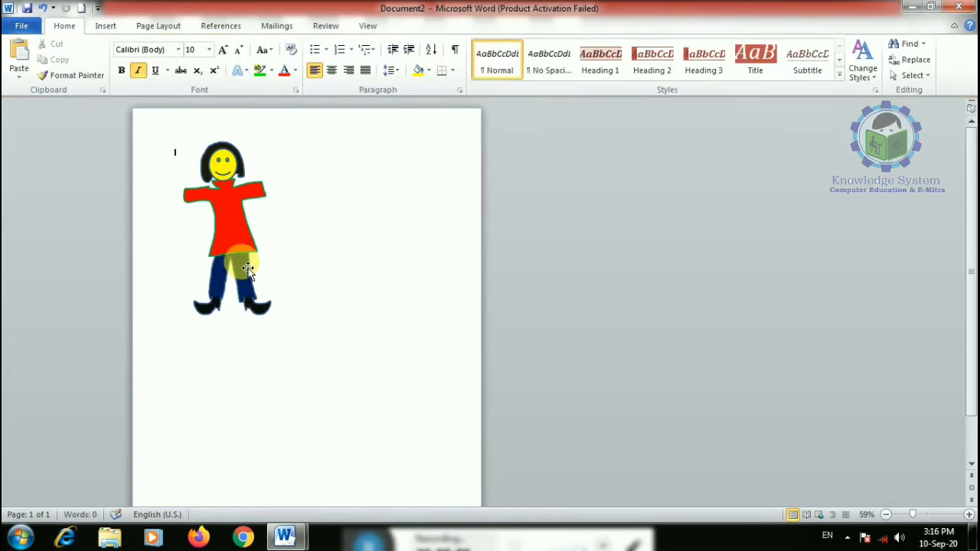
{"action": "double_click", "coordinate": [258, 282]}
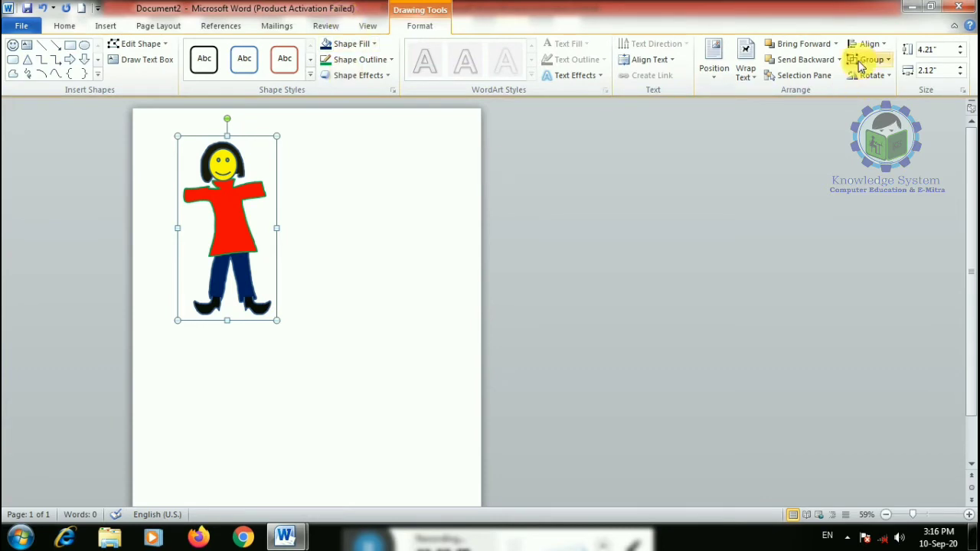
{"action": "left_click", "coordinate": [872, 76]}
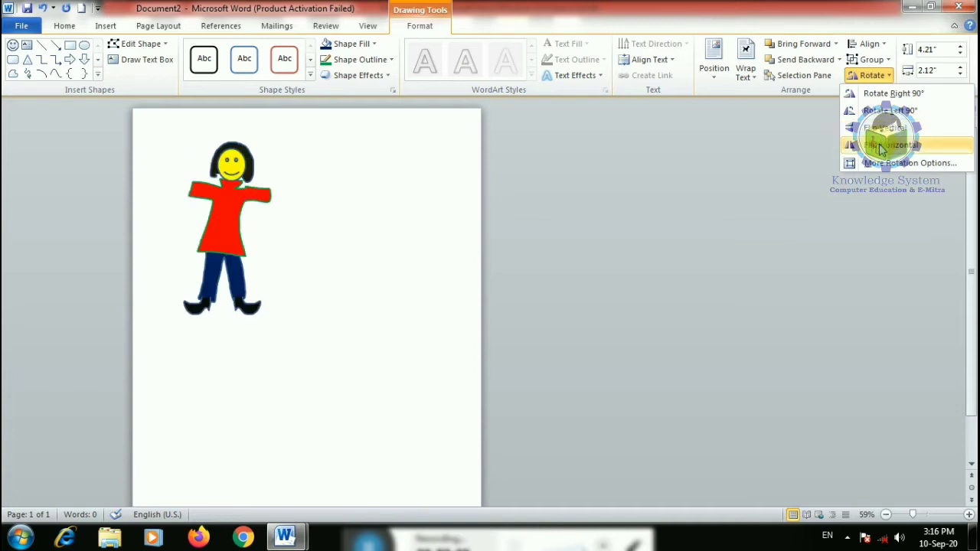
{"action": "left_click", "coordinate": [879, 147]}
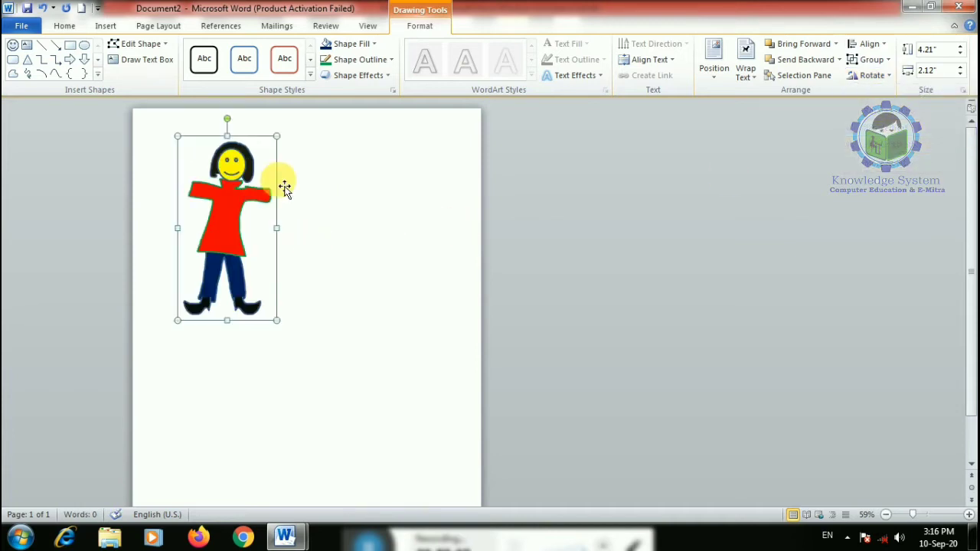
{"action": "key", "text": "ctrl+z"}
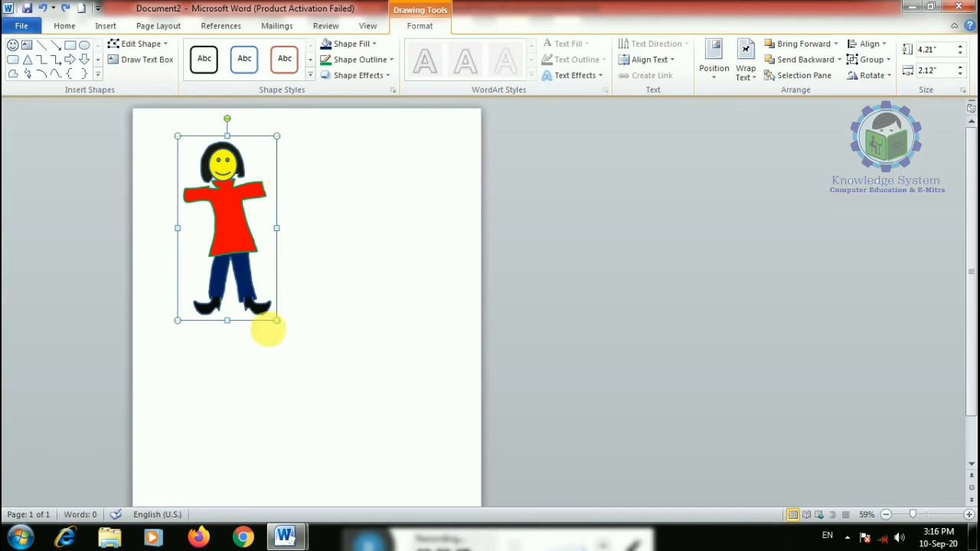
{"action": "left_click_drag", "start_coordinate": [279, 320], "coordinate": [359, 431]}
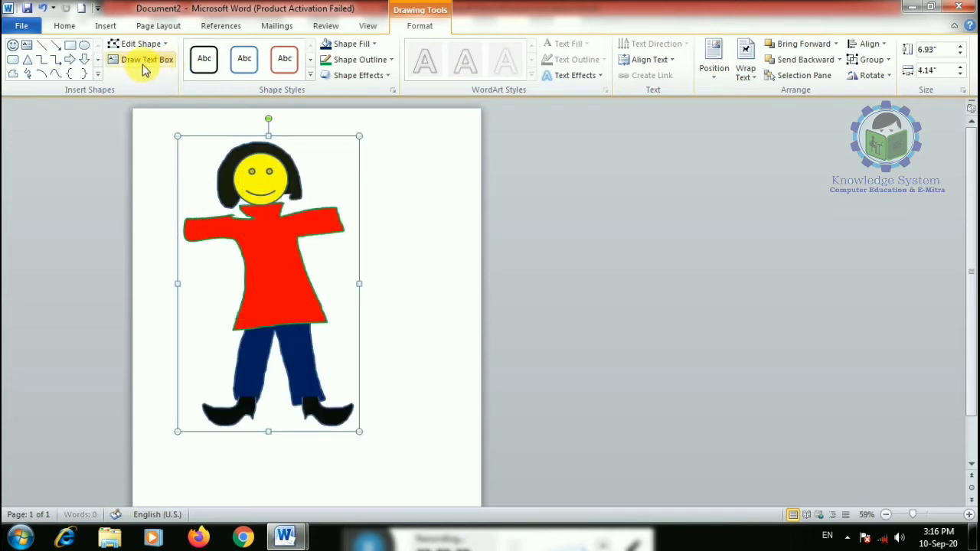
- Scribble a hand at the end of the right arm and fill it yellow
{"action": "left_click", "coordinate": [29, 74]}
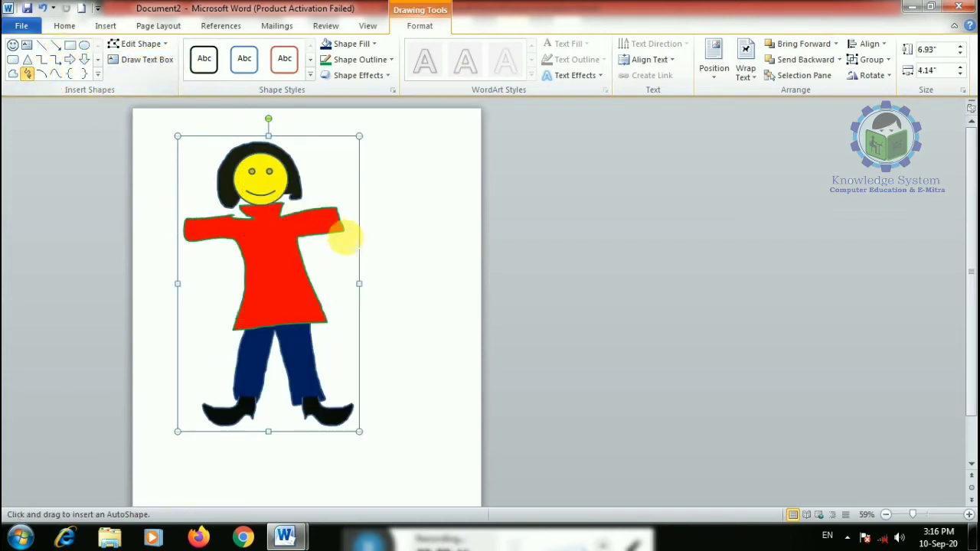
{"action": "left_click_drag", "start_coordinate": [339, 208], "coordinate": [373, 206]}
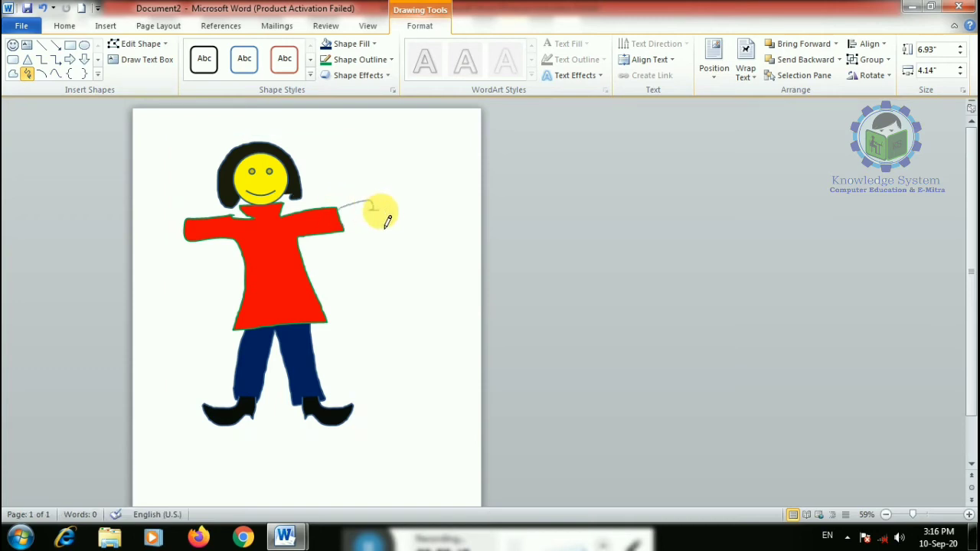
{"action": "left_click_drag", "start_coordinate": [345, 240], "coordinate": [342, 222]}
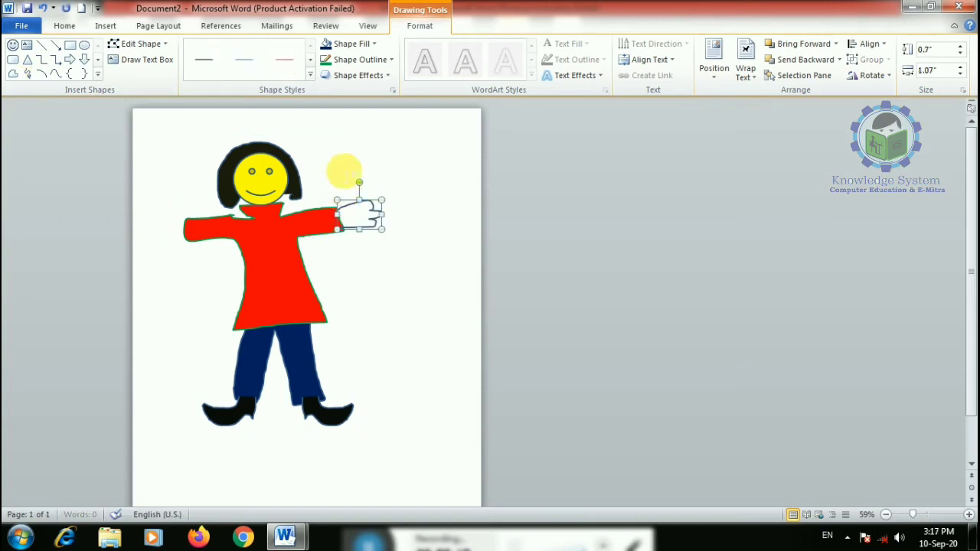
{"action": "left_click", "coordinate": [354, 46]}
{"action": "left_click", "coordinate": [361, 149]}
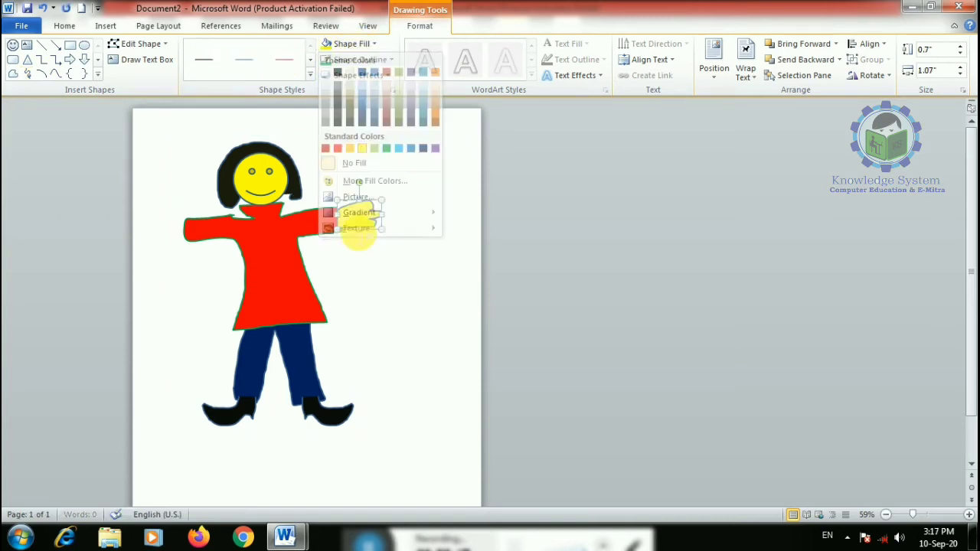
{"action": "left_click", "coordinate": [272, 270]}
- Group the hand with the girl figure, making the group 6.93 by 4.82 inches
{"action": "left_click", "coordinate": [274, 267]}
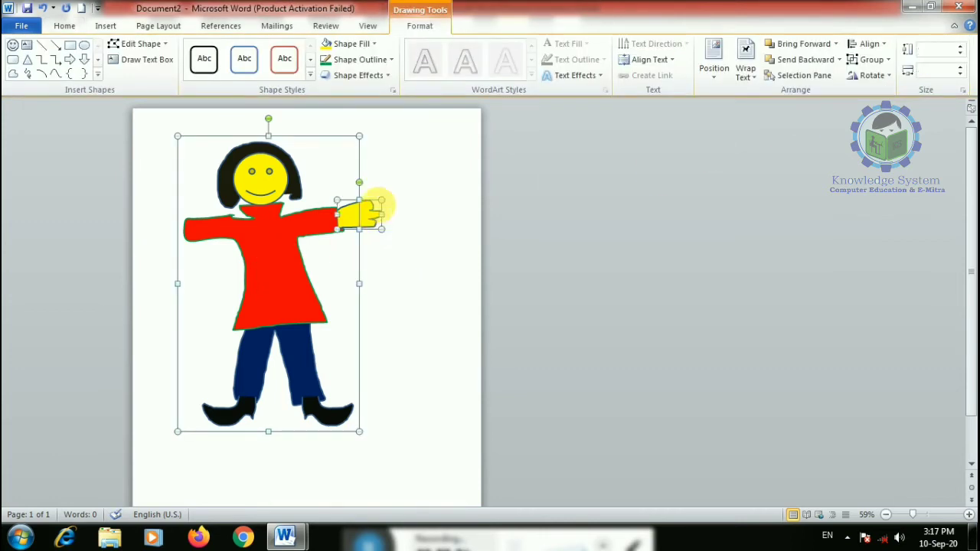
{"action": "left_click", "coordinate": [871, 59]}
{"action": "left_click", "coordinate": [879, 82]}
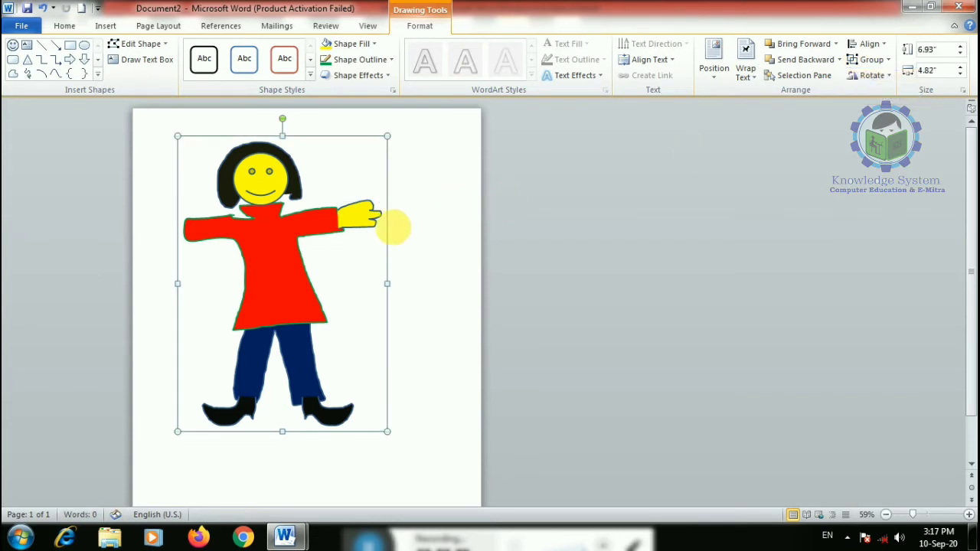
{"action": "left_click", "coordinate": [877, 77]}
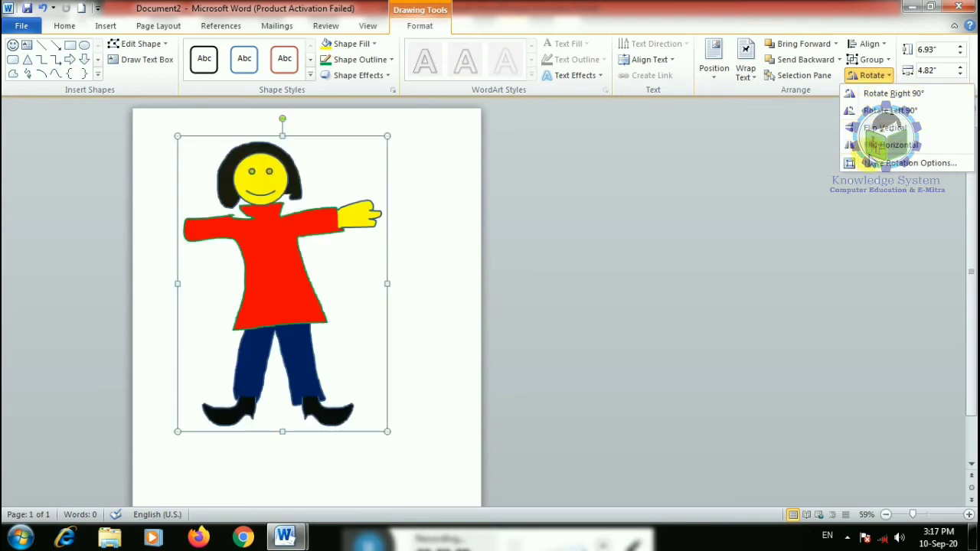
{"action": "left_click", "coordinate": [888, 110]}
{"action": "left_click", "coordinate": [856, 74]}
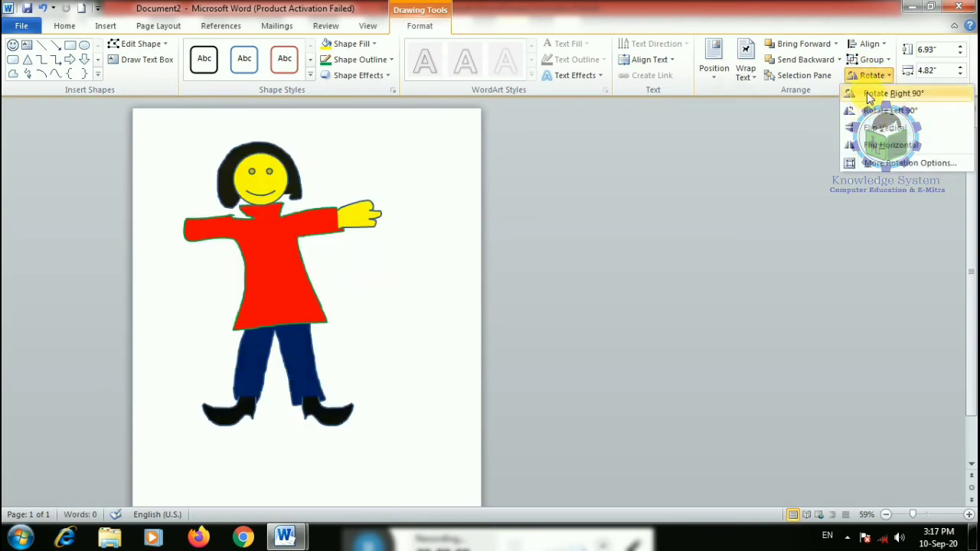
{"action": "left_click", "coordinate": [861, 93]}
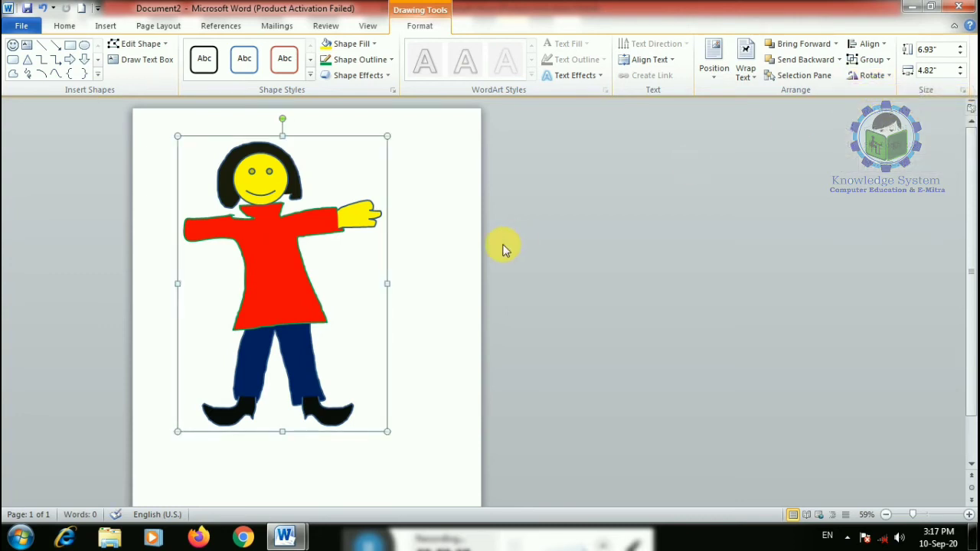
{"action": "left_click", "coordinate": [360, 59]}
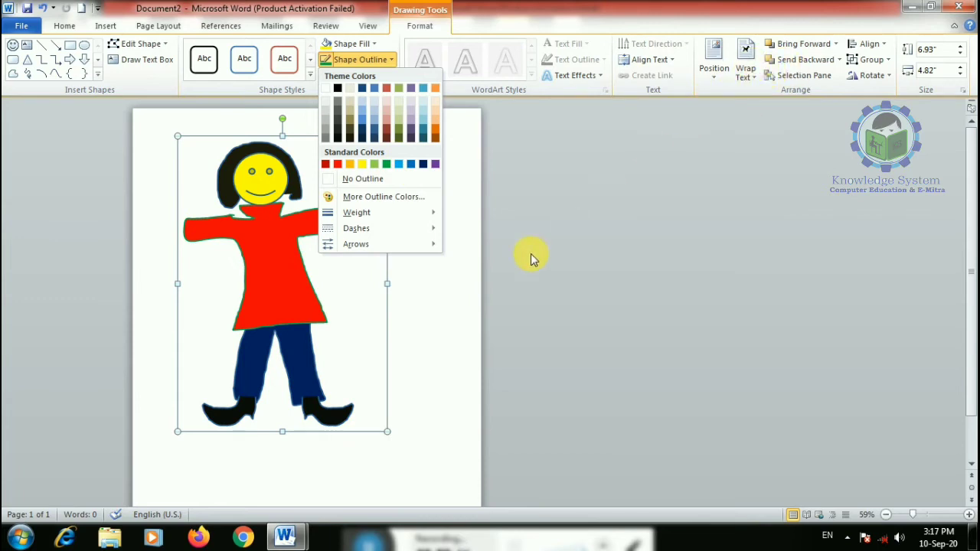
{"action": "left_click", "coordinate": [407, 351]}
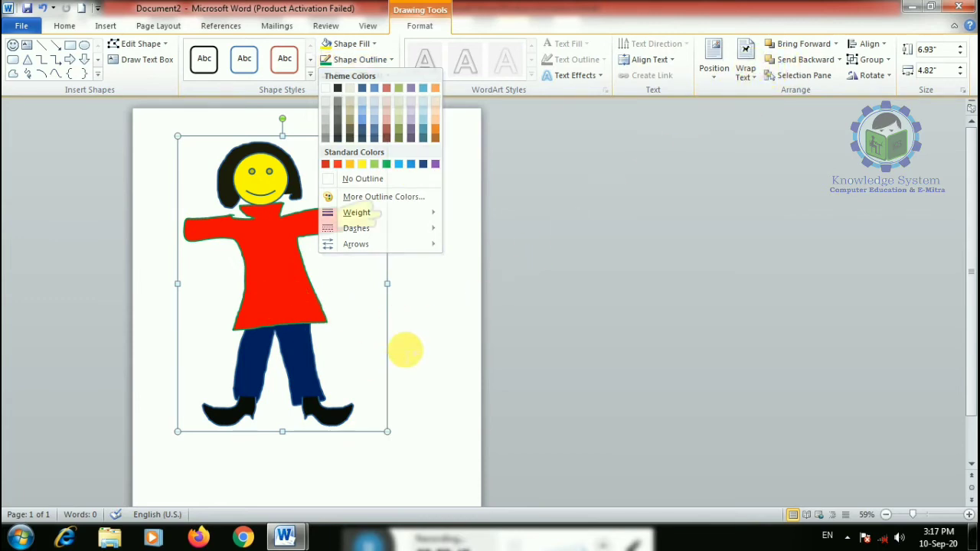
{"action": "left_click", "coordinate": [487, 258]}
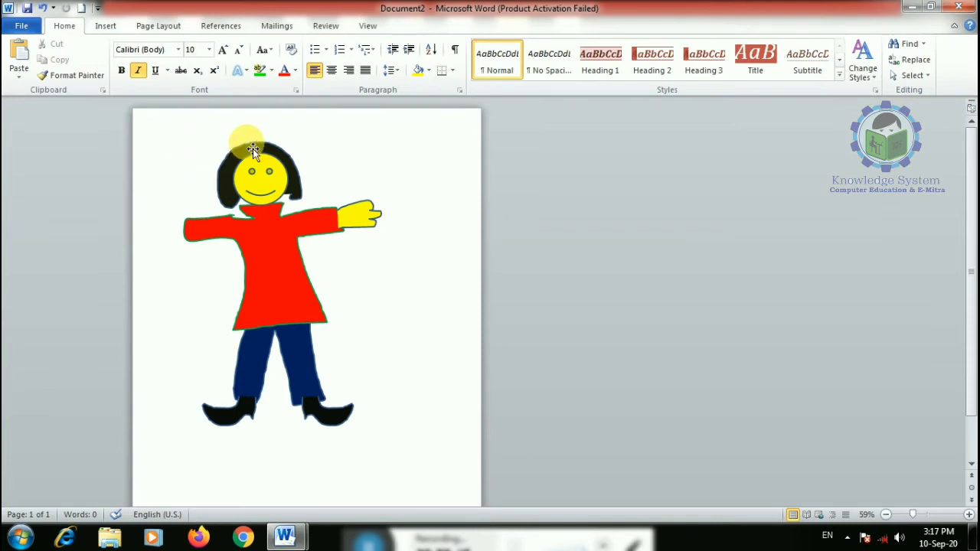
- Generate sample paragraphs with =rand(20) and zoom the view to 95%
{"action": "type", "text": "=rand(20"}
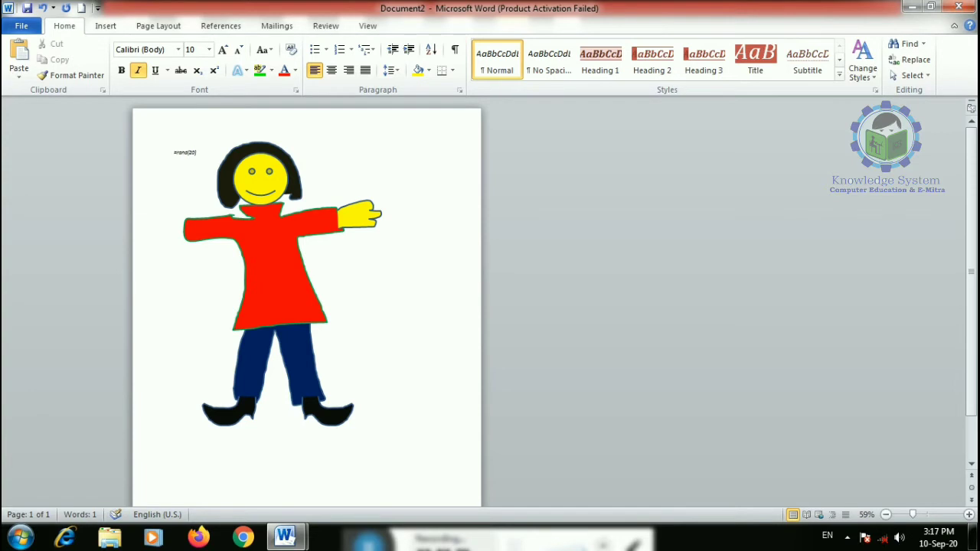
{"action": "key", "text": "Return"}
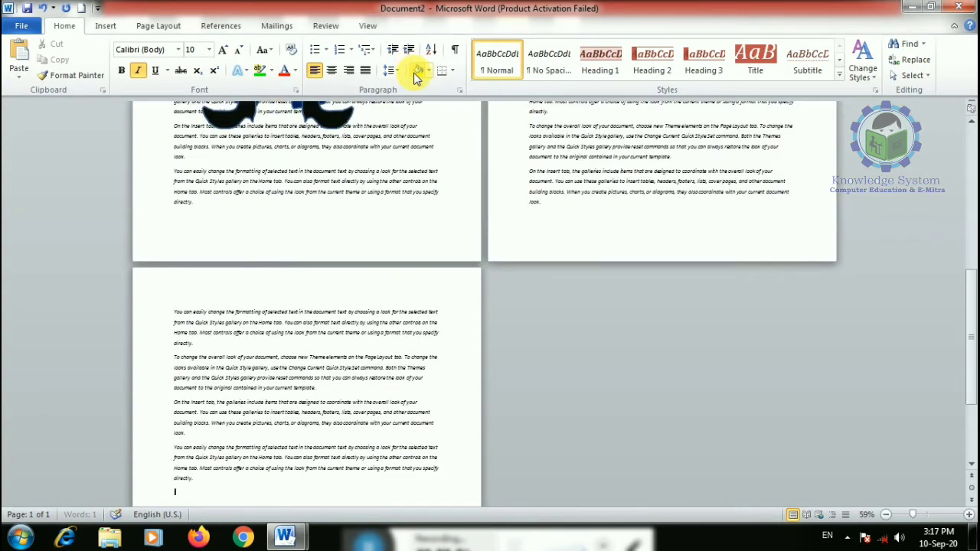
{"action": "left_click_drag", "start_coordinate": [913, 516], "coordinate": [926, 520]}
{"action": "scroll", "coordinate": [398, 360], "scroll_direction": "up", "scroll_amount": 12}
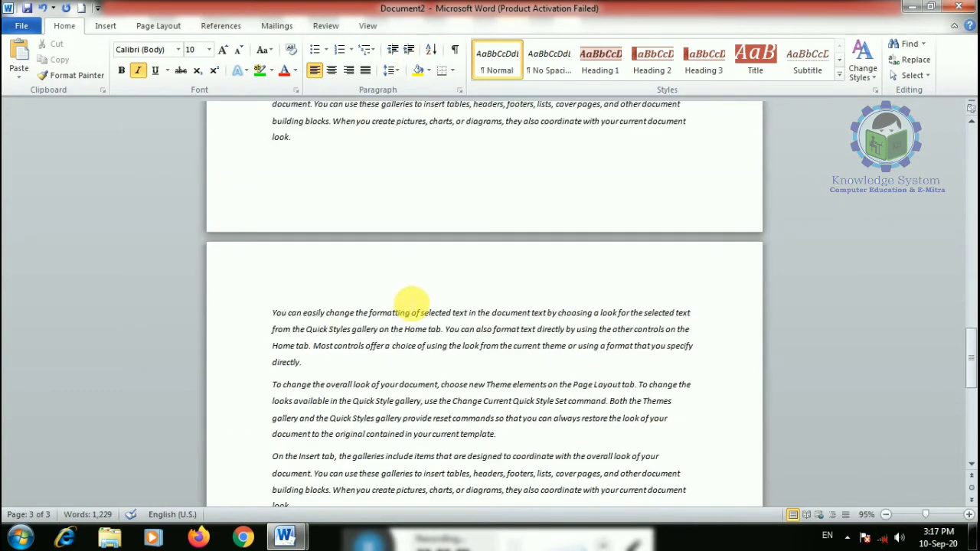
{"action": "scroll", "coordinate": [406, 297], "scroll_direction": "up", "scroll_amount": 19}
- Shrink the girl figure by its corner handle and move it to mid-page over the text
{"action": "left_click", "coordinate": [429, 253]}
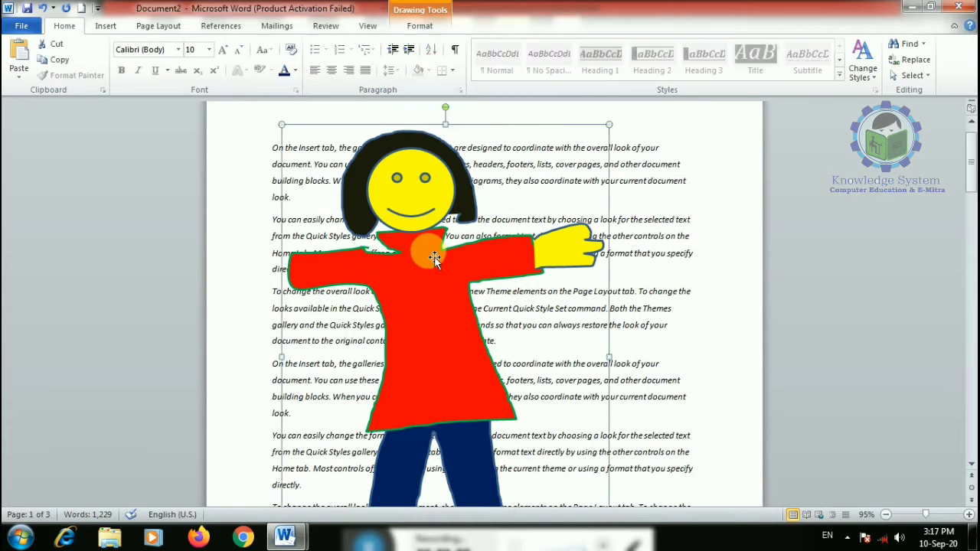
{"action": "scroll", "coordinate": [429, 252], "scroll_direction": "down", "scroll_amount": 3}
{"action": "left_click_drag", "start_coordinate": [613, 465], "coordinate": [447, 260]}
{"action": "scroll", "coordinate": [416, 322], "scroll_direction": "up", "scroll_amount": 3}
{"action": "left_click_drag", "start_coordinate": [399, 301], "coordinate": [532, 381]}
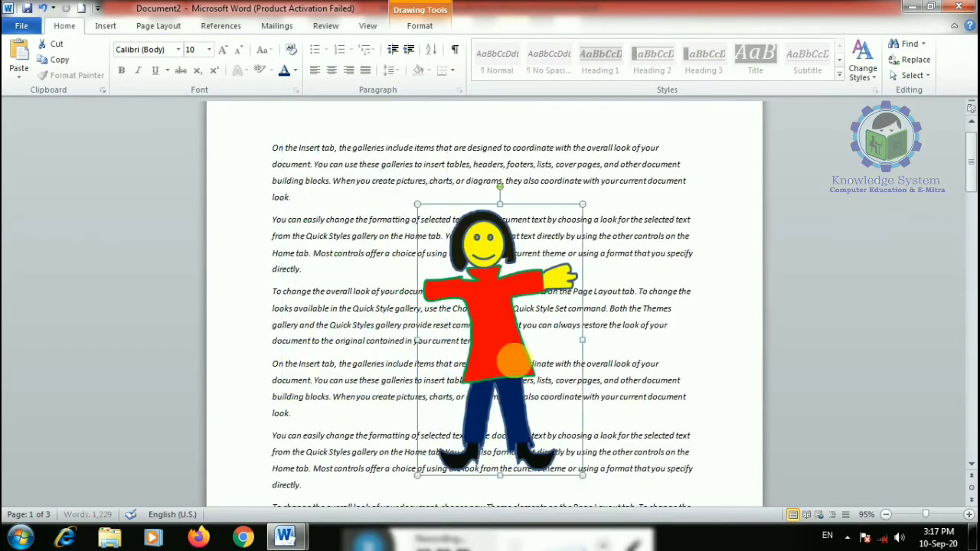
{"action": "left_click", "coordinate": [317, 142]}
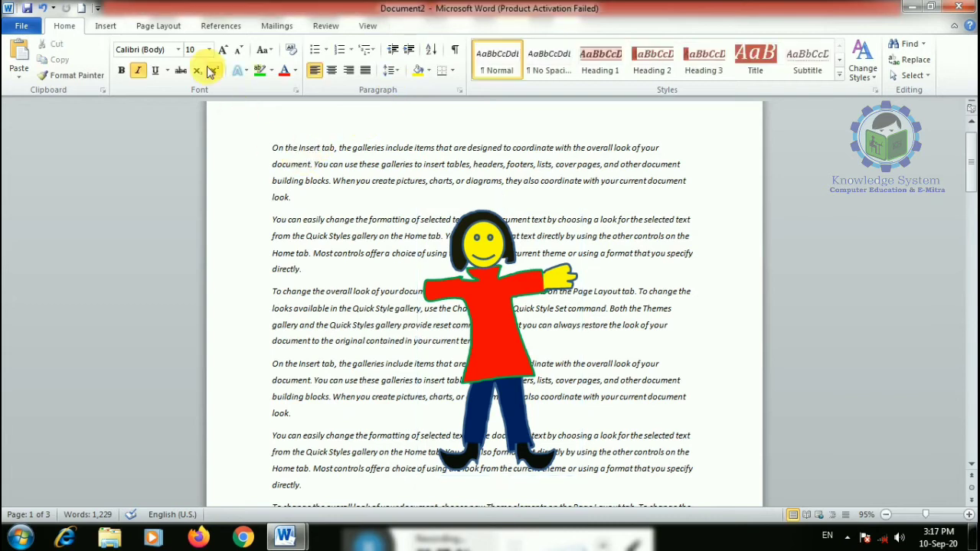
- Select the grouped girl figure and look over its text wrapping options
{"action": "left_click", "coordinate": [106, 25]}
{"action": "left_click", "coordinate": [487, 310]}
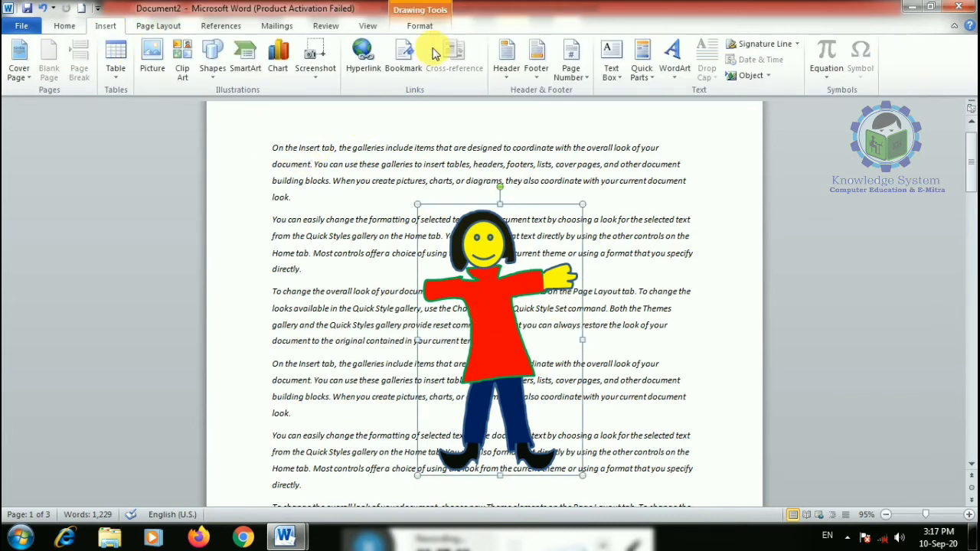
{"action": "left_click", "coordinate": [420, 26]}
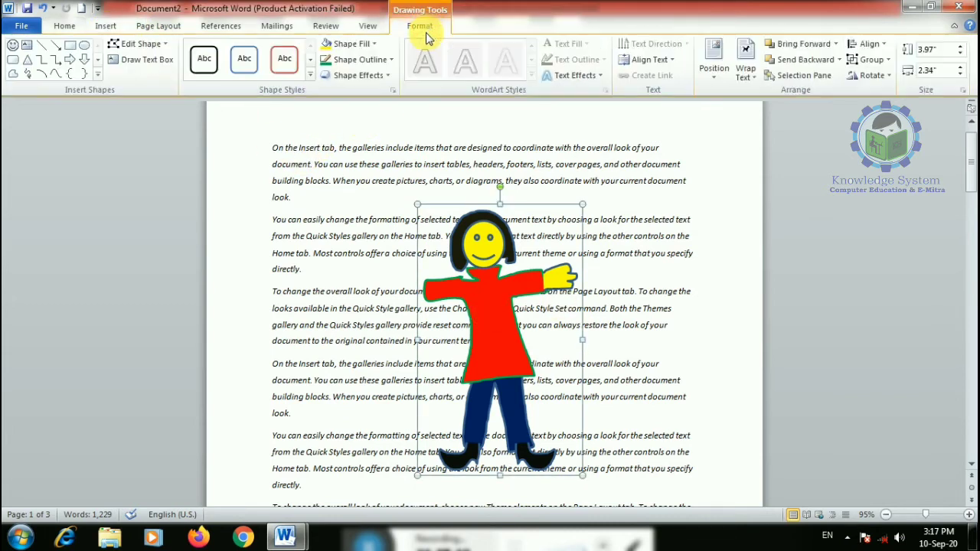
{"action": "left_click", "coordinate": [486, 310]}
{"action": "left_click", "coordinate": [744, 69]}
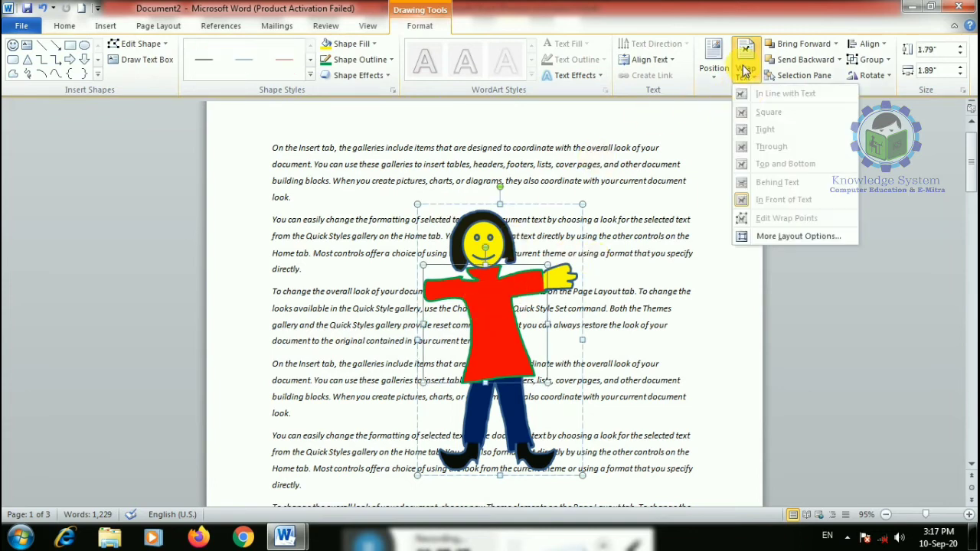
{"action": "left_click", "coordinate": [613, 203]}
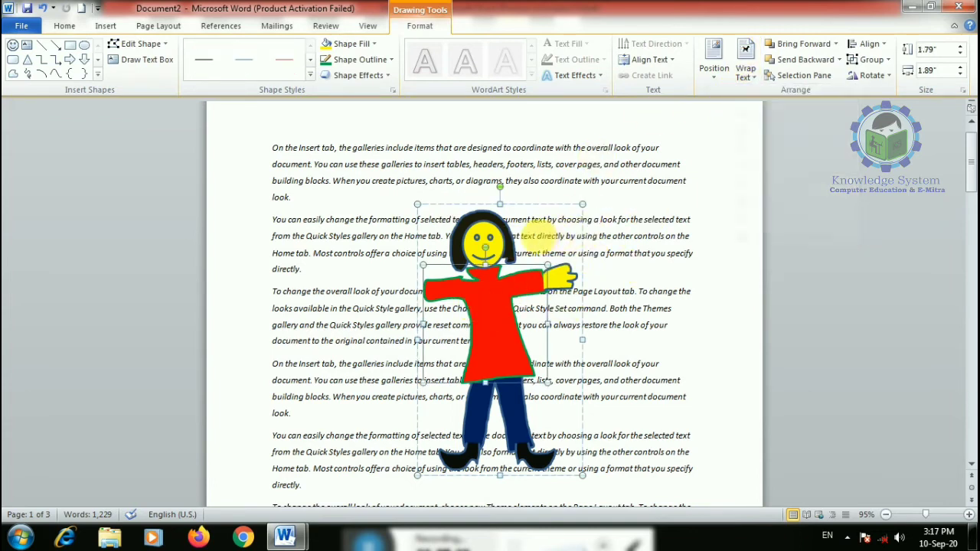
{"action": "left_click", "coordinate": [499, 231]}
{"action": "left_click", "coordinate": [606, 289]}
{"action": "left_click", "coordinate": [481, 374]}
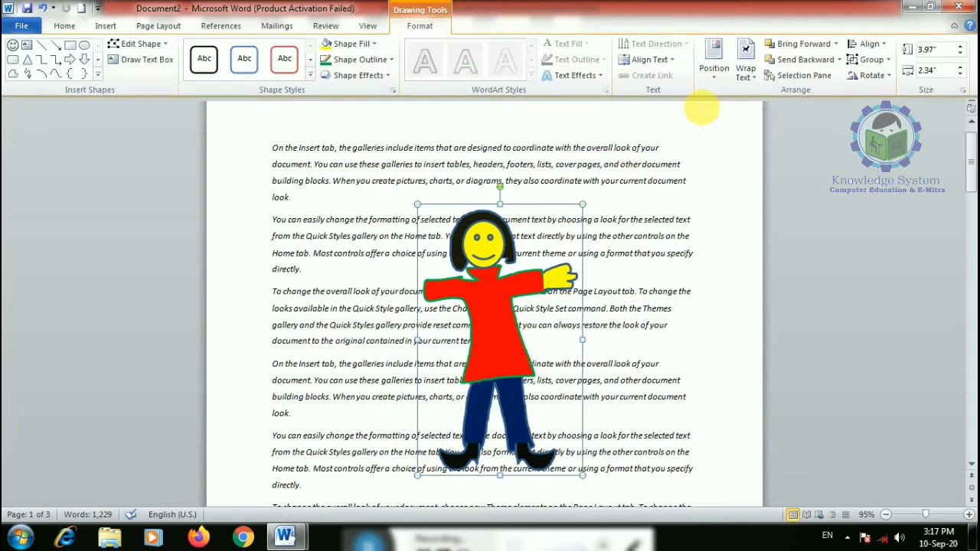
- Try Square and Tight wrapping, then set the figure to Behind Text
{"action": "left_click", "coordinate": [742, 78]}
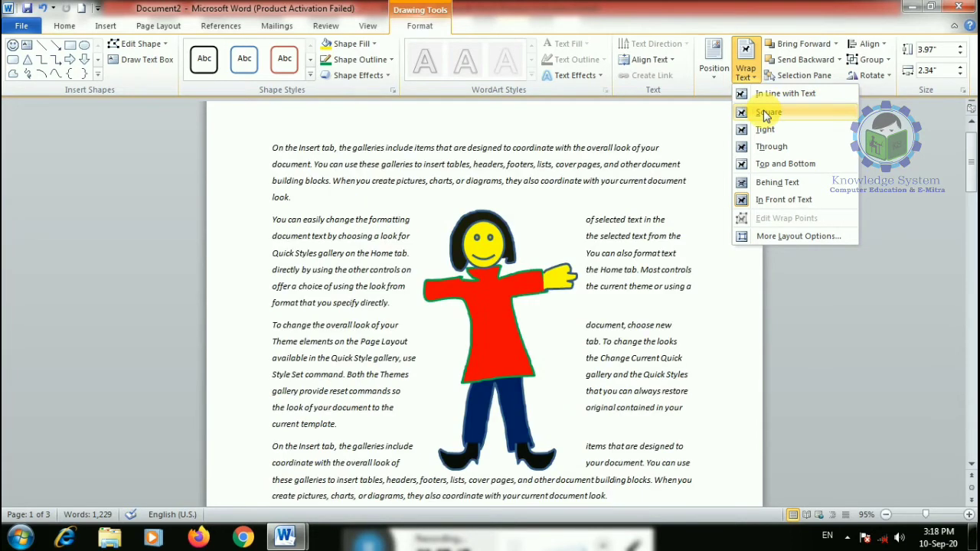
{"action": "left_click", "coordinate": [764, 113]}
{"action": "left_click", "coordinate": [746, 61]}
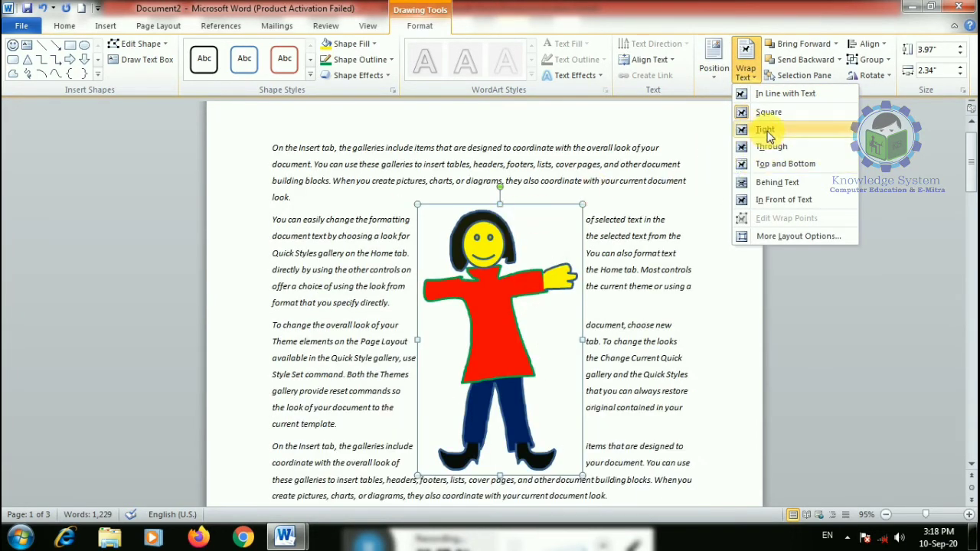
{"action": "left_click", "coordinate": [768, 133]}
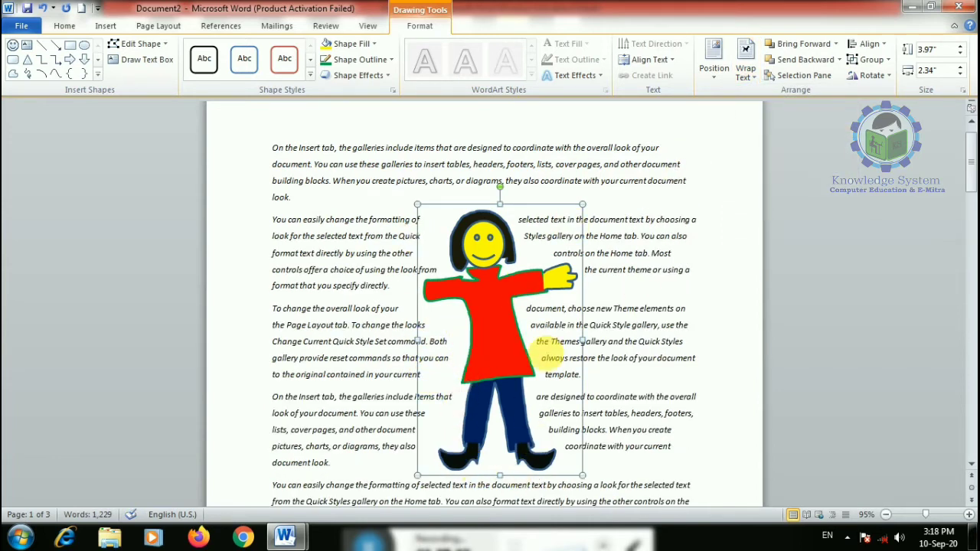
{"action": "left_click", "coordinate": [748, 77]}
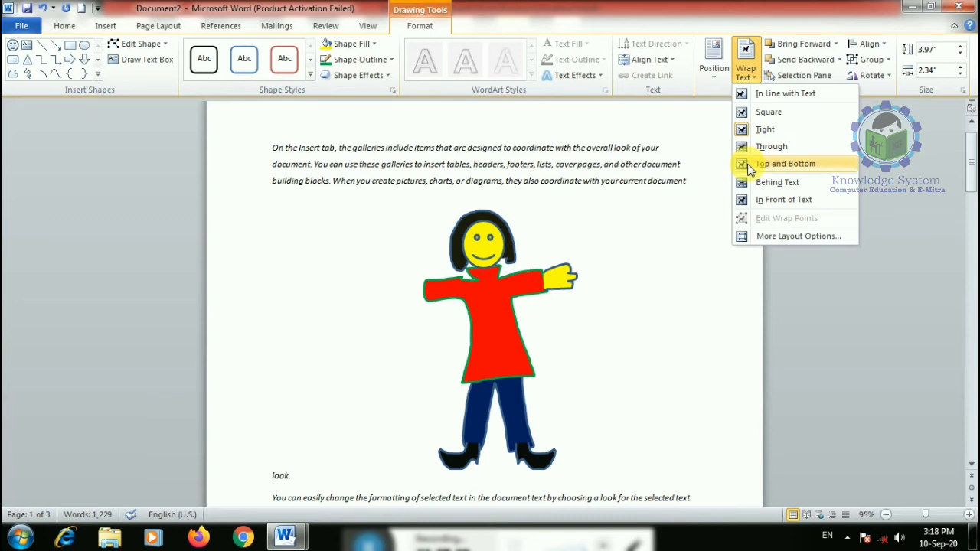
{"action": "left_click", "coordinate": [758, 182]}
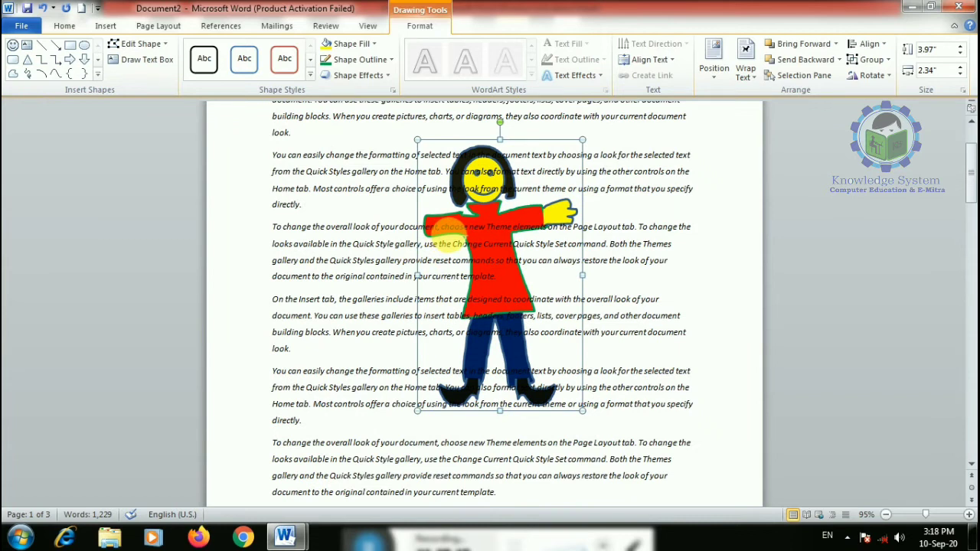
{"action": "left_click", "coordinate": [745, 69]}
{"action": "left_click", "coordinate": [761, 200]}
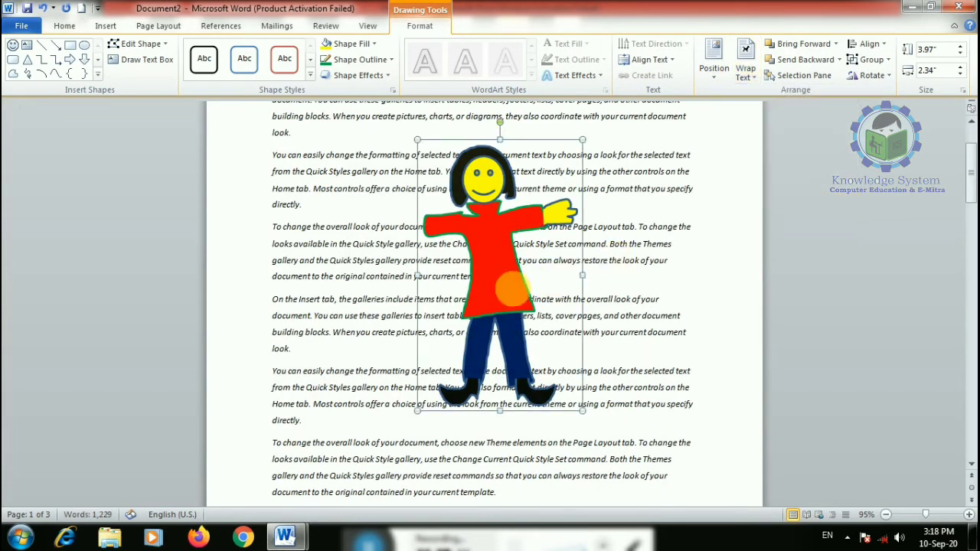
{"action": "left_click_drag", "start_coordinate": [510, 289], "coordinate": [485, 291]}
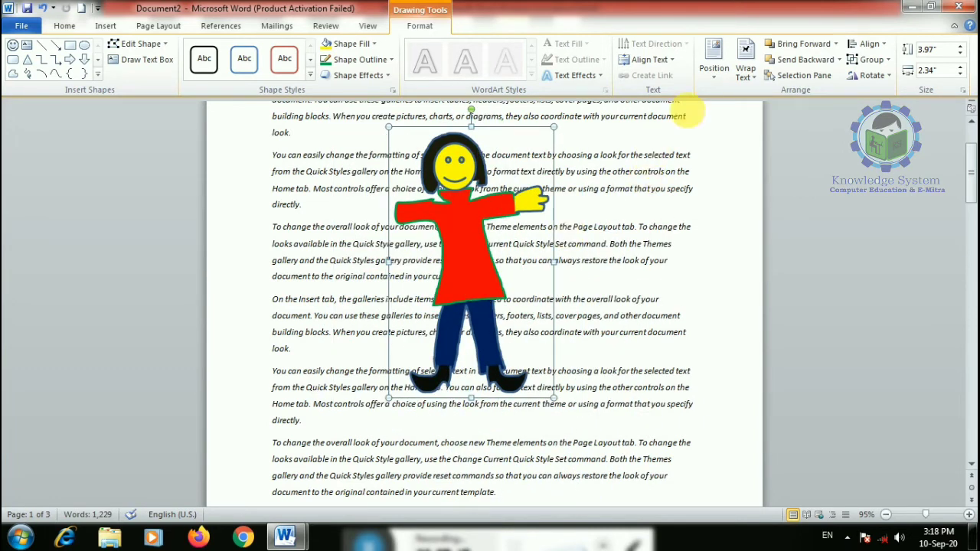
{"action": "left_click", "coordinate": [745, 65]}
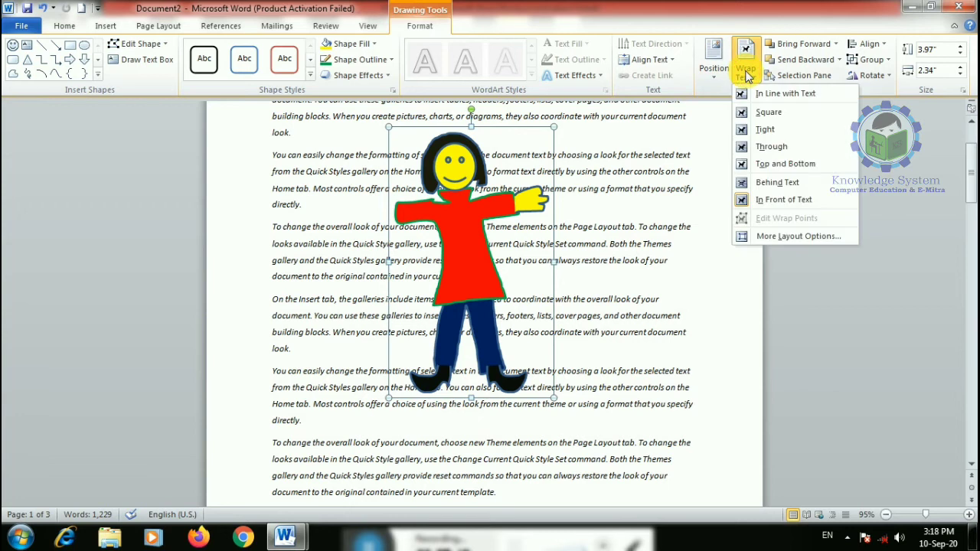
{"action": "left_click", "coordinate": [752, 239]}
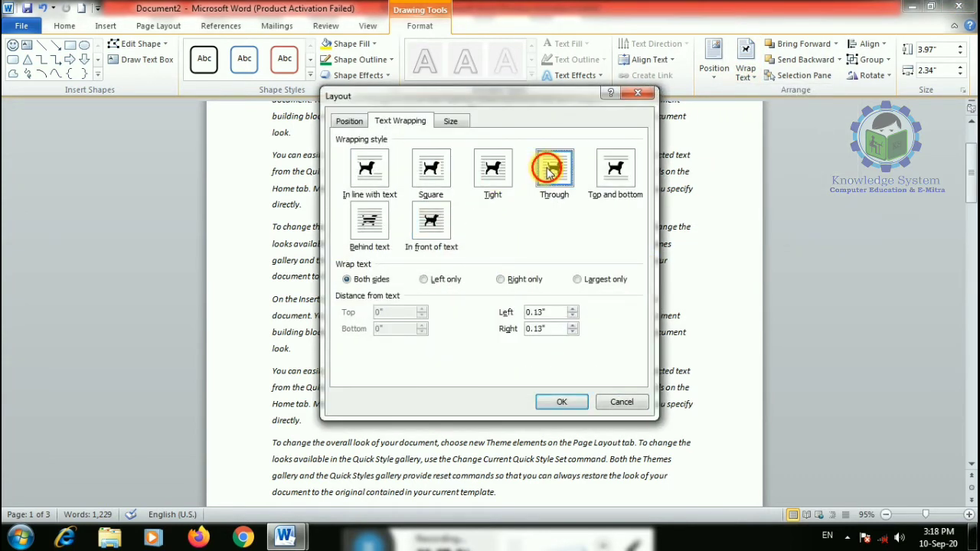
{"action": "left_click", "coordinate": [562, 404]}
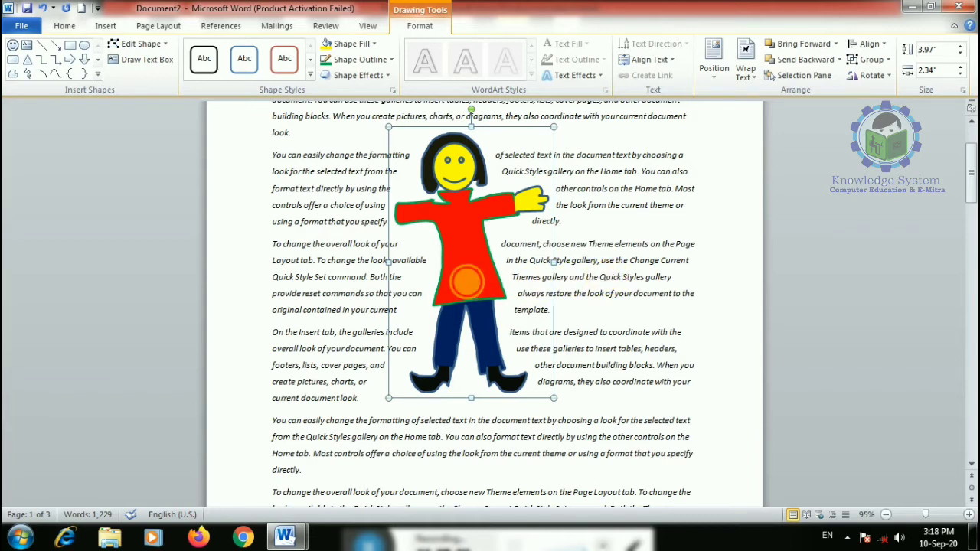
{"action": "left_click", "coordinate": [474, 288]}
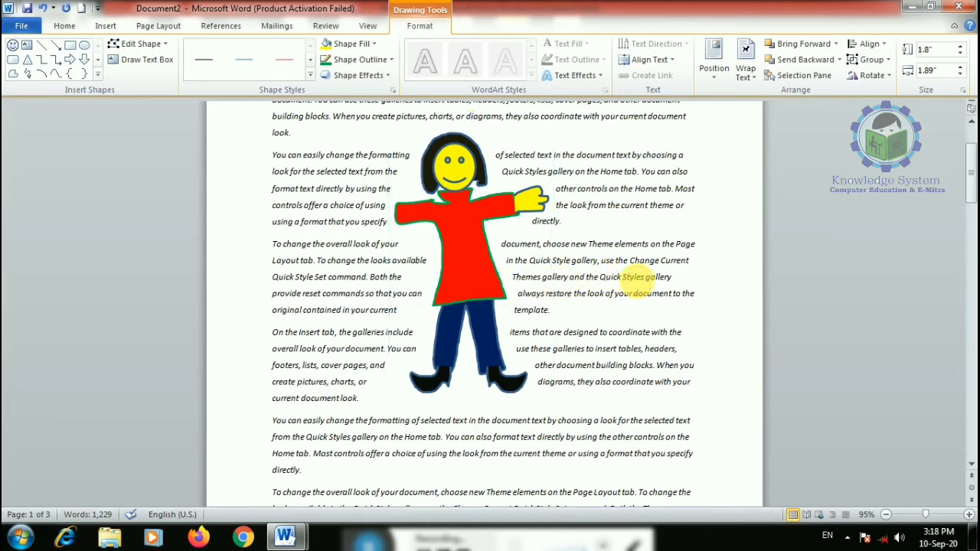
{"action": "left_click", "coordinate": [635, 281]}
{"action": "left_click", "coordinate": [498, 330]}
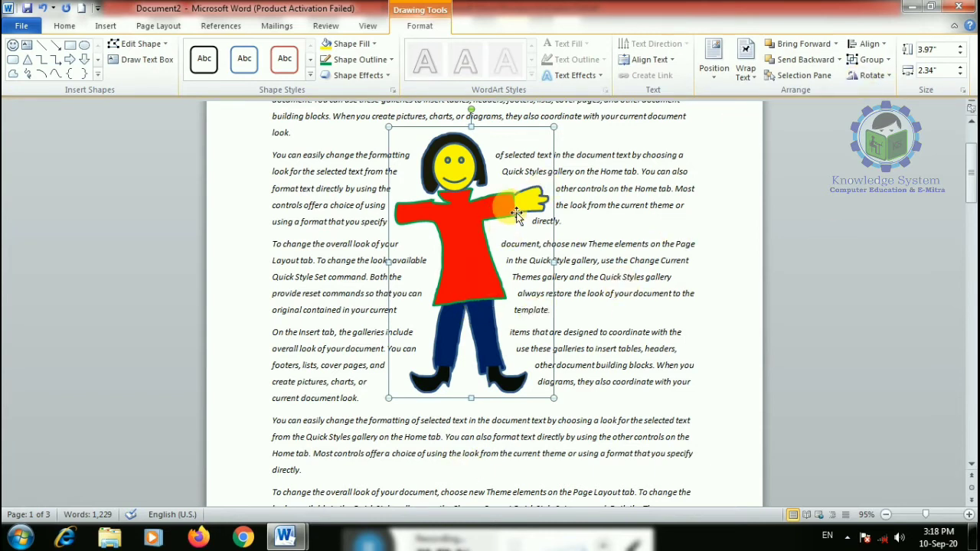
{"action": "left_click", "coordinate": [70, 61]}
{"action": "mouse_move", "coordinate": [312, 220]}
{"action": "left_mouse_down"}
{"action": "mouse_move", "coordinate": [586, 279]}
{"action": "mouse_move", "coordinate": [696, 281]}
{"action": "left_mouse_up"}
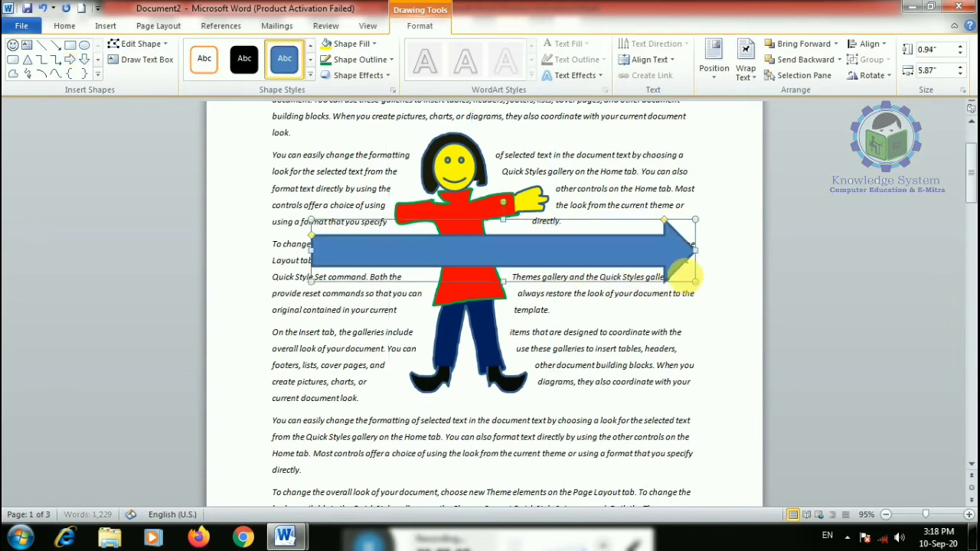
{"action": "left_click", "coordinate": [373, 44]}
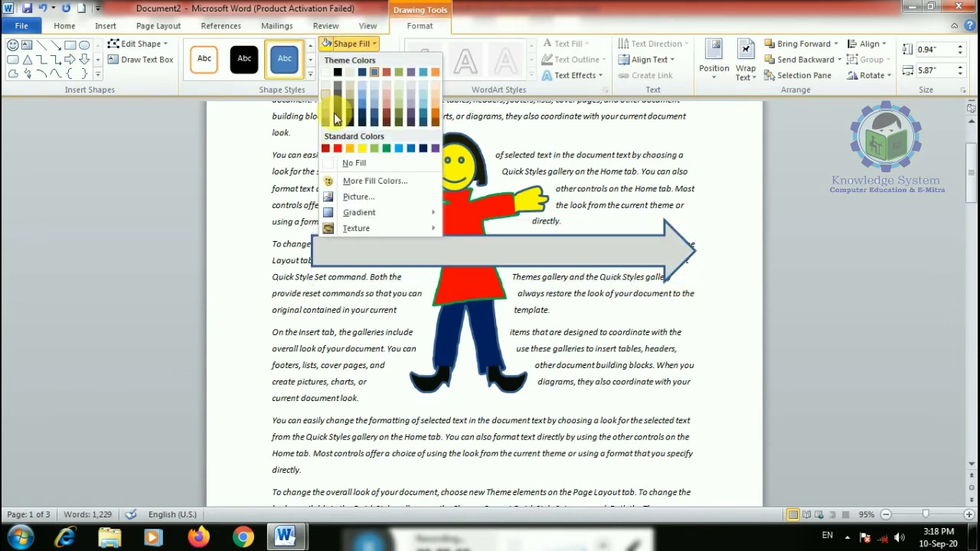
{"action": "left_click", "coordinate": [387, 148]}
{"action": "left_click", "coordinate": [533, 310]}
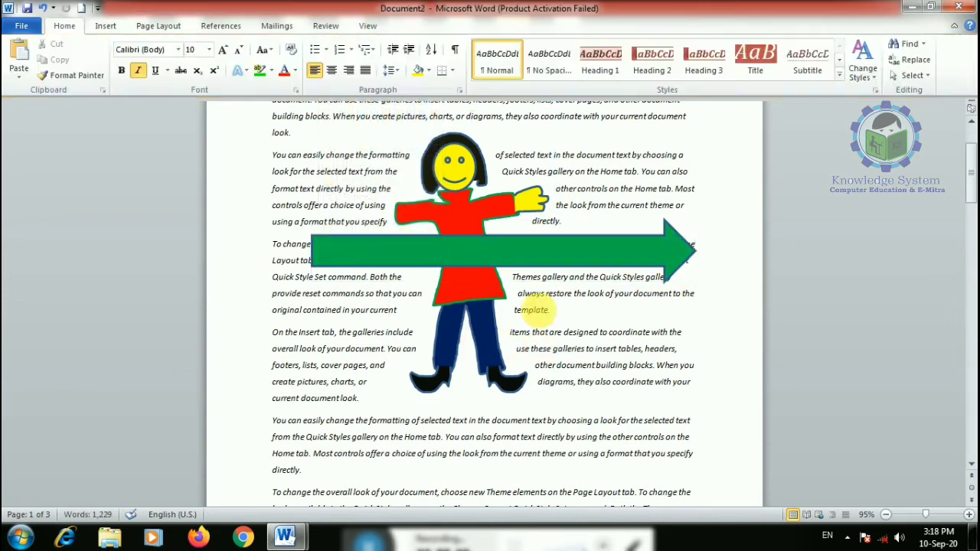
{"action": "left_click", "coordinate": [457, 175]}
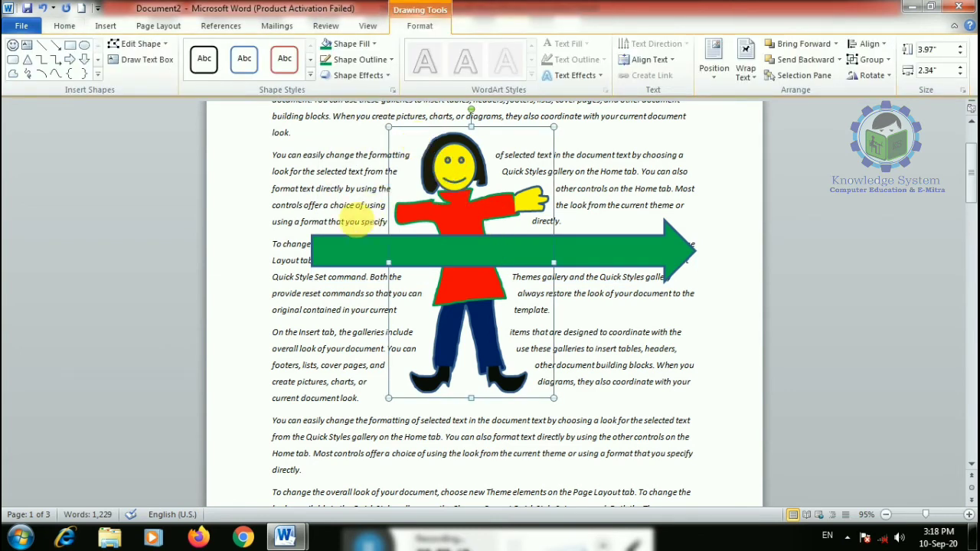
{"action": "left_click", "coordinate": [345, 245], "text": "shift"}
{"action": "left_click", "coordinate": [868, 43]}
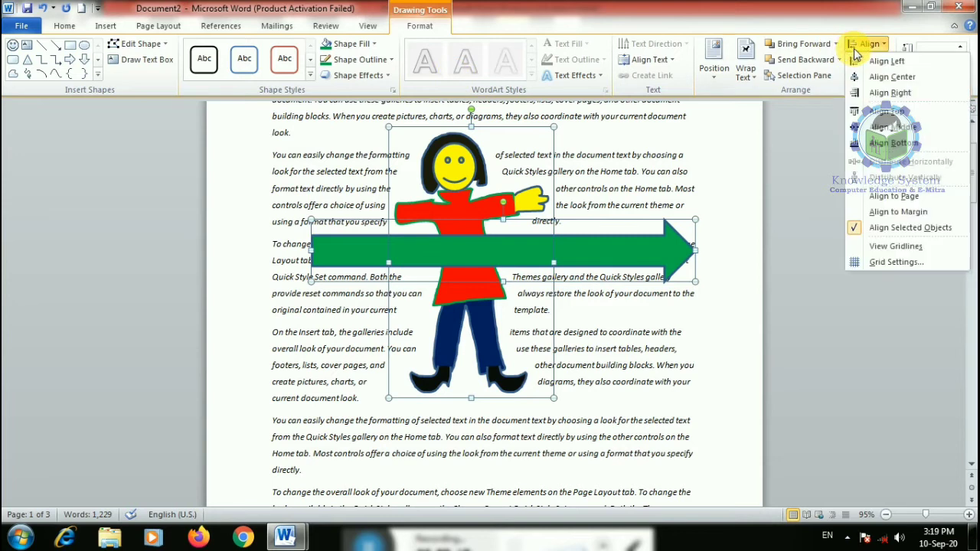
{"action": "left_click", "coordinate": [880, 78]}
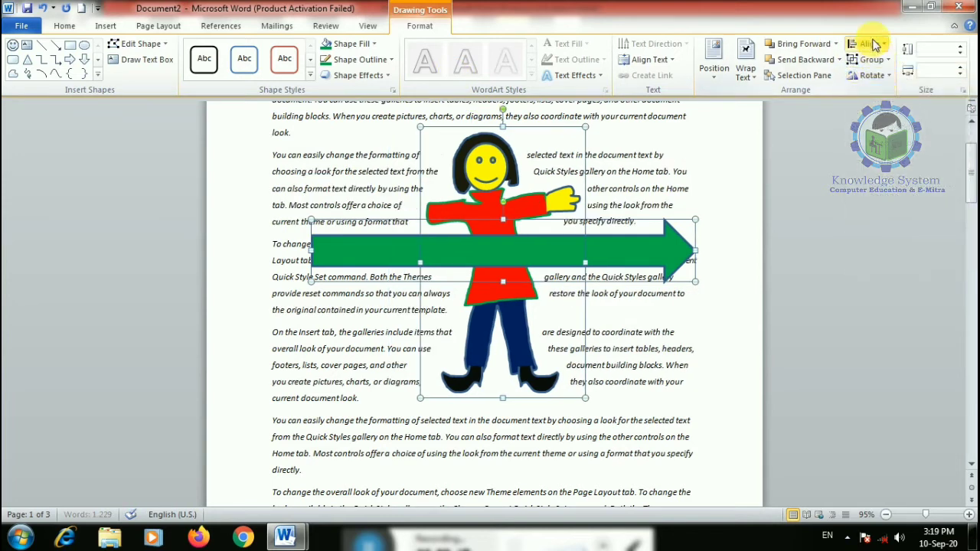
{"action": "left_click", "coordinate": [868, 44]}
{"action": "left_click", "coordinate": [881, 61]}
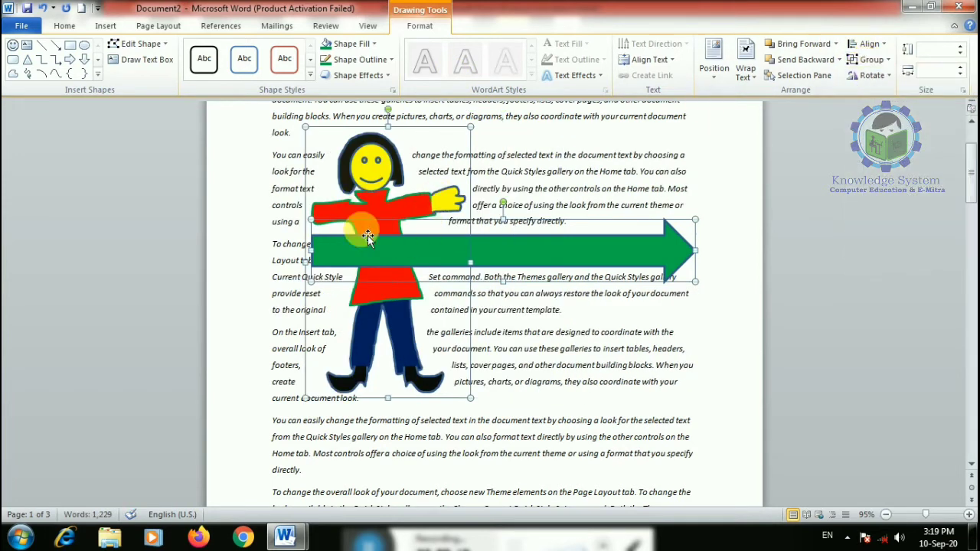
{"action": "left_click", "coordinate": [868, 44]}
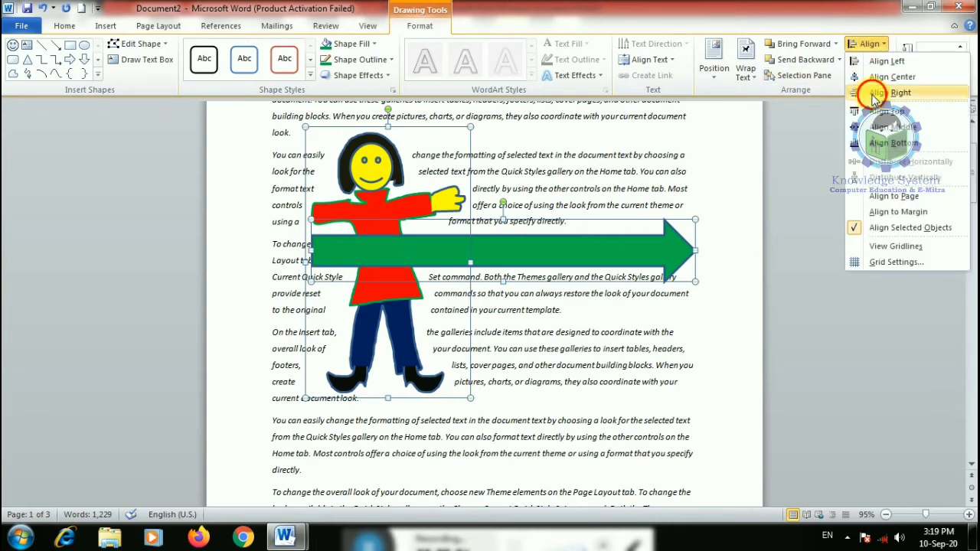
{"action": "left_click", "coordinate": [880, 95]}
{"action": "left_click", "coordinate": [868, 44]}
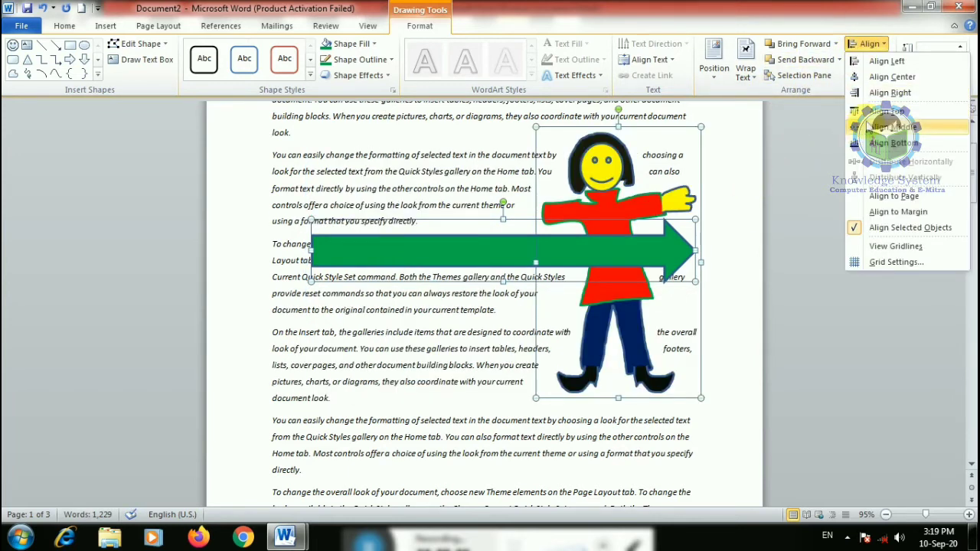
{"action": "left_click", "coordinate": [888, 111]}
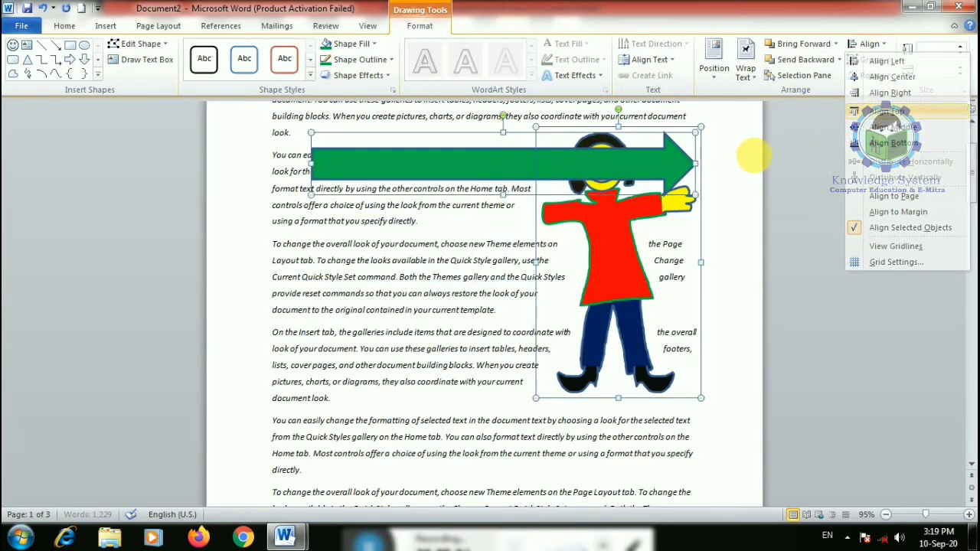
{"action": "left_click", "coordinate": [867, 43]}
{"action": "left_click", "coordinate": [866, 127]}
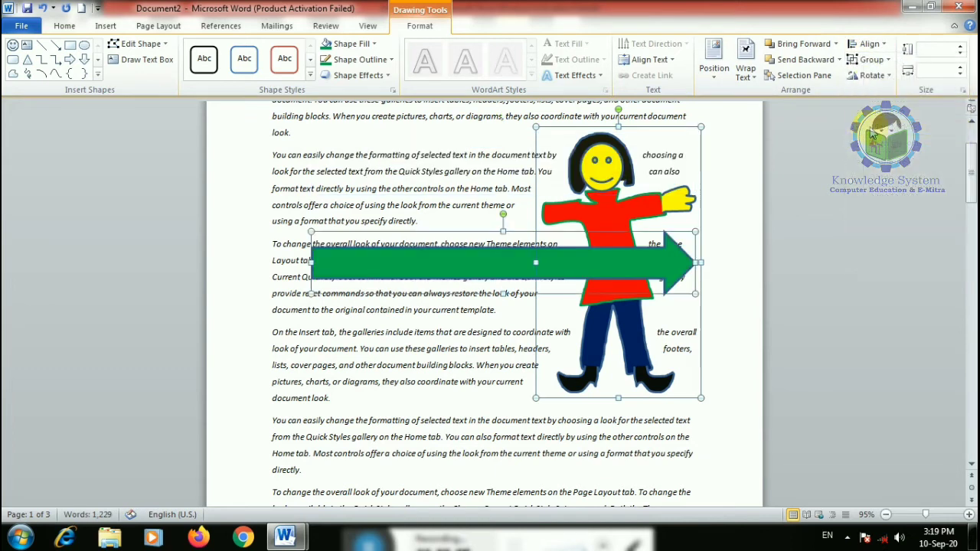
{"action": "left_click", "coordinate": [870, 46]}
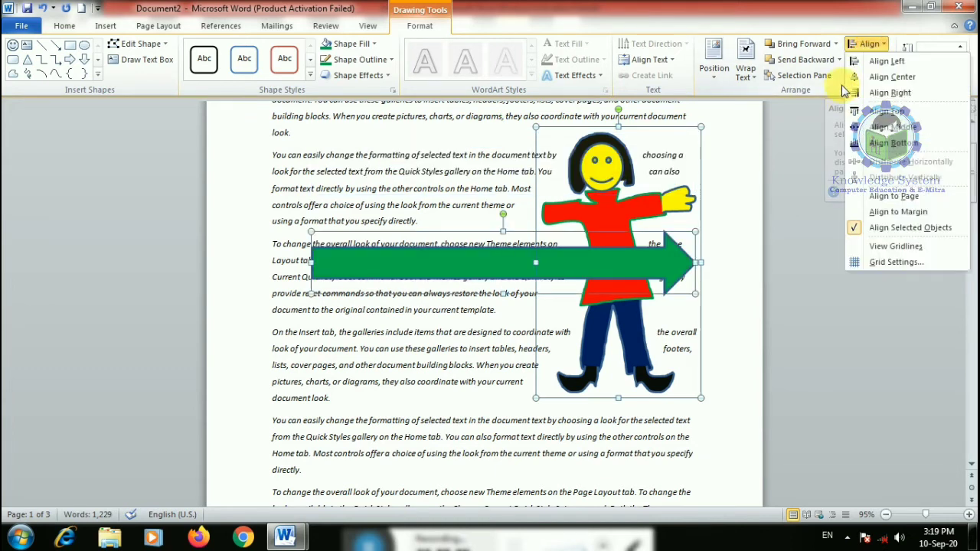
{"action": "left_click", "coordinate": [879, 144]}
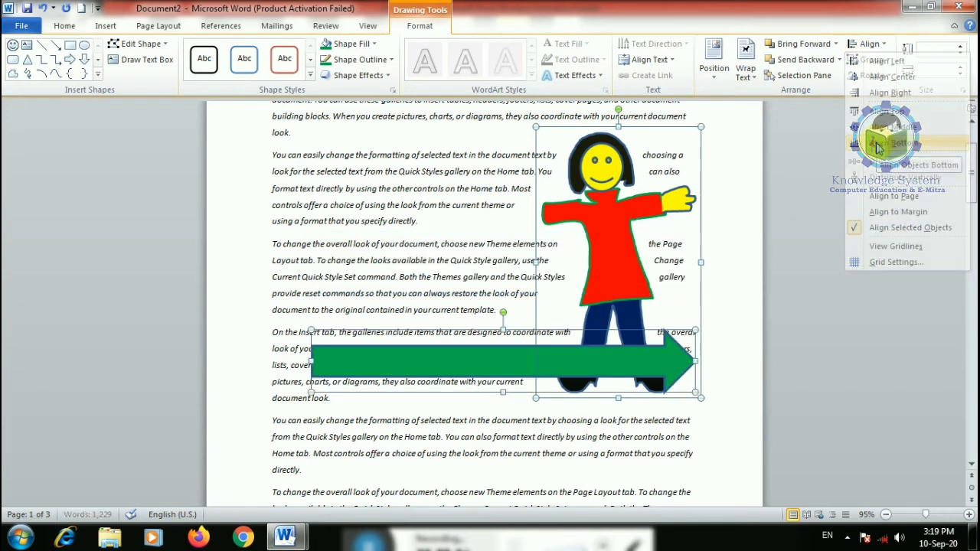
{"action": "left_click", "coordinate": [868, 44]}
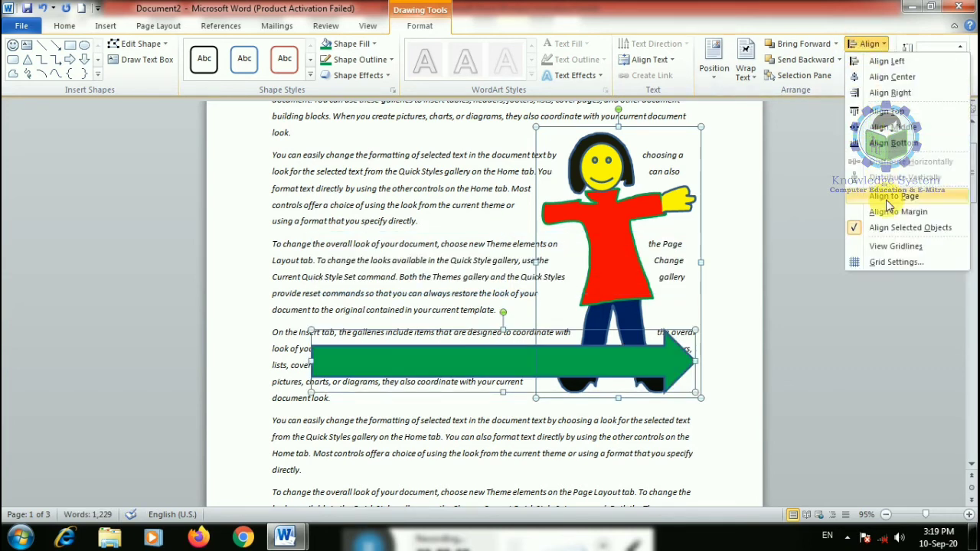
{"action": "left_click", "coordinate": [889, 200]}
{"action": "left_click", "coordinate": [867, 44]}
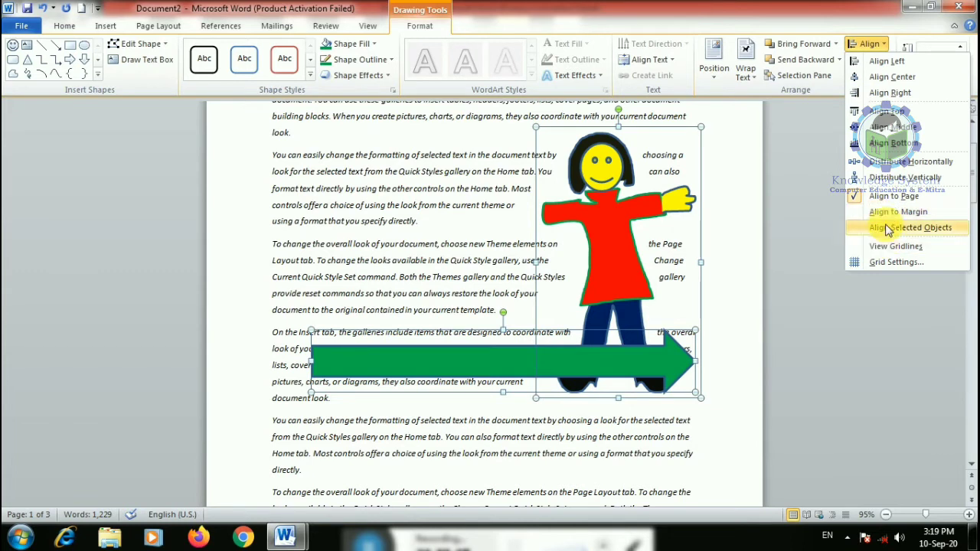
{"action": "left_click", "coordinate": [883, 179]}
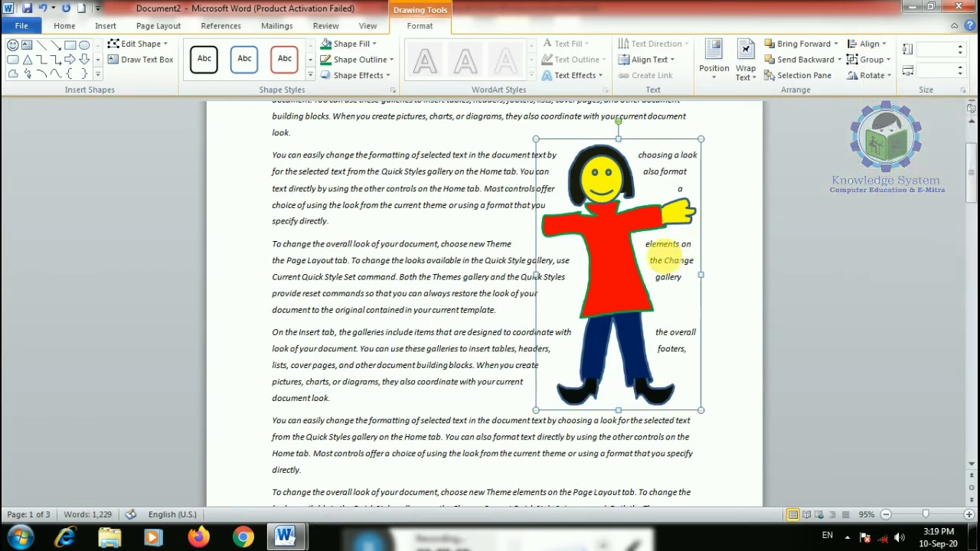
{"action": "scroll", "coordinate": [636, 262], "scroll_direction": "up", "scroll_amount": 1}
{"action": "scroll", "coordinate": [636, 265], "scroll_direction": "down", "scroll_amount": 3}
{"action": "scroll", "coordinate": [609, 363], "scroll_direction": "down", "scroll_amount": 5}
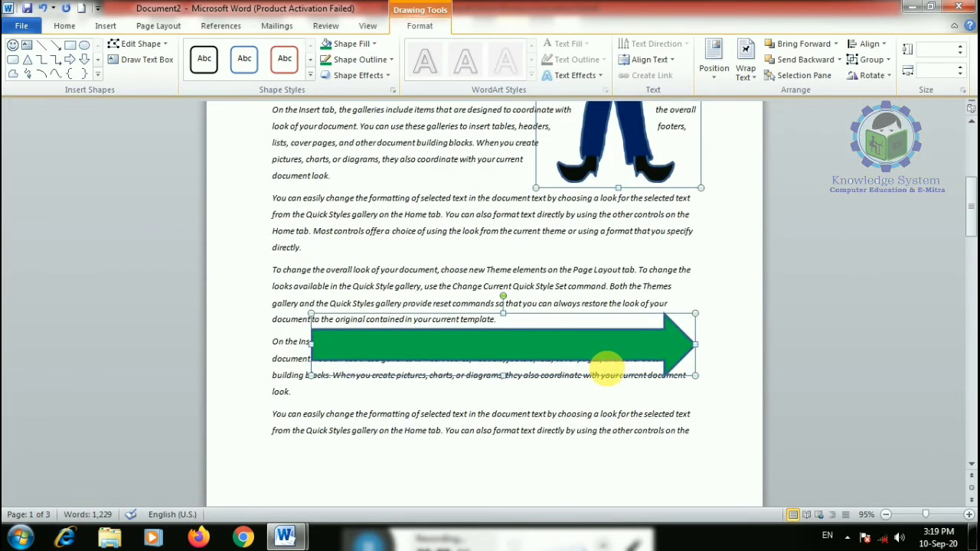
{"action": "left_click", "coordinate": [870, 44]}
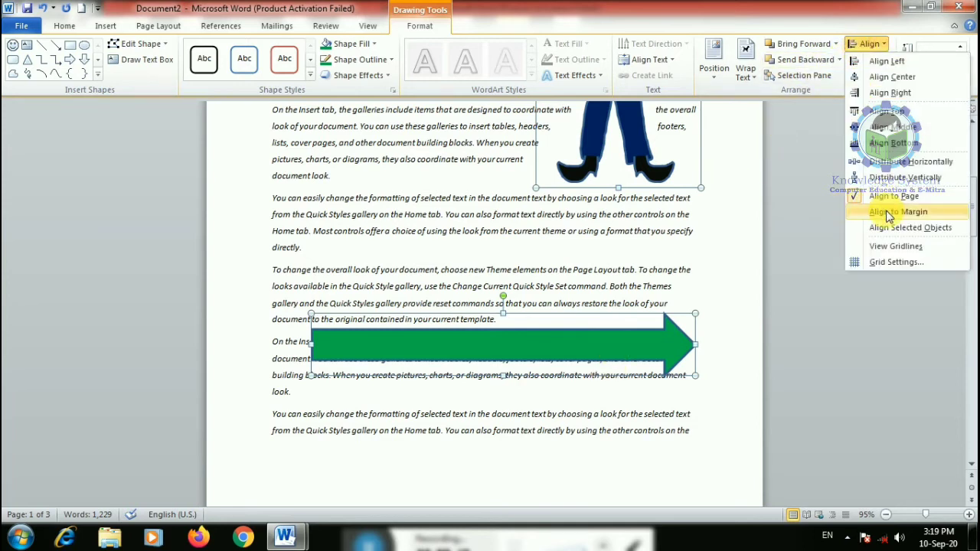
{"action": "left_click", "coordinate": [889, 178]}
{"action": "scroll", "coordinate": [601, 291], "scroll_direction": "up", "scroll_amount": 1}
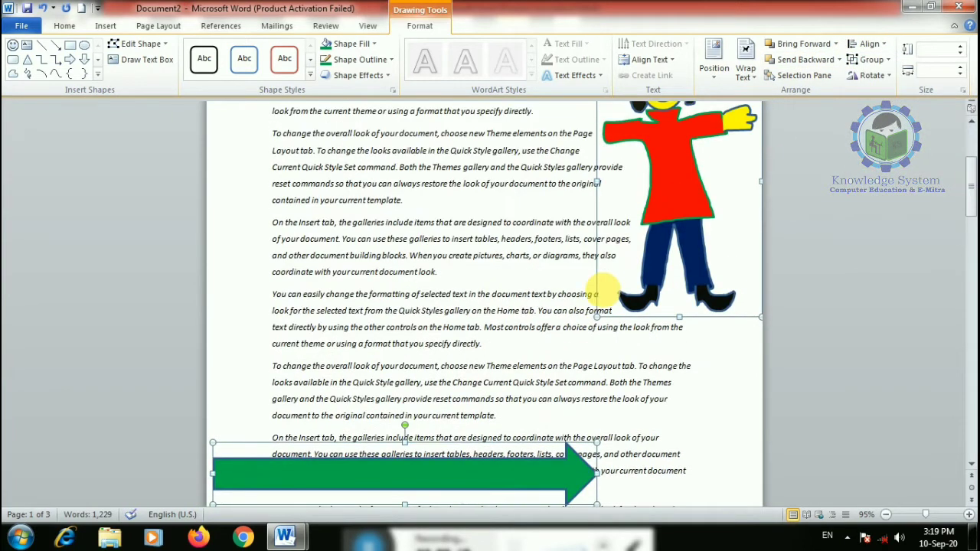
{"action": "scroll", "coordinate": [711, 373], "scroll_direction": "up", "scroll_amount": 2}
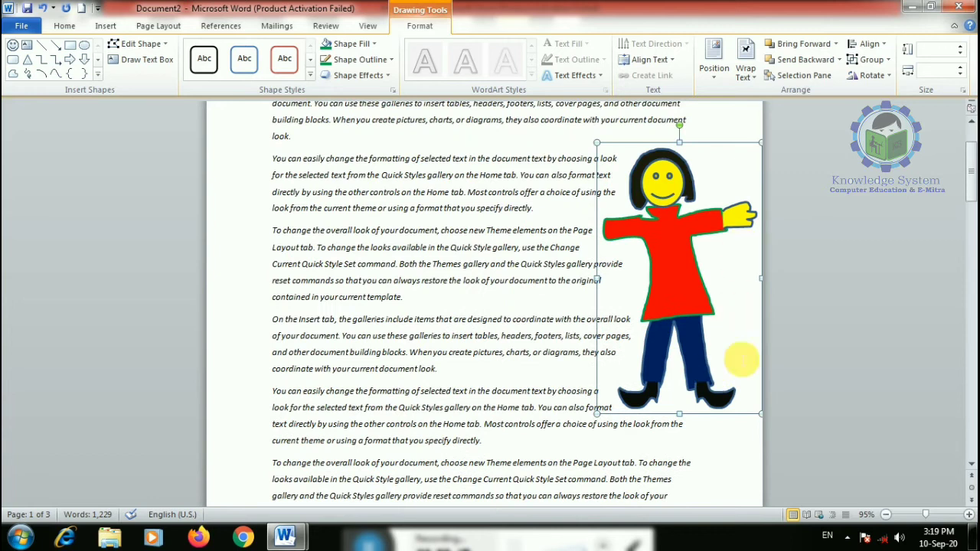
{"action": "key", "text": "ctrl+z"}
{"action": "key", "text": "ctrl+z"}
{"action": "key", "text": "ctrl+z"}
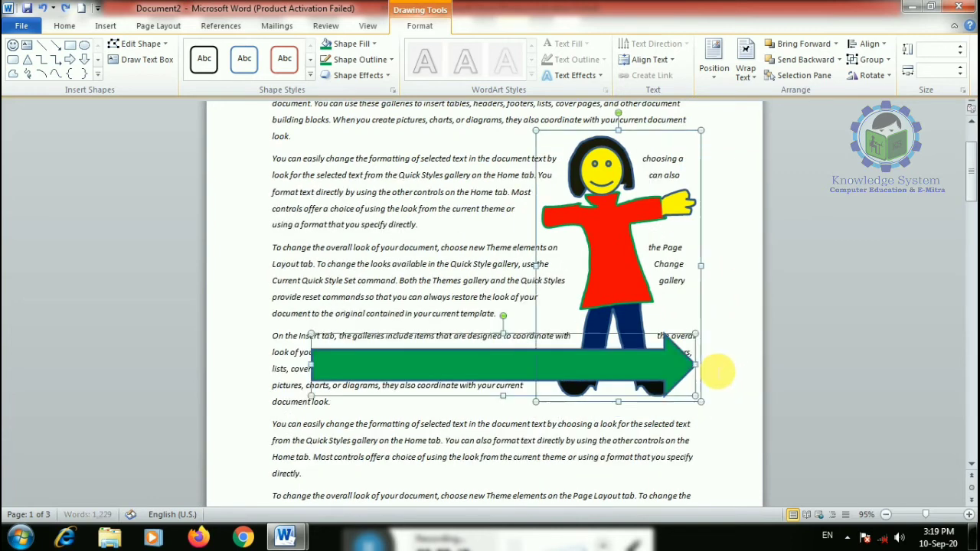
{"action": "key", "text": "ctrl+z"}
{"action": "key", "text": "ctrl+z"}
{"action": "key", "text": "ctrl+z"}
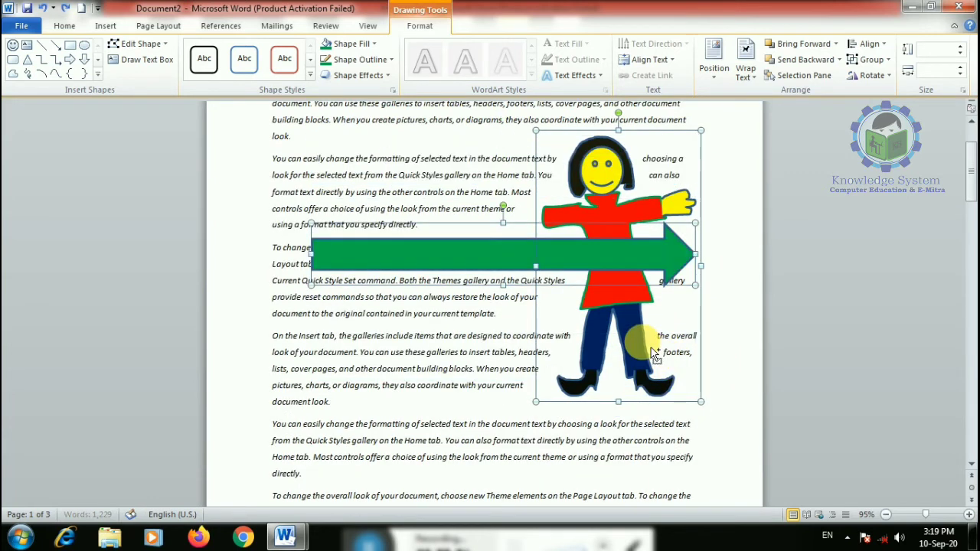
{"action": "key", "text": "ctrl+z"}
{"action": "key", "text": "ctrl+z"}
{"action": "key", "text": "ctrl+z"}
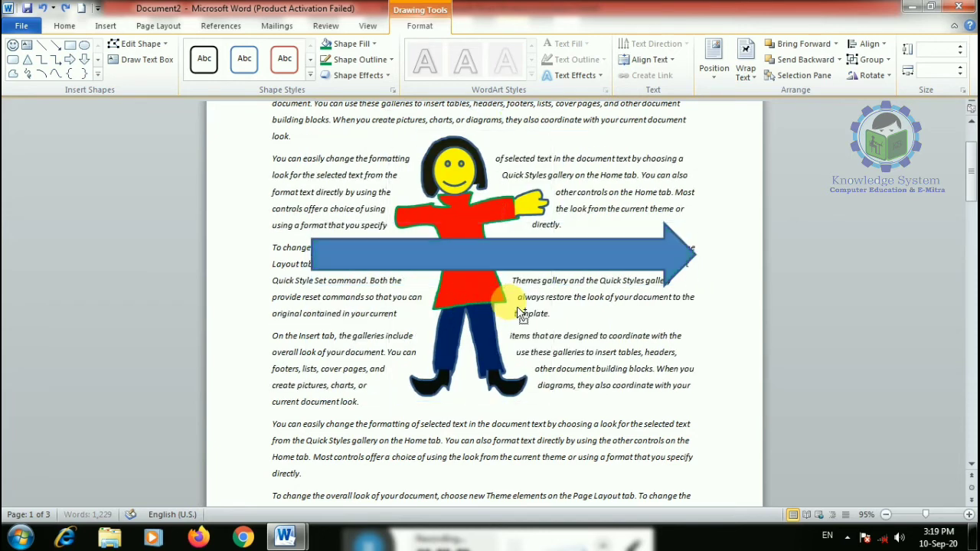
{"action": "left_click", "coordinate": [477, 284]}
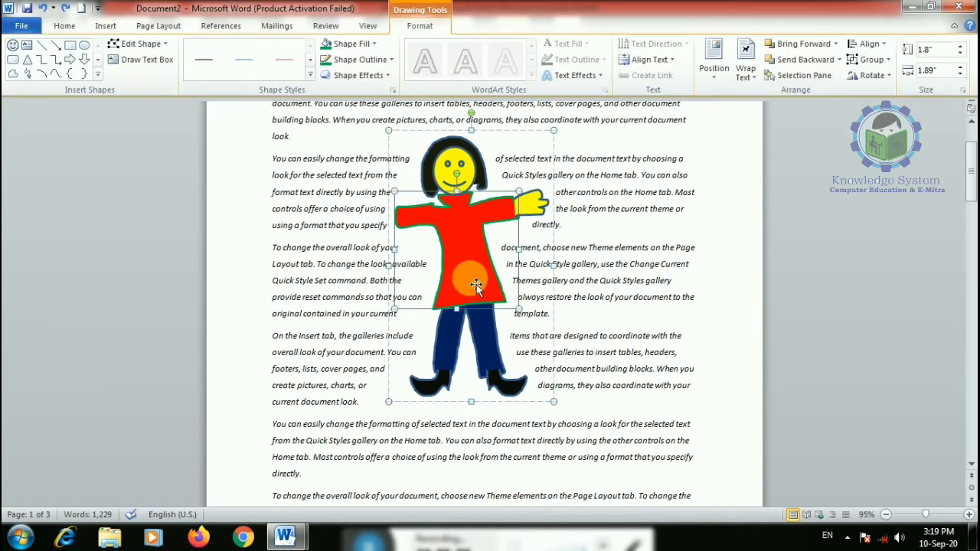
{"action": "left_click", "coordinate": [685, 245]}
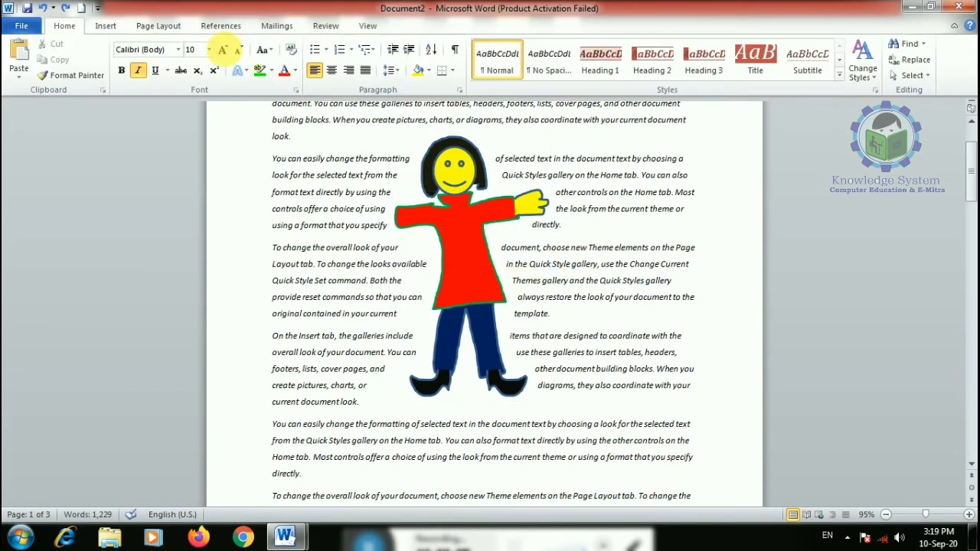
{"action": "left_click", "coordinate": [106, 25]}
{"action": "left_click", "coordinate": [213, 82]}
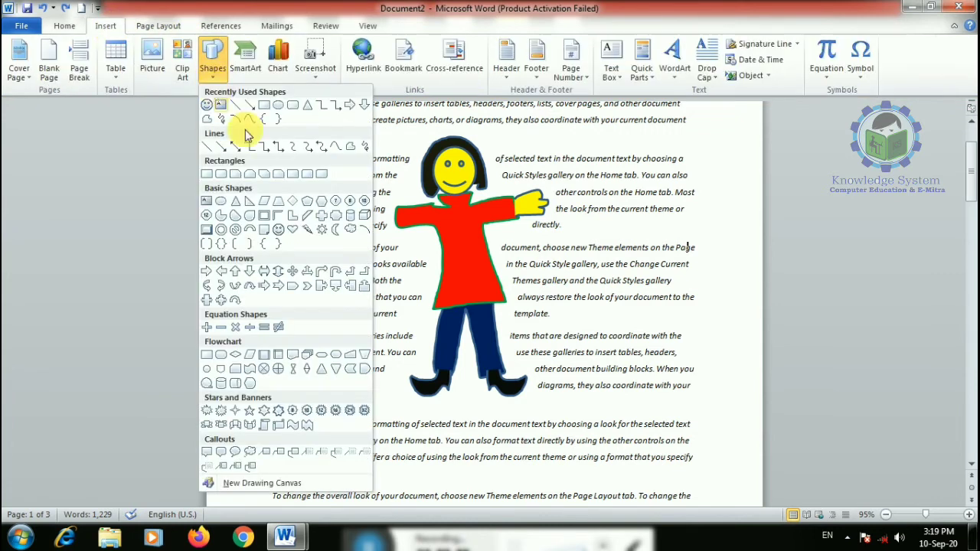
{"action": "left_click", "coordinate": [467, 251]}
{"action": "scroll", "coordinate": [446, 434], "scroll_direction": "down", "scroll_amount": 3}
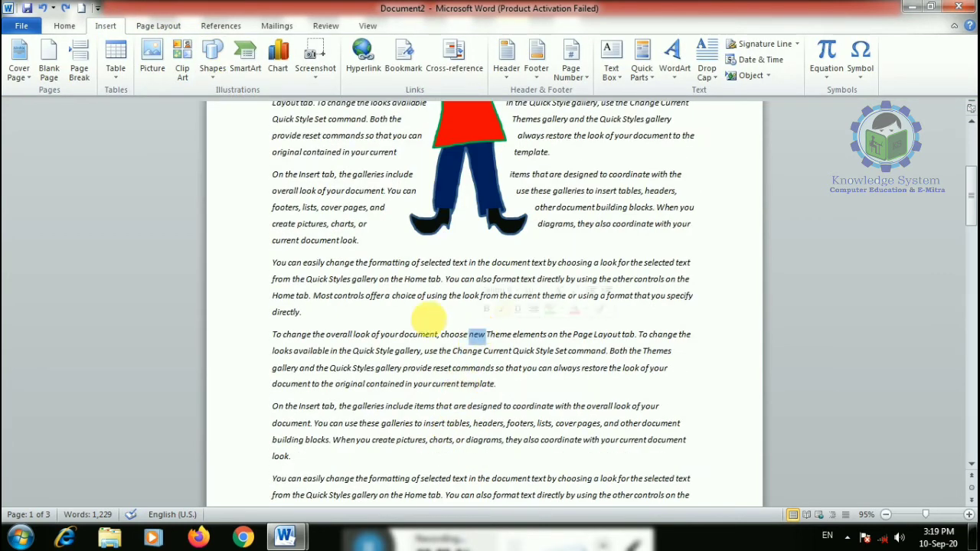
{"action": "left_click", "coordinate": [218, 69]}
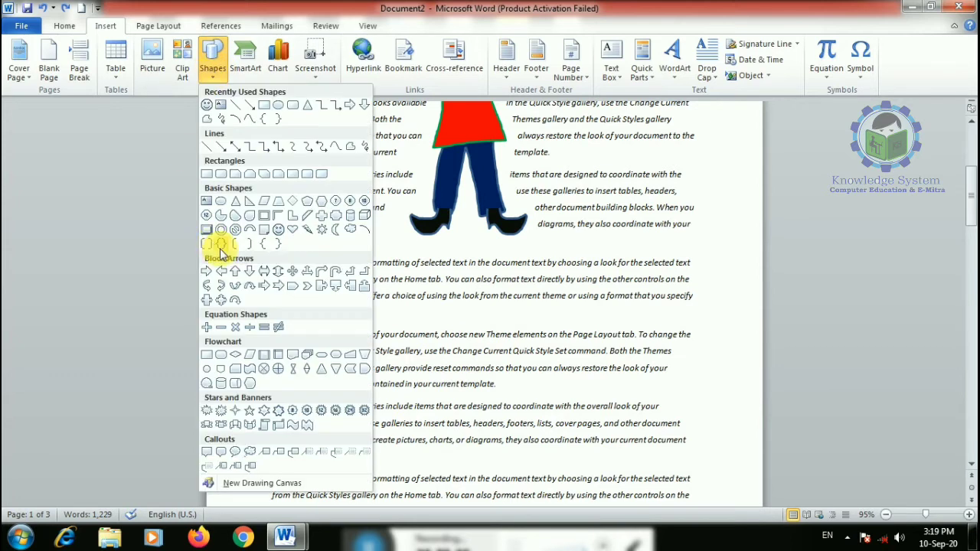
{"action": "left_click", "coordinate": [284, 230]}
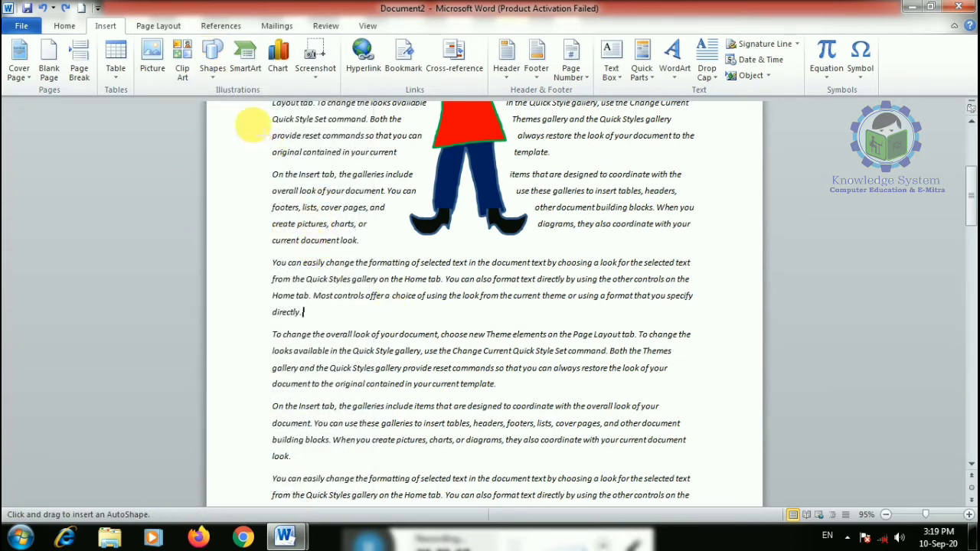
{"action": "left_click", "coordinate": [213, 58]}
{"action": "left_click", "coordinate": [284, 226]}
{"action": "left_click_drag", "start_coordinate": [372, 287], "coordinate": [544, 469]}
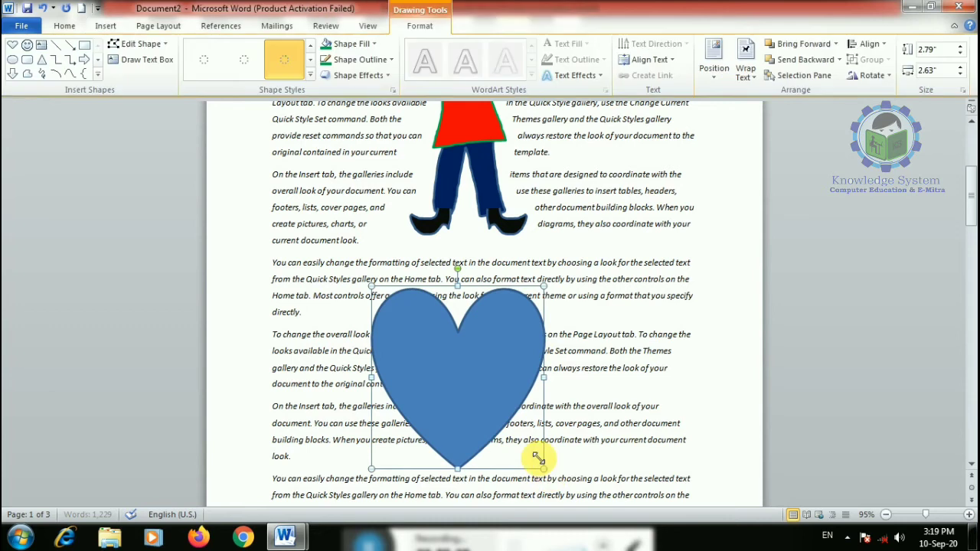
{"action": "left_click", "coordinate": [352, 44]}
{"action": "left_click", "coordinate": [339, 140]}
{"action": "scroll", "coordinate": [463, 283], "scroll_direction": "down", "scroll_amount": 3}
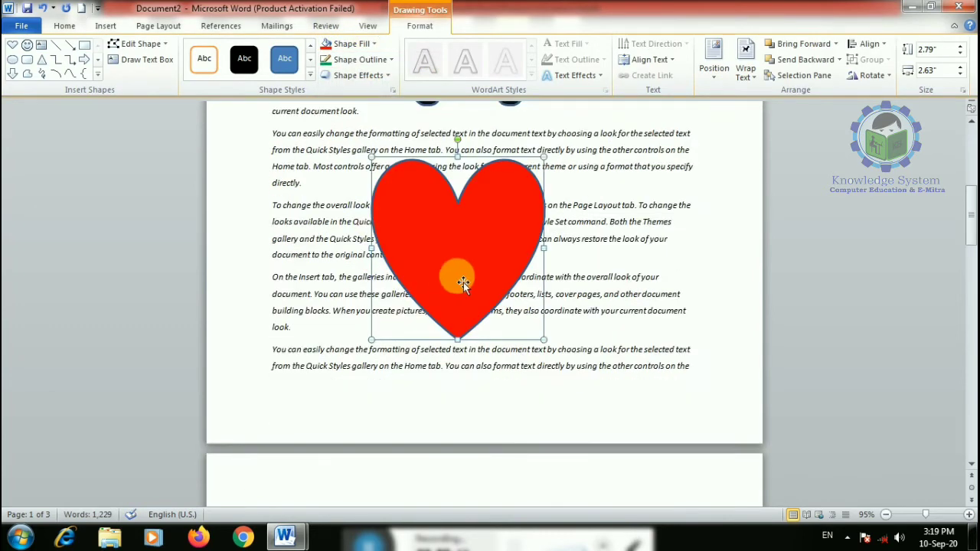
{"action": "key", "text": "Delete"}
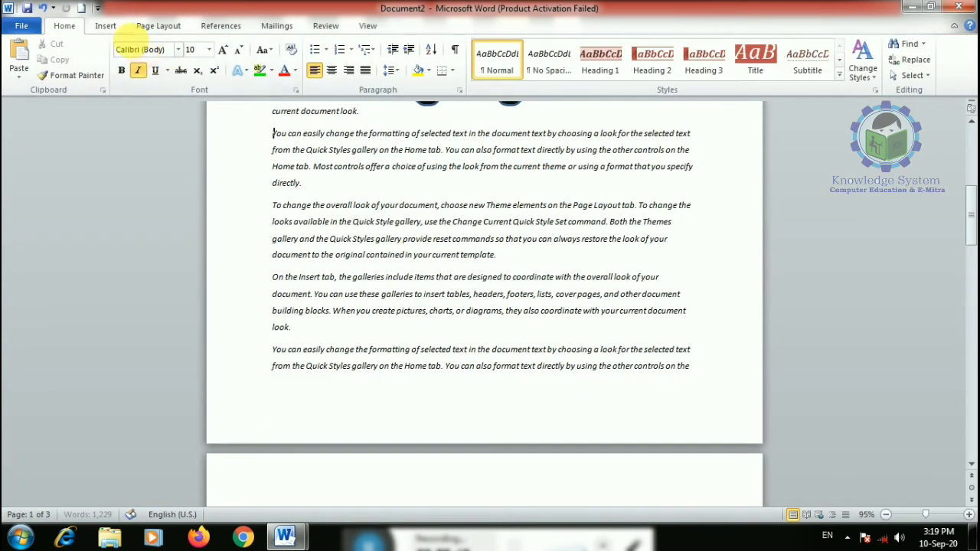
{"action": "left_click", "coordinate": [105, 24]}
- Draw an explosion star over the filler text and shift it up and left
{"action": "left_click", "coordinate": [214, 62]}
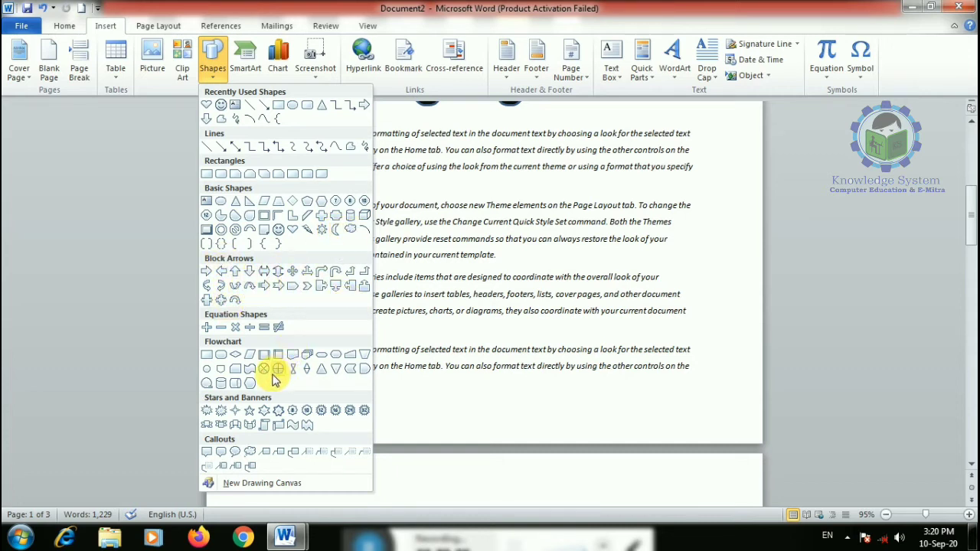
{"action": "left_click", "coordinate": [211, 416]}
{"action": "left_click_drag", "start_coordinate": [399, 200], "coordinate": [575, 387]}
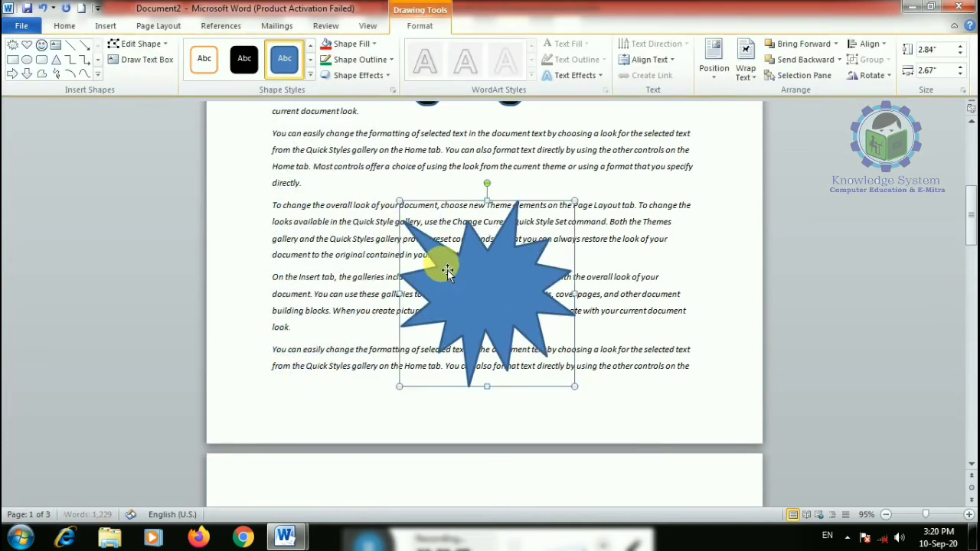
{"action": "left_click_drag", "start_coordinate": [480, 317], "coordinate": [427, 213]}
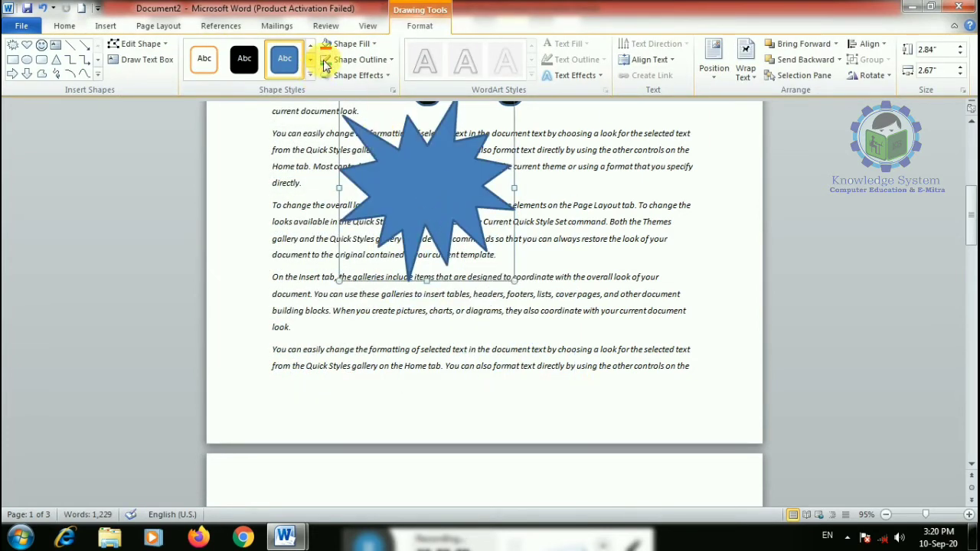
- Add a name as text inside the star and enlarge its font size
{"action": "right_click", "coordinate": [397, 188]}
{"action": "left_click", "coordinate": [438, 263]}
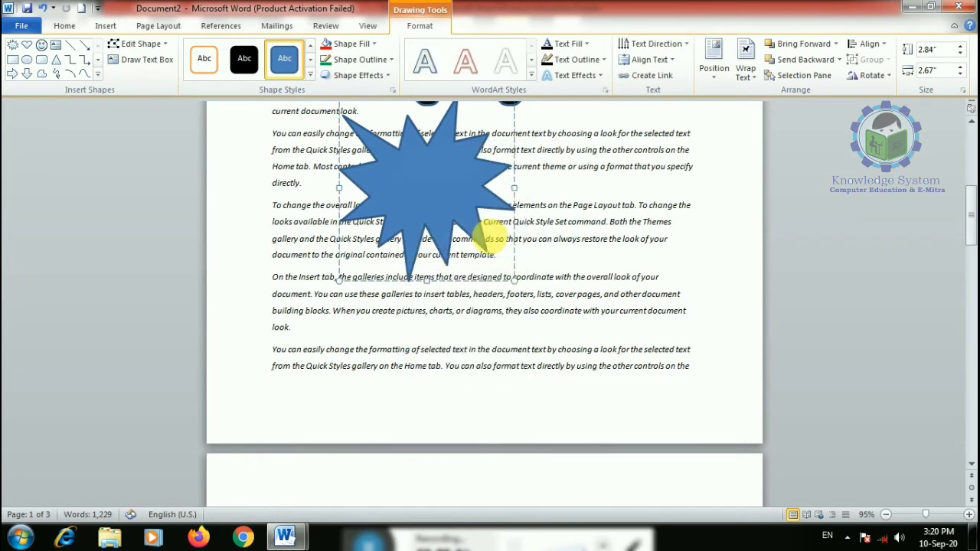
{"action": "type", "text": "fgdfgdfgdfgdfgd"}
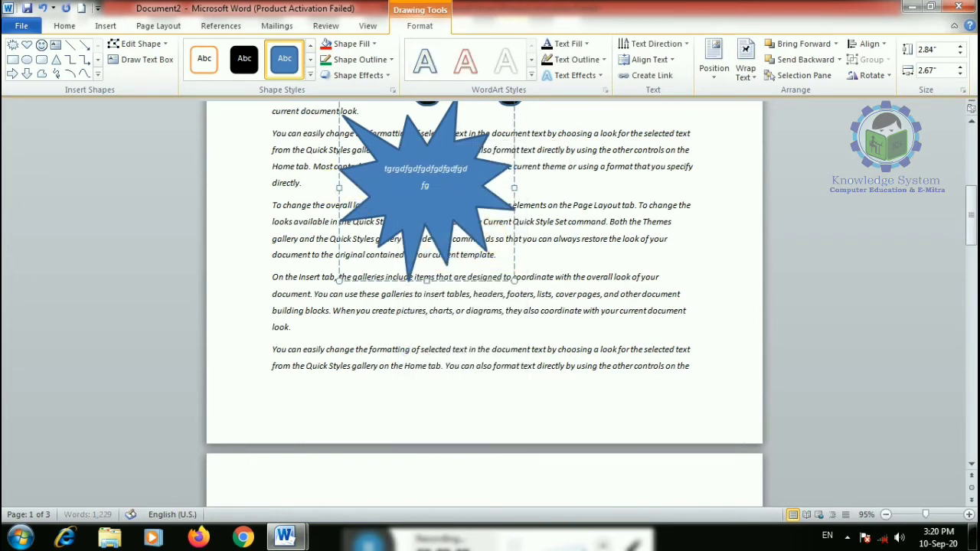
{"action": "left_click", "coordinate": [441, 187]}
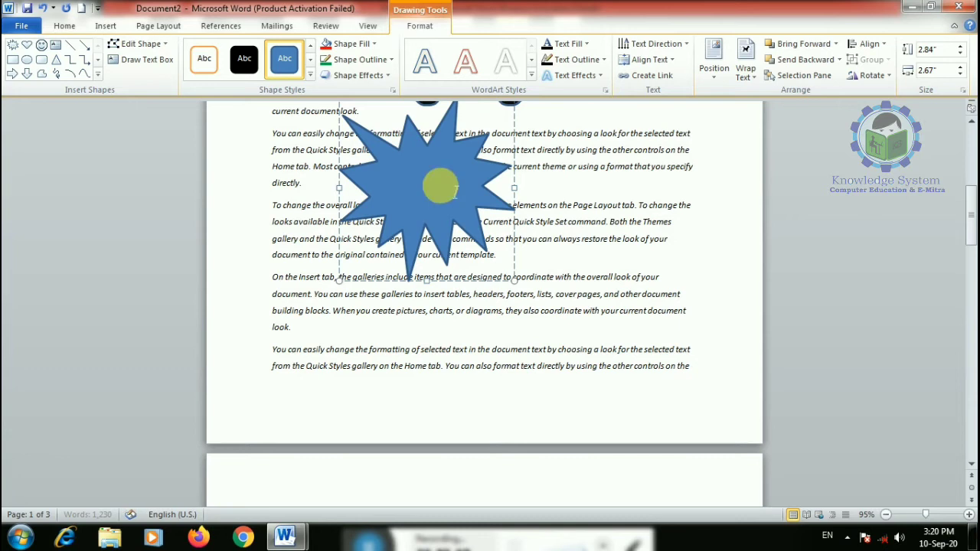
{"action": "type", "text": "yogesh"}
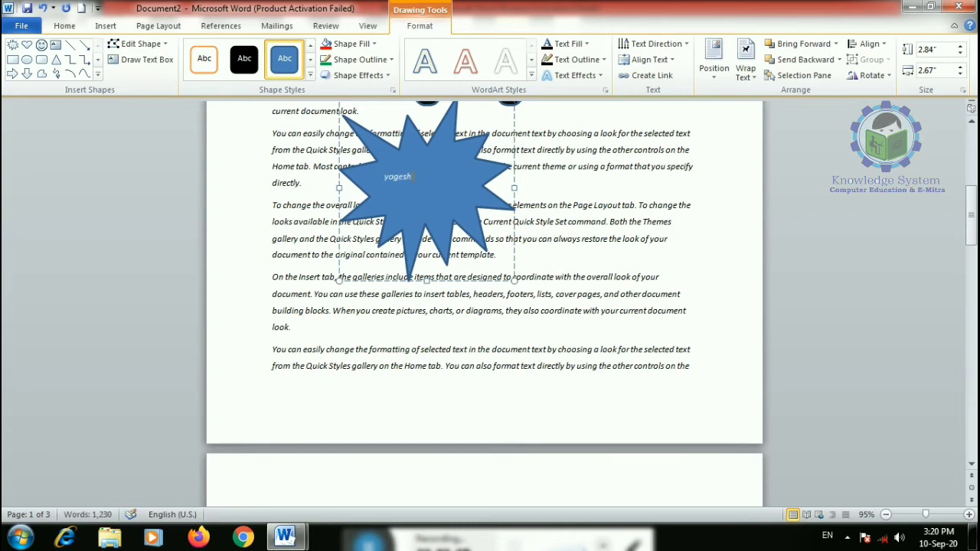
{"action": "left_click_drag", "start_coordinate": [431, 173], "coordinate": [381, 171]}
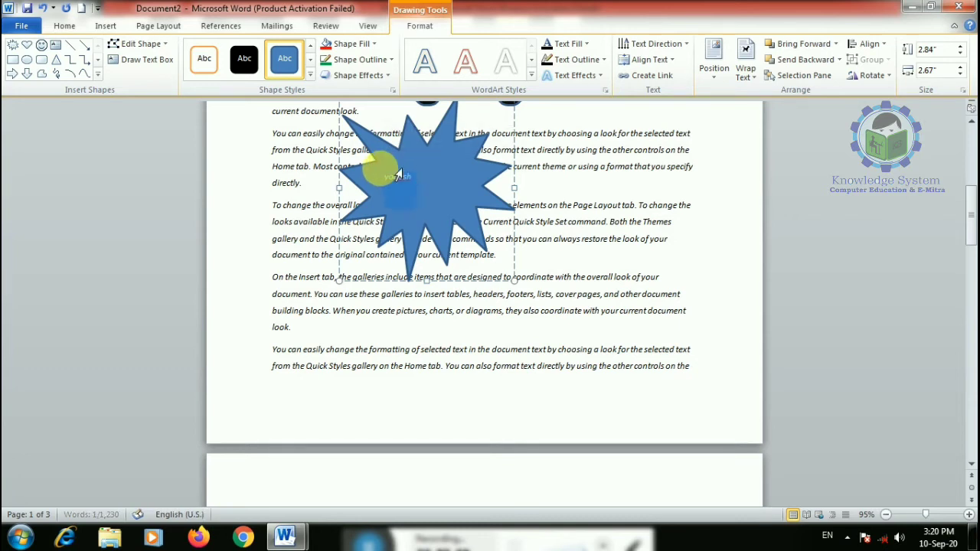
{"action": "key", "text": "ctrl+bracketright"}
{"action": "key", "text": "ctrl+bracketright"}
{"action": "key", "text": "ctrl+bracketright"}
{"action": "key", "text": "ctrl+bracketright"}
{"action": "key", "text": "ctrl+bracketright"}
{"action": "key", "text": "ctrl+bracketright"}
{"action": "key", "text": "ctrl+bracketright"}
{"action": "key", "text": "ctrl+bracketright"}
{"action": "key", "text": "ctrl+bracketright"}
{"action": "key", "text": "ctrl+bracketright"}
{"action": "key", "text": "ctrl+bracketright"}
{"action": "key", "text": "ctrl+bracketright"}
{"action": "key", "text": "ctrl+bracketright"}
{"action": "key", "text": "ctrl+bracketright"}
{"action": "key", "text": "ctrl+bracketright"}
{"action": "key", "text": "ctrl+bracketright"}
{"action": "key", "text": "ctrl+bracketright"}
{"action": "key", "text": "ctrl+bracketright"}
{"action": "key", "text": "ctrl+bracketright"}
{"action": "key", "text": "ctrl+bracketright"}
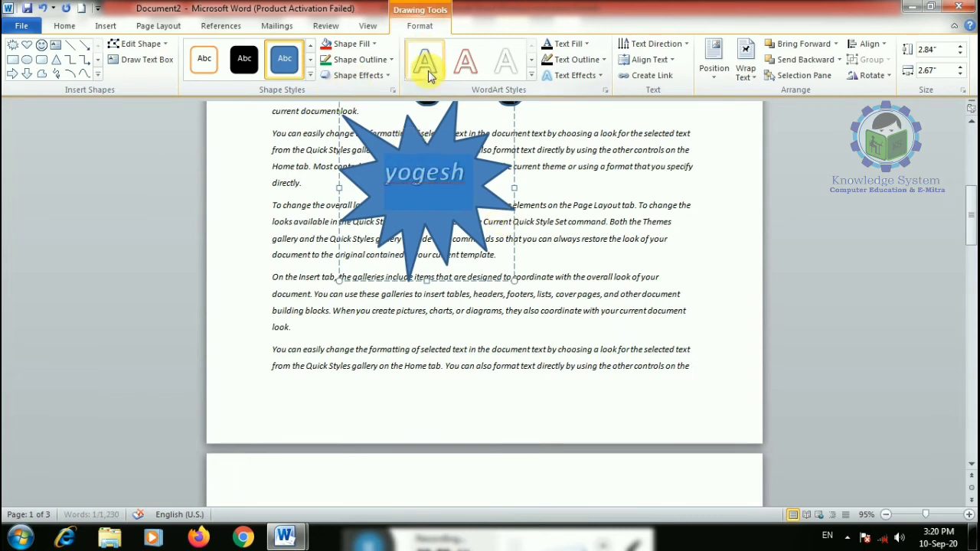
- Make the star's name lettering red
{"action": "left_click", "coordinate": [575, 44]}
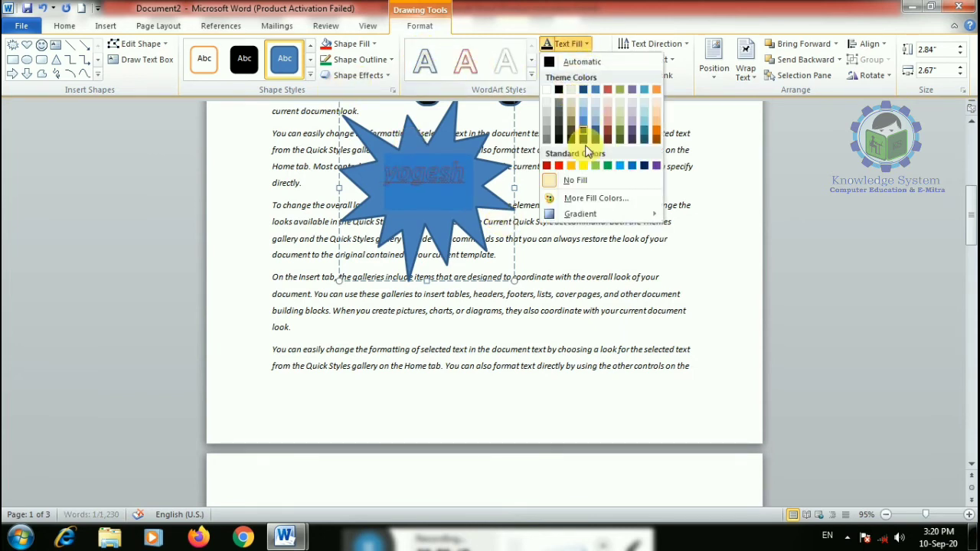
{"action": "left_click", "coordinate": [559, 167]}
{"action": "left_click", "coordinate": [517, 276]}
{"action": "scroll", "coordinate": [376, 189], "scroll_direction": "up", "scroll_amount": 2}
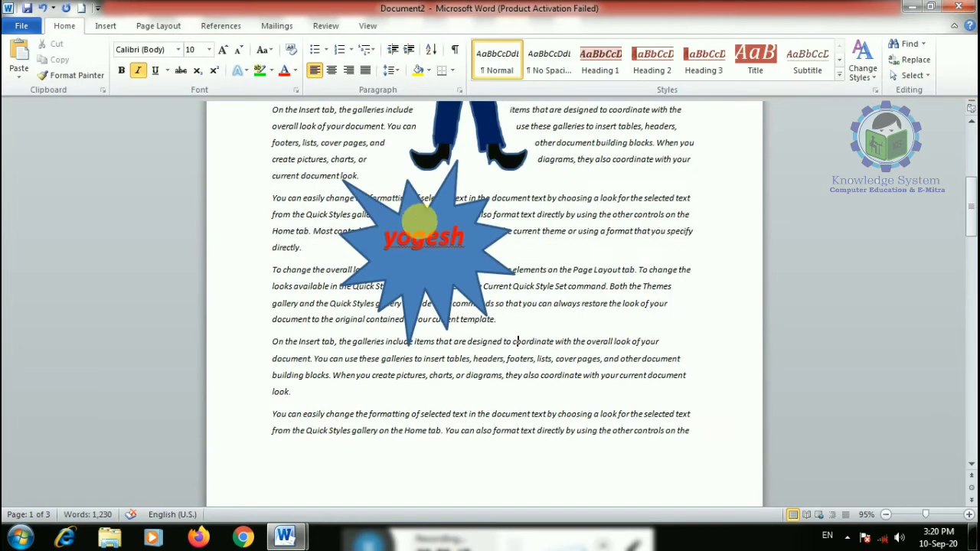
- Refill the star green, then yellow, and delete it along with its text
{"action": "left_click", "coordinate": [444, 193]}
{"action": "left_click", "coordinate": [420, 25]}
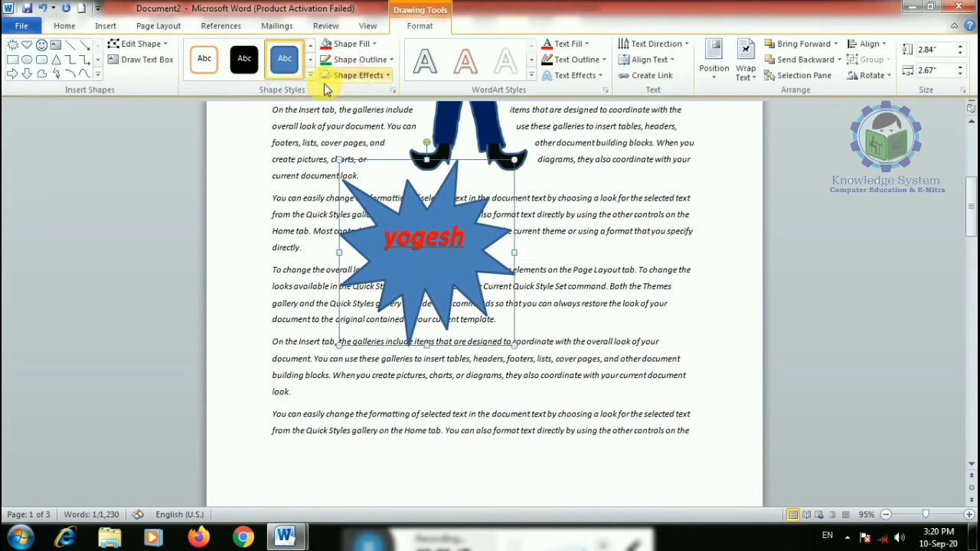
{"action": "left_click", "coordinate": [349, 44]}
{"action": "left_click", "coordinate": [385, 149]}
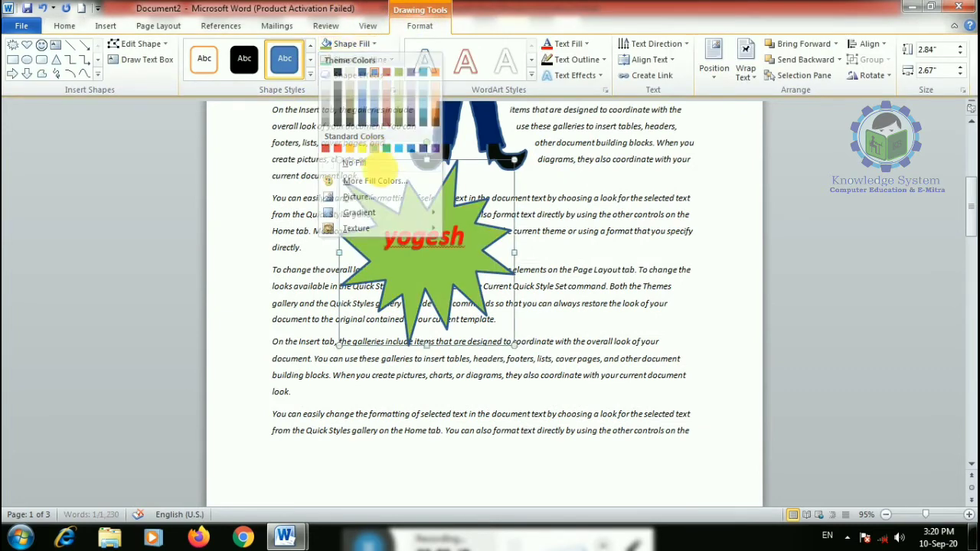
{"action": "left_click", "coordinate": [349, 44]}
{"action": "left_click", "coordinate": [361, 148]}
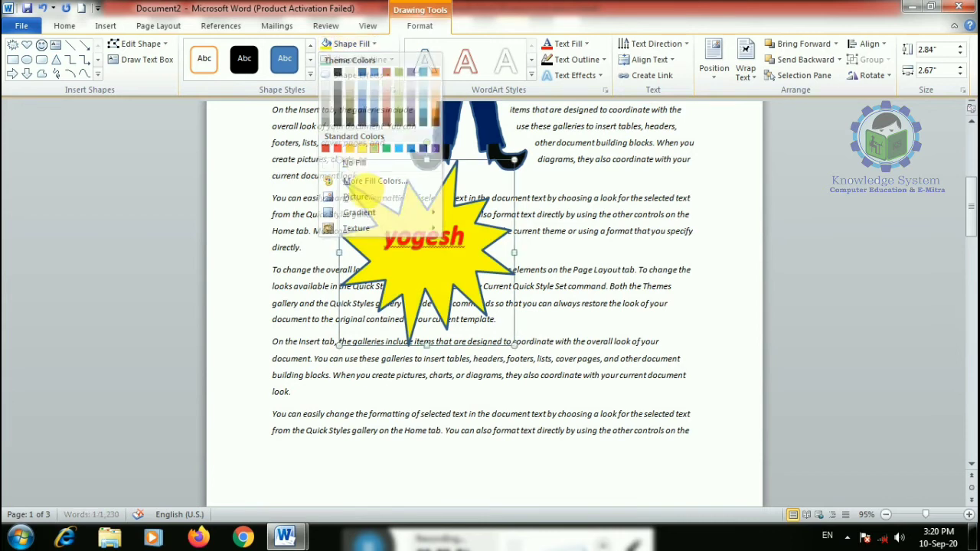
{"action": "left_click", "coordinate": [470, 274]}
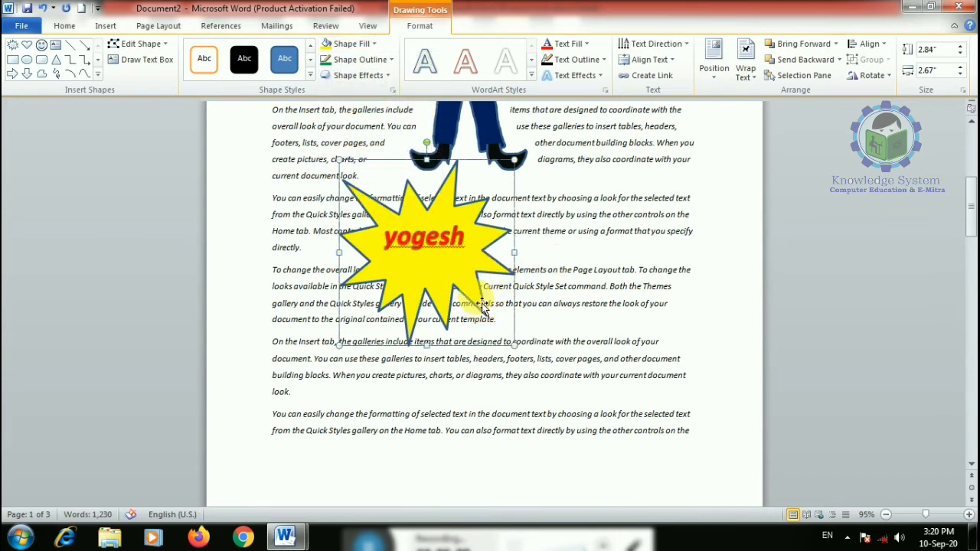
{"action": "key", "text": "Delete"}
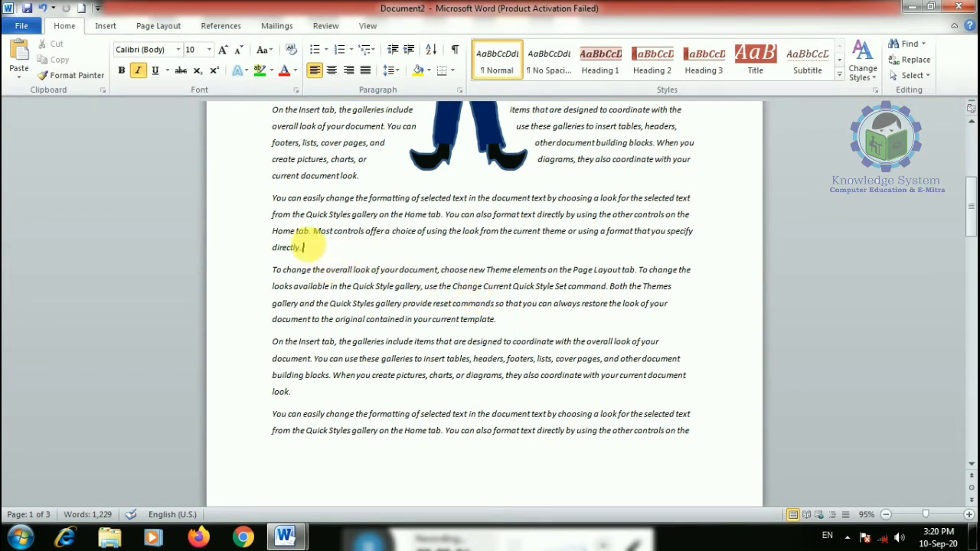
- Turn off italic and draw a cloud callout beside the girl's head
{"action": "left_click", "coordinate": [136, 71]}
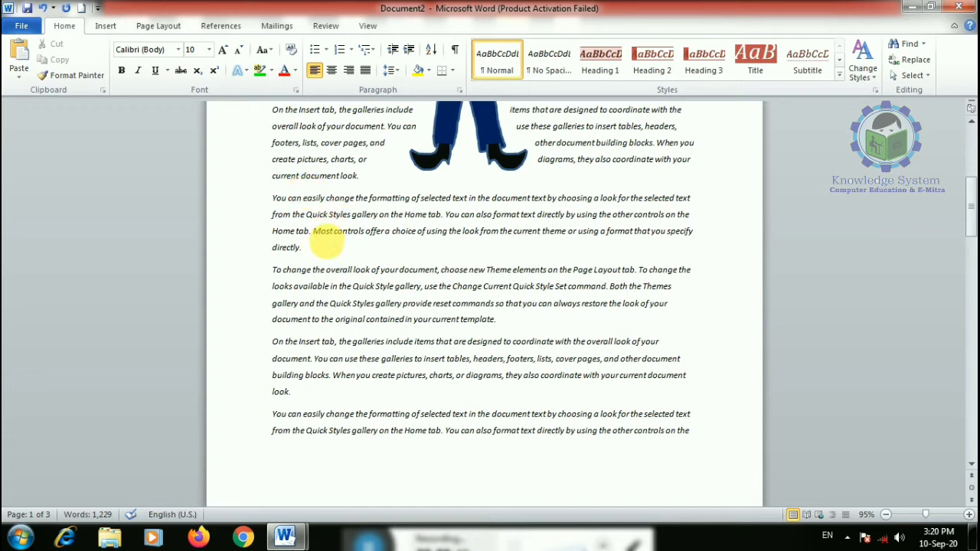
{"action": "left_click", "coordinate": [105, 26]}
{"action": "left_click", "coordinate": [215, 73]}
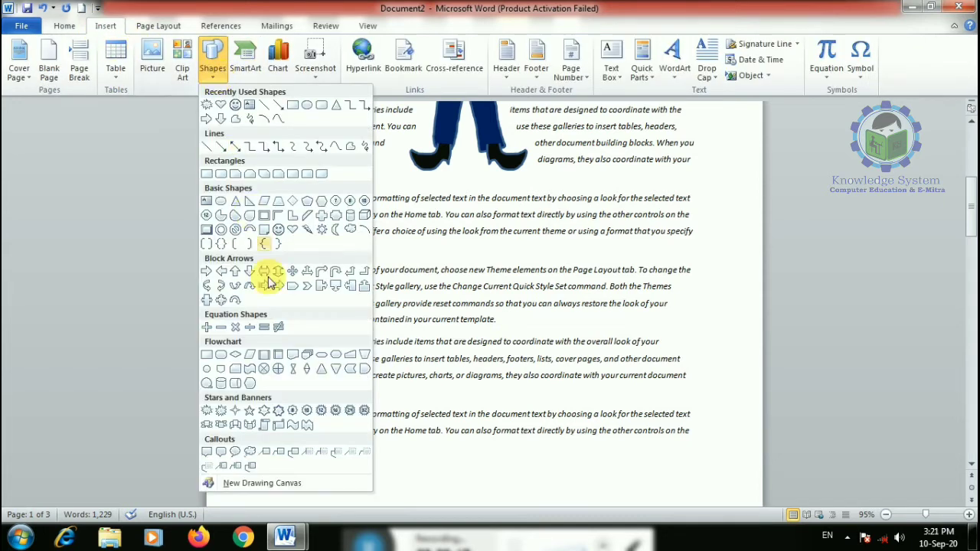
{"action": "left_click", "coordinate": [250, 452]}
{"action": "scroll", "coordinate": [445, 332], "scroll_direction": "up", "scroll_amount": 5}
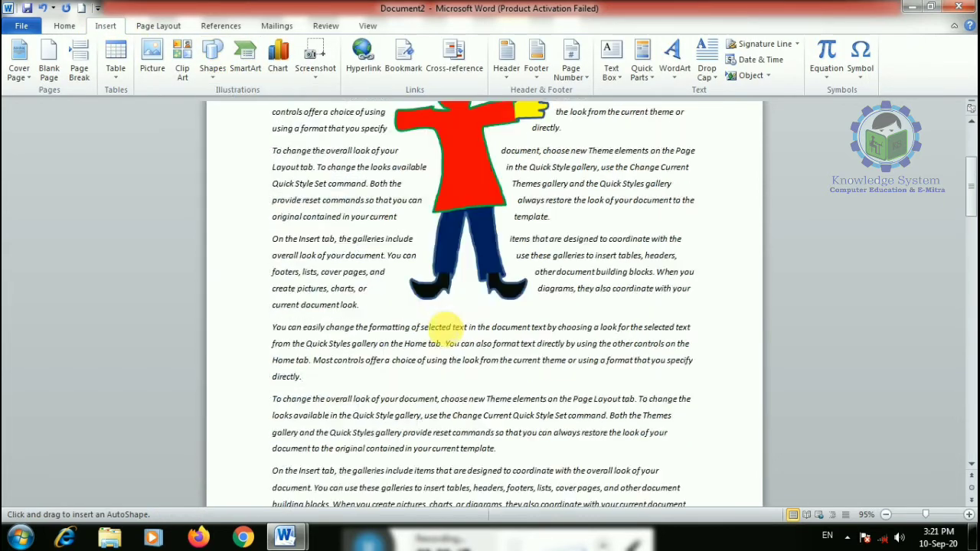
{"action": "left_click_drag", "start_coordinate": [506, 267], "coordinate": [619, 162]}
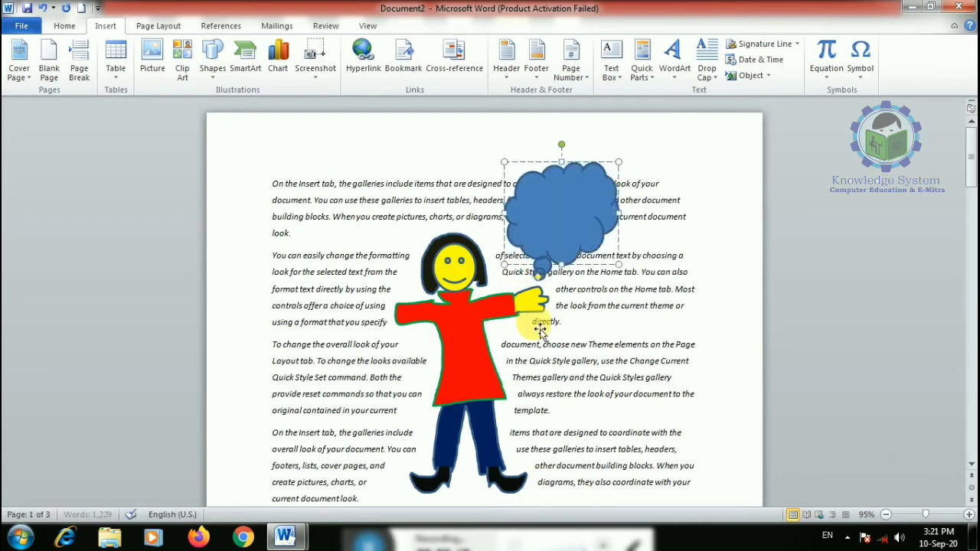
- Pull the cloud's tail toward the girl and begin editing text inside it
{"action": "left_click_drag", "start_coordinate": [539, 281], "coordinate": [496, 275]}
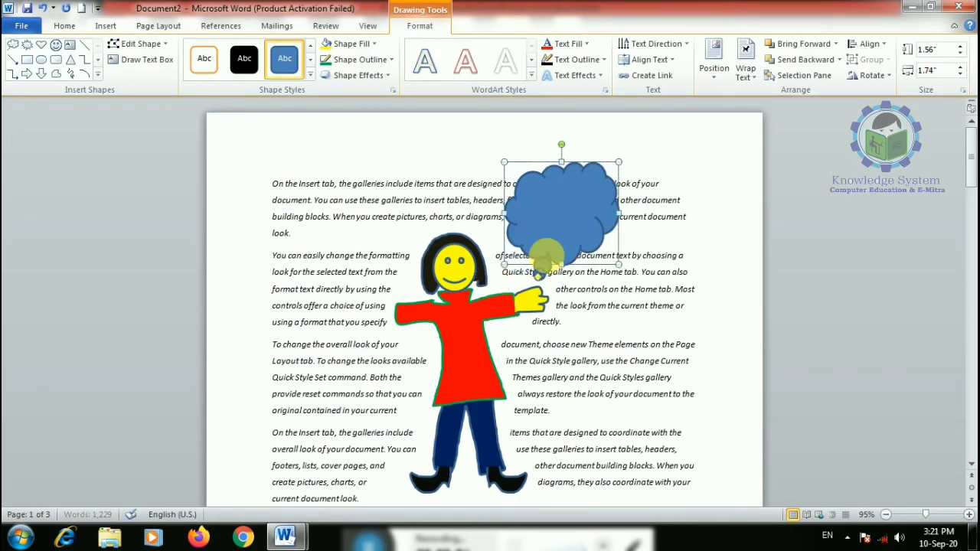
{"action": "right_click", "coordinate": [547, 205]}
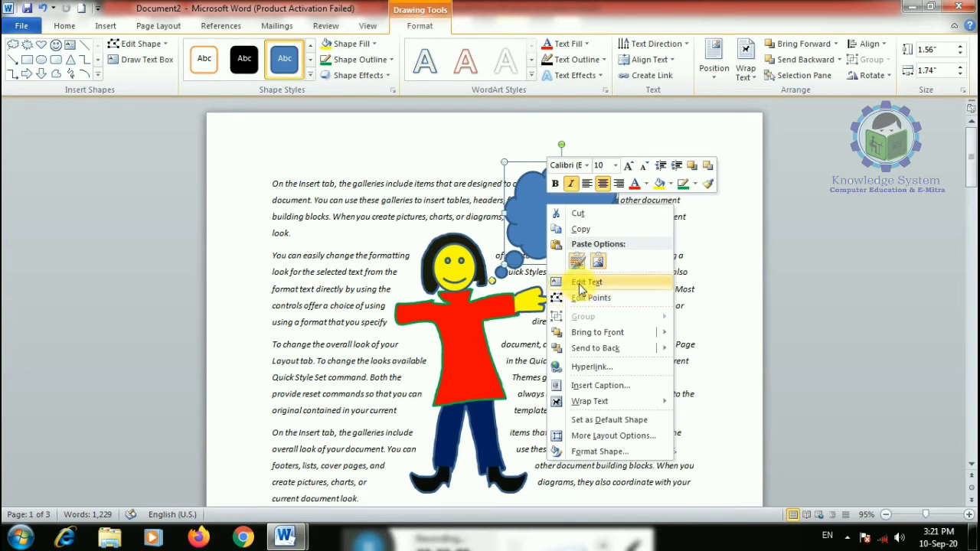
{"action": "left_click", "coordinate": [580, 281]}
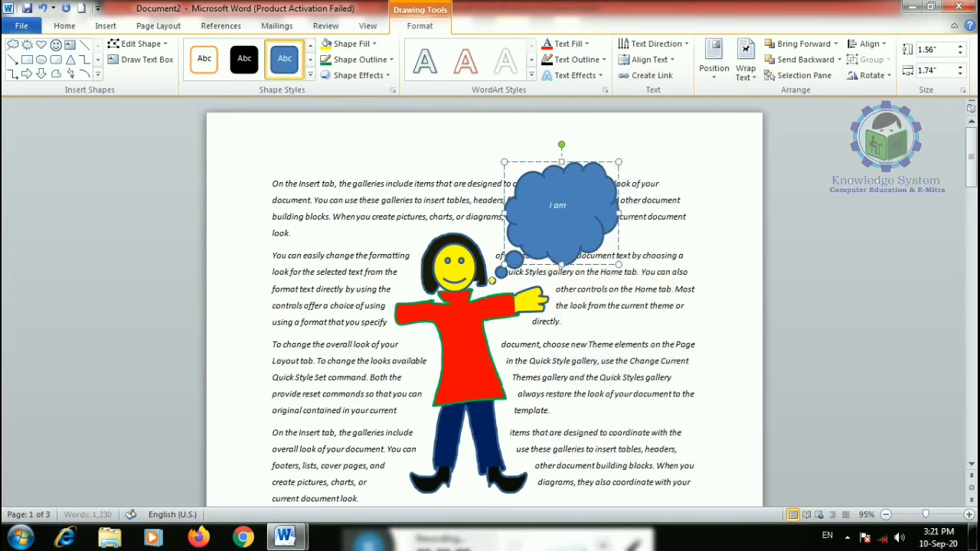
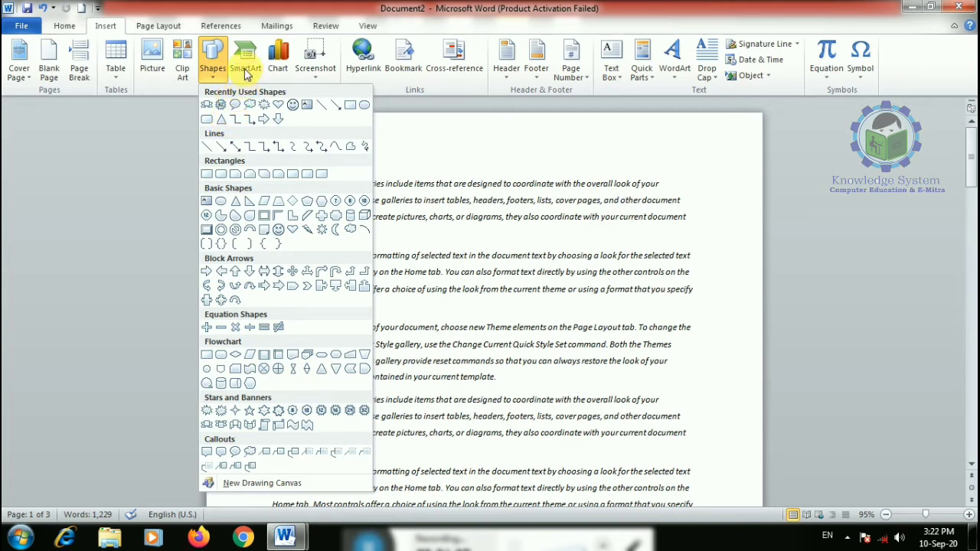
- Close the Shapes gallery without adding a shape and start a new blank document
{"action": "left_click", "coordinate": [395, 234]}
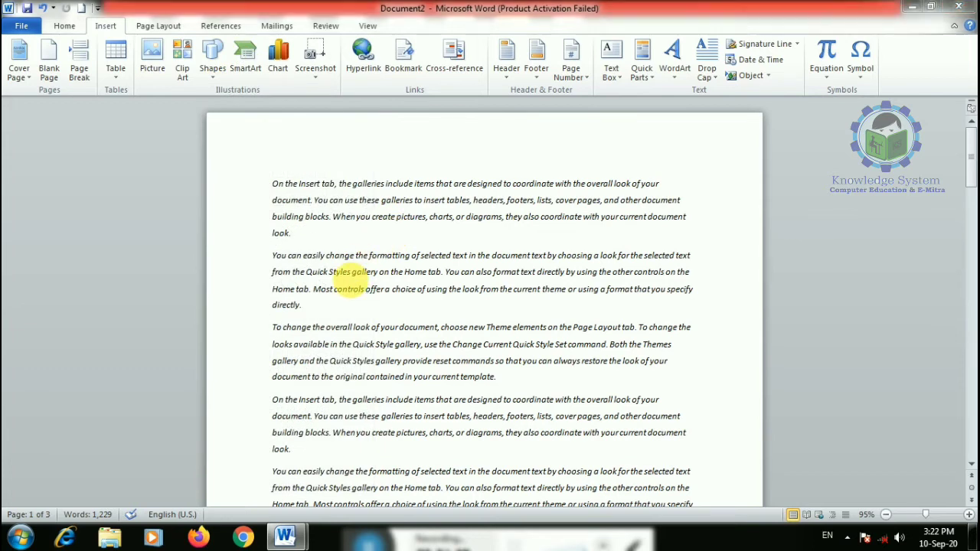
{"action": "key", "text": "ctrl+n"}
{"action": "left_click", "coordinate": [137, 71]}
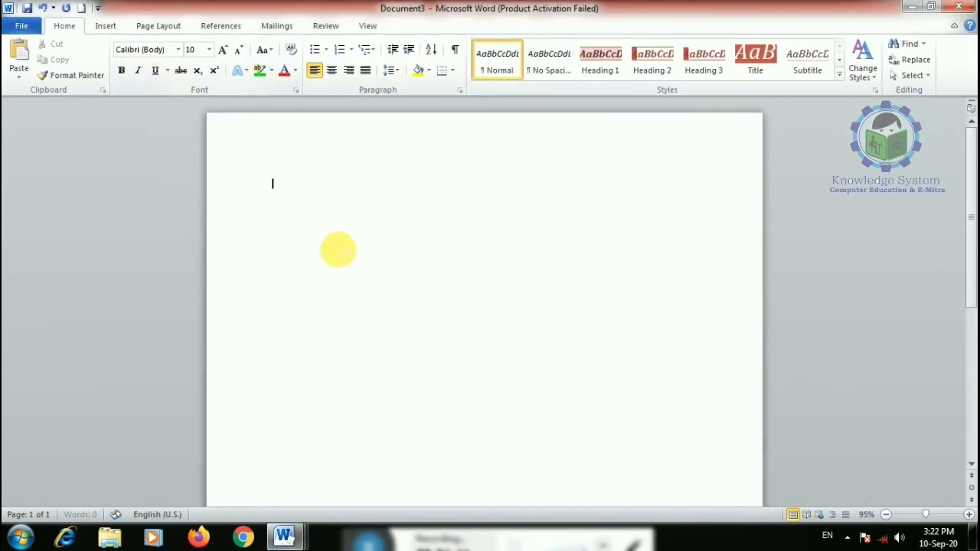
- Insert a Continuous Picture List SmartArt graphic
{"action": "left_click", "coordinate": [106, 25]}
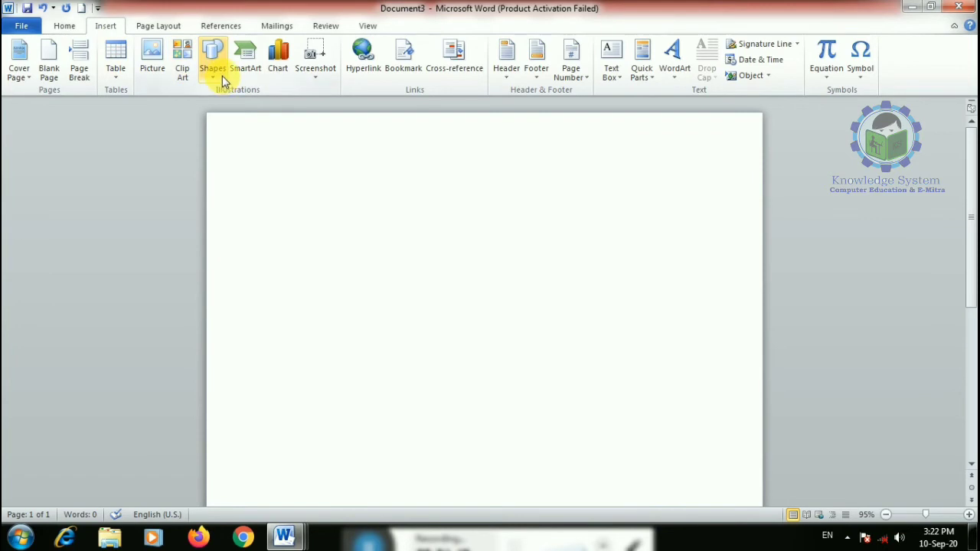
{"action": "left_click", "coordinate": [244, 68]}
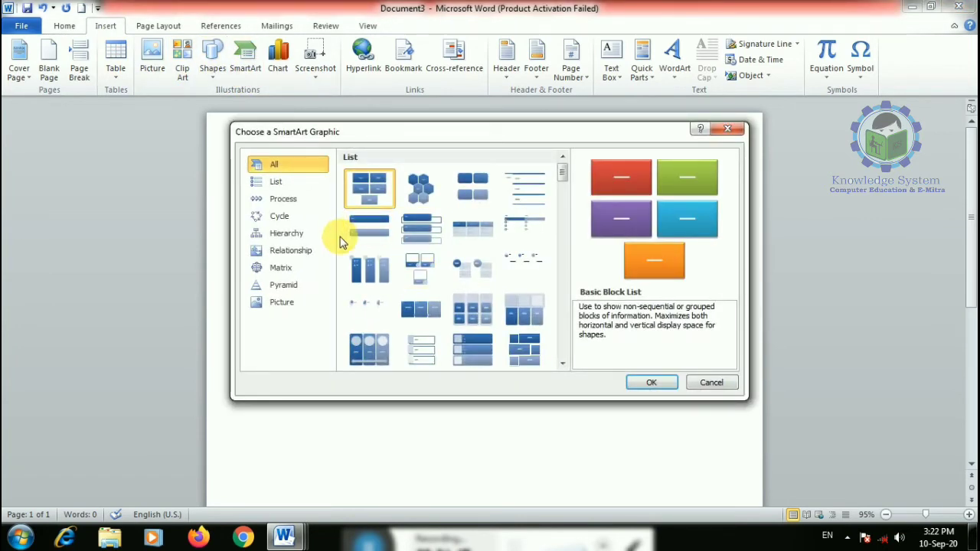
{"action": "scroll", "coordinate": [383, 318], "scroll_direction": "down", "scroll_amount": 3}
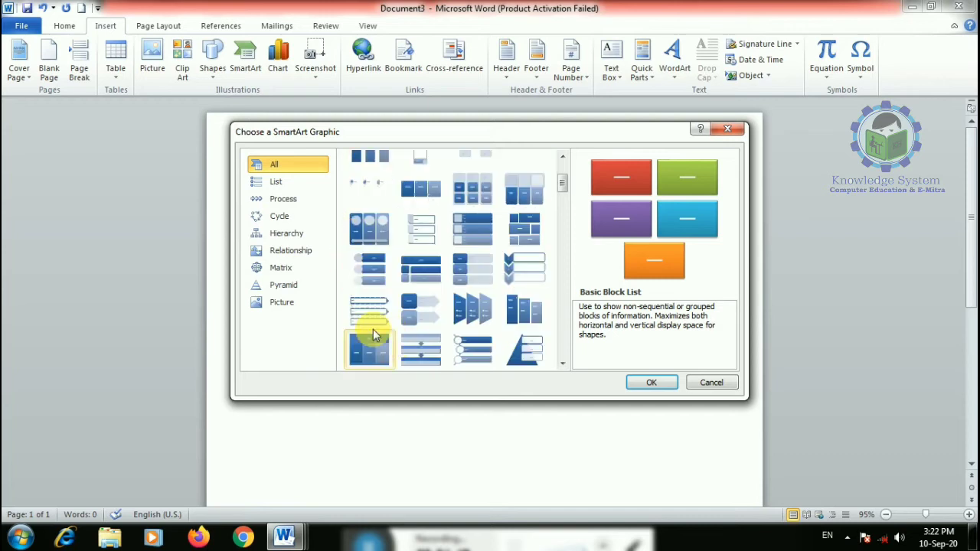
{"action": "left_click", "coordinate": [368, 228]}
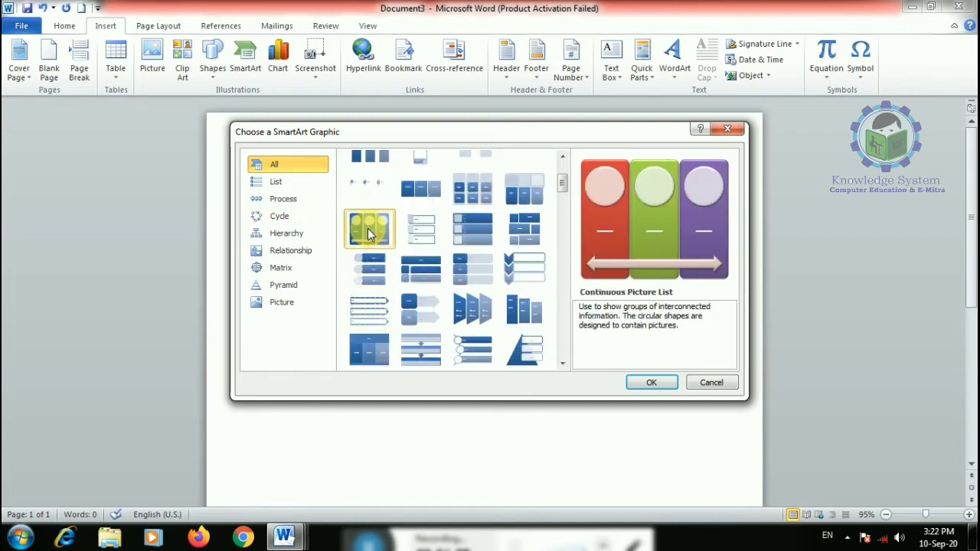
{"action": "left_click", "coordinate": [652, 383]}
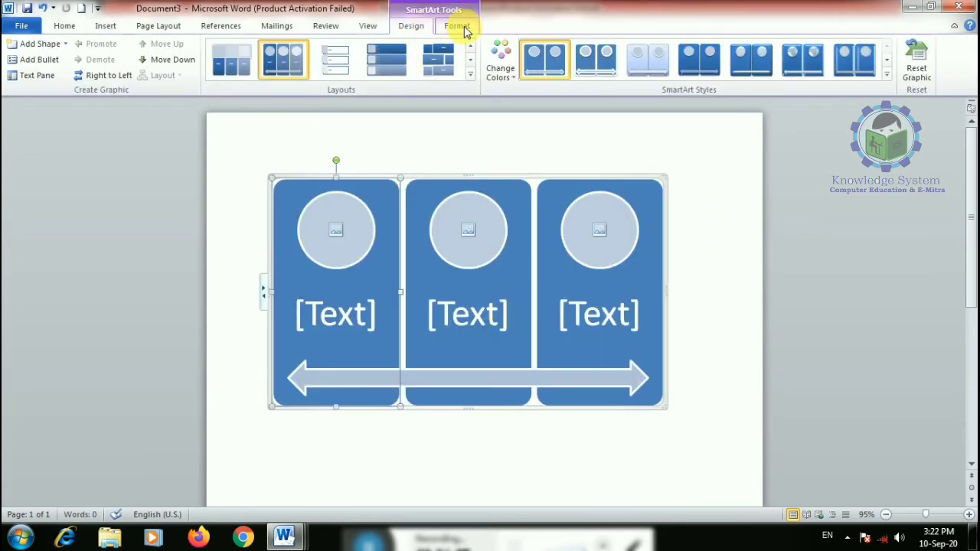
- Apply a Colorful scheme and fill the three panels red, green and yellow
{"action": "left_click", "coordinate": [499, 70]}
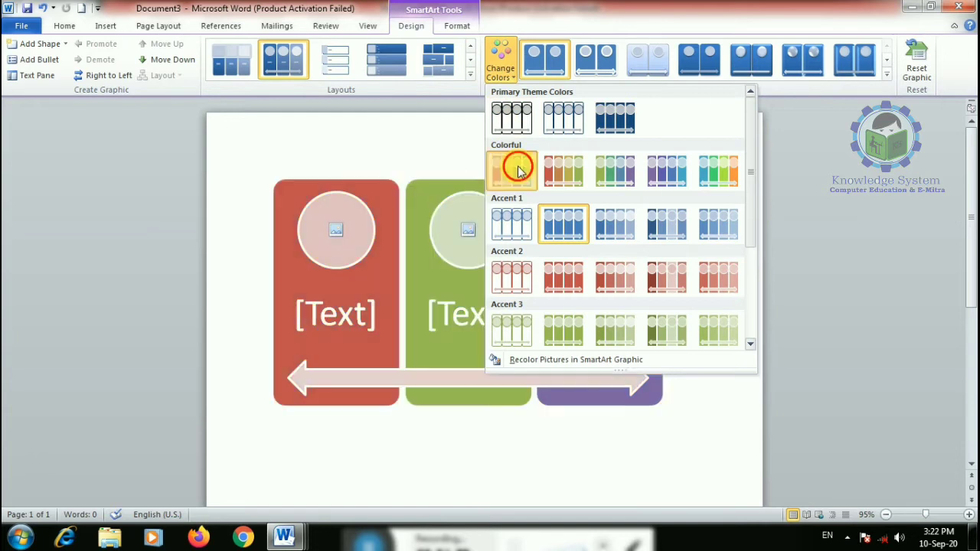
{"action": "left_click", "coordinate": [518, 168]}
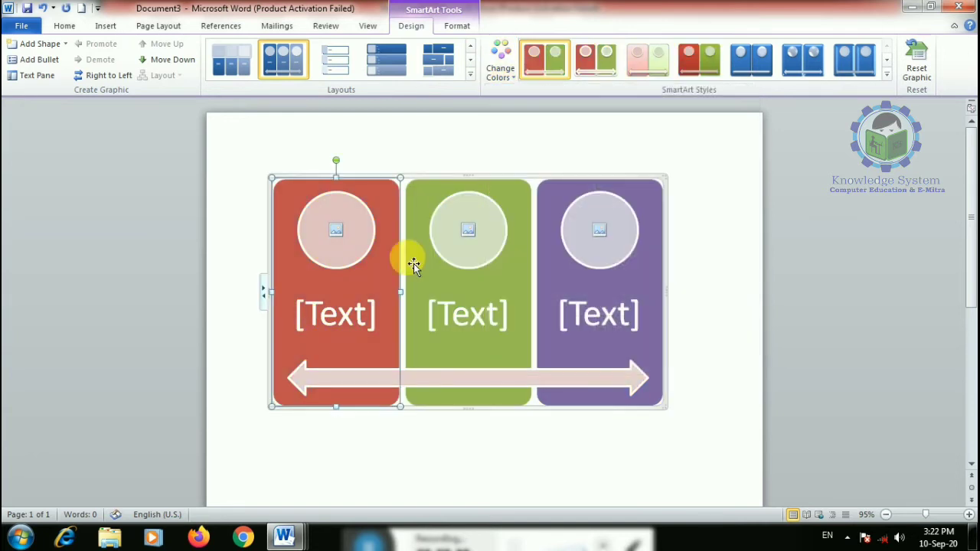
{"action": "left_click", "coordinate": [460, 27]}
{"action": "left_click", "coordinate": [448, 44]}
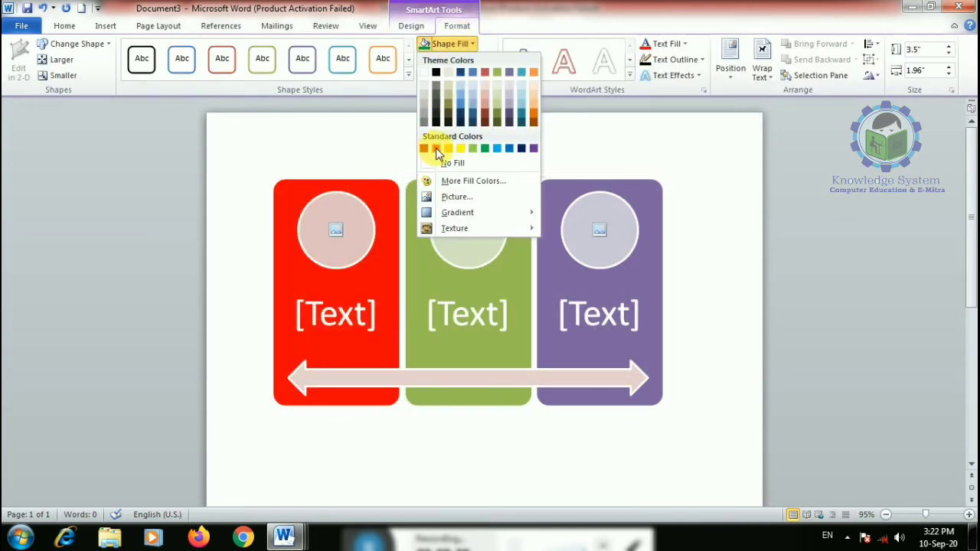
{"action": "left_click", "coordinate": [436, 148]}
{"action": "left_click", "coordinate": [508, 241]}
{"action": "left_click", "coordinate": [448, 44]}
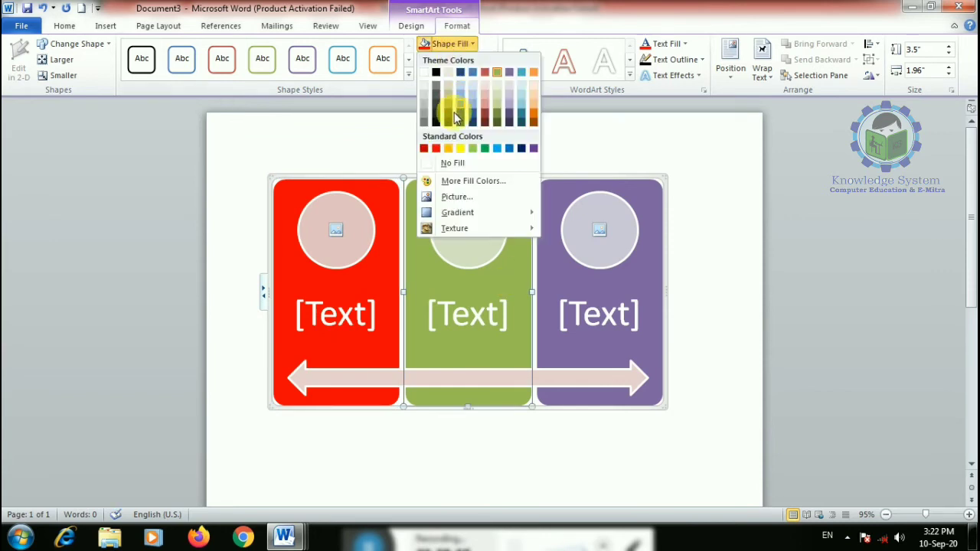
{"action": "left_click", "coordinate": [485, 148]}
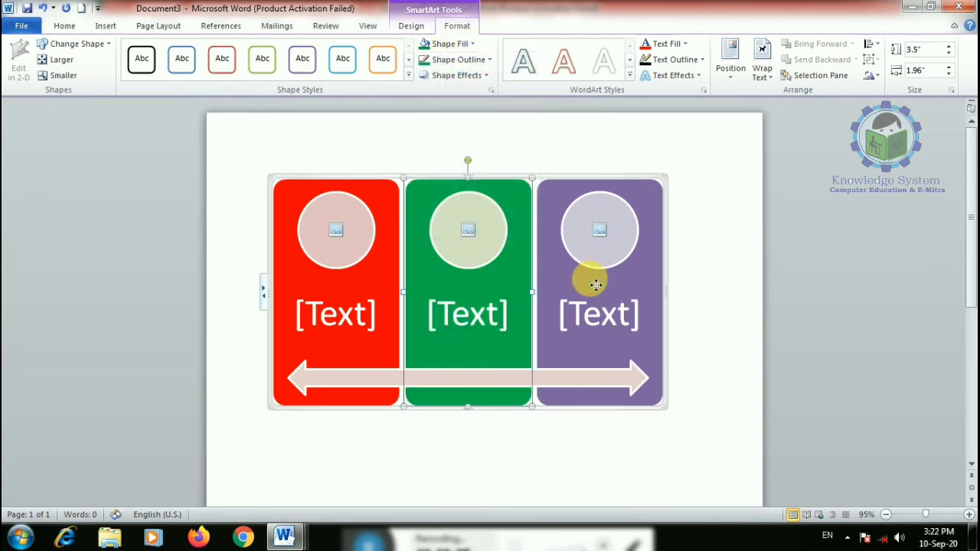
{"action": "left_click", "coordinate": [595, 284]}
{"action": "left_click", "coordinate": [448, 43]}
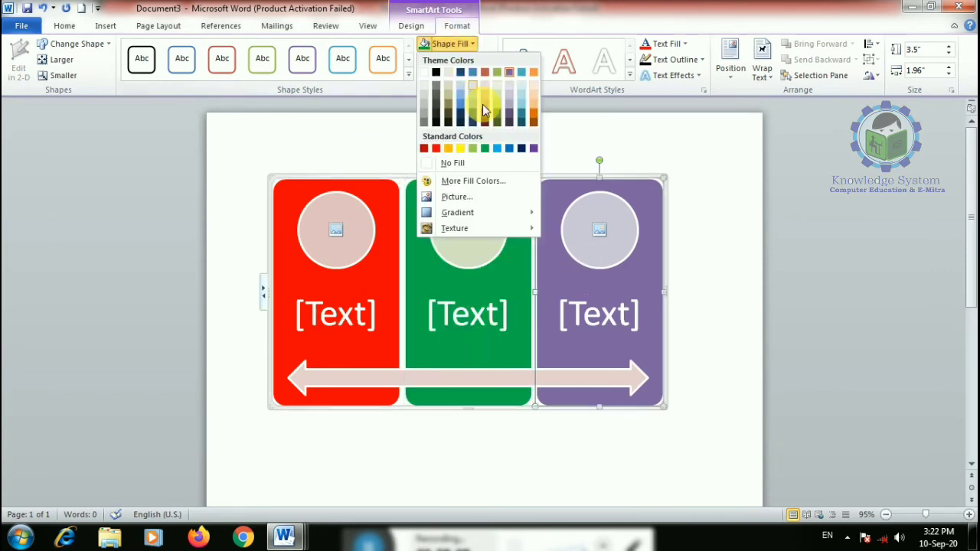
{"action": "left_click", "coordinate": [460, 149]}
- Label the red, green and yellow panels stop, go and slow
{"action": "left_click", "coordinate": [343, 317]}
{"action": "type", "text": "st"}
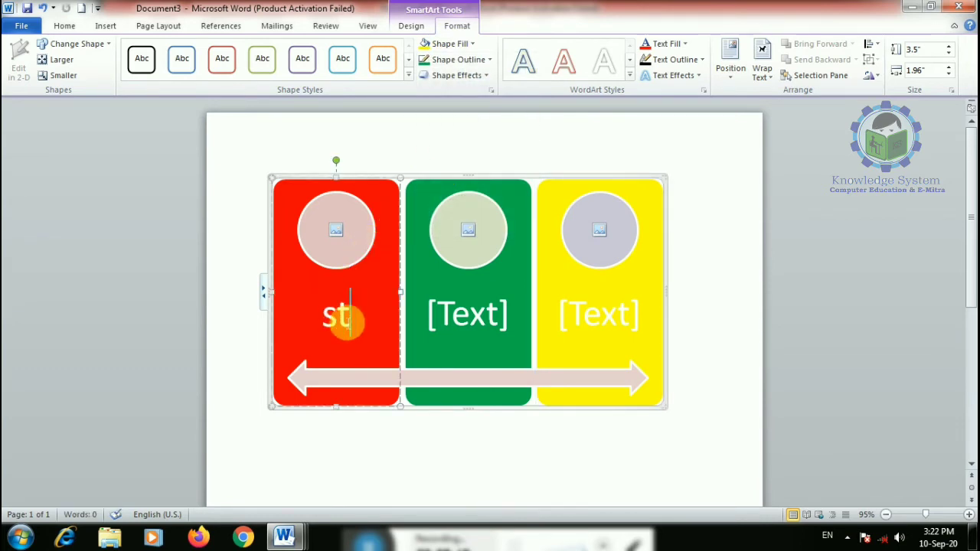
{"action": "type", "text": "o"}
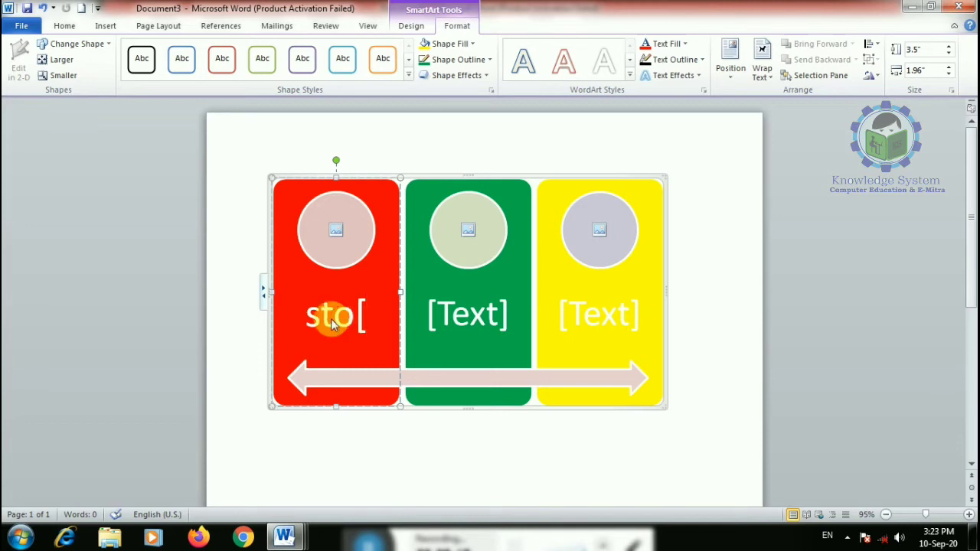
{"action": "type", "text": "p"}
{"action": "left_click", "coordinate": [465, 320]}
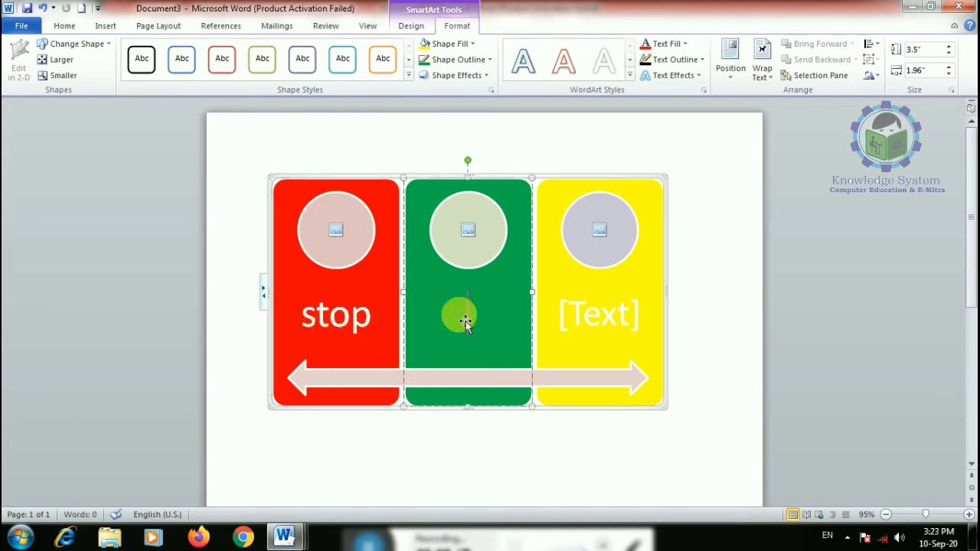
{"action": "left_click", "coordinate": [625, 320]}
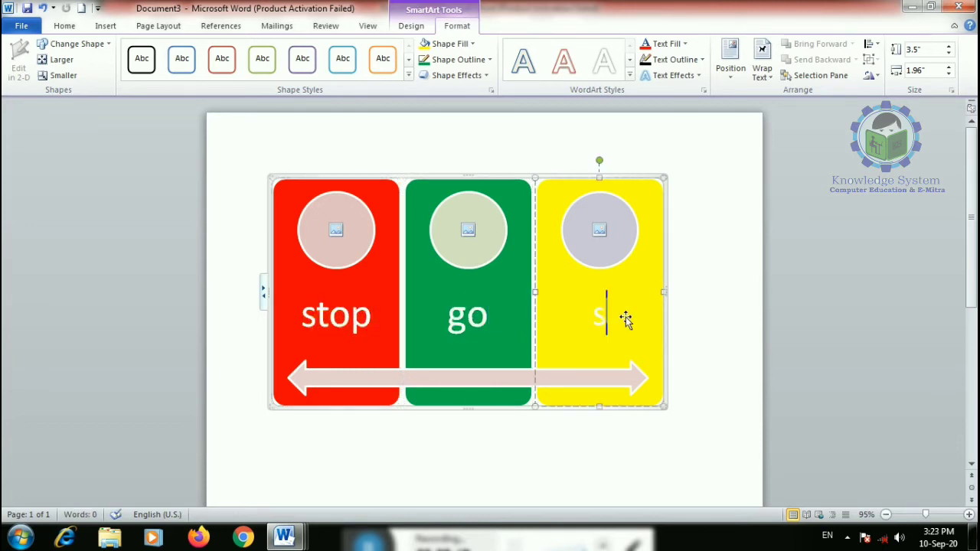
- Put the Hydrangeas, Penguins and Lighthouse photos into the red, green and yellow circles
{"action": "left_click", "coordinate": [333, 244]}
{"action": "double_click", "coordinate": [321, 144]}
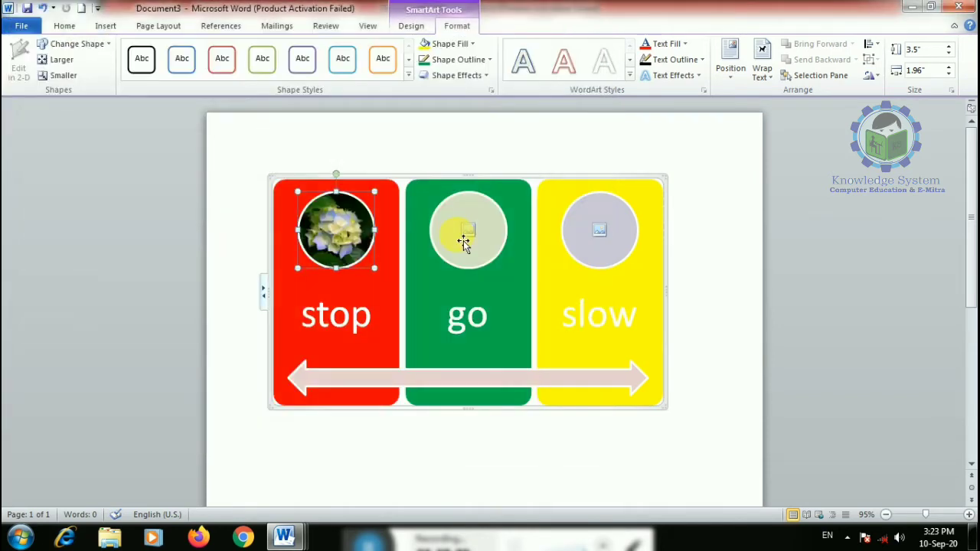
{"action": "left_click", "coordinate": [463, 242]}
{"action": "double_click", "coordinate": [185, 219]}
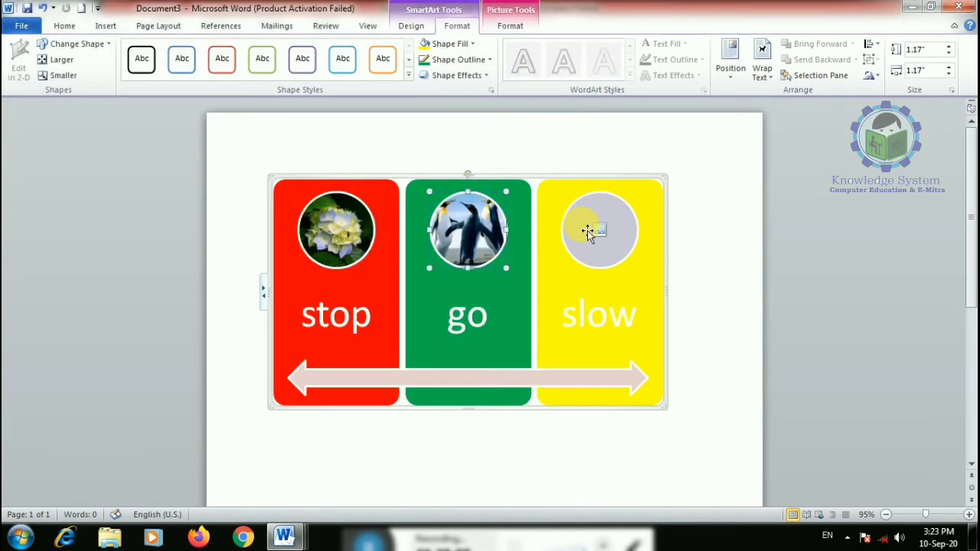
{"action": "left_click", "coordinate": [598, 235]}
{"action": "double_click", "coordinate": [558, 146]}
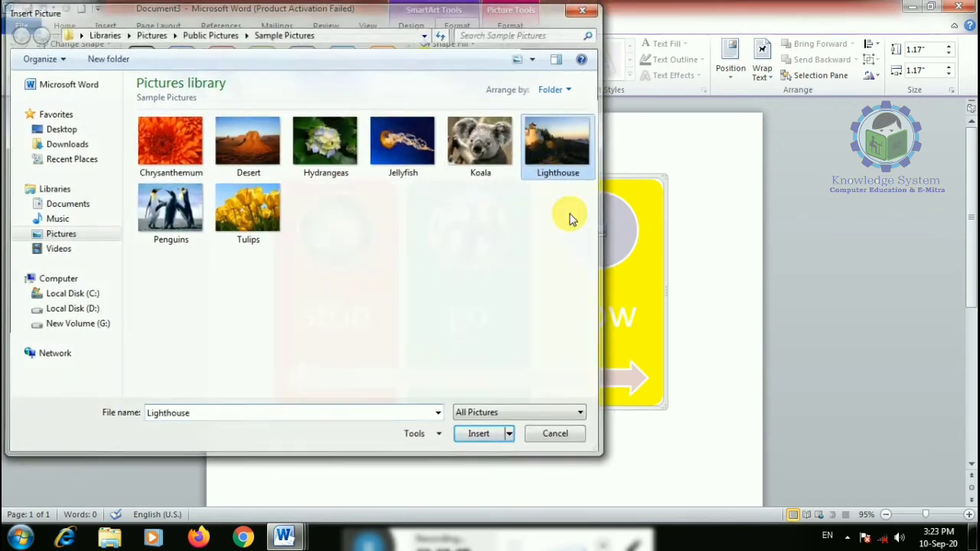
{"action": "left_click", "coordinate": [706, 396]}
{"action": "scroll", "coordinate": [549, 426], "scroll_direction": "down", "scroll_amount": 1}
{"action": "scroll", "coordinate": [498, 403], "scroll_direction": "up", "scroll_amount": 1}
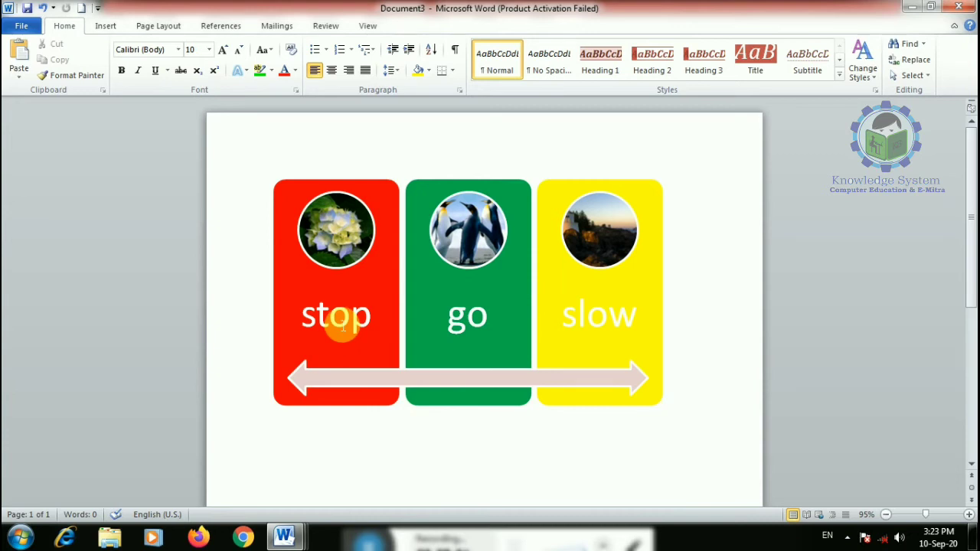
- Recolour the stop/go/slow graphic's text with Text Fill, then delete the whole graphic
{"action": "left_click", "coordinate": [350, 190]}
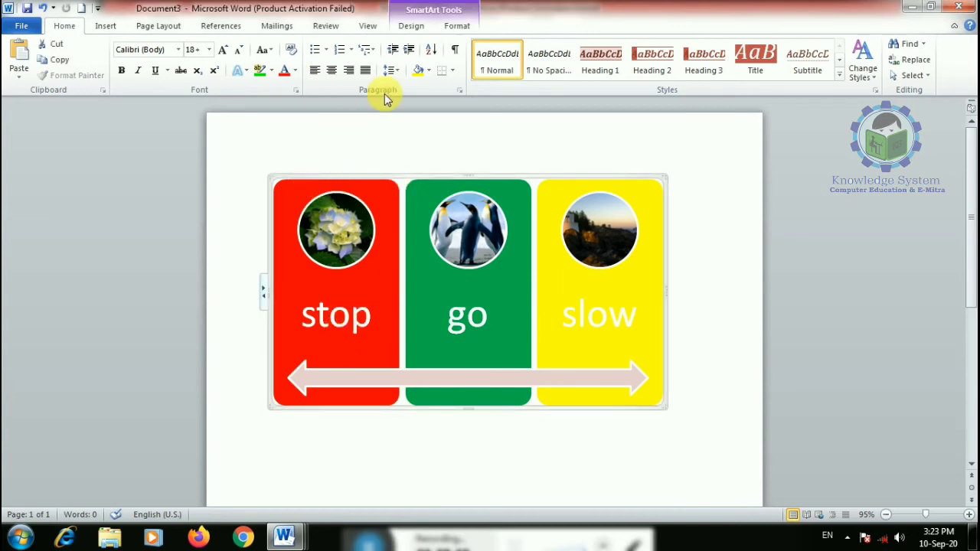
{"action": "left_click", "coordinate": [452, 24]}
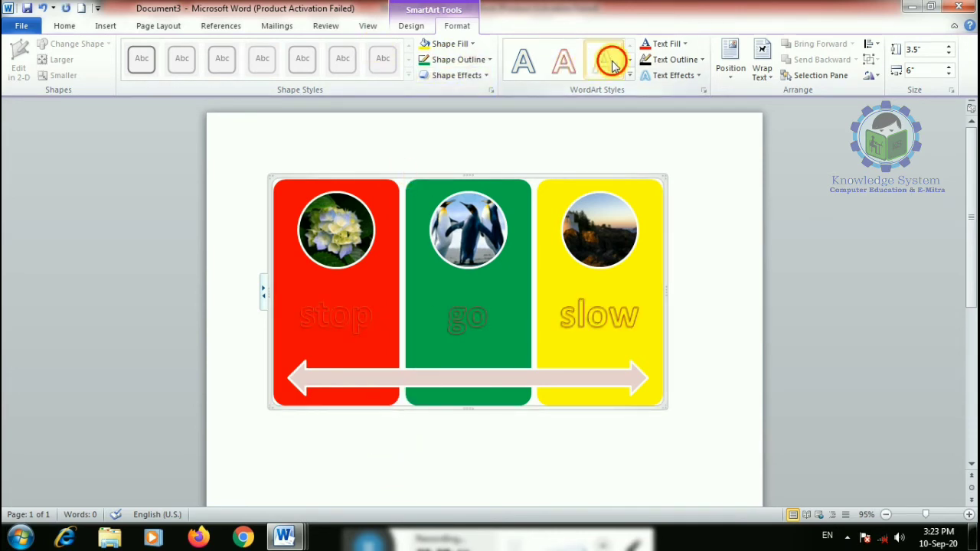
{"action": "left_click", "coordinate": [666, 44]}
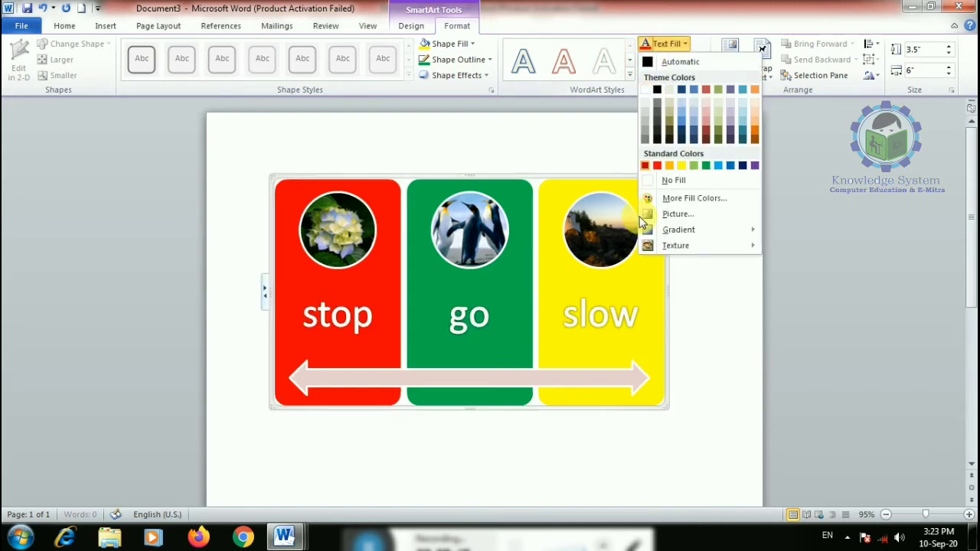
{"action": "left_click", "coordinate": [694, 166]}
{"action": "key", "text": "Delete"}
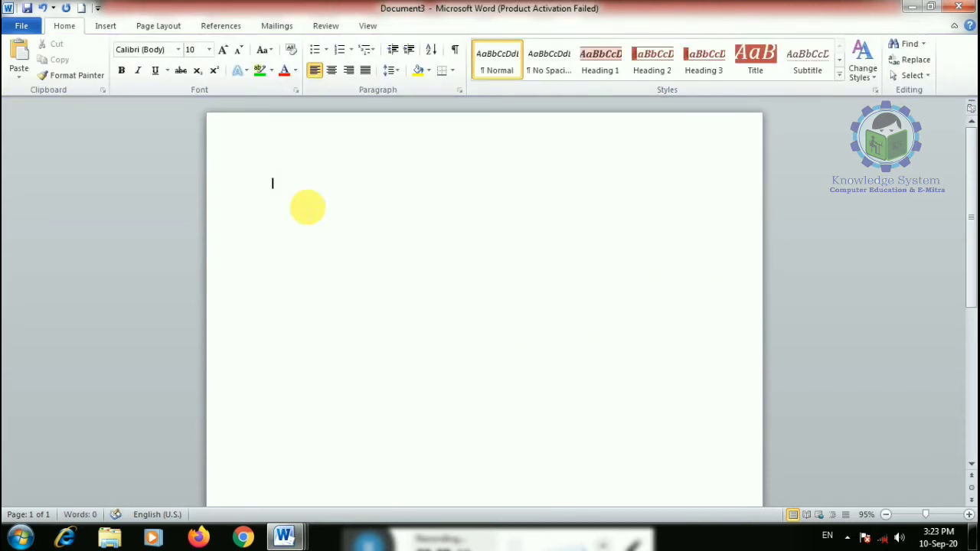
- Insert a Radial Cycle SmartArt graphic and give it the Colorful accent scheme
{"action": "left_click", "coordinate": [108, 27]}
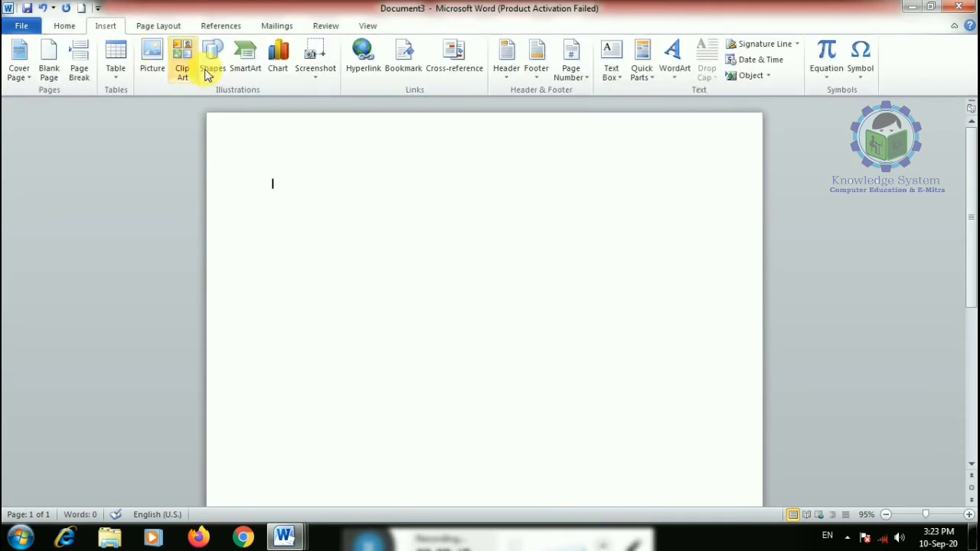
{"action": "left_click", "coordinate": [245, 62]}
{"action": "left_click", "coordinate": [270, 234]}
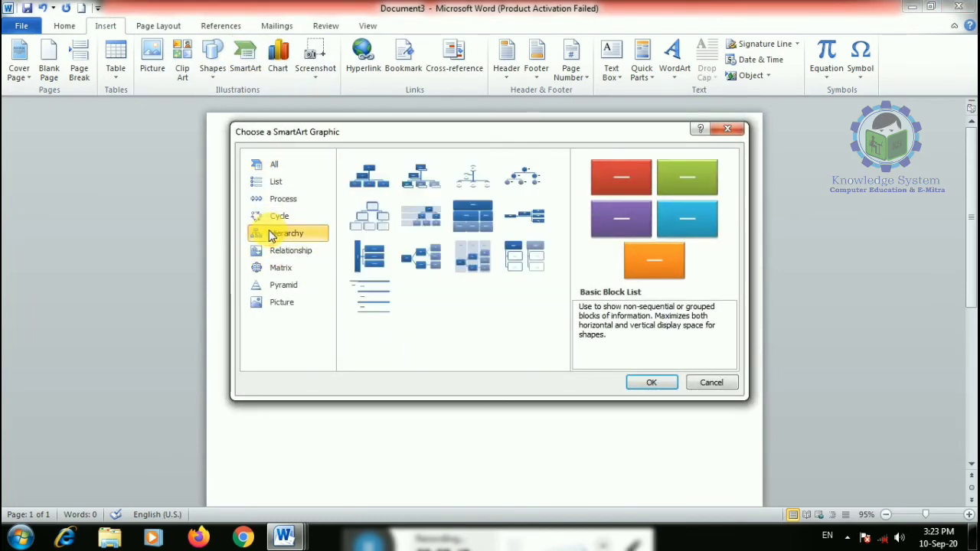
{"action": "left_click", "coordinate": [274, 216]}
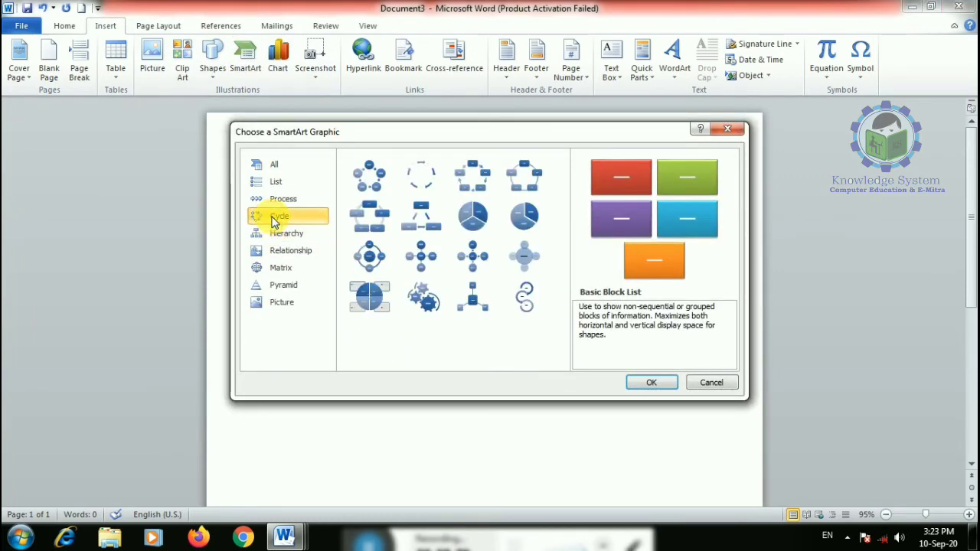
{"action": "left_click", "coordinate": [368, 256]}
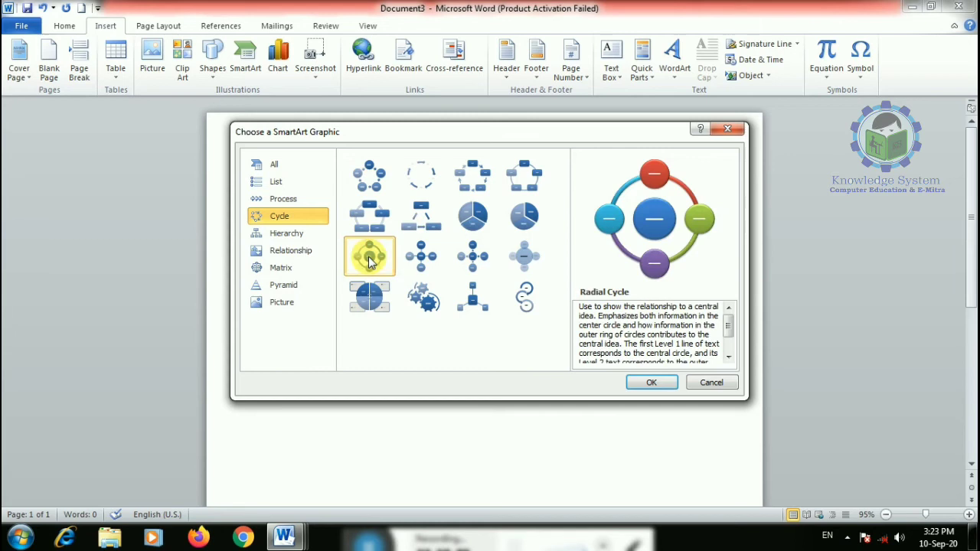
{"action": "left_click", "coordinate": [651, 383]}
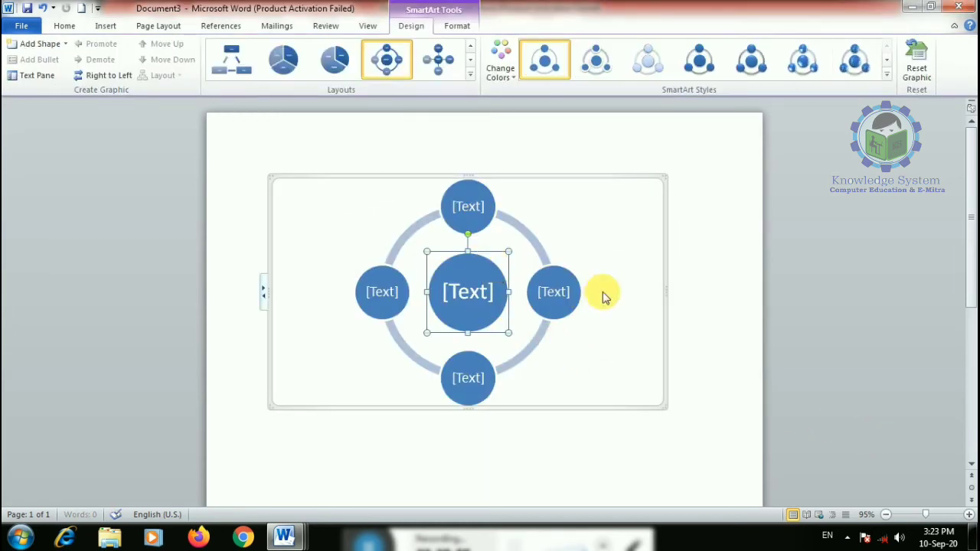
{"action": "left_click", "coordinate": [499, 62]}
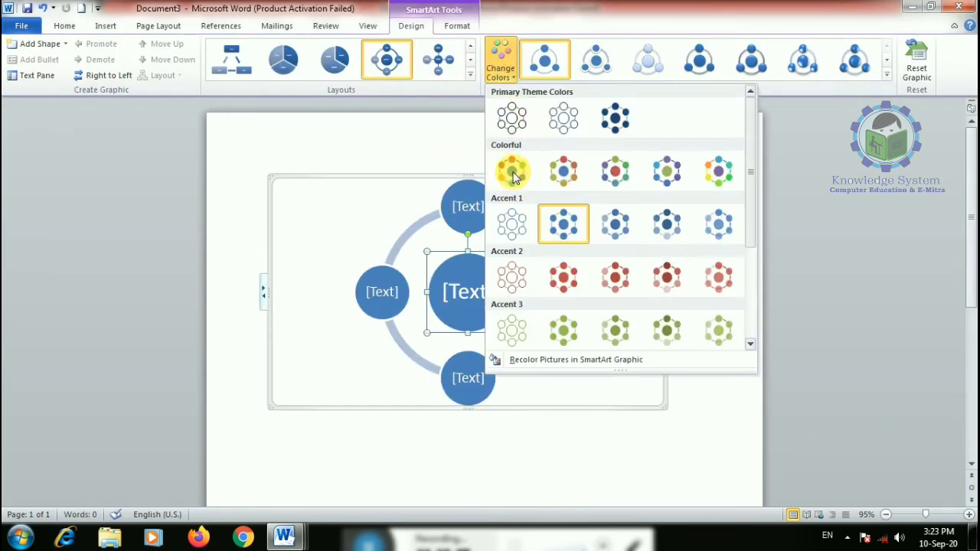
{"action": "left_click", "coordinate": [510, 170]}
- Label the centre 'five seneces' and the circles eye, ear, toung and skin
{"action": "left_click", "coordinate": [475, 212]}
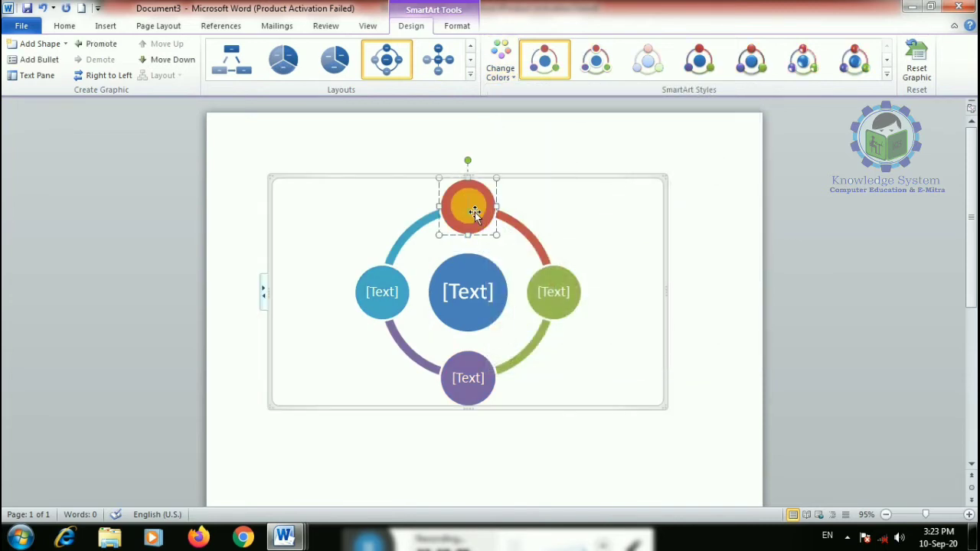
{"action": "left_click", "coordinate": [475, 298]}
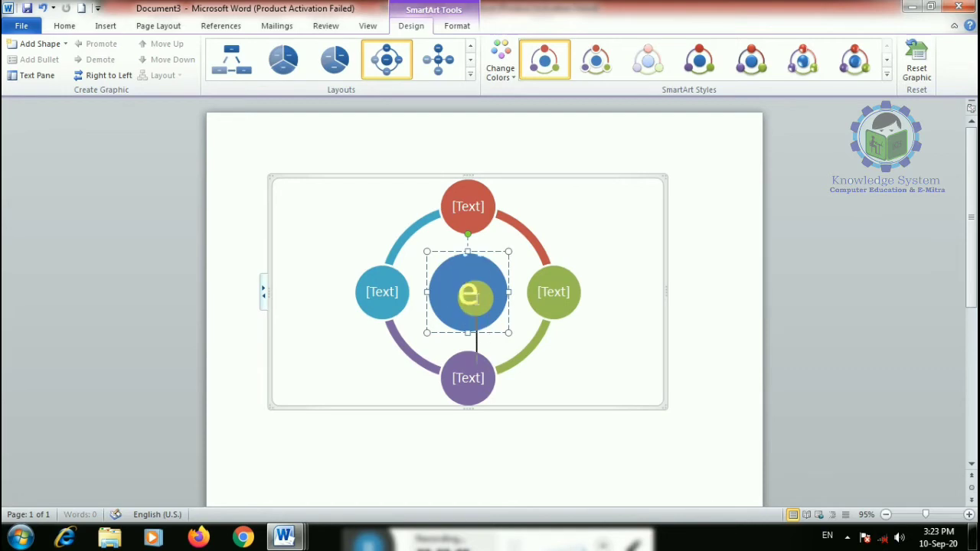
{"action": "type", "text": "five seneces"}
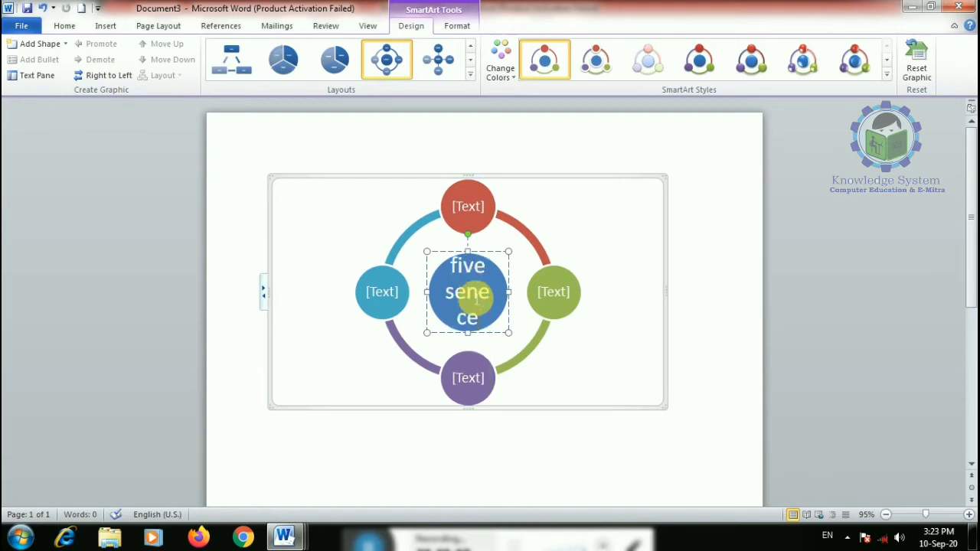
{"action": "left_click", "coordinate": [480, 213]}
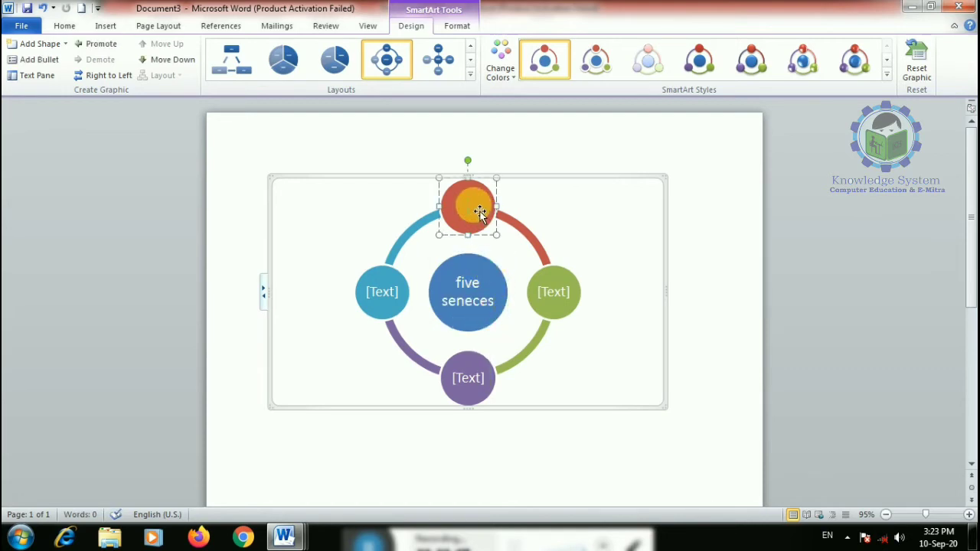
{"action": "type", "text": "eye"}
{"action": "left_click", "coordinate": [553, 293]}
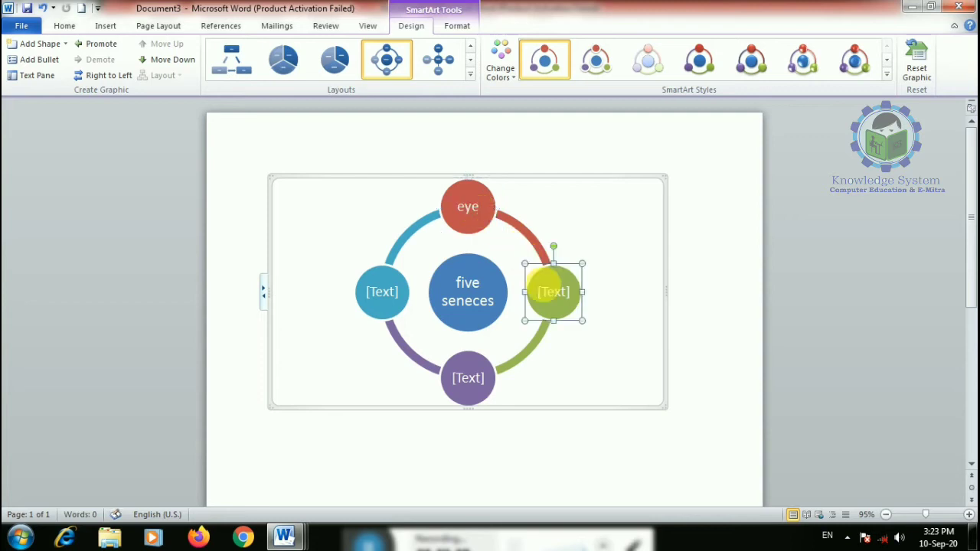
{"action": "type", "text": "ear"}
{"action": "left_click", "coordinate": [468, 381]}
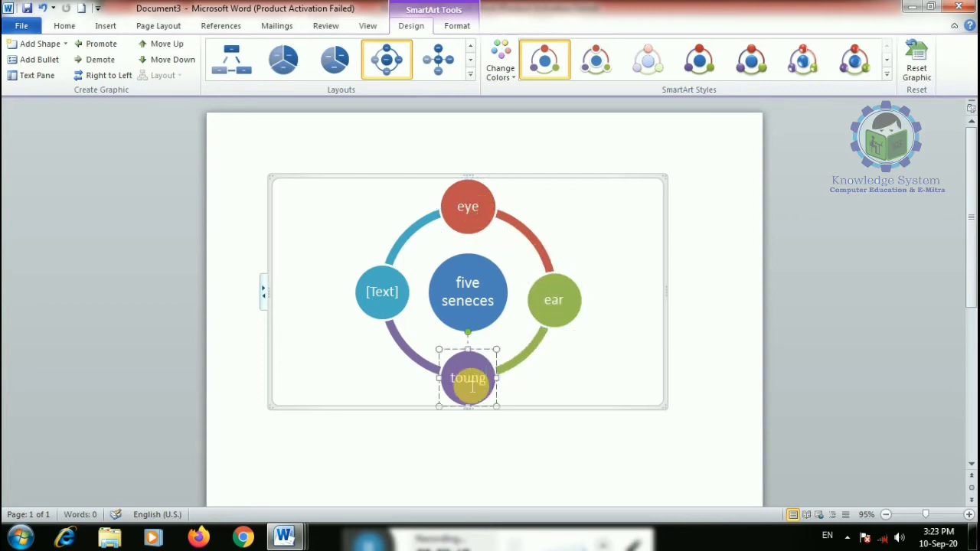
{"action": "left_click", "coordinate": [384, 294]}
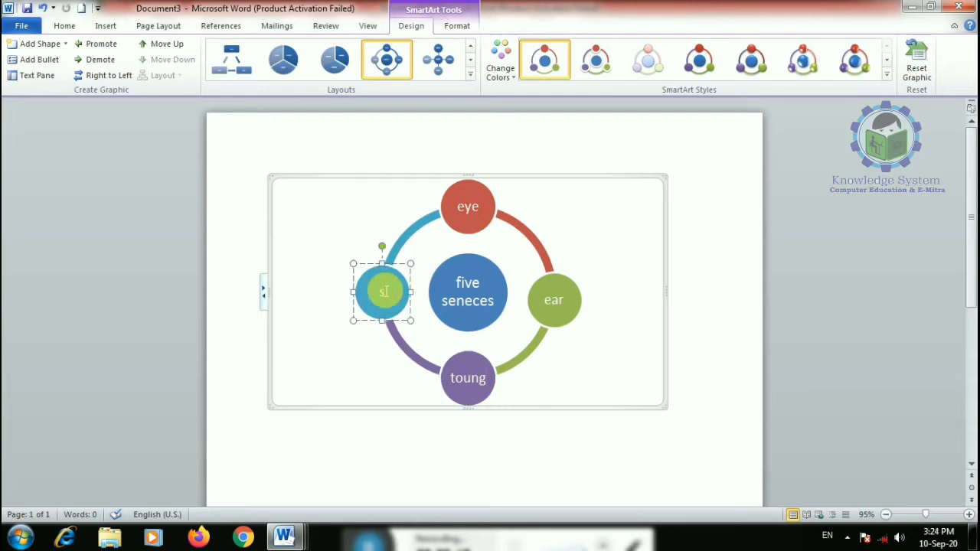
{"action": "left_click", "coordinate": [529, 208]}
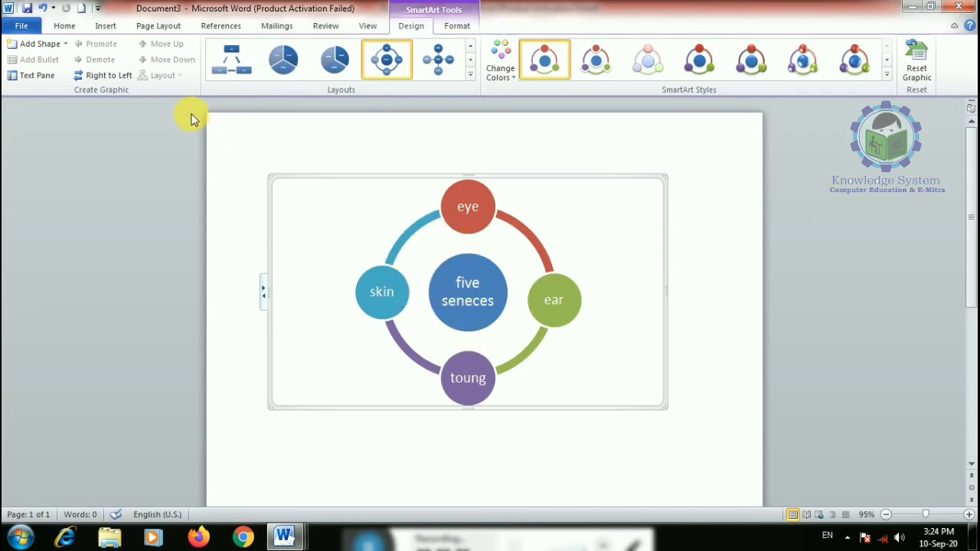
- Add a fifth circle labelled 'mount' and zoom the page to 120%
{"action": "left_click", "coordinate": [38, 43]}
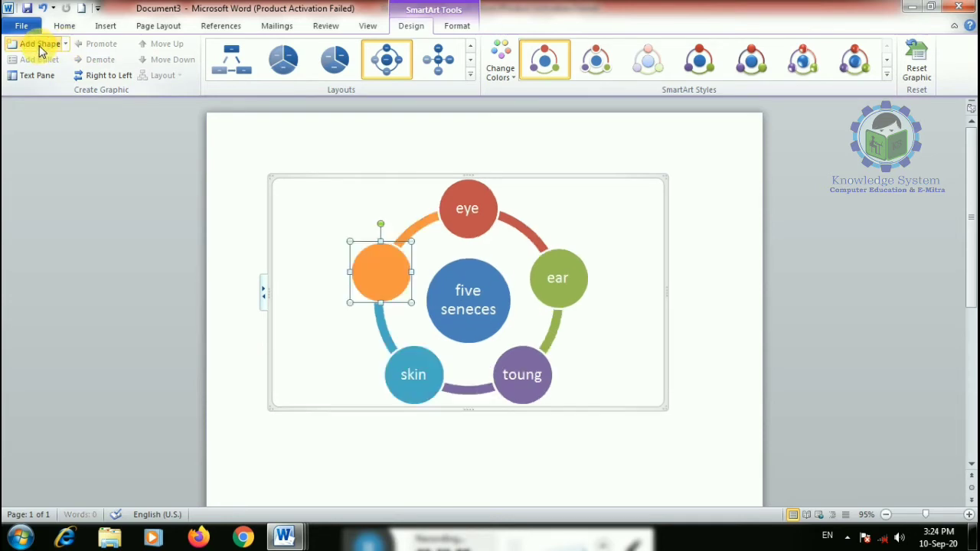
{"action": "type", "text": "mo"}
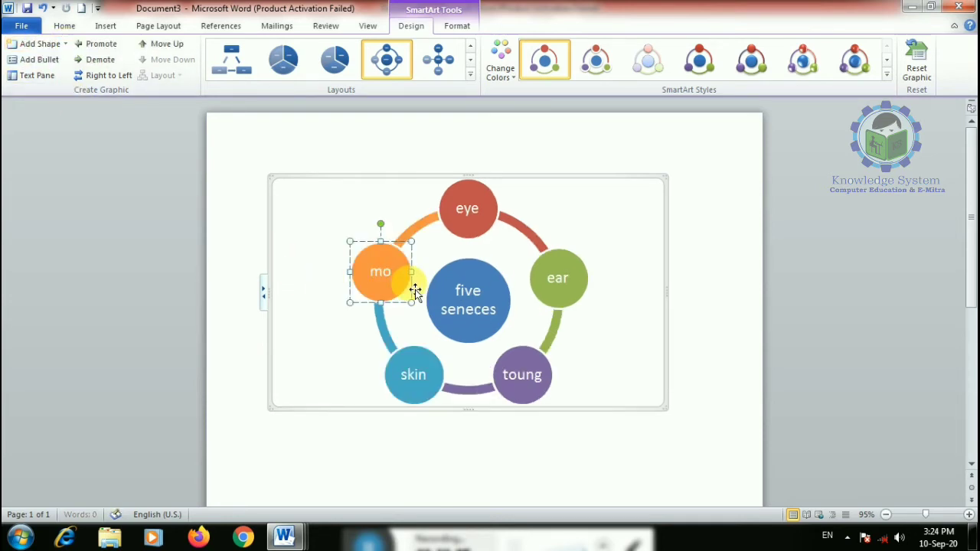
{"action": "type", "text": "unt"}
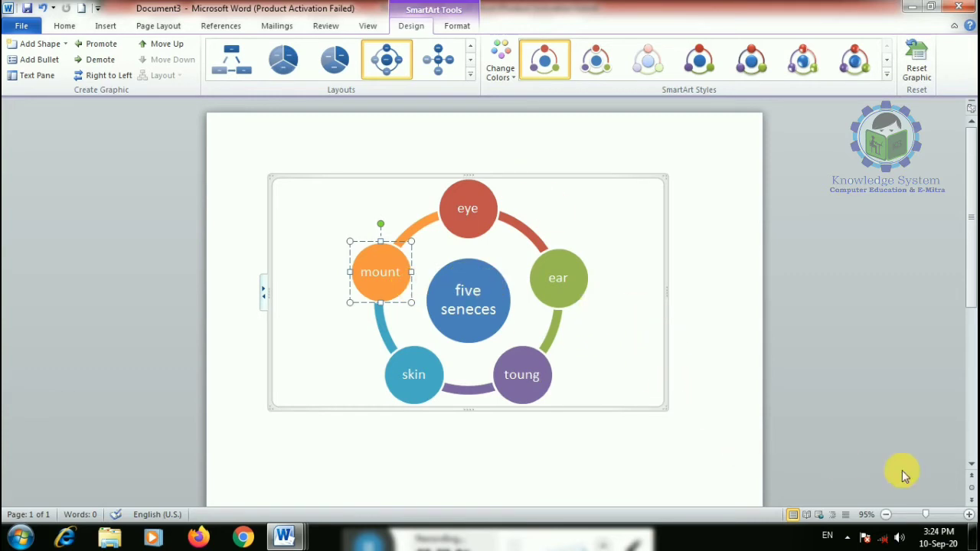
{"action": "left_click", "coordinate": [968, 515]}
{"action": "left_click", "coordinate": [968, 514]}
{"action": "left_click", "coordinate": [968, 515]}
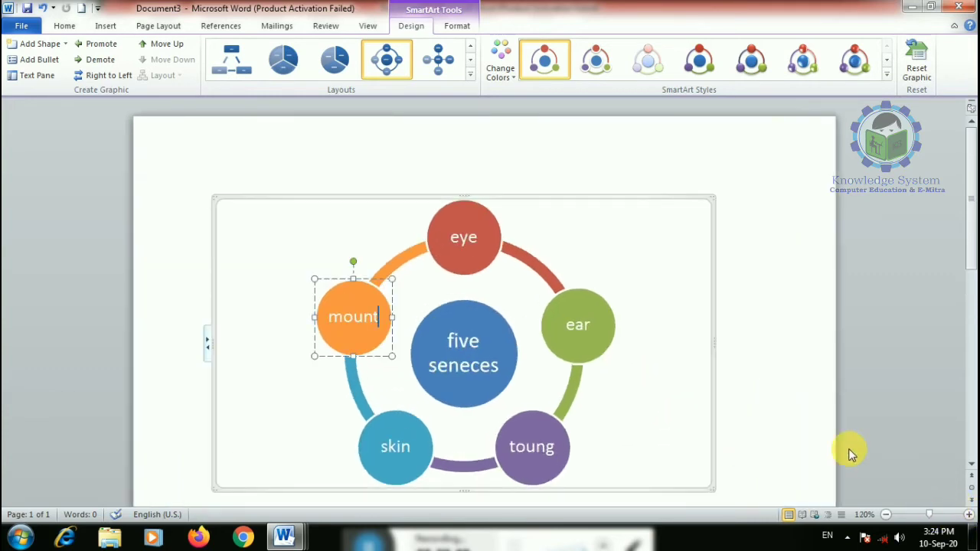
- Apply another Colorful scheme and a glossy 3-D style, undo a layout change, then delete the diagram
{"action": "left_click", "coordinate": [500, 62]}
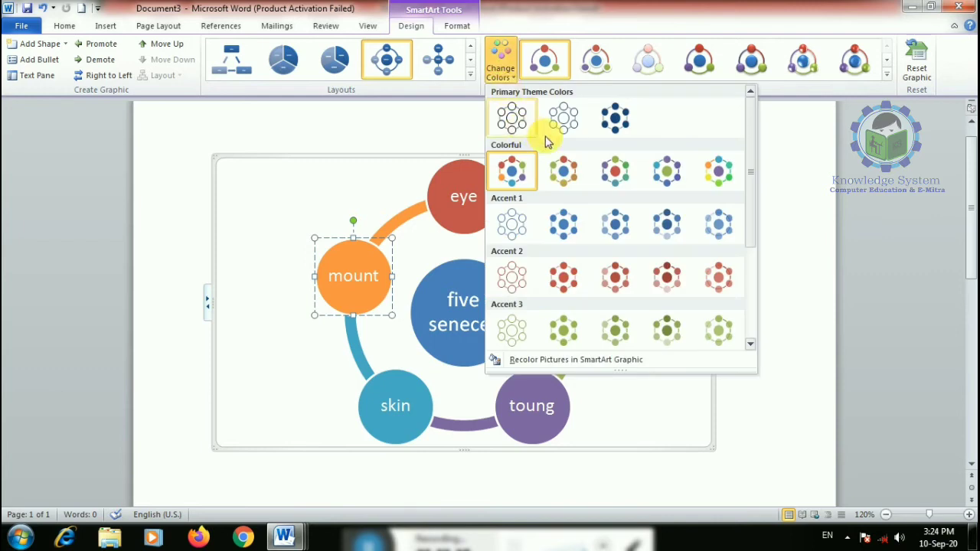
{"action": "left_click", "coordinate": [564, 169]}
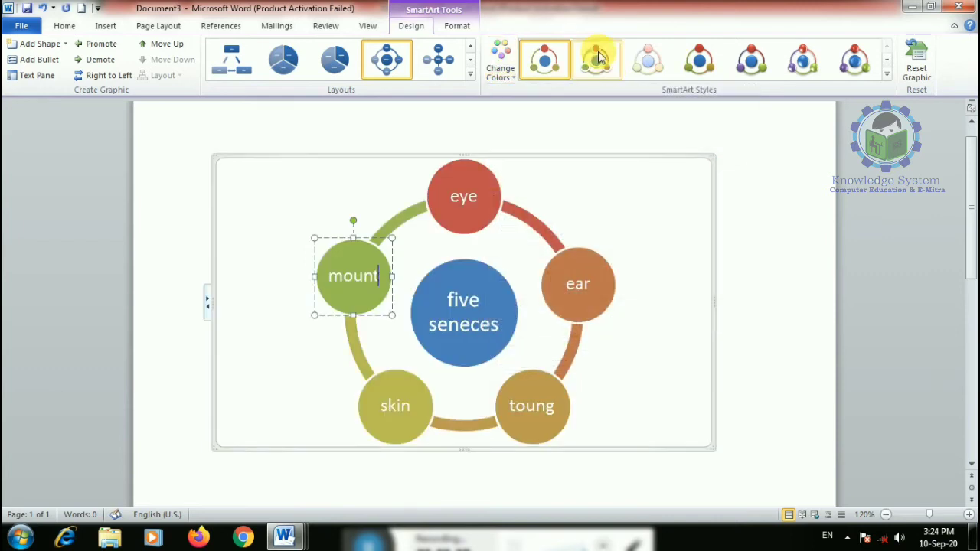
{"action": "left_click", "coordinate": [803, 60]}
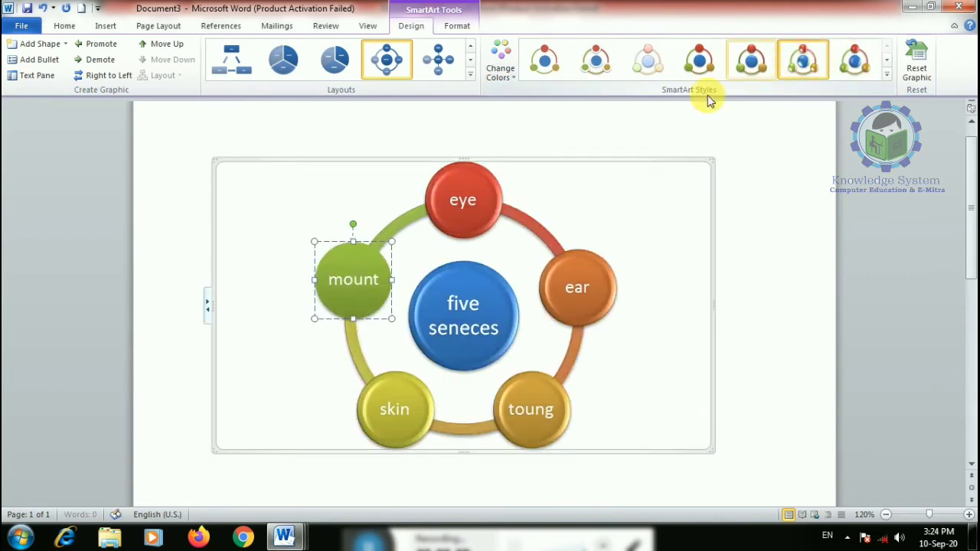
{"action": "left_click", "coordinate": [285, 59]}
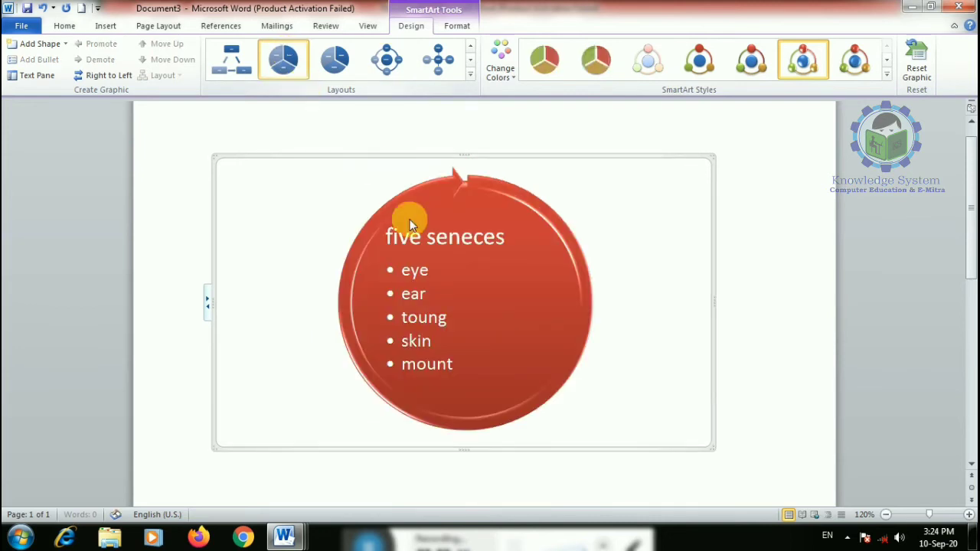
{"action": "key", "text": "ctrl+z"}
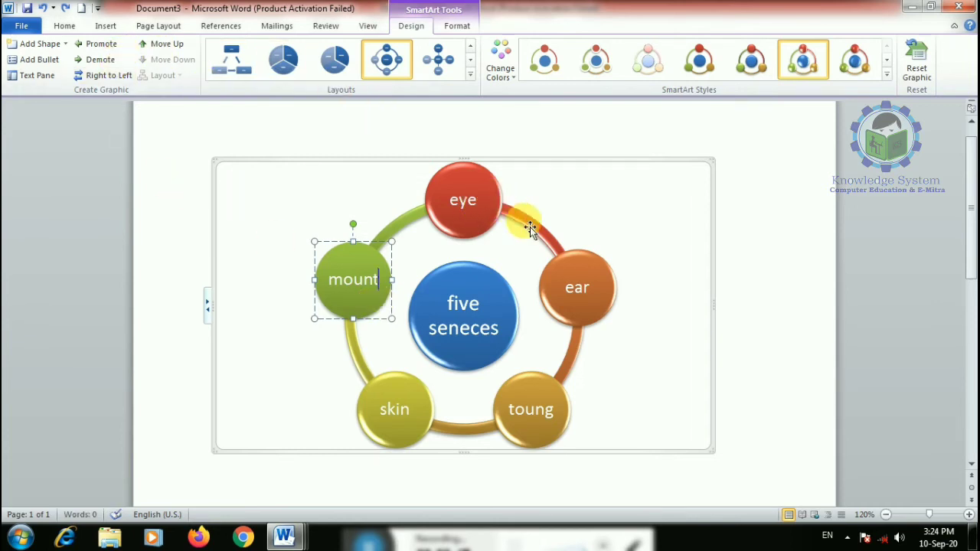
{"action": "left_click", "coordinate": [618, 165]}
{"action": "key", "text": "Delete"}
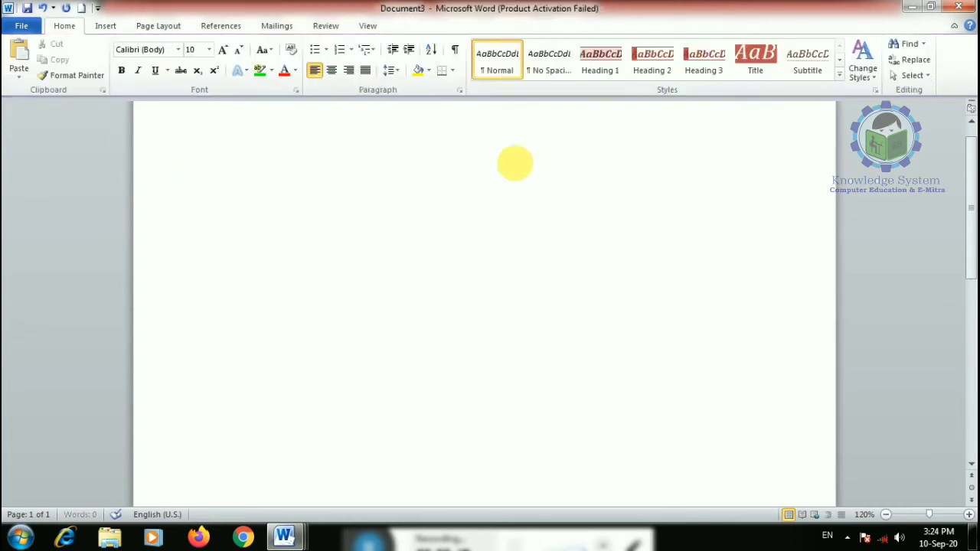
- Insert an Organization Chart hierarchy SmartArt graphic
{"action": "left_click", "coordinate": [100, 27]}
{"action": "left_click", "coordinate": [245, 58]}
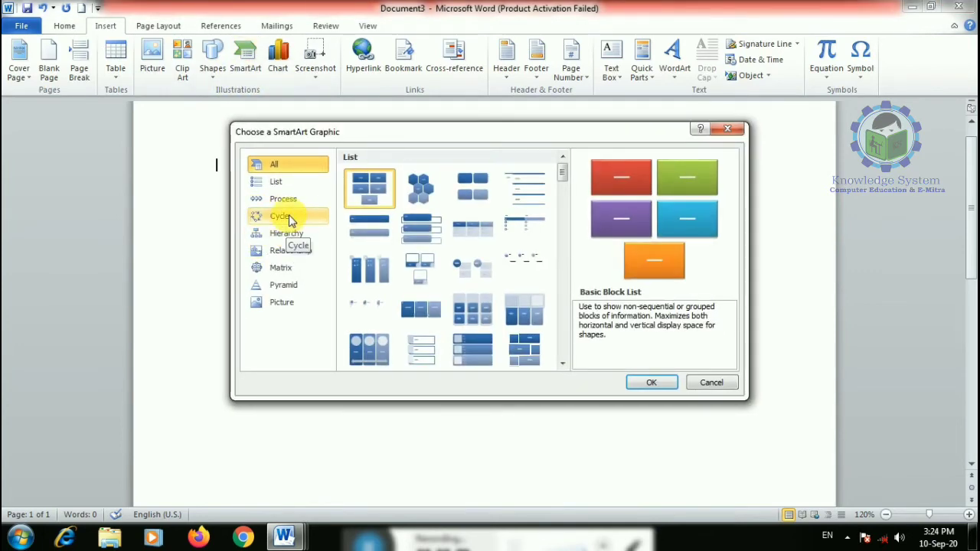
{"action": "left_click", "coordinate": [289, 215]}
{"action": "left_click", "coordinate": [287, 232]}
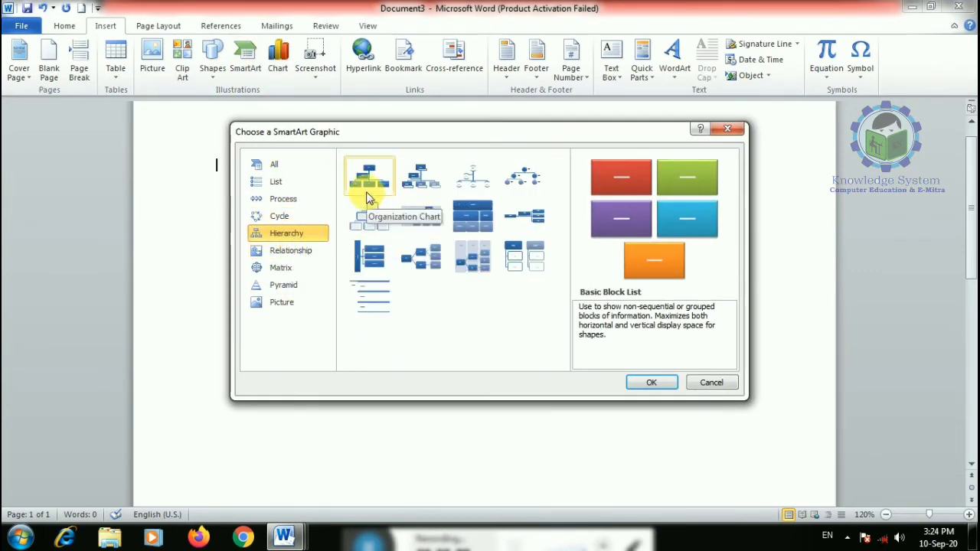
{"action": "left_click", "coordinate": [369, 223]}
{"action": "left_click", "coordinate": [652, 386]}
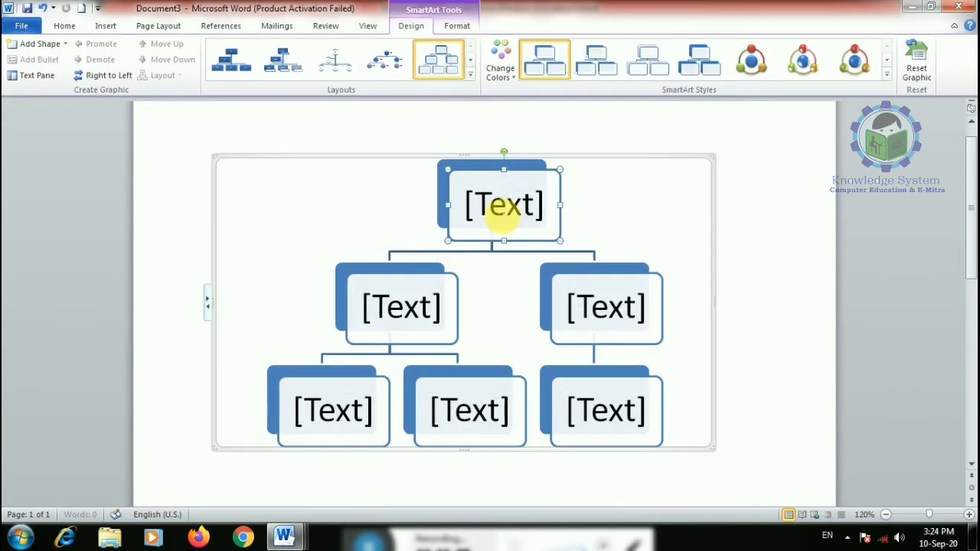
- Add boxes above and below the bottom-right box, then promote and demote the new box
{"action": "left_click", "coordinate": [504, 211]}
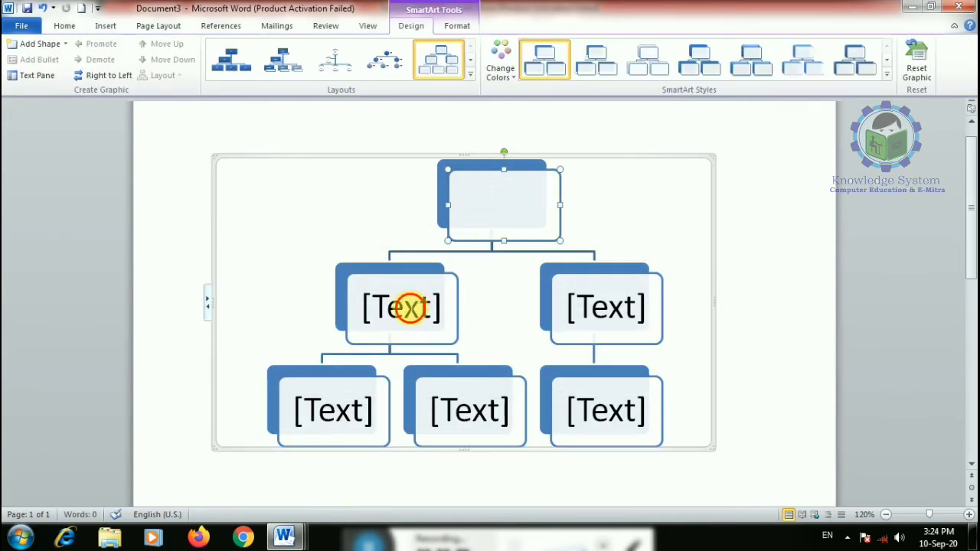
{"action": "left_click", "coordinate": [410, 308]}
{"action": "left_click", "coordinate": [605, 308]}
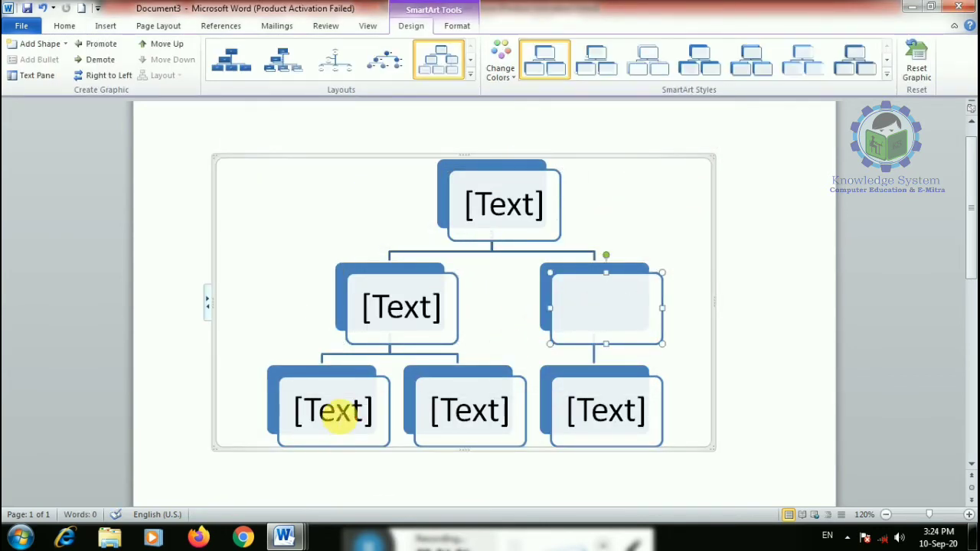
{"action": "left_click", "coordinate": [333, 414]}
{"action": "left_click", "coordinate": [466, 406]}
{"action": "left_click", "coordinate": [587, 401]}
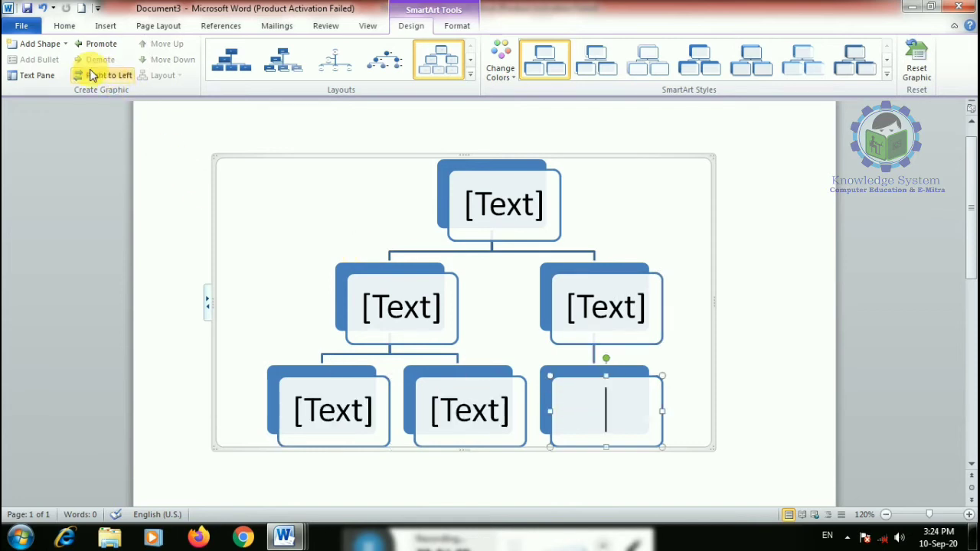
{"action": "left_click", "coordinate": [65, 44]}
{"action": "left_click", "coordinate": [73, 93]}
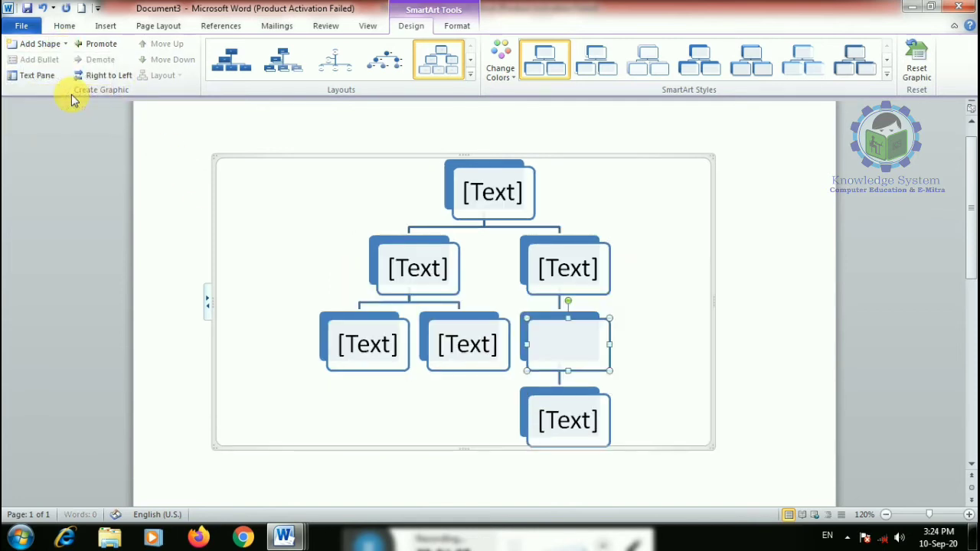
{"action": "left_click", "coordinate": [65, 44]}
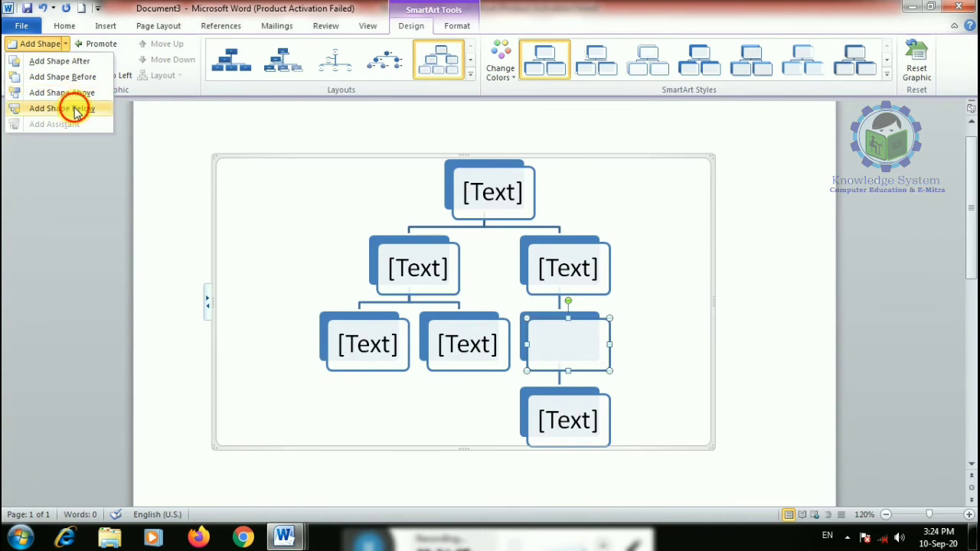
{"action": "left_click", "coordinate": [73, 106]}
{"action": "left_click", "coordinate": [105, 45]}
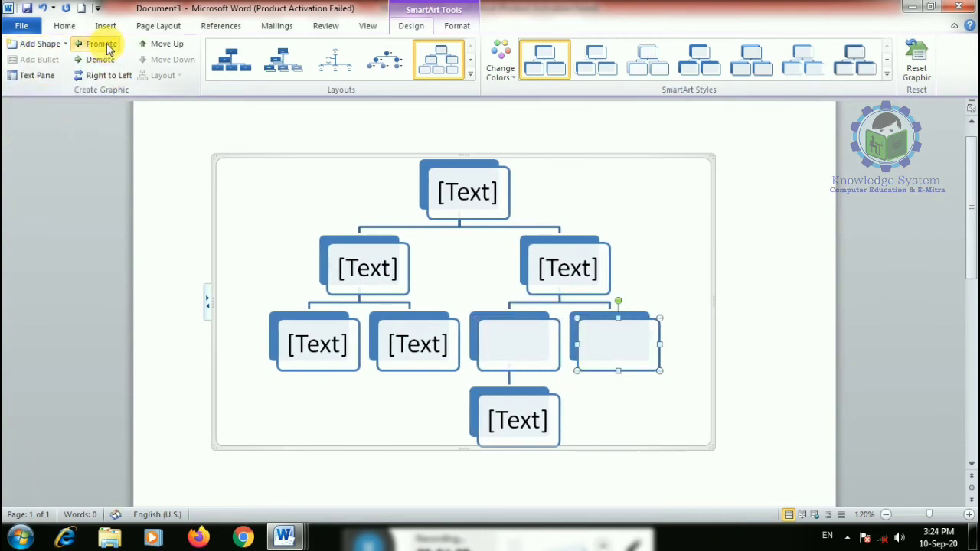
{"action": "left_click", "coordinate": [103, 60]}
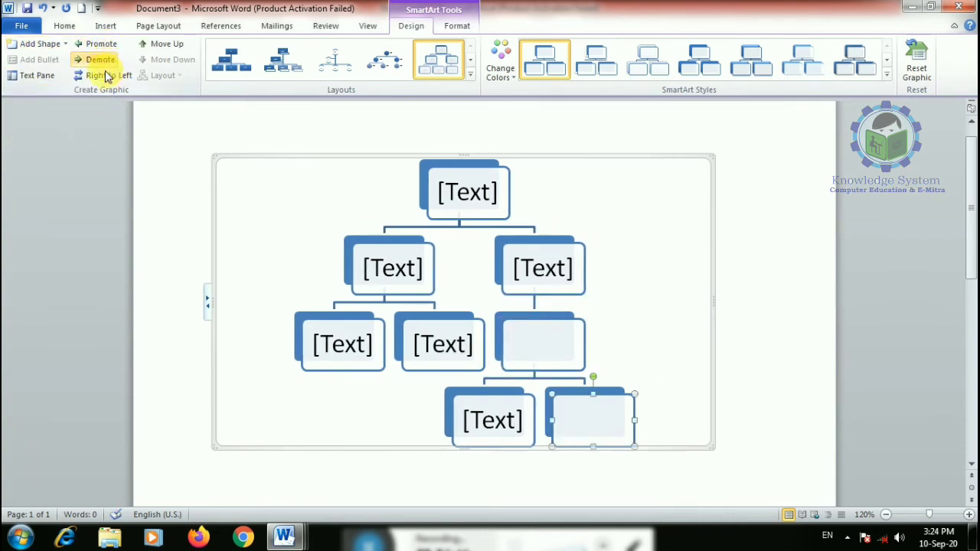
- Mirror the chart right to left, move the blank box up, apply a Colorful scheme, then delete it
{"action": "left_click", "coordinate": [107, 75]}
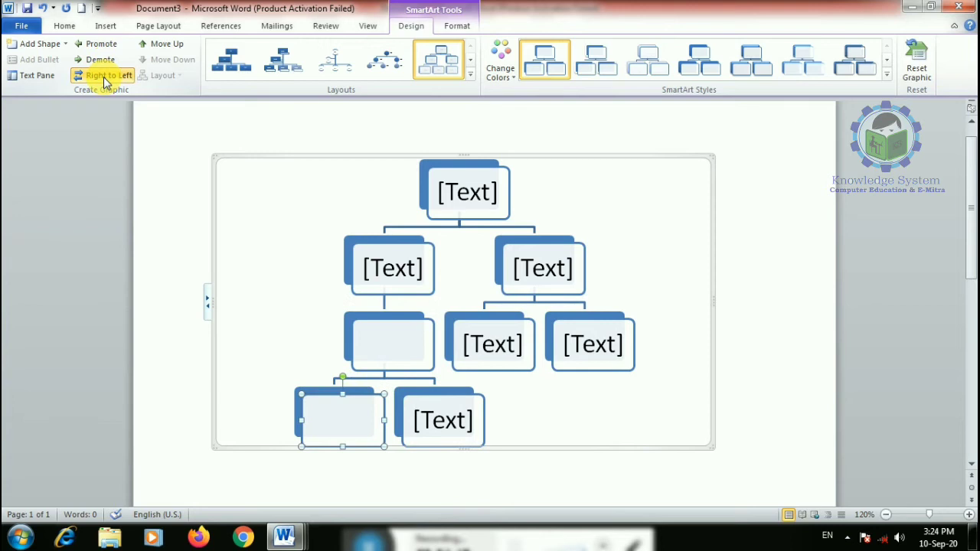
{"action": "left_click", "coordinate": [148, 43]}
{"action": "left_click", "coordinate": [498, 61]}
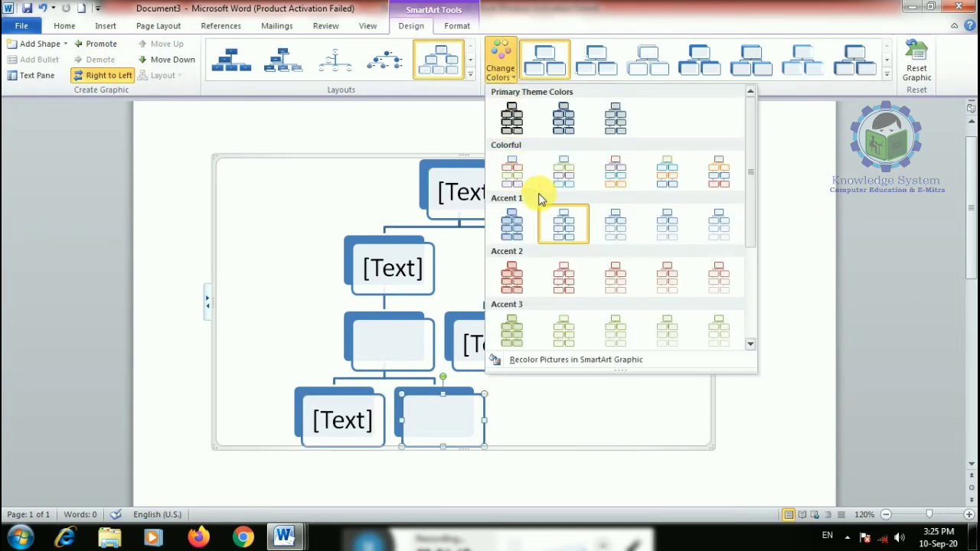
{"action": "left_click", "coordinate": [512, 173]}
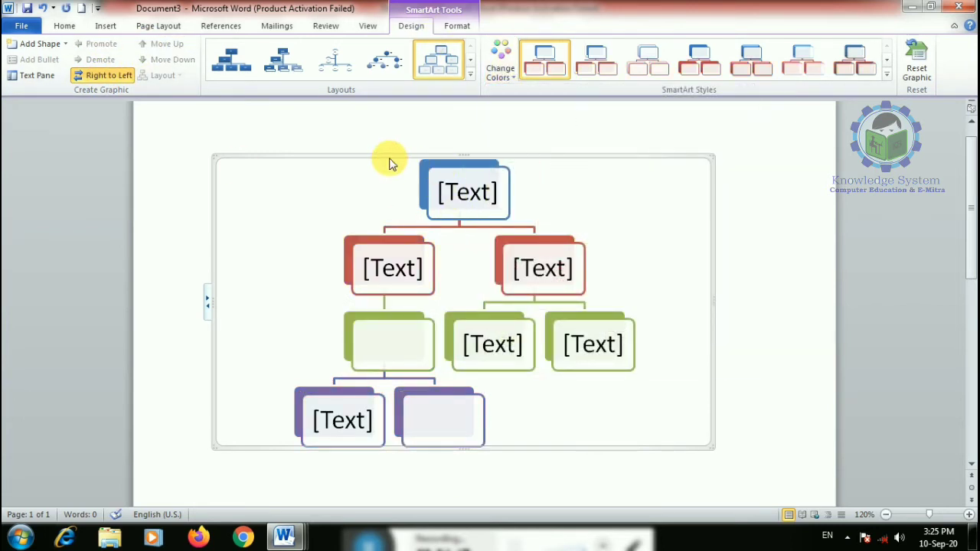
{"action": "key", "text": "Delete"}
{"action": "left_click", "coordinate": [106, 25]}
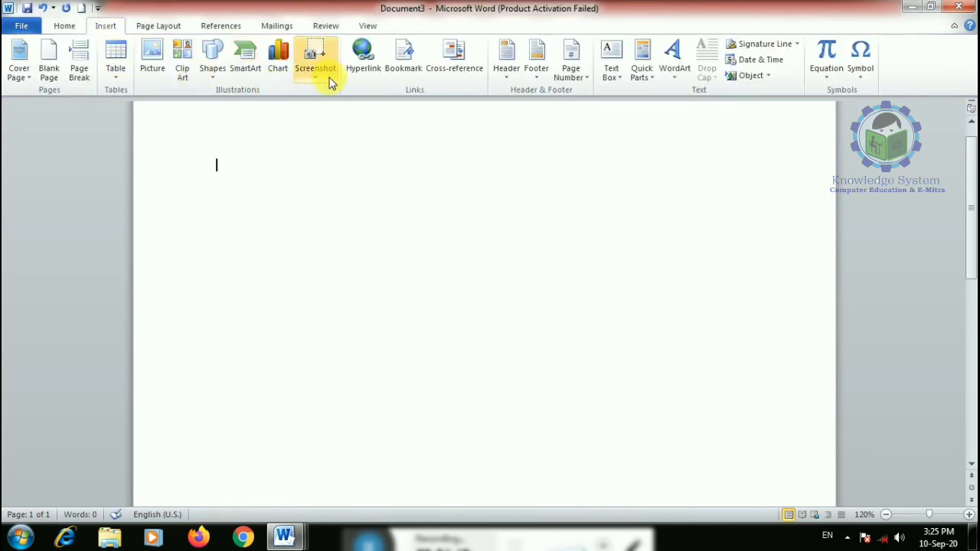
{"action": "left_click", "coordinate": [246, 68]}
{"action": "left_click", "coordinate": [265, 285]}
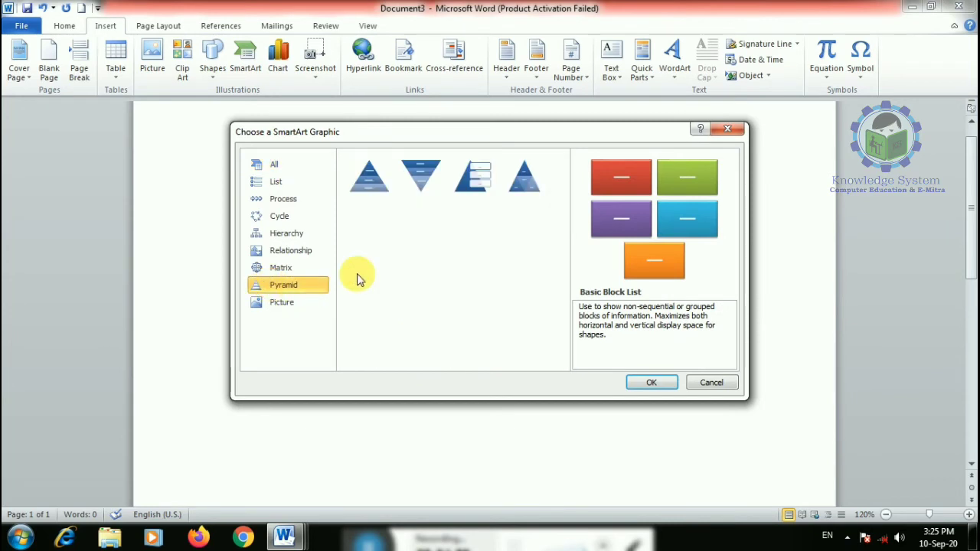
{"action": "left_click", "coordinate": [370, 176]}
{"action": "left_click", "coordinate": [650, 383]}
{"action": "left_click", "coordinate": [485, 224]}
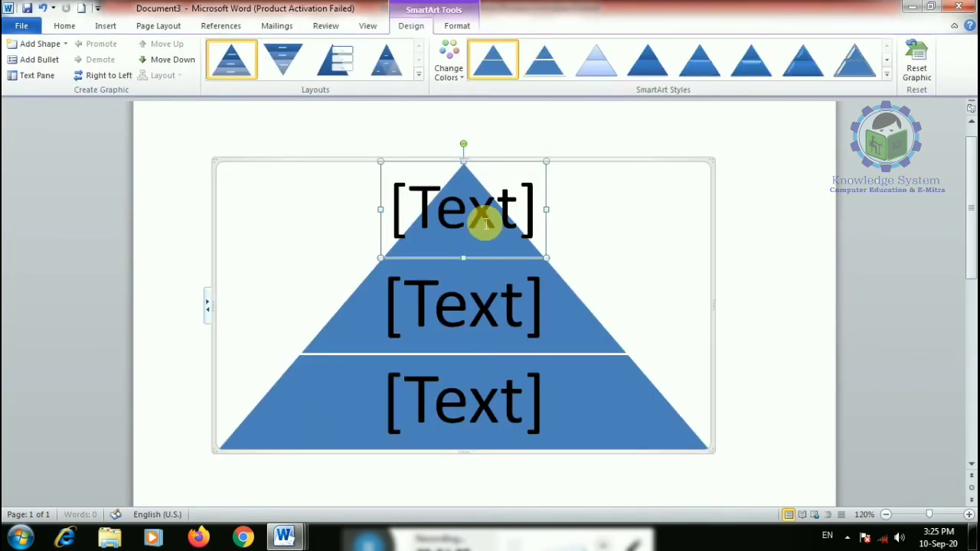
{"action": "left_click", "coordinate": [486, 224]}
{"action": "type", "text": "directior"}
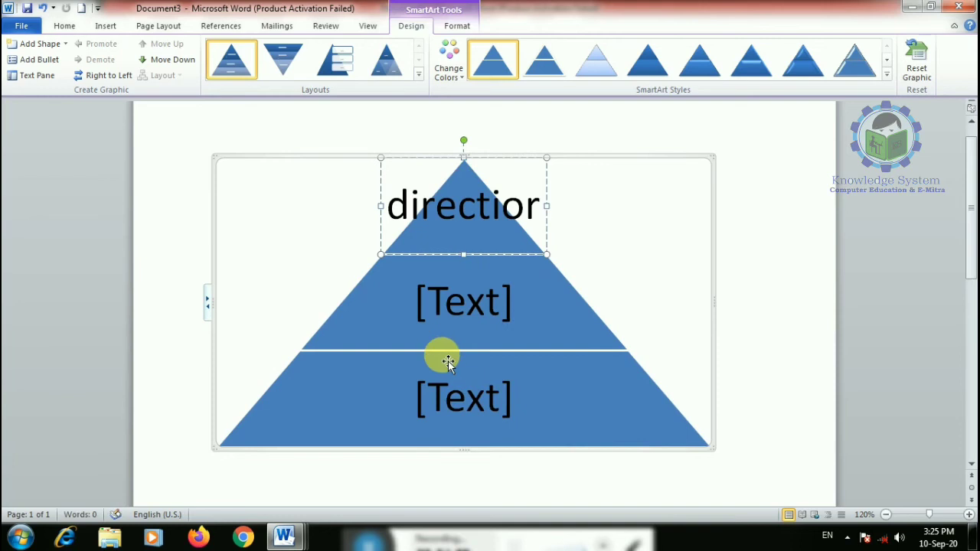
{"action": "left_click", "coordinate": [460, 331]}
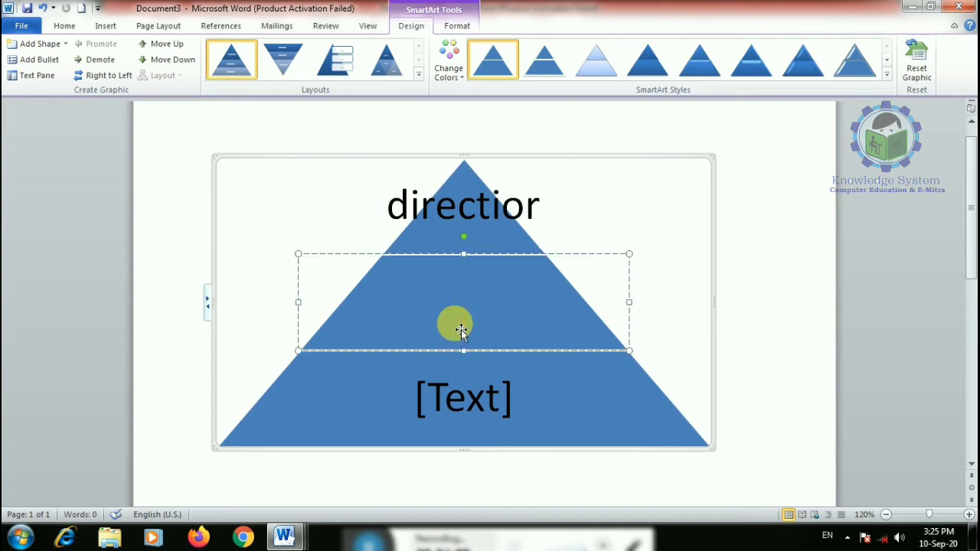
{"action": "type", "text": "prin"}
{"action": "type", "text": "se"}
{"action": "type", "text": "cretatiory"}
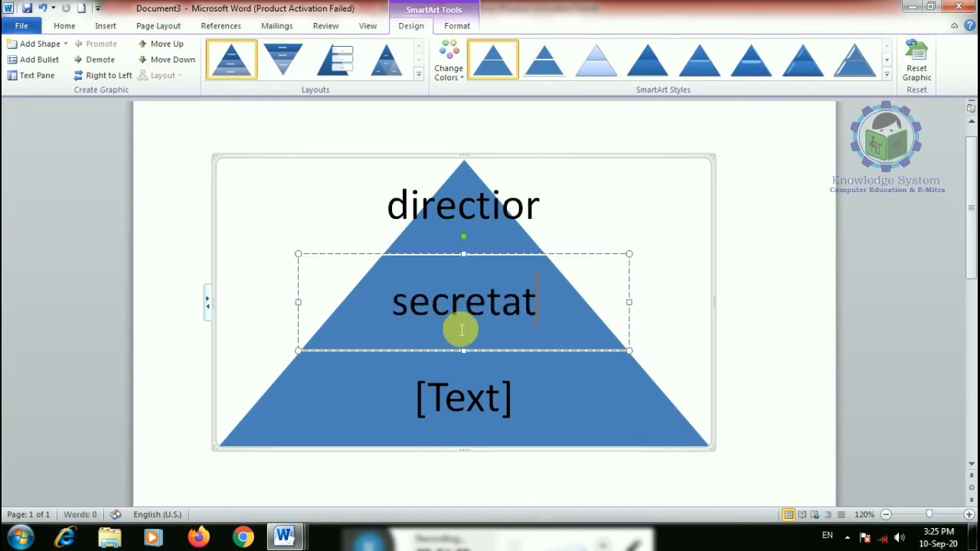
{"action": "left_click", "coordinate": [482, 401]}
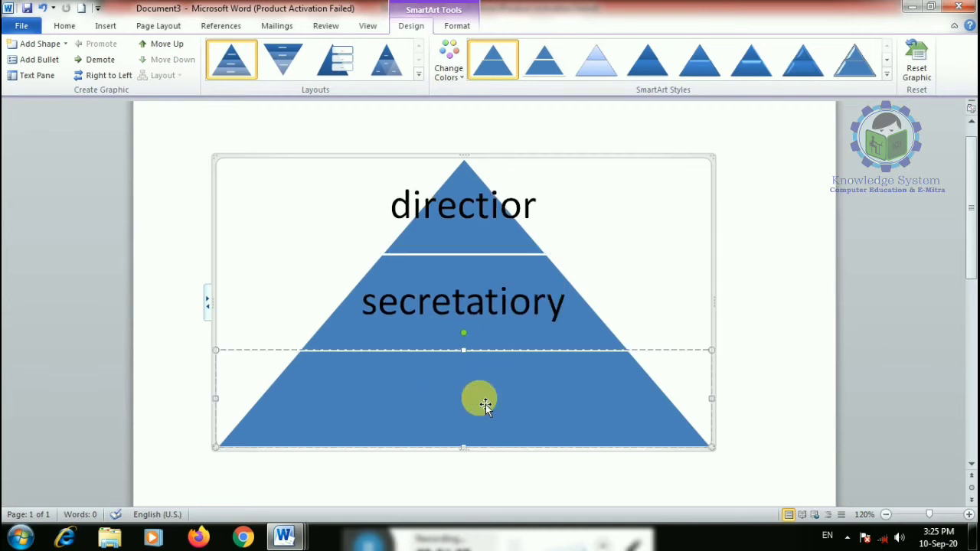
{"action": "type", "text": "principal"}
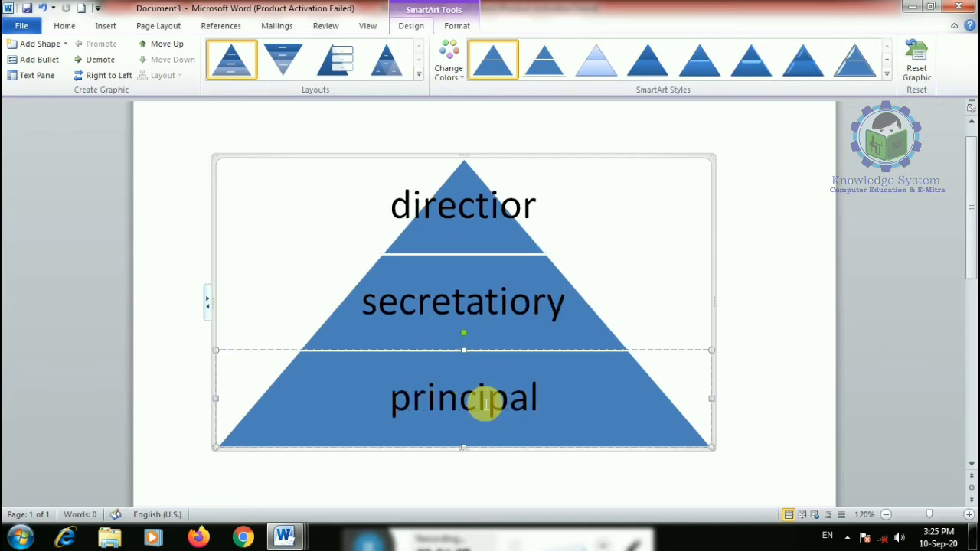
{"action": "left_click", "coordinate": [449, 62]}
{"action": "left_click", "coordinate": [500, 173]}
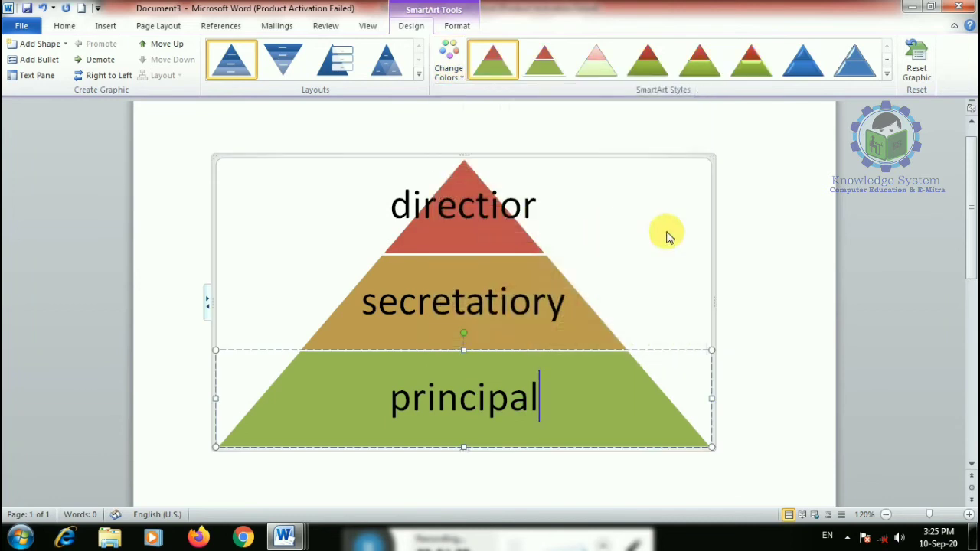
{"action": "left_click", "coordinate": [855, 61]}
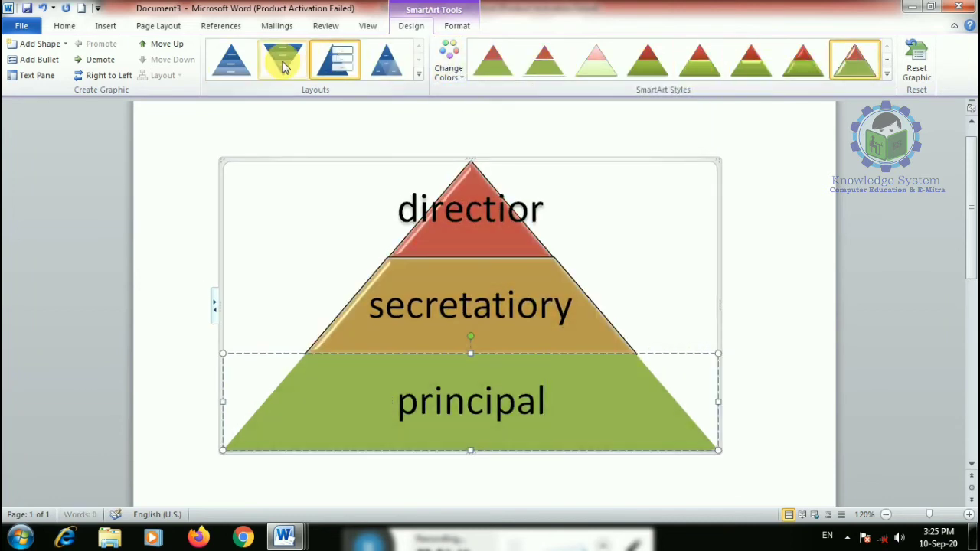
{"action": "left_click", "coordinate": [232, 60]}
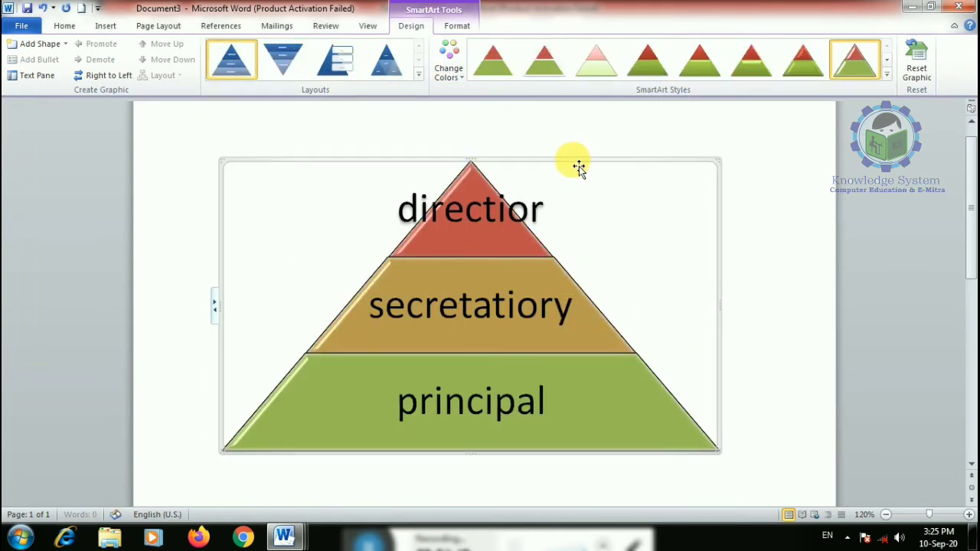
{"action": "key", "text": "Delete"}
{"action": "left_click", "coordinate": [106, 26]}
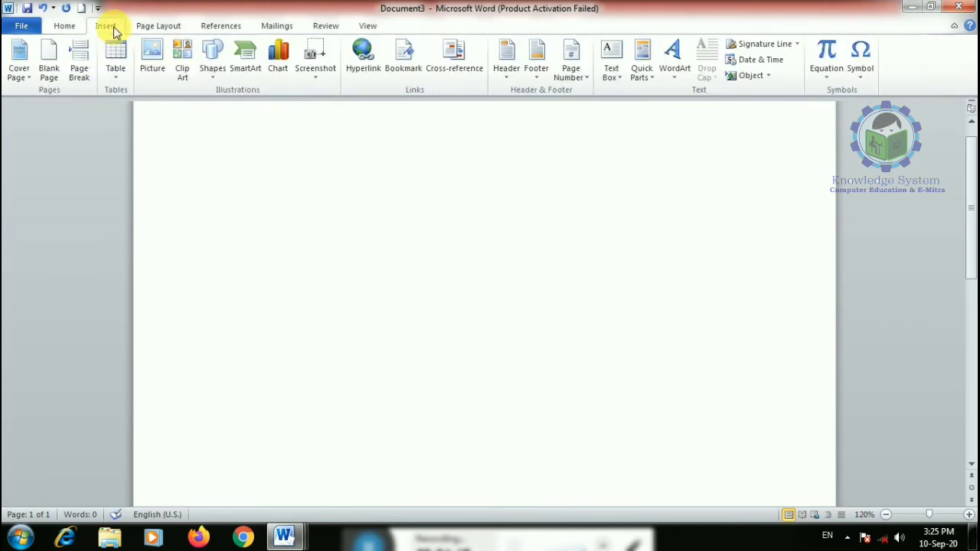
{"action": "left_click", "coordinate": [242, 60]}
{"action": "left_click", "coordinate": [299, 312]}
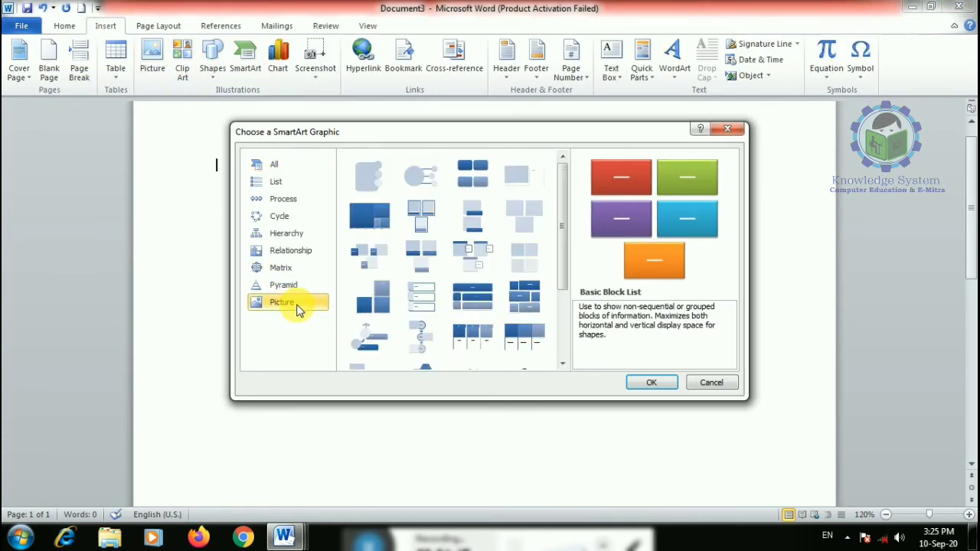
{"action": "left_click", "coordinate": [295, 250]}
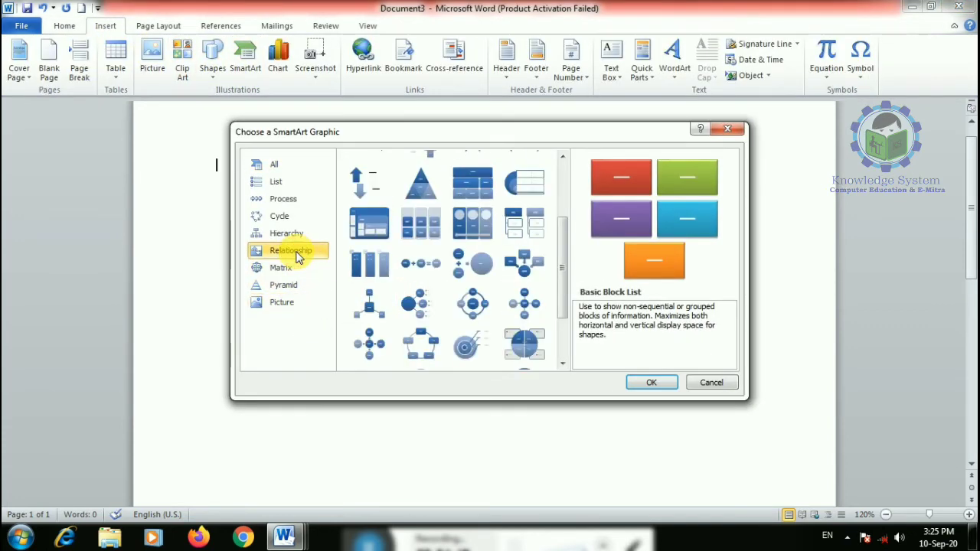
{"action": "scroll", "coordinate": [438, 332], "scroll_direction": "up", "scroll_amount": 3}
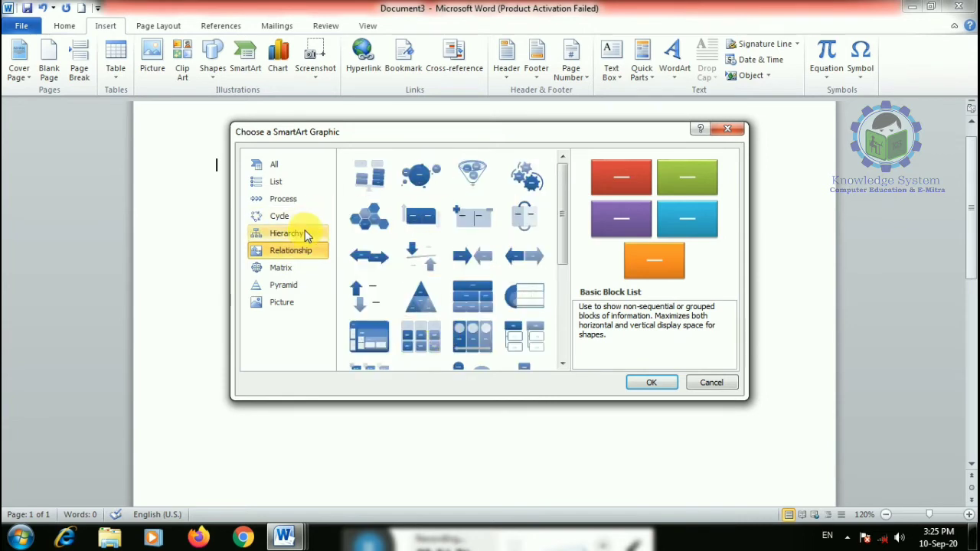
{"action": "left_click", "coordinate": [291, 201]}
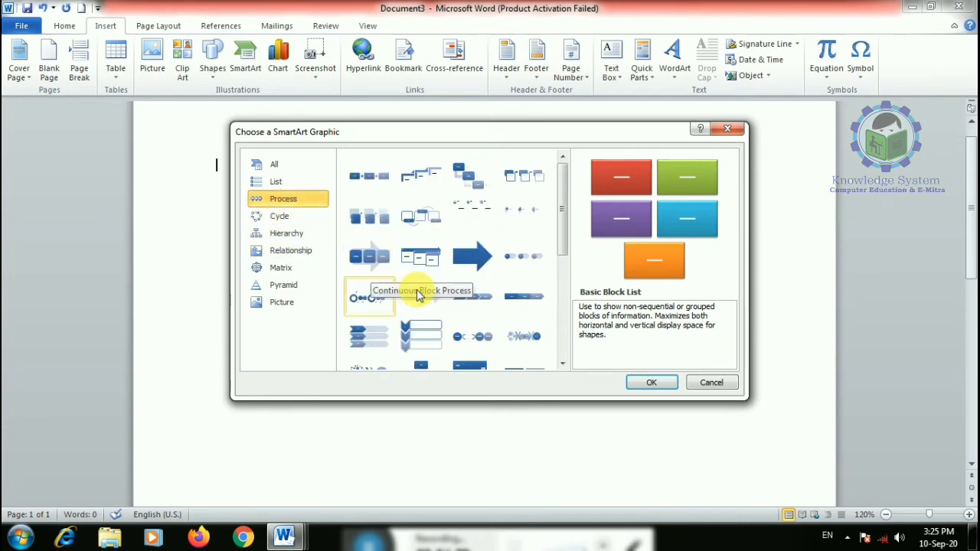
{"action": "scroll", "coordinate": [377, 262], "scroll_direction": "down", "scroll_amount": 5}
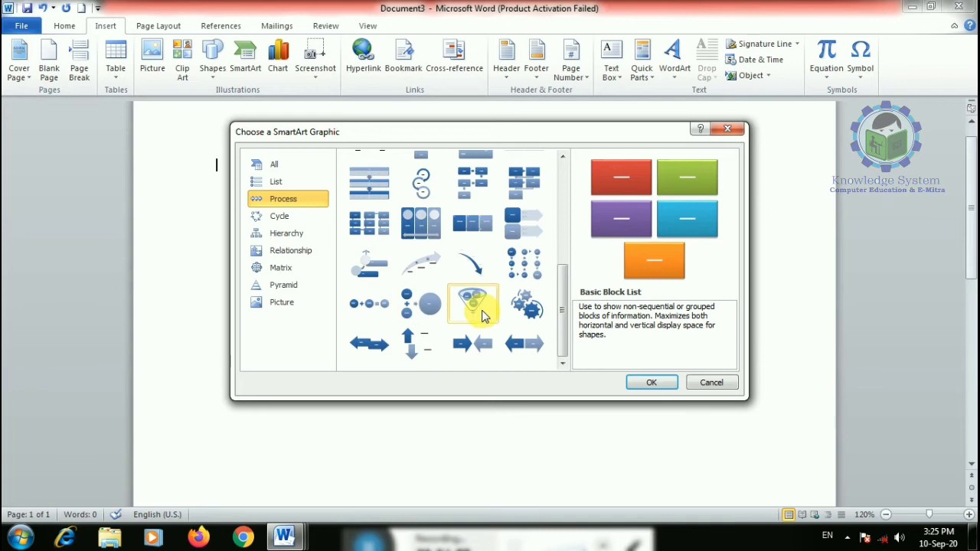
{"action": "scroll", "coordinate": [482, 316], "scroll_direction": "up", "scroll_amount": 5}
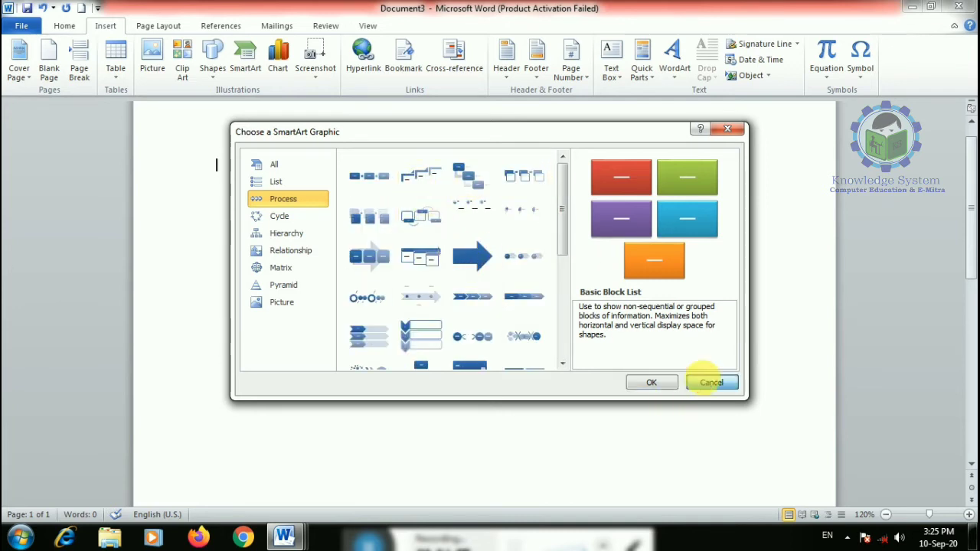
{"action": "left_click", "coordinate": [710, 382]}
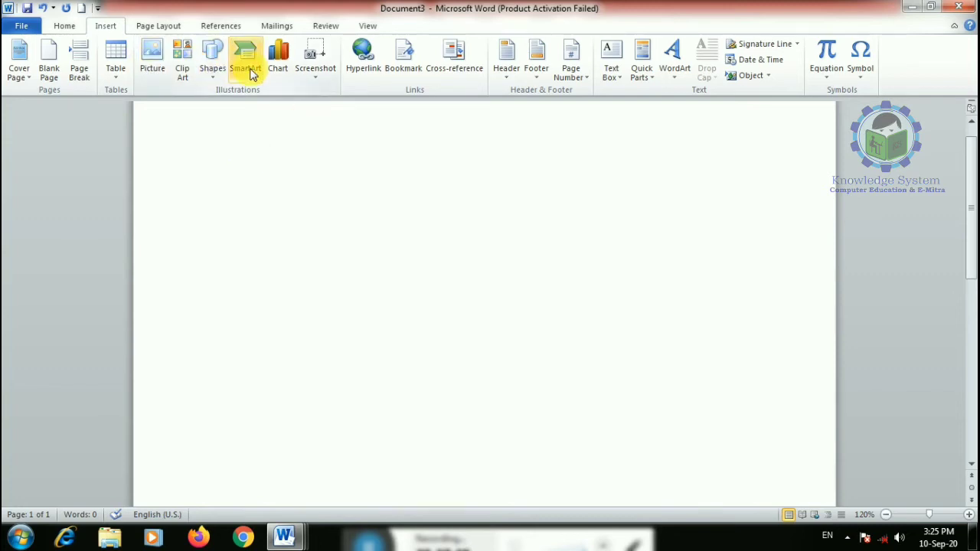
- Insert a 3-D 100% Stacked Pyramid column chart
{"action": "left_click", "coordinate": [278, 61]}
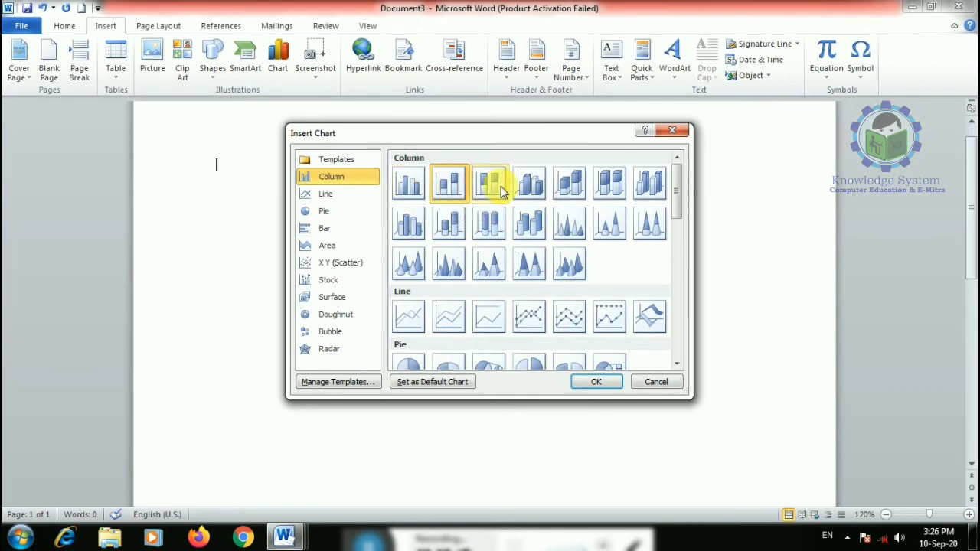
{"action": "left_click", "coordinate": [530, 184]}
{"action": "left_click", "coordinate": [413, 266]}
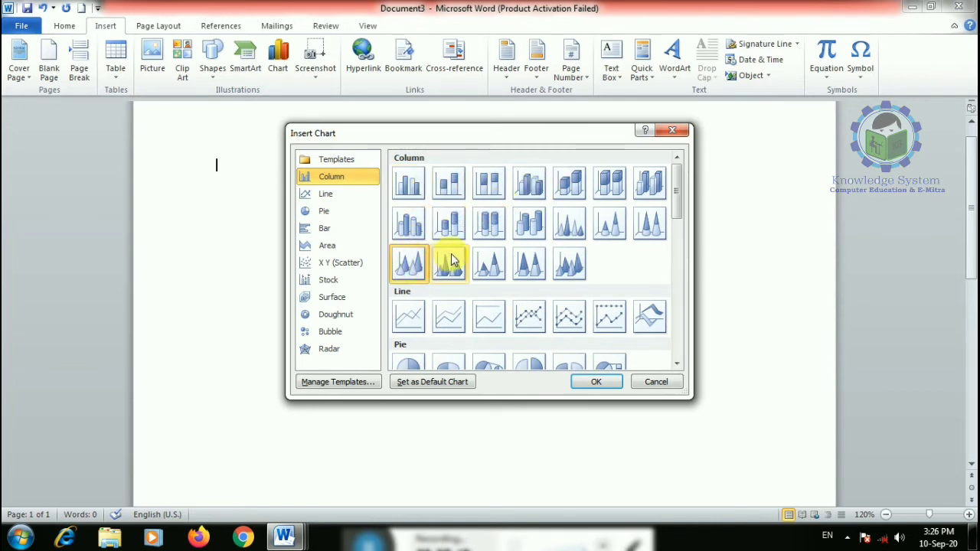
{"action": "left_click", "coordinate": [452, 259]}
{"action": "left_click", "coordinate": [488, 260]}
{"action": "left_click", "coordinate": [517, 270]}
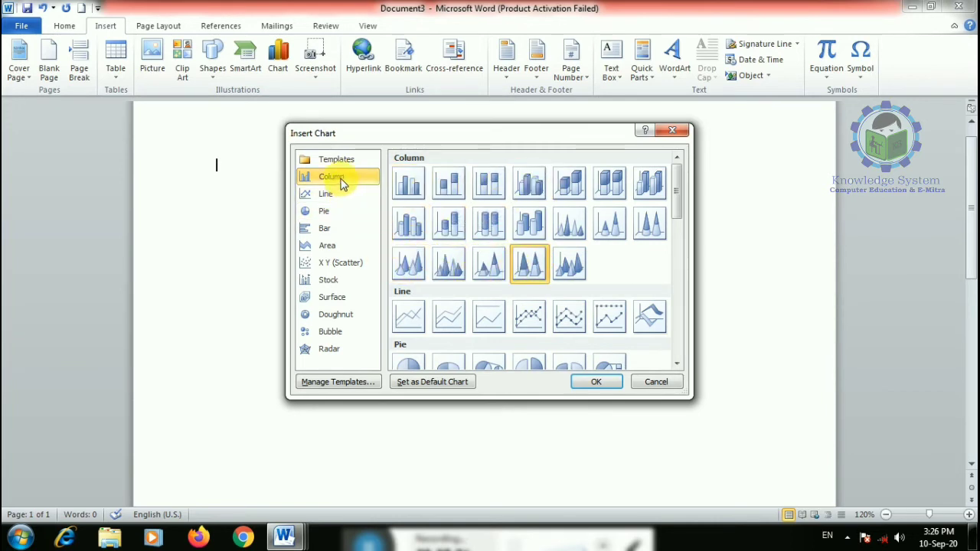
{"action": "left_click", "coordinate": [594, 382]}
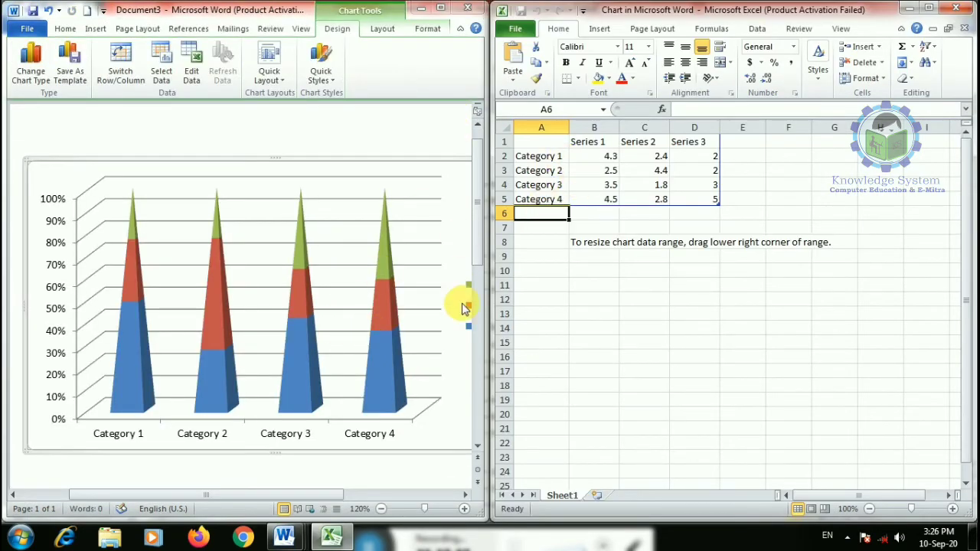
- Rename the four categories to rohit, virat, ms dhoni and suresh raina
{"action": "left_click", "coordinate": [551, 157]}
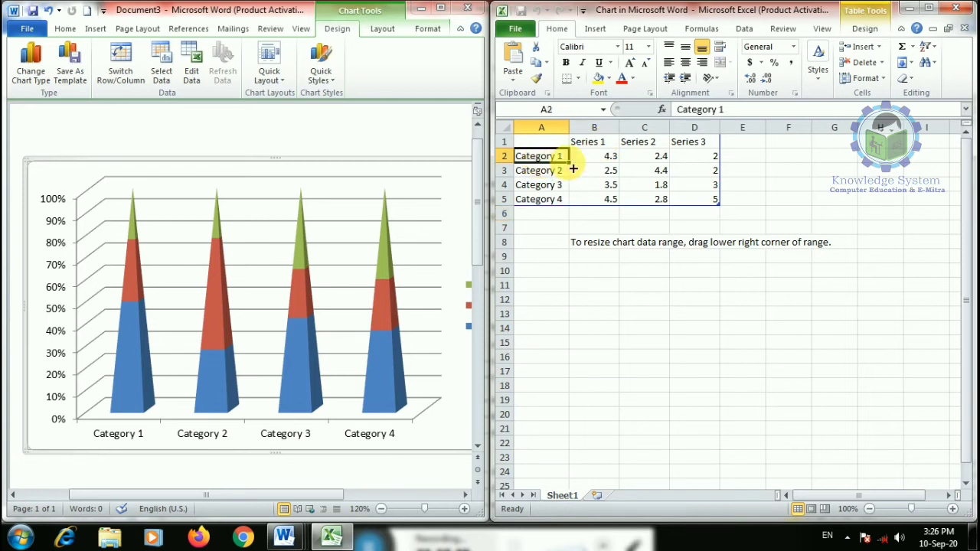
{"action": "type", "text": "rohit"}
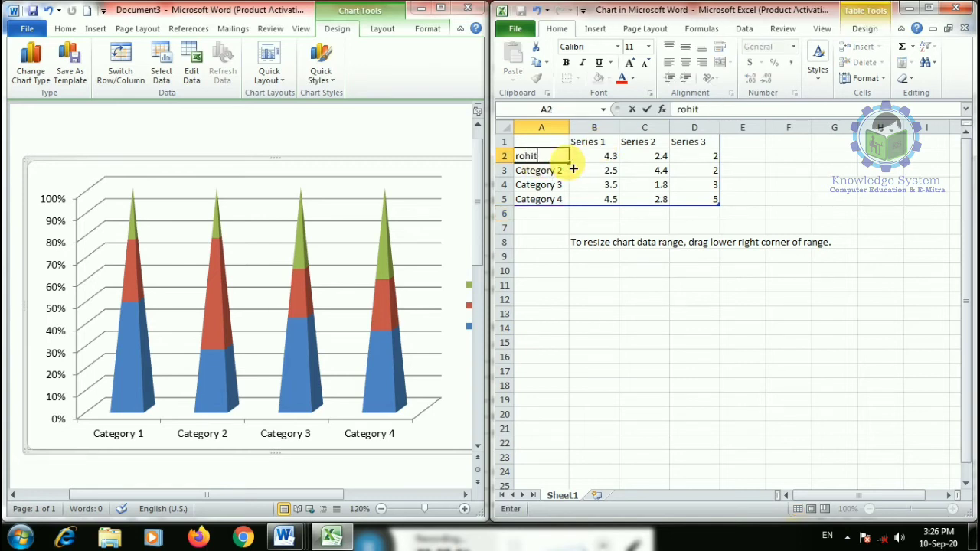
{"action": "key", "text": "Return"}
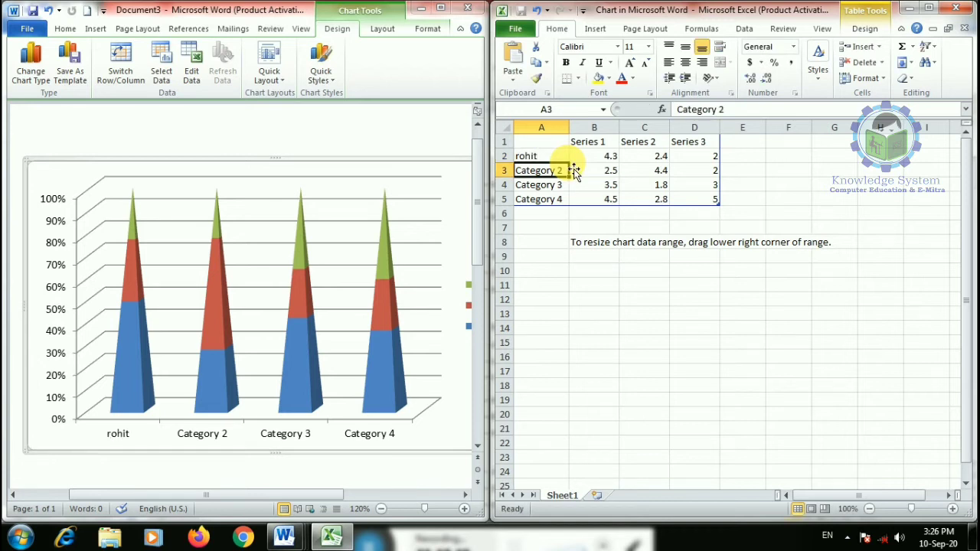
{"action": "type", "text": "virat"}
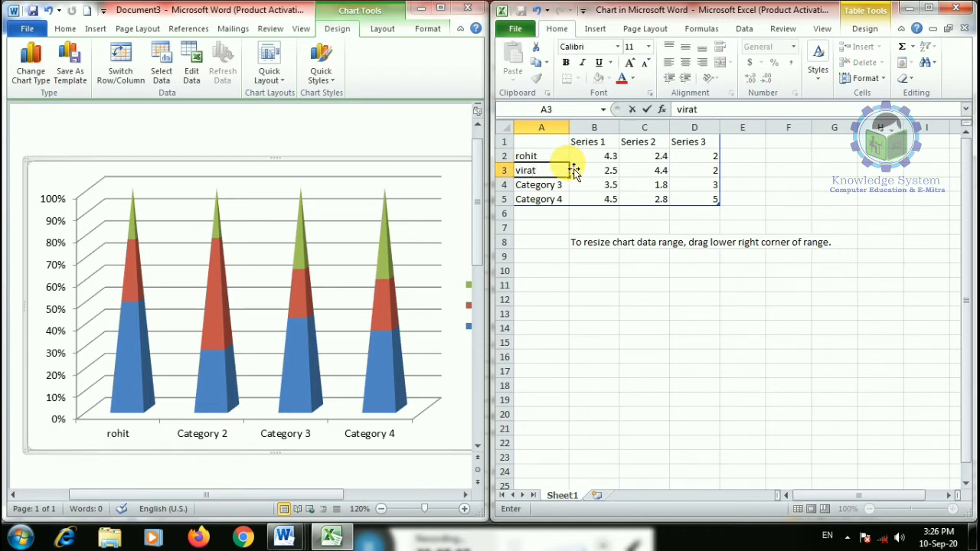
{"action": "key", "text": "Return"}
{"action": "type", "text": "ms"}
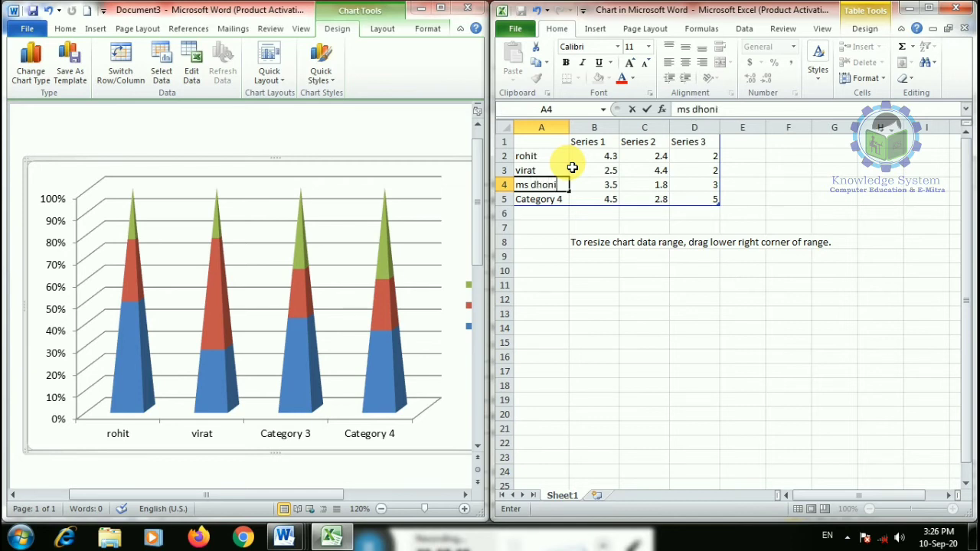
{"action": "type", "text": " dhoni"}
{"action": "key", "text": "Return"}
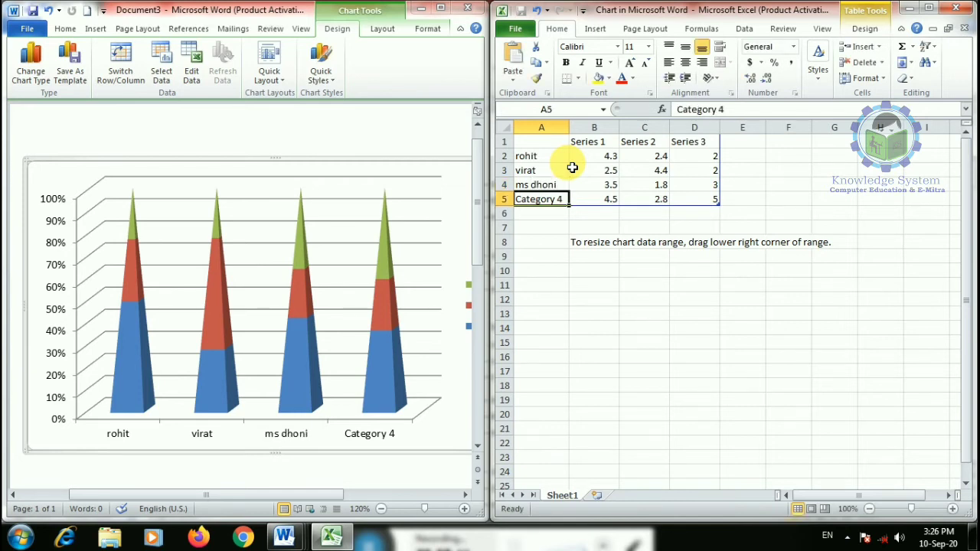
{"action": "type", "text": "suresh raina"}
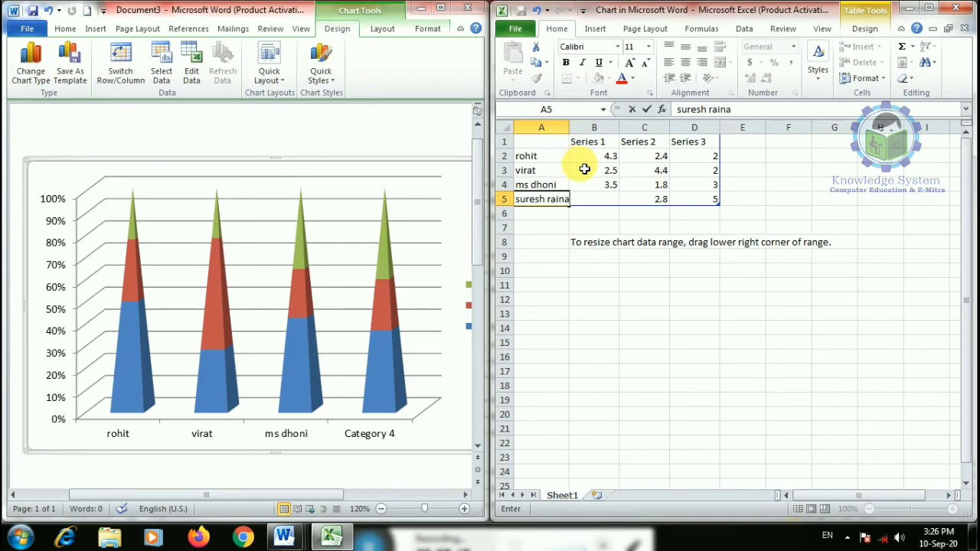
{"action": "left_click", "coordinate": [608, 159]}
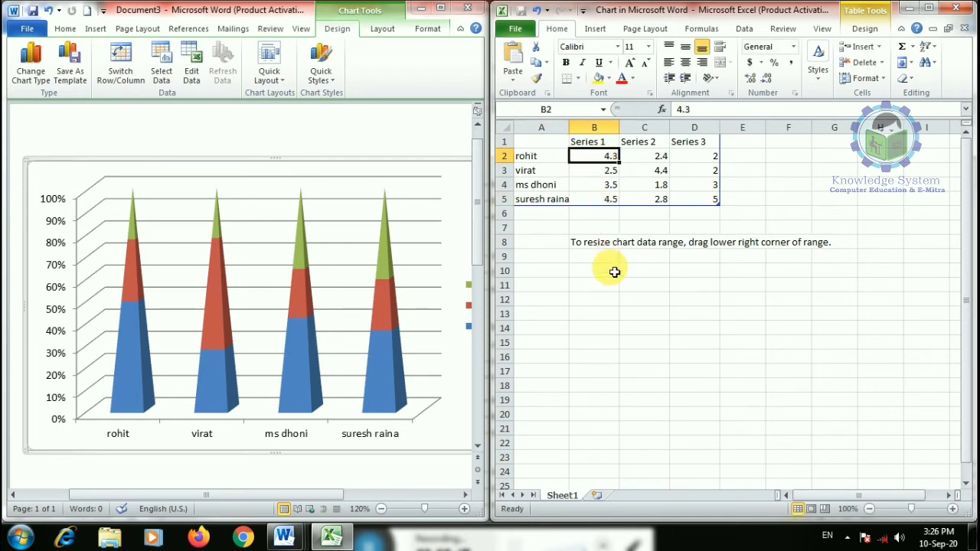
- Enter Series 1 scores 45, 546, 56 and Series 2 scores 563, 45345, 222
{"action": "type", "text": "45"}
{"action": "left_click", "coordinate": [609, 173]}
{"action": "type", "text": "546"}
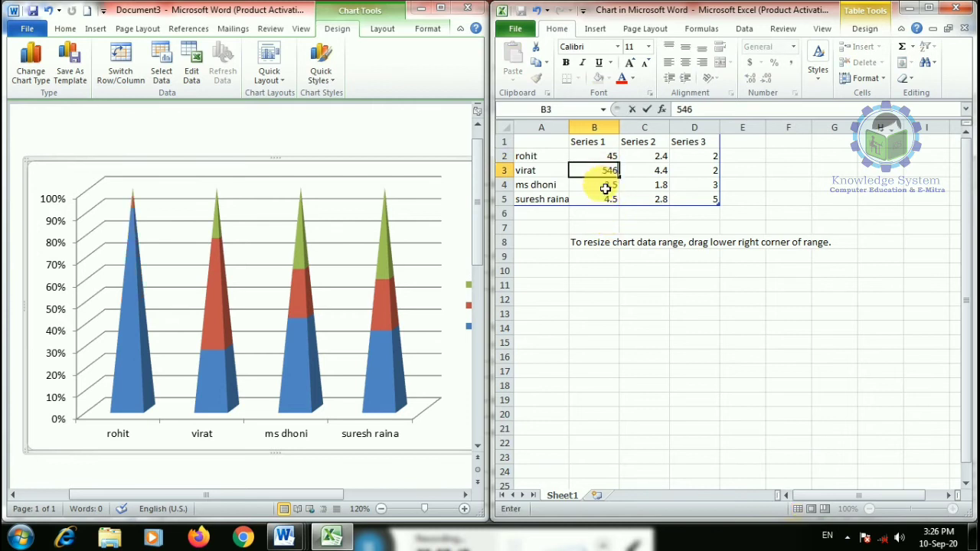
{"action": "left_click", "coordinate": [605, 189]}
{"action": "type", "text": "56"}
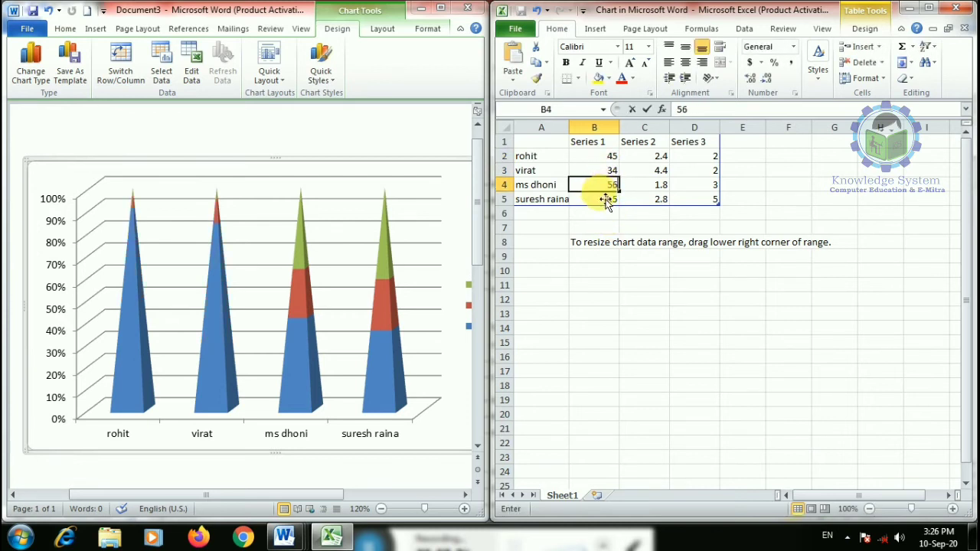
{"action": "left_click", "coordinate": [609, 201]}
{"action": "left_click", "coordinate": [660, 156]}
{"action": "type", "text": "563"}
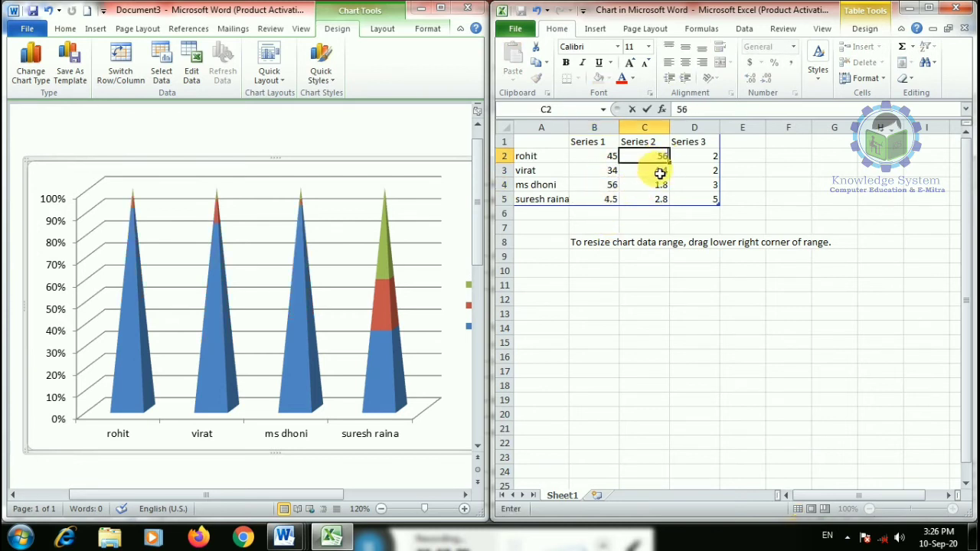
{"action": "left_click", "coordinate": [659, 172]}
{"action": "type", "text": "45345"}
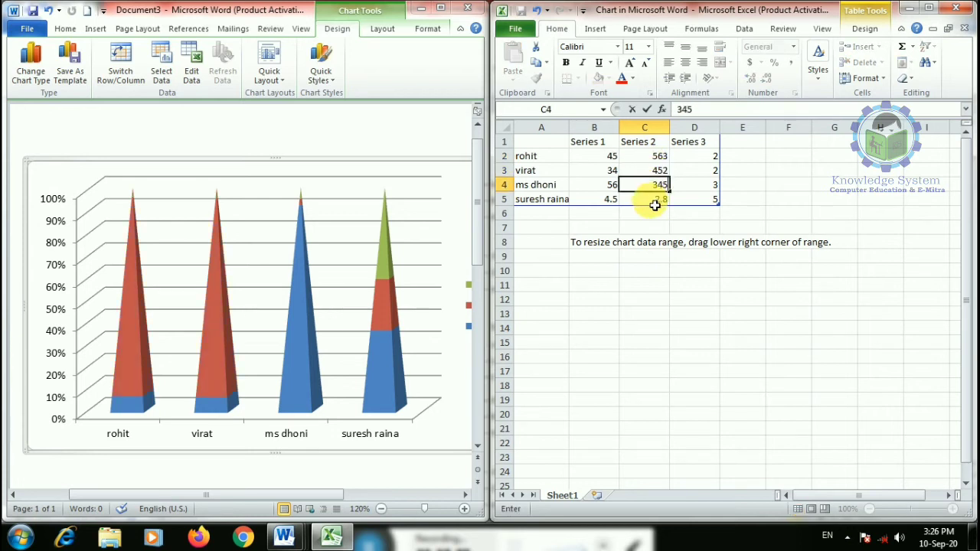
{"action": "left_click", "coordinate": [657, 199]}
{"action": "type", "text": "222"}
- Enter Series 3 scores 656, 3435, 345, 432, change virat's Series 1 to 234, and close the data
{"action": "left_click", "coordinate": [701, 157]}
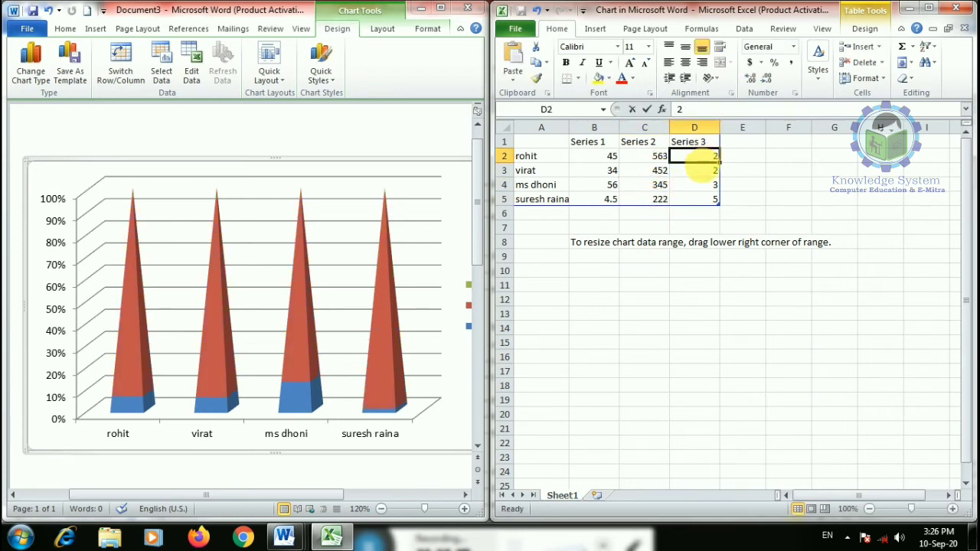
{"action": "type", "text": "656"}
{"action": "left_click", "coordinate": [701, 171]}
{"action": "type", "text": "3435"}
{"action": "left_click", "coordinate": [703, 186]}
{"action": "type", "text": "34"}
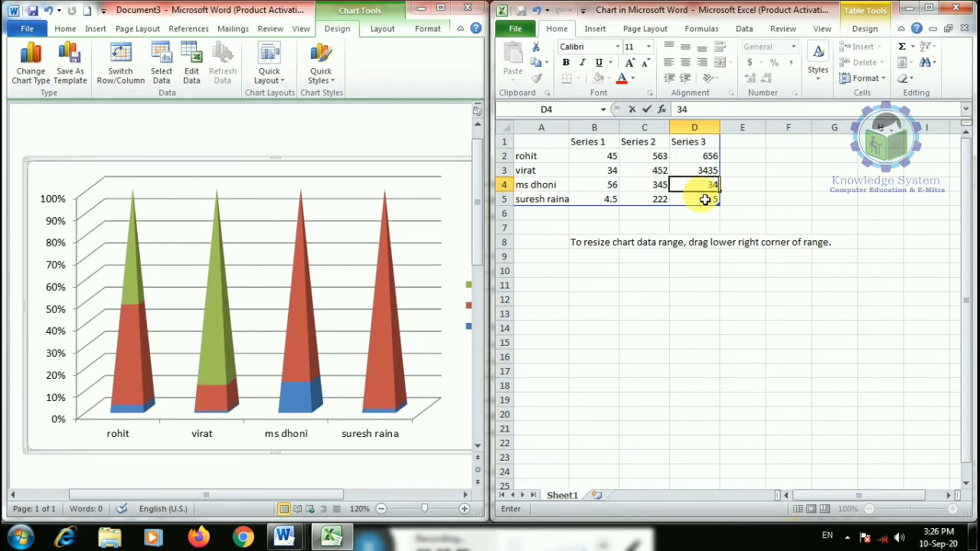
{"action": "type", "text": "5"}
{"action": "left_click", "coordinate": [703, 201]}
{"action": "type", "text": "432"}
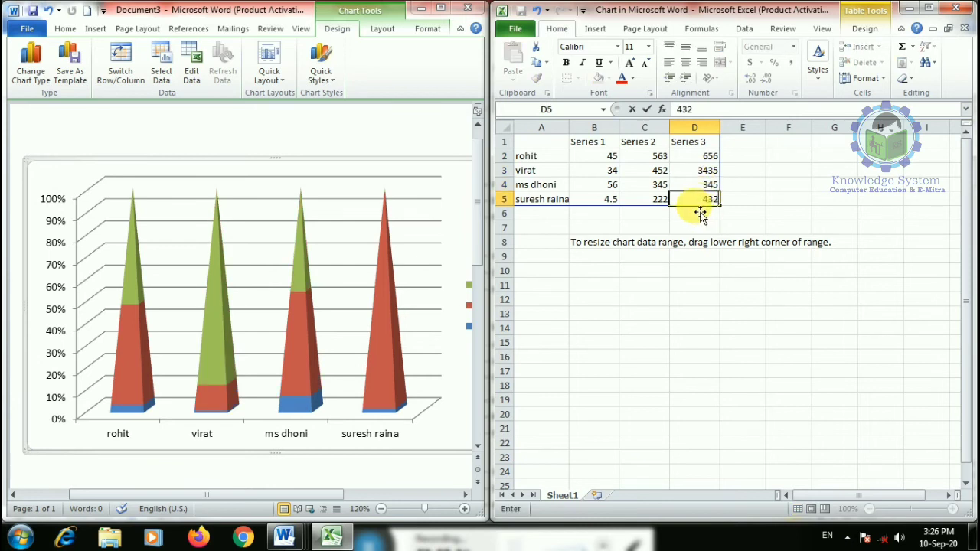
{"action": "left_click", "coordinate": [611, 171]}
{"action": "type", "text": "234"}
{"action": "left_click", "coordinate": [617, 159]}
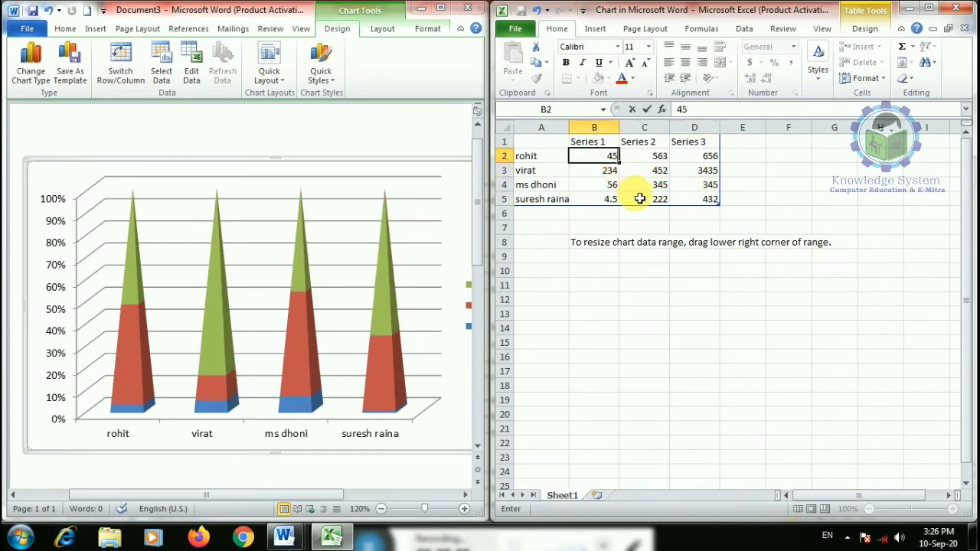
{"action": "left_click", "coordinate": [647, 299]}
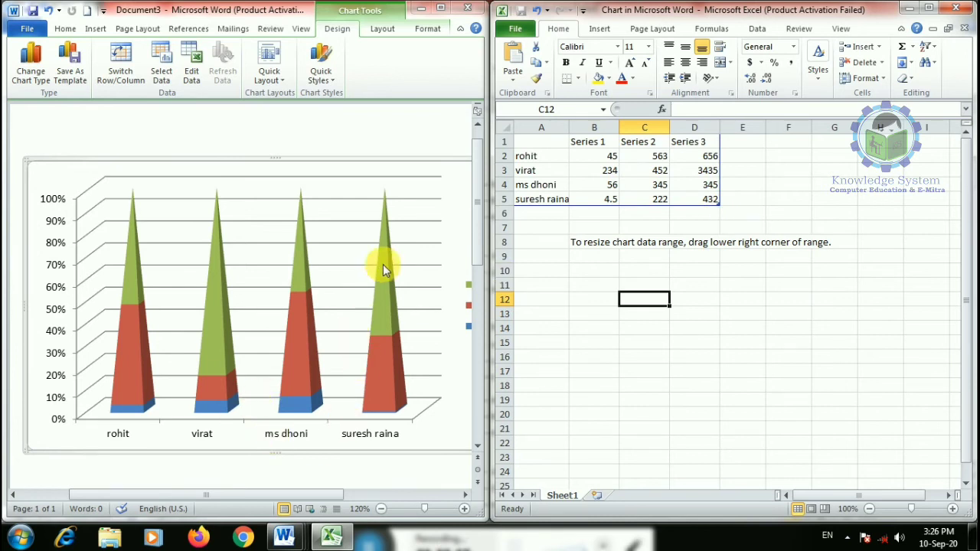
- Close the chart data sheet, maximize Word, and try blue colour and title/legend layouts
{"action": "left_click", "coordinate": [955, 8]}
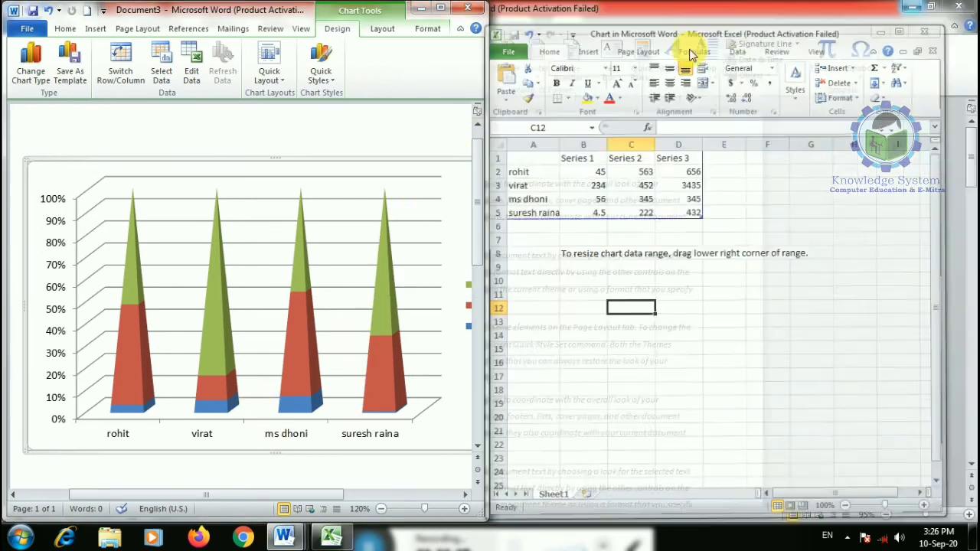
{"action": "left_click", "coordinate": [441, 7]}
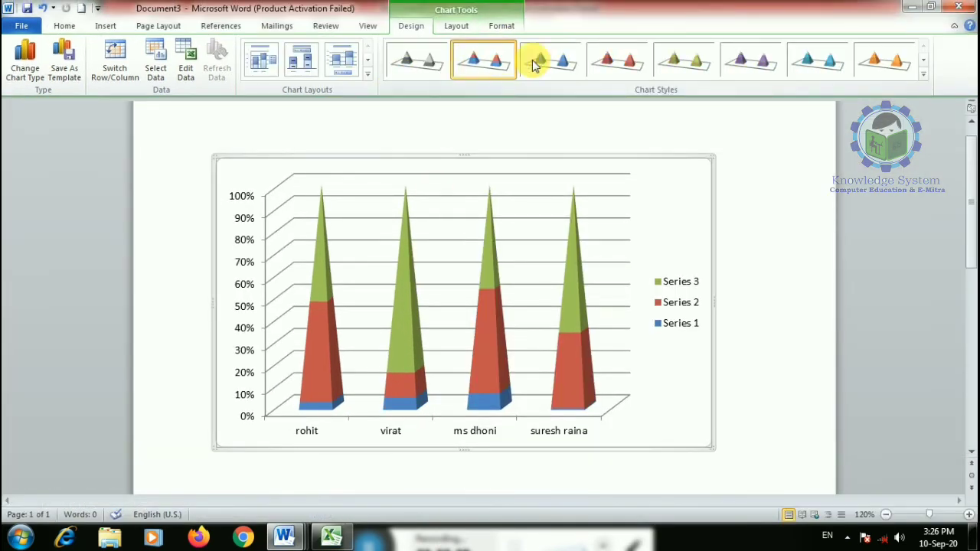
{"action": "left_click", "coordinate": [536, 63]}
{"action": "left_click", "coordinate": [299, 60]}
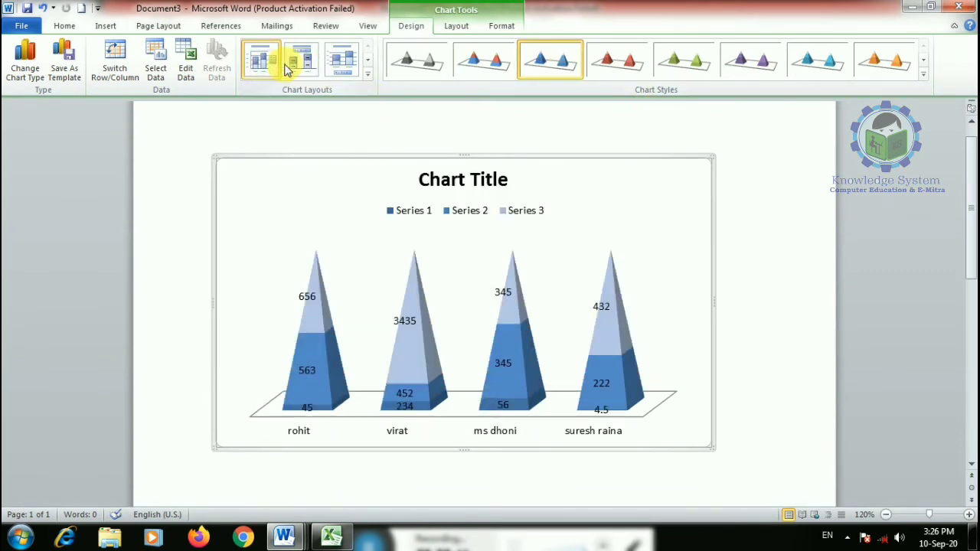
{"action": "left_click", "coordinate": [275, 66]}
{"action": "left_click", "coordinate": [340, 71]}
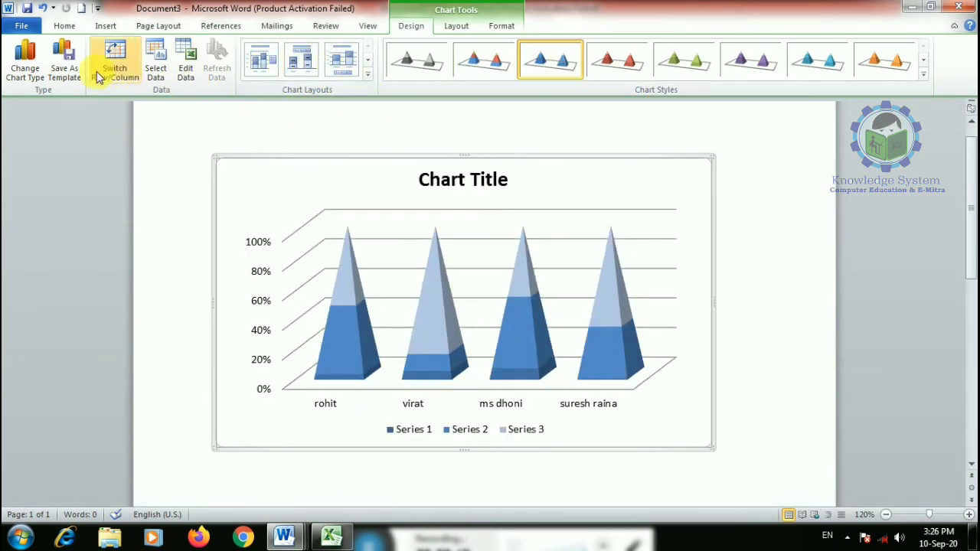
- Change the chart type to a Clustered Bar chart
{"action": "left_click", "coordinate": [25, 57]}
{"action": "left_click", "coordinate": [325, 194]}
{"action": "left_click", "coordinate": [324, 229]}
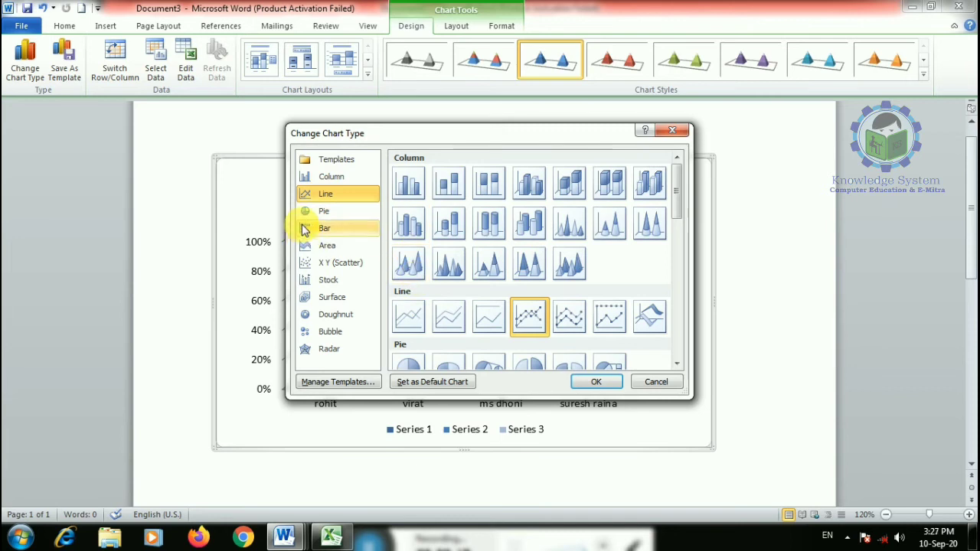
{"action": "left_click", "coordinate": [597, 381]}
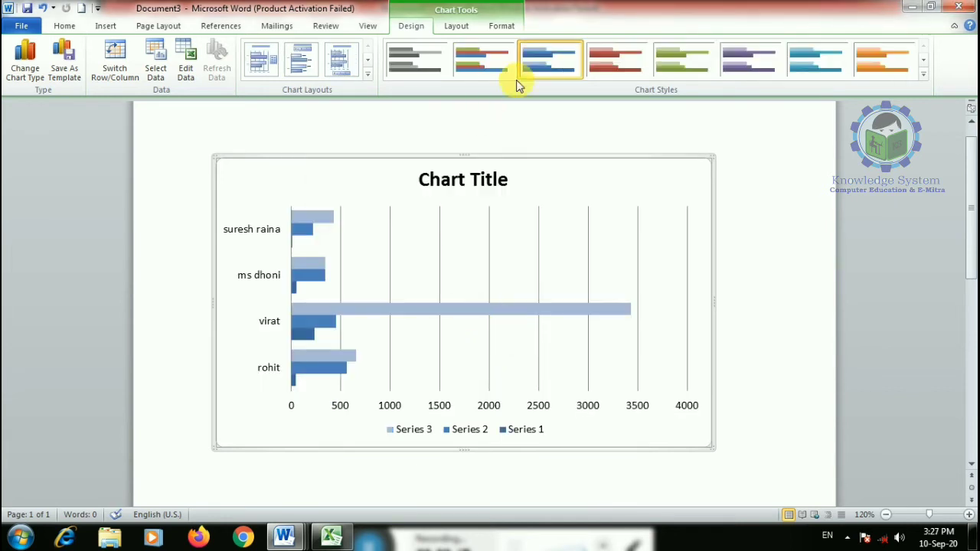
- Apply a green, red and blue chart style with bottom legend and switch rows and columns
{"action": "left_click", "coordinate": [469, 63]}
{"action": "double_click", "coordinate": [459, 314]}
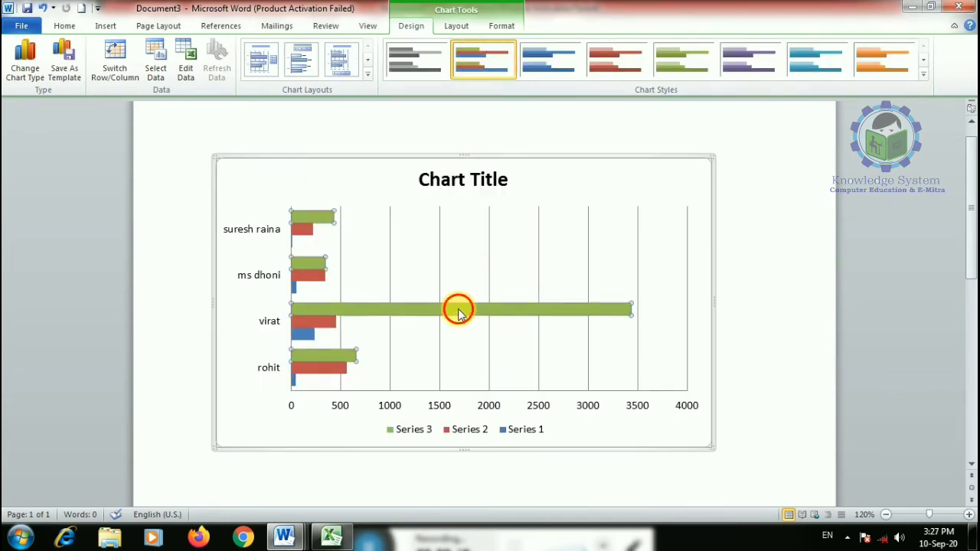
{"action": "left_click", "coordinate": [624, 439]}
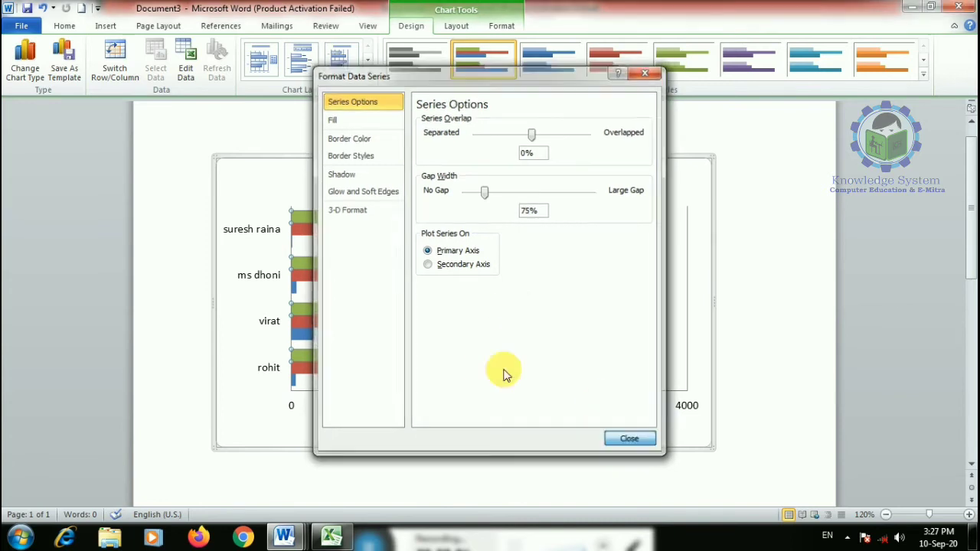
{"action": "left_click", "coordinate": [300, 60]}
{"action": "left_click", "coordinate": [339, 60]}
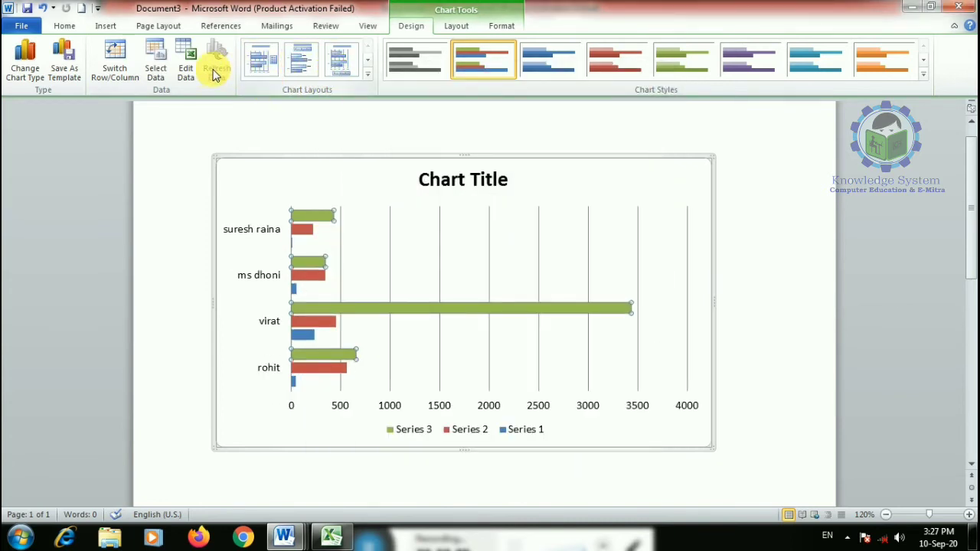
{"action": "left_click", "coordinate": [119, 73]}
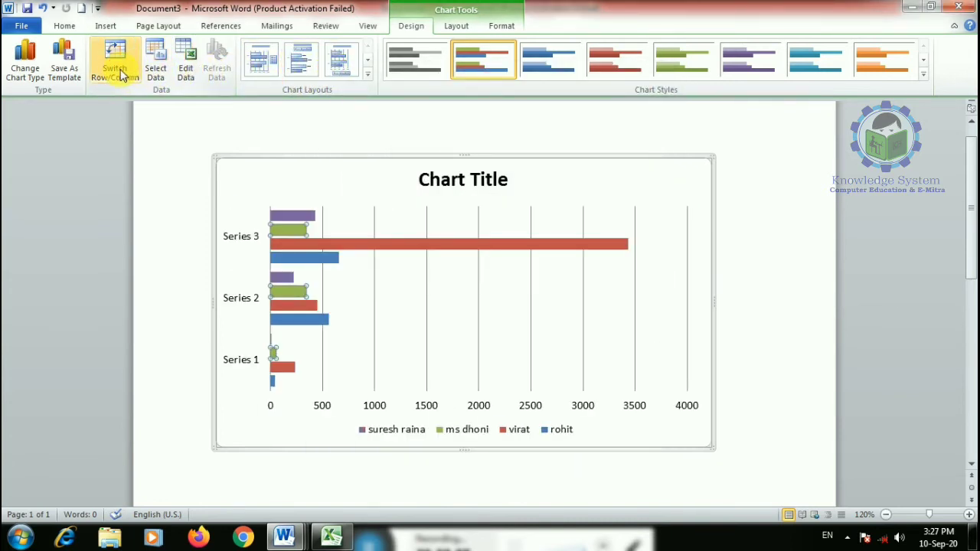
{"action": "left_click", "coordinate": [457, 25]}
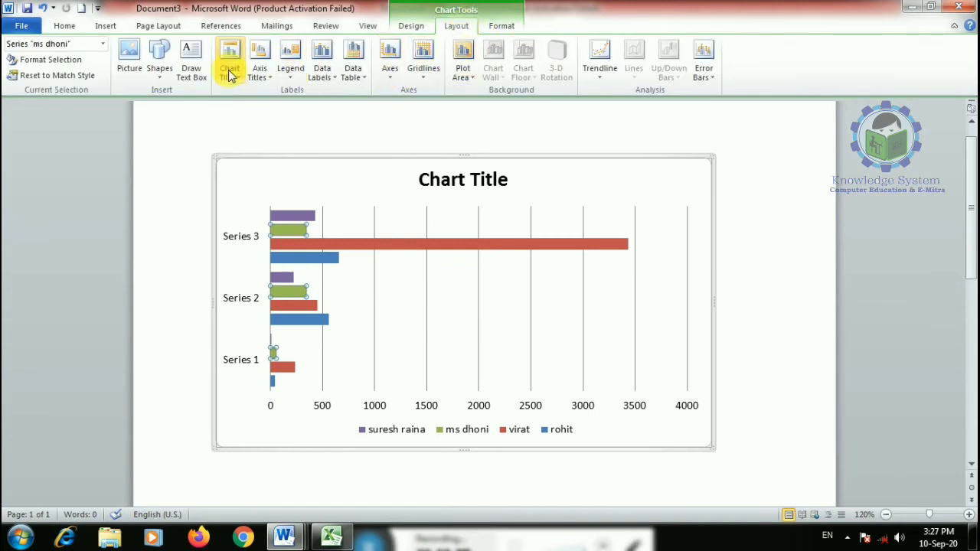
- Remove the chart legend and title the chart 'cricket score'
{"action": "left_click", "coordinate": [290, 70]}
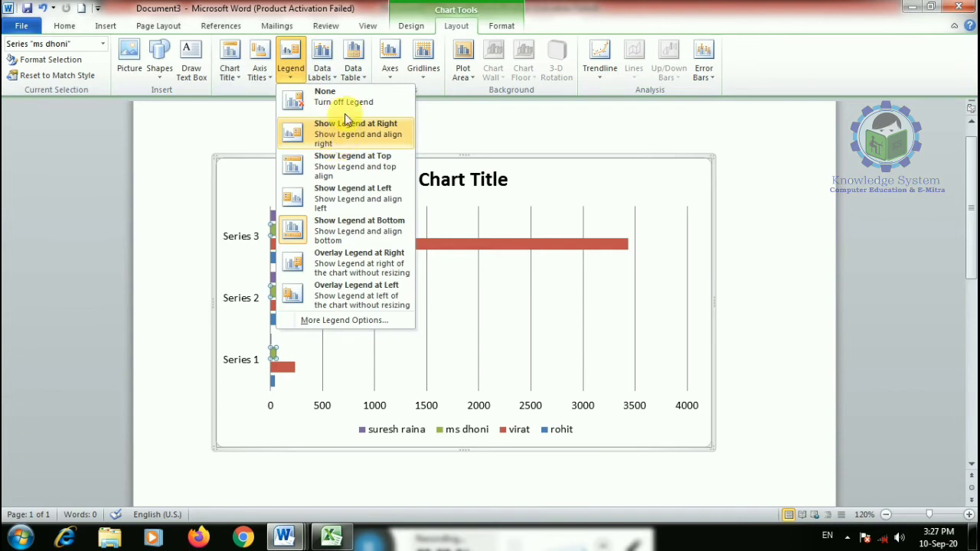
{"action": "left_click", "coordinate": [345, 104]}
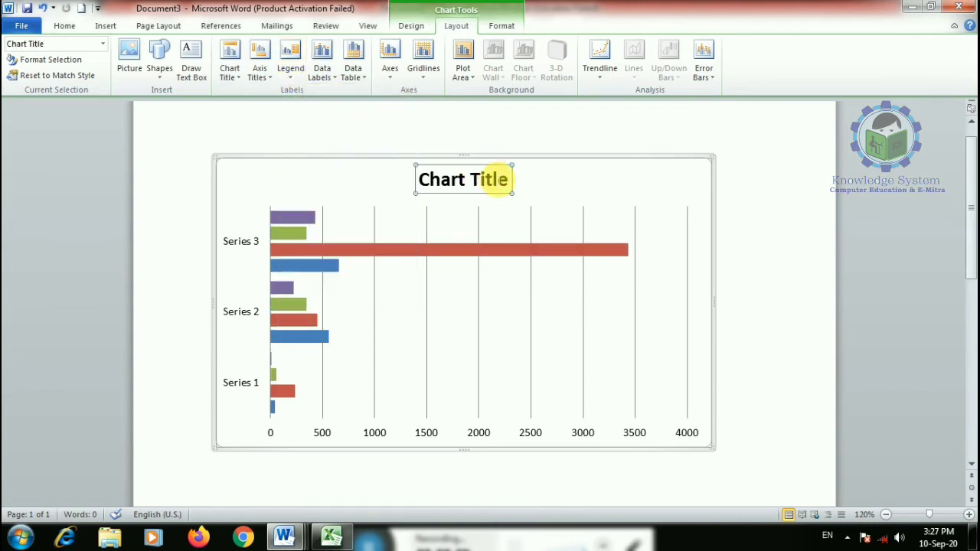
{"action": "type", "text": "crick"}
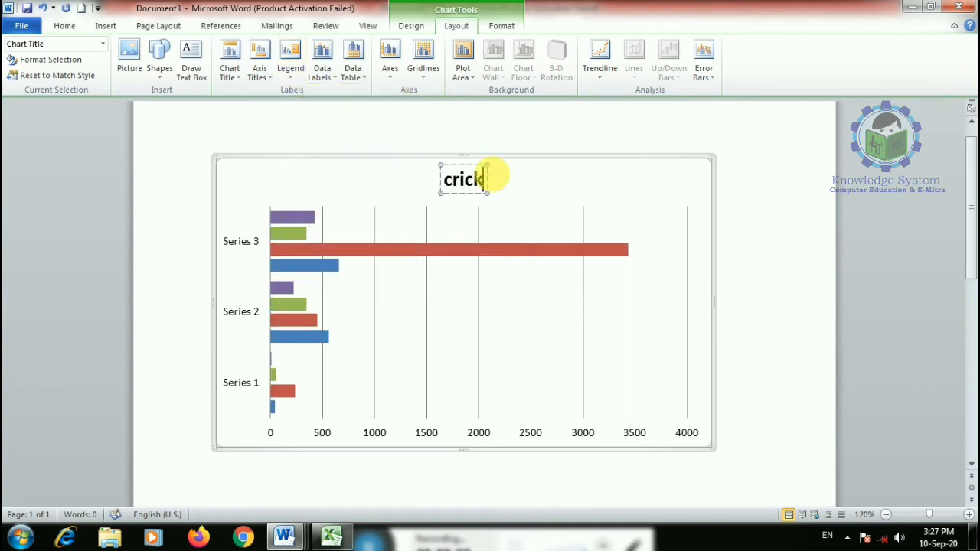
{"action": "type", "text": "et score"}
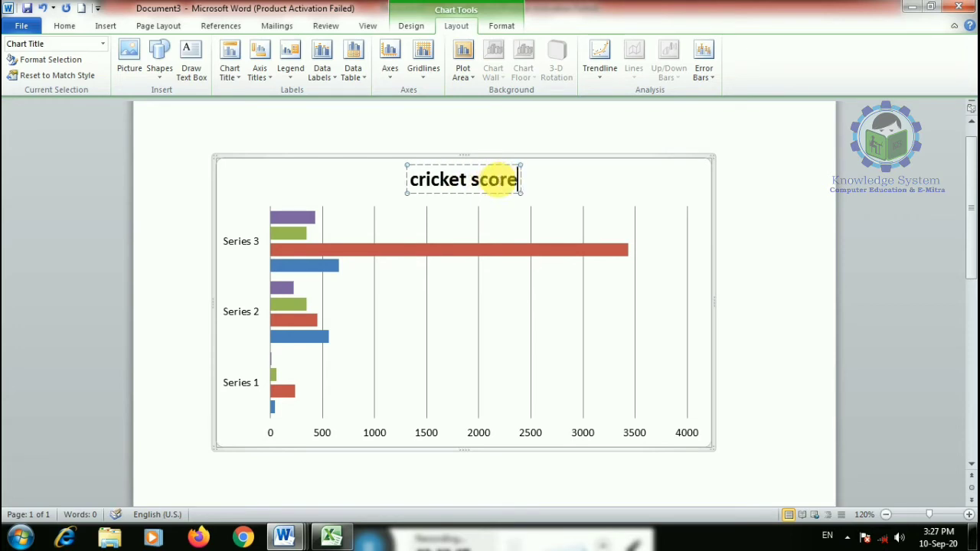
- Give the 'cricket score' chart title a yellow shape fill
{"action": "left_click", "coordinate": [498, 29]}
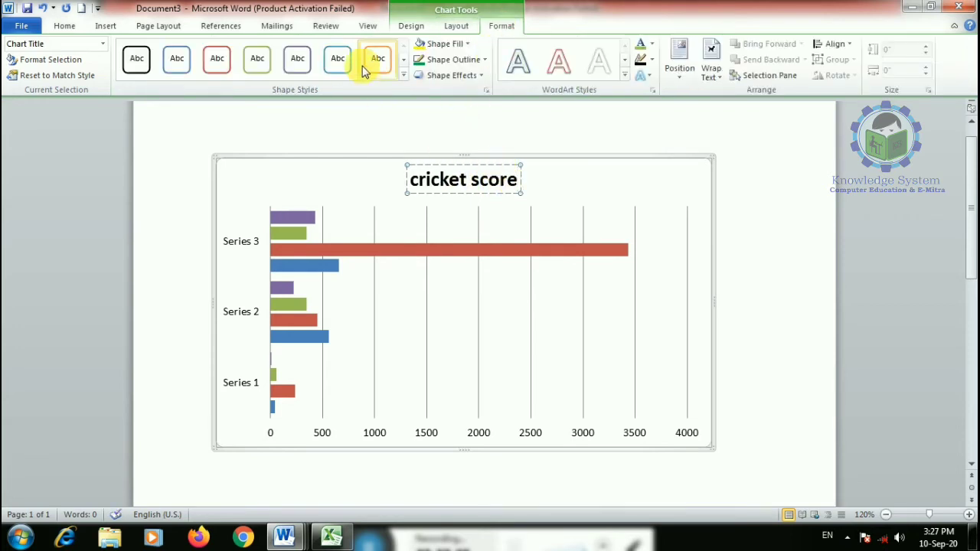
{"action": "left_click", "coordinate": [425, 45]}
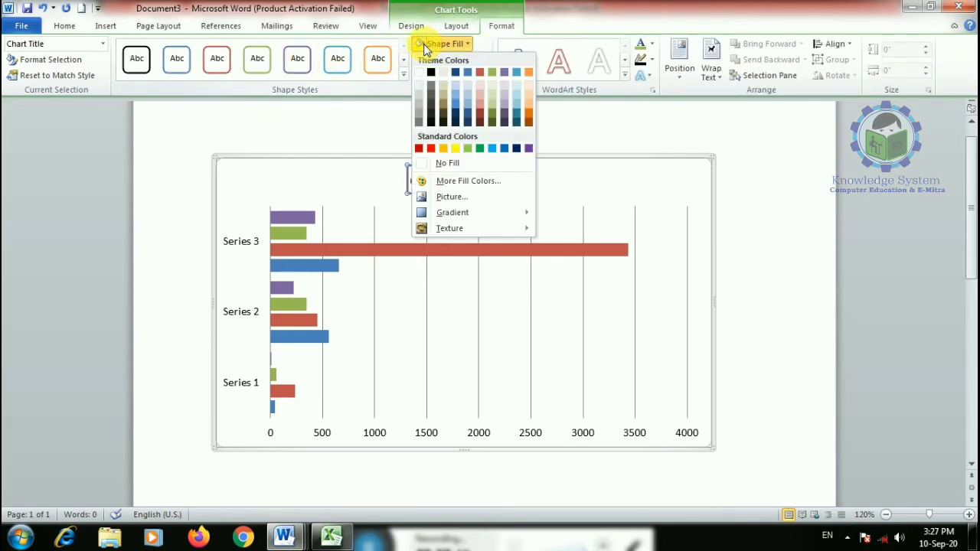
{"action": "left_click", "coordinate": [455, 148]}
{"action": "left_click", "coordinate": [628, 213]}
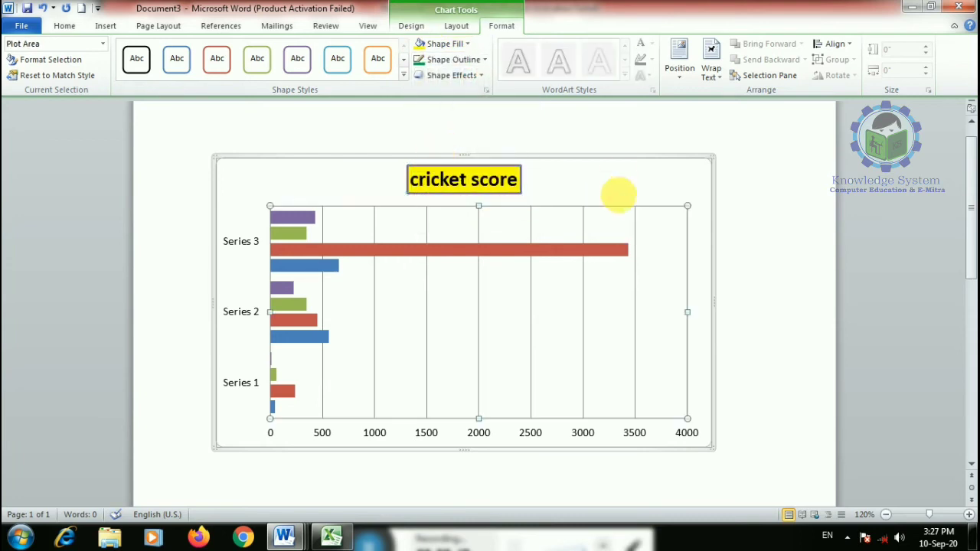
- Fill the chart area dark blue, view the data series formatting, then undo the fill
{"action": "left_click", "coordinate": [624, 169]}
{"action": "left_click", "coordinate": [443, 44]}
{"action": "left_click", "coordinate": [511, 147]}
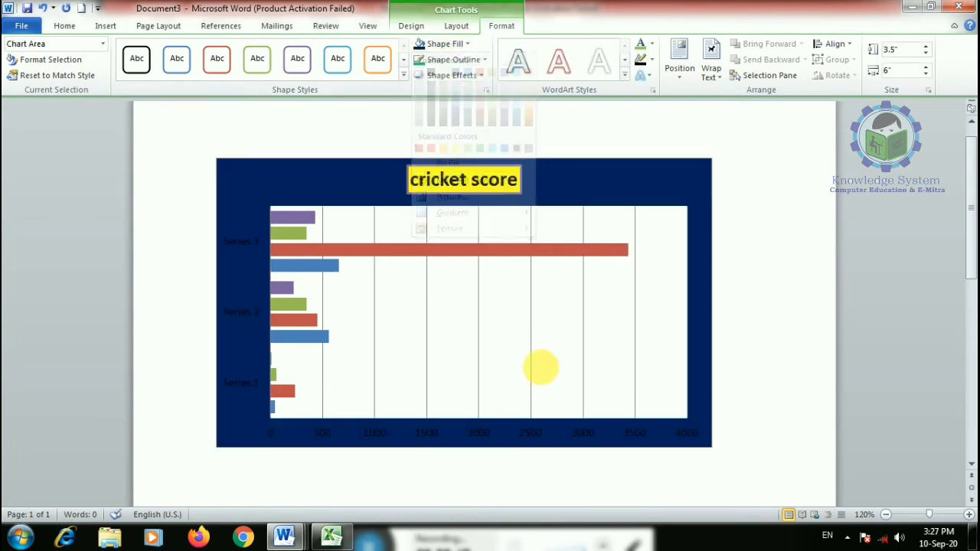
{"action": "double_click", "coordinate": [314, 338]}
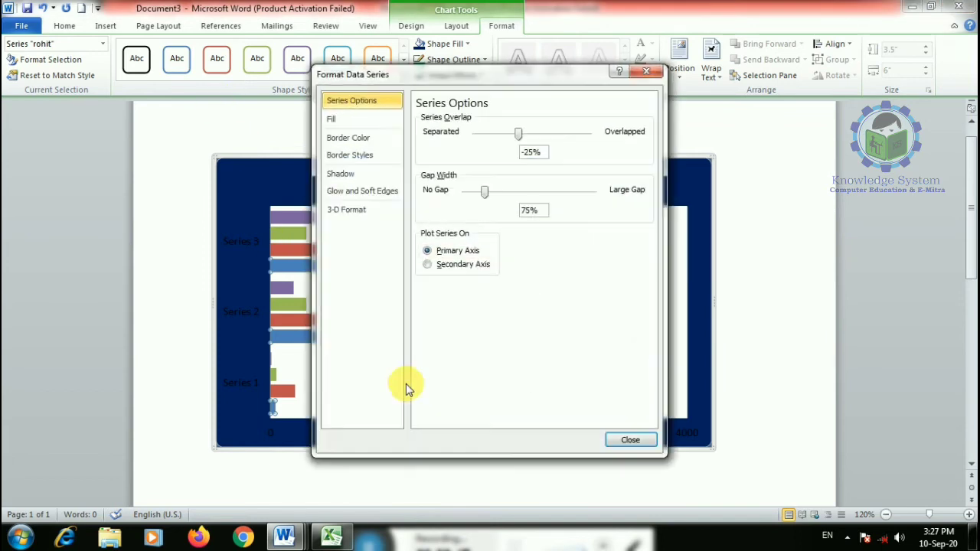
{"action": "left_click", "coordinate": [748, 368]}
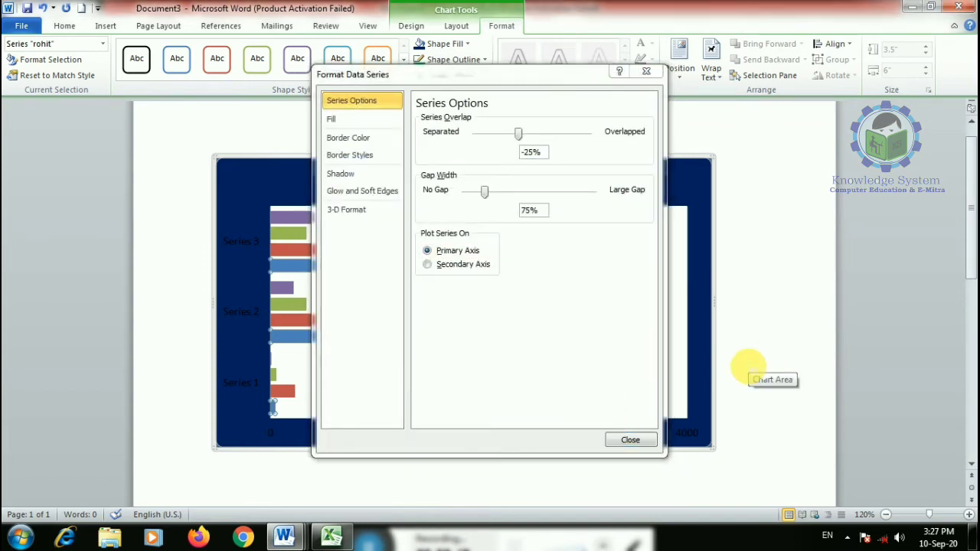
{"action": "key", "text": "ctrl+z"}
{"action": "key", "text": "ctrl+z"}
- Undo the 'cricket score' title and change cell D3 in the chart data to 45
{"action": "left_click", "coordinate": [634, 438]}
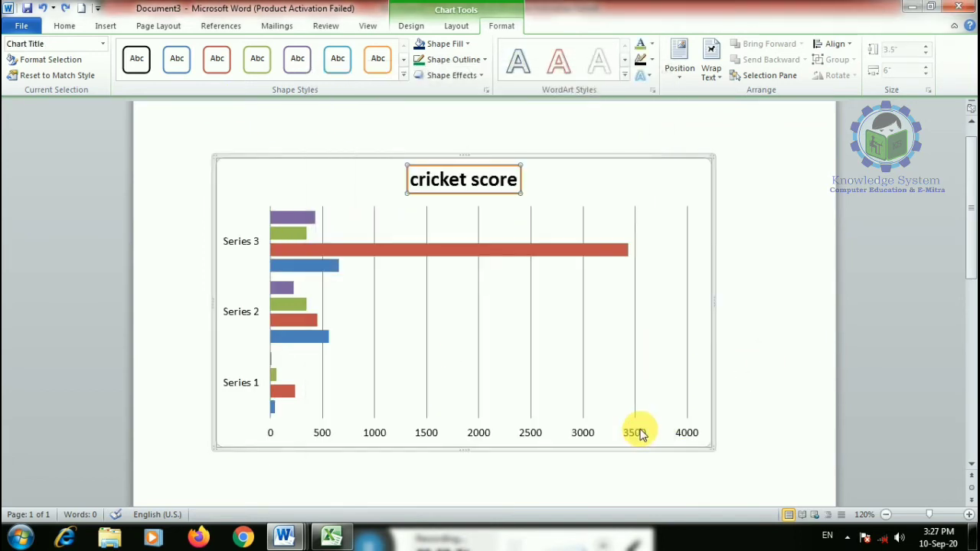
{"action": "key", "text": "ctrl+z"}
{"action": "key", "text": "ctrl+z"}
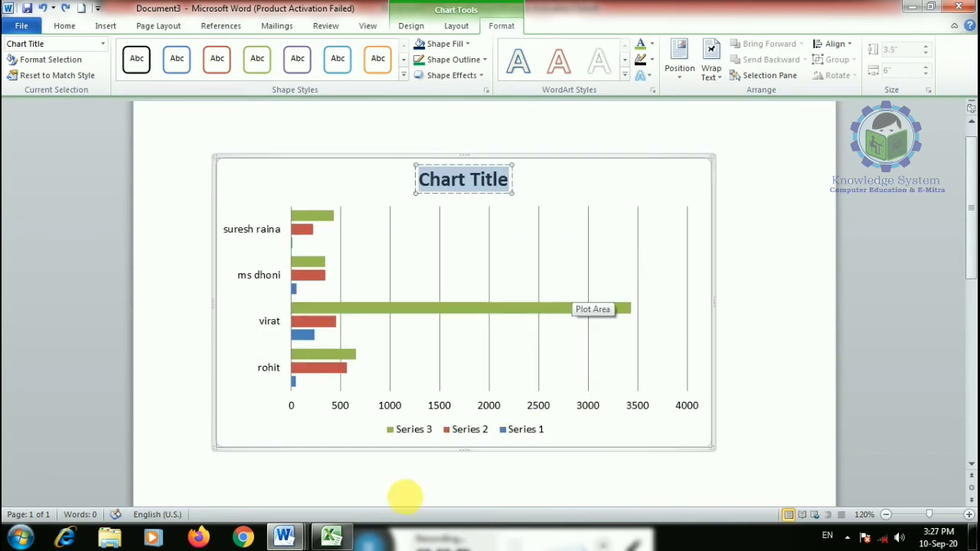
{"action": "left_click", "coordinate": [331, 536]}
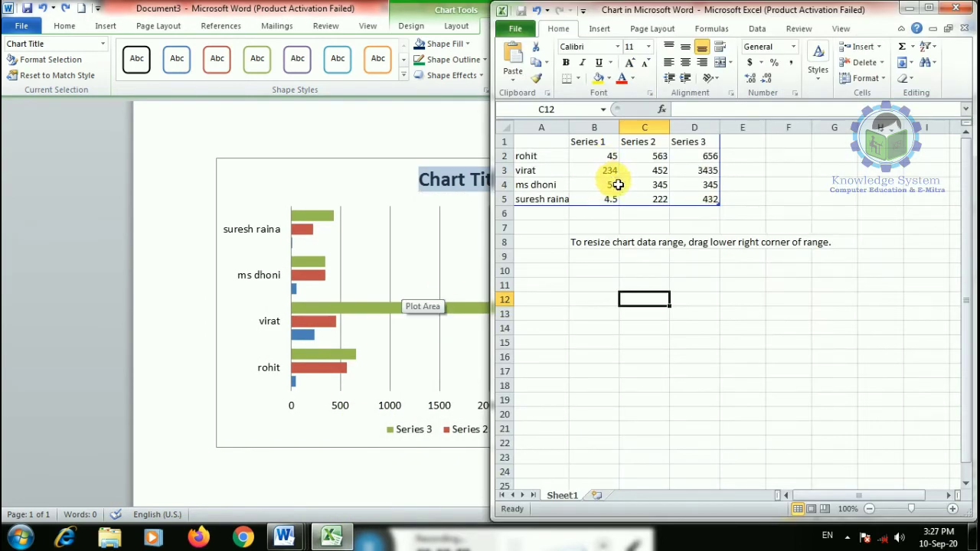
{"action": "left_click", "coordinate": [693, 170]}
{"action": "type", "text": "45"}
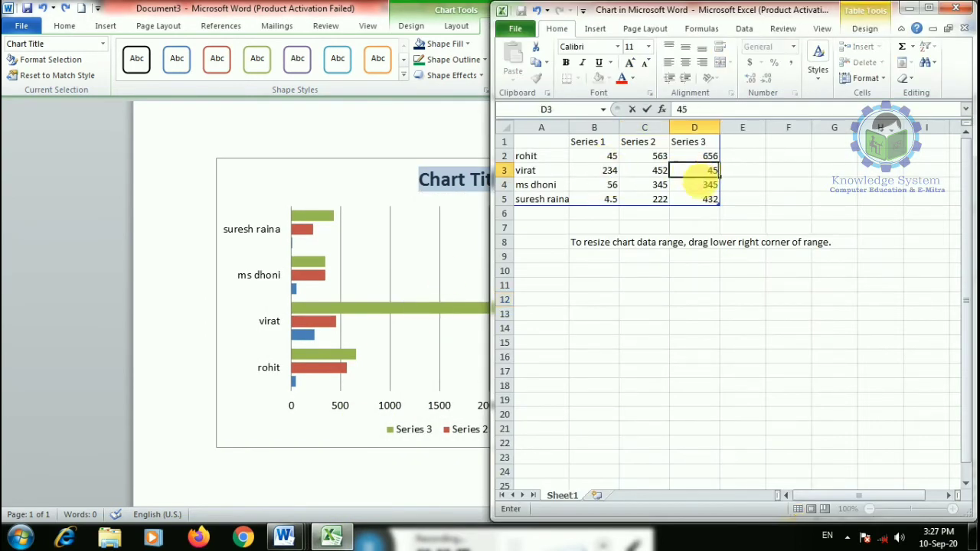
- Return to the chart, select the Series 3 bars, and start a new blank document
{"action": "left_click", "coordinate": [426, 351]}
{"action": "left_click", "coordinate": [531, 308]}
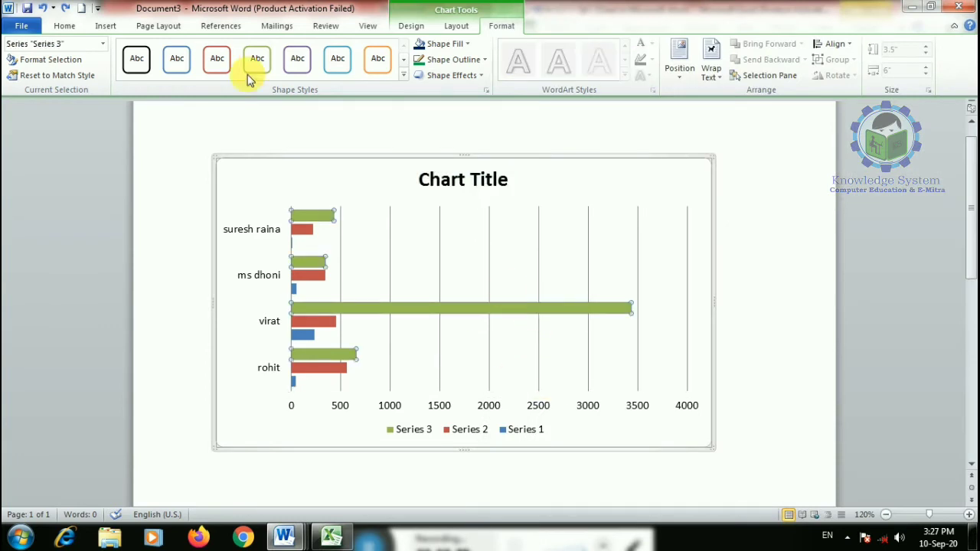
{"action": "left_click", "coordinate": [62, 24]}
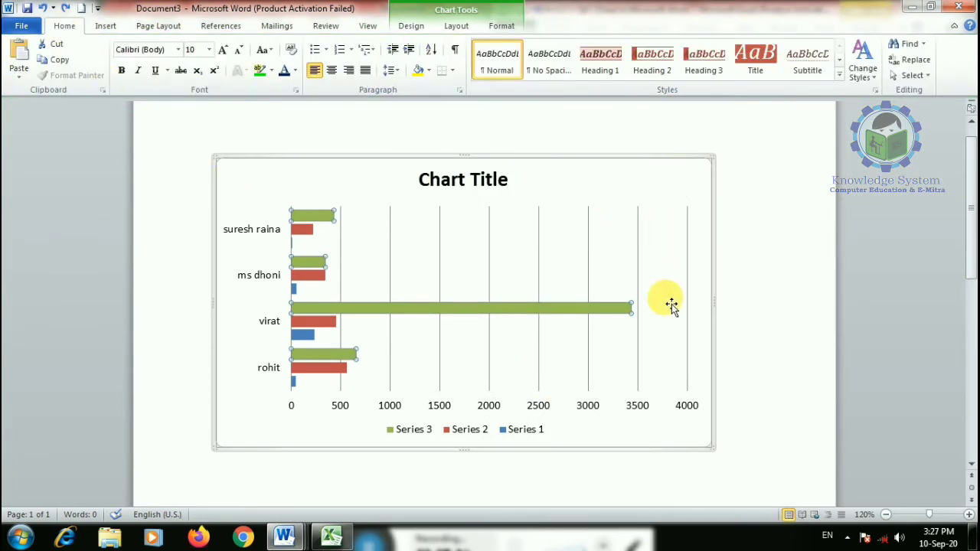
{"action": "key", "text": "ctrl+n"}
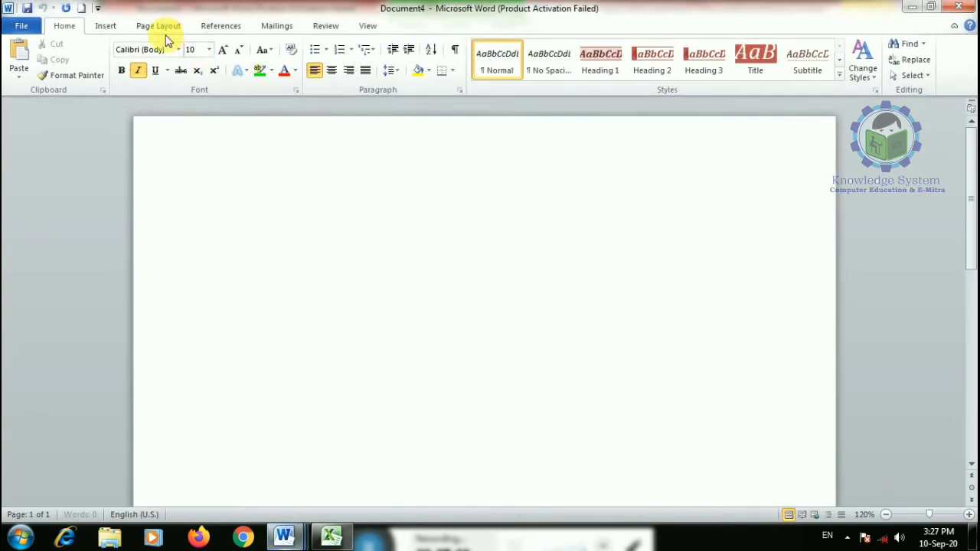
{"action": "left_click", "coordinate": [104, 24]}
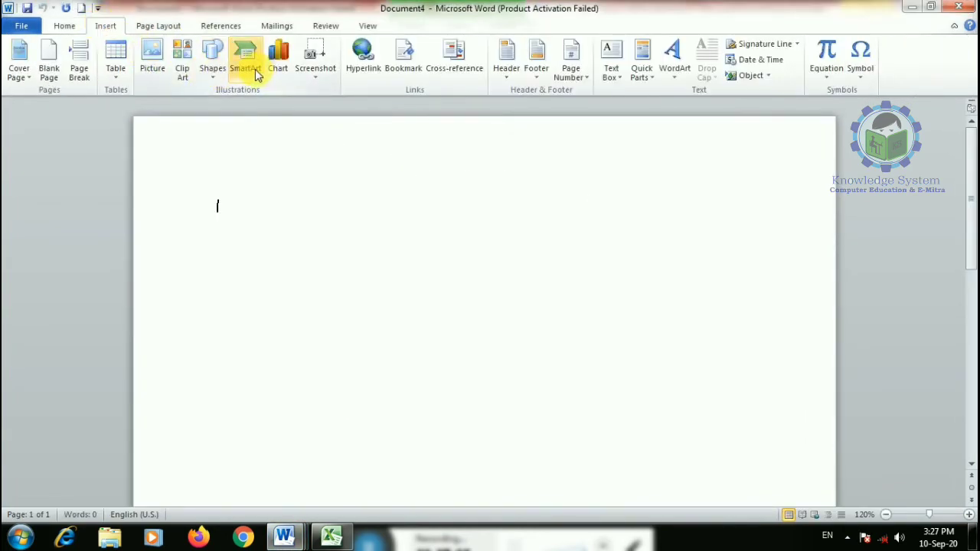
{"action": "left_click", "coordinate": [278, 60]}
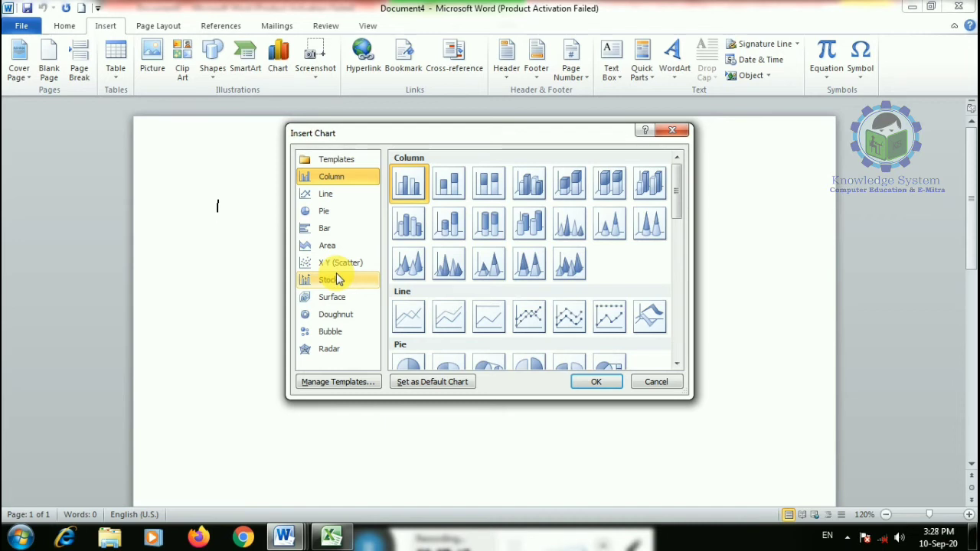
{"action": "scroll", "coordinate": [498, 306], "scroll_direction": "down", "scroll_amount": 10}
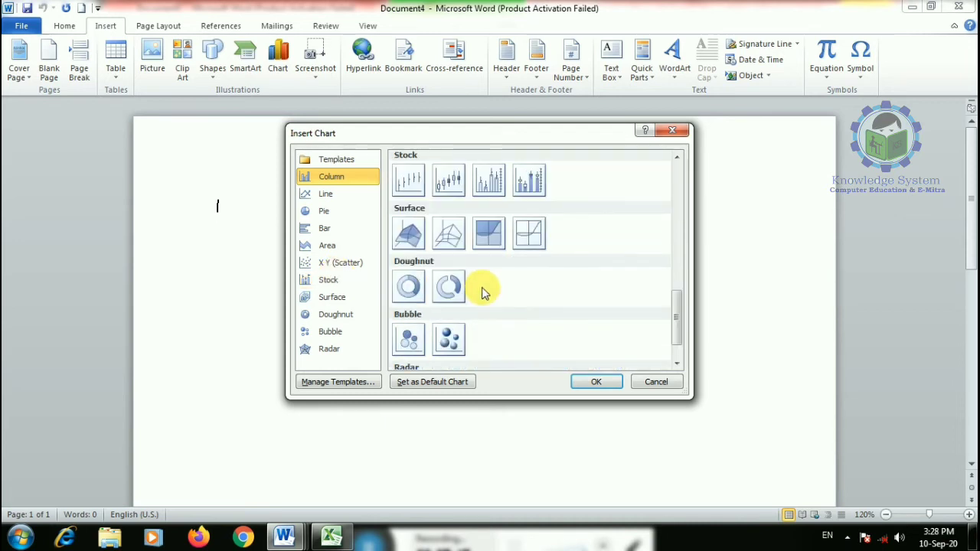
{"action": "scroll", "coordinate": [409, 275], "scroll_direction": "up", "scroll_amount": 4}
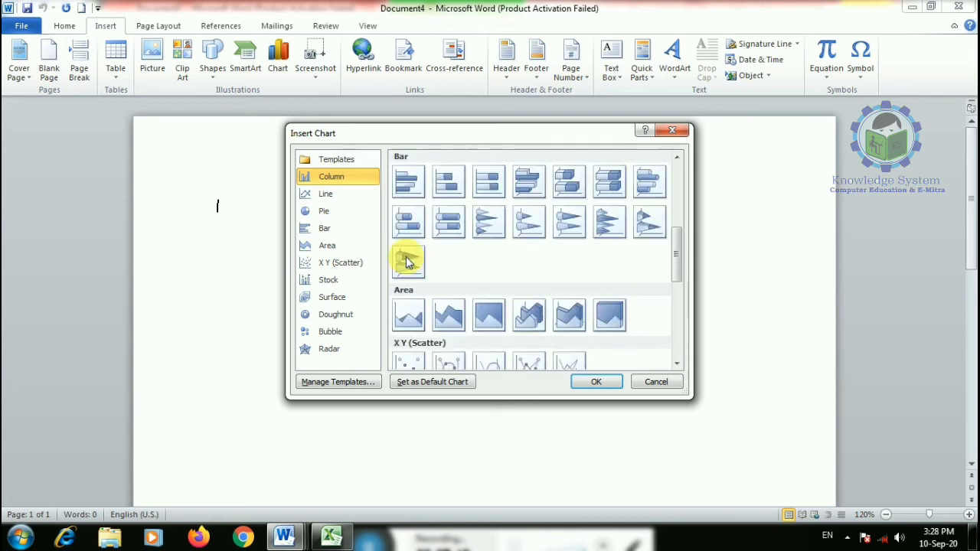
{"action": "scroll", "coordinate": [407, 322], "scroll_direction": "down", "scroll_amount": 6}
{"action": "scroll", "coordinate": [437, 299], "scroll_direction": "up", "scroll_amount": 12}
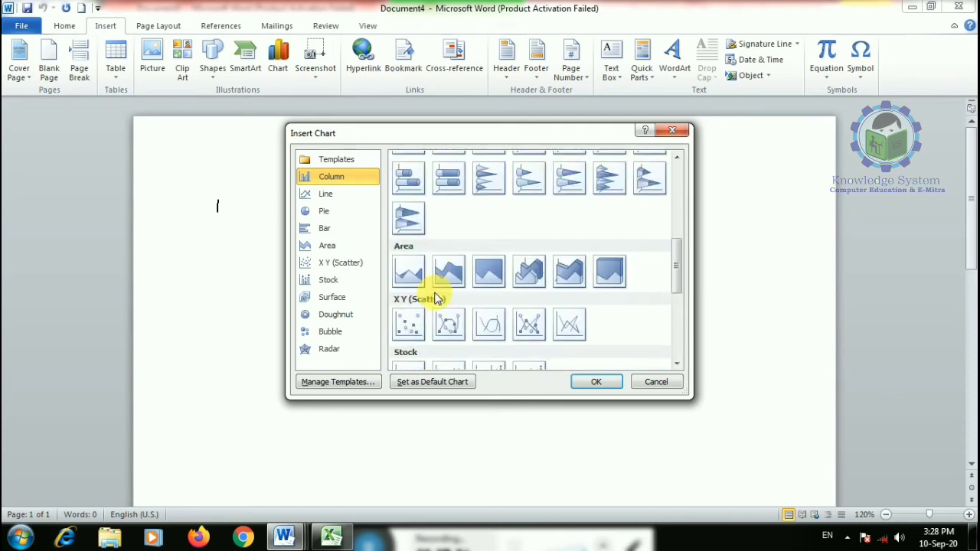
{"action": "left_click", "coordinate": [334, 213]}
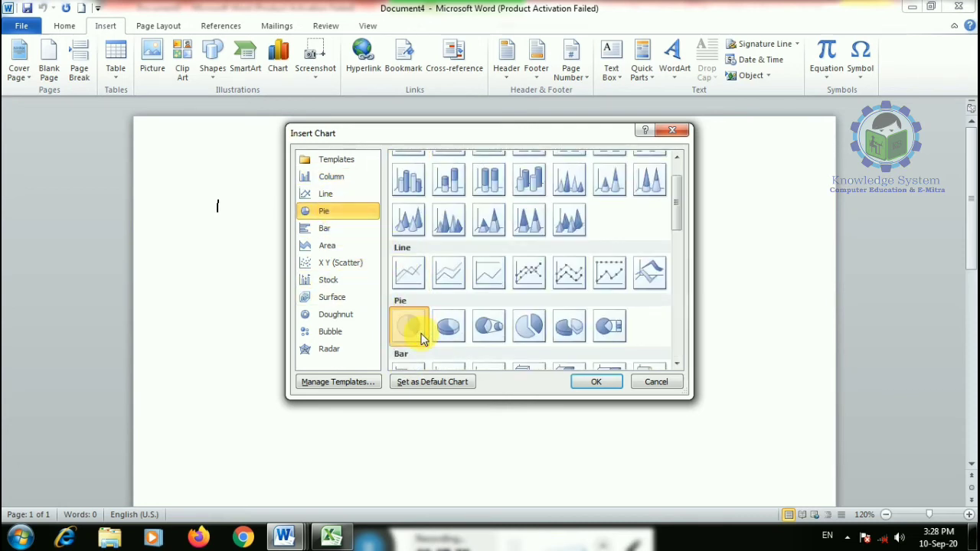
{"action": "left_click", "coordinate": [591, 381]}
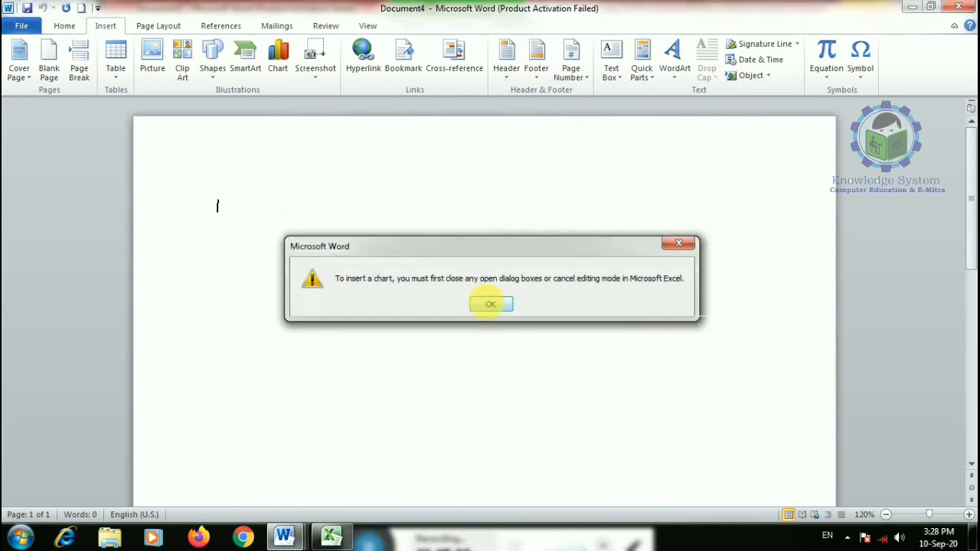
{"action": "left_click", "coordinate": [494, 307]}
{"action": "left_click", "coordinate": [616, 317]}
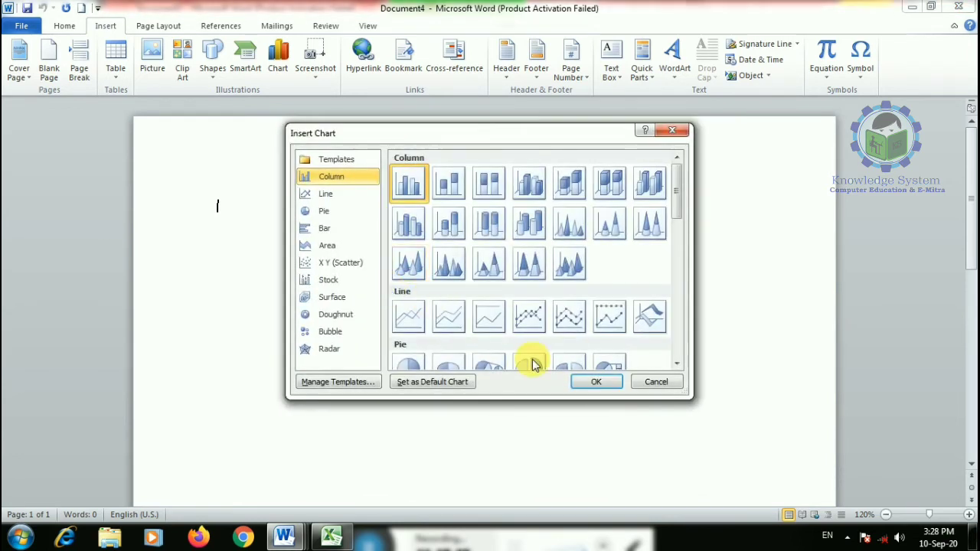
{"action": "left_click", "coordinate": [597, 378]}
{"action": "left_click", "coordinate": [476, 307]}
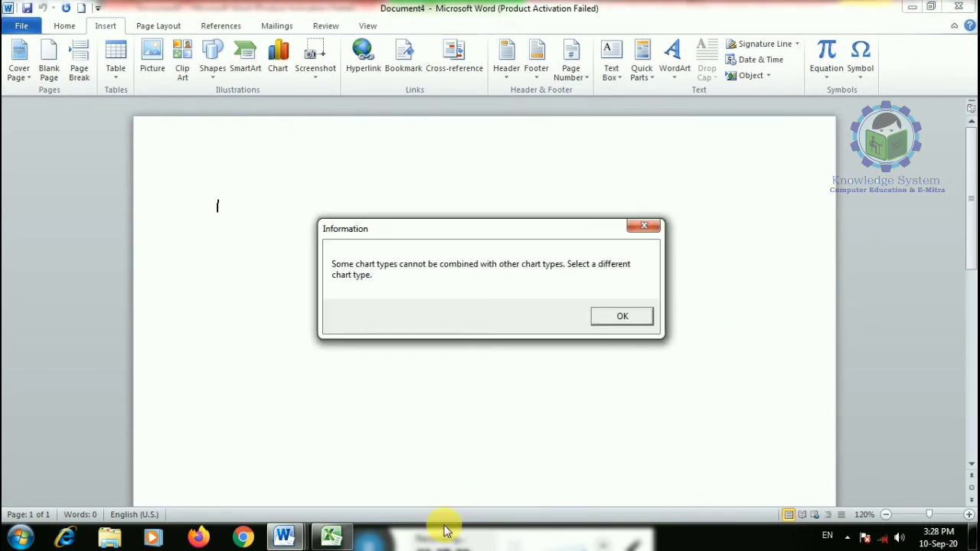
{"action": "left_click", "coordinate": [621, 316]}
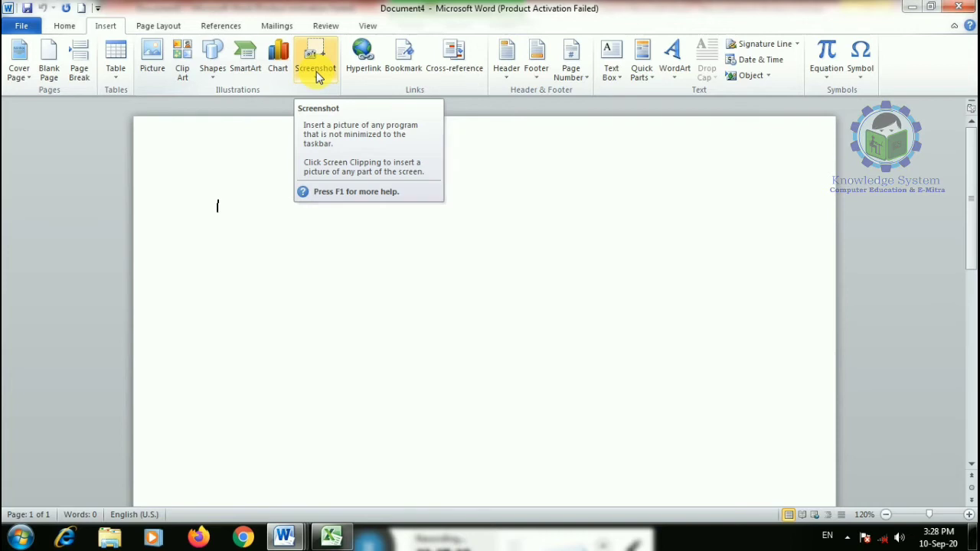
- Insert a screenshot of a Word window, delete it, then close Document5
{"action": "left_click", "coordinate": [316, 71]}
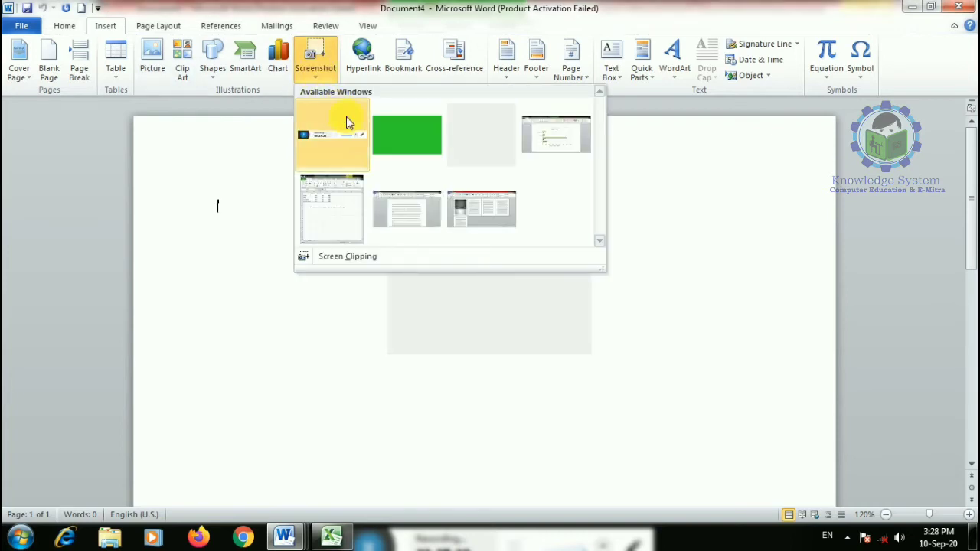
{"action": "left_click", "coordinate": [398, 219]}
{"action": "scroll", "coordinate": [395, 280], "scroll_direction": "up", "scroll_amount": 1}
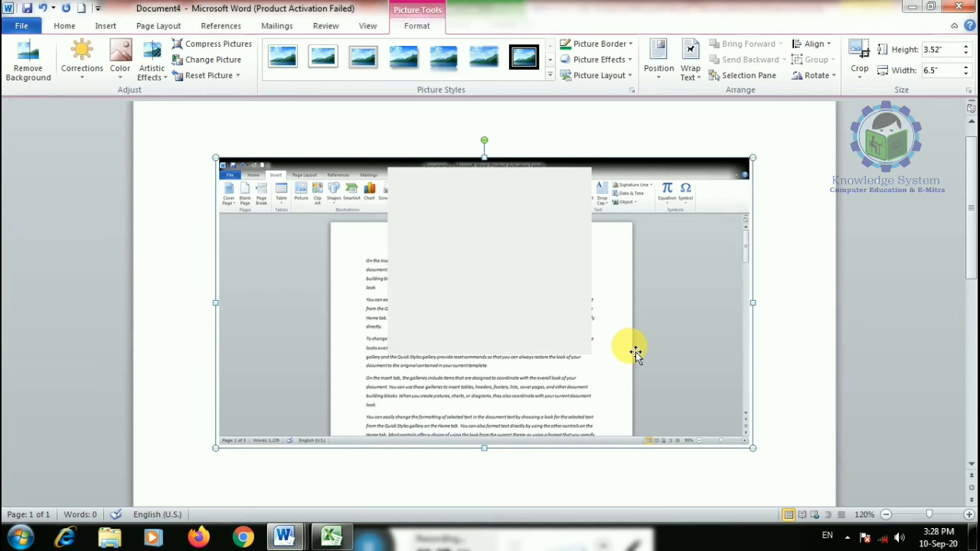
{"action": "key", "text": "Delete"}
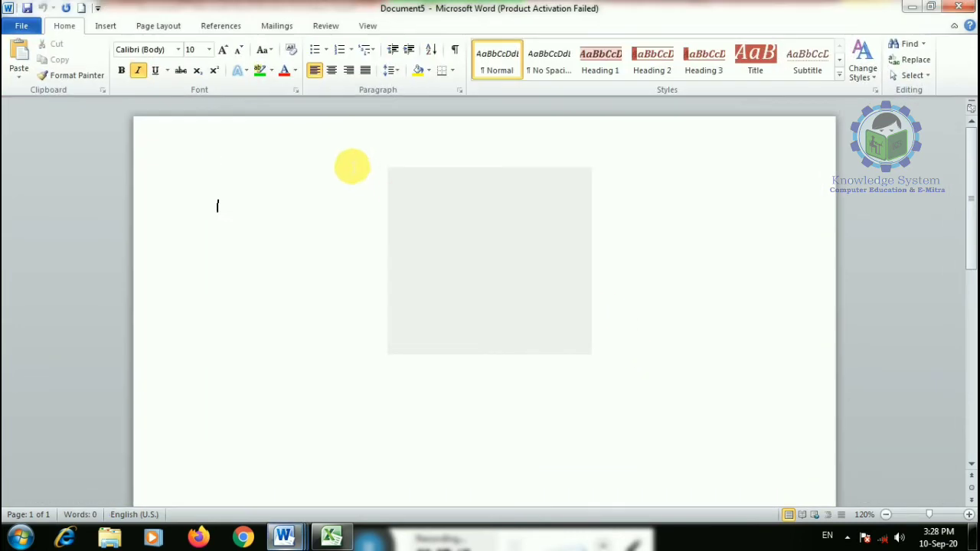
{"action": "left_click", "coordinate": [961, 7]}
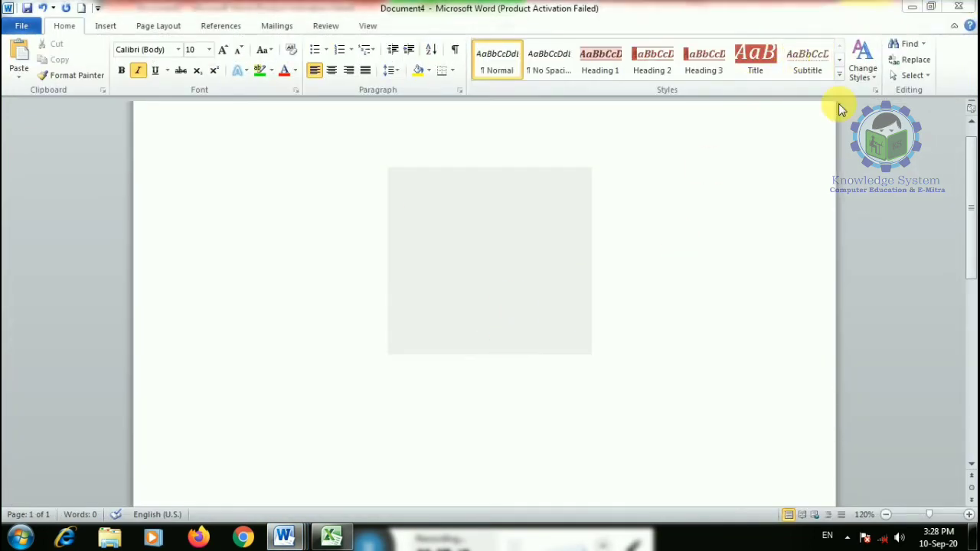
- Dismiss the warning and close Document3 with the bar chart without saving
{"action": "left_click", "coordinate": [604, 227]}
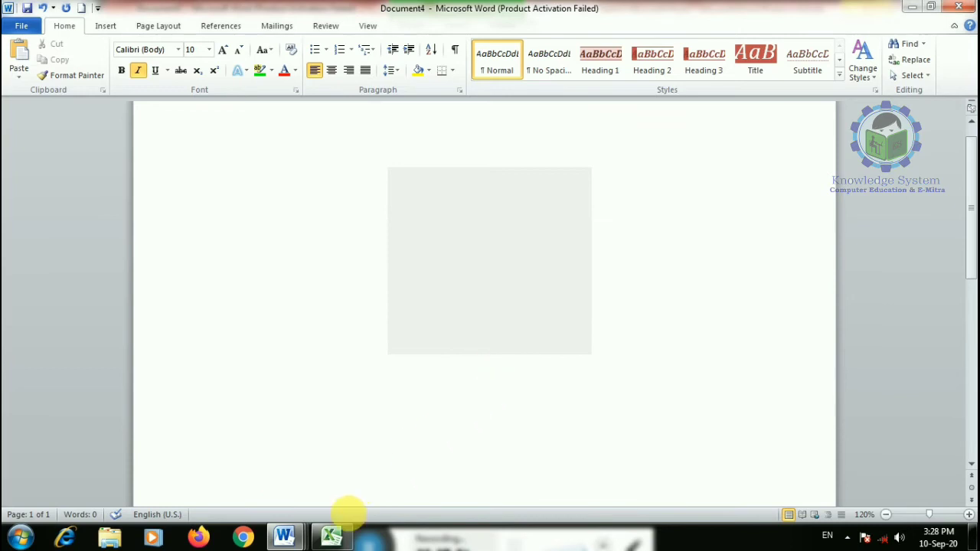
{"action": "mouse_move", "coordinate": [290, 533]}
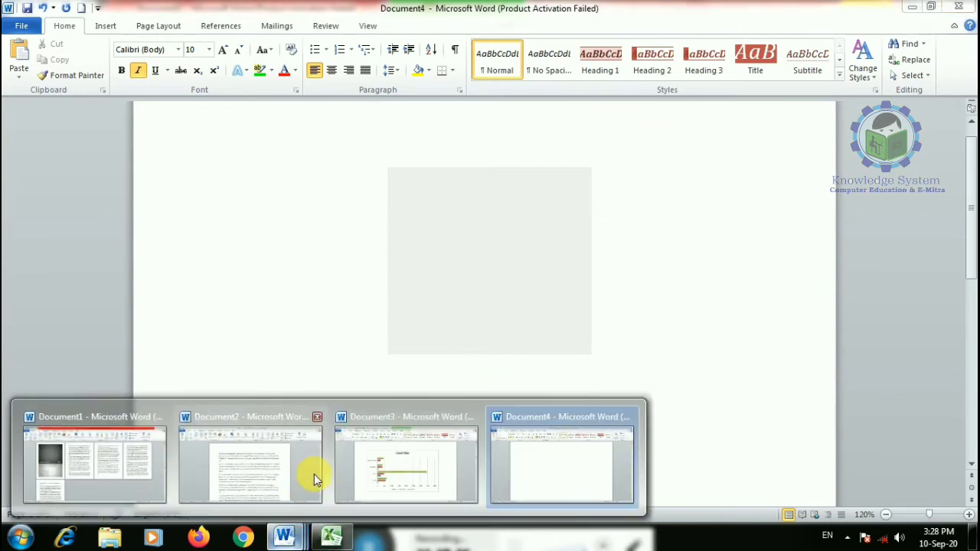
{"action": "left_click", "coordinate": [414, 419]}
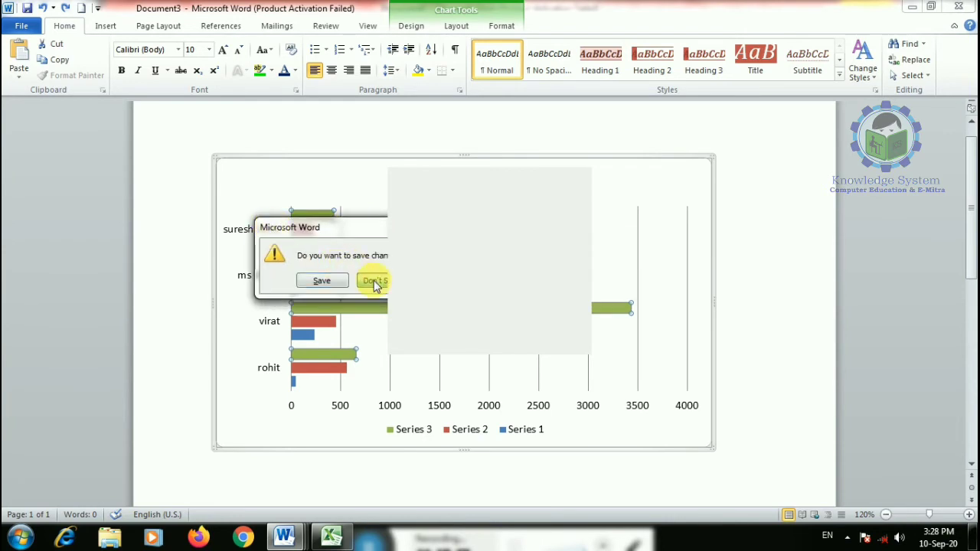
{"action": "left_click", "coordinate": [375, 281]}
- Switch to Document2, then launch a new Word window from the Run box
{"action": "mouse_move", "coordinate": [284, 536]}
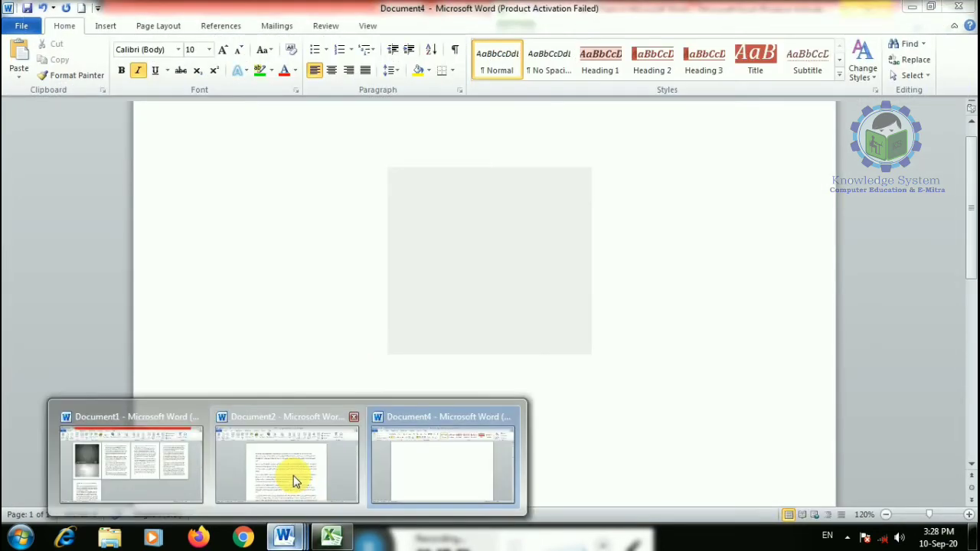
{"action": "left_click", "coordinate": [294, 480]}
{"action": "left_click_drag", "start_coordinate": [503, 295], "coordinate": [536, 376]}
{"action": "left_click", "coordinate": [494, 230]}
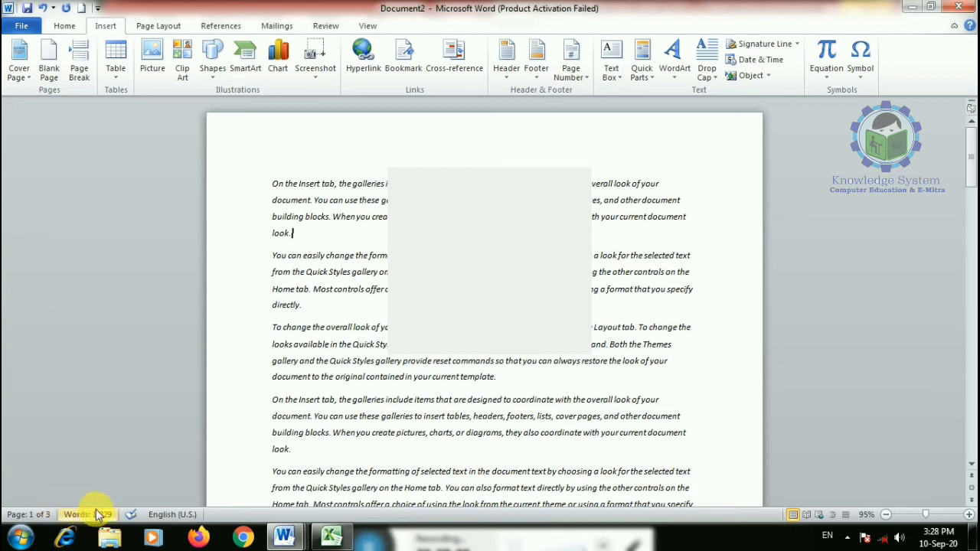
{"action": "key", "text": "super+r"}
{"action": "key", "text": "Return"}
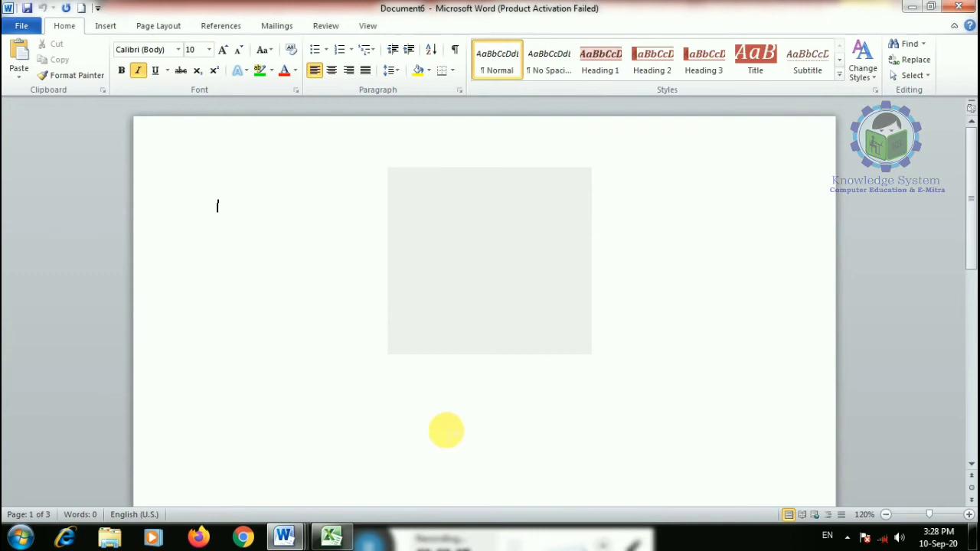
{"action": "left_click", "coordinate": [107, 27]}
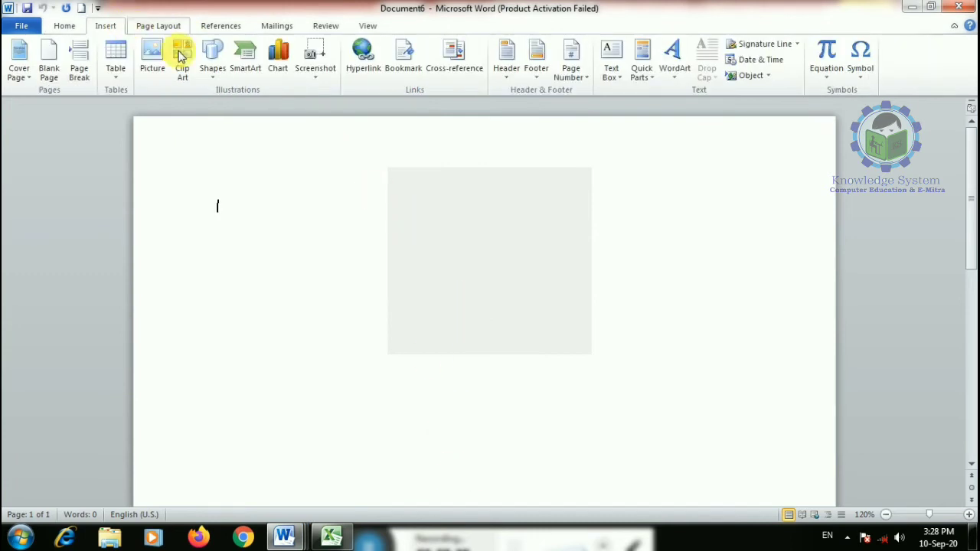
{"action": "left_click", "coordinate": [314, 77]}
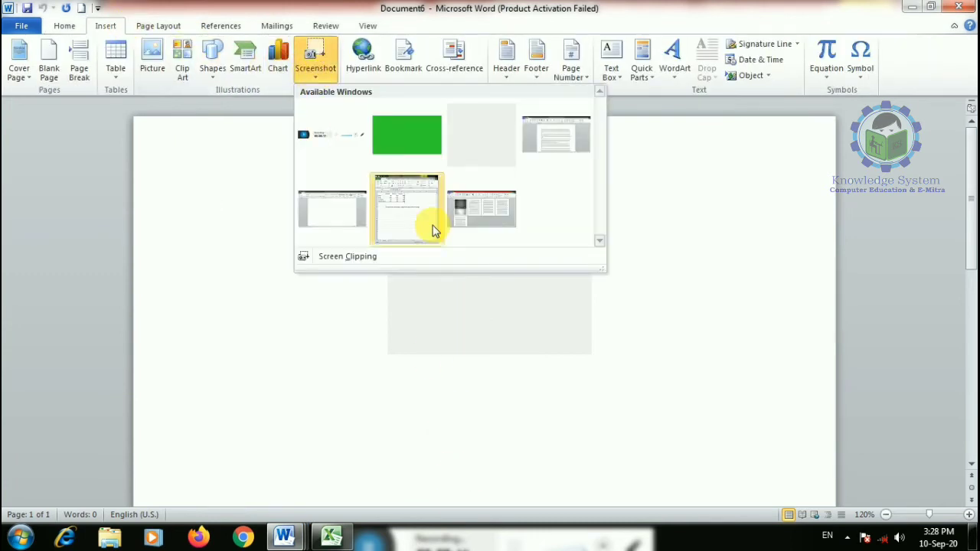
{"action": "left_click", "coordinate": [356, 258]}
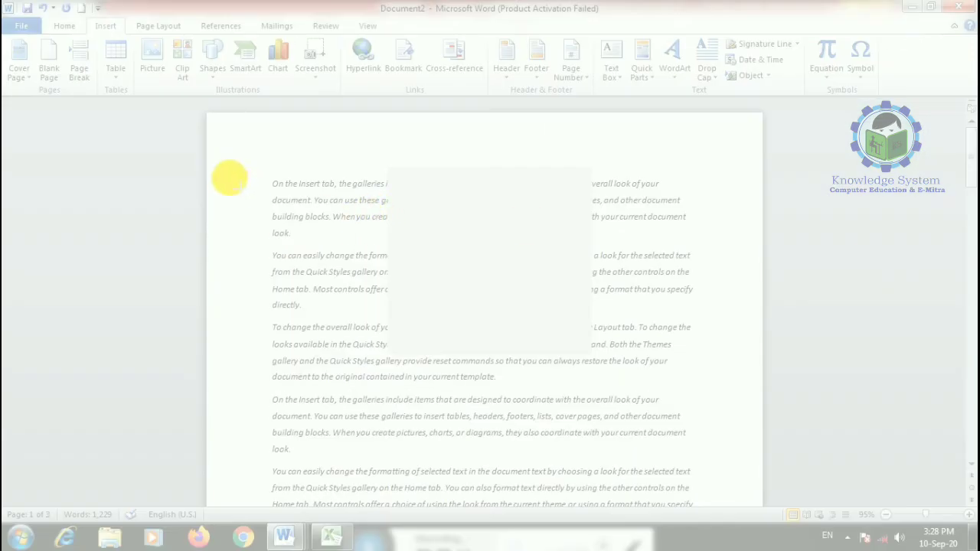
{"action": "left_click_drag", "start_coordinate": [34, 6], "coordinate": [529, 114]}
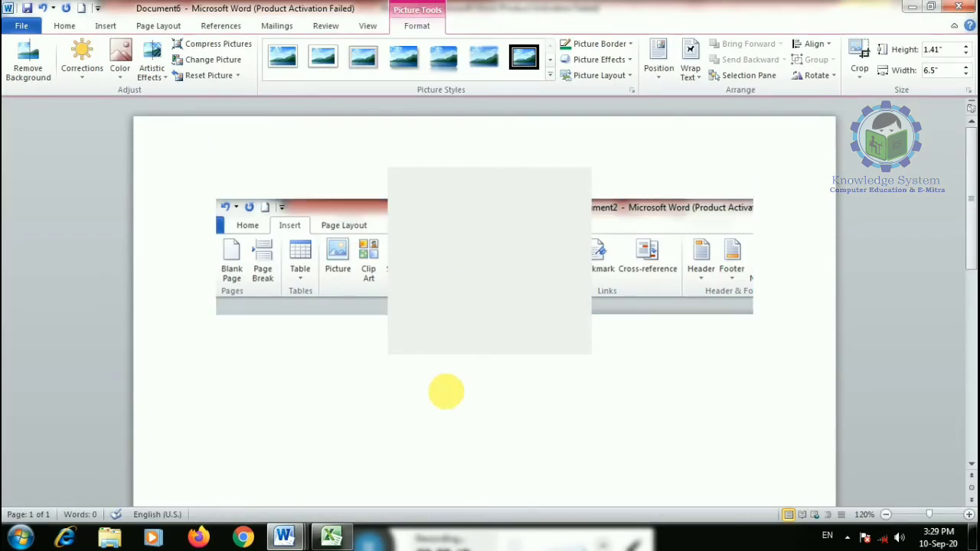
{"action": "right_click", "coordinate": [460, 319]}
{"action": "left_click", "coordinate": [418, 349]}
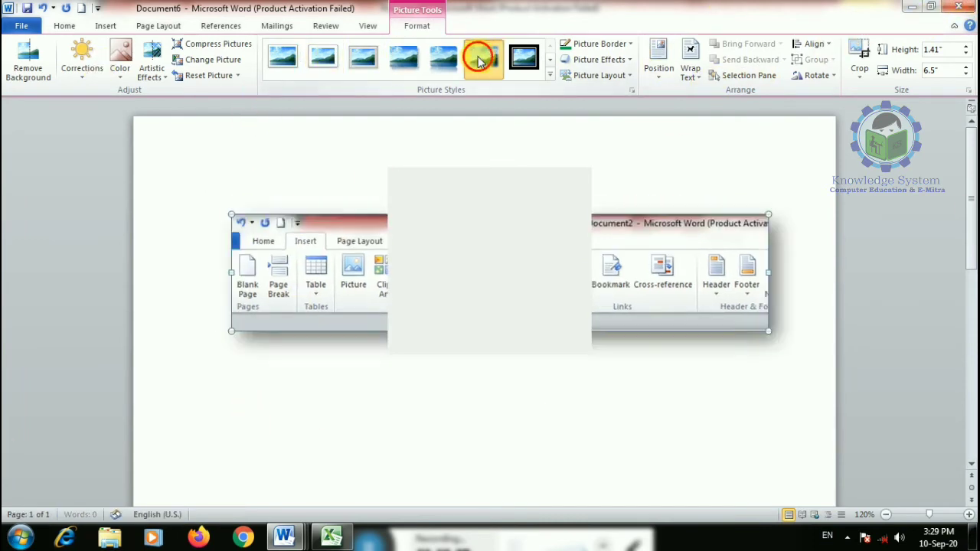
{"action": "left_click", "coordinate": [478, 59]}
{"action": "key", "text": "Delete"}
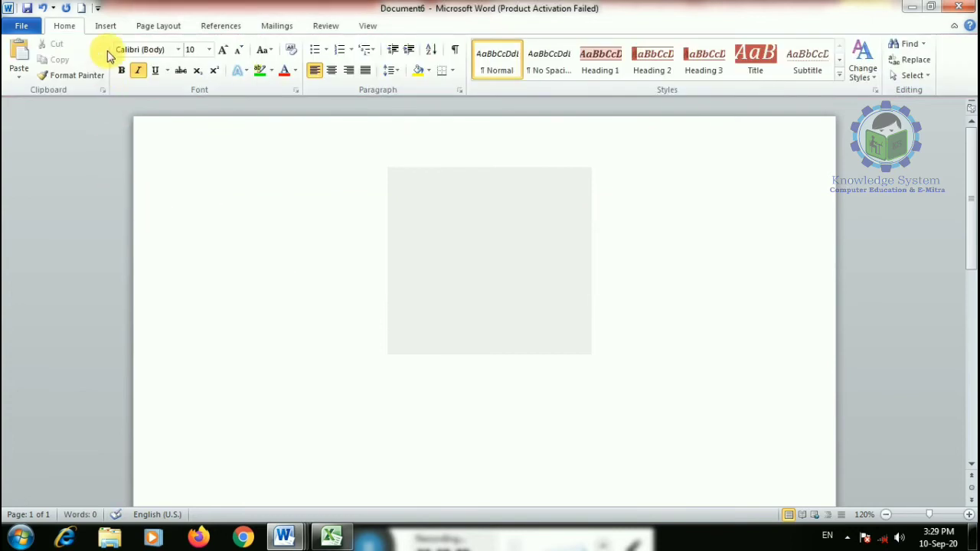
- Insert a screenshot of the Jaipur Matro window and give it a rounded reflected picture style
{"action": "left_click", "coordinate": [105, 25]}
{"action": "left_click", "coordinate": [313, 73]}
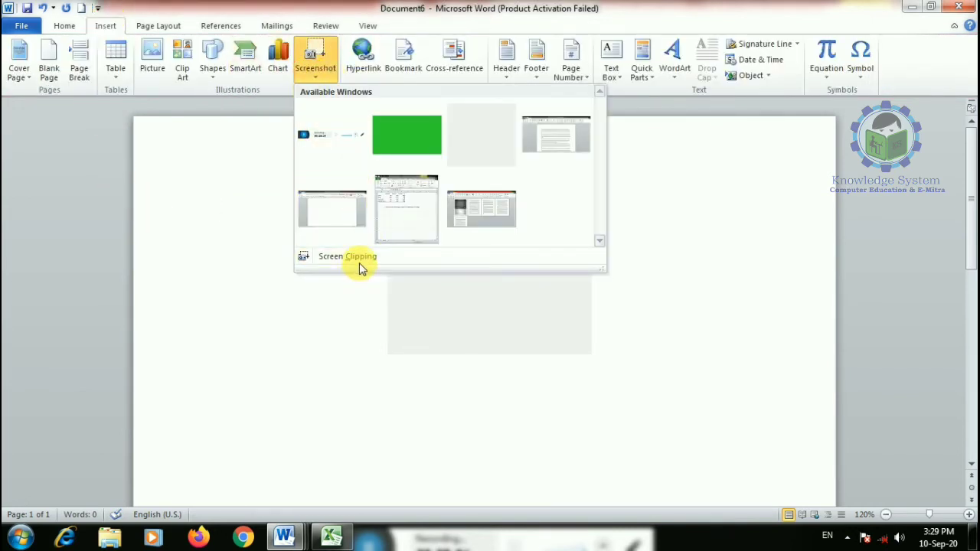
{"action": "left_click", "coordinate": [484, 211]}
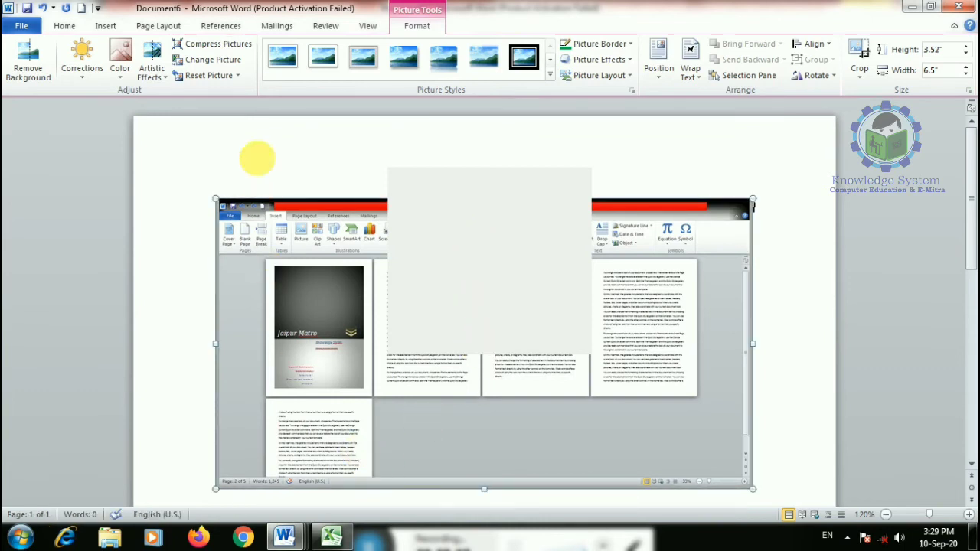
{"action": "left_click", "coordinate": [523, 59]}
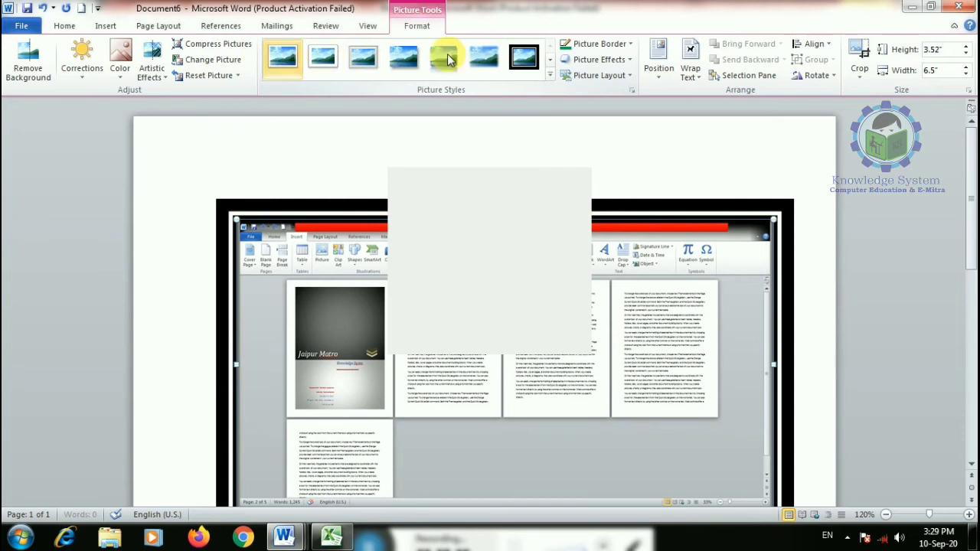
{"action": "left_click", "coordinate": [444, 59]}
- Cancel closing Document6 twice, then close it and move the save prompt aside
{"action": "left_click", "coordinate": [971, 8]}
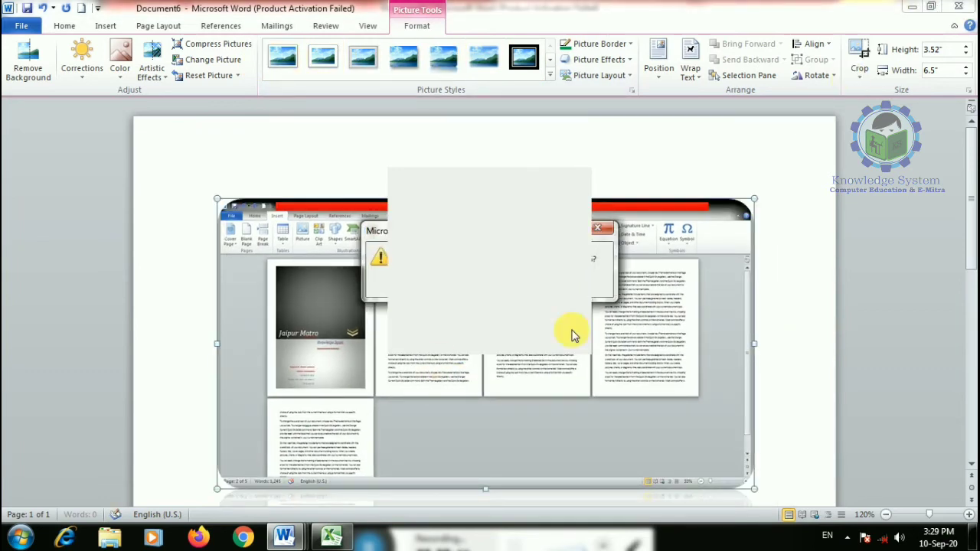
{"action": "left_click", "coordinate": [605, 240]}
{"action": "left_click", "coordinate": [966, 10]}
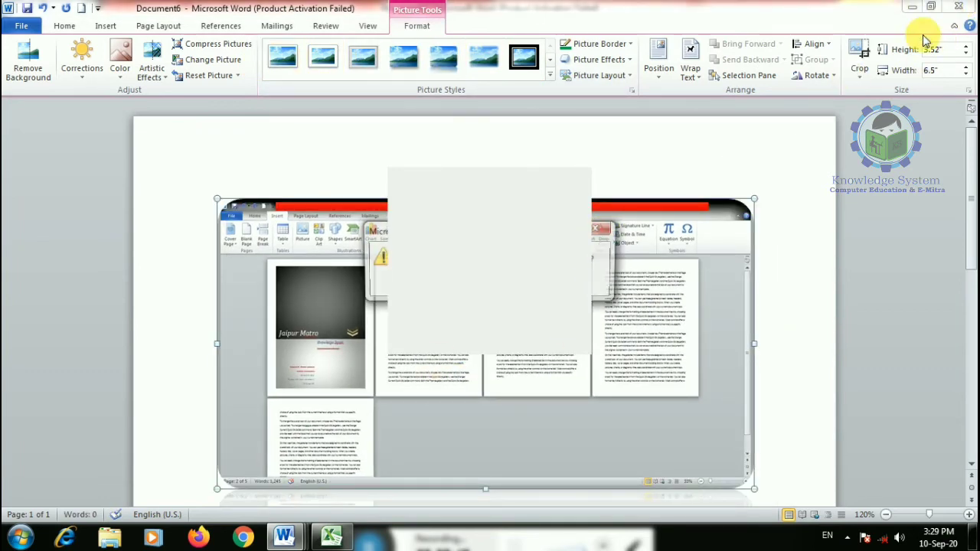
{"action": "left_click", "coordinate": [598, 227]}
{"action": "left_click", "coordinate": [968, 8]}
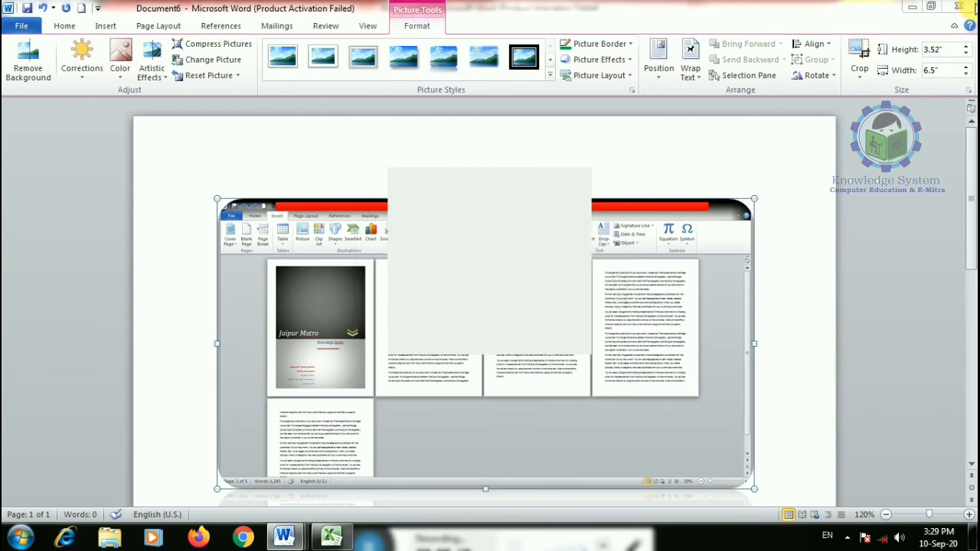
{"action": "left_click_drag", "start_coordinate": [383, 233], "coordinate": [239, 255]}
- Close Document6, Document2 and Document4, each without saving
{"action": "left_click", "coordinate": [329, 310]}
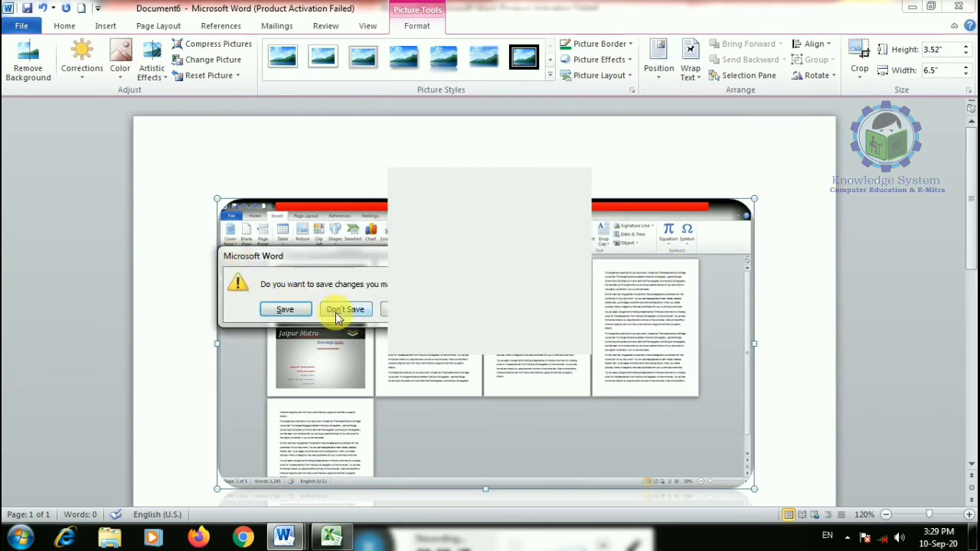
{"action": "left_click", "coordinate": [962, 5]}
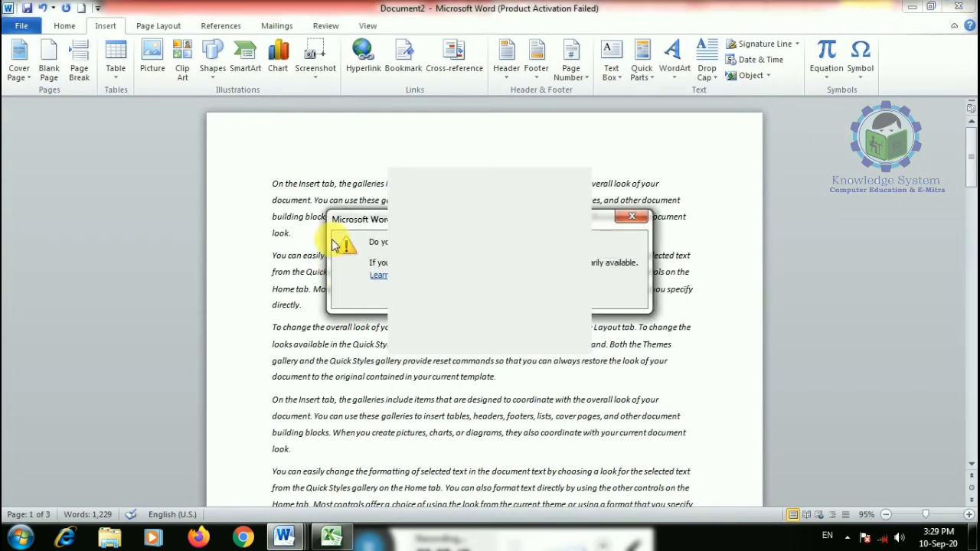
{"action": "left_click_drag", "start_coordinate": [342, 221], "coordinate": [230, 240]}
{"action": "left_click", "coordinate": [362, 317]}
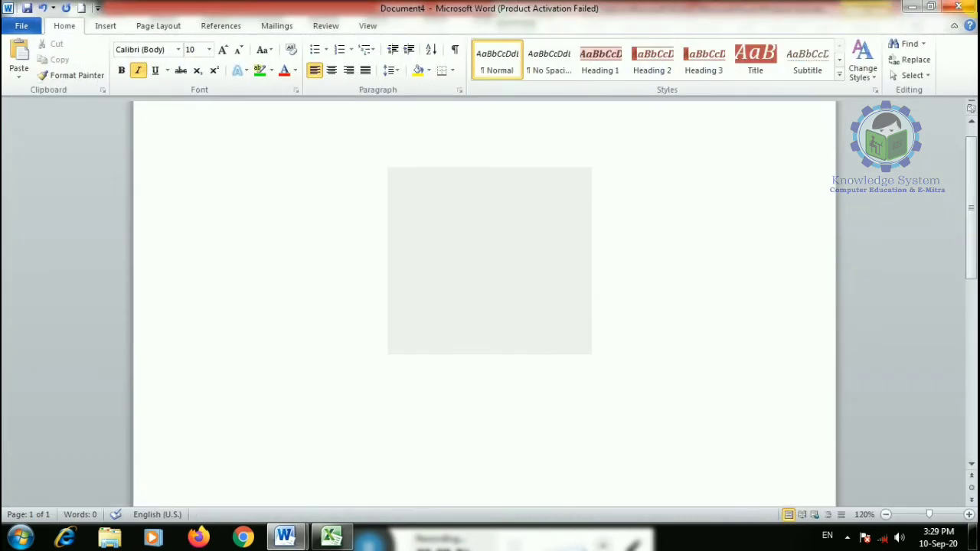
{"action": "left_click", "coordinate": [961, 7]}
{"action": "left_click_drag", "start_coordinate": [376, 239], "coordinate": [86, 276]}
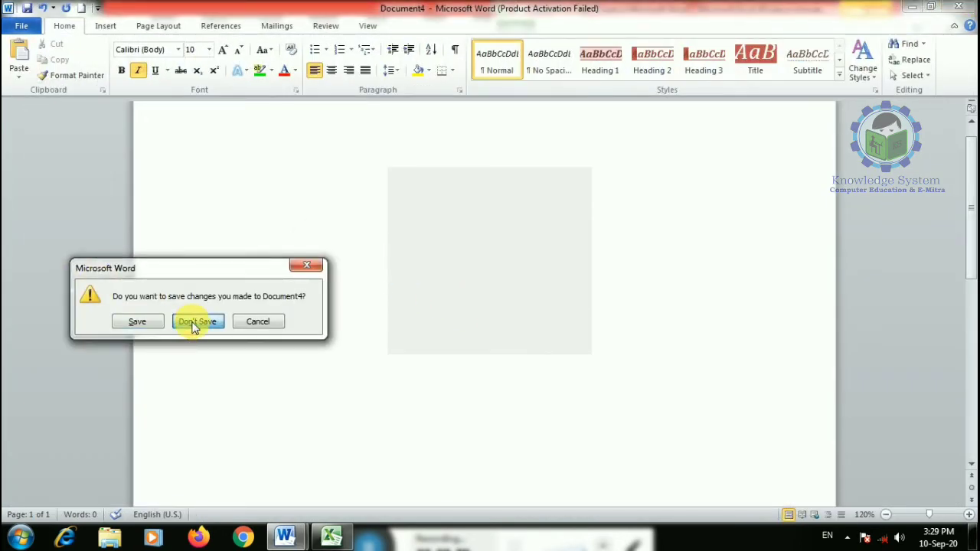
{"action": "left_click", "coordinate": [194, 325]}
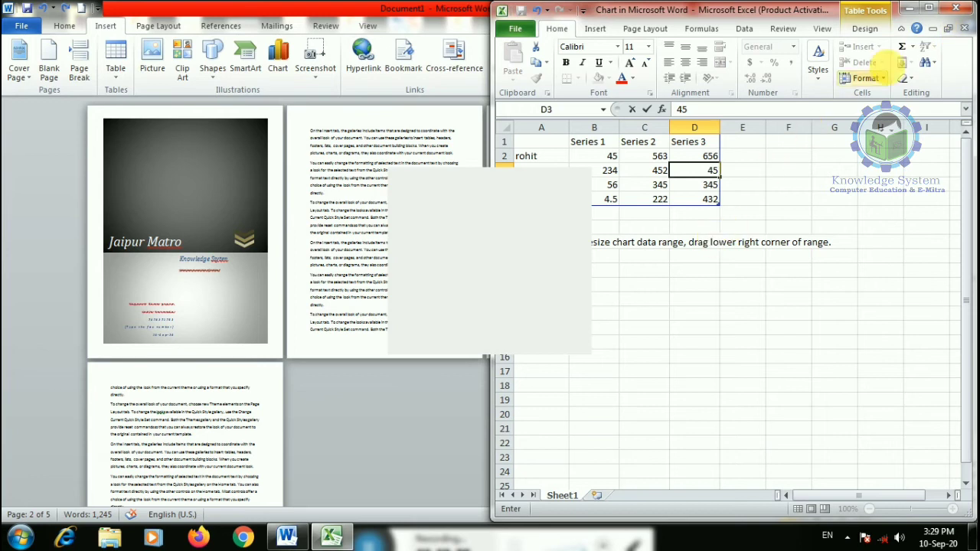
- Close the chart data spreadsheet and Document1 unsaved, discarding the clipboard contents as Word quits
{"action": "left_click", "coordinate": [689, 341]}
{"action": "left_click", "coordinate": [955, 7]}
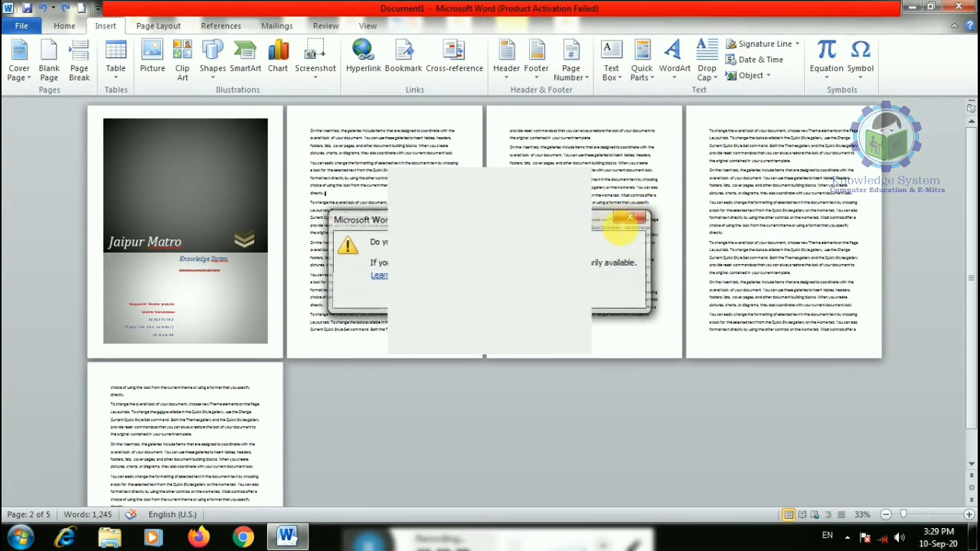
{"action": "left_click", "coordinate": [631, 218]}
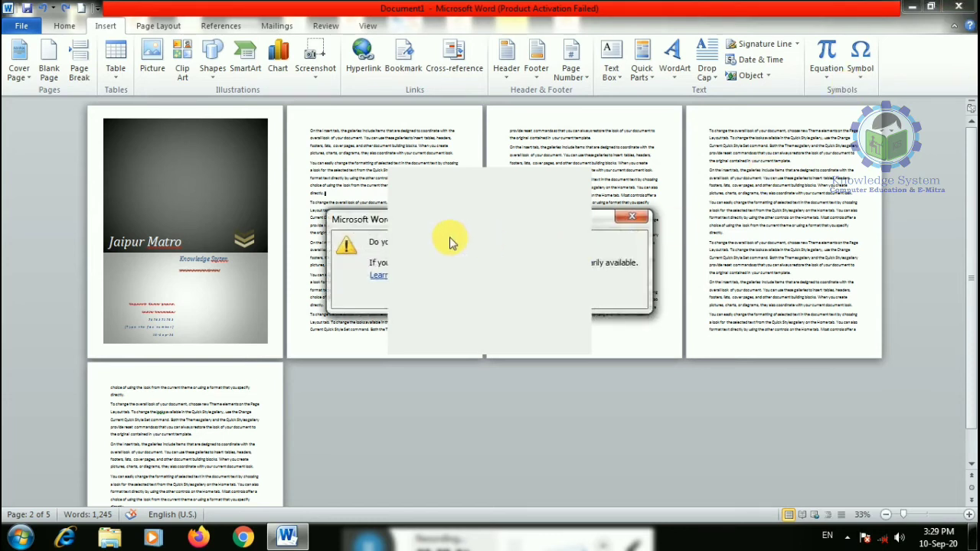
{"action": "left_click", "coordinate": [258, 312]}
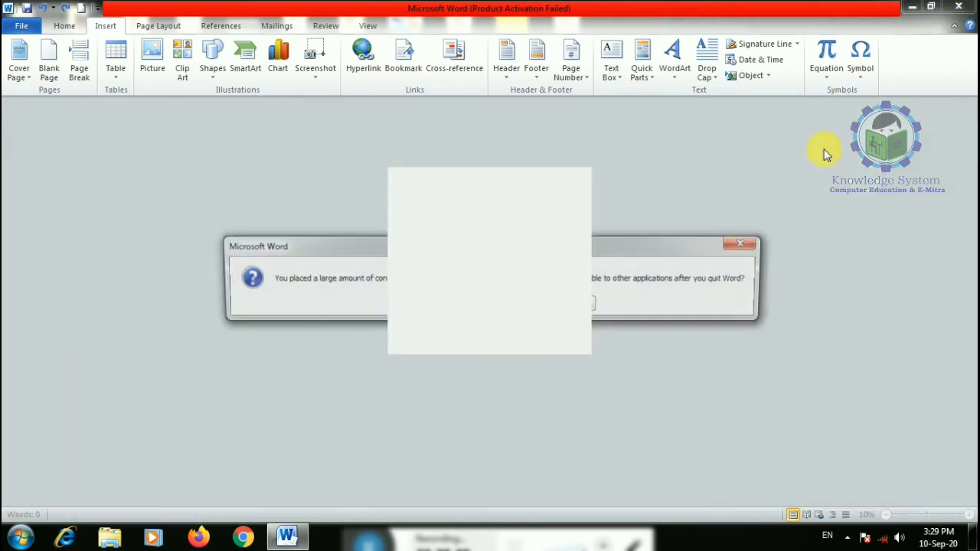
{"action": "left_click_drag", "start_coordinate": [324, 244], "coordinate": [149, 248]}
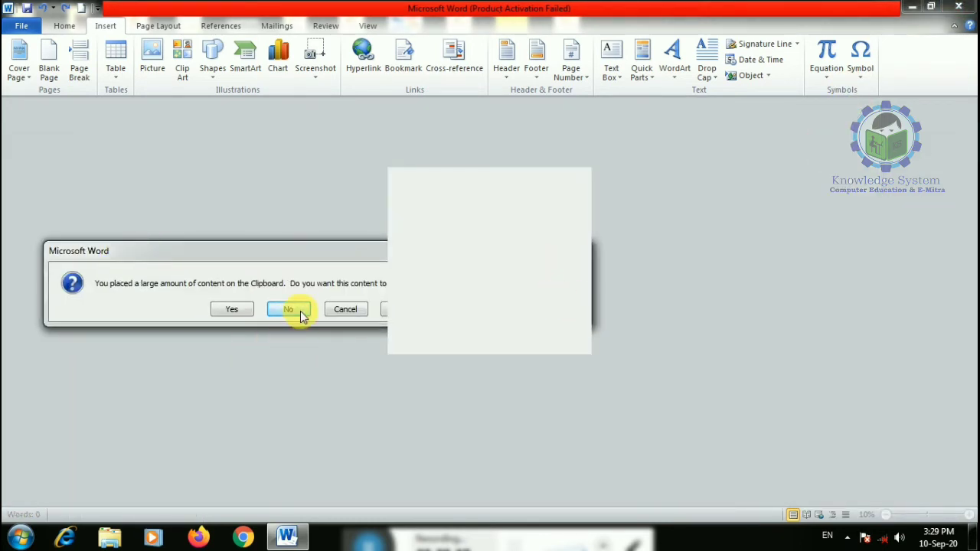
{"action": "left_click", "coordinate": [302, 314]}
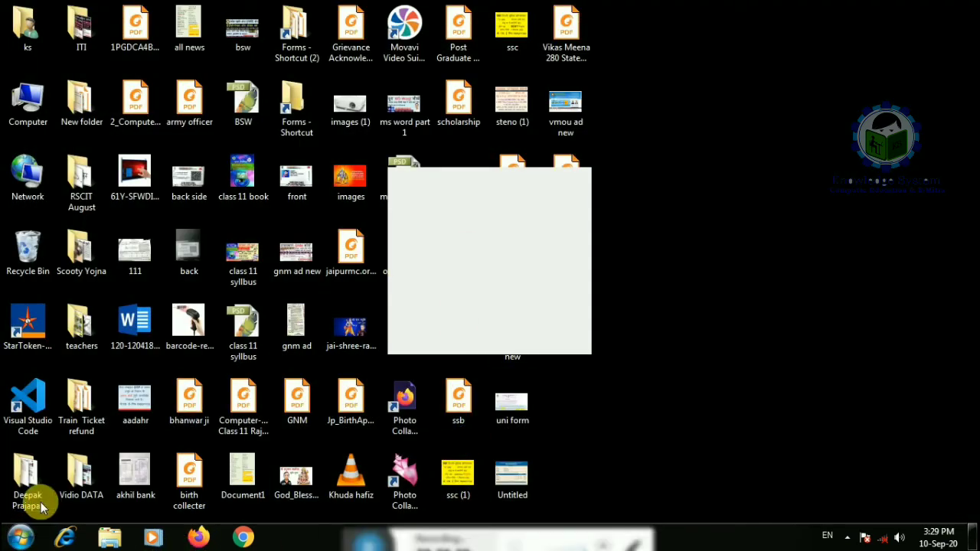
- Relaunch Word from the Run box and dismiss the activation notice
{"action": "key", "text": "super+r"}
{"action": "key", "text": "Return"}
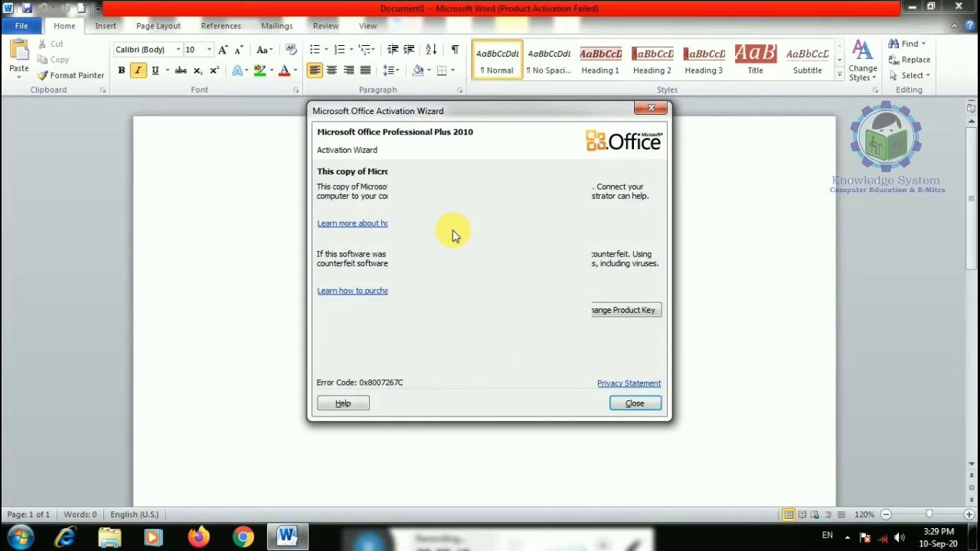
{"action": "left_click", "coordinate": [620, 396]}
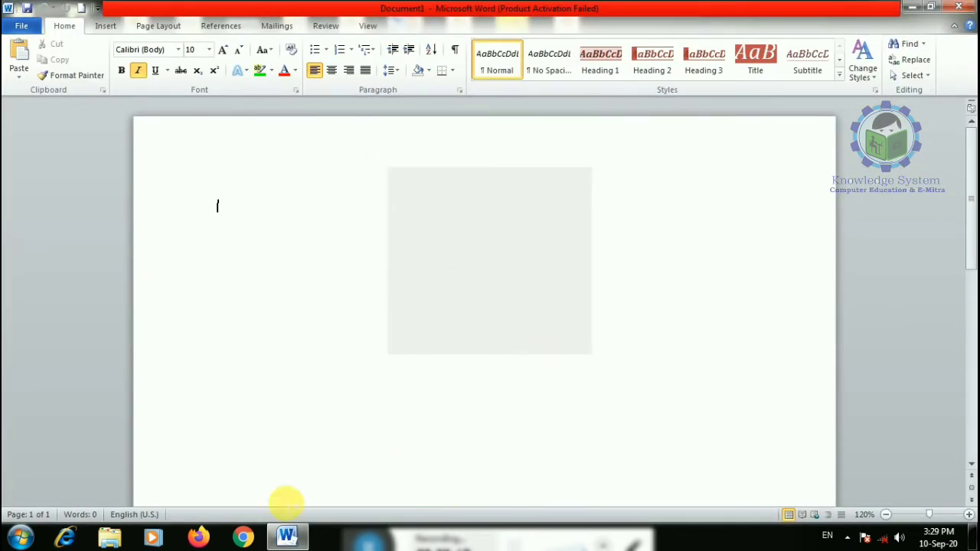
- Open the Insert tab's Screenshot window list, then drag across the lower page
{"action": "left_click", "coordinate": [105, 26]}
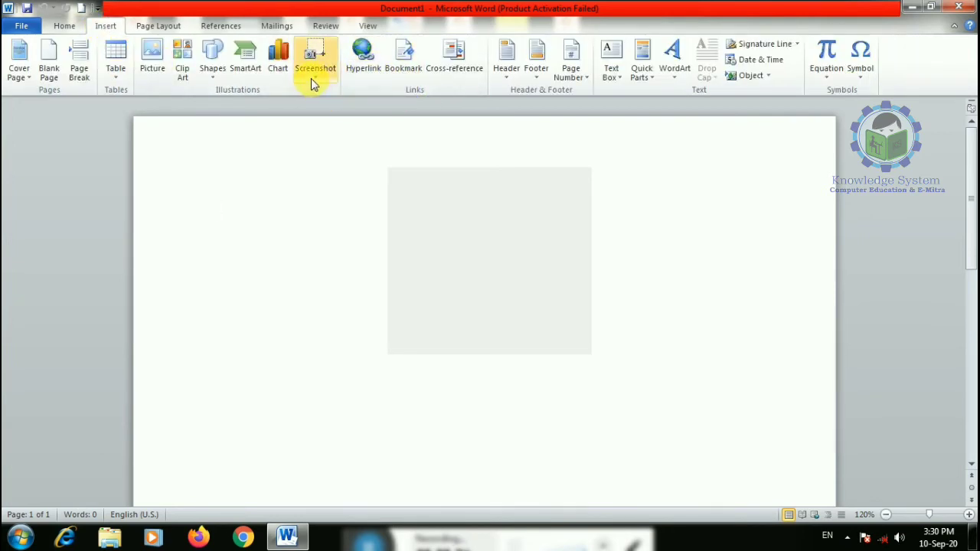
{"action": "left_click", "coordinate": [312, 77]}
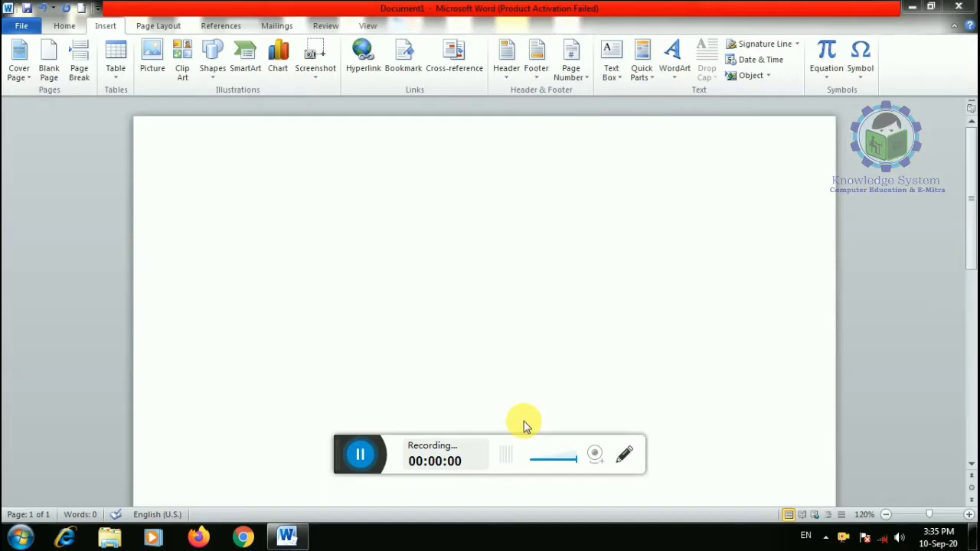
{"action": "left_click_drag", "start_coordinate": [343, 456], "coordinate": [398, 540]}
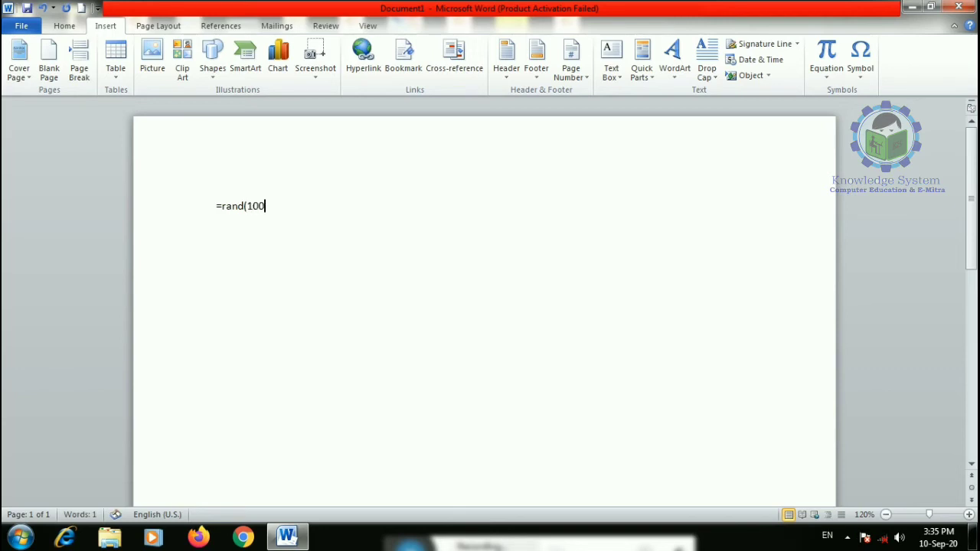
- Generate the random filler paragraphs and select the word 'galleries'
{"action": "key", "text": "Return"}
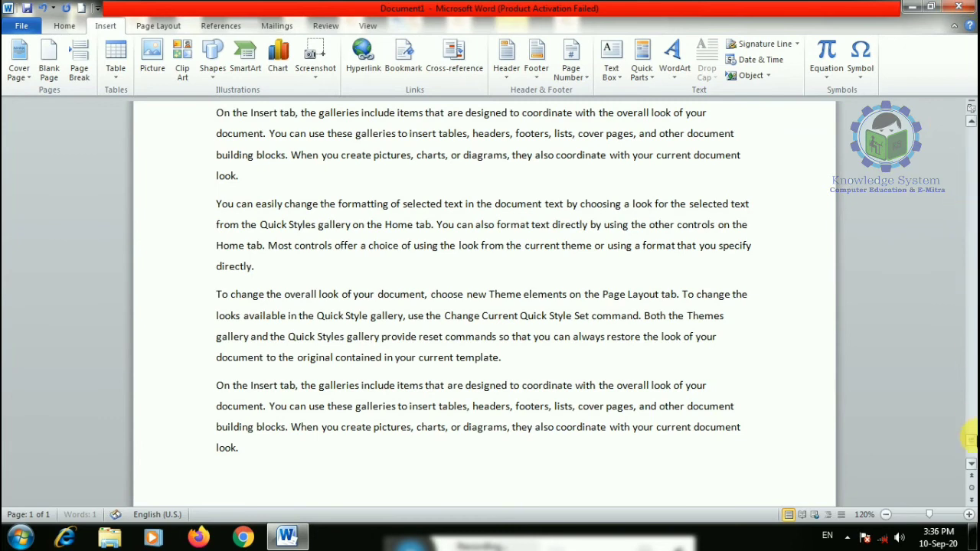
{"action": "scroll", "coordinate": [971, 438], "scroll_direction": "up", "scroll_amount": 5}
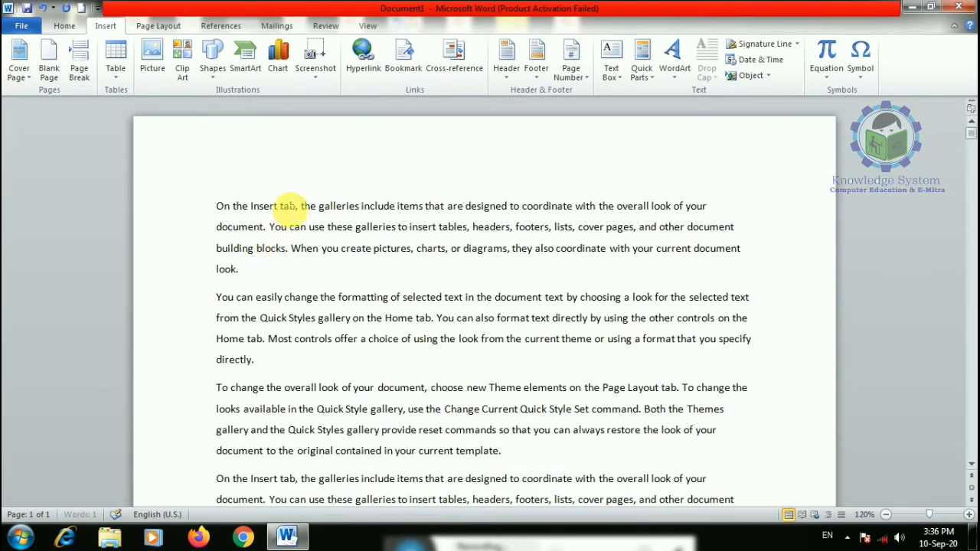
{"action": "left_click_drag", "start_coordinate": [319, 205], "coordinate": [360, 205]}
- Hyperlink 'galleries' to the PDF file in My Documents and follow the link
{"action": "left_click", "coordinate": [363, 62]}
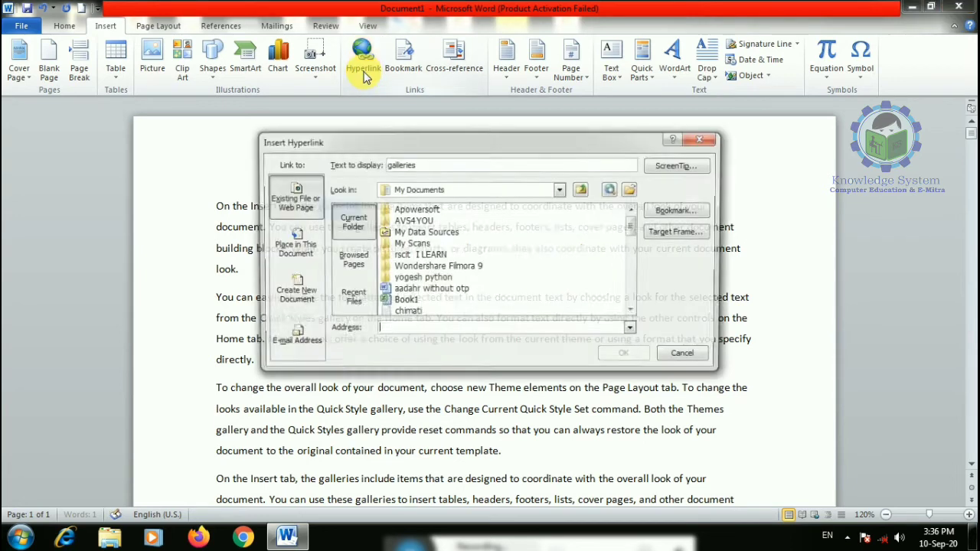
{"action": "left_click_drag", "start_coordinate": [634, 231], "coordinate": [632, 277]}
{"action": "left_click", "coordinate": [449, 301]}
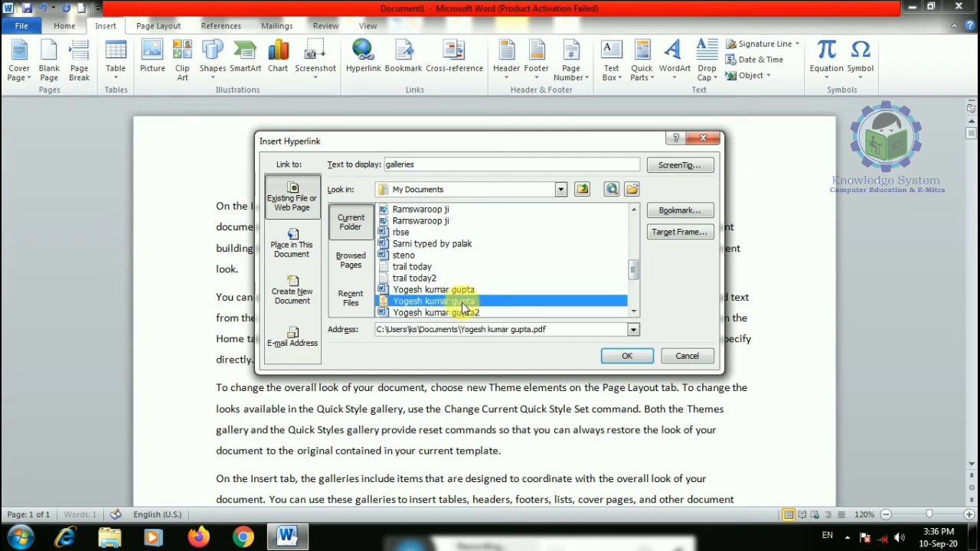
{"action": "left_click", "coordinate": [627, 358]}
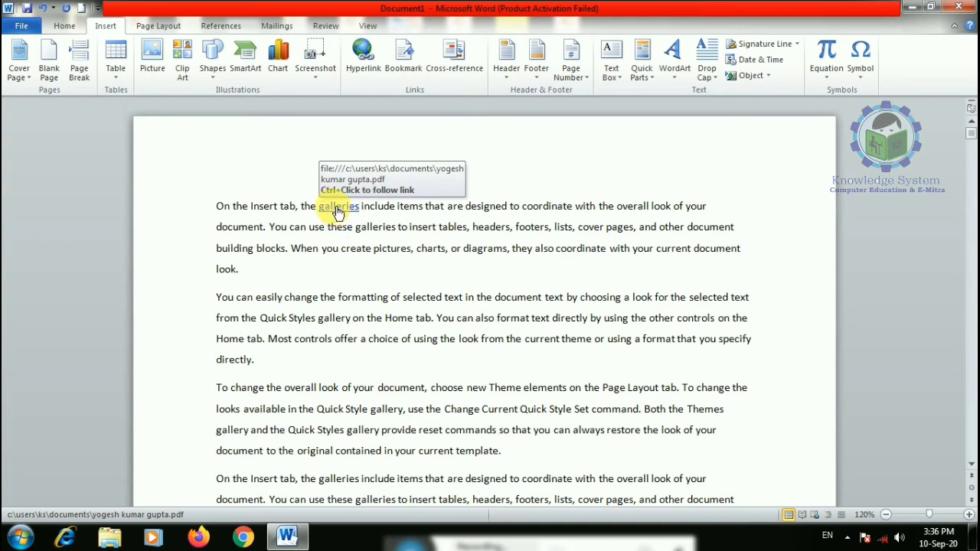
{"action": "left_click", "coordinate": [342, 212], "text": "ctrl"}
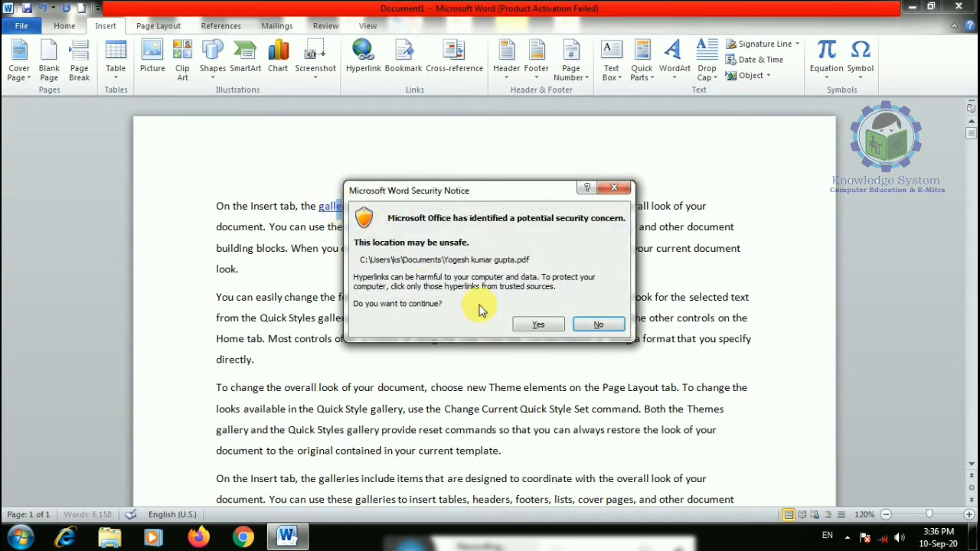
- Allow the linked PDF past the security notice, scroll through it in Foxit Reader, then close it
{"action": "left_click", "coordinate": [519, 323]}
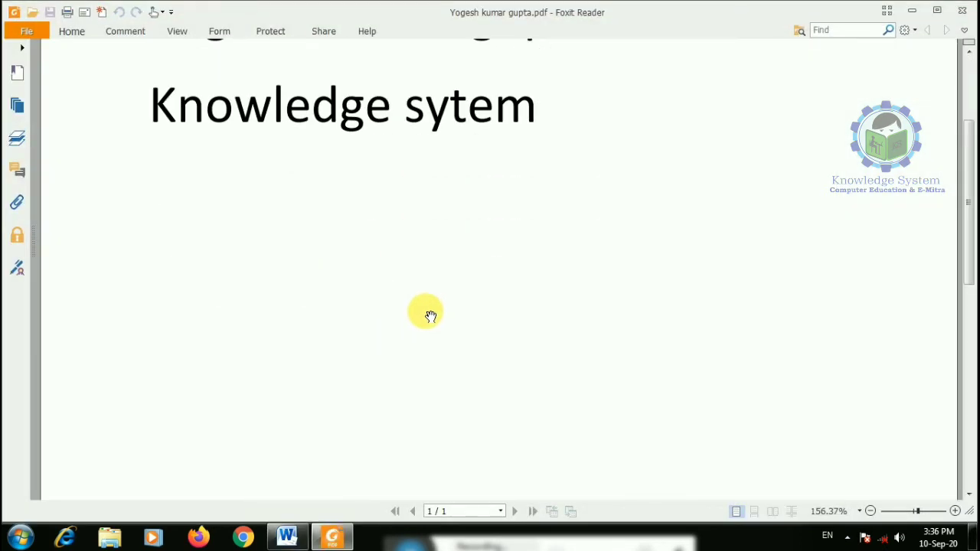
{"action": "scroll", "coordinate": [431, 298], "scroll_direction": "down", "scroll_amount": 5}
{"action": "scroll", "coordinate": [431, 299], "scroll_direction": "up", "scroll_amount": 5}
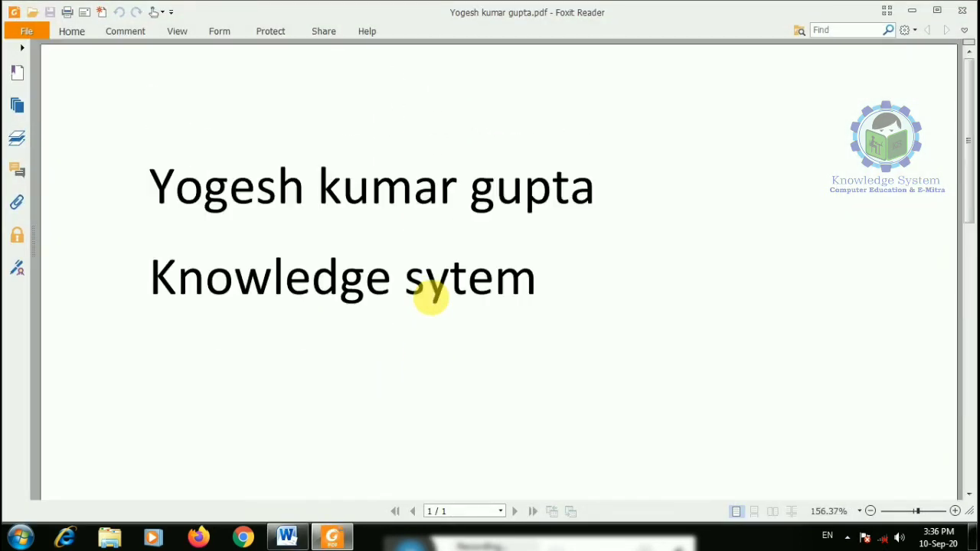
{"action": "left_click", "coordinate": [963, 10]}
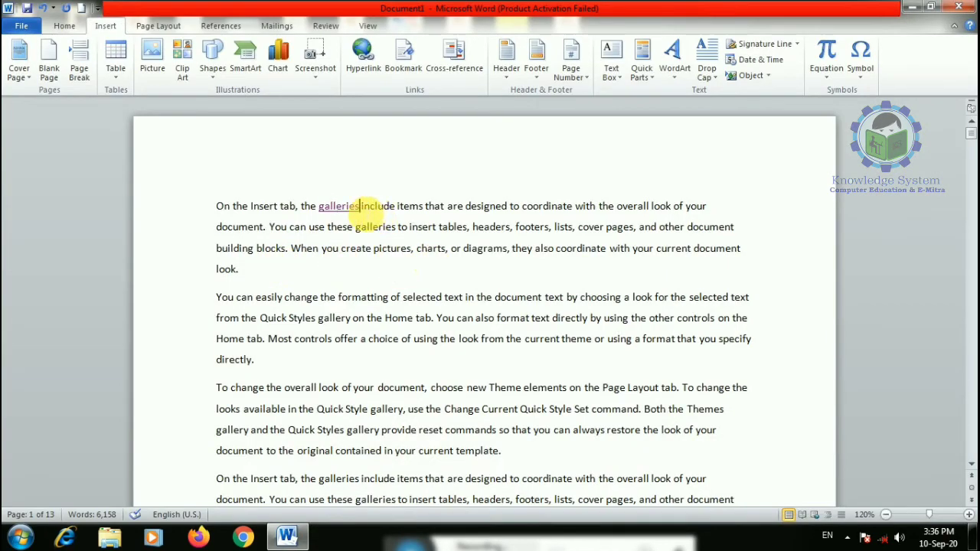
- Remove the hyperlink from the word 'galleries'
{"action": "double_click", "coordinate": [337, 206]}
{"action": "left_click", "coordinate": [363, 57]}
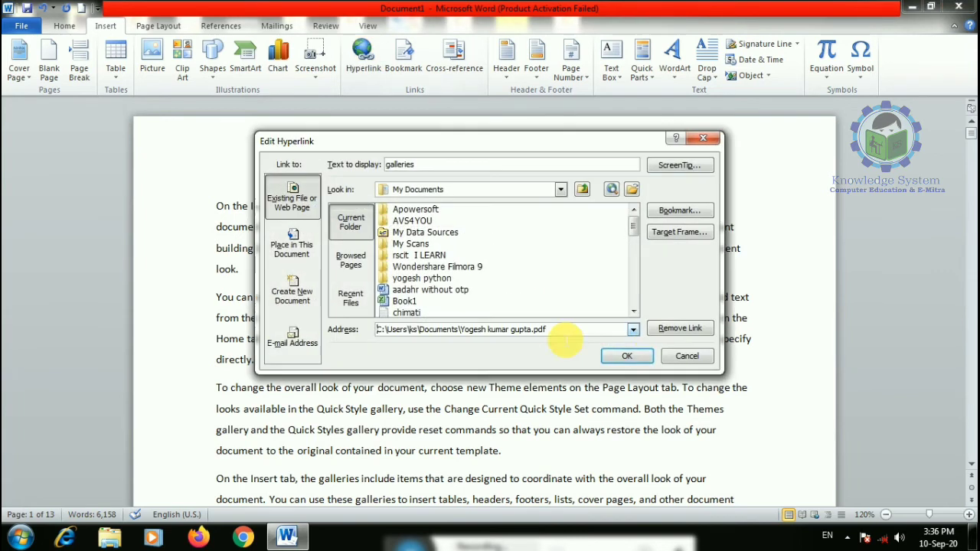
{"action": "left_click", "coordinate": [663, 331]}
- Link 'formatting of selected text' to the Hindi admission 2020 .docx file
{"action": "scroll", "coordinate": [325, 349], "scroll_direction": "down", "scroll_amount": 2}
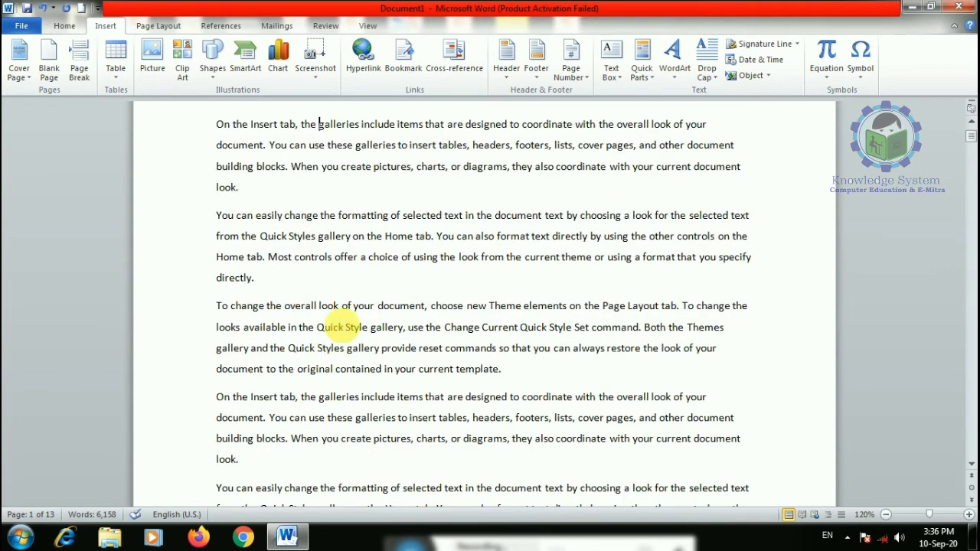
{"action": "left_click_drag", "start_coordinate": [340, 215], "coordinate": [422, 224]}
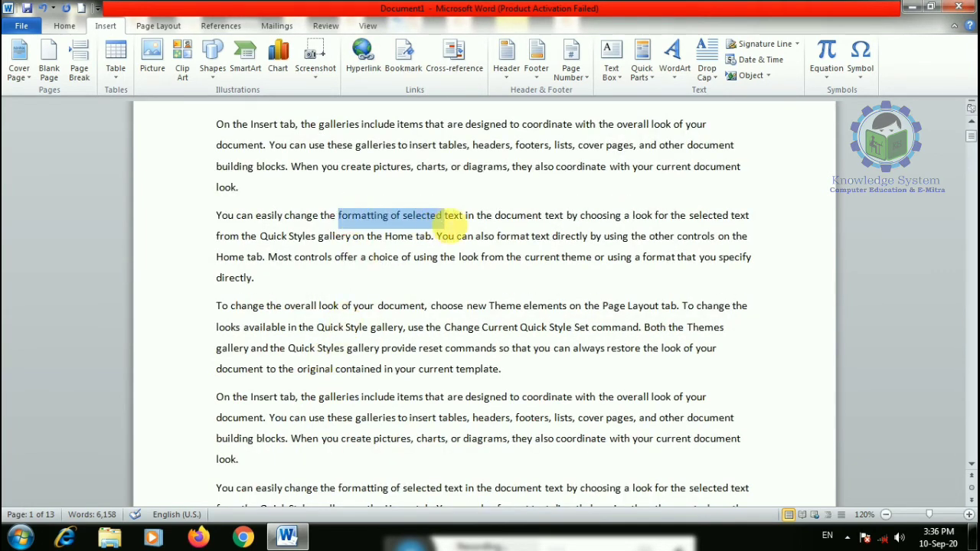
{"action": "left_click", "coordinate": [363, 57]}
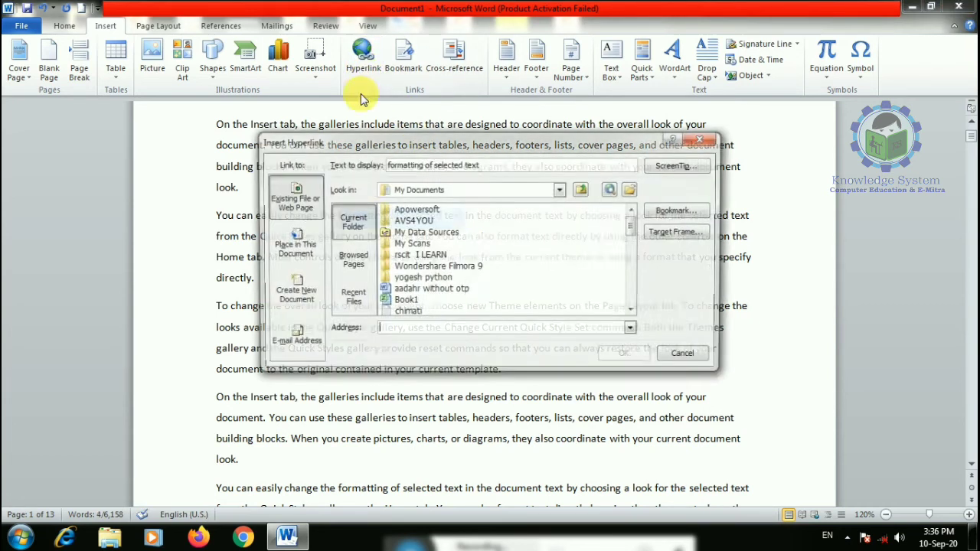
{"action": "left_click_drag", "start_coordinate": [634, 220], "coordinate": [634, 283]}
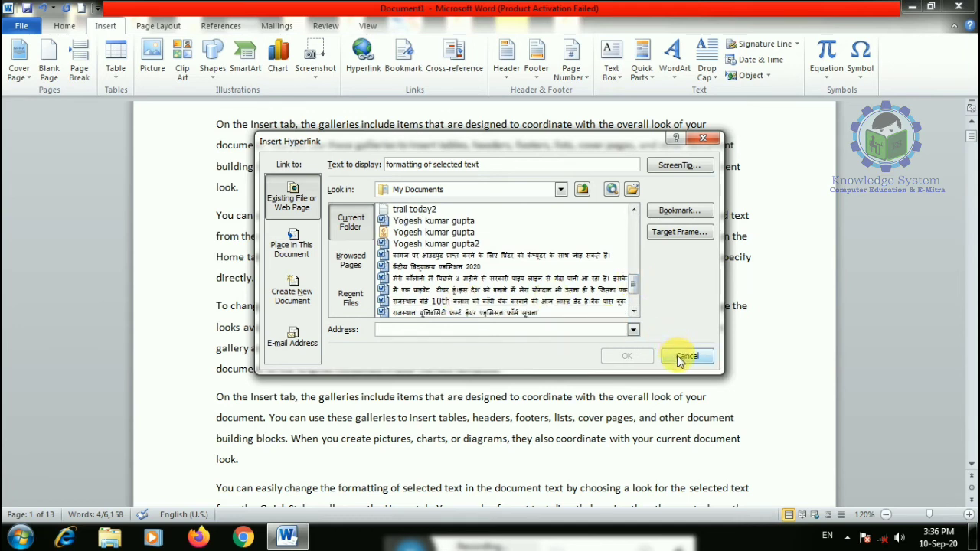
{"action": "left_click", "coordinate": [454, 265]}
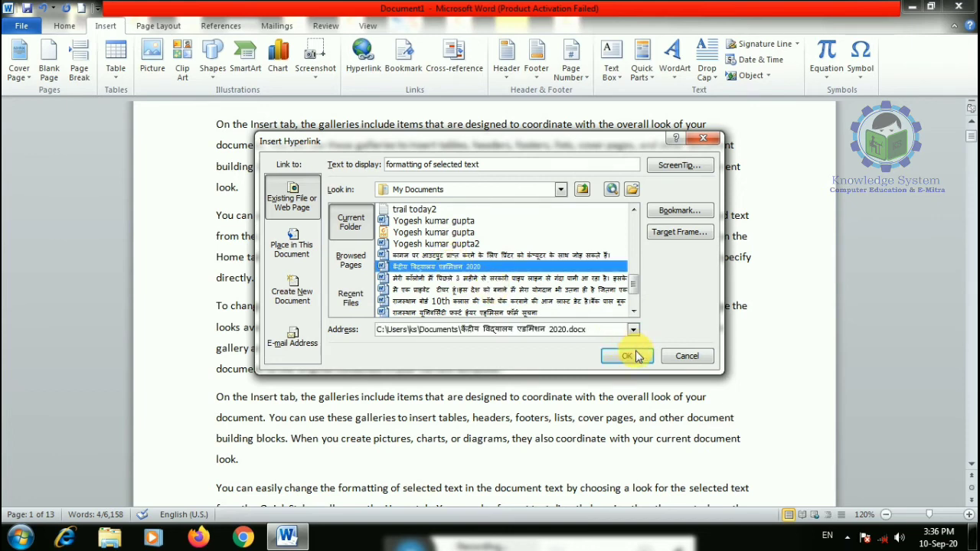
{"action": "left_click", "coordinate": [626, 355]}
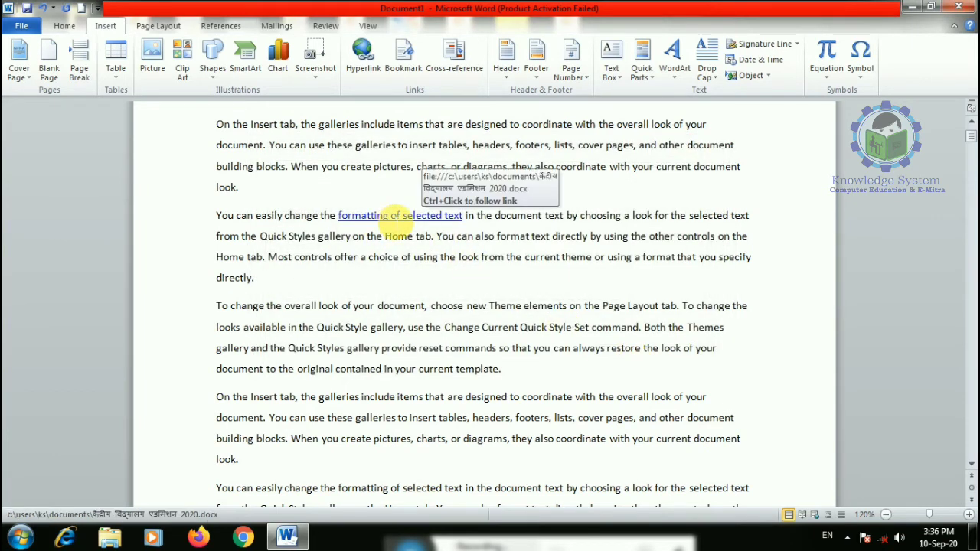
- Follow the new link past the security warning, view the Hindi document, then close it
{"action": "left_click", "coordinate": [402, 222], "text": "ctrl"}
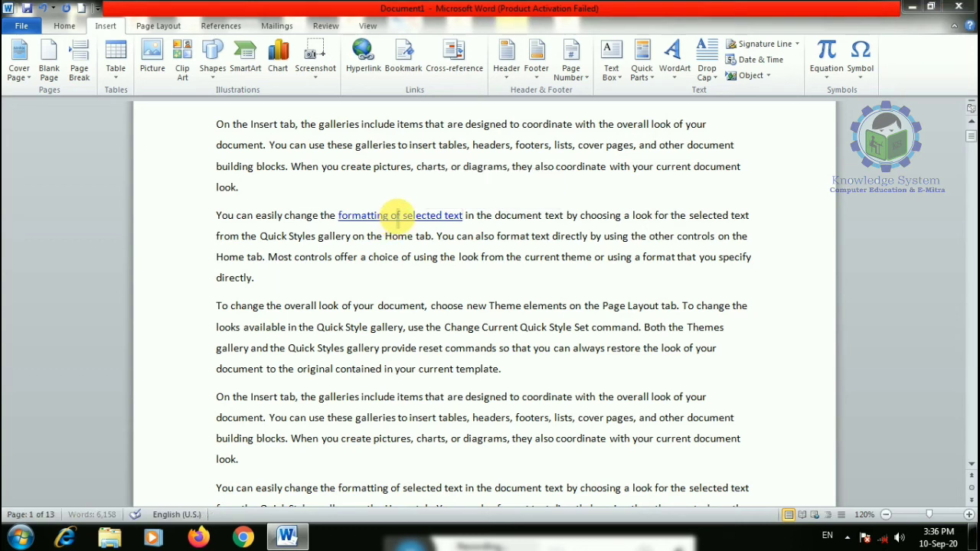
{"action": "left_click", "coordinate": [538, 327]}
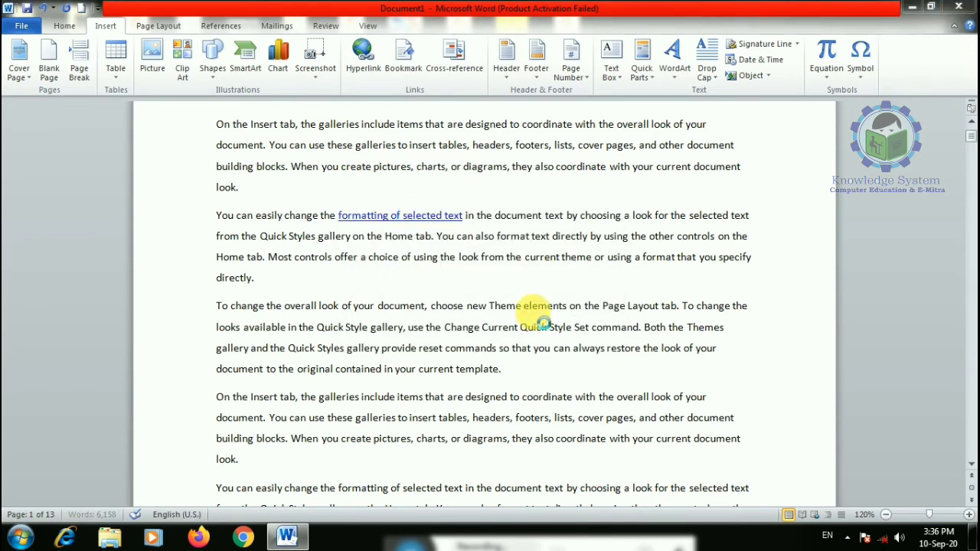
{"action": "scroll", "coordinate": [538, 314], "scroll_direction": "down", "scroll_amount": 15}
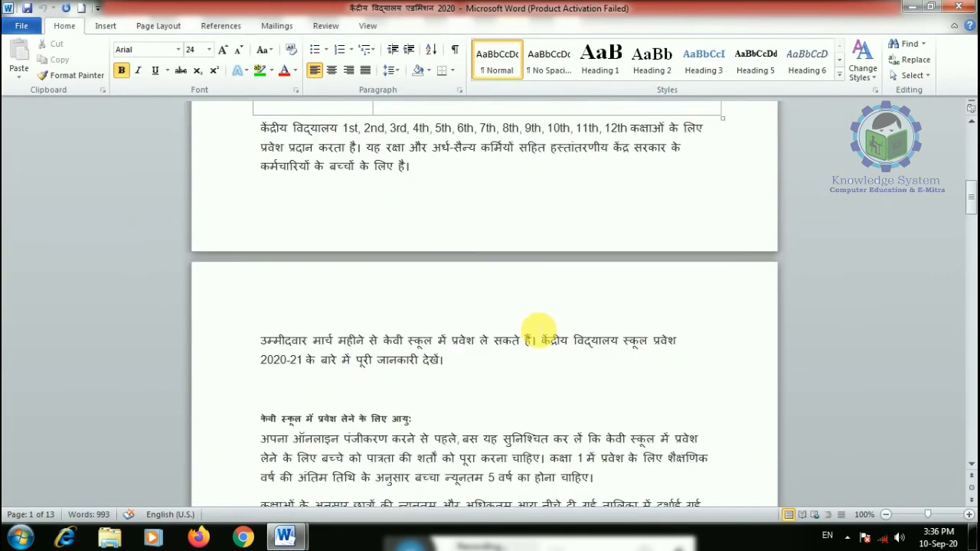
{"action": "scroll", "coordinate": [539, 303], "scroll_direction": "up", "scroll_amount": 15}
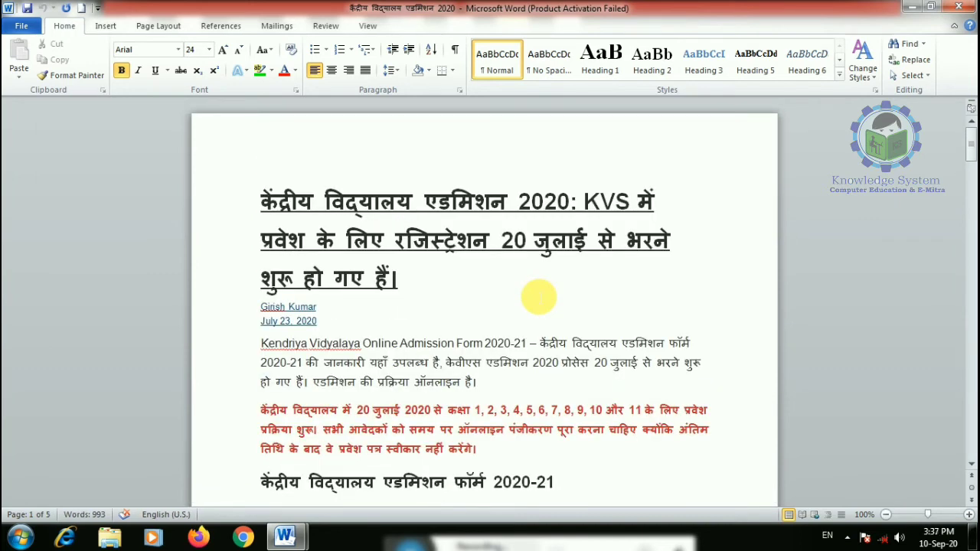
{"action": "left_click", "coordinate": [958, 7]}
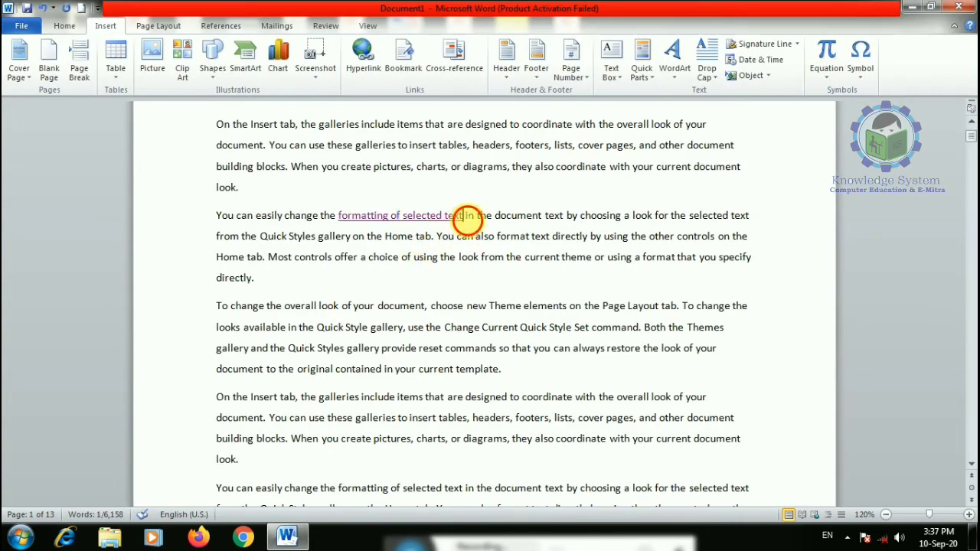
{"action": "left_click_drag", "start_coordinate": [464, 217], "coordinate": [345, 216]}
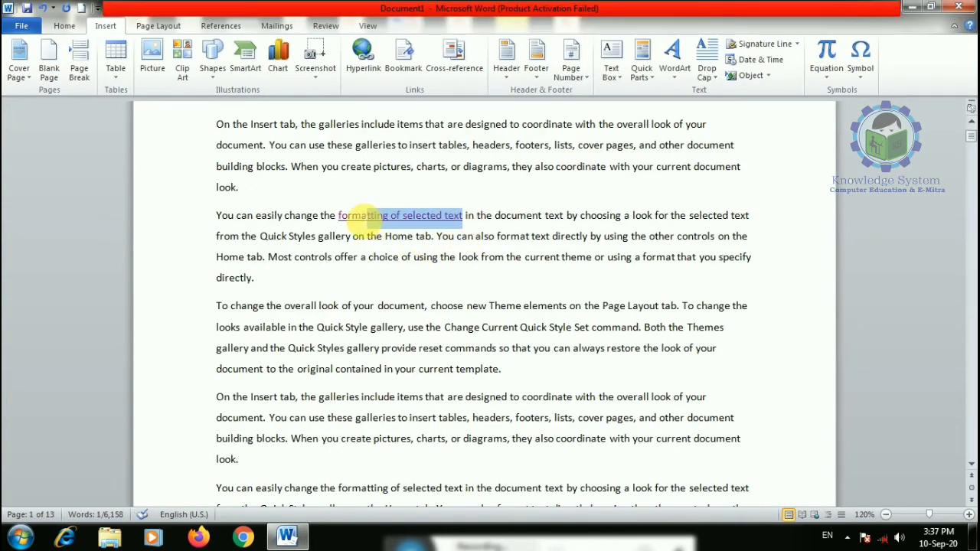
{"action": "left_click", "coordinate": [364, 54]}
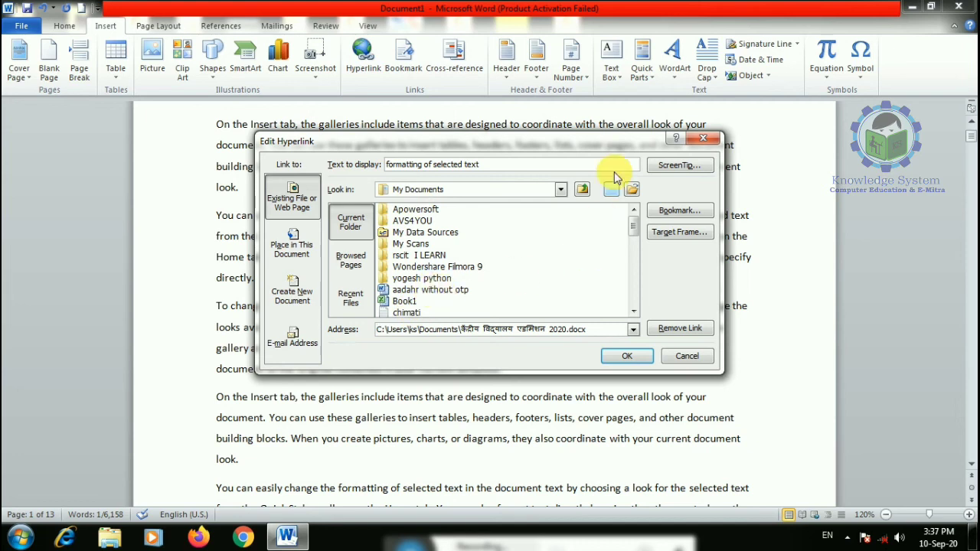
{"action": "left_click_drag", "start_coordinate": [547, 165], "coordinate": [381, 164]}
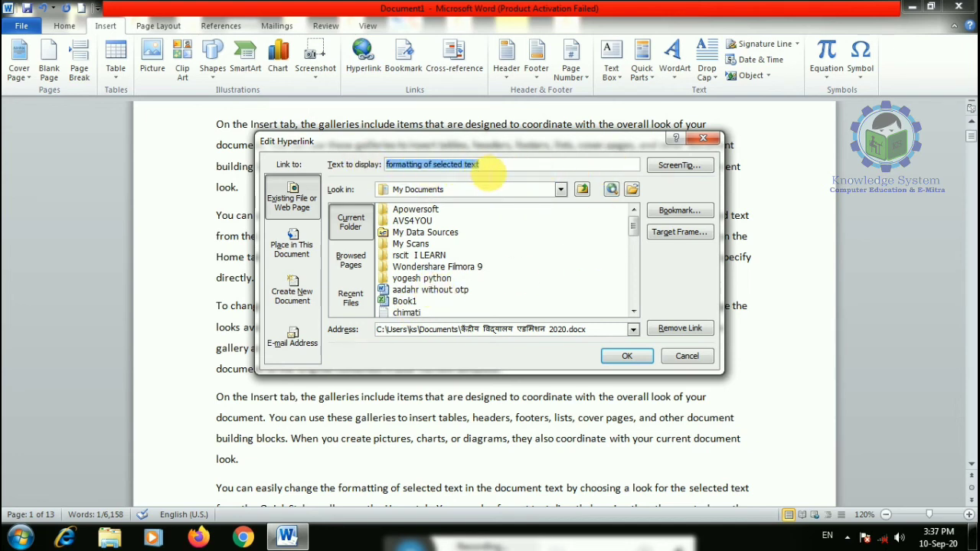
{"action": "left_click_drag", "start_coordinate": [383, 330], "coordinate": [547, 334]}
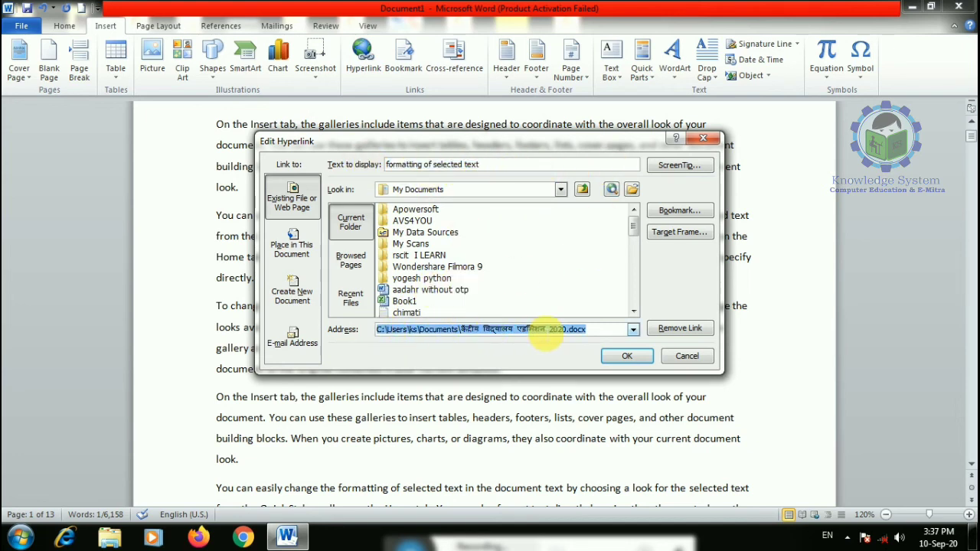
{"action": "type", "text": "www.yahoomail.com"}
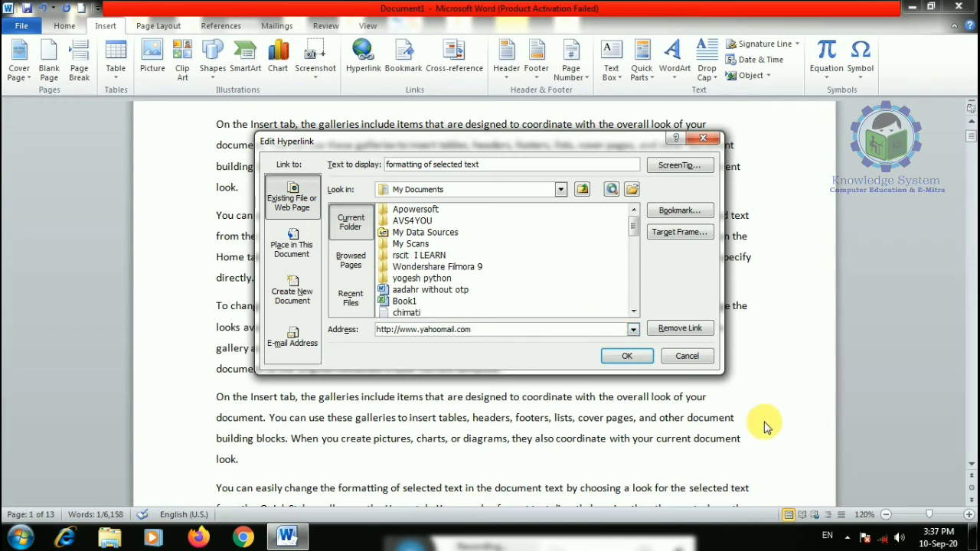
{"action": "left_click", "coordinate": [629, 357]}
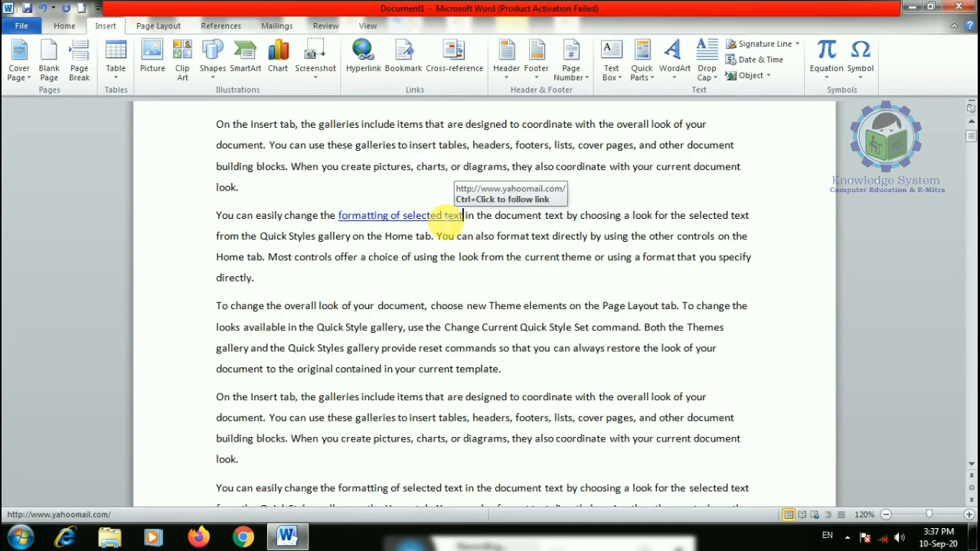
- Test the web link and dismiss the could-not-open error message
{"action": "left_click", "coordinate": [441, 217], "text": "ctrl"}
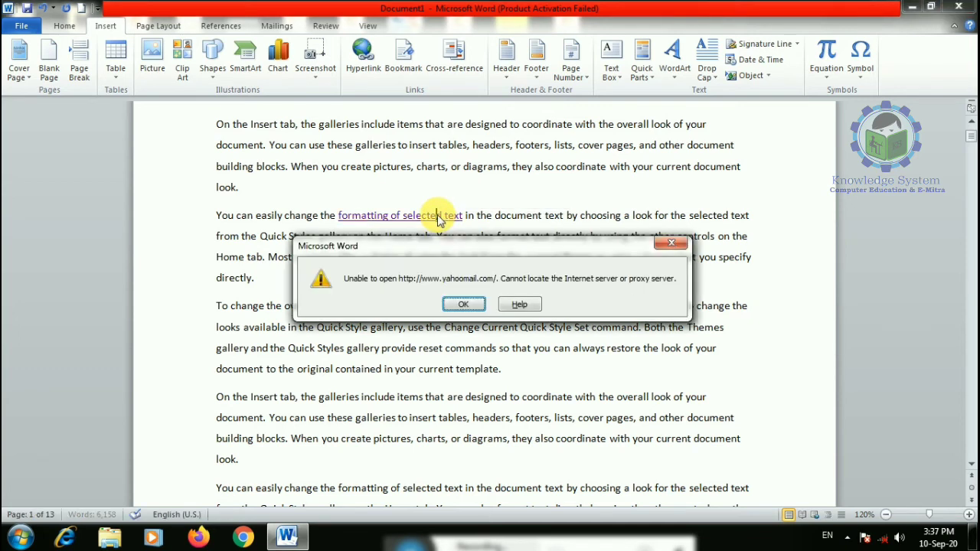
{"action": "left_click", "coordinate": [465, 304]}
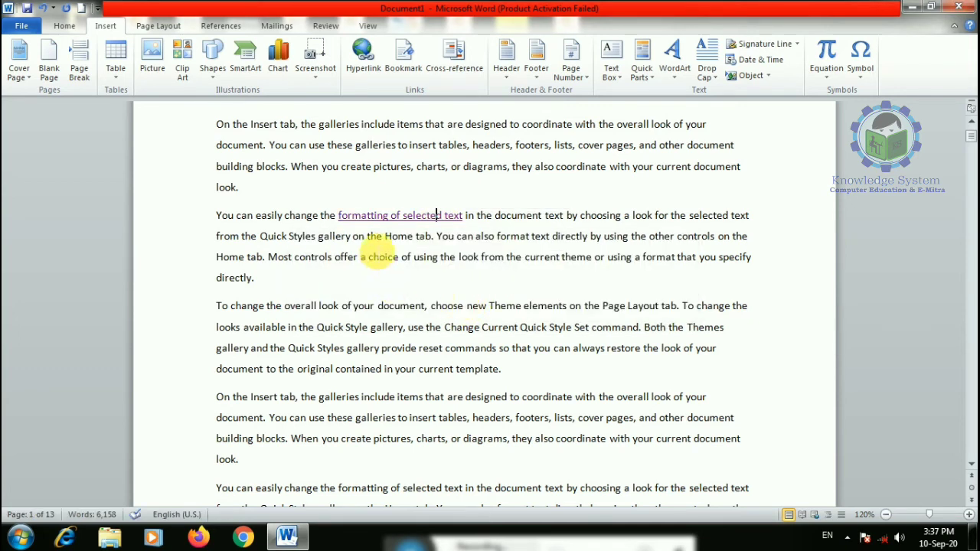
{"action": "left_click", "coordinate": [461, 275]}
{"action": "scroll", "coordinate": [414, 188], "scroll_direction": "up", "scroll_amount": 2}
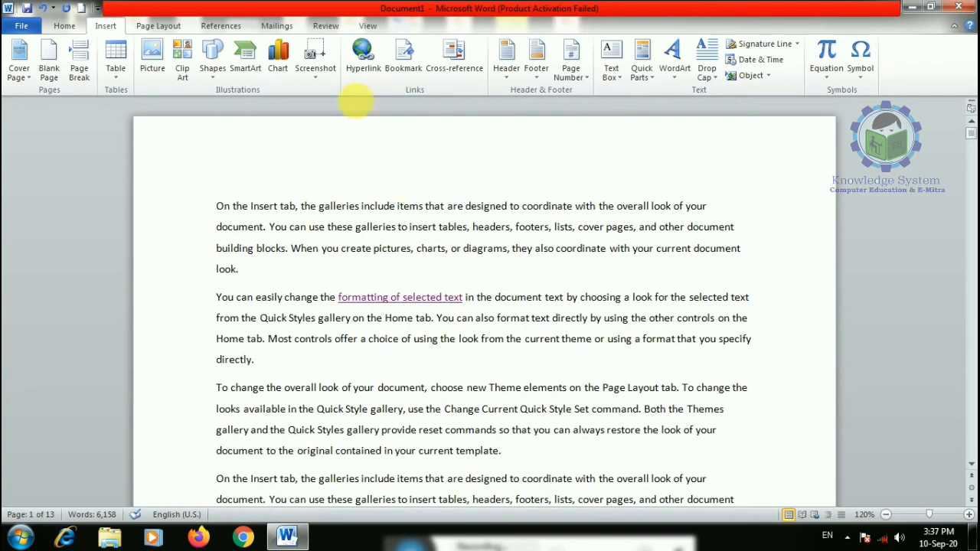
- Hide the white space between pages and place the cursor after 'directly.' in paragraph two
{"action": "left_click", "coordinate": [363, 58]}
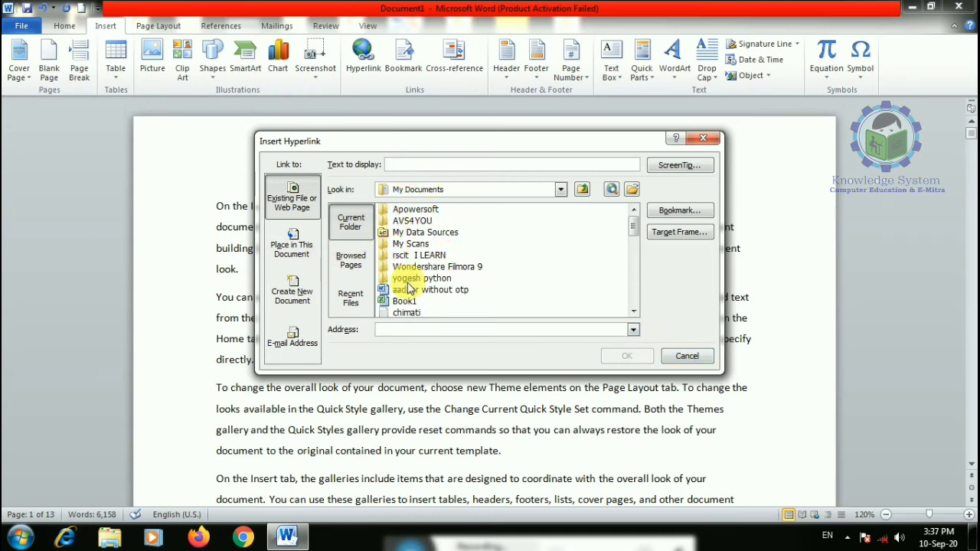
{"action": "left_click_drag", "start_coordinate": [634, 222], "coordinate": [632, 285]}
{"action": "left_click", "coordinate": [684, 355]}
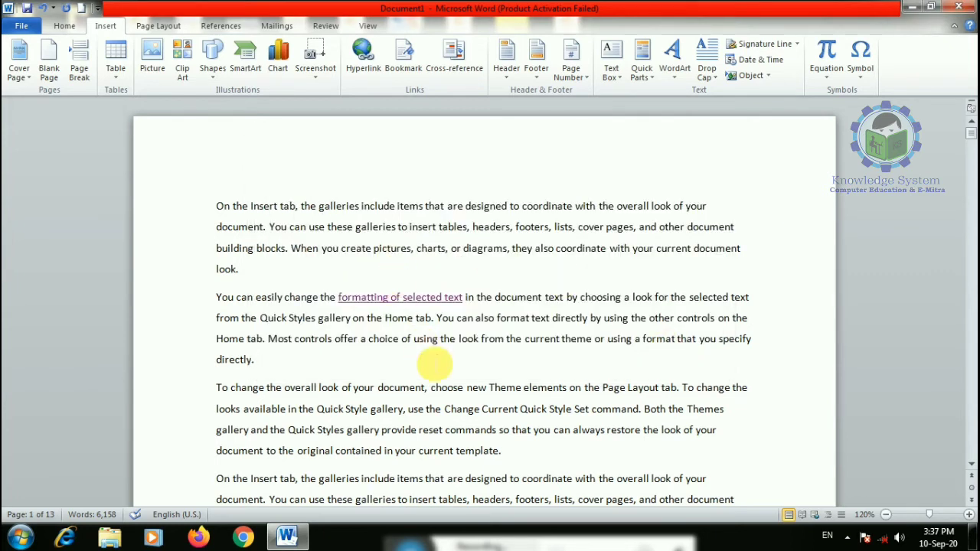
{"action": "double_click", "coordinate": [414, 107]}
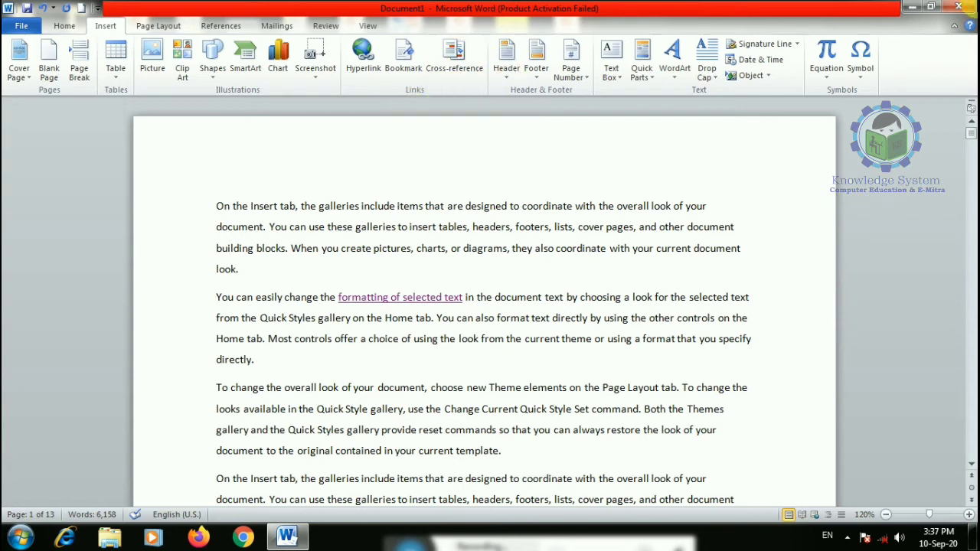
{"action": "left_click", "coordinate": [255, 283]}
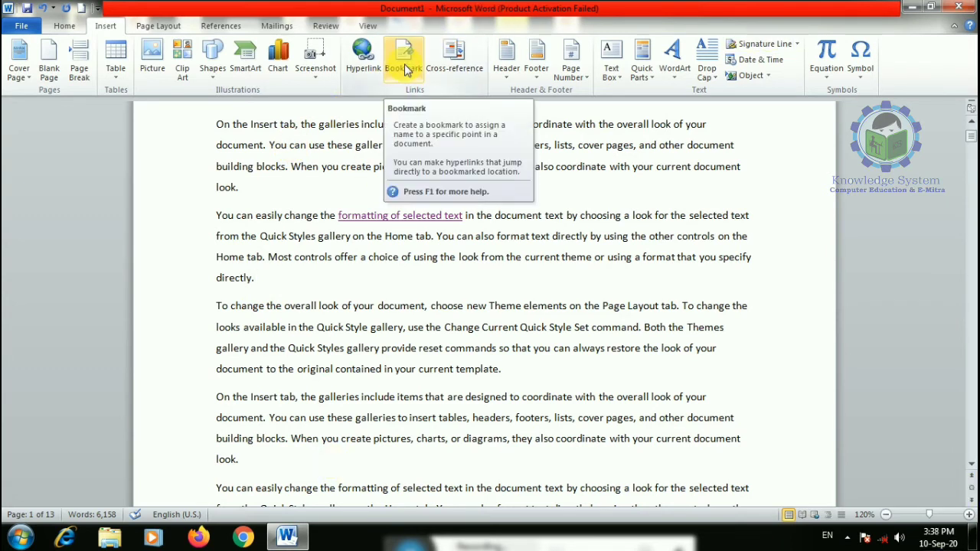
- Add a bookmark named sun at the end of paragraph two
{"action": "scroll", "coordinate": [259, 201], "scroll_direction": "up", "scroll_amount": 1}
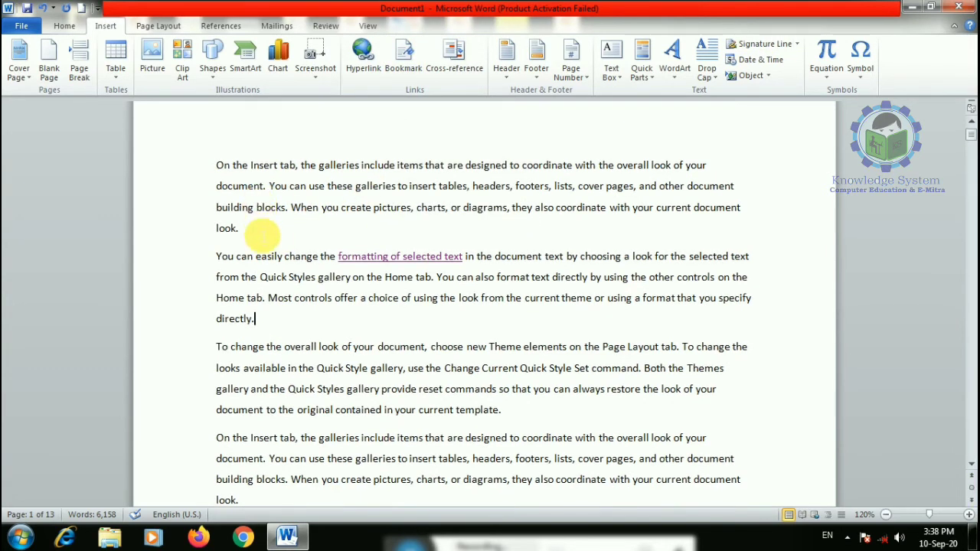
{"action": "left_click", "coordinate": [403, 56]}
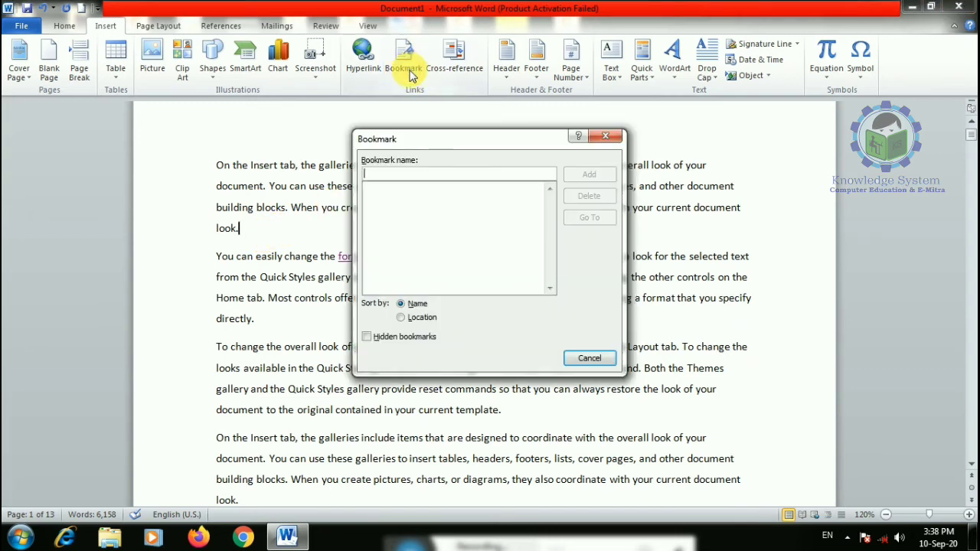
{"action": "type", "text": "sun"}
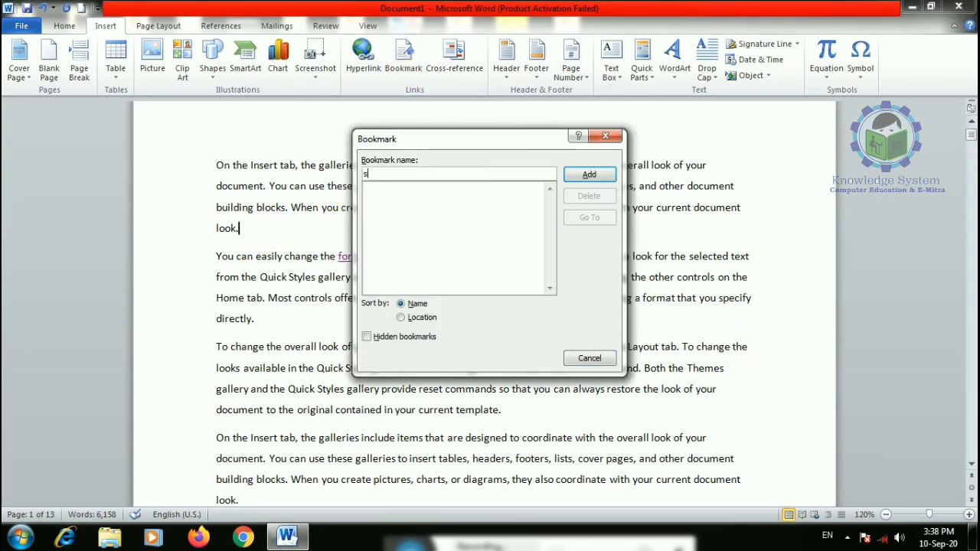
{"action": "left_click", "coordinate": [588, 174]}
- Bookmark the word 'directly.' on page 2 as monday
{"action": "scroll", "coordinate": [298, 272], "scroll_direction": "down", "scroll_amount": 10}
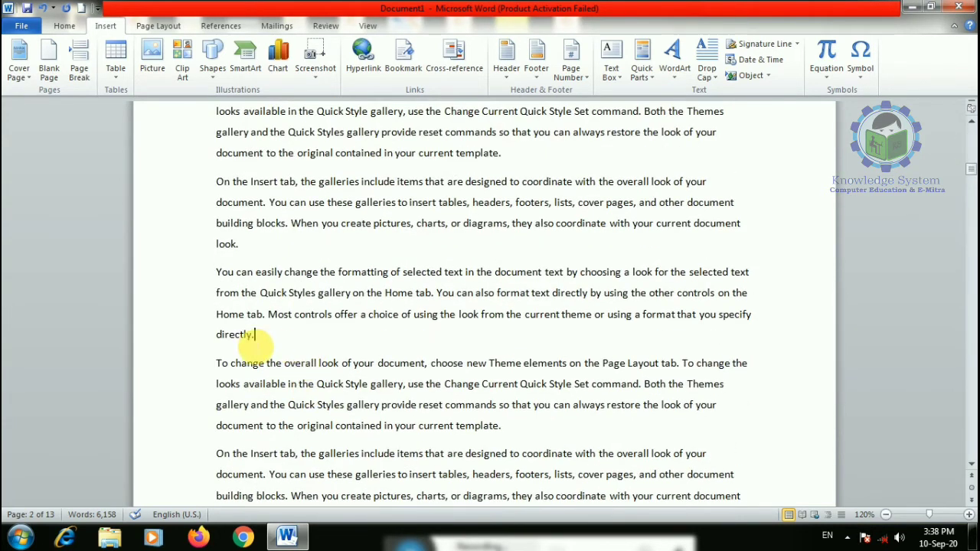
{"action": "left_click_drag", "start_coordinate": [263, 337], "coordinate": [217, 335]}
{"action": "left_click", "coordinate": [402, 58]}
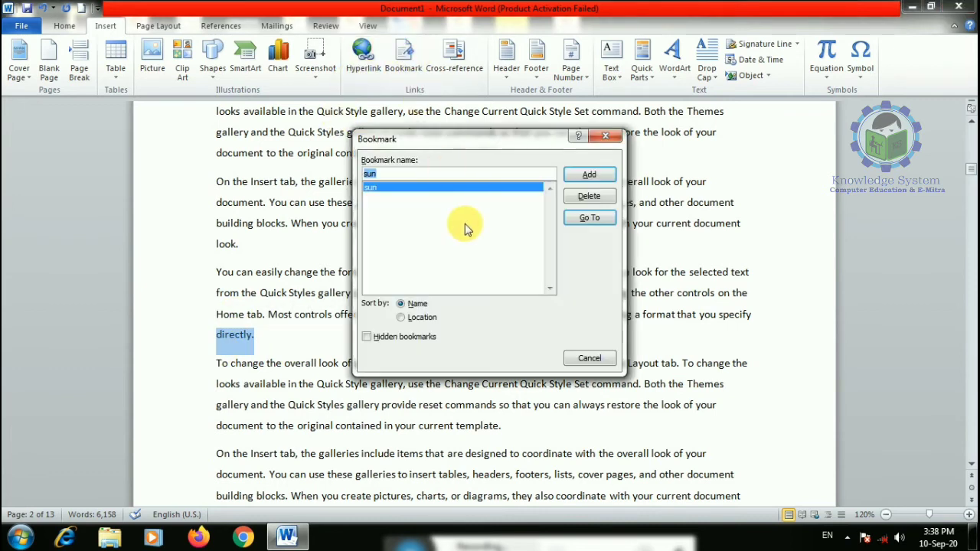
{"action": "type", "text": "monday"}
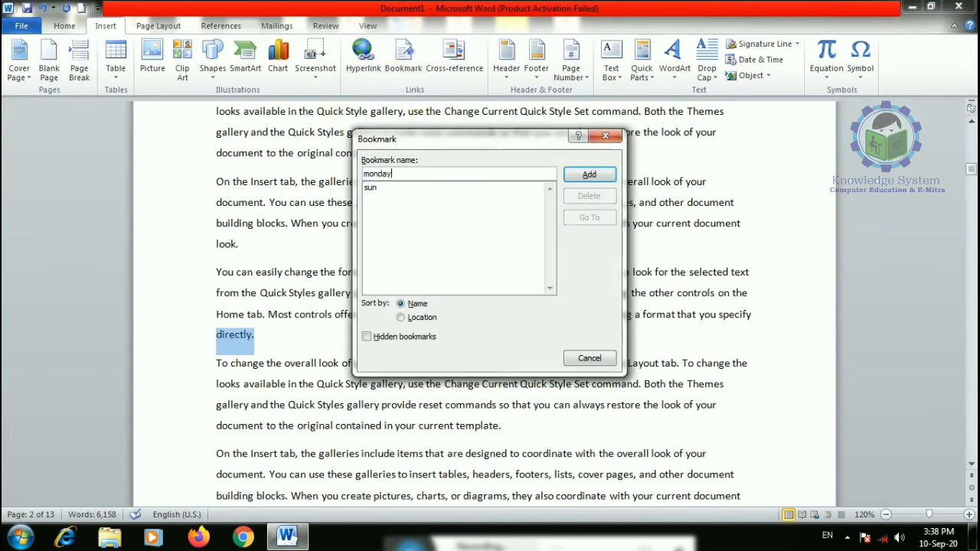
{"action": "left_click", "coordinate": [587, 175]}
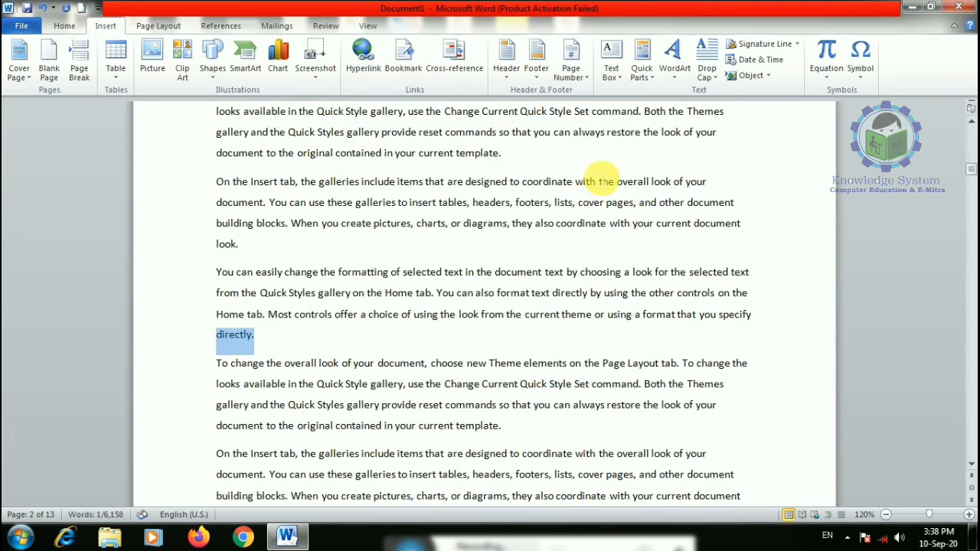
- Bookmark the word 'look.' further down as tues
{"action": "scroll", "coordinate": [605, 176], "scroll_direction": "down", "scroll_amount": 2}
{"action": "scroll", "coordinate": [599, 182], "scroll_direction": "down", "scroll_amount": 2}
{"action": "left_click_drag", "start_coordinate": [241, 310], "coordinate": [216, 314]}
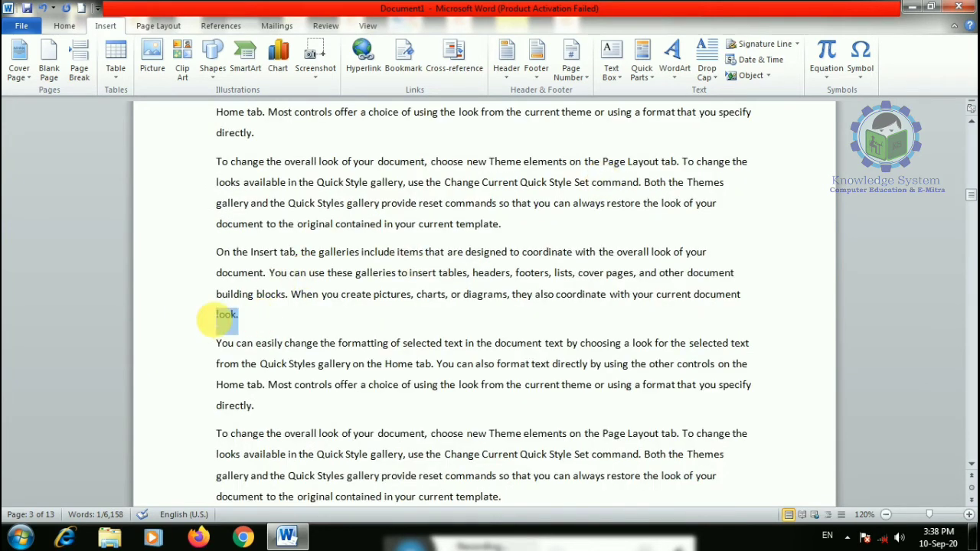
{"action": "left_click", "coordinate": [403, 54]}
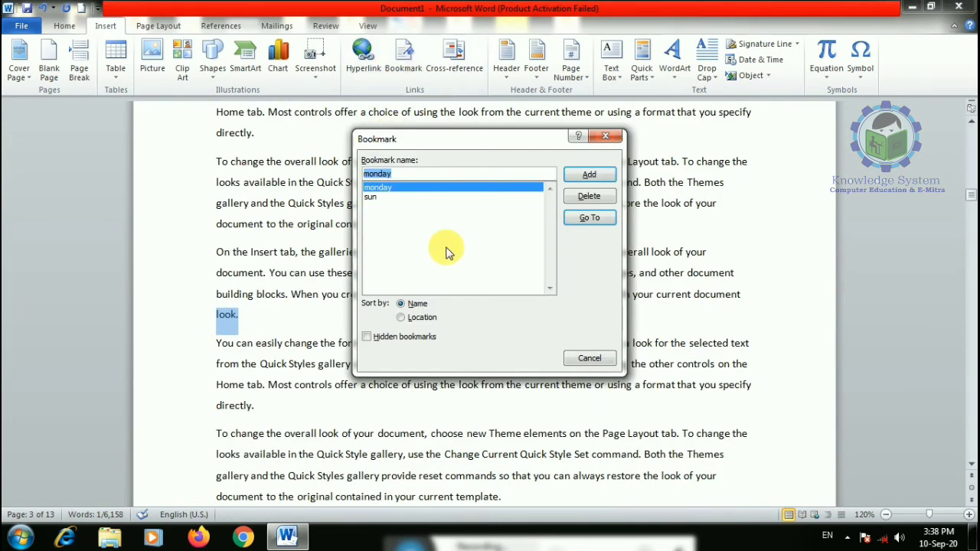
{"action": "type", "text": "tues"}
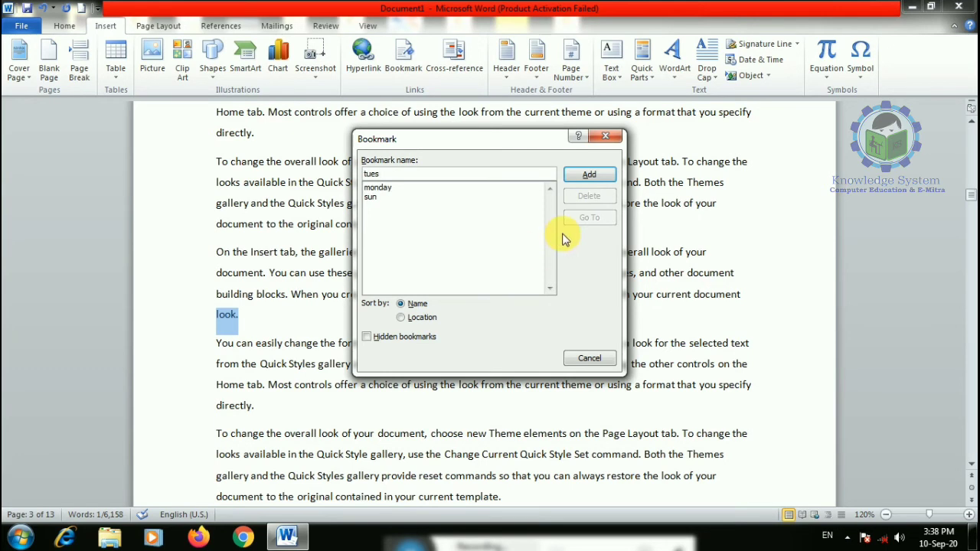
{"action": "left_click", "coordinate": [589, 175]}
- Bookmark the word 'template.' on page 4 as wed
{"action": "scroll", "coordinate": [222, 395], "scroll_direction": "down", "scroll_amount": 12}
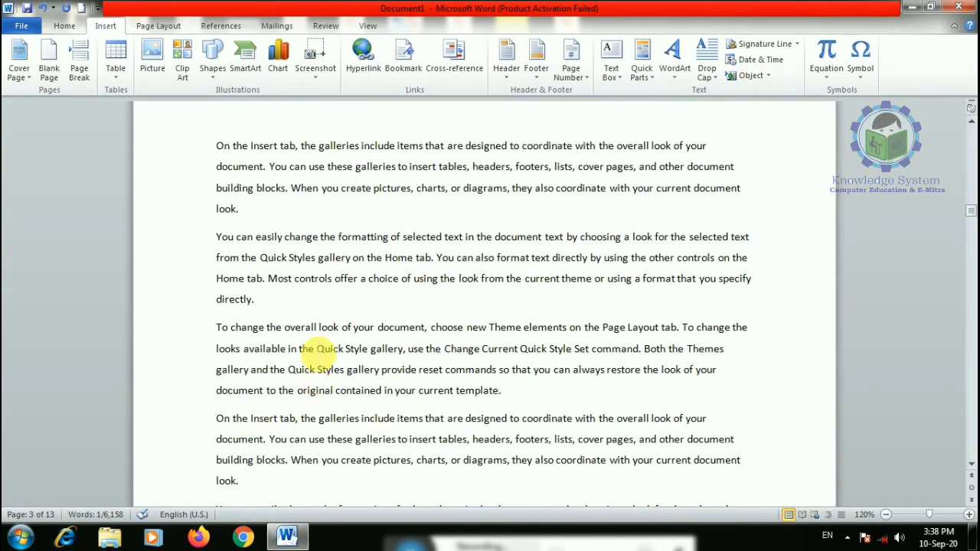
{"action": "left_click", "coordinate": [259, 301]}
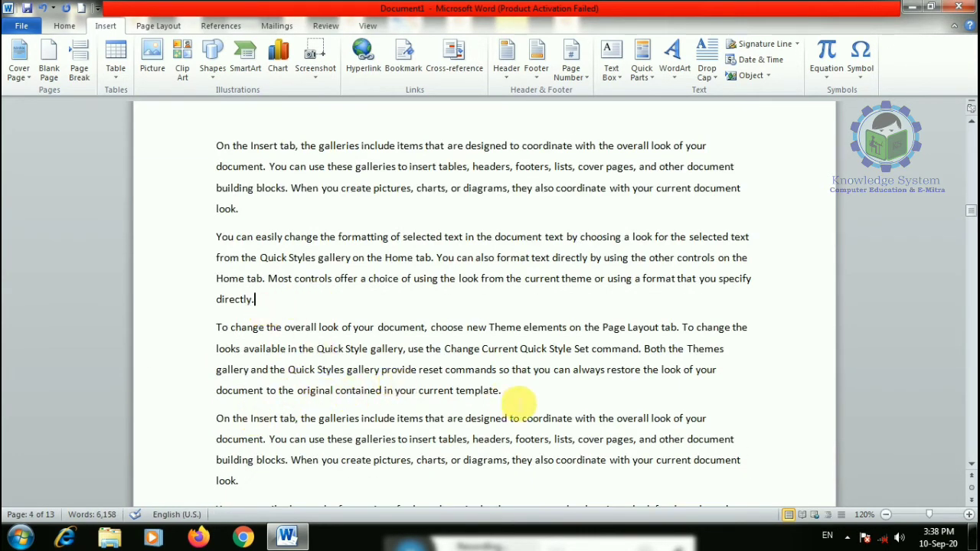
{"action": "left_click_drag", "start_coordinate": [519, 399], "coordinate": [458, 394]}
{"action": "left_click", "coordinate": [403, 57]}
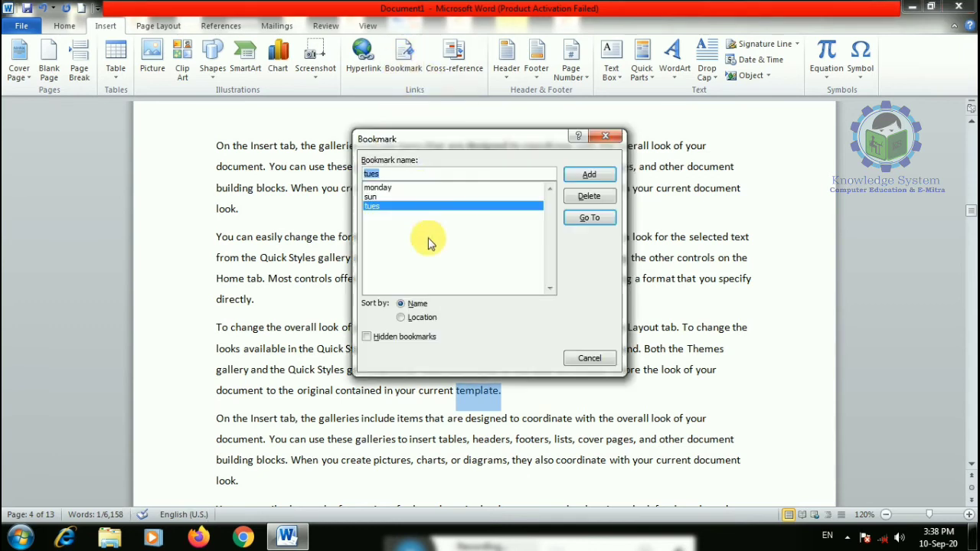
{"action": "type", "text": "wed"}
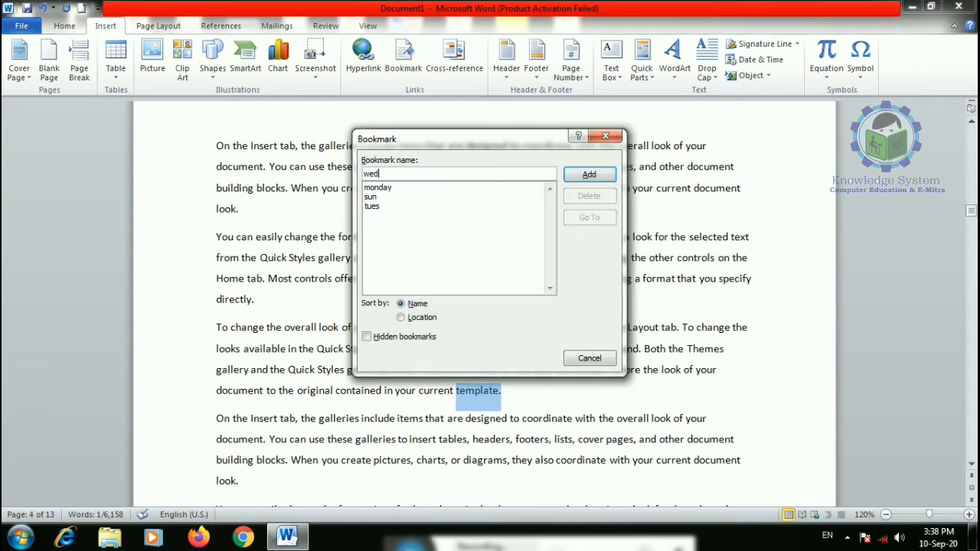
{"action": "left_click", "coordinate": [589, 174]}
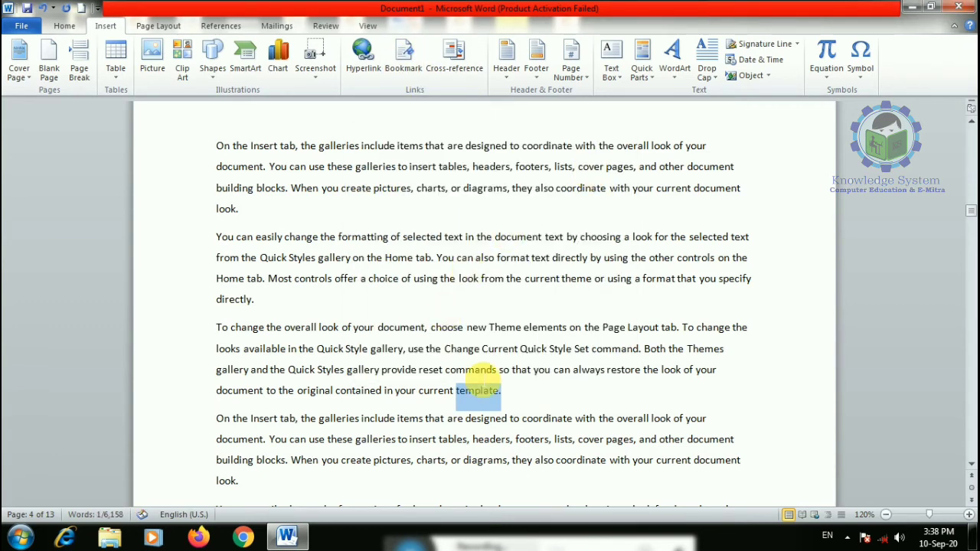
- Clear the selection and scroll back up to page 1
{"action": "left_click", "coordinate": [523, 369]}
{"action": "scroll", "coordinate": [459, 184], "scroll_direction": "down", "scroll_amount": 2}
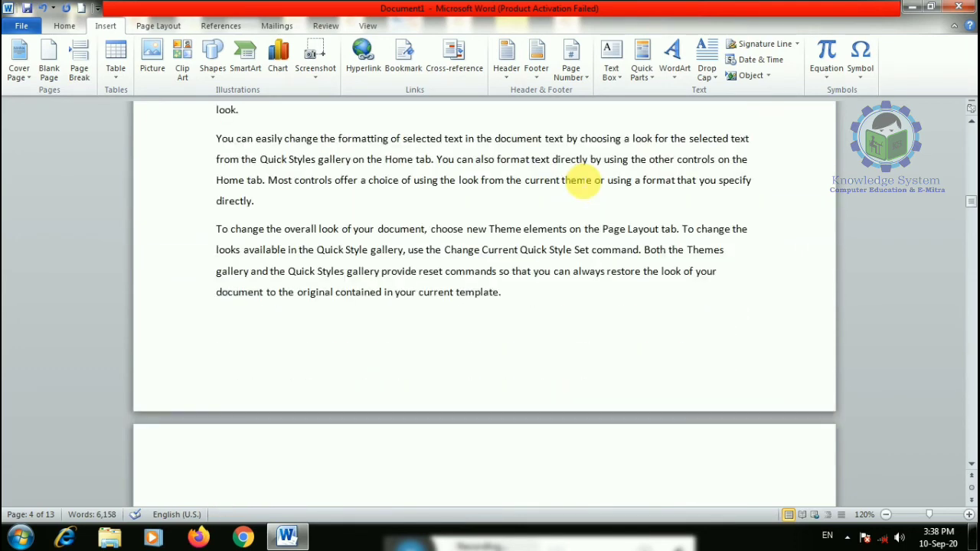
{"action": "scroll", "coordinate": [584, 180], "scroll_direction": "up", "scroll_amount": 1}
{"action": "scroll", "coordinate": [584, 180], "scroll_direction": "up", "scroll_amount": 5}
{"action": "left_click_drag", "start_coordinate": [973, 194], "coordinate": [941, 106]}
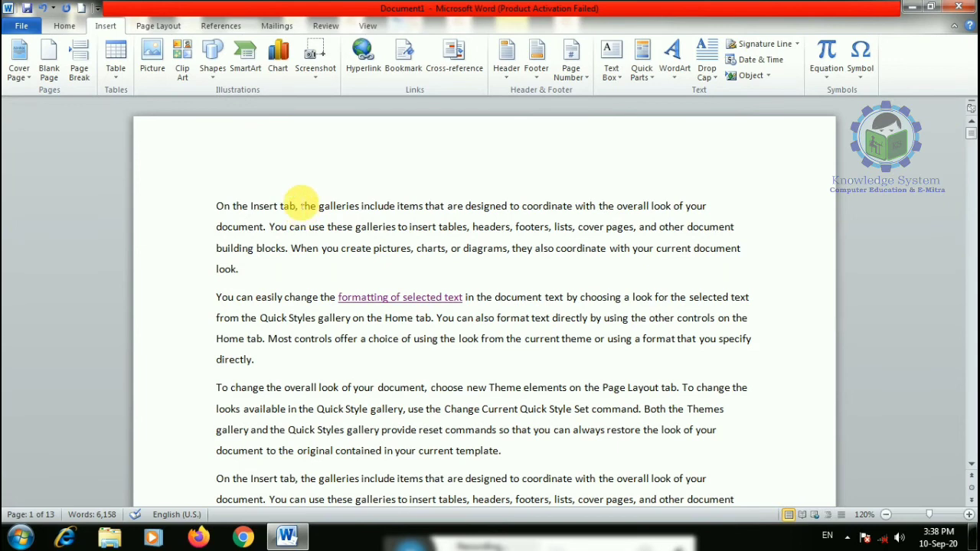
- Jump to the sun bookmark, then to the wed bookmark
{"action": "left_click", "coordinate": [407, 68]}
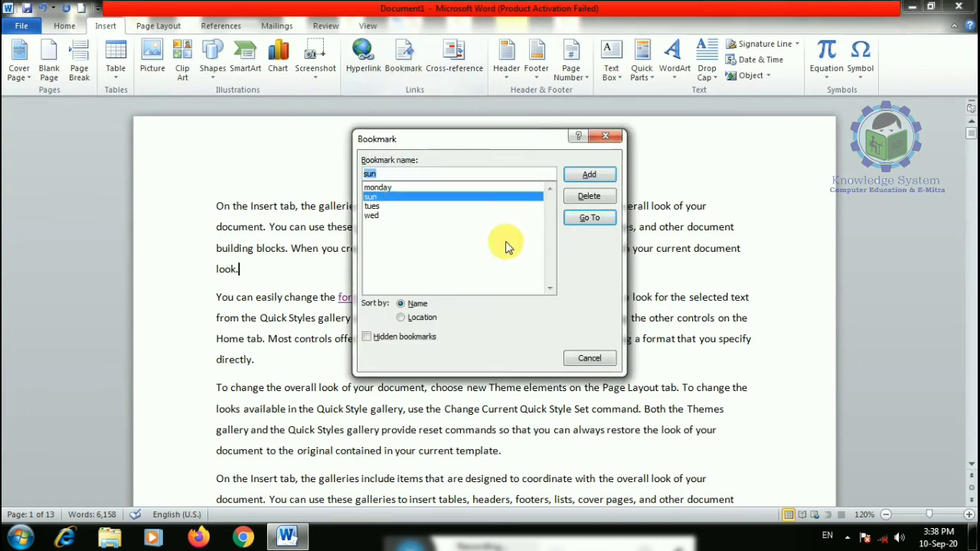
{"action": "left_click", "coordinate": [591, 221]}
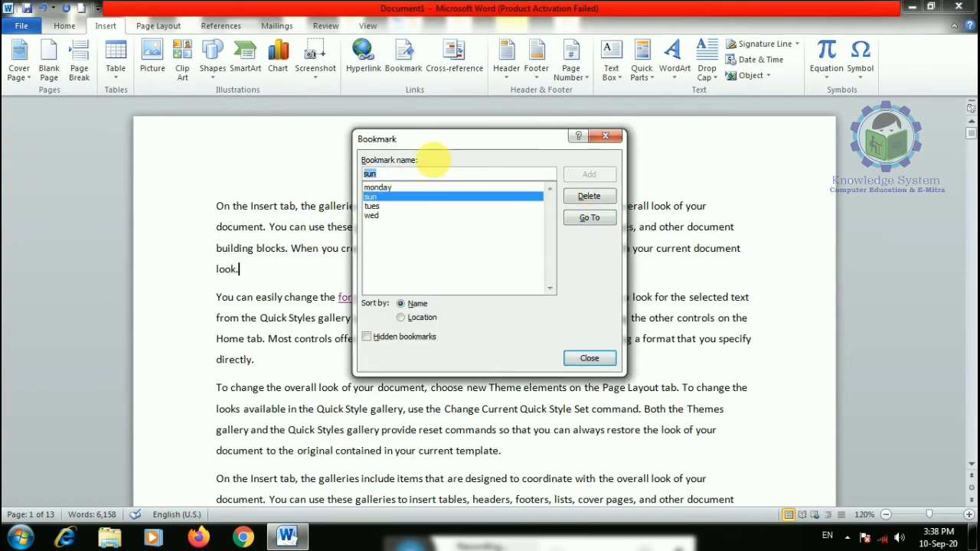
{"action": "left_click", "coordinate": [378, 217]}
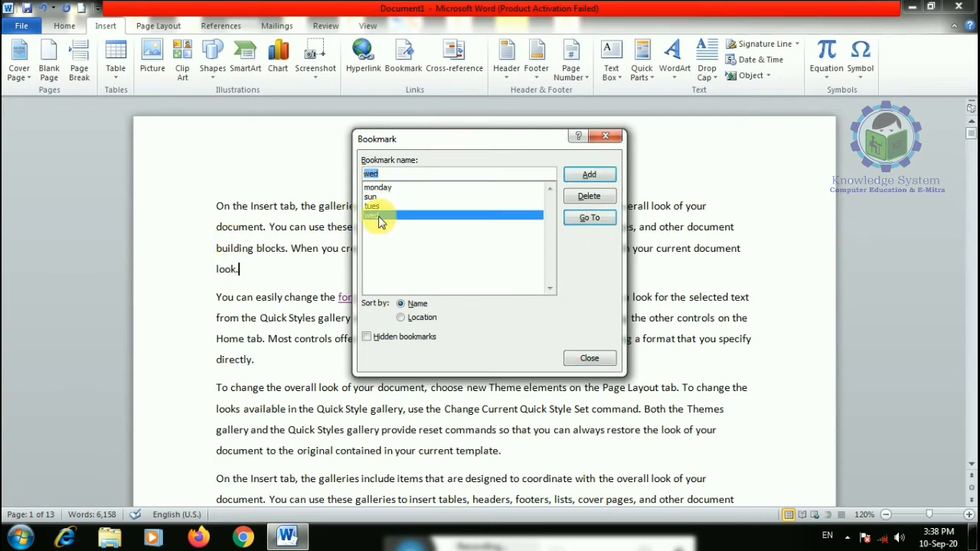
{"action": "left_click", "coordinate": [590, 219]}
- Jump to the monday bookmark on page 2 and close the Bookmark dialog
{"action": "left_click_drag", "start_coordinate": [453, 140], "coordinate": [774, 191]}
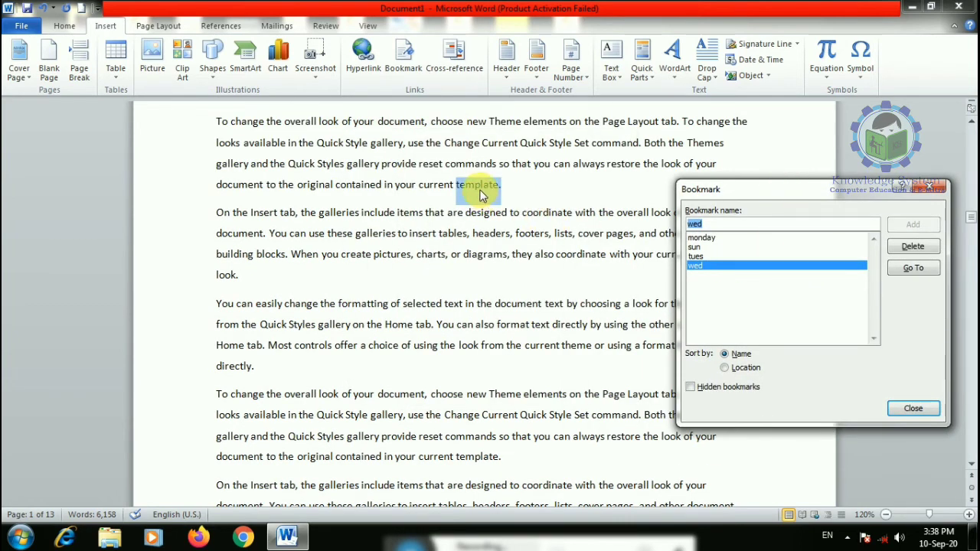
{"action": "left_click", "coordinate": [703, 238]}
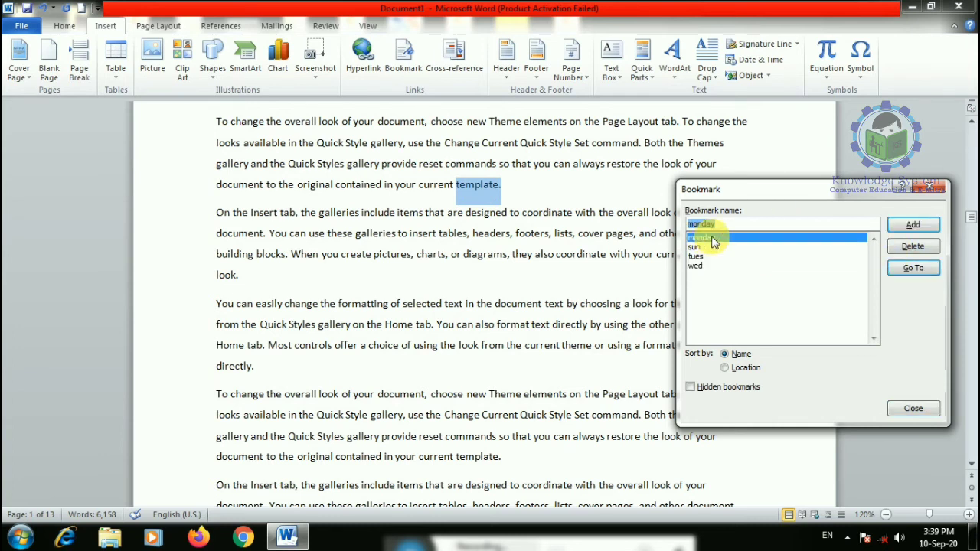
{"action": "left_click", "coordinate": [915, 269]}
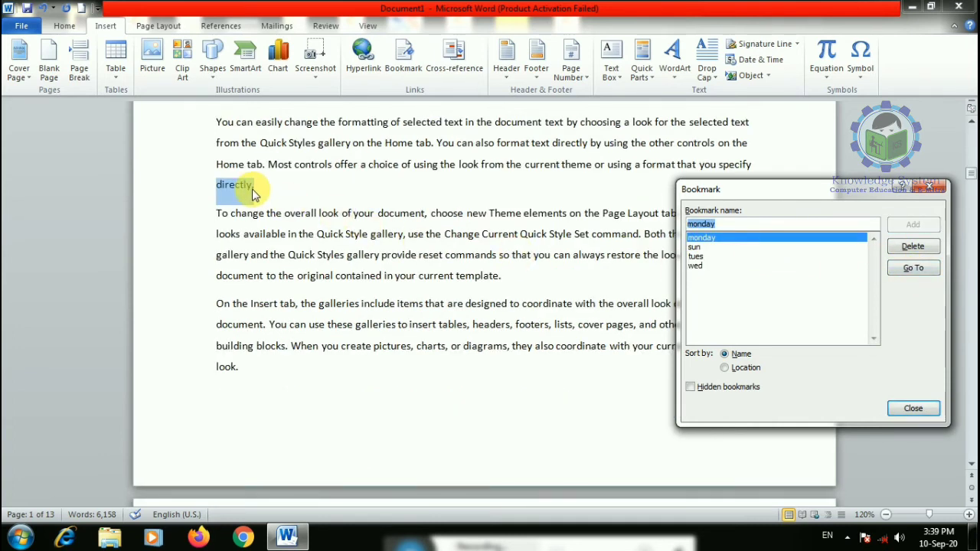
{"action": "left_click", "coordinate": [913, 409]}
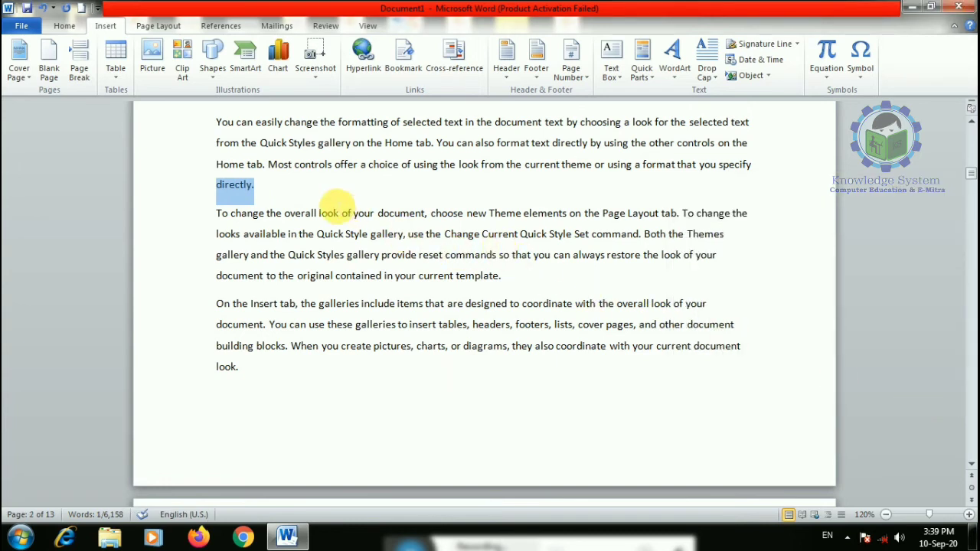
{"action": "left_click", "coordinate": [307, 205]}
{"action": "scroll", "coordinate": [324, 218], "scroll_direction": "down", "scroll_amount": 2}
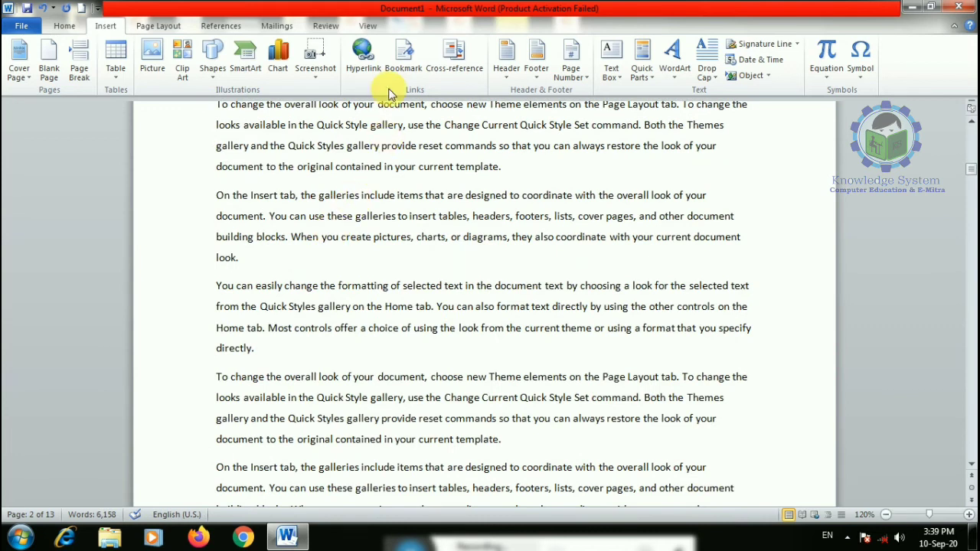
{"action": "scroll", "coordinate": [278, 305], "scroll_direction": "down", "scroll_amount": 2}
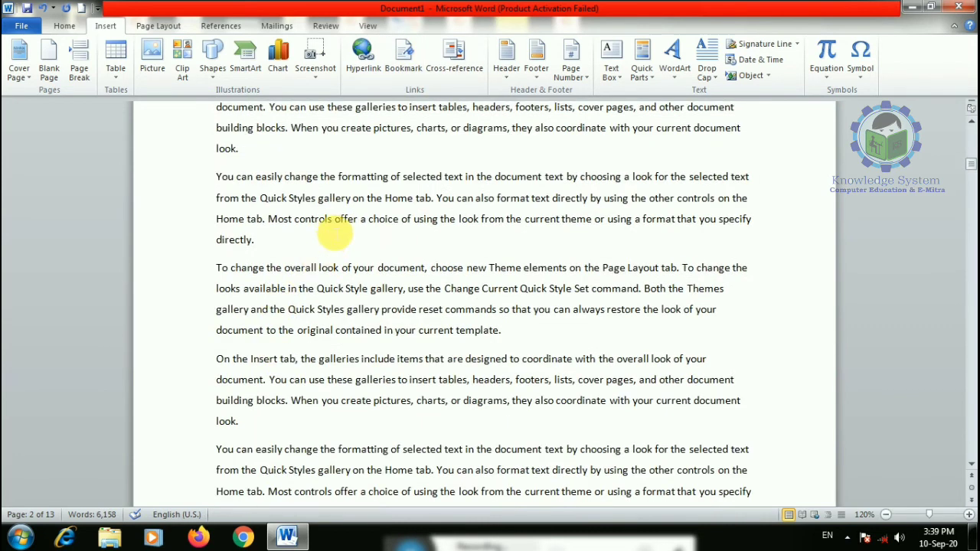
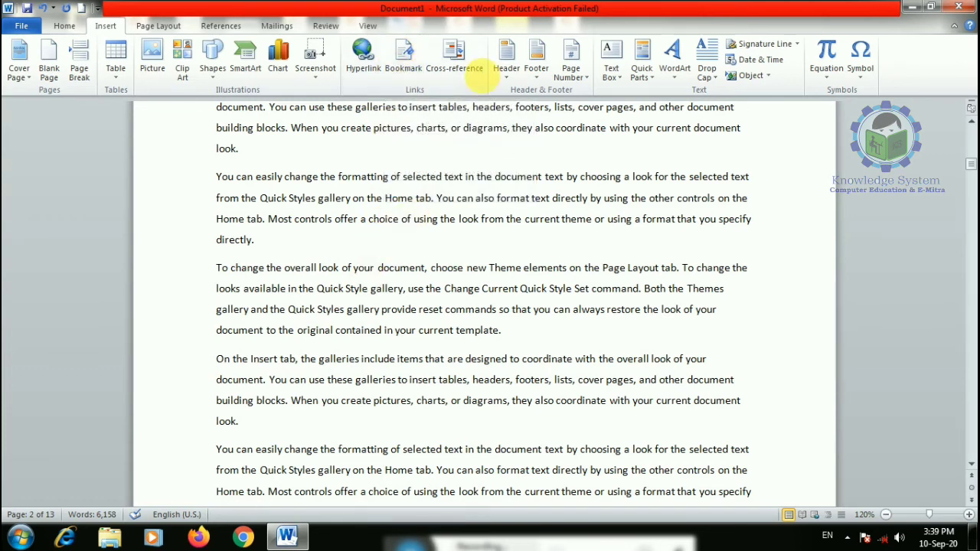
- Set the Cross-reference type to Bookmark, then close the dialog without inserting anything
{"action": "left_click", "coordinate": [465, 61]}
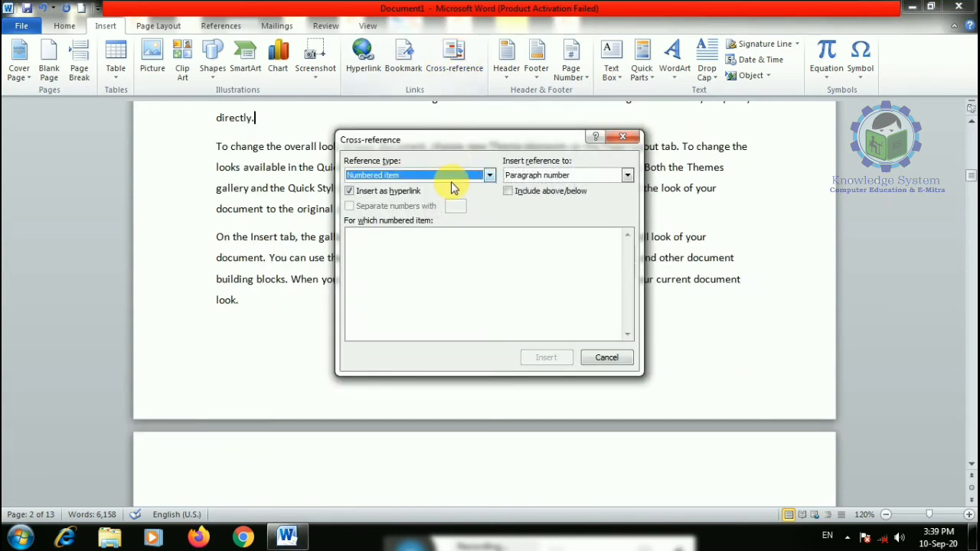
{"action": "left_click", "coordinate": [484, 182]}
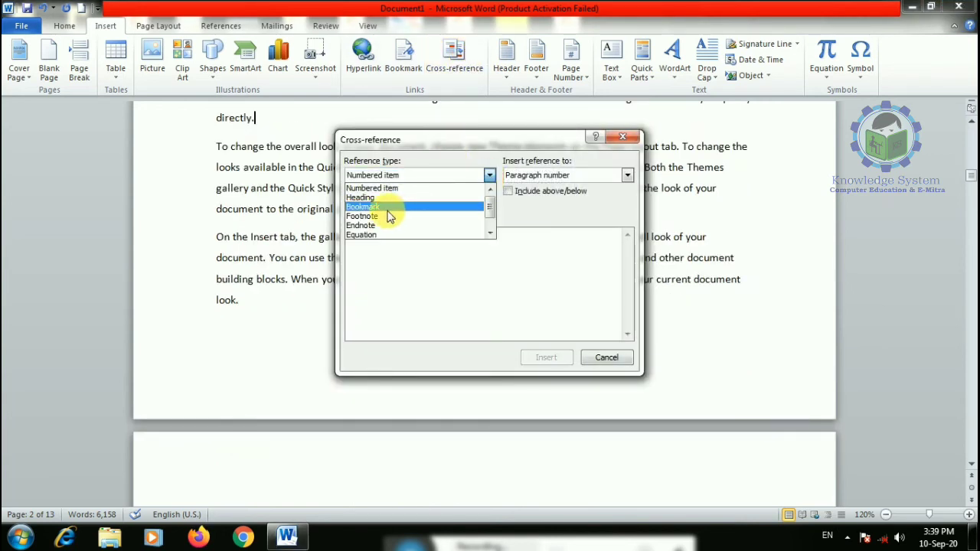
{"action": "scroll", "coordinate": [377, 224], "scroll_direction": "down", "scroll_amount": 1}
{"action": "scroll", "coordinate": [378, 223], "scroll_direction": "up", "scroll_amount": 1}
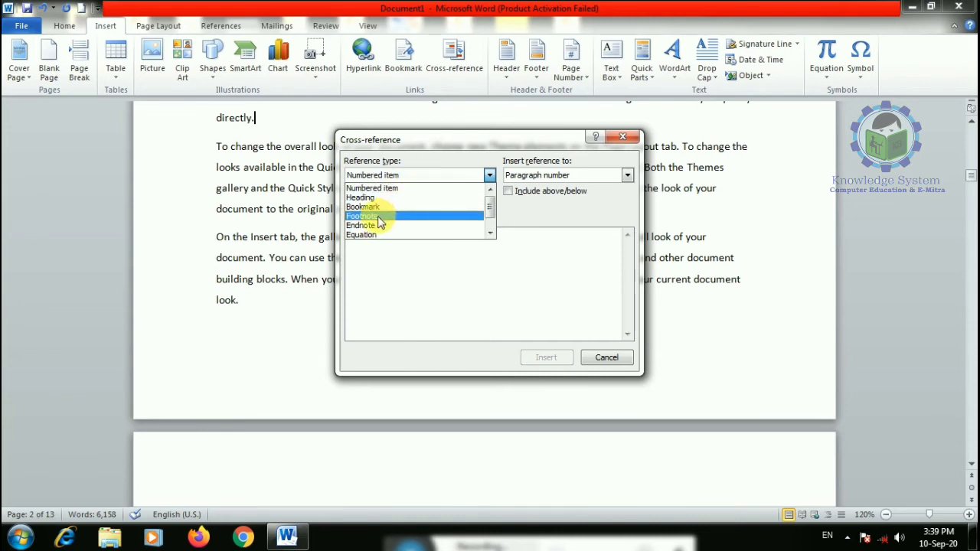
{"action": "scroll", "coordinate": [374, 229], "scroll_direction": "down", "scroll_amount": 1}
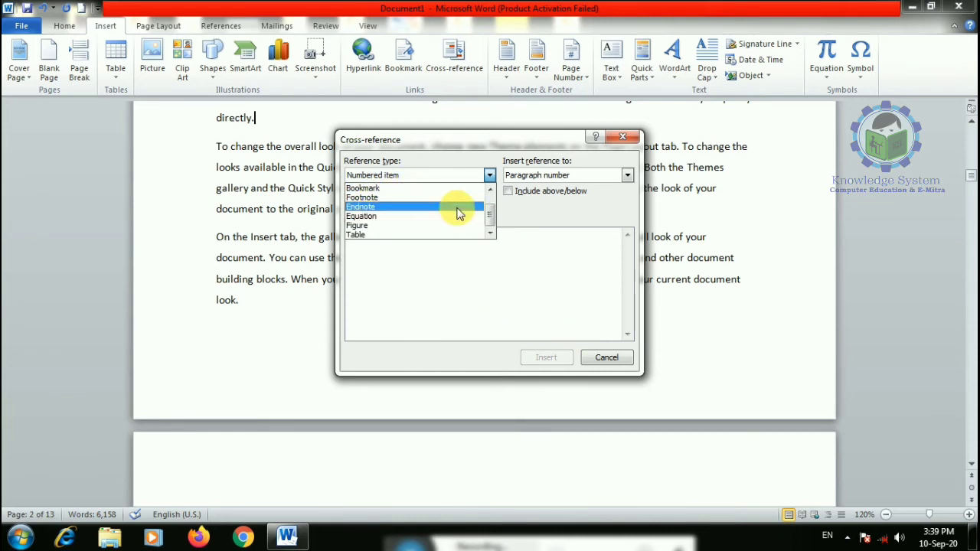
{"action": "left_click", "coordinate": [374, 188]}
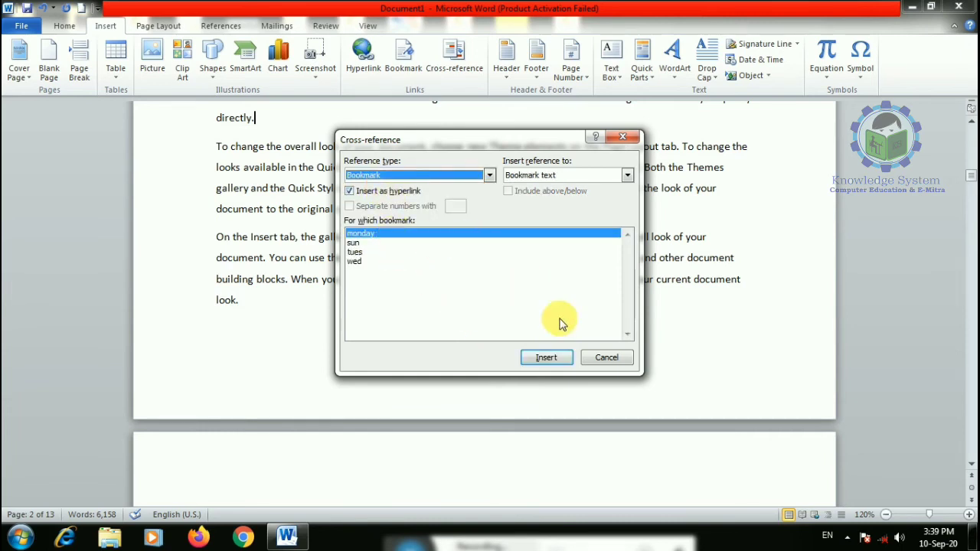
{"action": "left_click", "coordinate": [609, 358]}
{"action": "scroll", "coordinate": [475, 275], "scroll_direction": "up", "scroll_amount": 3}
{"action": "scroll", "coordinate": [490, 253], "scroll_direction": "down", "scroll_amount": 3}
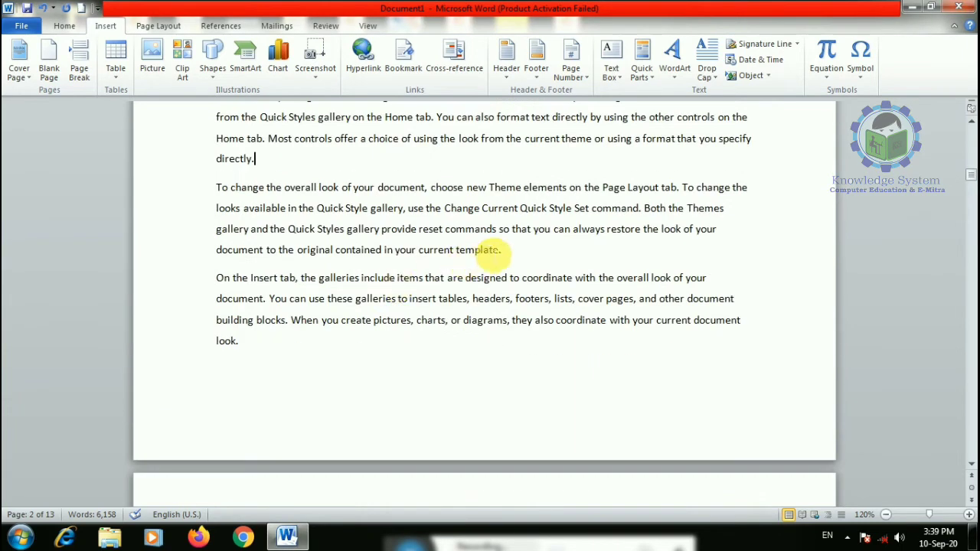
{"action": "scroll", "coordinate": [444, 256], "scroll_direction": "down", "scroll_amount": 9}
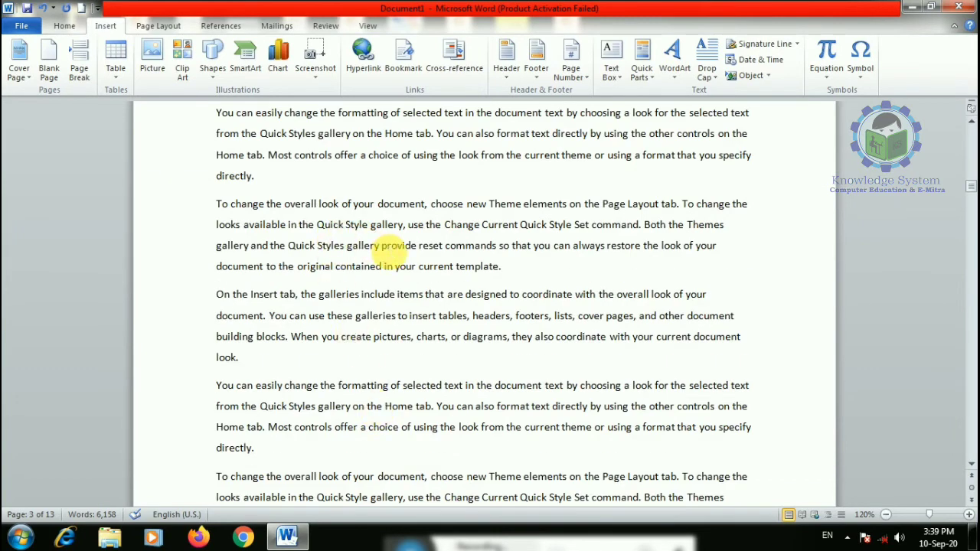
- Insert a cross-reference to the wed bookmark so 'template.' appears in the text
{"action": "left_click", "coordinate": [454, 60]}
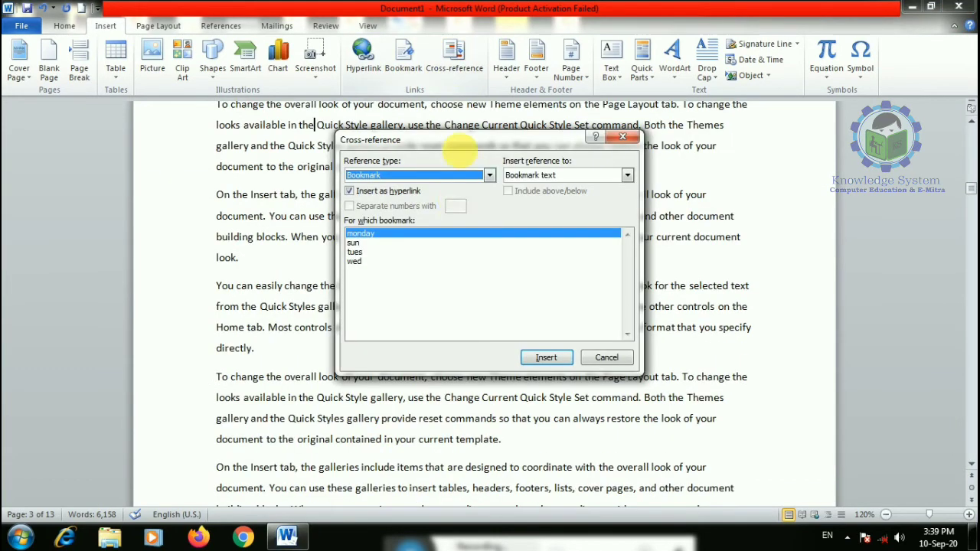
{"action": "left_click", "coordinate": [357, 261]}
{"action": "left_click", "coordinate": [547, 358]}
{"action": "left_click", "coordinate": [603, 357]}
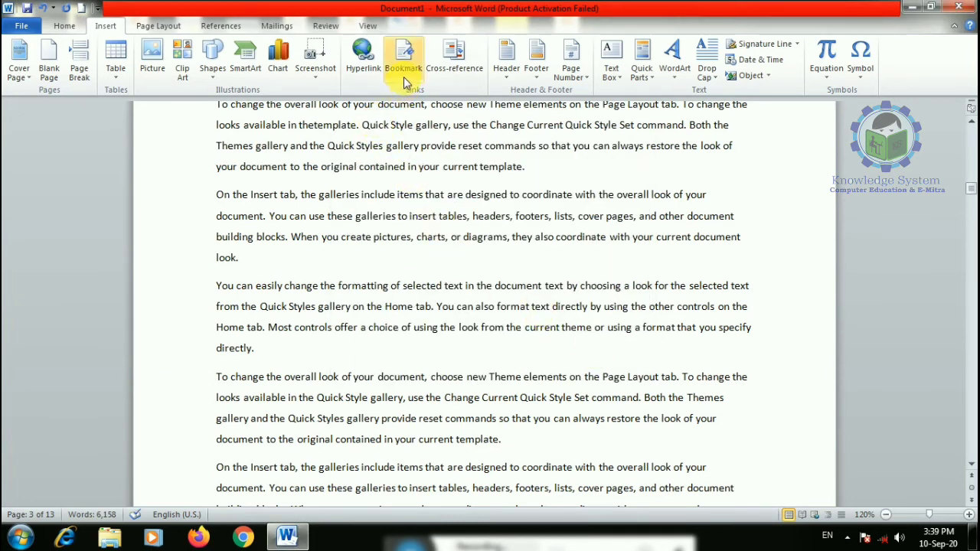
{"action": "left_click", "coordinate": [470, 65]}
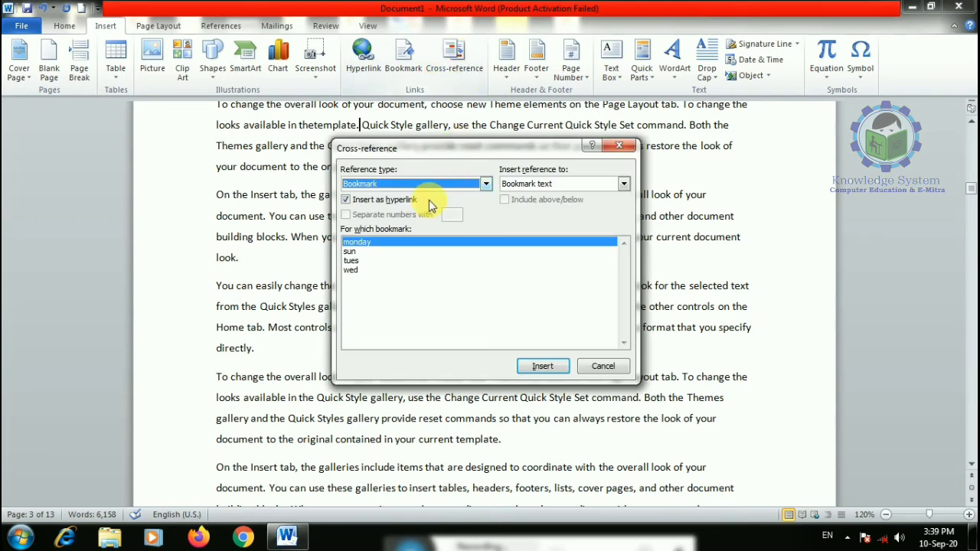
{"action": "left_click", "coordinate": [356, 270]}
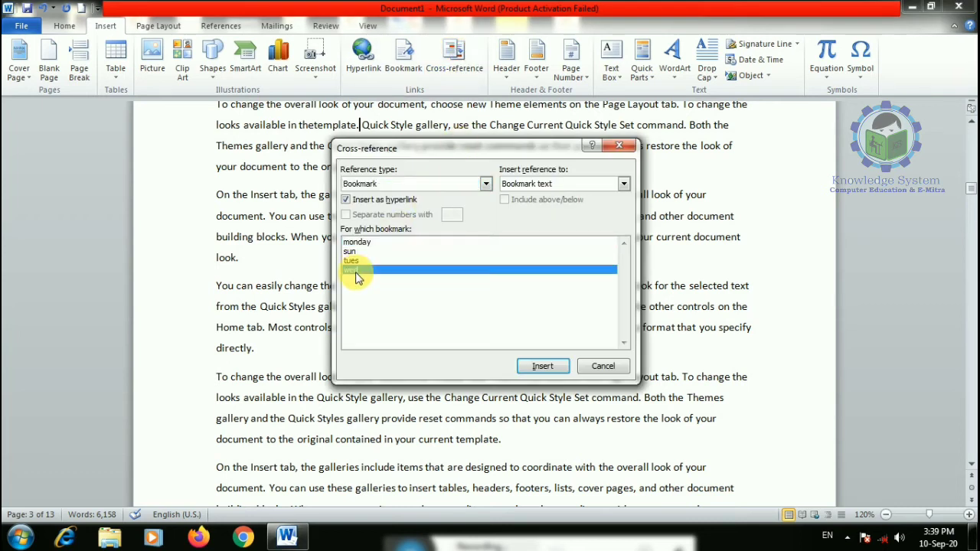
{"action": "left_click", "coordinate": [620, 367]}
- Jump to the monday bookmark, then check the cross-reference display options and cancel
{"action": "left_click", "coordinate": [402, 60]}
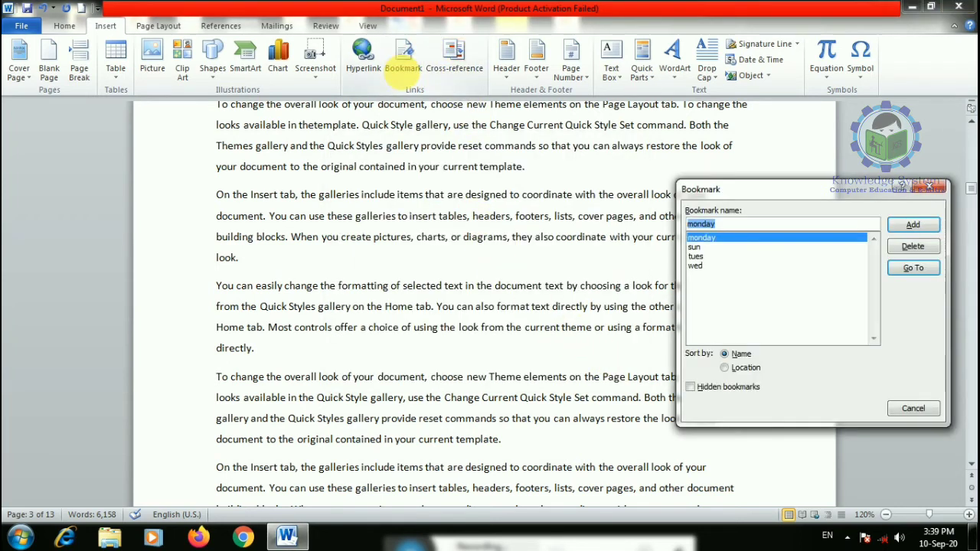
{"action": "left_click", "coordinate": [904, 268]}
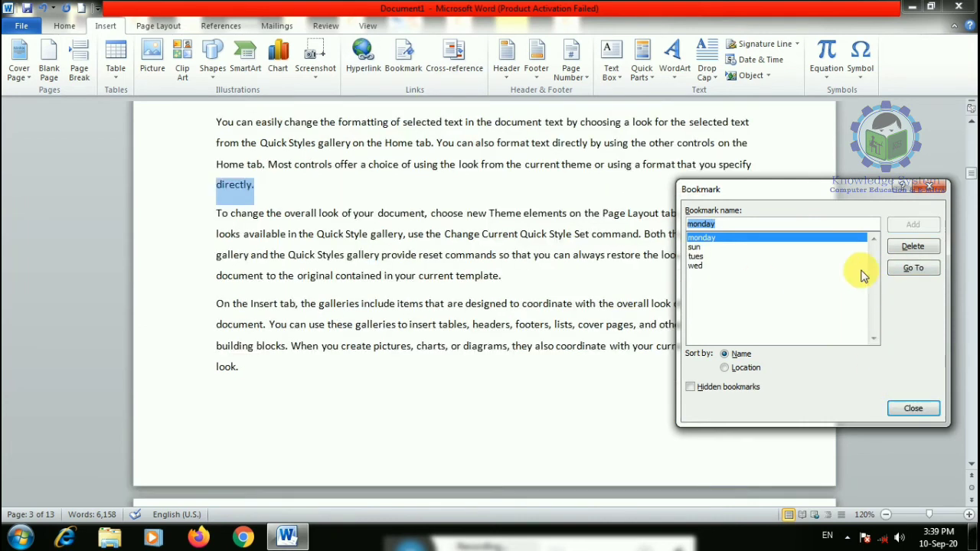
{"action": "left_click", "coordinate": [913, 411]}
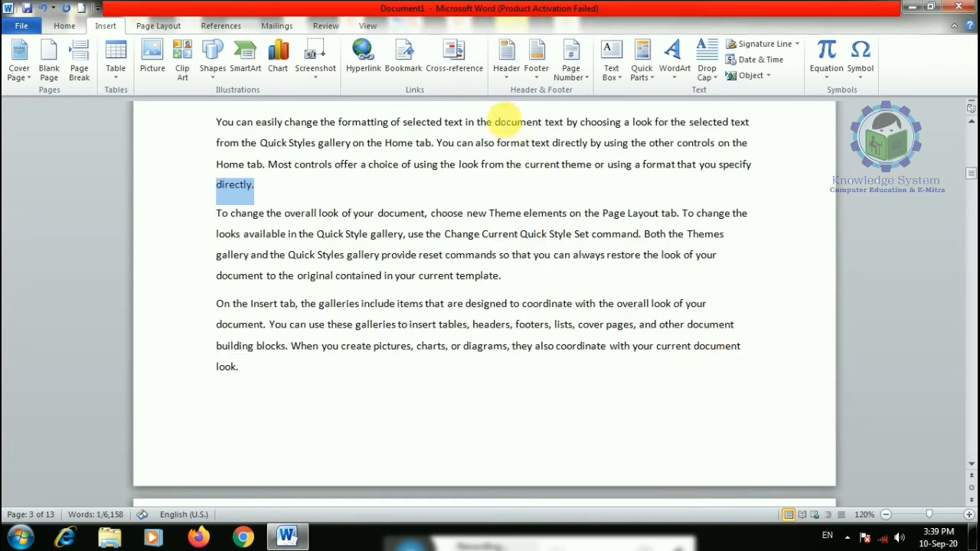
{"action": "left_click", "coordinate": [457, 61]}
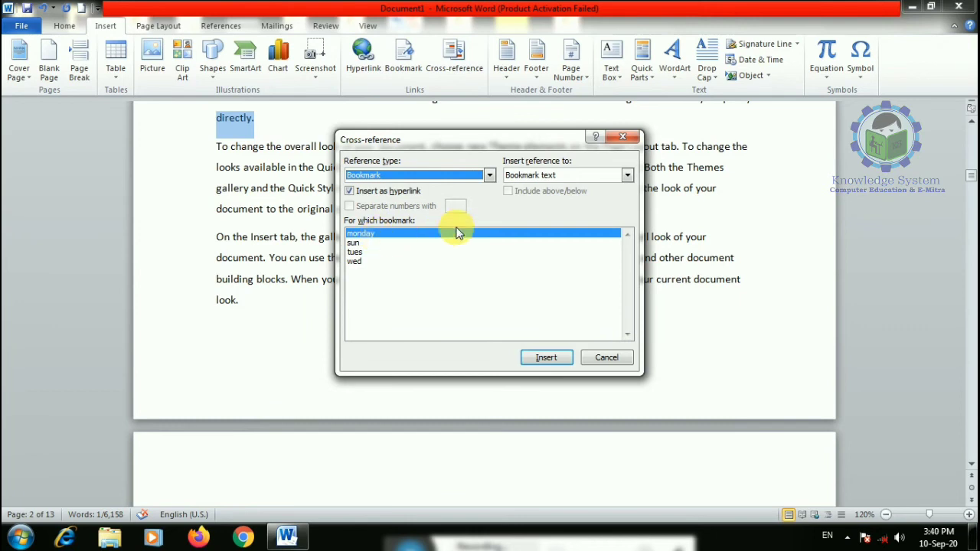
{"action": "left_click", "coordinate": [582, 181]}
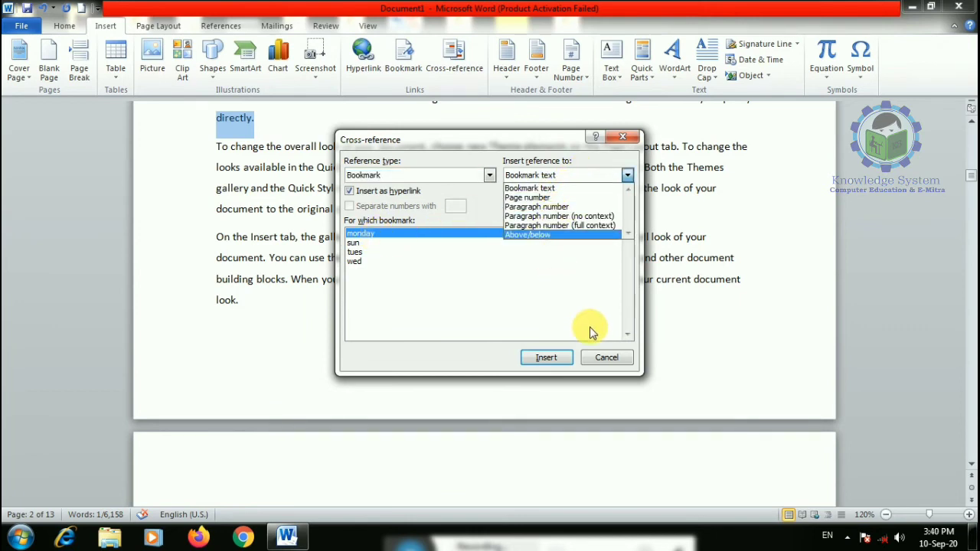
{"action": "left_click", "coordinate": [612, 358]}
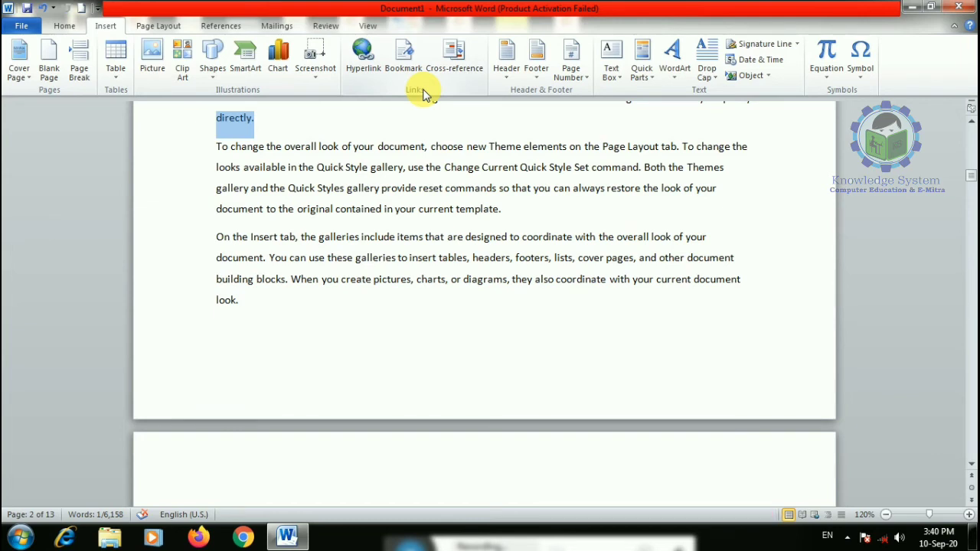
- Add the built-in Alphabet header, type its title text, and close header editing
{"action": "scroll", "coordinate": [517, 126], "scroll_direction": "up", "scroll_amount": 6}
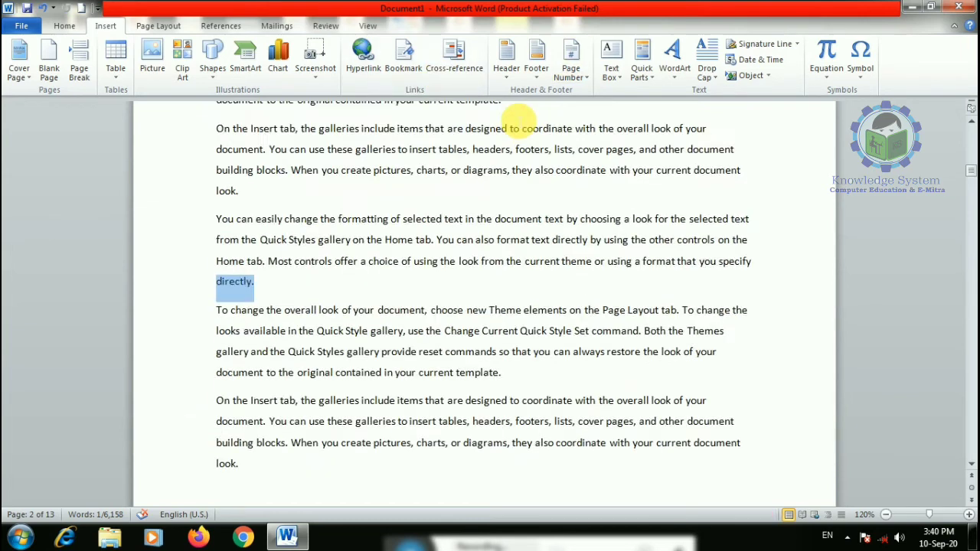
{"action": "scroll", "coordinate": [519, 123], "scroll_direction": "down", "scroll_amount": 5}
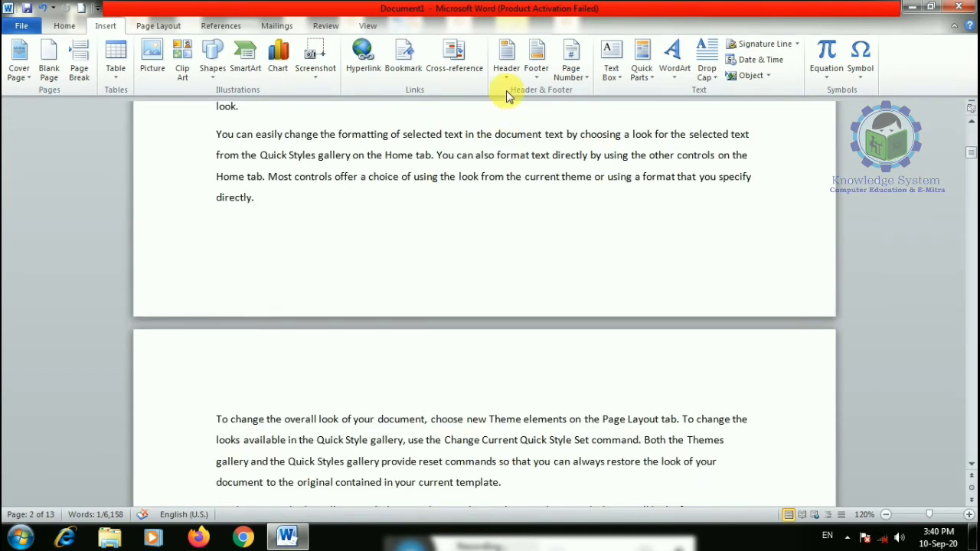
{"action": "left_click", "coordinate": [506, 54]}
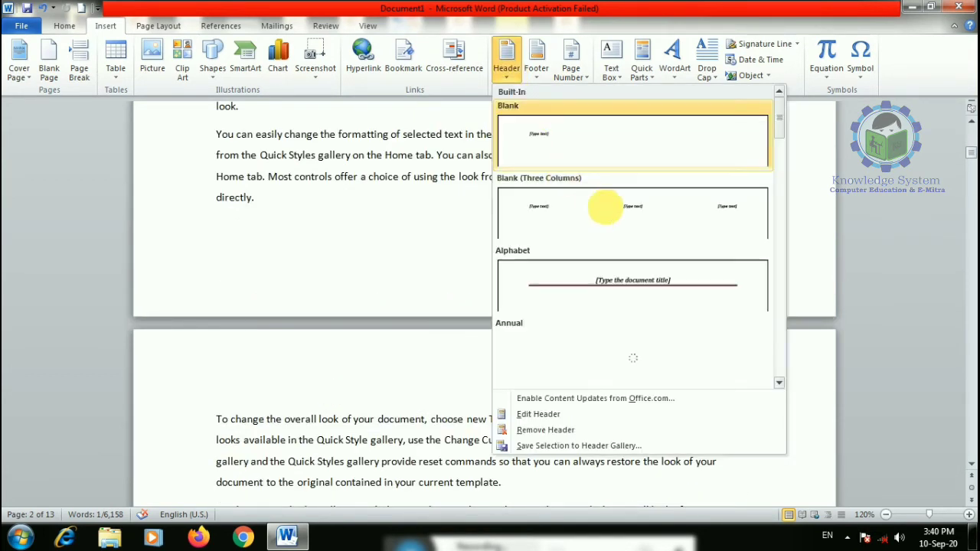
{"action": "left_click", "coordinate": [633, 297]}
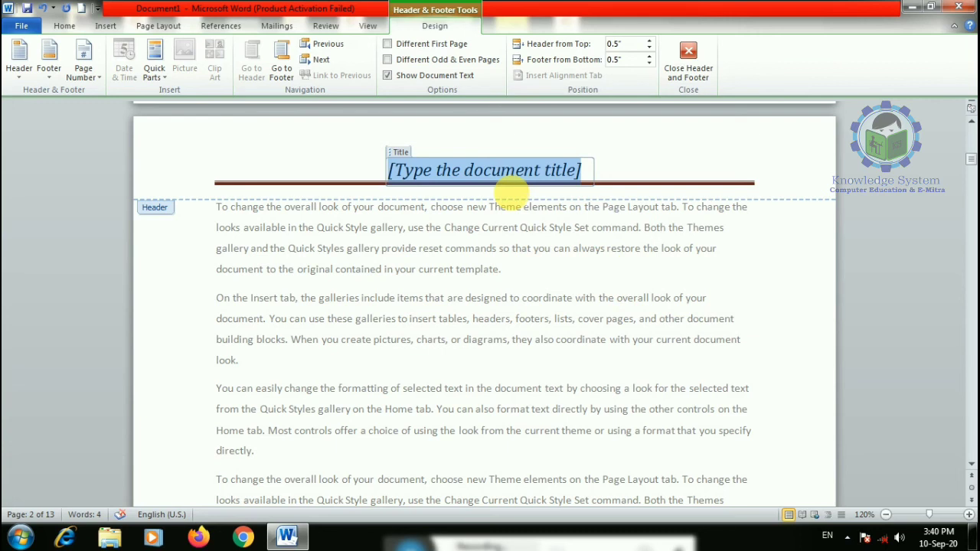
{"action": "type", "text": "kno"}
{"action": "key", "text": "BackSpace"}
{"action": "key", "text": "BackSpace"}
{"action": "key", "text": "BackSpace"}
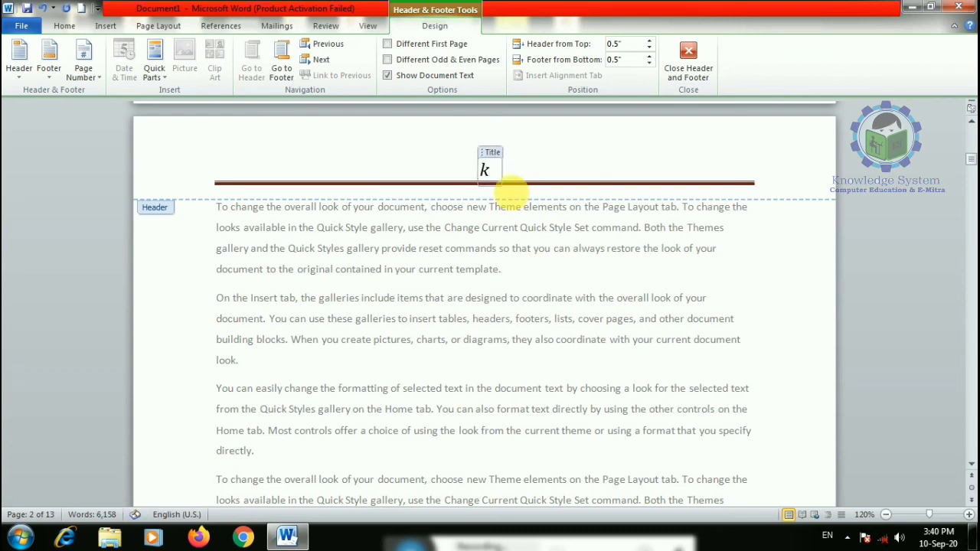
{"action": "type", "text": "k"}
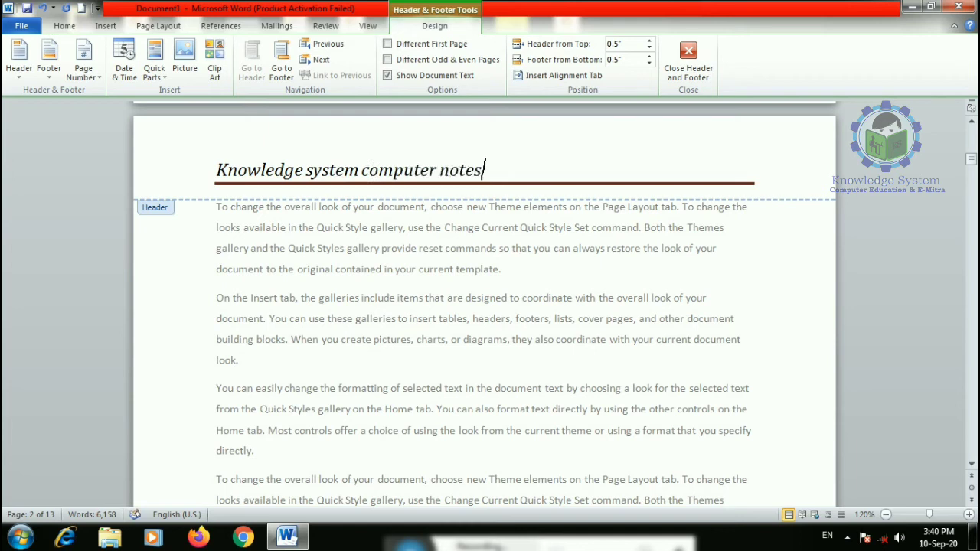
{"action": "left_click", "coordinate": [688, 62]}
- Reopen the header and set its distance from the page top to 0.4"
{"action": "scroll", "coordinate": [350, 306], "scroll_direction": "up", "scroll_amount": 8}
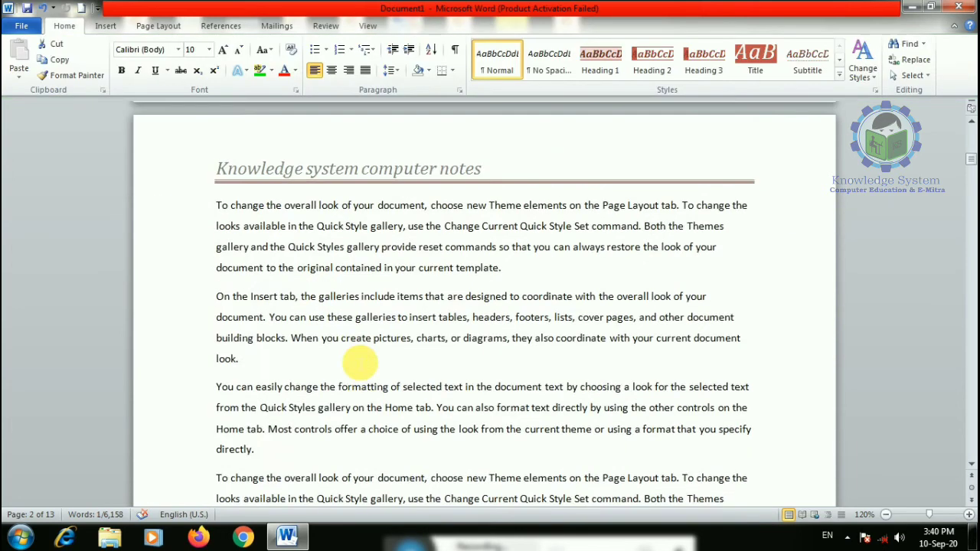
{"action": "scroll", "coordinate": [329, 330], "scroll_direction": "down", "scroll_amount": 15}
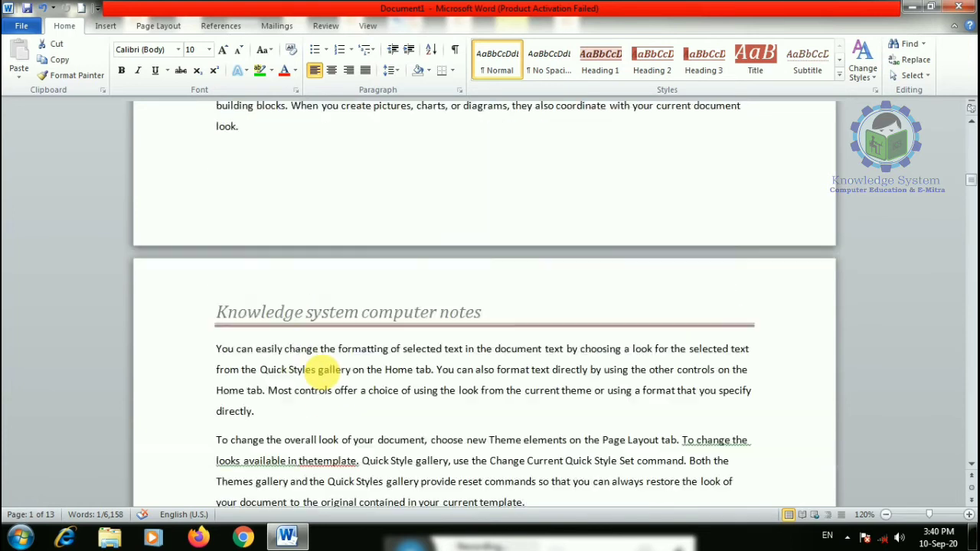
{"action": "scroll", "coordinate": [487, 345], "scroll_direction": "up", "scroll_amount": 7}
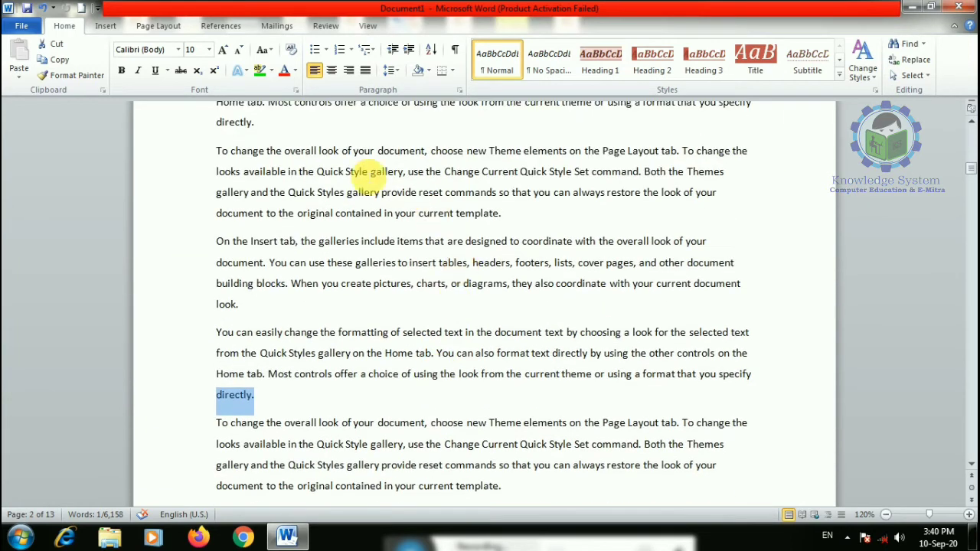
{"action": "scroll", "coordinate": [322, 322], "scroll_direction": "up", "scroll_amount": 2}
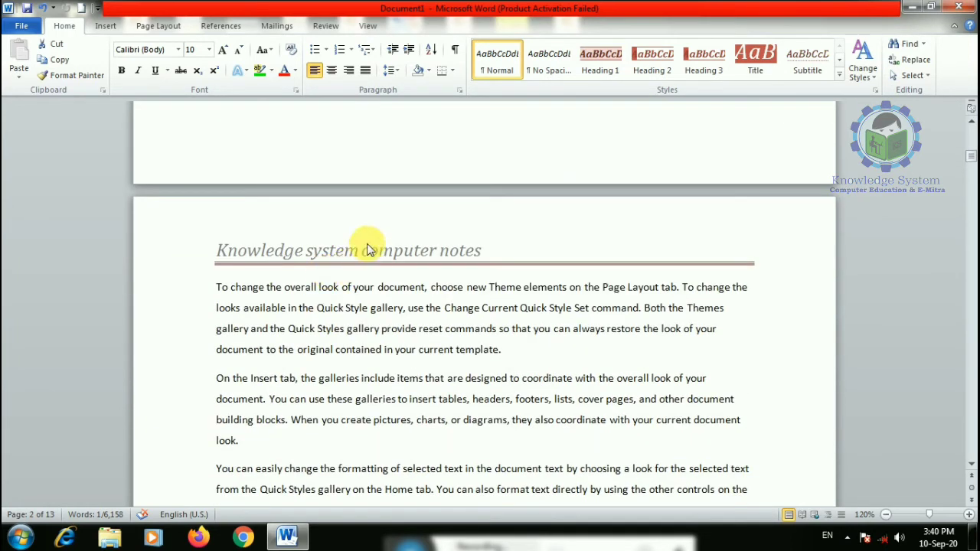
{"action": "double_click", "coordinate": [432, 255]}
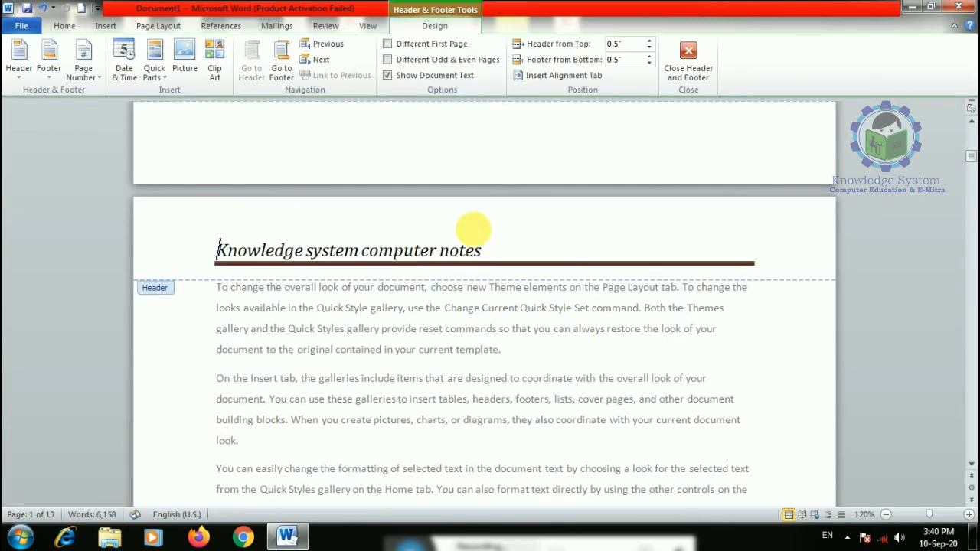
{"action": "left_click", "coordinate": [649, 43]}
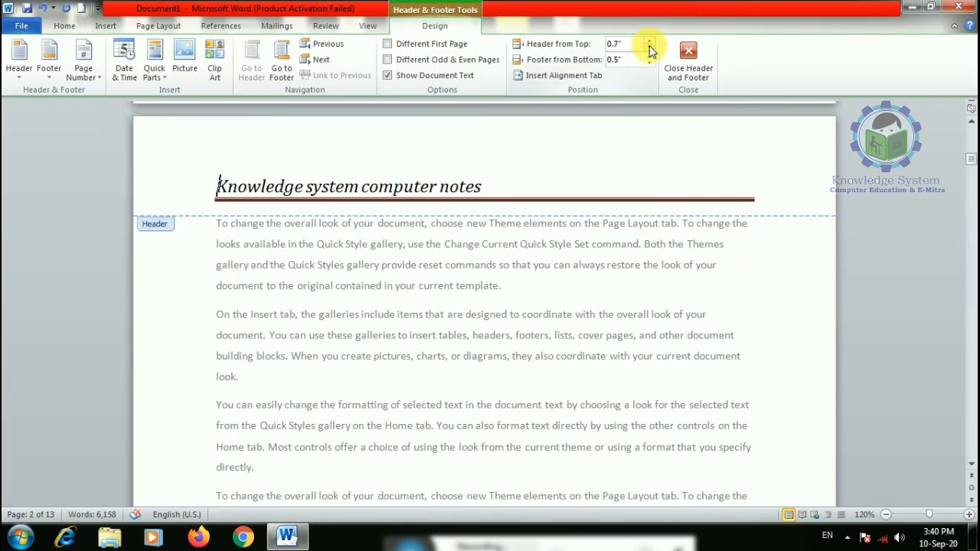
{"action": "left_click", "coordinate": [649, 47]}
{"action": "left_click", "coordinate": [649, 48]}
{"action": "left_click", "coordinate": [650, 47]}
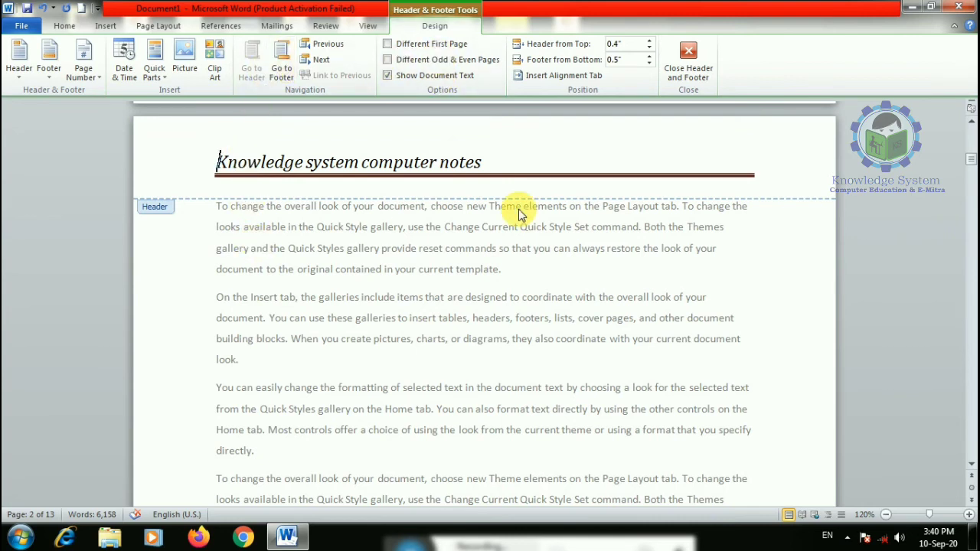
{"action": "left_click", "coordinate": [628, 159]}
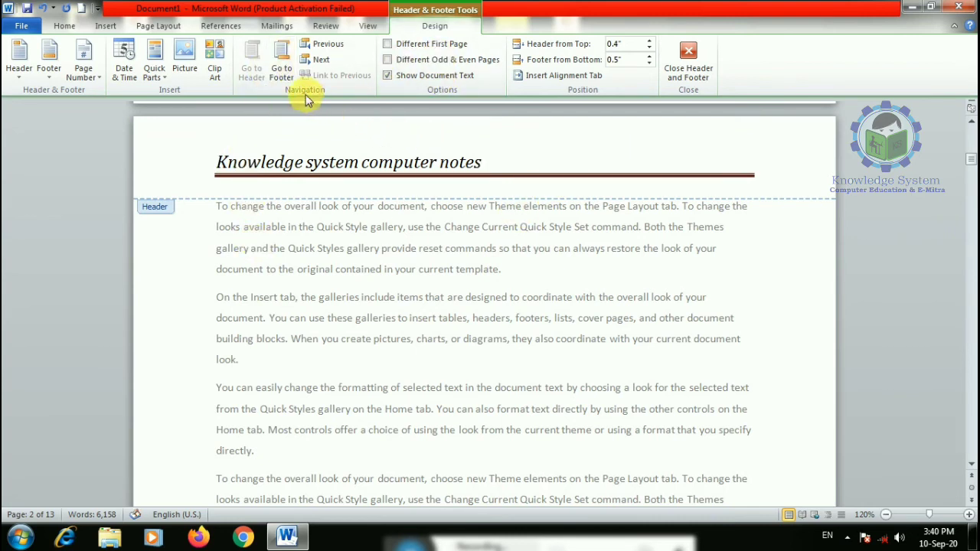
{"action": "scroll", "coordinate": [233, 174], "scroll_direction": "up", "scroll_amount": 3}
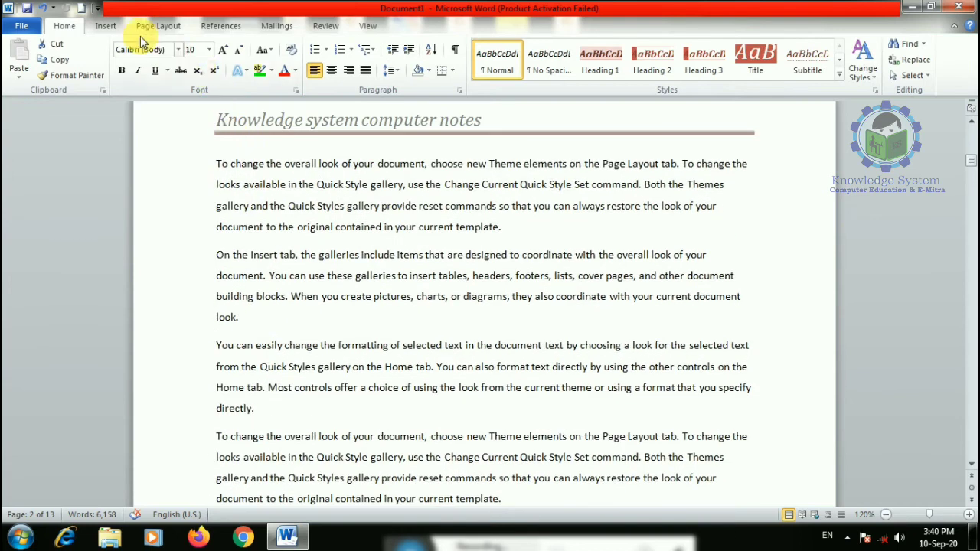
{"action": "left_click", "coordinate": [106, 26]}
- Apply the Conservative header and type the author's name as its title
{"action": "left_click", "coordinate": [507, 61]}
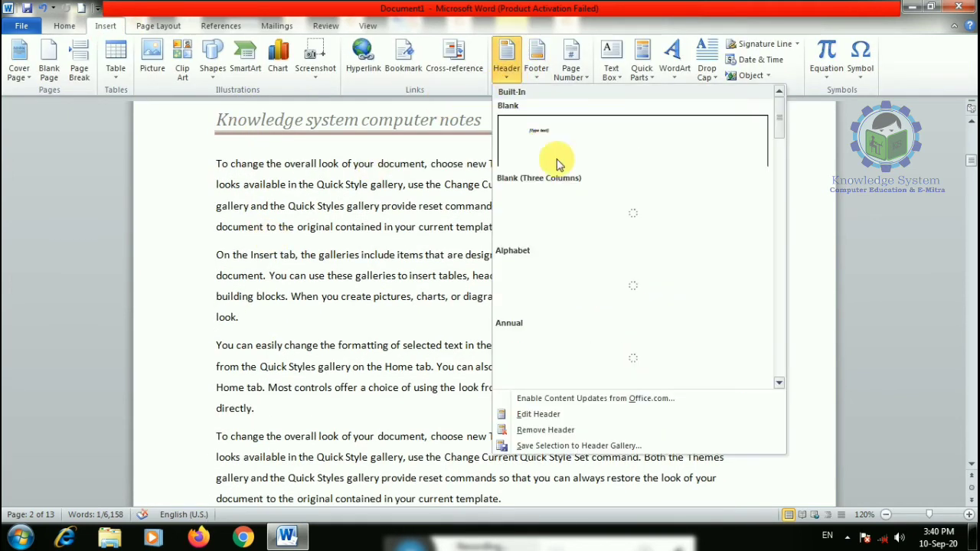
{"action": "scroll", "coordinate": [784, 164], "scroll_direction": "down", "scroll_amount": 2}
{"action": "scroll", "coordinate": [785, 173], "scroll_direction": "down", "scroll_amount": 5}
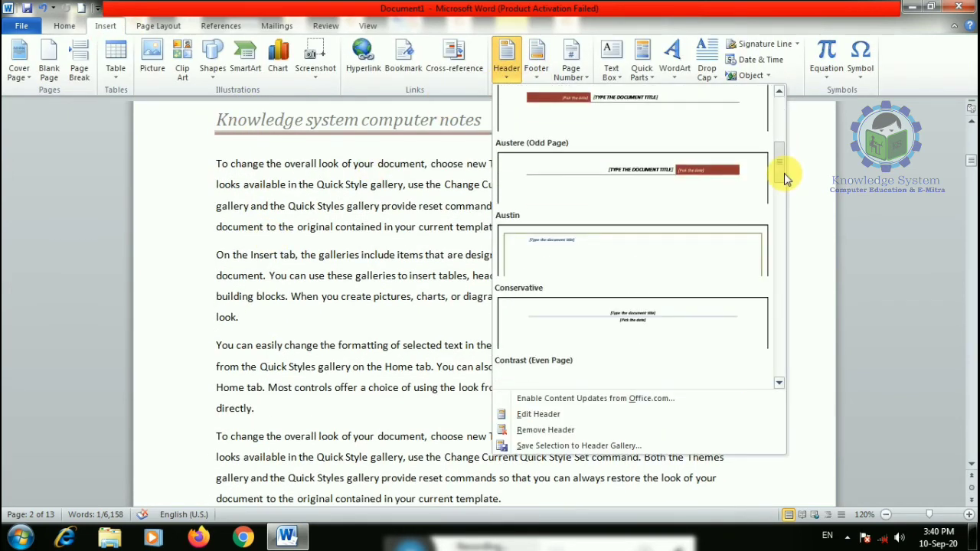
{"action": "left_click", "coordinate": [642, 182]}
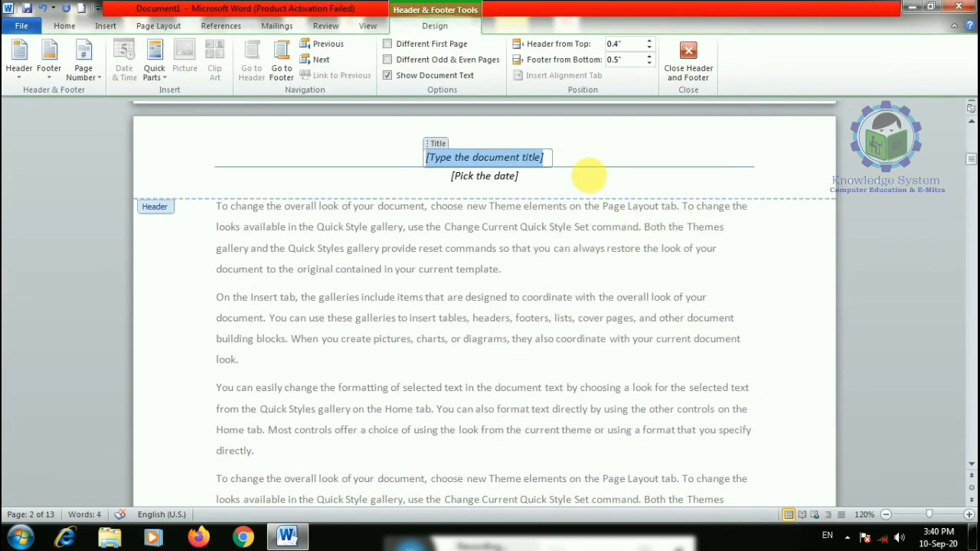
{"action": "type", "text": "y"}
{"action": "key", "text": "super"}
{"action": "type", "text": "ogers"}
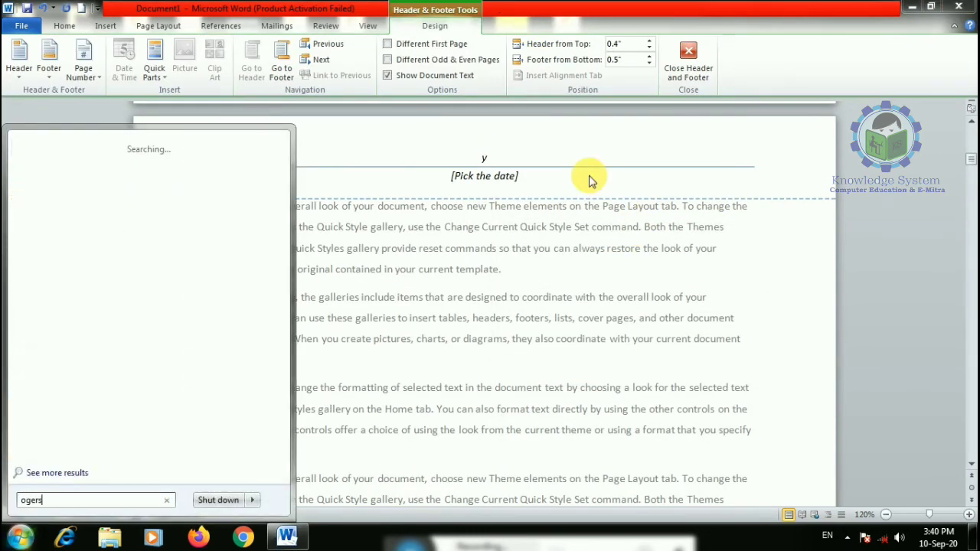
{"action": "left_click", "coordinate": [496, 159]}
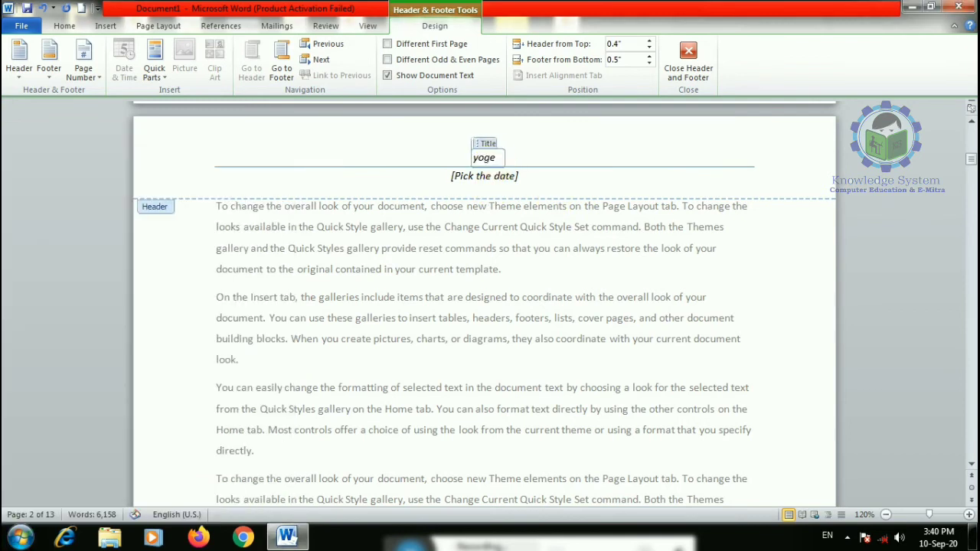
- Set the header date to the 12th and close header editing
{"action": "left_click", "coordinate": [502, 175]}
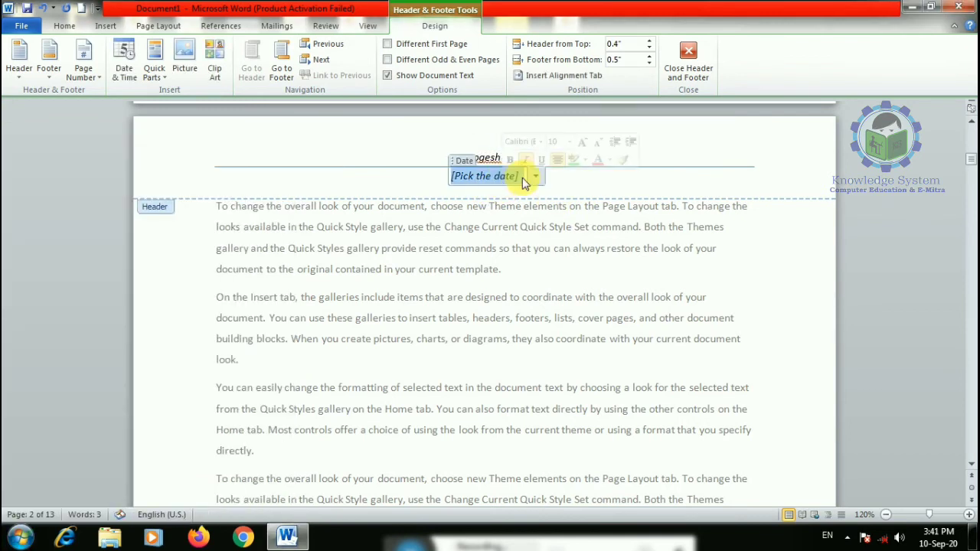
{"action": "left_click", "coordinate": [531, 176]}
{"action": "left_click", "coordinate": [516, 236]}
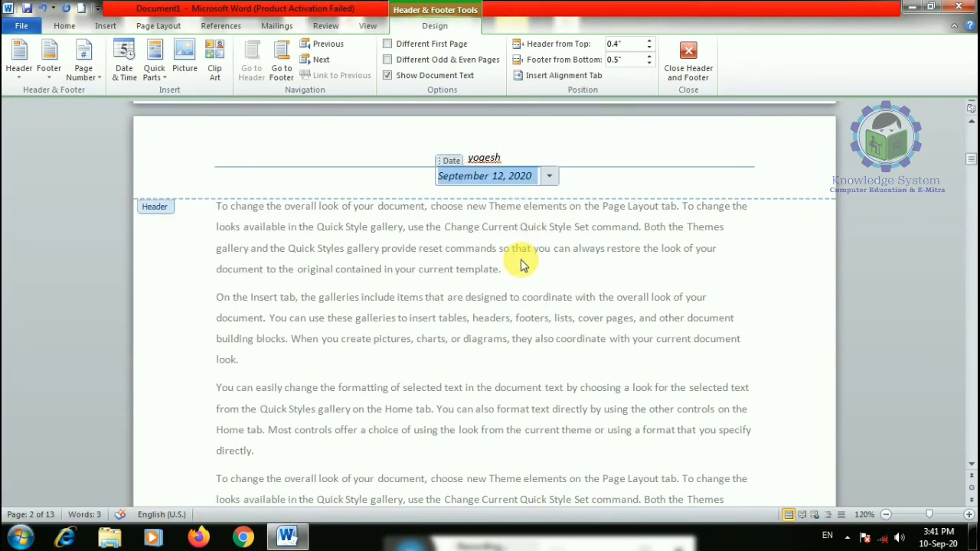
{"action": "left_click", "coordinate": [545, 176]}
{"action": "left_click", "coordinate": [688, 61]}
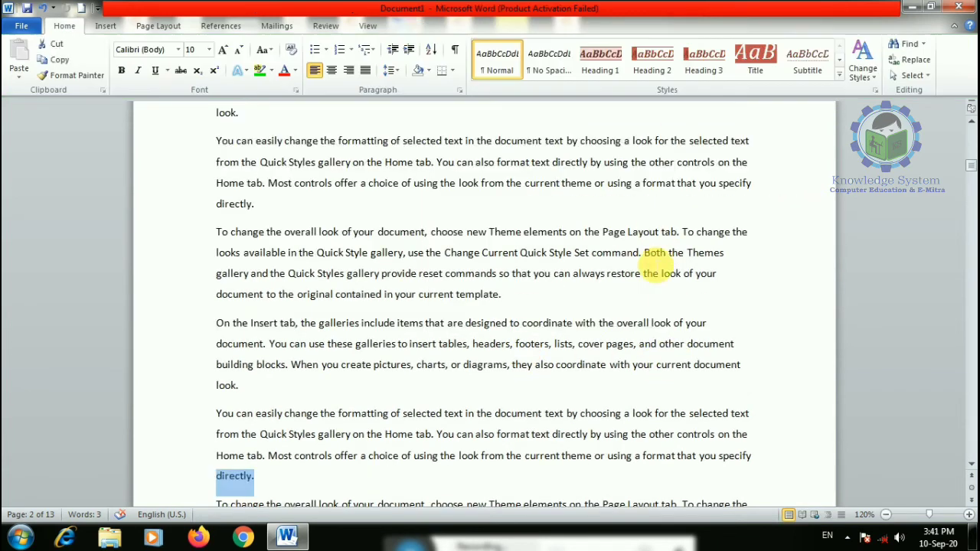
{"action": "left_click", "coordinate": [515, 200]}
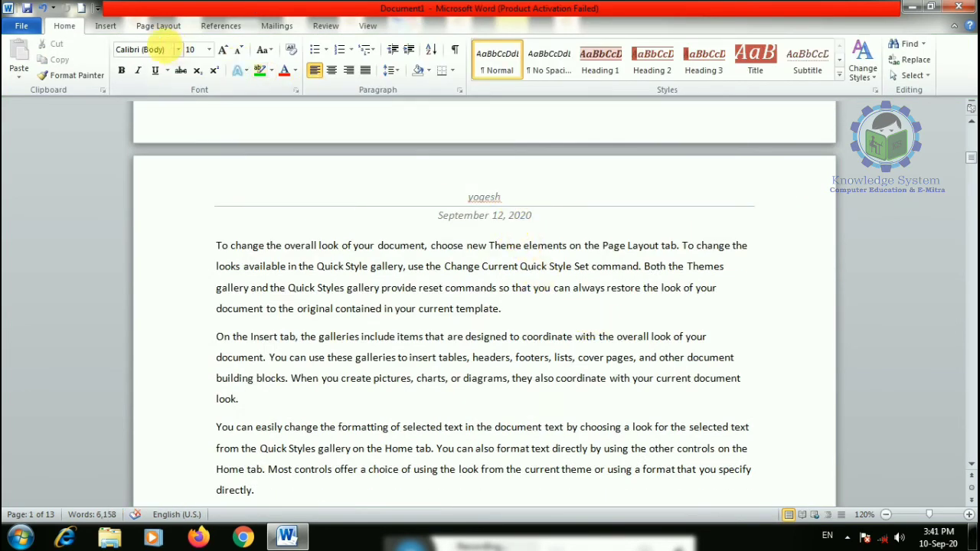
- Replace the header with the orange Tiles design
{"action": "left_click", "coordinate": [106, 28]}
{"action": "left_click", "coordinate": [506, 55]}
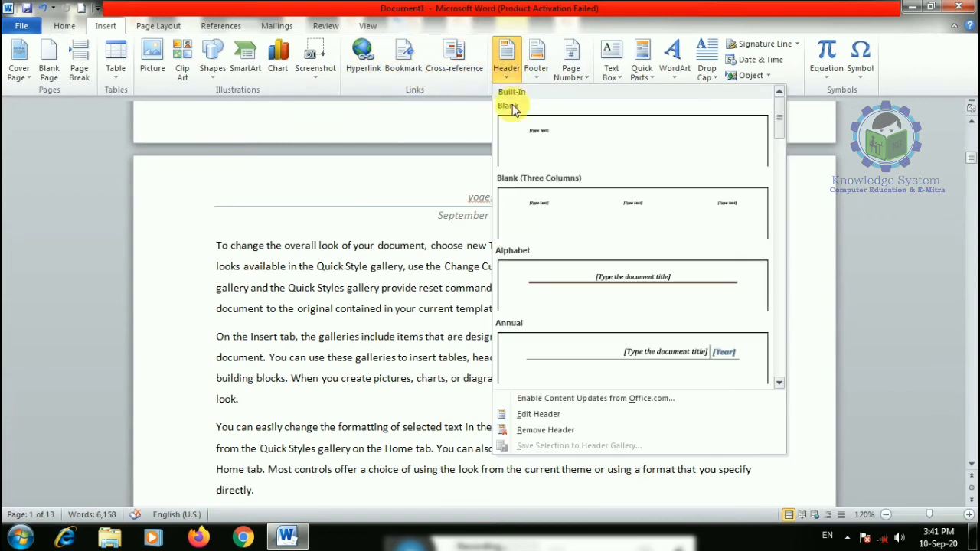
{"action": "left_click_drag", "start_coordinate": [778, 121], "coordinate": [778, 354]}
{"action": "left_click", "coordinate": [580, 277]}
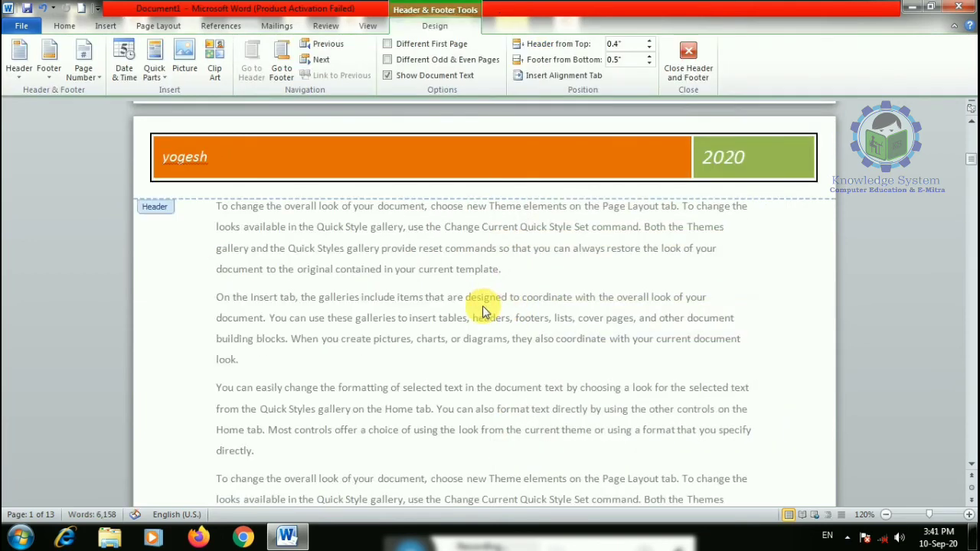
- Update the header name, then insert the cow clip art found by searching 'animal'
{"action": "left_click", "coordinate": [228, 163]}
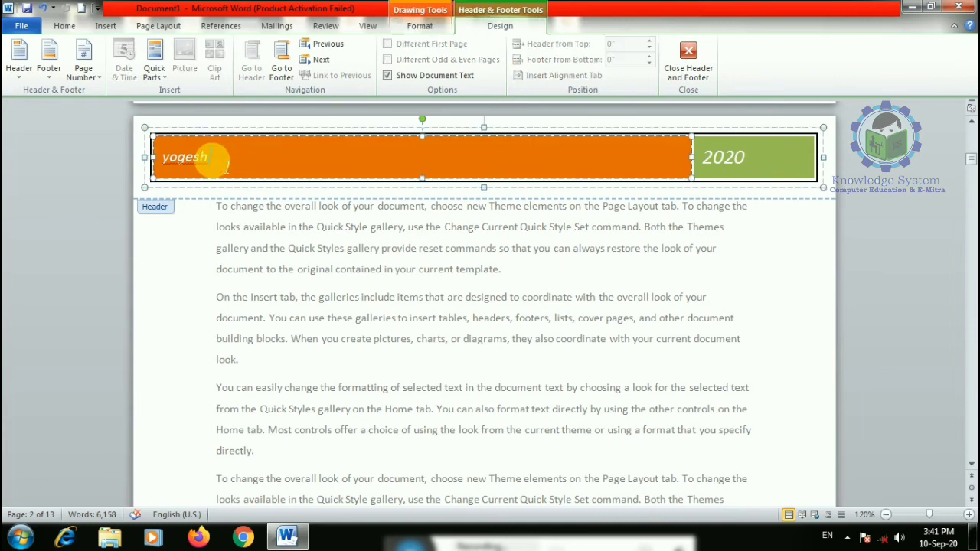
{"action": "key", "text": "Return"}
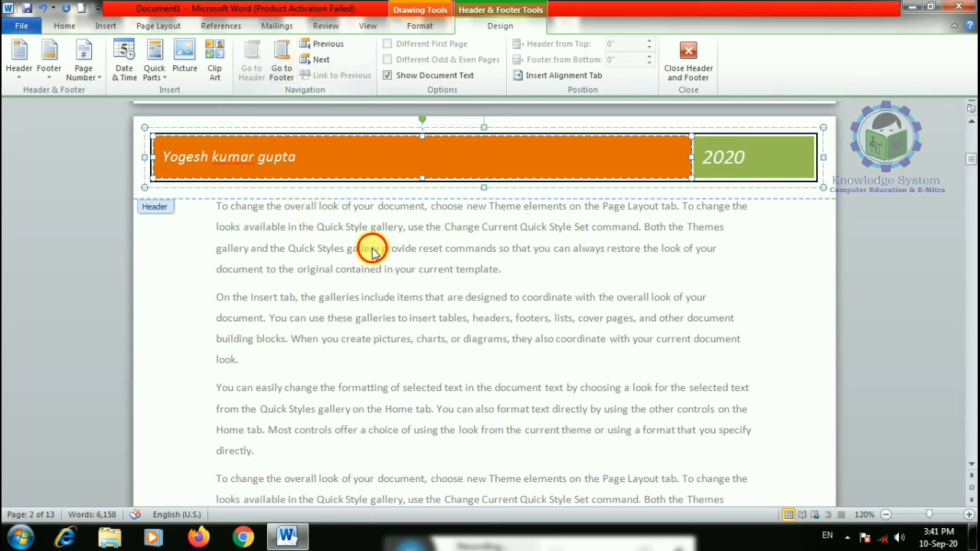
{"action": "left_click", "coordinate": [217, 60]}
{"action": "left_click", "coordinate": [948, 139]}
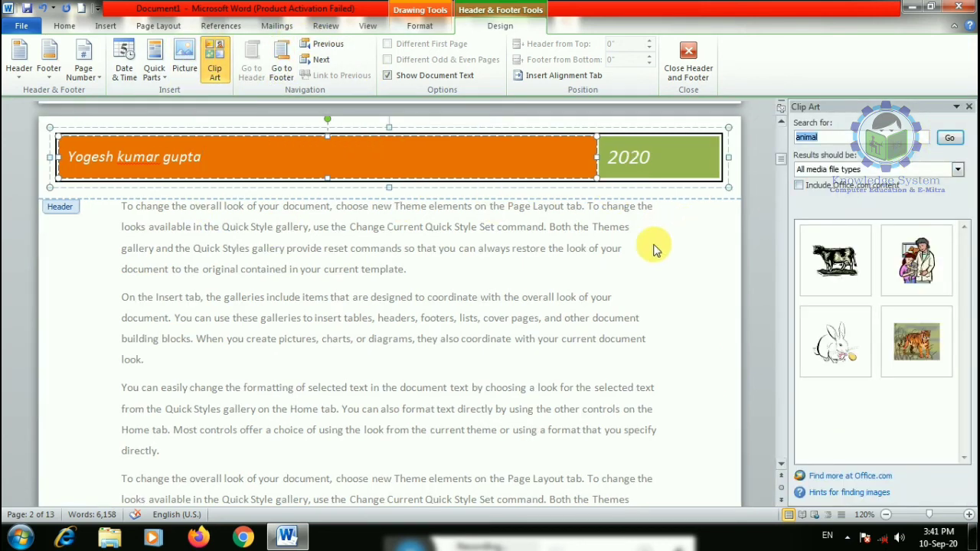
{"action": "left_click", "coordinate": [835, 260]}
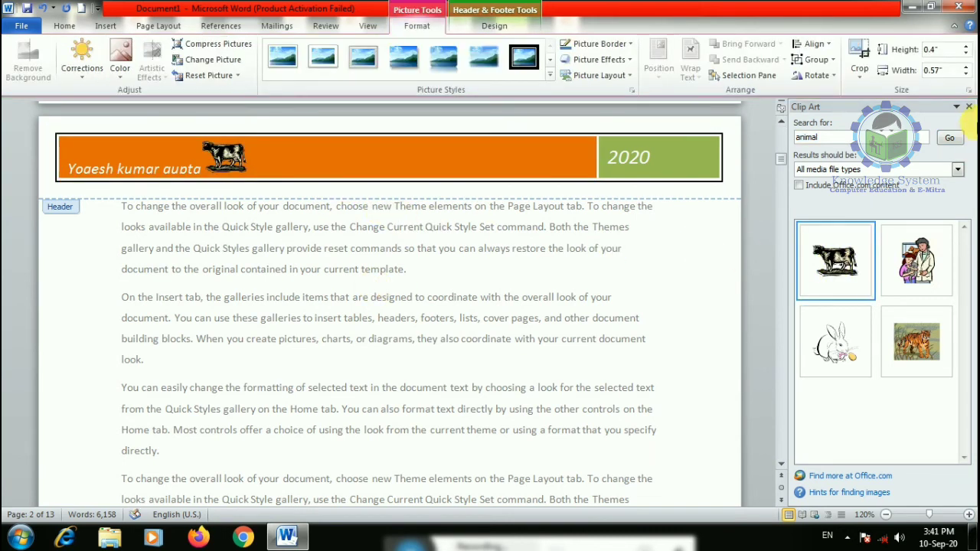
{"action": "left_click", "coordinate": [969, 107]}
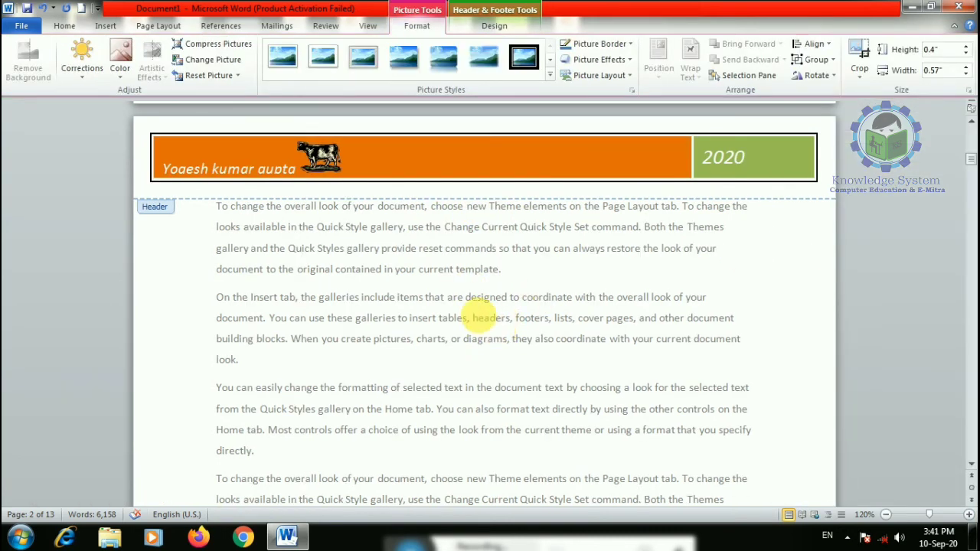
- Close header editing and return to the body text
{"action": "double_click", "coordinate": [479, 316]}
{"action": "scroll", "coordinate": [359, 402], "scroll_direction": "up", "scroll_amount": 1}
{"action": "scroll", "coordinate": [429, 314], "scroll_direction": "down", "scroll_amount": 6}
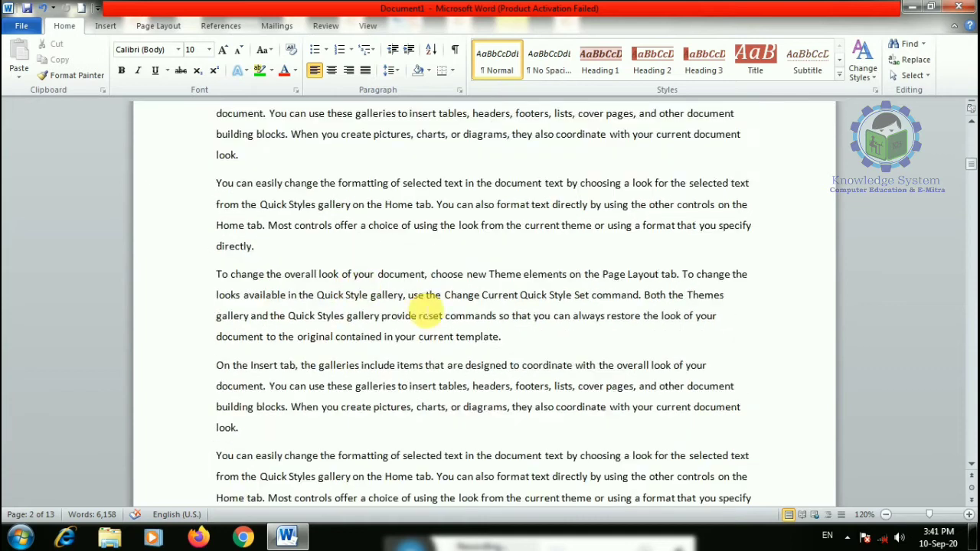
{"action": "scroll", "coordinate": [429, 310], "scroll_direction": "down", "scroll_amount": 4}
{"action": "left_click", "coordinate": [106, 26]}
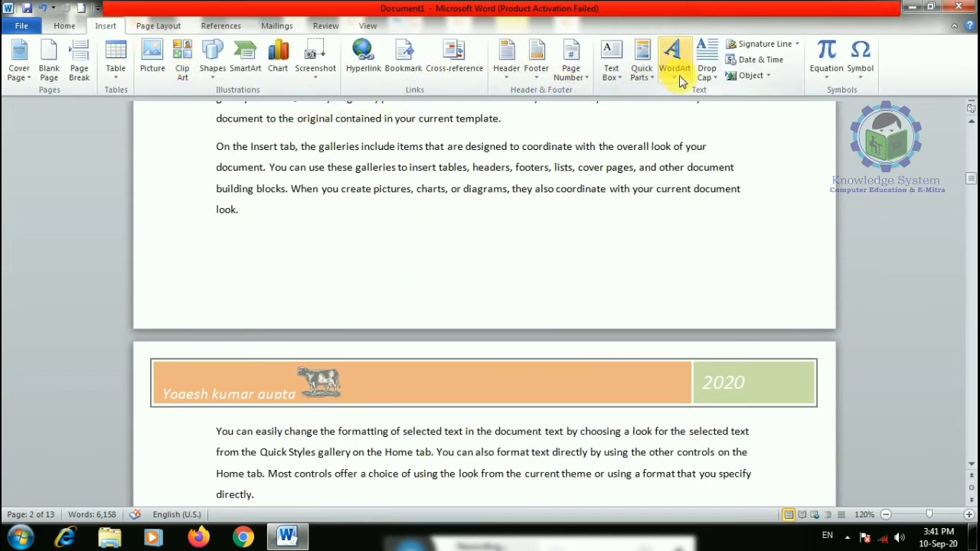
- Apply the Alphabet footer design, then close footer editing
{"action": "left_click", "coordinate": [536, 60]}
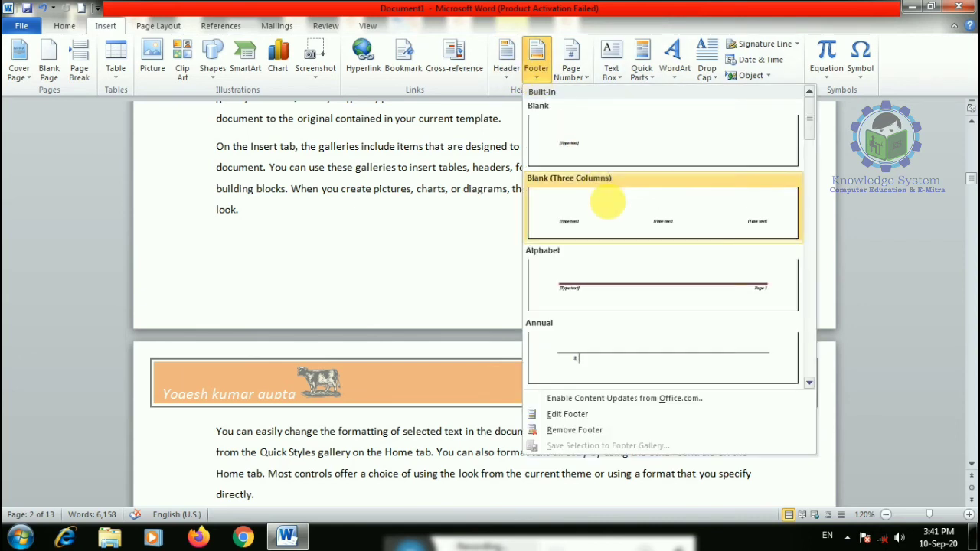
{"action": "scroll", "coordinate": [623, 285], "scroll_direction": "down", "scroll_amount": 5}
{"action": "scroll", "coordinate": [627, 281], "scroll_direction": "up", "scroll_amount": 1}
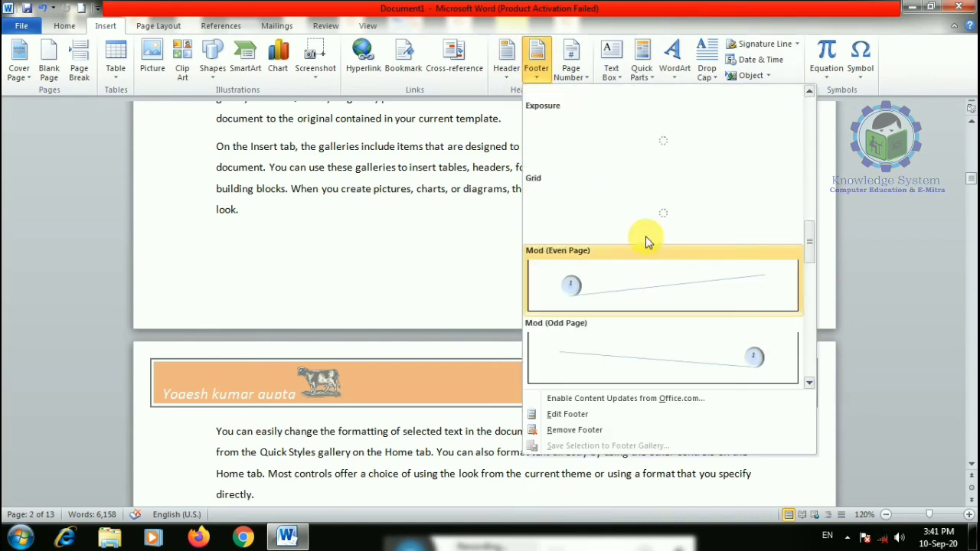
{"action": "scroll", "coordinate": [646, 242], "scroll_direction": "up", "scroll_amount": 5}
{"action": "scroll", "coordinate": [655, 199], "scroll_direction": "up", "scroll_amount": 3}
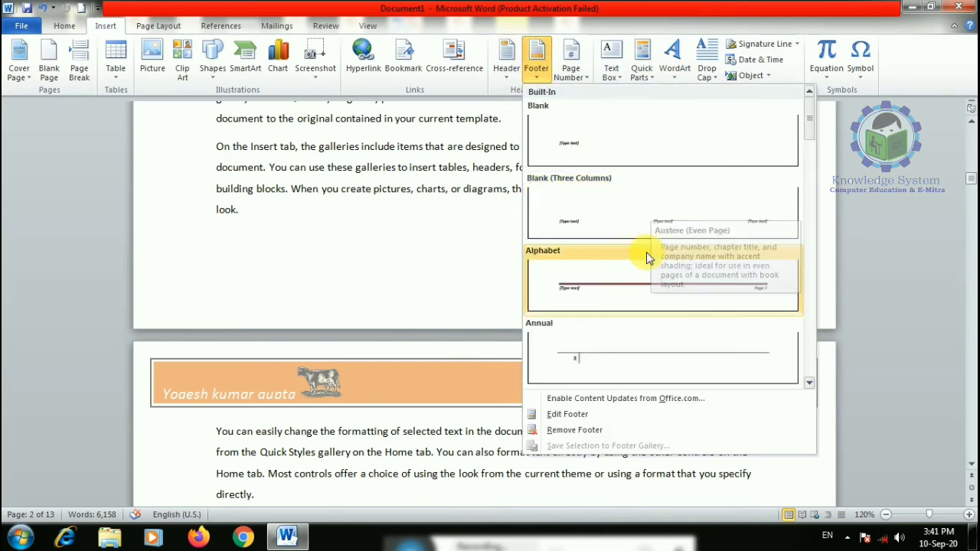
{"action": "left_click", "coordinate": [620, 284]}
{"action": "scroll", "coordinate": [536, 306], "scroll_direction": "down", "scroll_amount": 2}
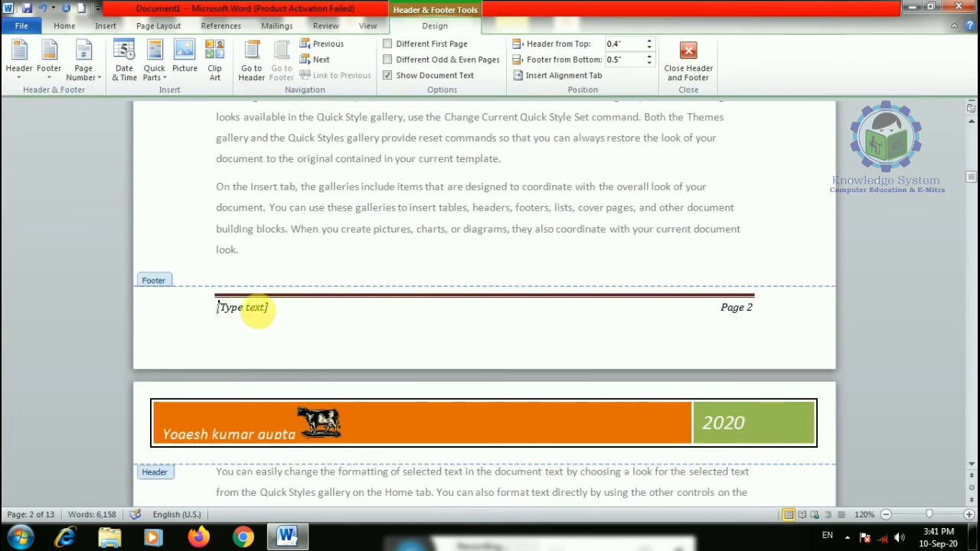
{"action": "left_click", "coordinate": [258, 314]}
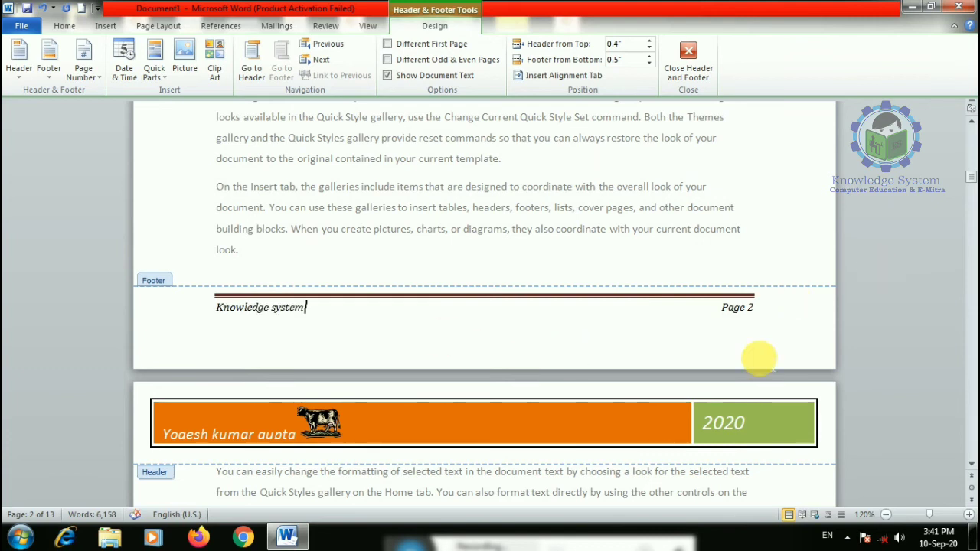
{"action": "scroll", "coordinate": [660, 405], "scroll_direction": "down", "scroll_amount": 5}
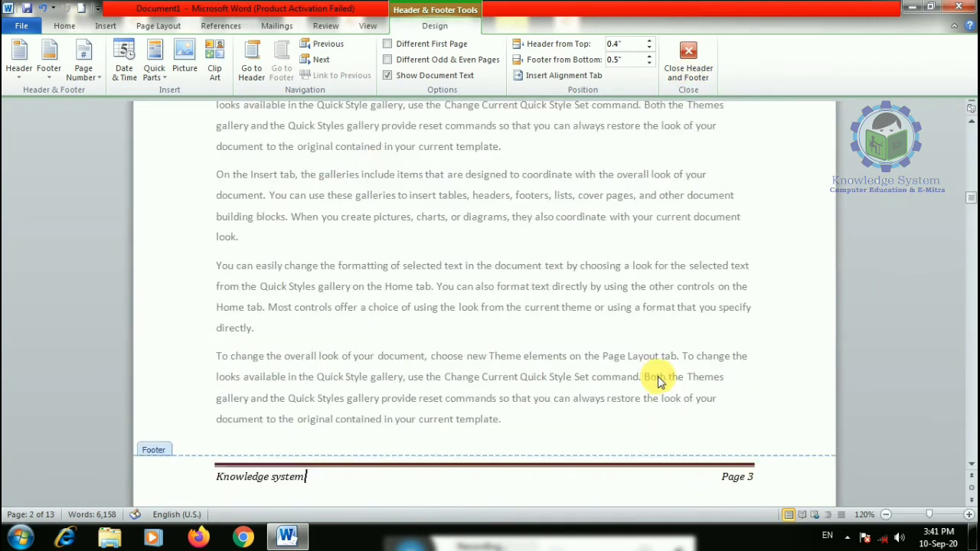
{"action": "scroll", "coordinate": [659, 379], "scroll_direction": "down", "scroll_amount": 20}
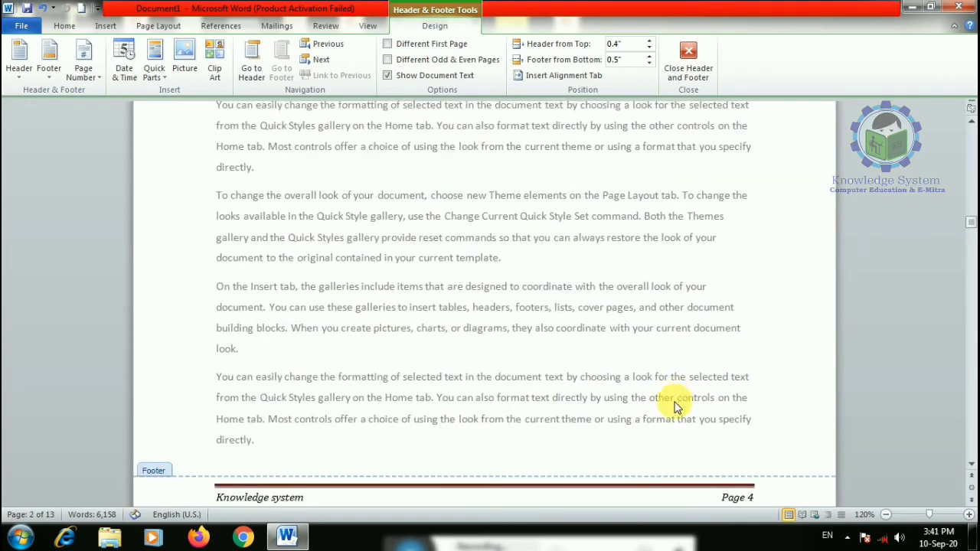
{"action": "scroll", "coordinate": [676, 407], "scroll_direction": "down", "scroll_amount": 20}
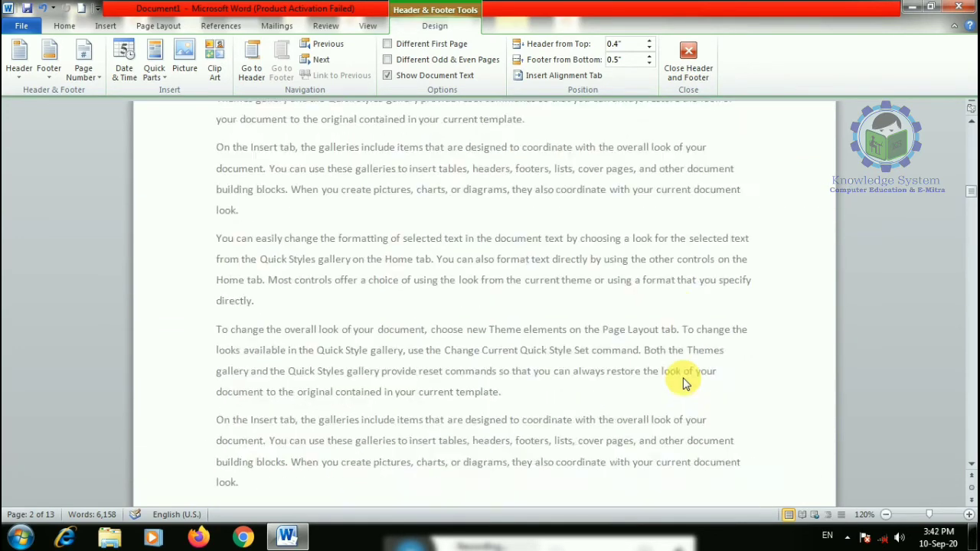
{"action": "scroll", "coordinate": [659, 344], "scroll_direction": "down", "scroll_amount": 5}
{"action": "double_click", "coordinate": [634, 311]}
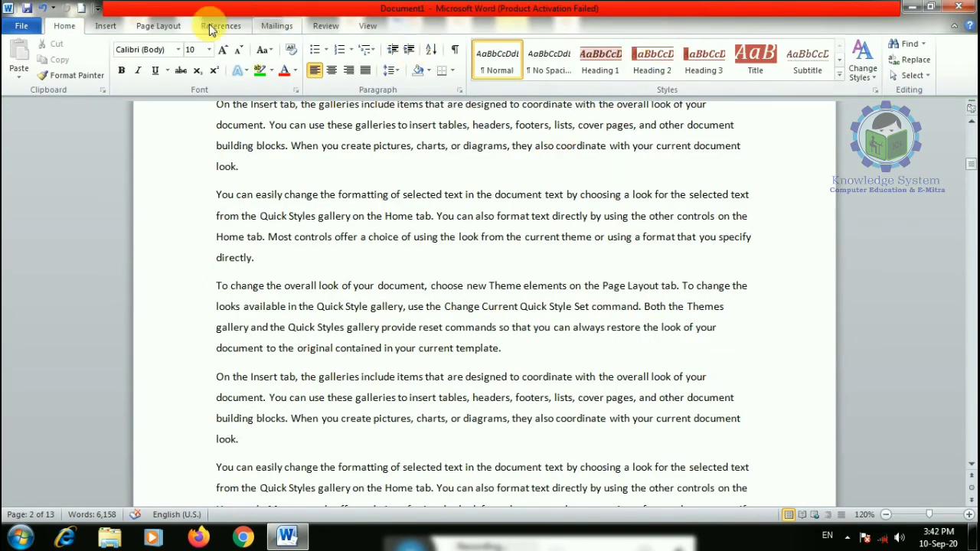
- Insert the date 10-Sep-20 into the page 2 footer and raise Header from Top to 0.5"
{"action": "left_click", "coordinate": [105, 26]}
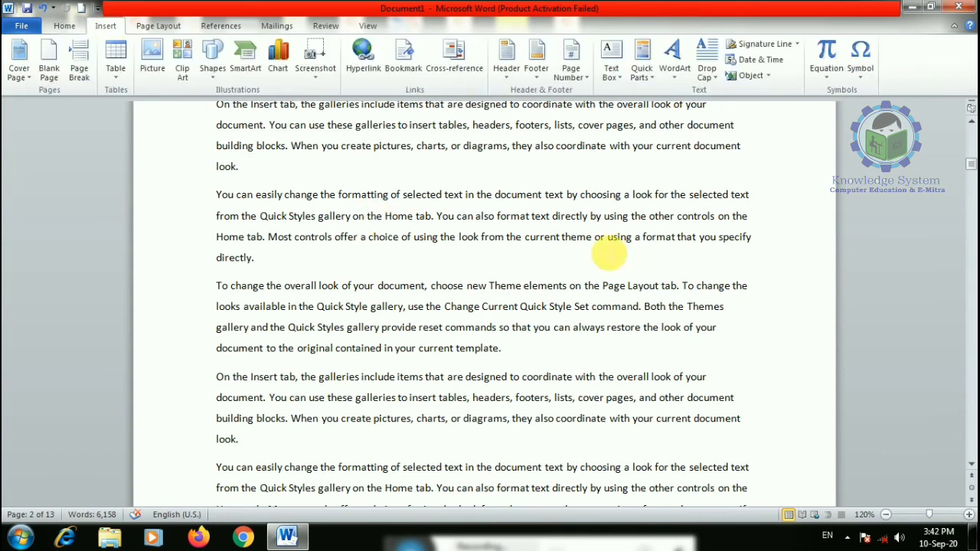
{"action": "left_click", "coordinate": [536, 73]}
{"action": "left_click", "coordinate": [375, 404]}
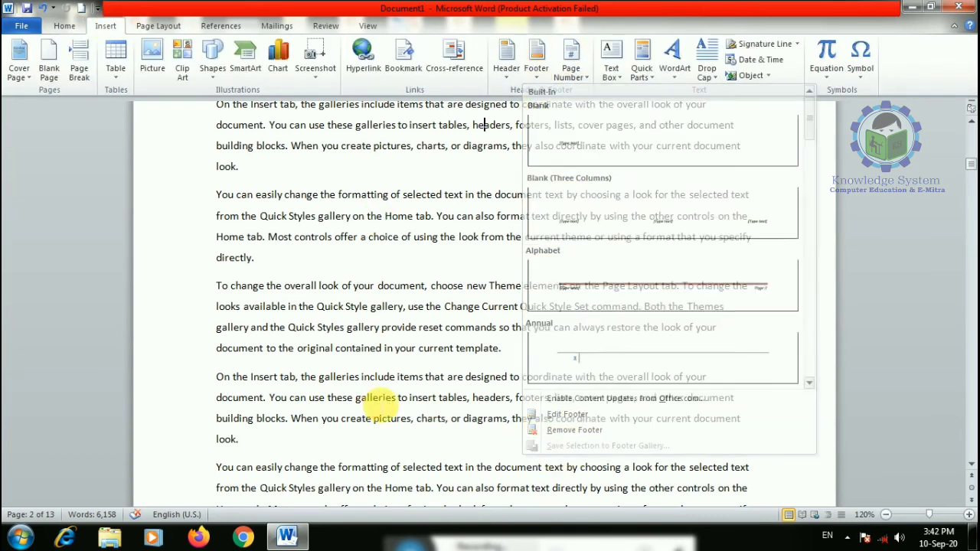
{"action": "scroll", "coordinate": [456, 358], "scroll_direction": "down", "scroll_amount": 3}
{"action": "scroll", "coordinate": [456, 358], "scroll_direction": "down", "scroll_amount": 4}
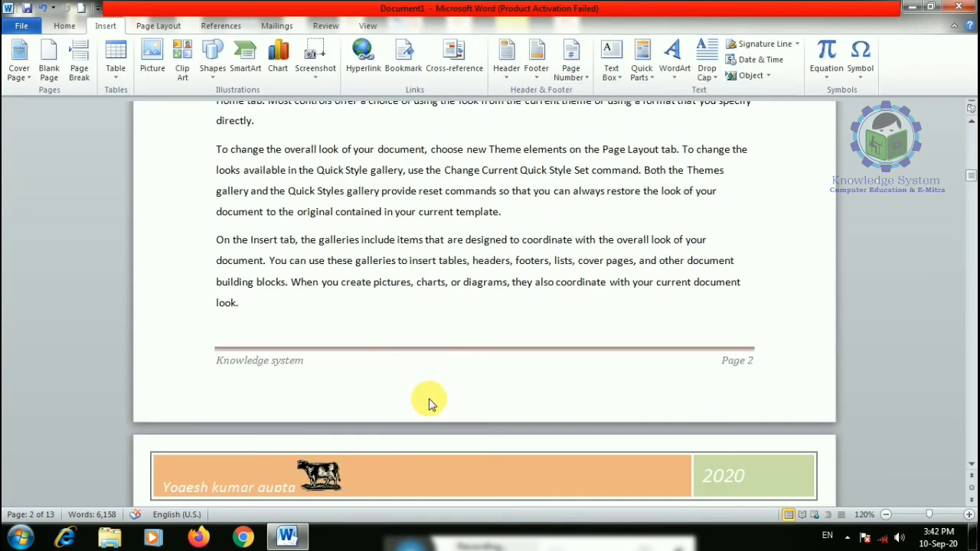
{"action": "double_click", "coordinate": [460, 363]}
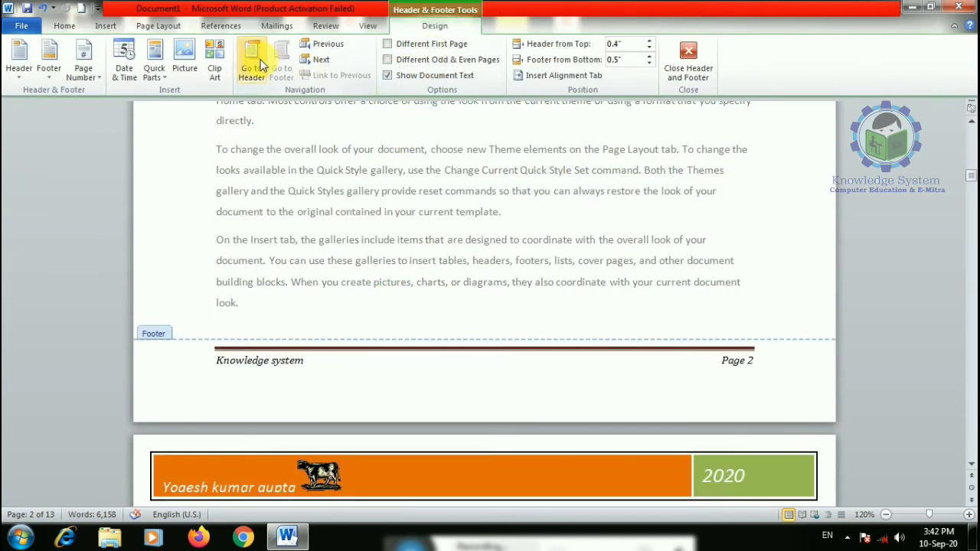
{"action": "left_click", "coordinate": [127, 63]}
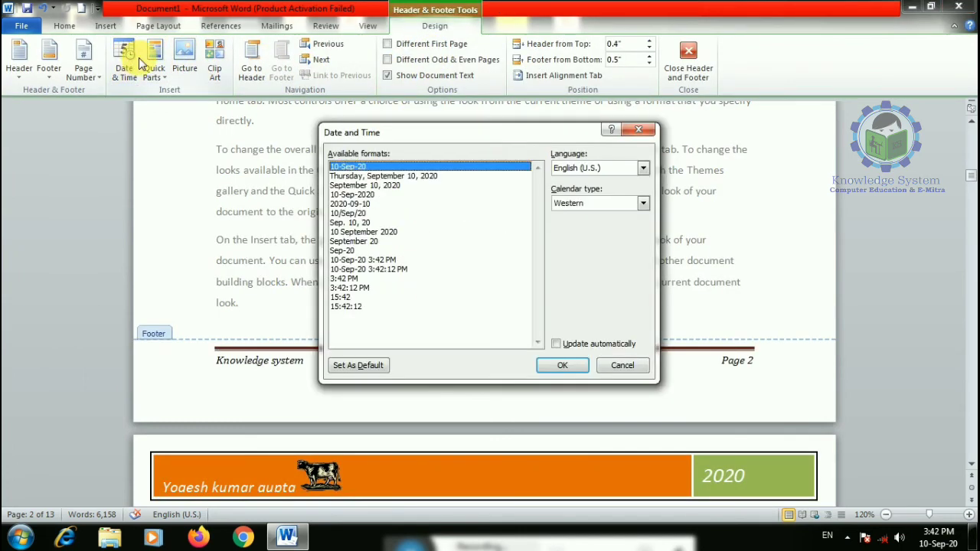
{"action": "left_click", "coordinate": [570, 365]}
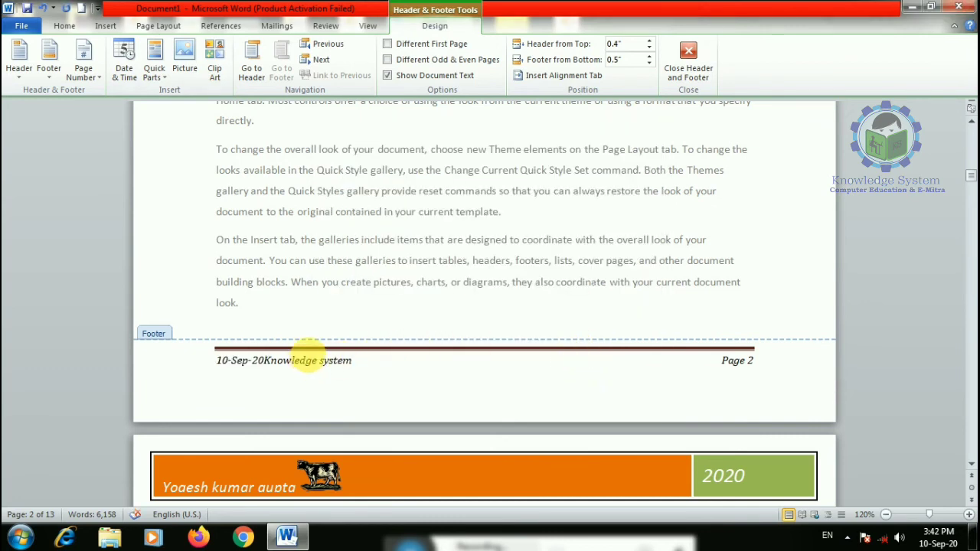
{"action": "left_click", "coordinate": [649, 40]}
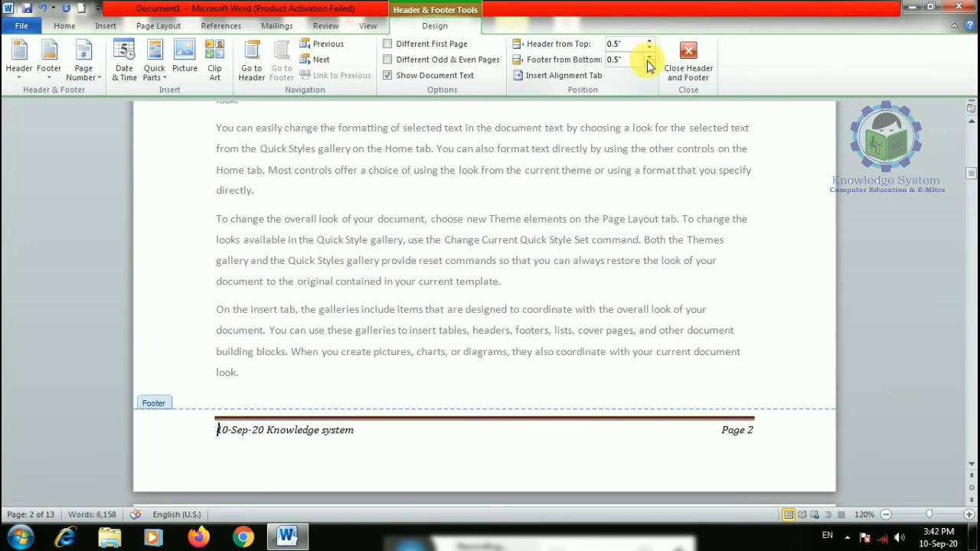
- Add a Plain Number 2 page number centred at the top of the page
{"action": "left_click", "coordinate": [688, 65]}
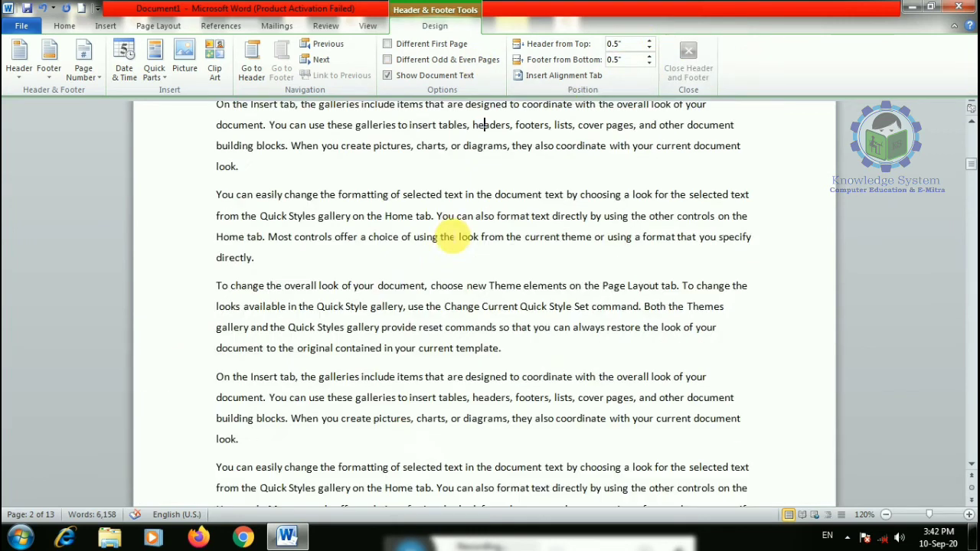
{"action": "scroll", "coordinate": [536, 290], "scroll_direction": "up", "scroll_amount": 3}
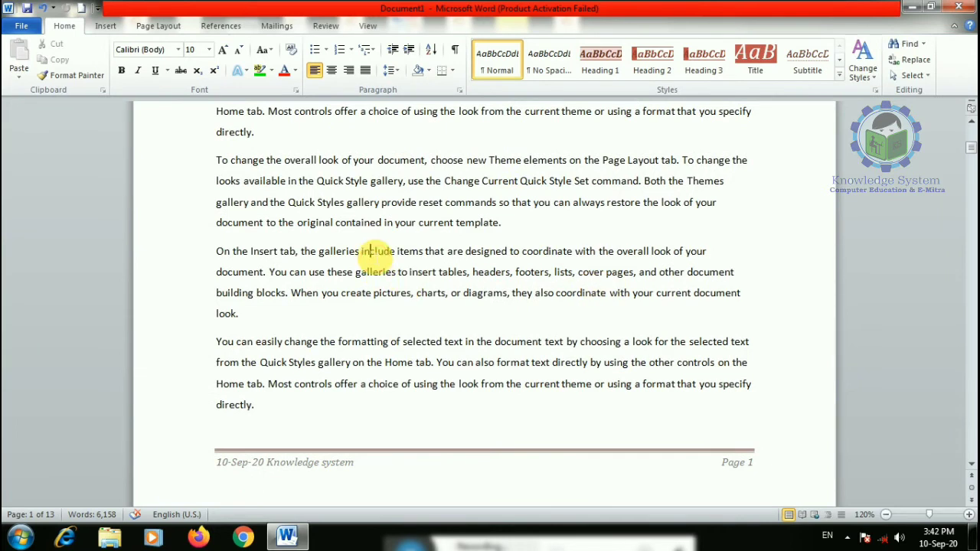
{"action": "left_click", "coordinate": [106, 26]}
{"action": "left_click", "coordinate": [571, 67]}
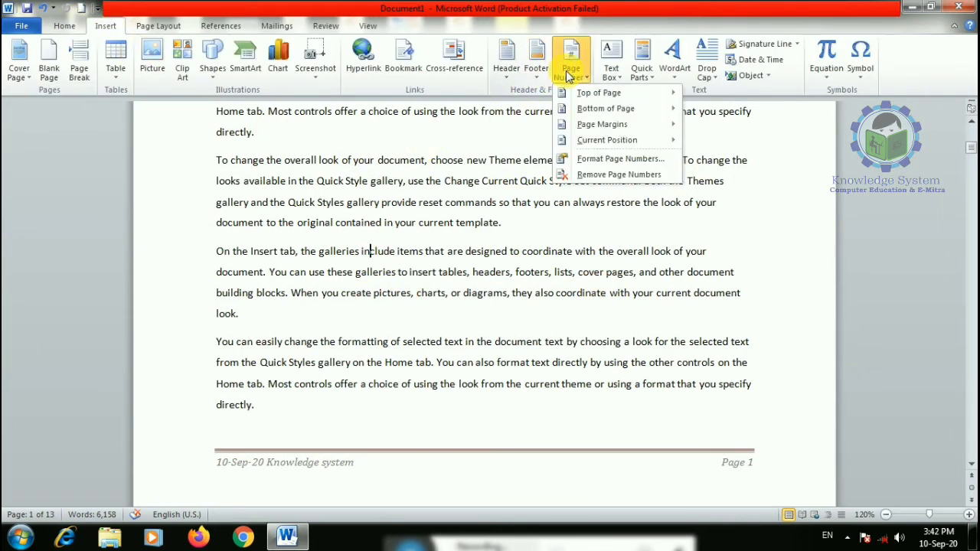
{"action": "mouse_move", "coordinate": [624, 93]}
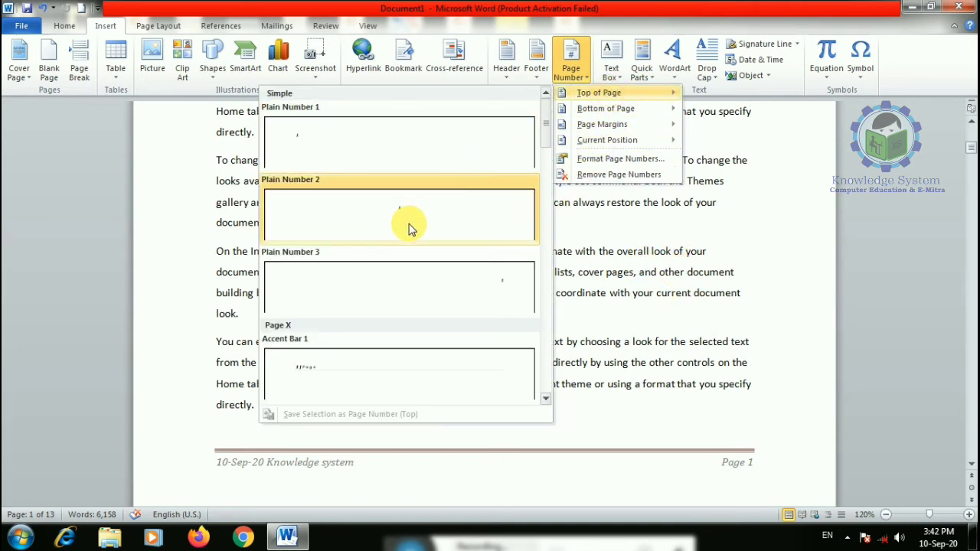
{"action": "scroll", "coordinate": [410, 228], "scroll_direction": "down", "scroll_amount": 5}
{"action": "scroll", "coordinate": [409, 228], "scroll_direction": "down", "scroll_amount": 3}
{"action": "mouse_move", "coordinate": [605, 110]}
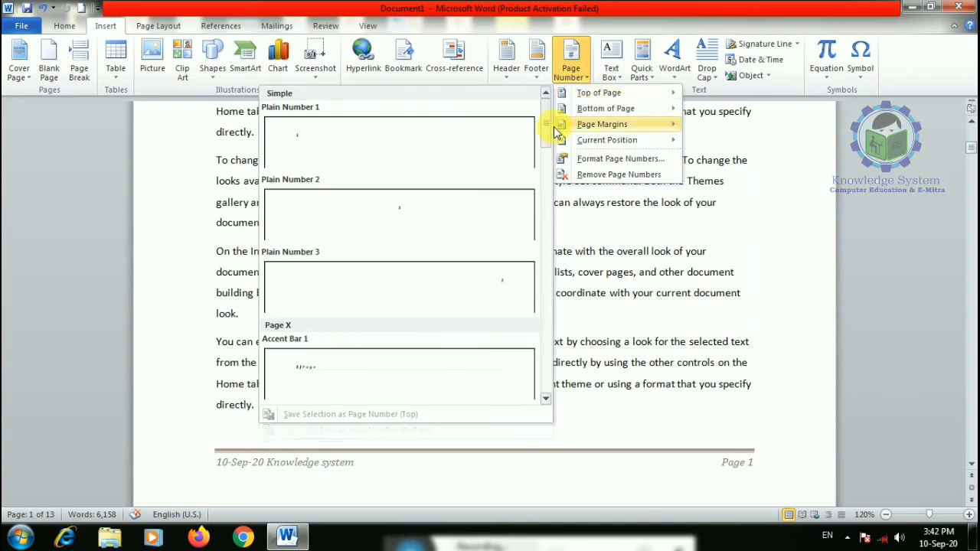
{"action": "left_click", "coordinate": [403, 223]}
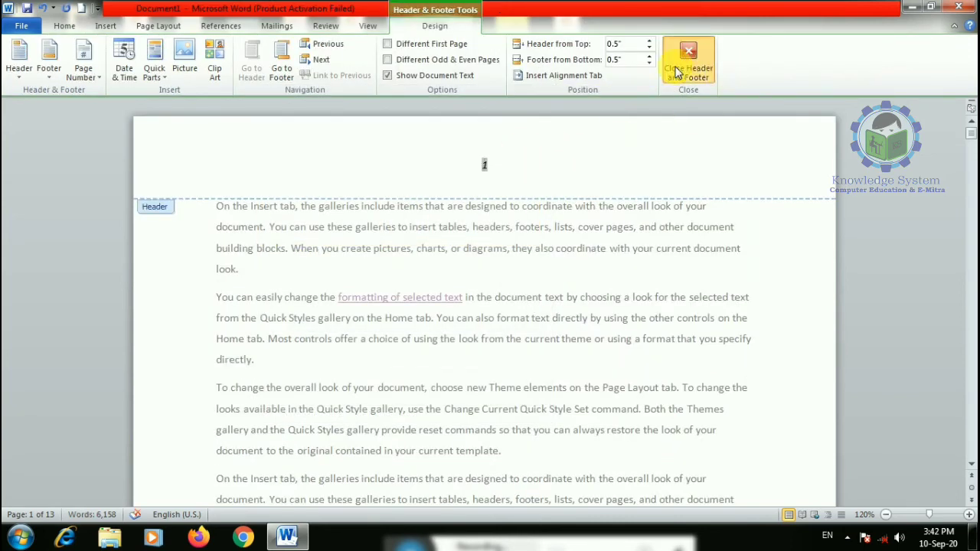
{"action": "left_click", "coordinate": [701, 59]}
- Add an arrow-shaped page number at the bottom of the page
{"action": "left_click", "coordinate": [106, 26]}
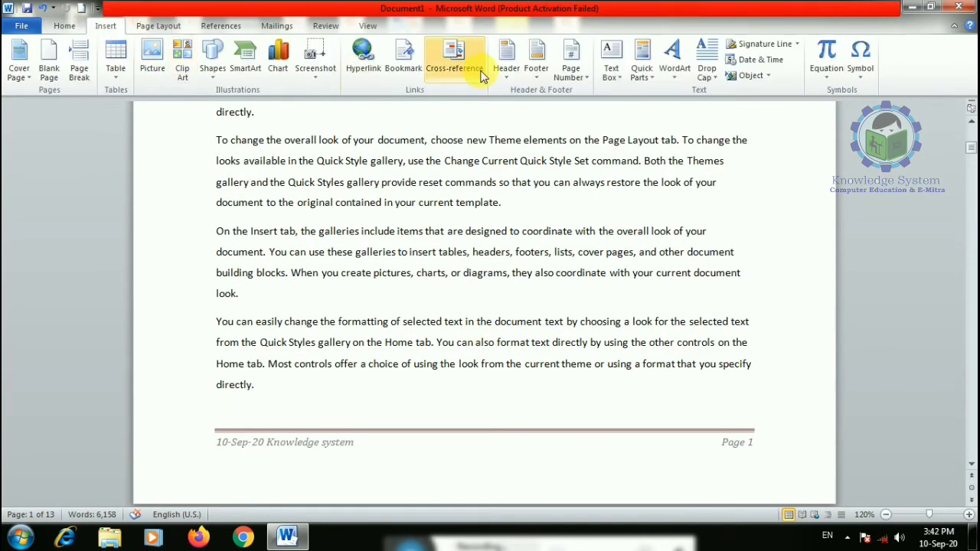
{"action": "left_click", "coordinate": [577, 76]}
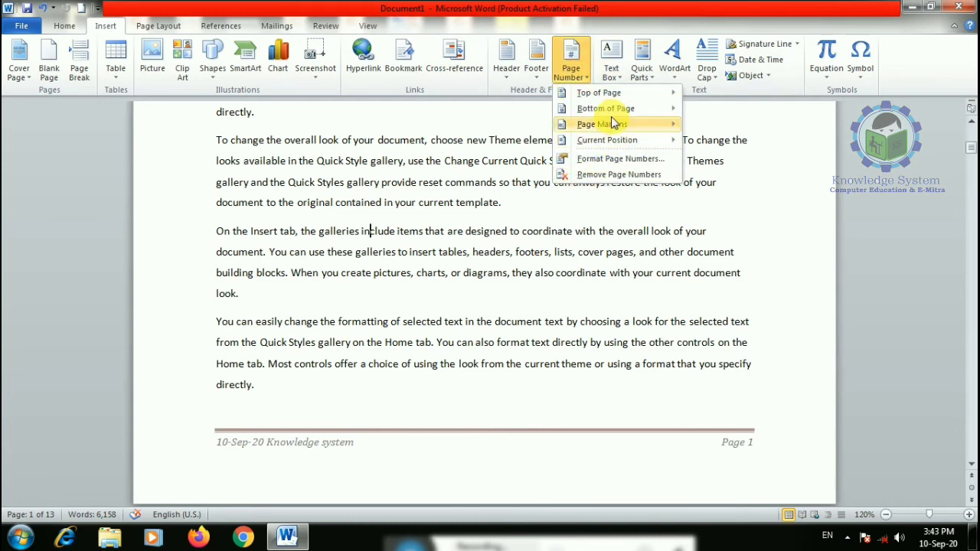
{"action": "mouse_move", "coordinate": [605, 108]}
{"action": "scroll", "coordinate": [462, 306], "scroll_direction": "down", "scroll_amount": 5}
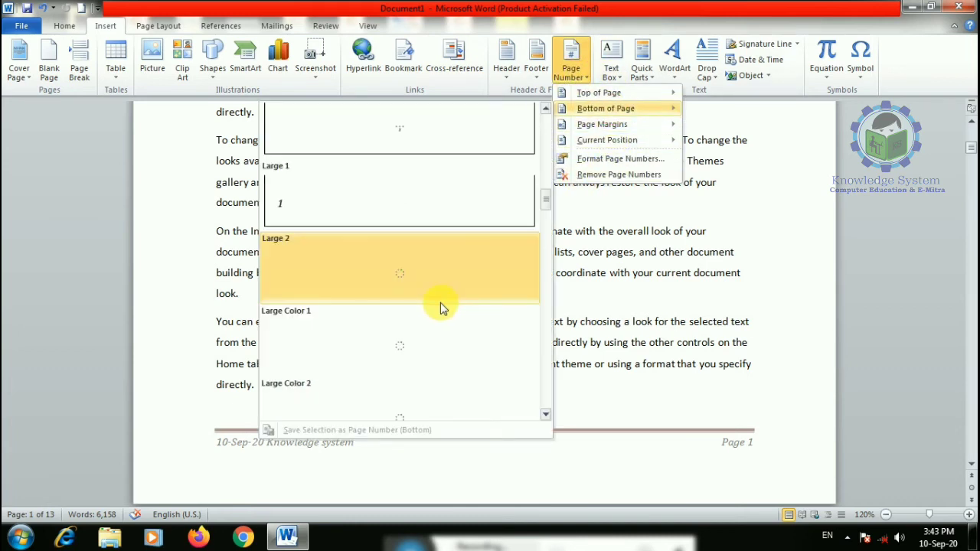
{"action": "scroll", "coordinate": [427, 310], "scroll_direction": "down", "scroll_amount": 5}
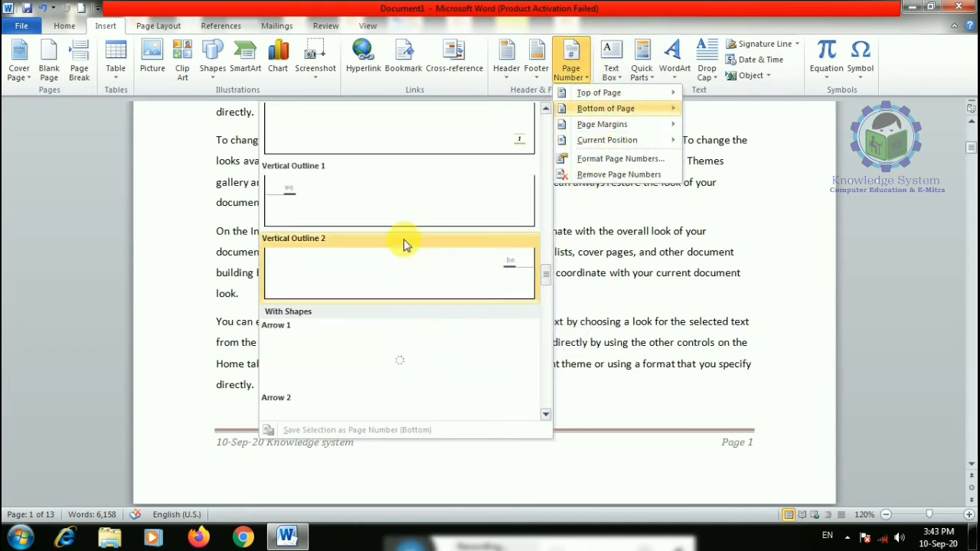
{"action": "left_click", "coordinate": [317, 361]}
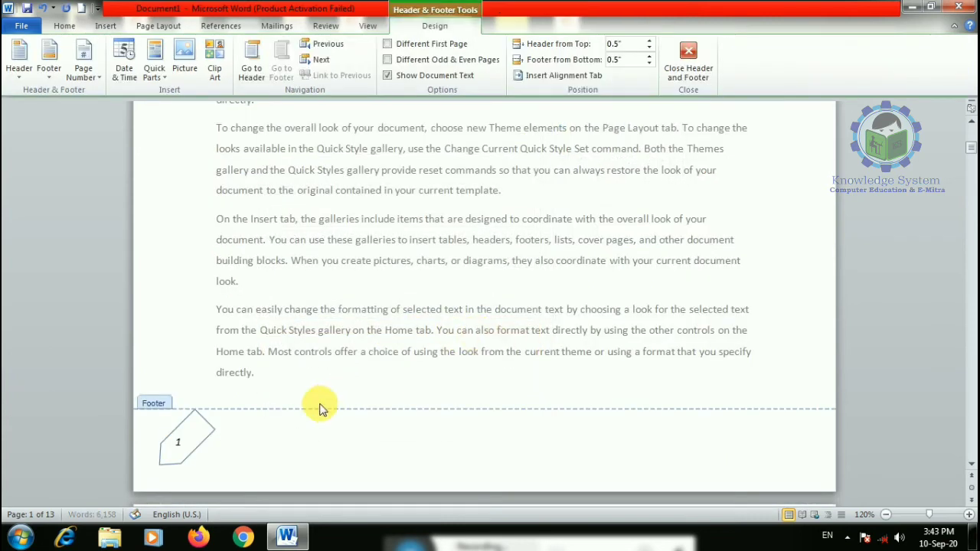
{"action": "left_click", "coordinate": [704, 69]}
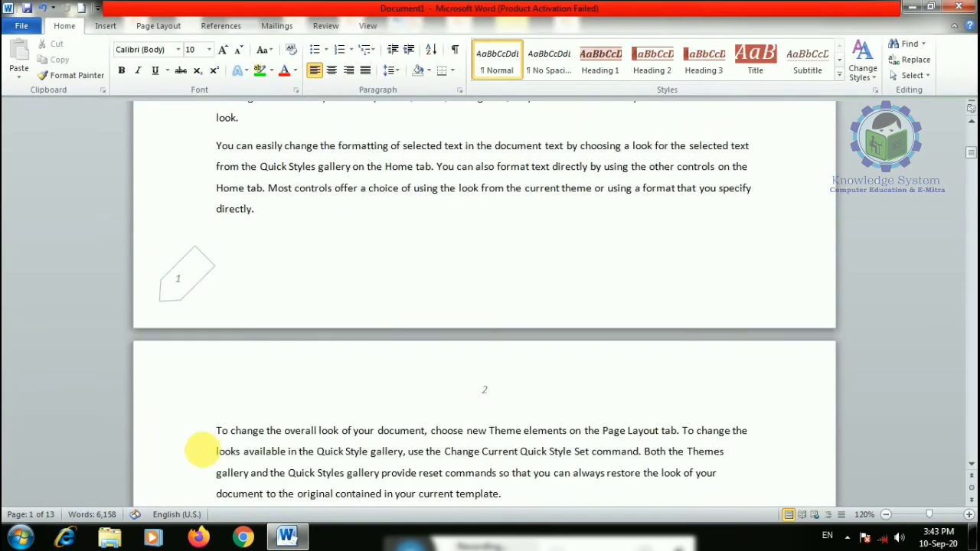
- Add a circle-style page number at the bottom of page 2
{"action": "scroll", "coordinate": [202, 452], "scroll_direction": "down", "scroll_amount": 15}
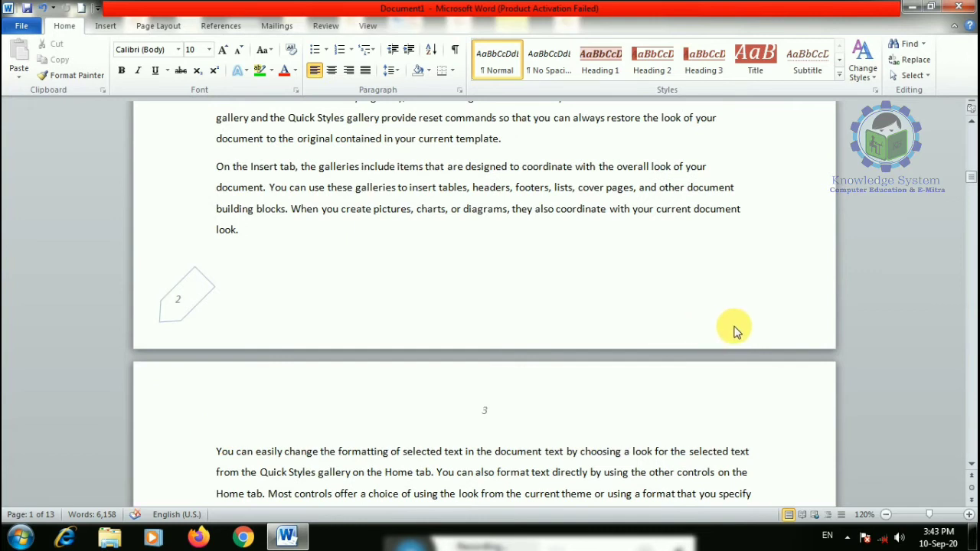
{"action": "left_click", "coordinate": [221, 152]}
{"action": "left_click", "coordinate": [106, 26]}
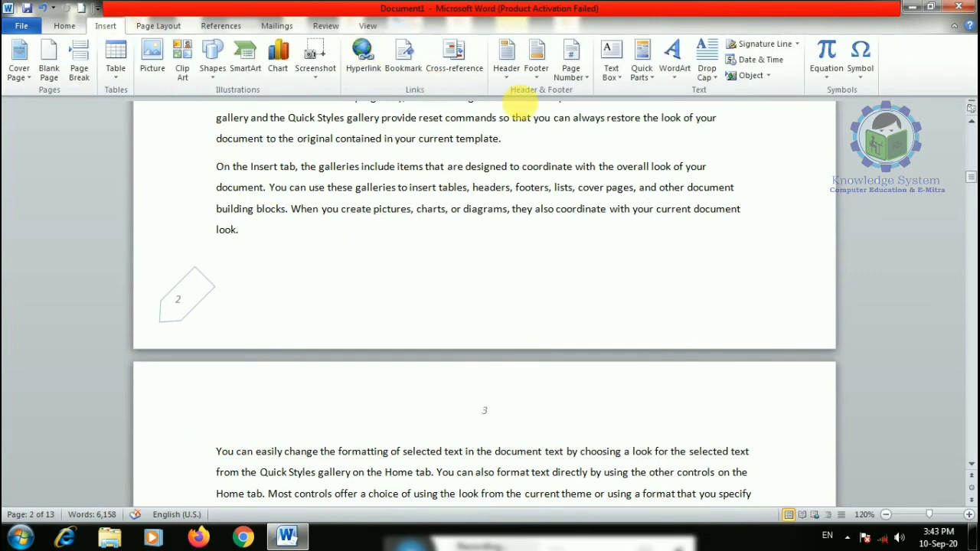
{"action": "left_click", "coordinate": [571, 61]}
{"action": "mouse_move", "coordinate": [634, 124]}
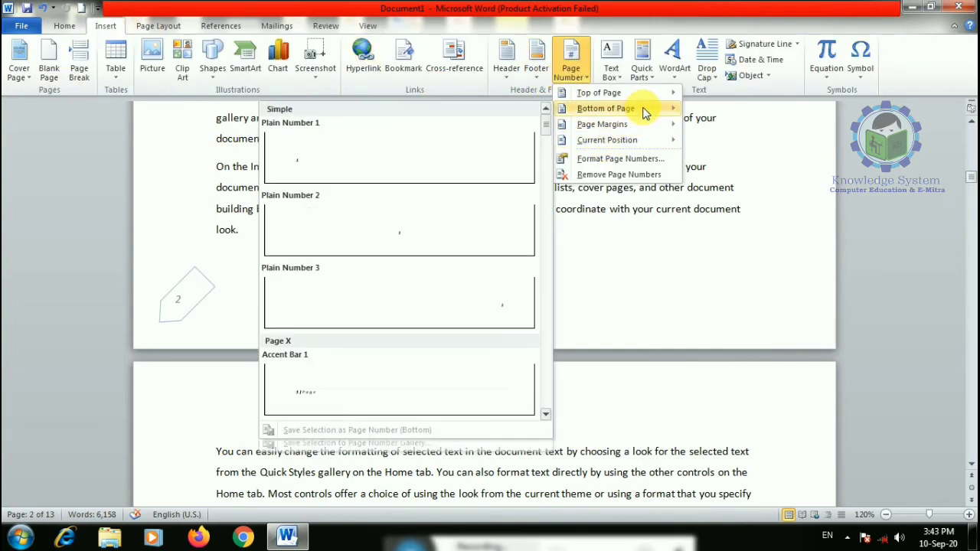
{"action": "scroll", "coordinate": [510, 352], "scroll_direction": "down", "scroll_amount": 5}
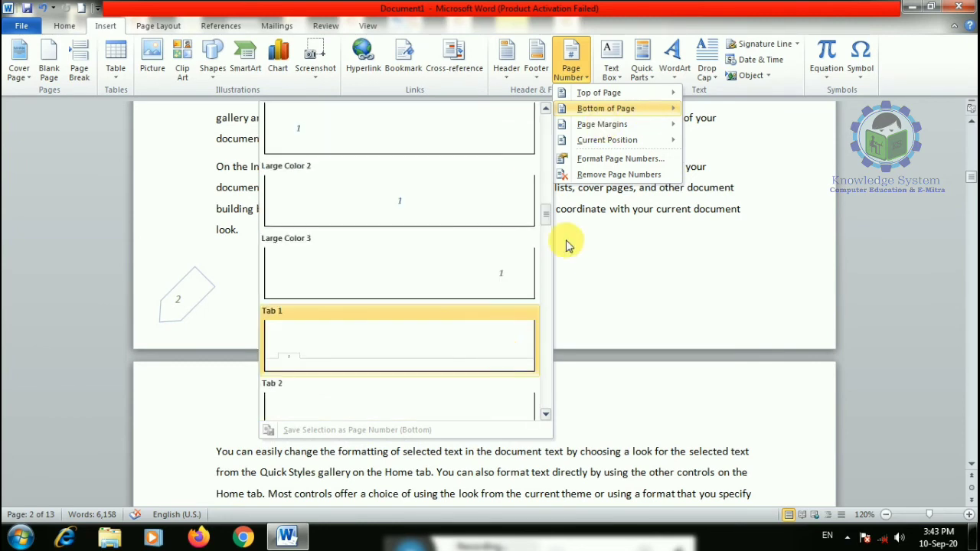
{"action": "left_click_drag", "start_coordinate": [548, 218], "coordinate": [531, 319]}
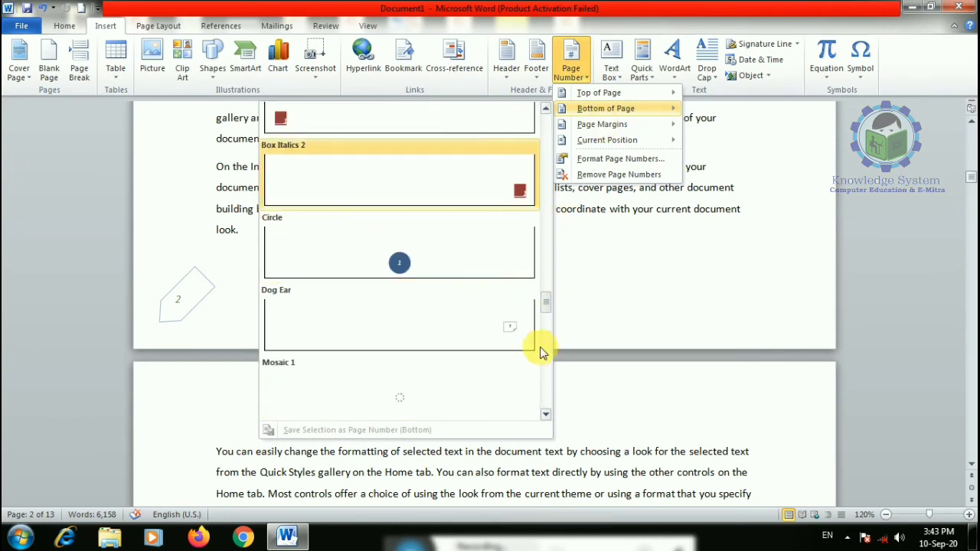
{"action": "left_click", "coordinate": [436, 256]}
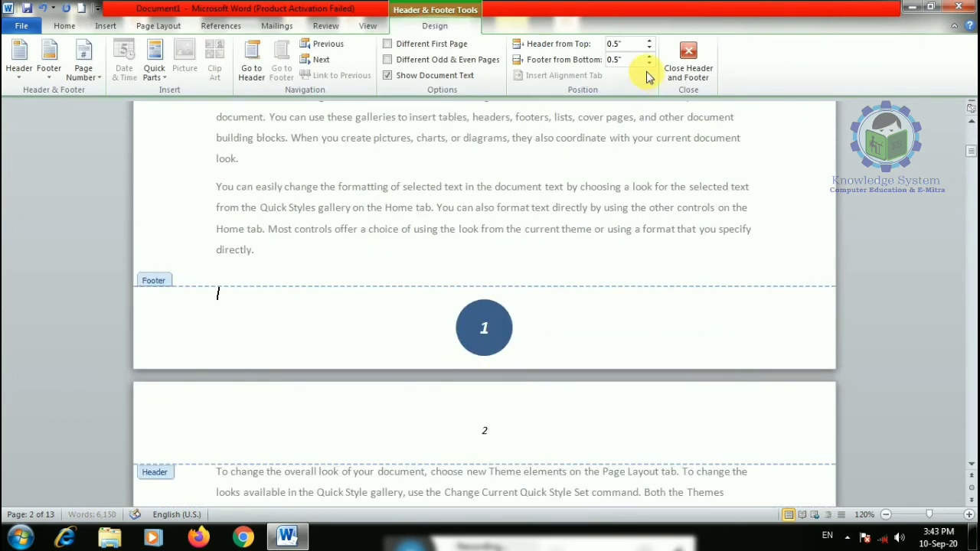
{"action": "left_click", "coordinate": [687, 61]}
- Change the page number format to Devanagari क, ख, ग numbering
{"action": "left_click", "coordinate": [108, 29]}
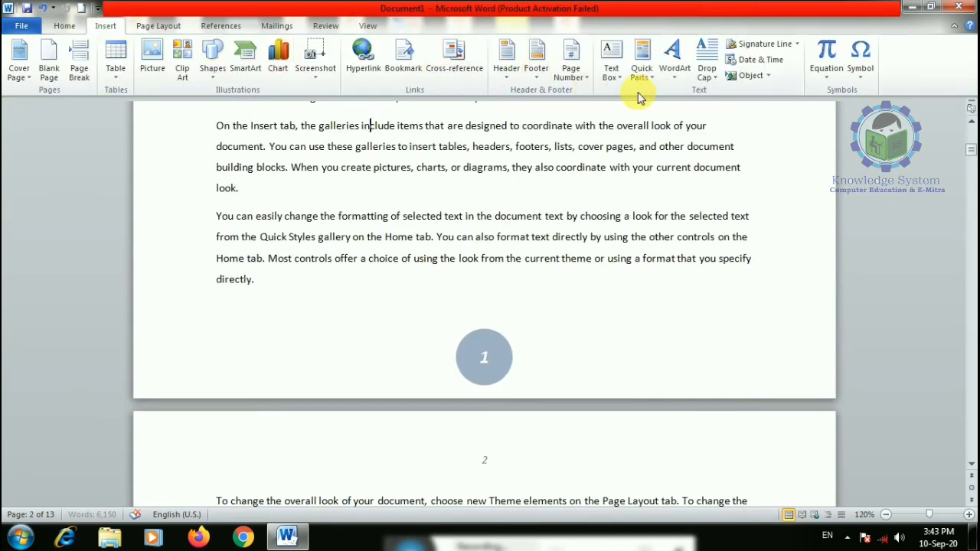
{"action": "left_click", "coordinate": [586, 74]}
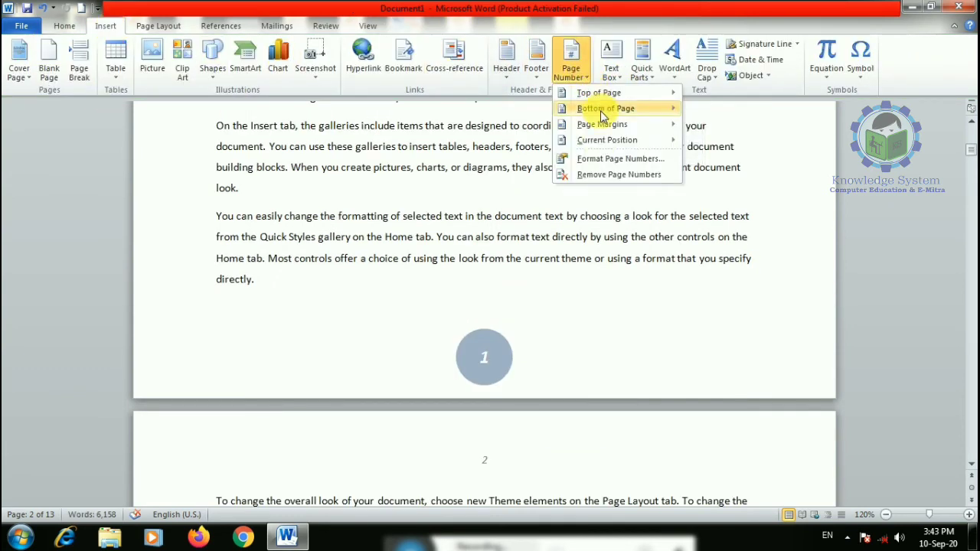
{"action": "left_click", "coordinate": [594, 160]}
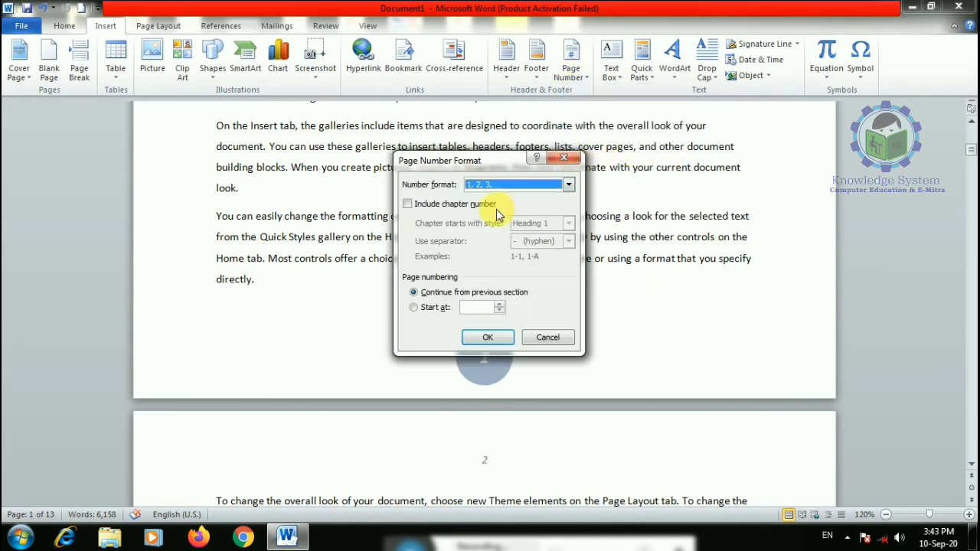
{"action": "left_click", "coordinate": [569, 185]}
{"action": "left_click", "coordinate": [534, 198]}
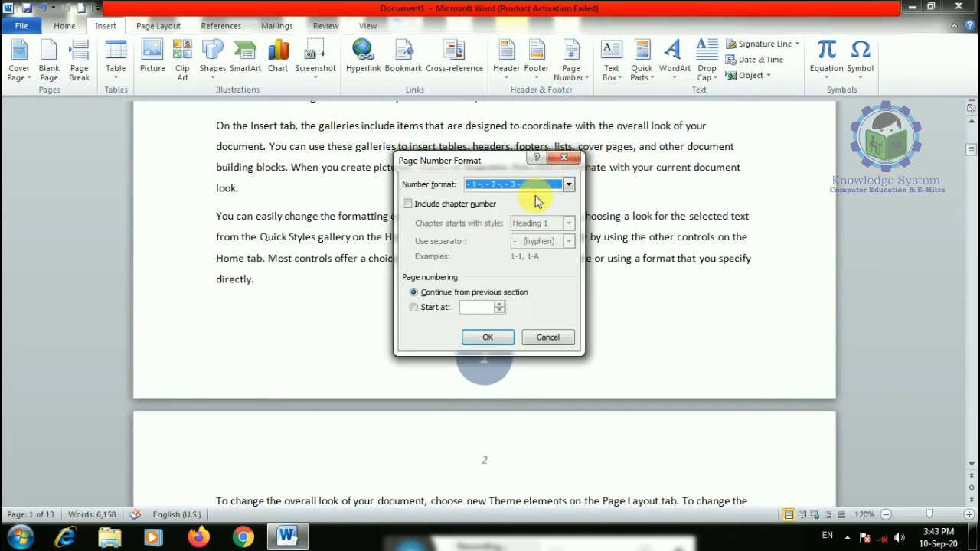
{"action": "left_click", "coordinate": [570, 185]}
{"action": "scroll", "coordinate": [480, 227], "scroll_direction": "down", "scroll_amount": 2}
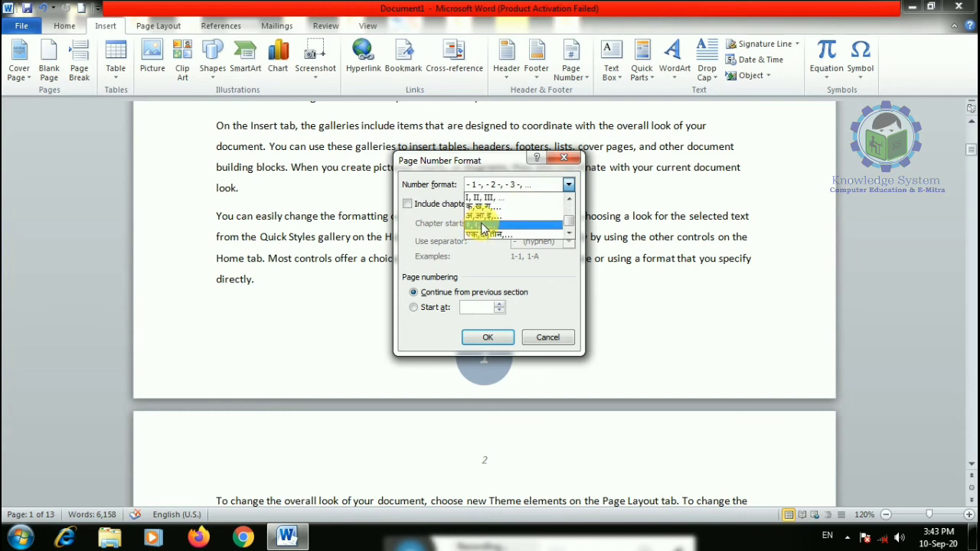
{"action": "left_click", "coordinate": [488, 207]}
{"action": "left_click", "coordinate": [488, 337]}
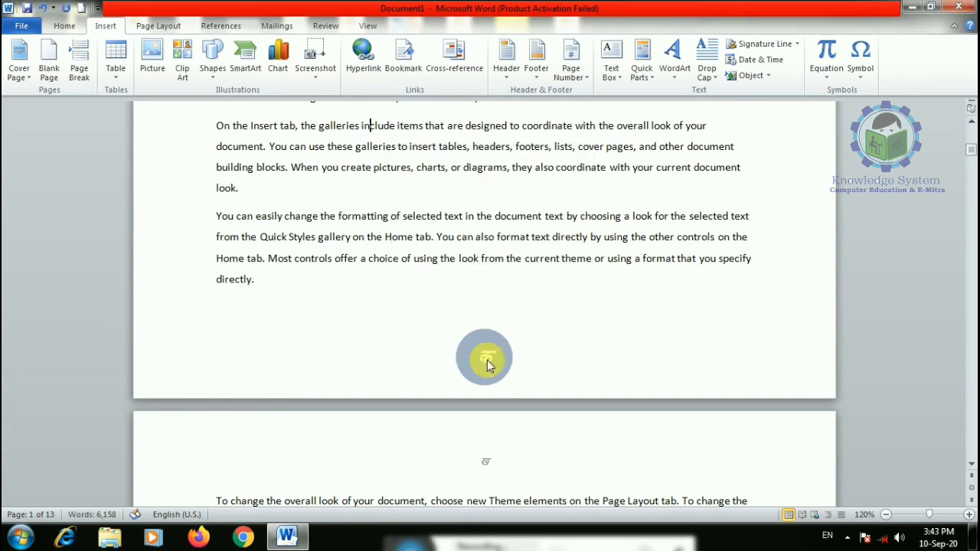
- Close footer editing and place the cursor after 'directly.'
{"action": "scroll", "coordinate": [484, 245], "scroll_direction": "down", "scroll_amount": 20}
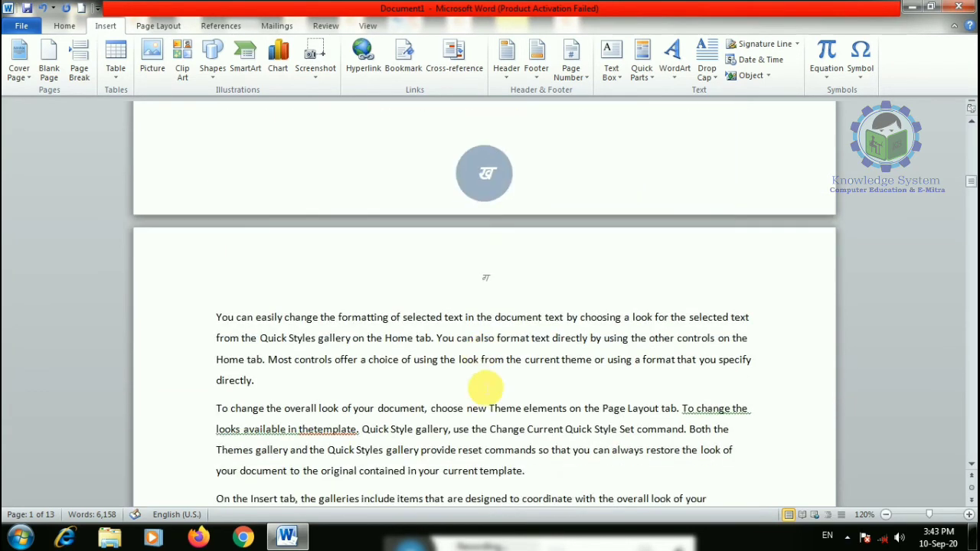
{"action": "scroll", "coordinate": [478, 389], "scroll_direction": "up", "scroll_amount": 4}
{"action": "double_click", "coordinate": [492, 383]}
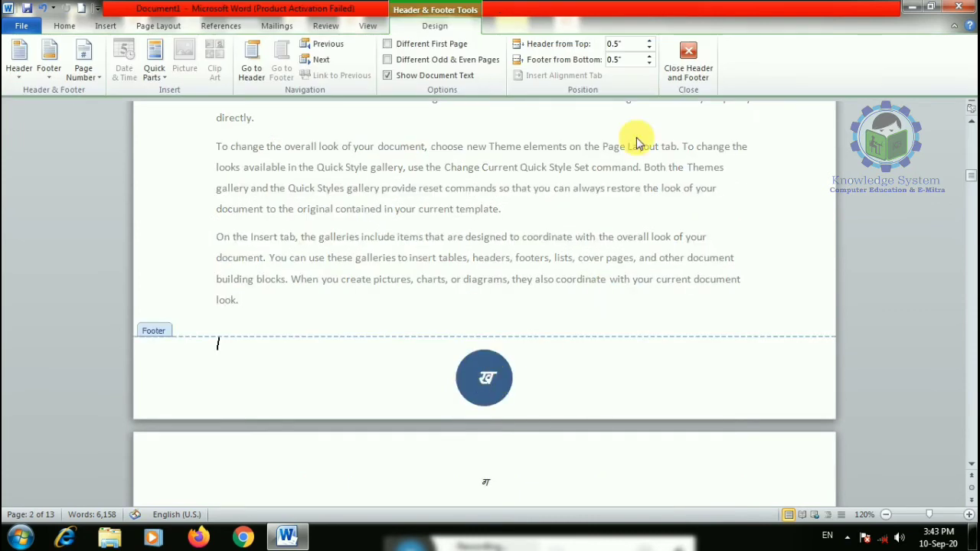
{"action": "left_click", "coordinate": [691, 49]}
{"action": "scroll", "coordinate": [459, 222], "scroll_direction": "up", "scroll_amount": 4}
{"action": "left_click", "coordinate": [373, 215]}
{"action": "left_click", "coordinate": [106, 25]}
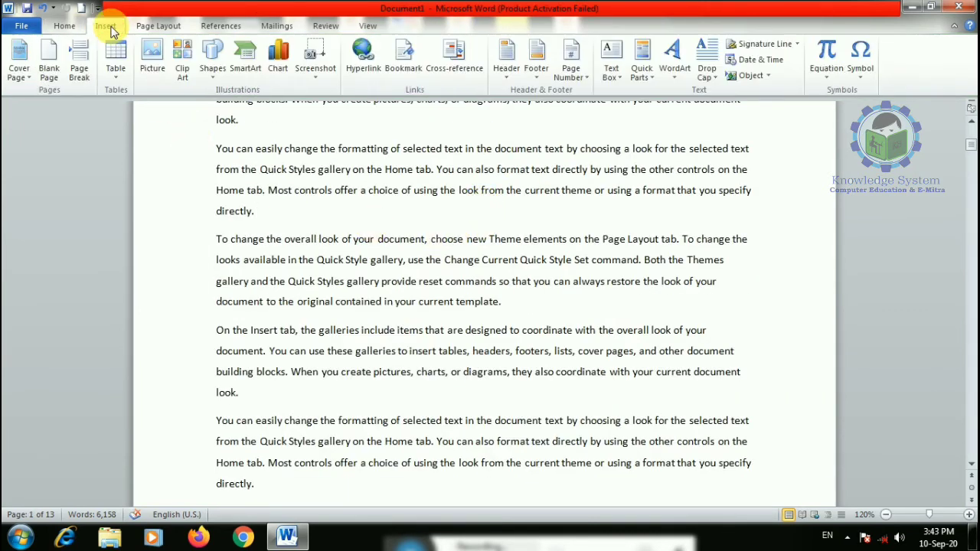
- Apply the एक, दो, तीन number format to the page numbers and scroll to check them
{"action": "left_click", "coordinate": [571, 68]}
{"action": "mouse_move", "coordinate": [605, 108]}
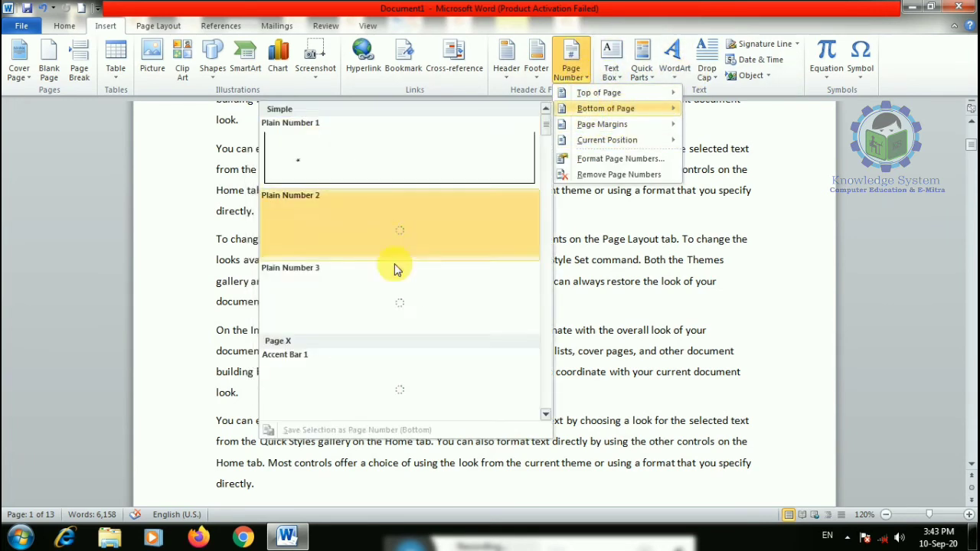
{"action": "scroll", "coordinate": [518, 248], "scroll_direction": "down", "scroll_amount": 5}
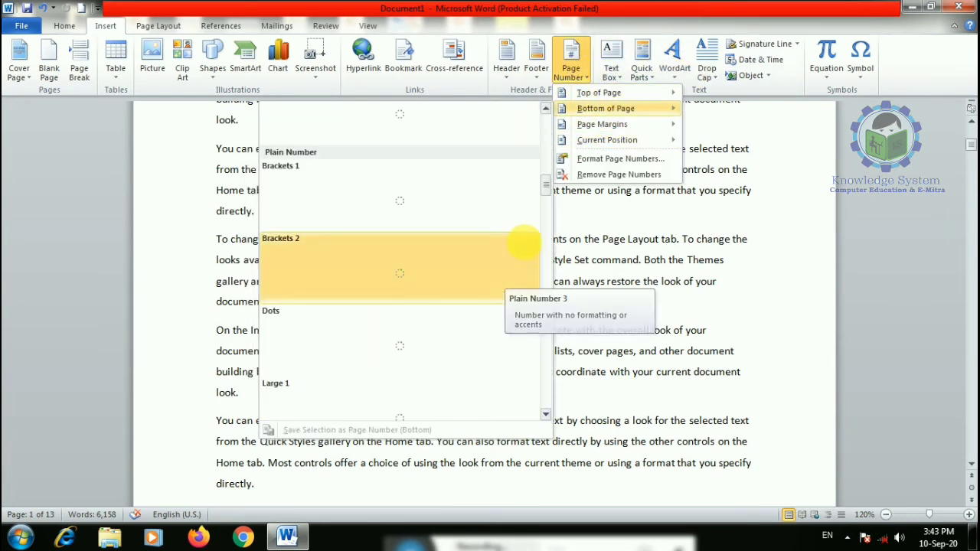
{"action": "scroll", "coordinate": [547, 207], "scroll_direction": "down", "scroll_amount": 5}
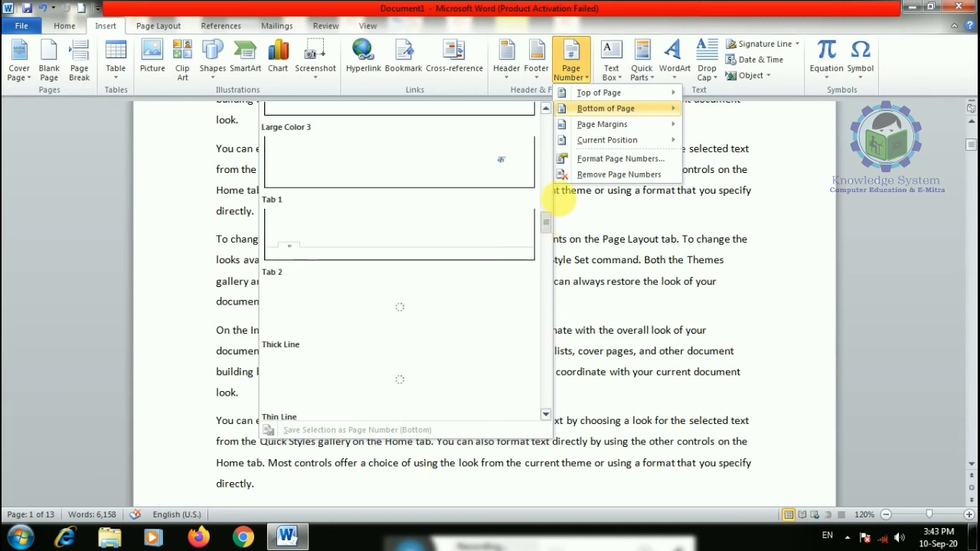
{"action": "left_click", "coordinate": [580, 158]}
{"action": "left_click", "coordinate": [521, 182]}
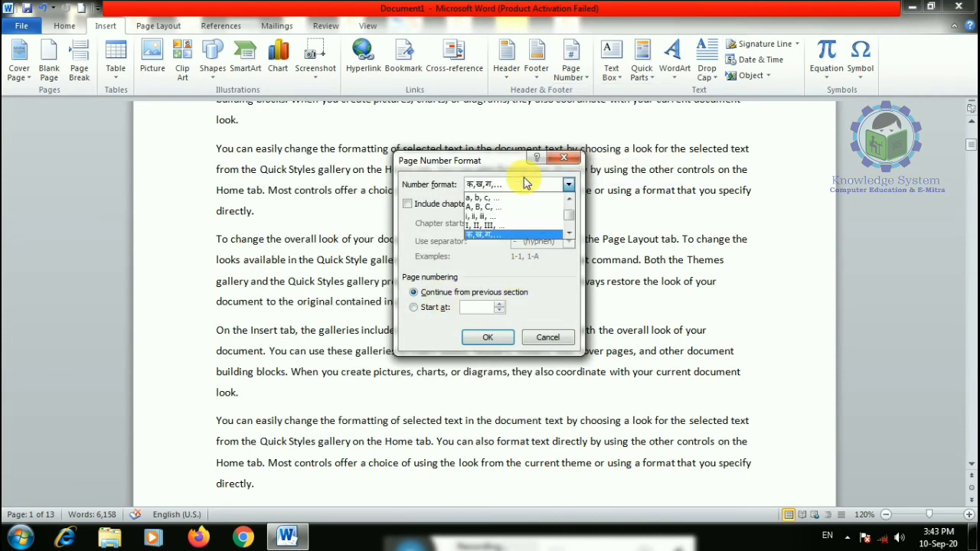
{"action": "left_click", "coordinate": [520, 183]}
{"action": "left_click", "coordinate": [507, 186]}
{"action": "left_click_drag", "start_coordinate": [571, 220], "coordinate": [568, 235]}
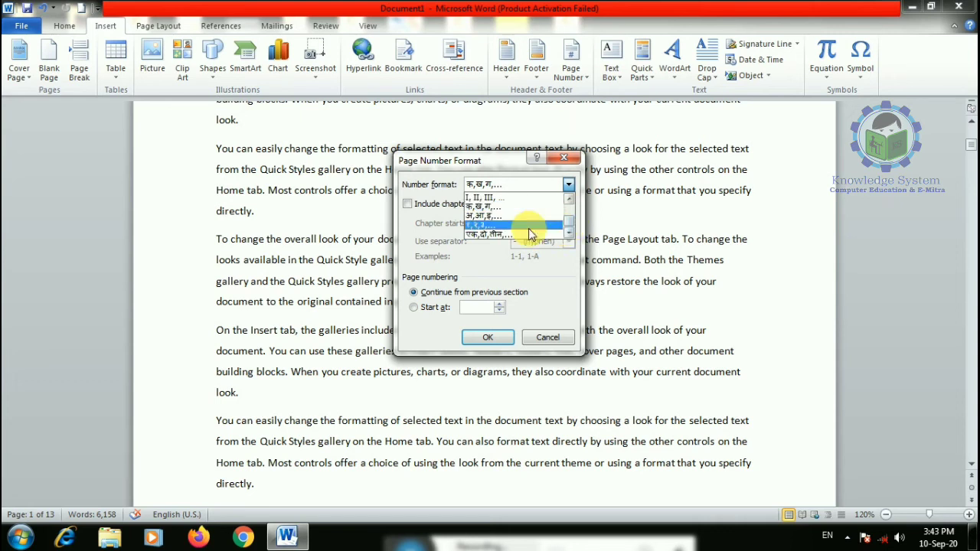
{"action": "left_click", "coordinate": [515, 233]}
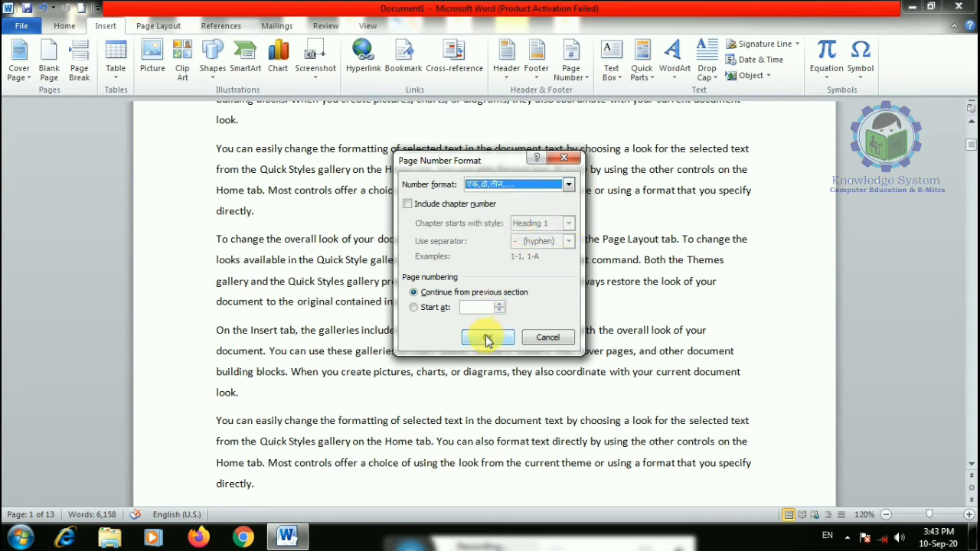
{"action": "left_click", "coordinate": [487, 341]}
{"action": "scroll", "coordinate": [479, 346], "scroll_direction": "down", "scroll_amount": 10}
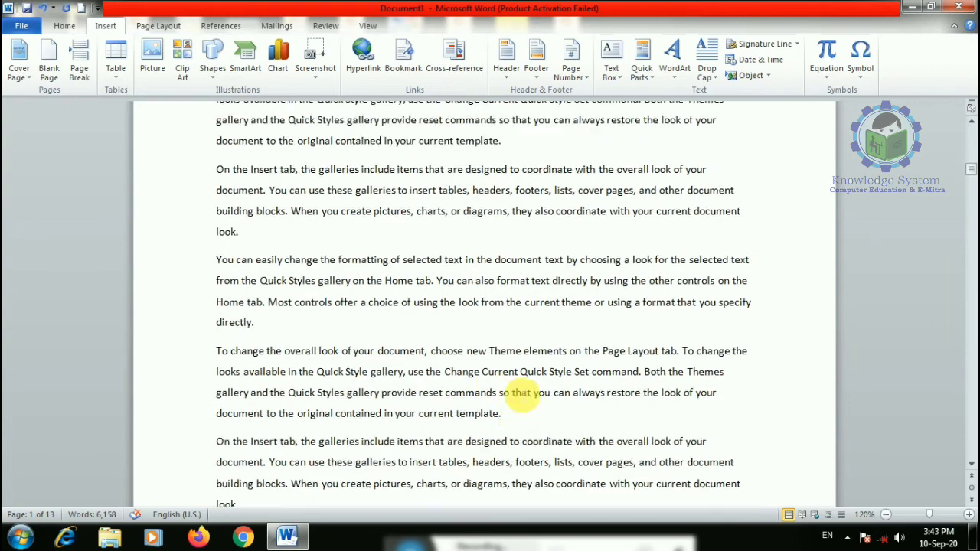
{"action": "scroll", "coordinate": [521, 395], "scroll_direction": "down", "scroll_amount": 15}
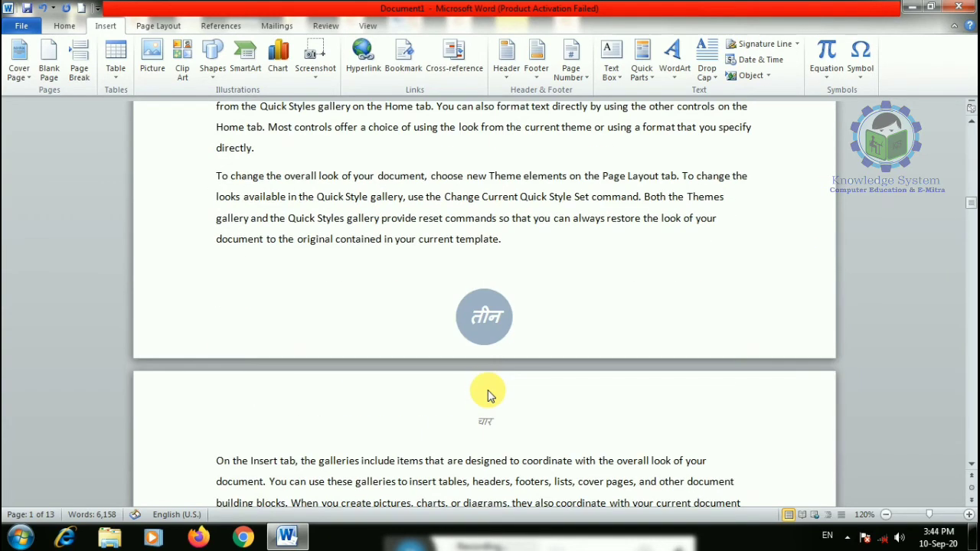
{"action": "scroll", "coordinate": [437, 201], "scroll_direction": "down", "scroll_amount": 8}
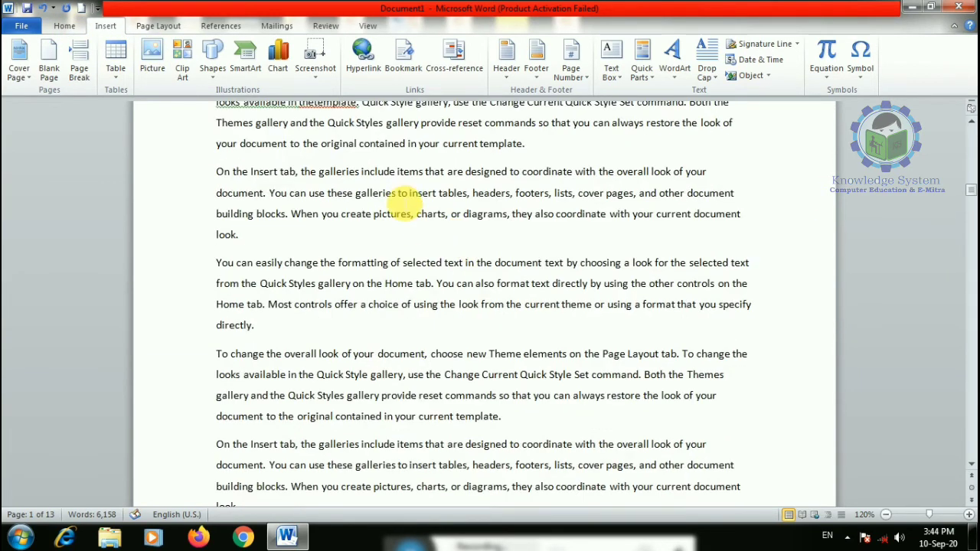
- Set page numbers to the 1, 2, 3 format starting at 10, and scroll to verify
{"action": "left_click", "coordinate": [571, 81]}
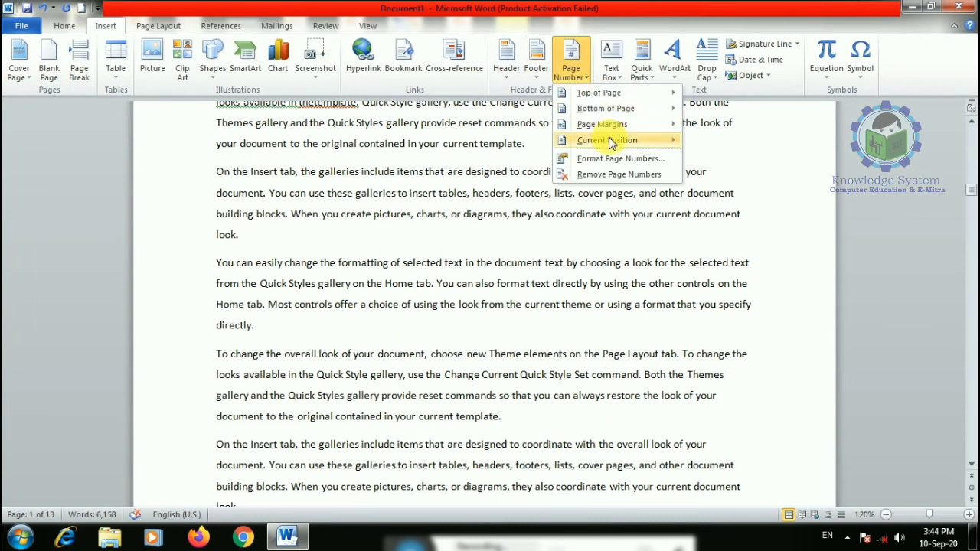
{"action": "mouse_move", "coordinate": [620, 109]}
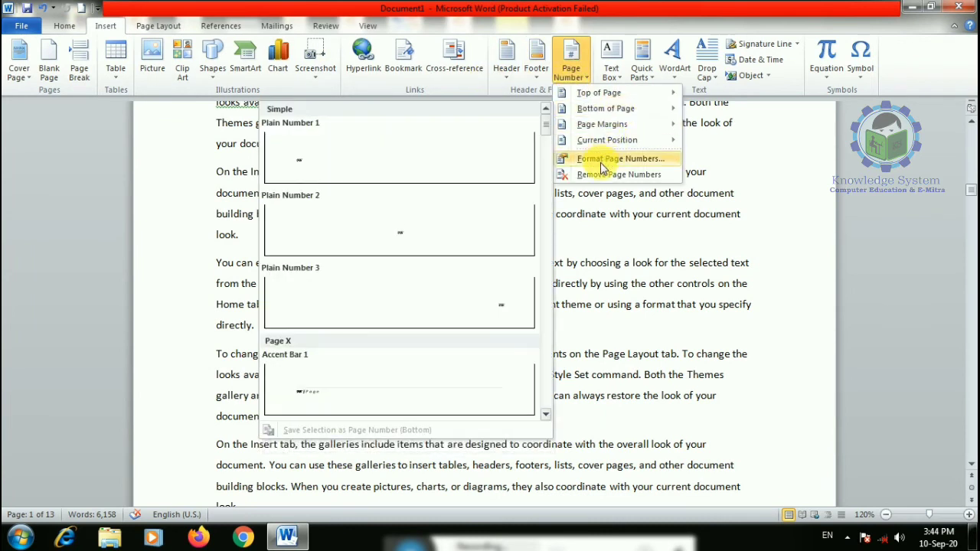
{"action": "left_click", "coordinate": [619, 159]}
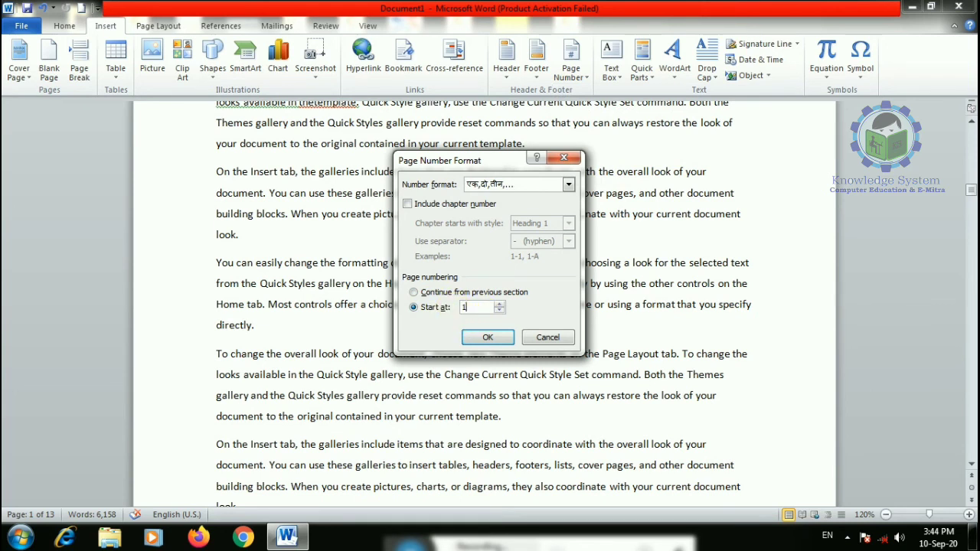
{"action": "left_click", "coordinate": [569, 188]}
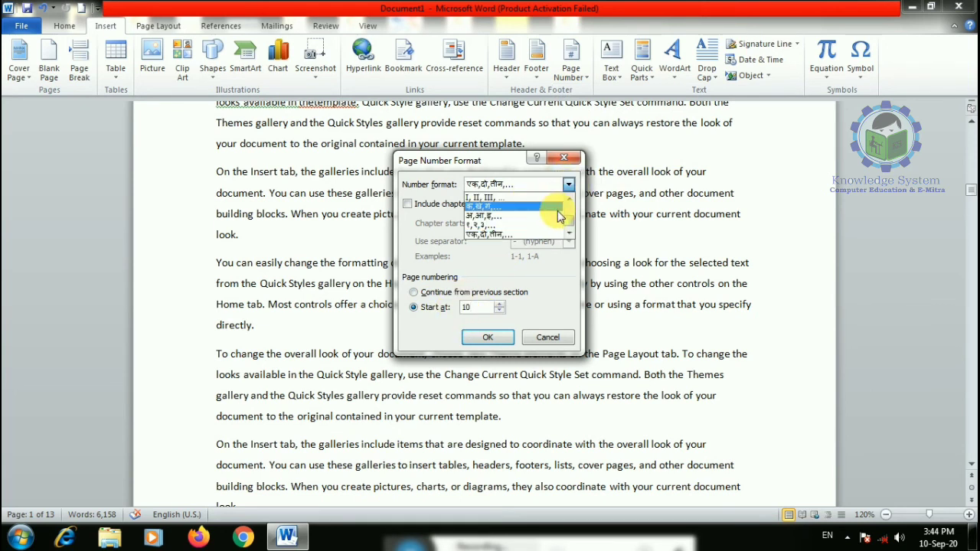
{"action": "left_click_drag", "start_coordinate": [569, 222], "coordinate": [569, 203]}
{"action": "left_click", "coordinate": [484, 197]}
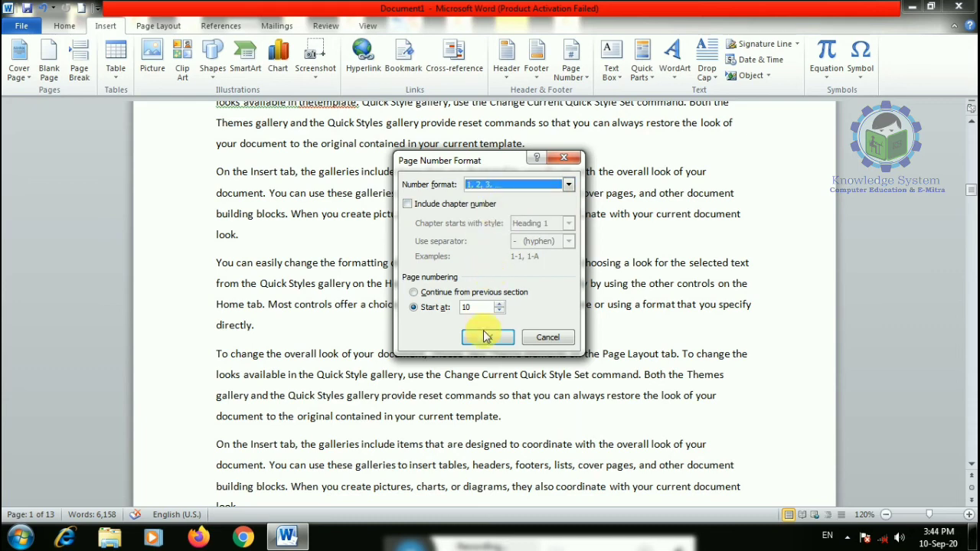
{"action": "left_click", "coordinate": [488, 336]}
{"action": "scroll", "coordinate": [487, 314], "scroll_direction": "down", "scroll_amount": 3}
{"action": "scroll", "coordinate": [490, 300], "scroll_direction": "up", "scroll_amount": 10}
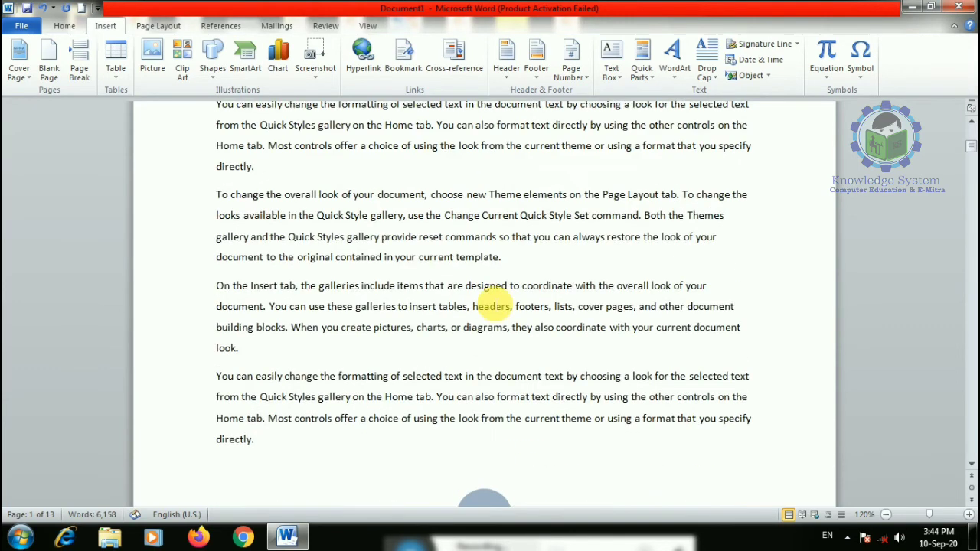
{"action": "scroll", "coordinate": [490, 302], "scroll_direction": "down", "scroll_amount": 4}
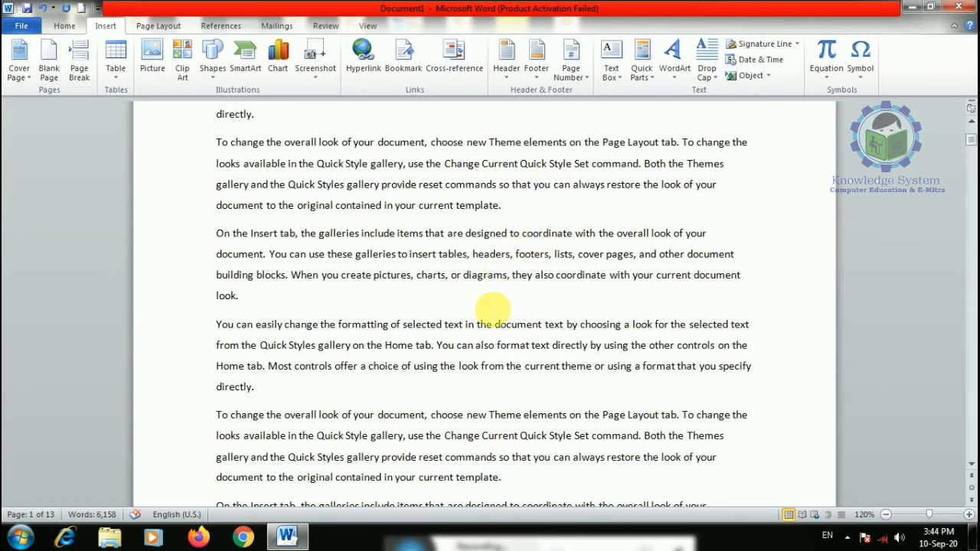
{"action": "scroll", "coordinate": [494, 325], "scroll_direction": "down", "scroll_amount": 3}
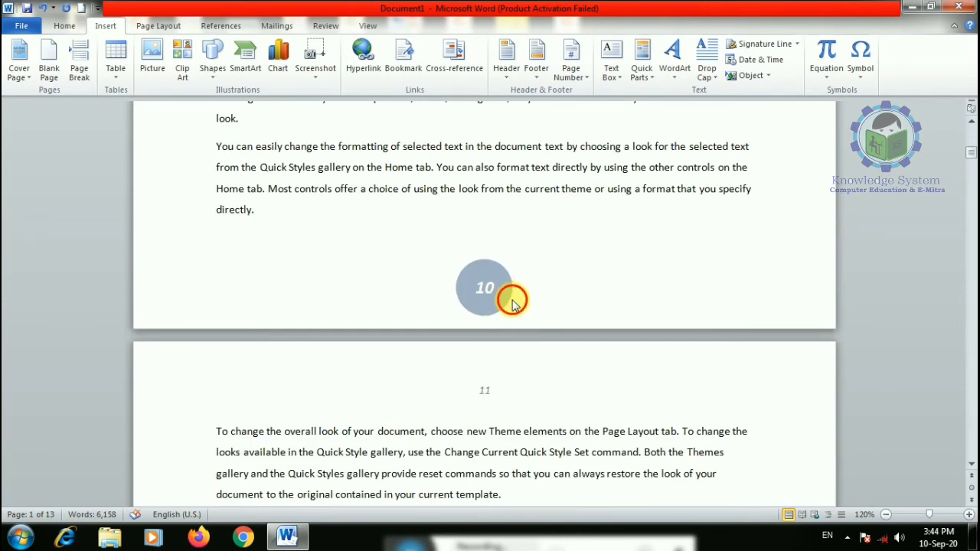
{"action": "scroll", "coordinate": [594, 157], "scroll_direction": "up", "scroll_amount": 1}
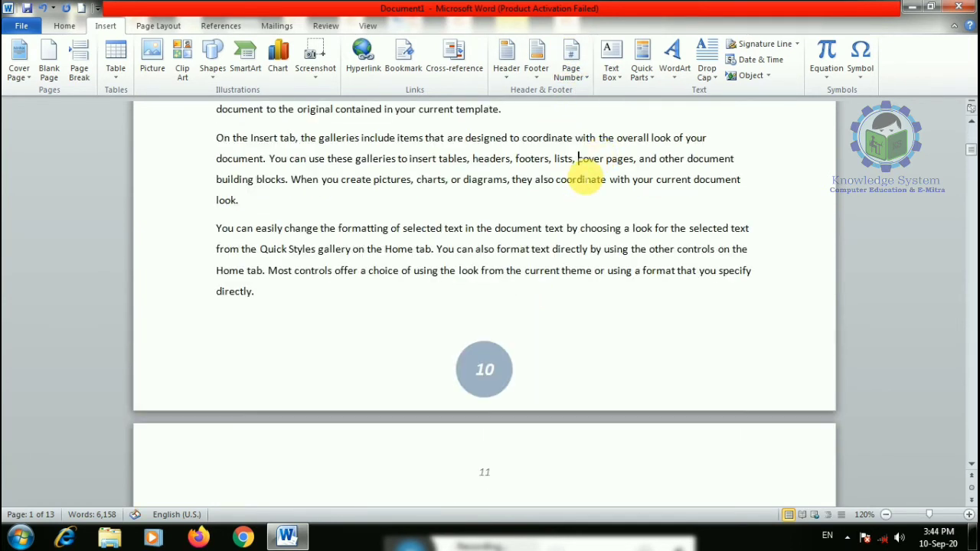
{"action": "scroll", "coordinate": [586, 180], "scroll_direction": "up", "scroll_amount": 3}
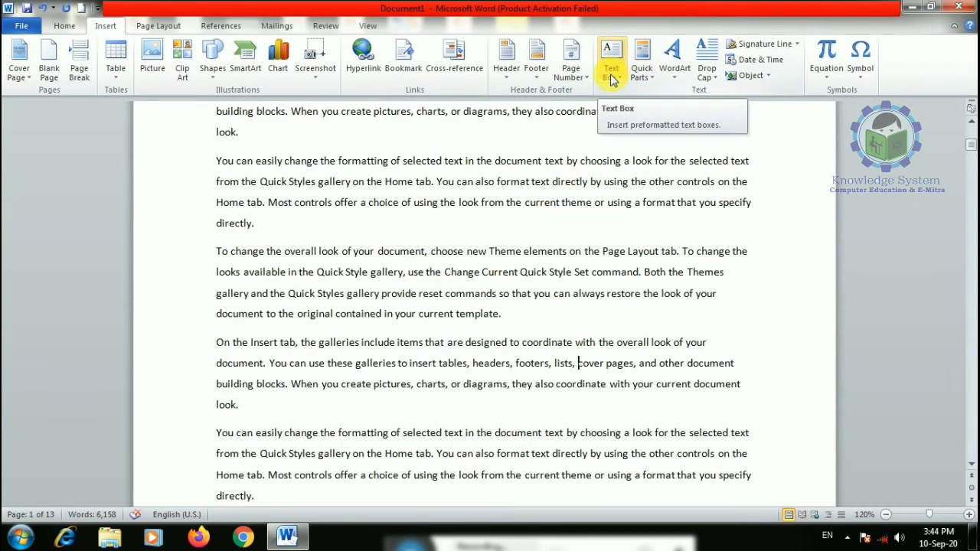
{"action": "scroll", "coordinate": [612, 84], "scroll_direction": "up", "scroll_amount": 1}
- Insert an Alphabet Quote text box and type four lines of filler text into it
{"action": "left_click", "coordinate": [108, 26]}
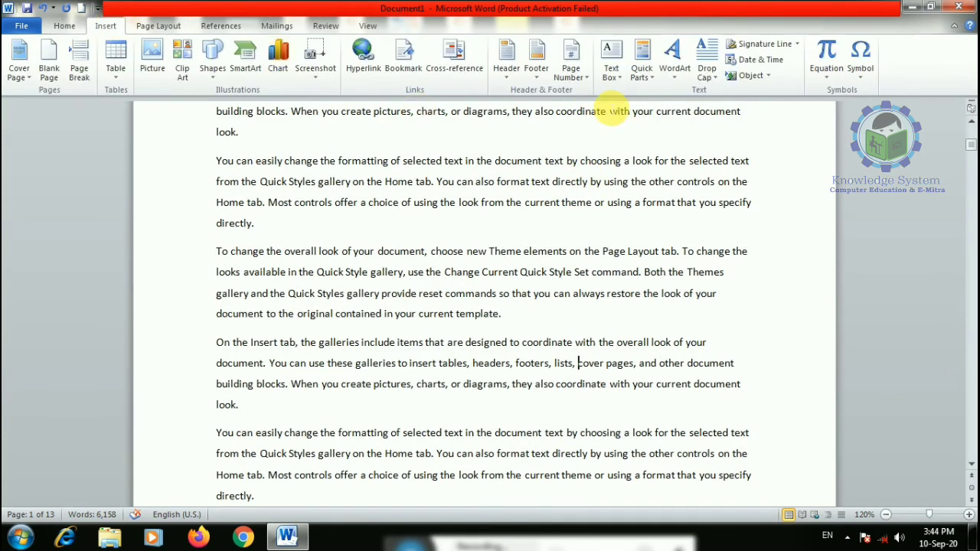
{"action": "left_click", "coordinate": [611, 57]}
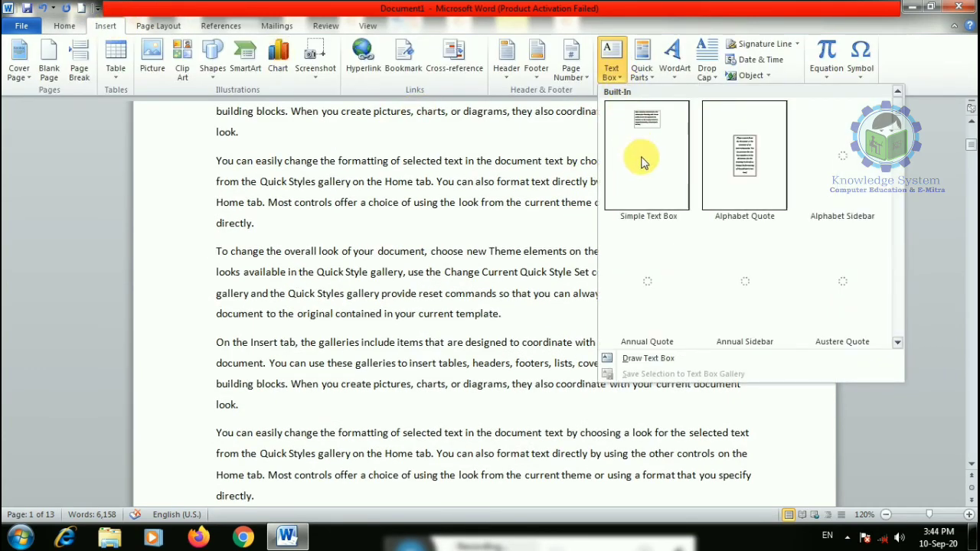
{"action": "left_click", "coordinate": [744, 188]}
{"action": "type", "text": "cvkljfgklfjfkl"}
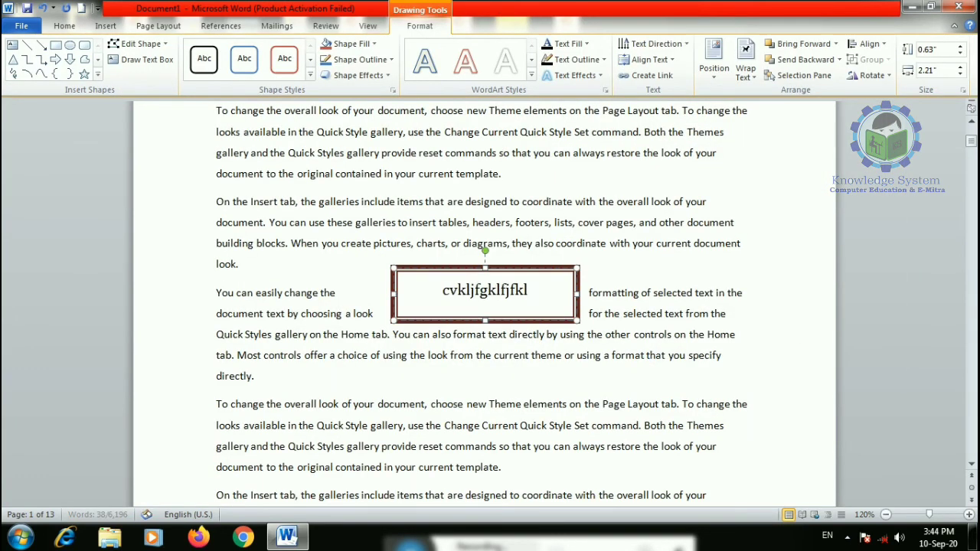
{"action": "type", "text": "djfkldjfsd"}
{"action": "key", "text": "Return"}
{"action": "type", "text": "fdjkfjdfklfjhklfjsdf sdfdfjkofjsdk"}
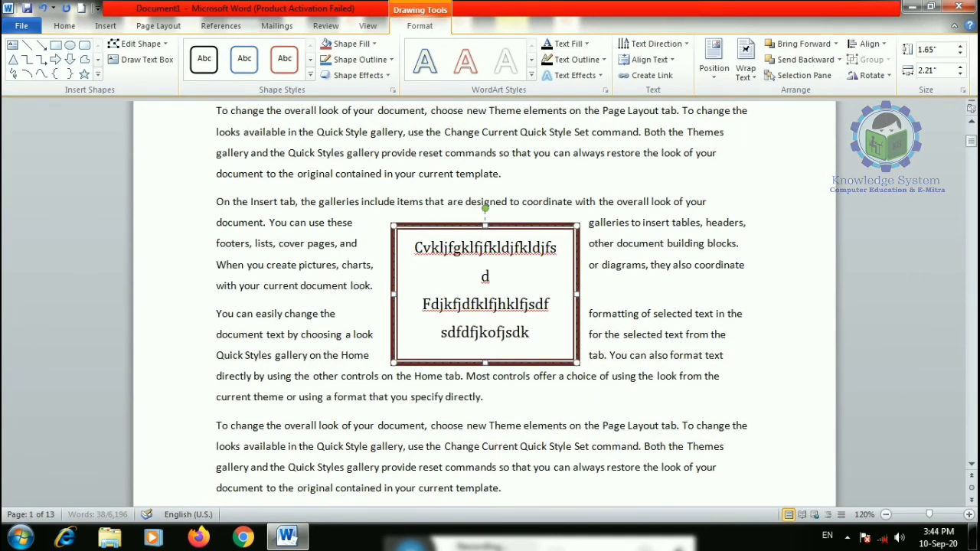
{"action": "type", "text": "lfjklsdjfs dkf"}
{"action": "key", "text": "Return"}
{"action": "type", "text": "djfilsdjfkljfklsdjfklsdj fklsdjf"}
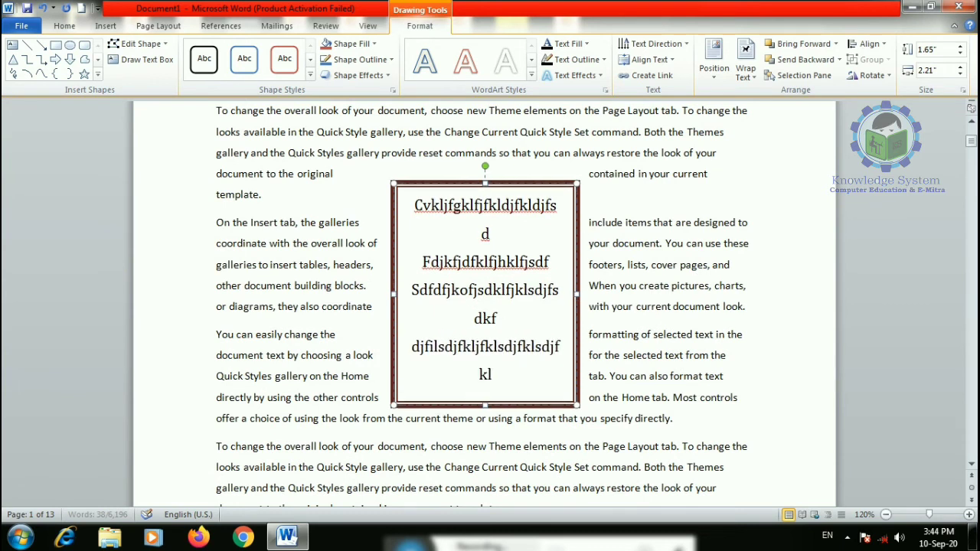
{"action": "key", "text": "Return"}
{"action": "type", "text": "sdfjksdjfklsdjfklsdjfklsjfklsd"}
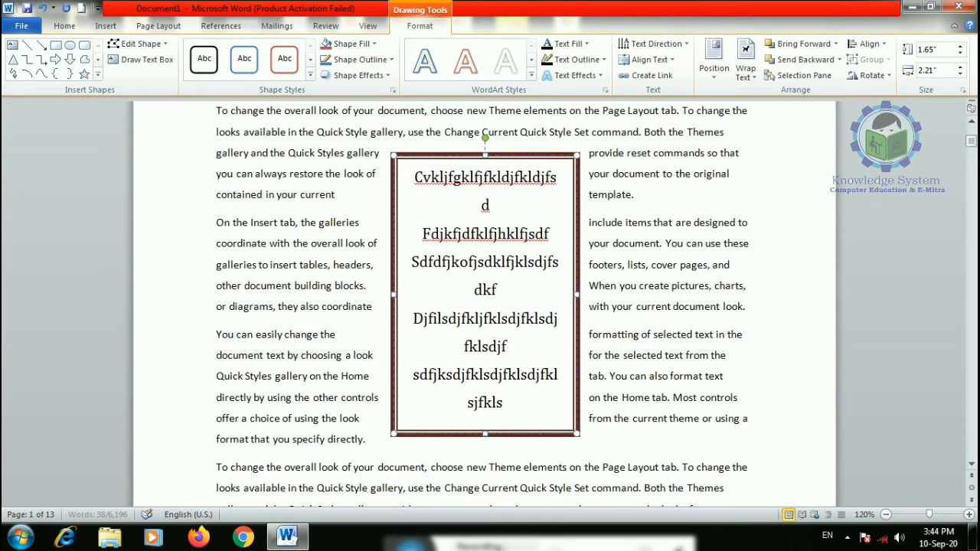
- Fill the text box with yellow, then change the fill to dark blue
{"action": "left_click", "coordinate": [350, 43]}
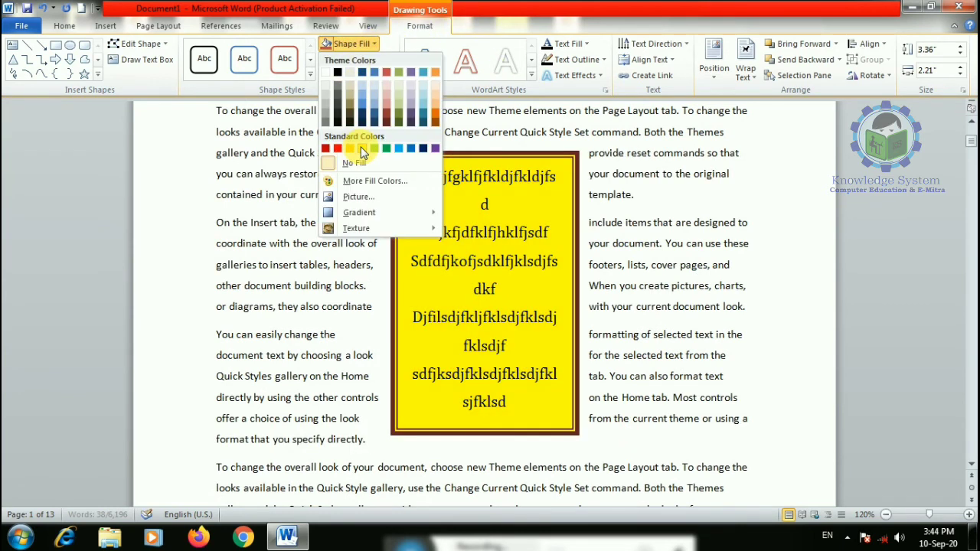
{"action": "left_click", "coordinate": [362, 148]}
{"action": "left_click", "coordinate": [372, 44]}
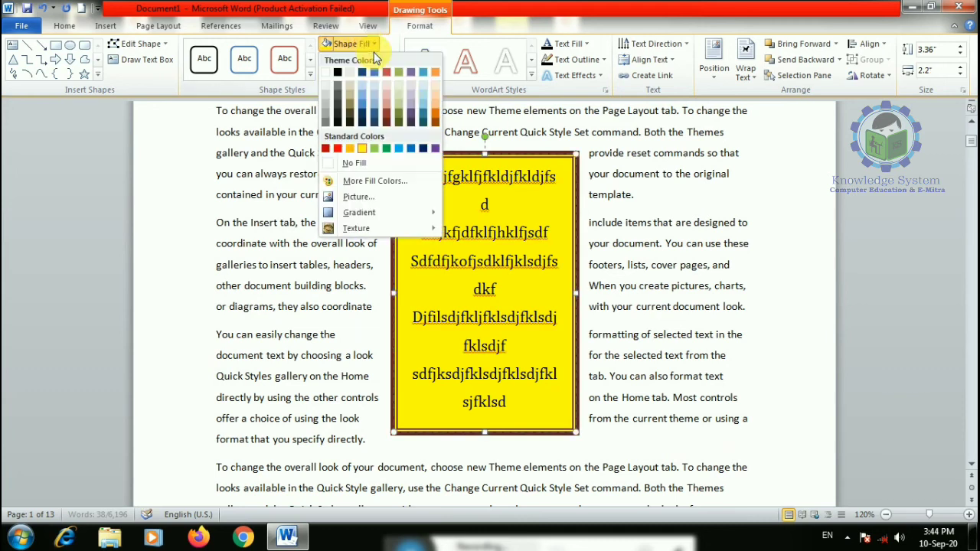
{"action": "left_click", "coordinate": [423, 151]}
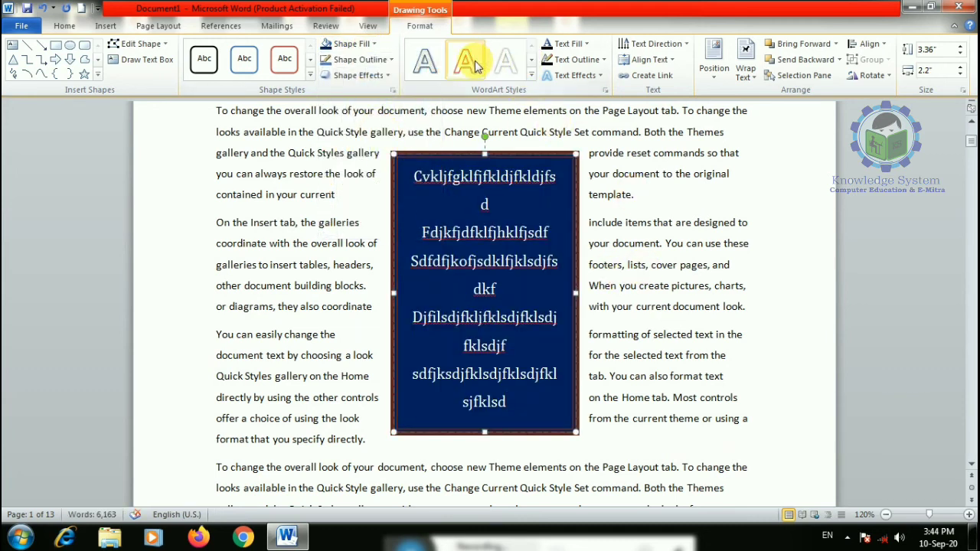
- Select the whole dark-blue text box and delete it
{"action": "left_click", "coordinate": [708, 285]}
{"action": "left_click", "coordinate": [518, 163]}
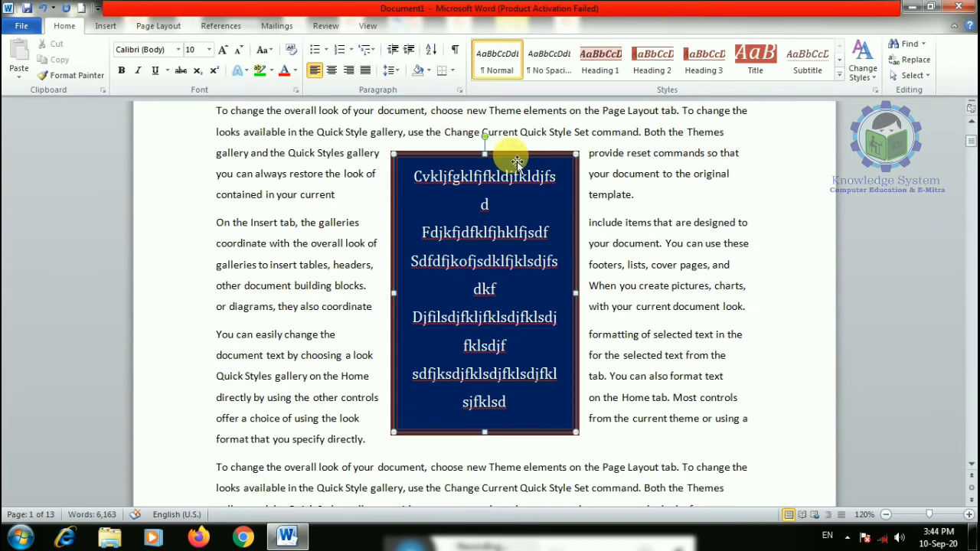
{"action": "key", "text": "Delete"}
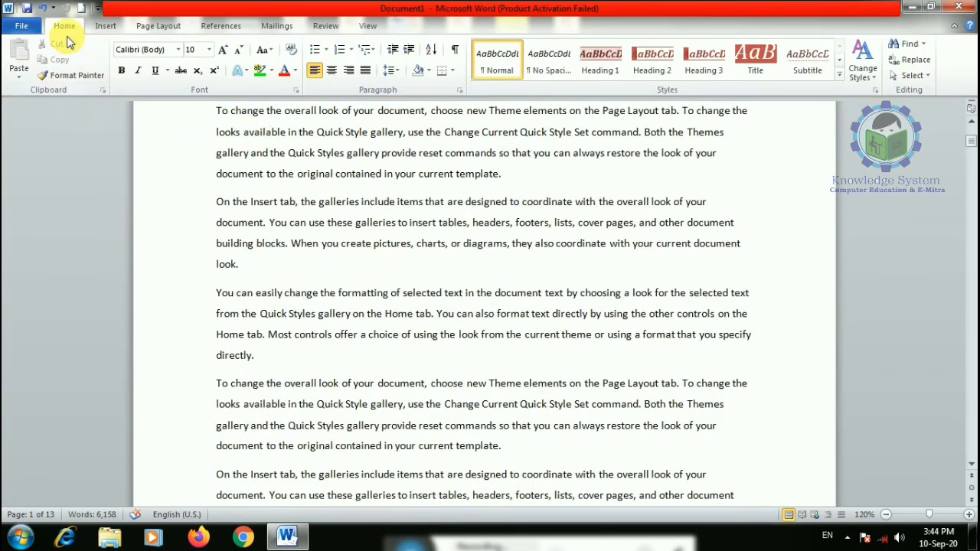
{"action": "left_click", "coordinate": [107, 26]}
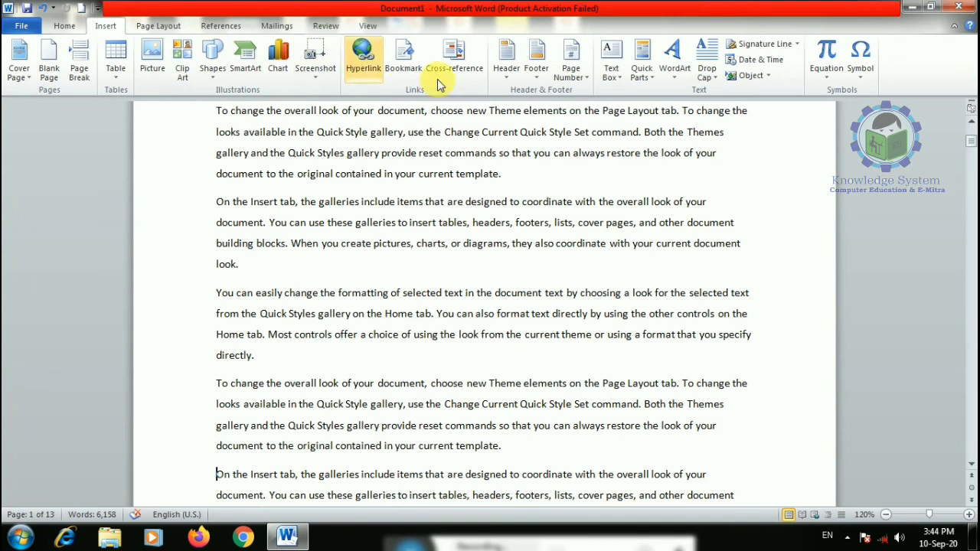
{"action": "left_click", "coordinate": [613, 57]}
{"action": "left_click", "coordinate": [648, 359]}
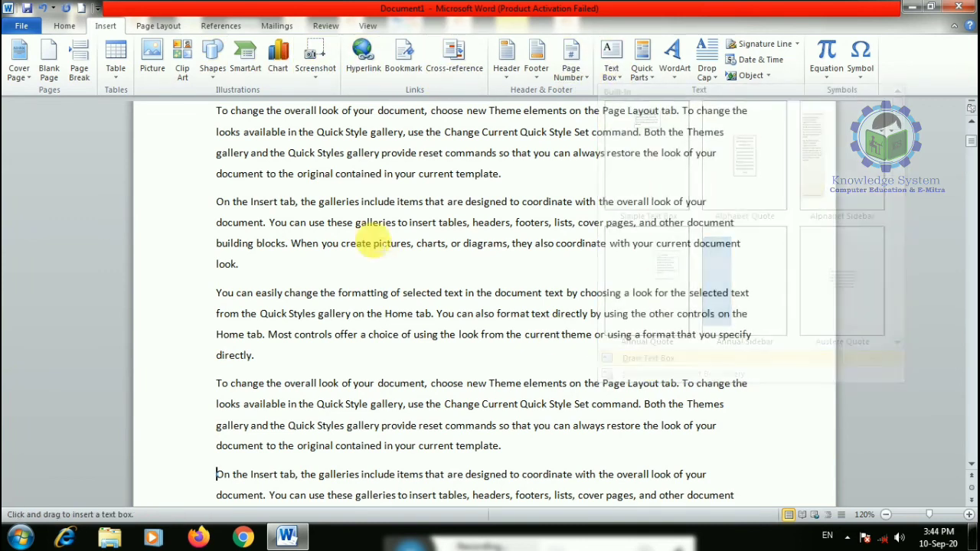
{"action": "left_click_drag", "start_coordinate": [355, 169], "coordinate": [621, 388]}
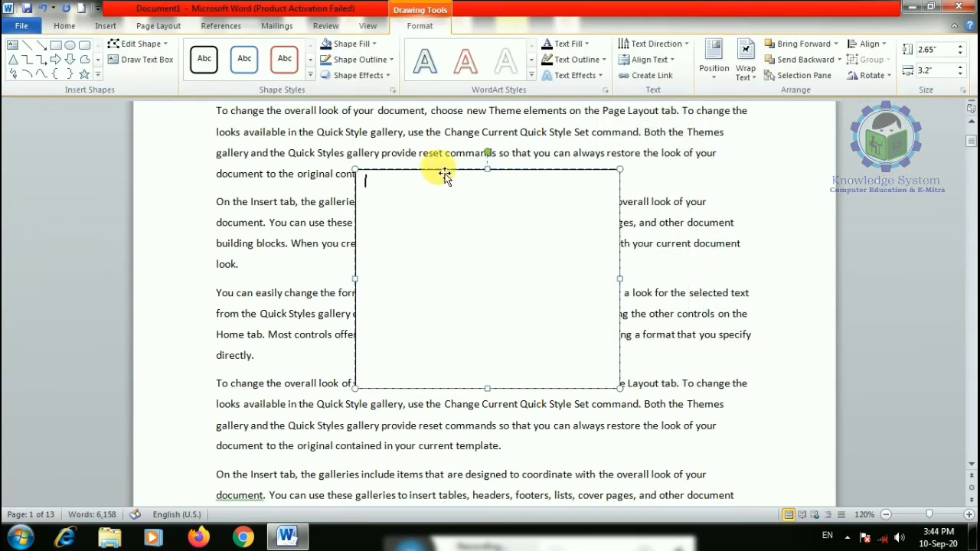
{"action": "left_click", "coordinate": [346, 44]}
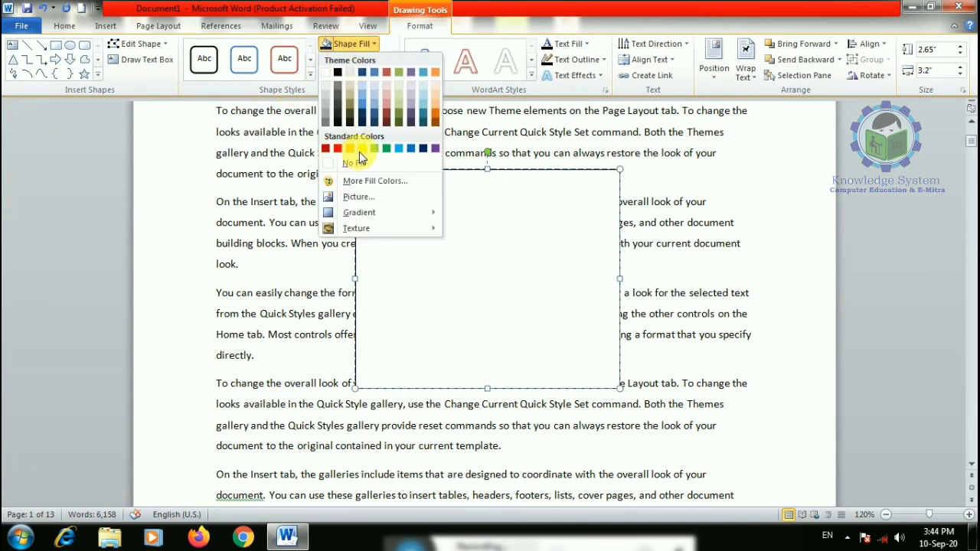
{"action": "left_click", "coordinate": [360, 148]}
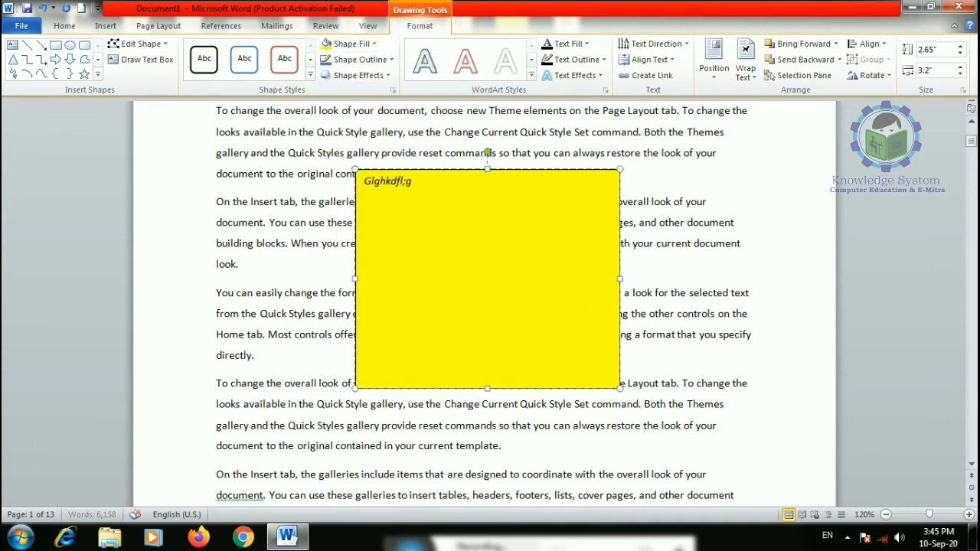
{"action": "type", "text": "gdfgjkdfkl;"}
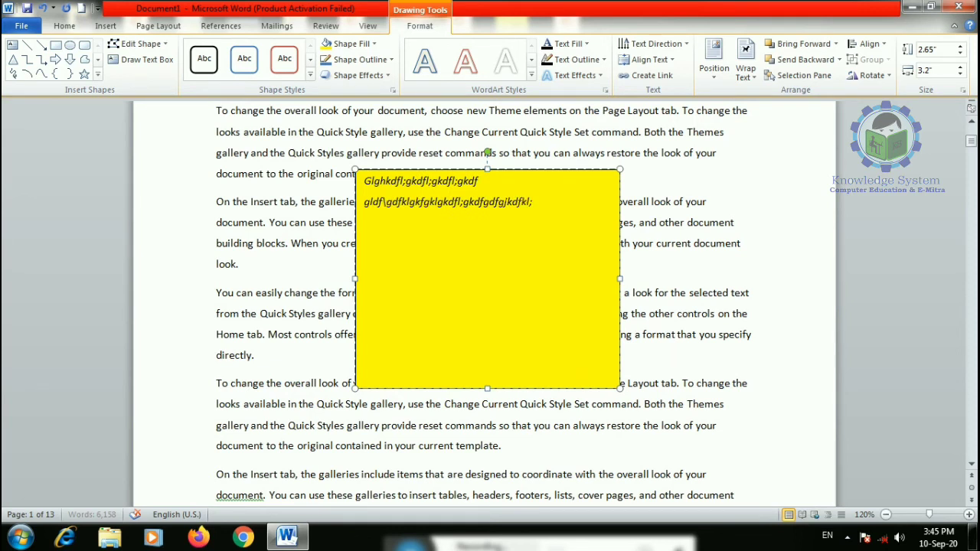
{"action": "type", "text": "gjvkl;gjkdfkl;gjfkl;gjdfklgjdfkl;gjkldfjgkldfjgkldfjgkldfjg"}
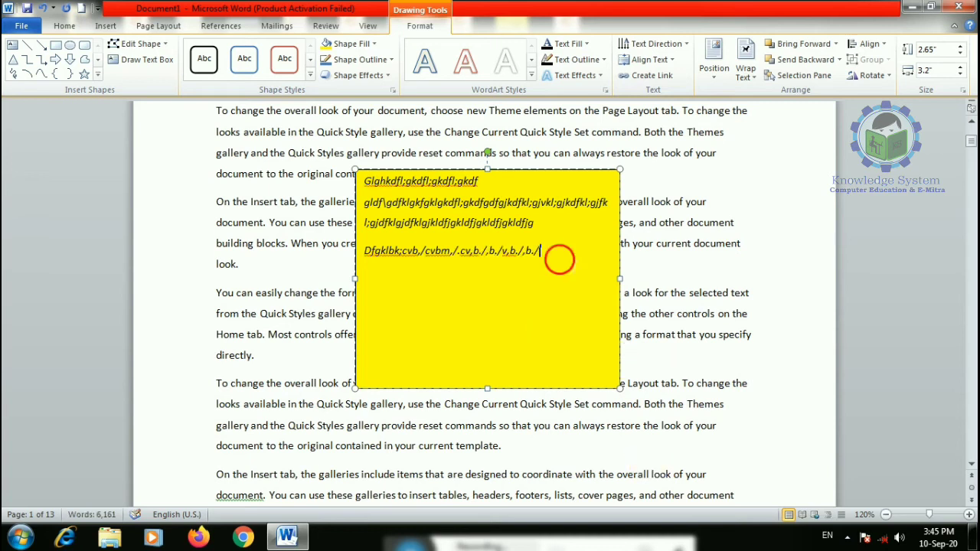
{"action": "left_click_drag", "start_coordinate": [536, 379], "coordinate": [360, 177]}
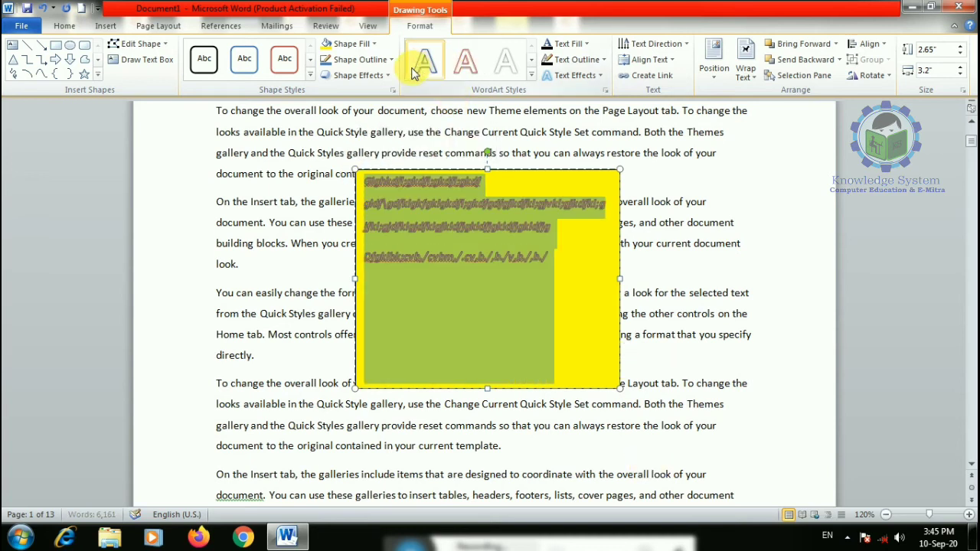
{"action": "left_click", "coordinate": [345, 44]}
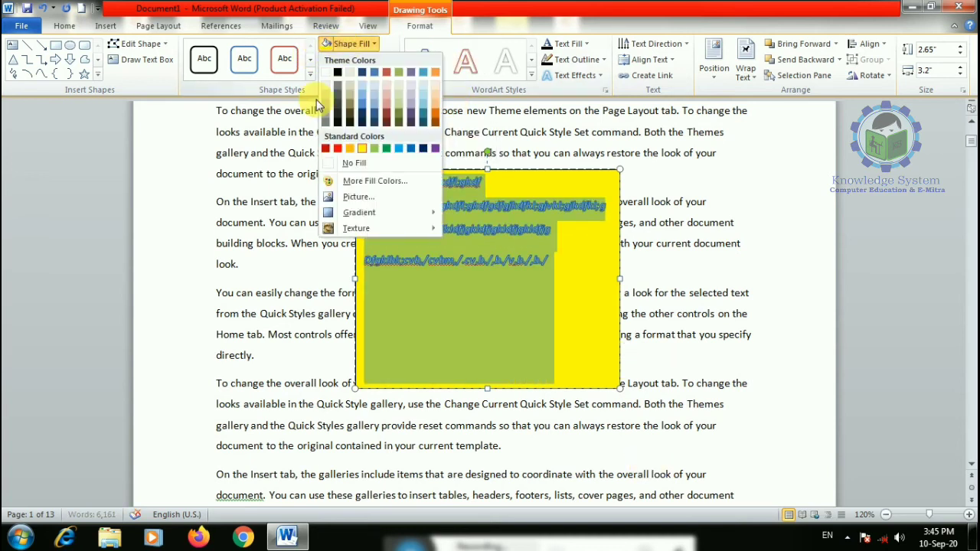
{"action": "left_click", "coordinate": [325, 149]}
{"action": "left_click", "coordinate": [654, 44]}
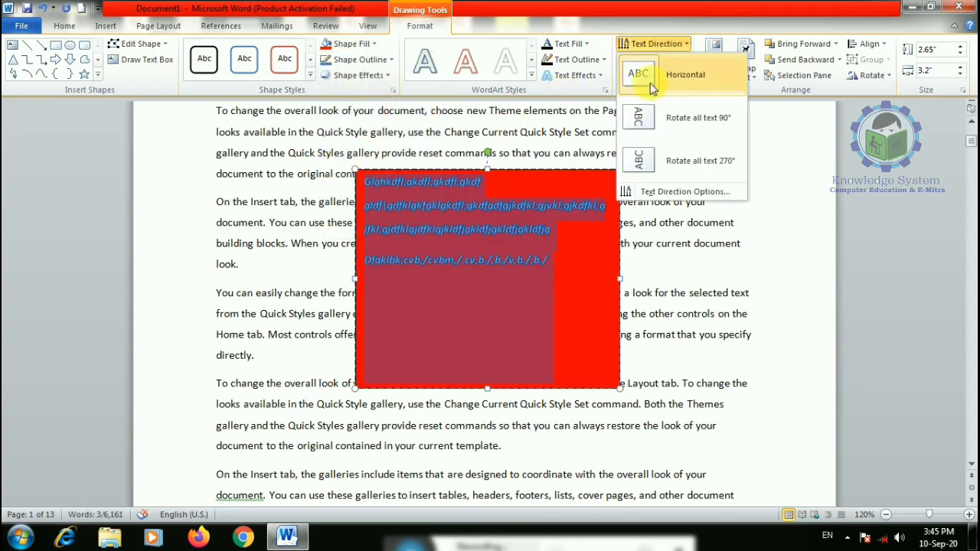
{"action": "left_click", "coordinate": [644, 116]}
{"action": "left_click", "coordinate": [655, 43]}
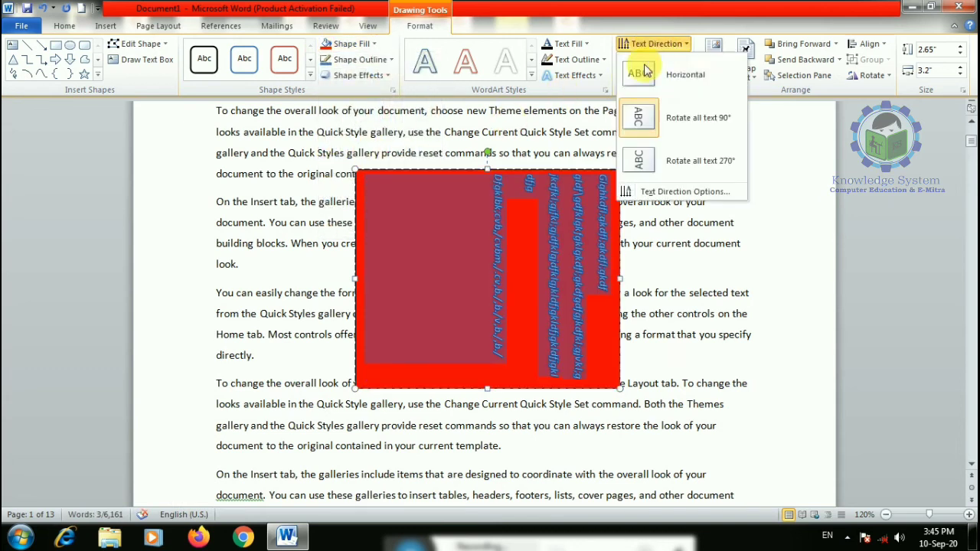
{"action": "left_click", "coordinate": [645, 72]}
{"action": "left_click", "coordinate": [577, 60]}
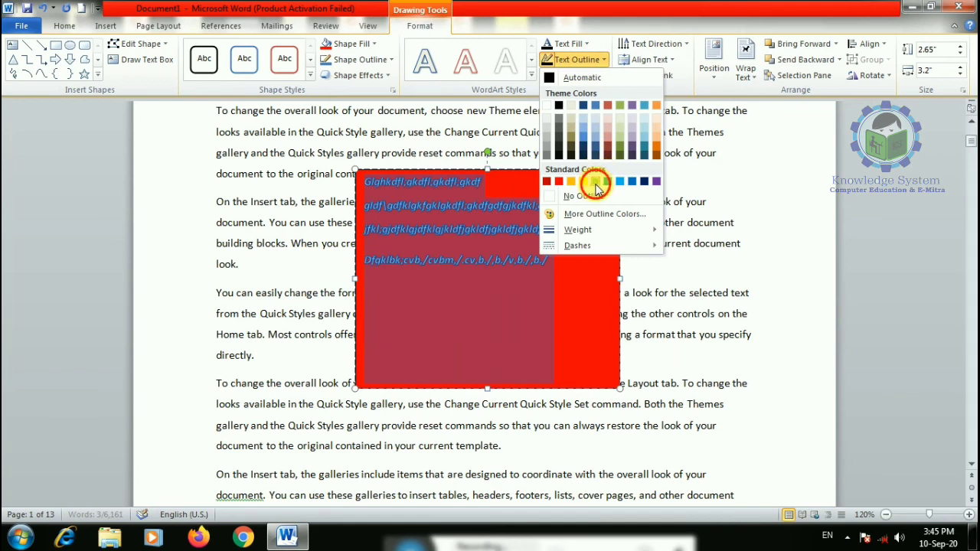
{"action": "left_click", "coordinate": [595, 181]}
{"action": "left_click", "coordinate": [574, 75]}
{"action": "mouse_move", "coordinate": [584, 163]}
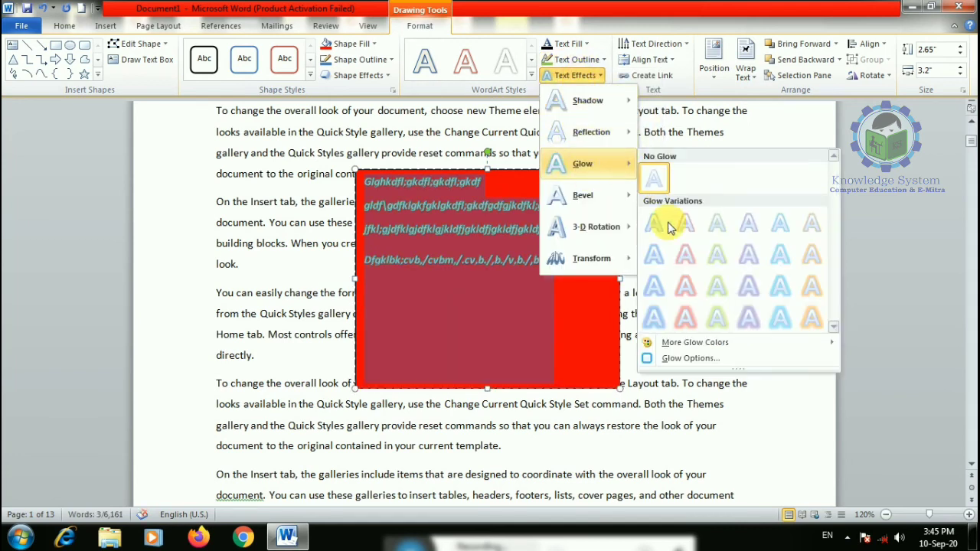
{"action": "left_click", "coordinate": [686, 286]}
{"action": "left_click", "coordinate": [575, 76]}
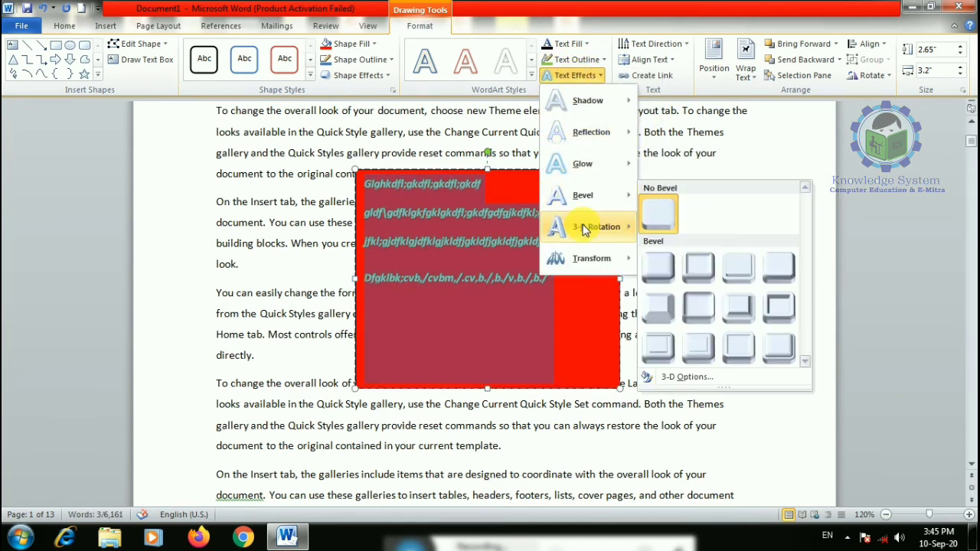
{"action": "mouse_move", "coordinate": [613, 227]}
{"action": "left_click", "coordinate": [695, 248]}
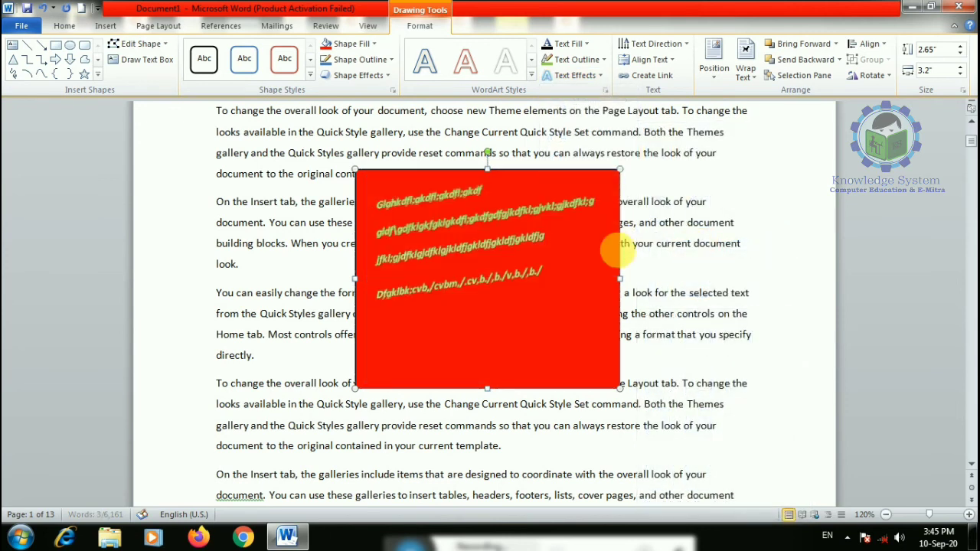
{"action": "left_click", "coordinate": [562, 176]}
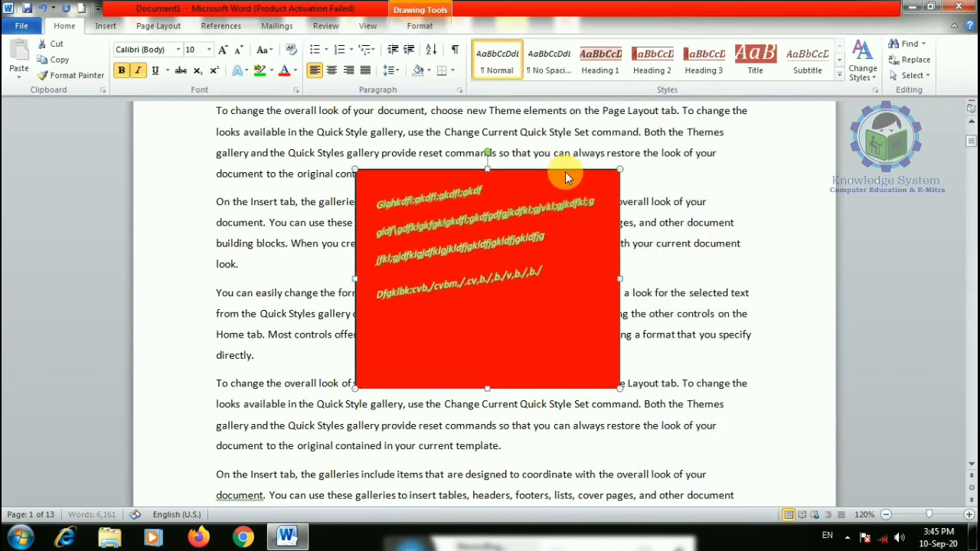
{"action": "key", "text": "Delete"}
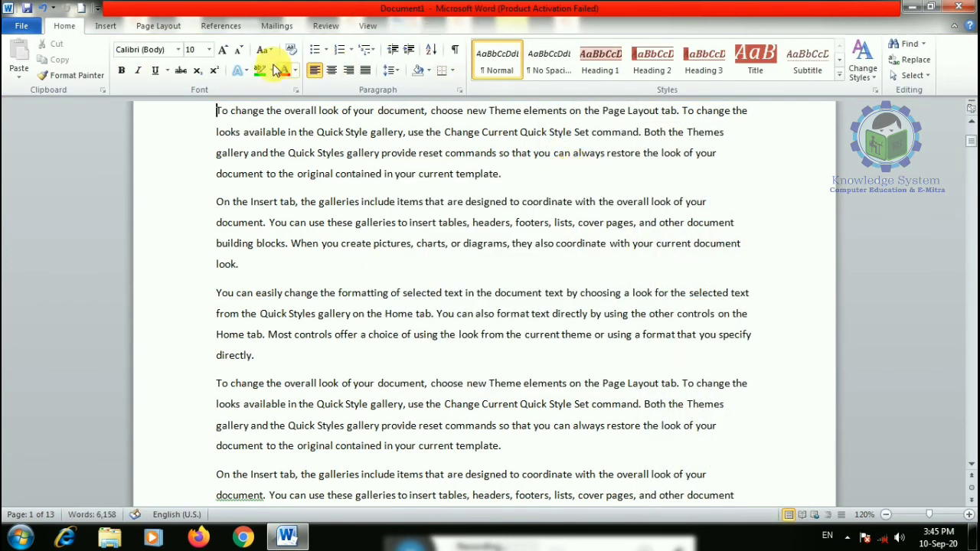
- Draw a custom text box over the middle paragraphs
{"action": "left_click", "coordinate": [106, 25]}
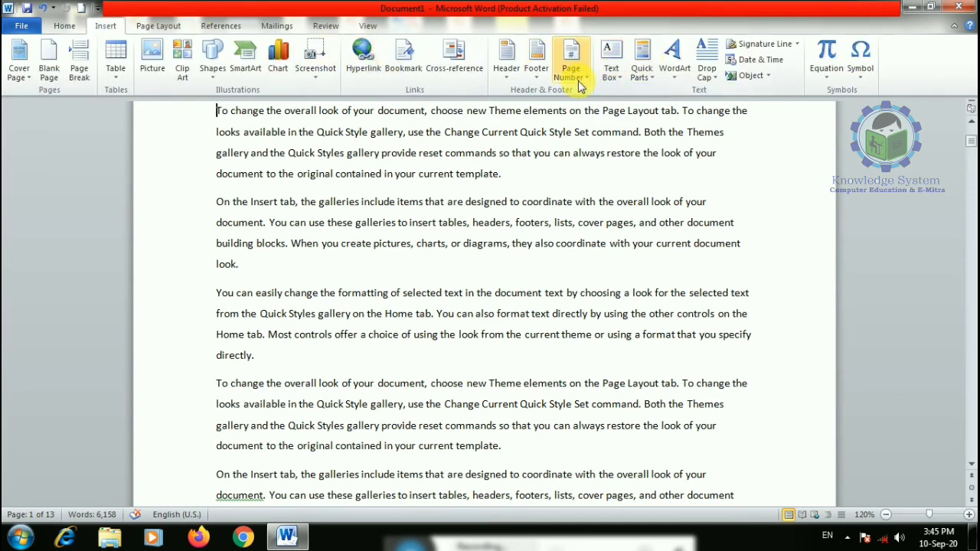
{"action": "left_click", "coordinate": [611, 58]}
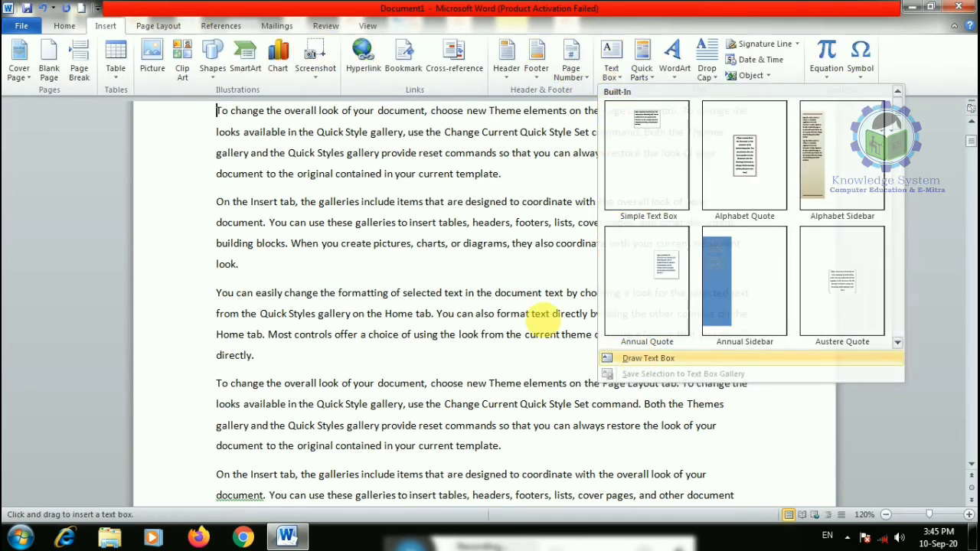
{"action": "left_click", "coordinate": [648, 358]}
{"action": "mouse_move", "coordinate": [368, 215]}
{"action": "left_mouse_down"}
{"action": "mouse_move", "coordinate": [474, 366]}
{"action": "mouse_move", "coordinate": [554, 366]}
{"action": "left_mouse_up"}
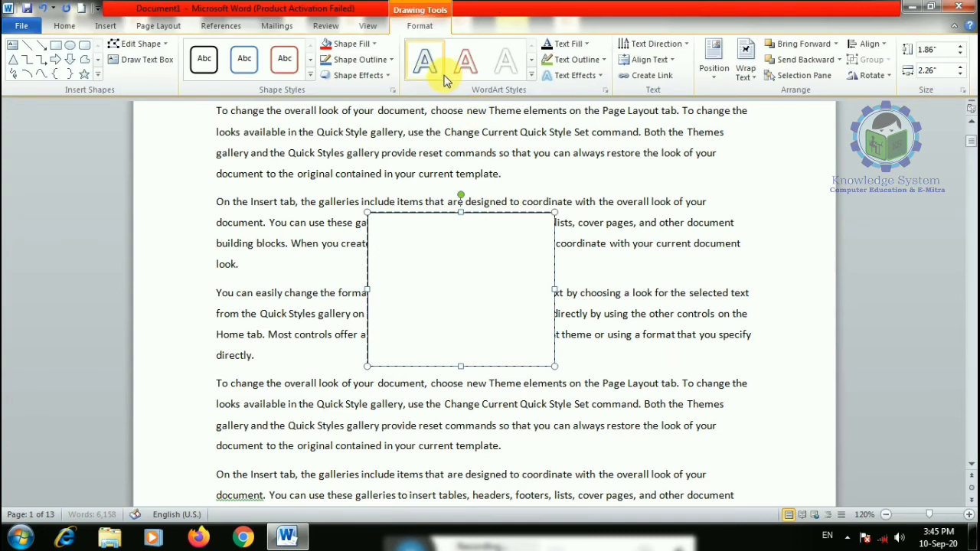
- Give the text box a green outline and a Parallel 3-D rotation effect
{"action": "left_click", "coordinate": [360, 59]}
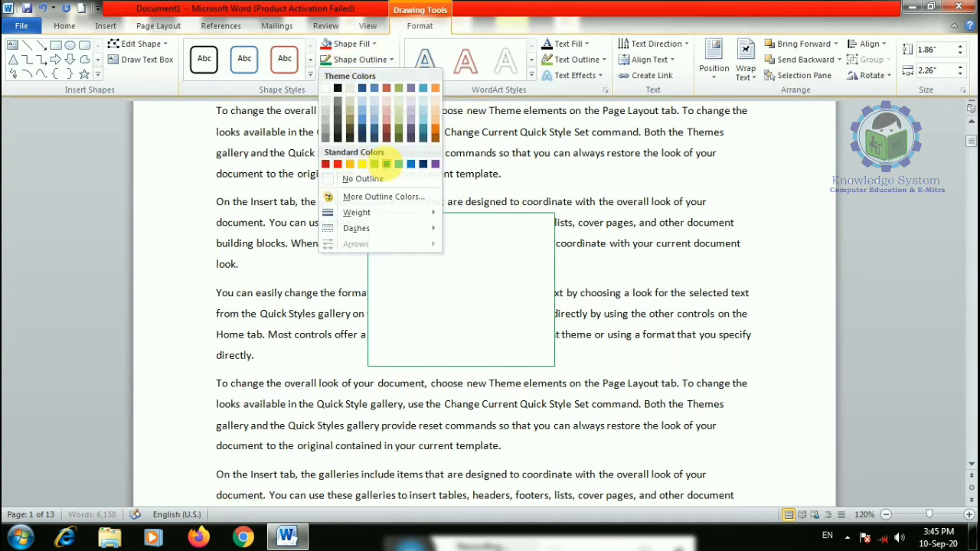
{"action": "left_click", "coordinate": [386, 164]}
{"action": "left_click", "coordinate": [360, 75]}
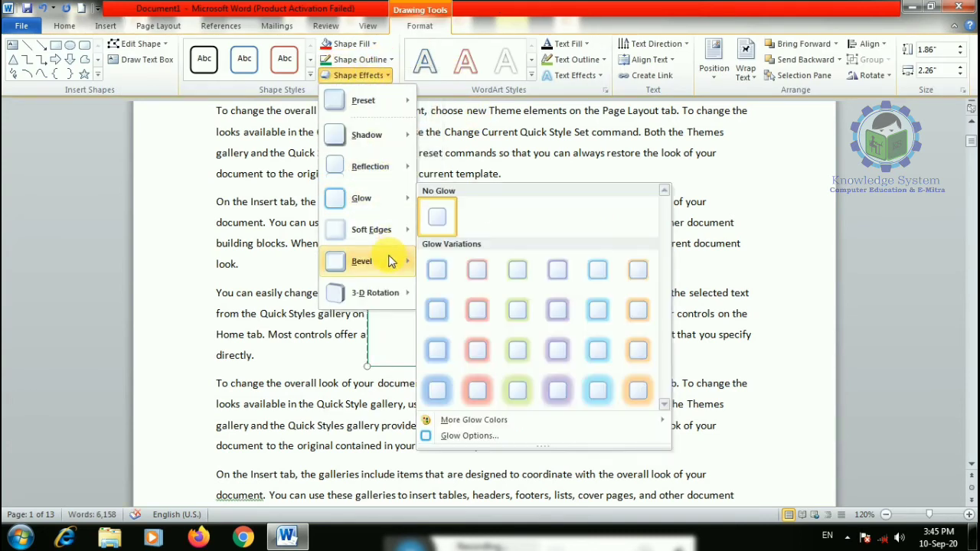
{"action": "mouse_move", "coordinate": [405, 296]}
{"action": "left_click", "coordinate": [475, 248]}
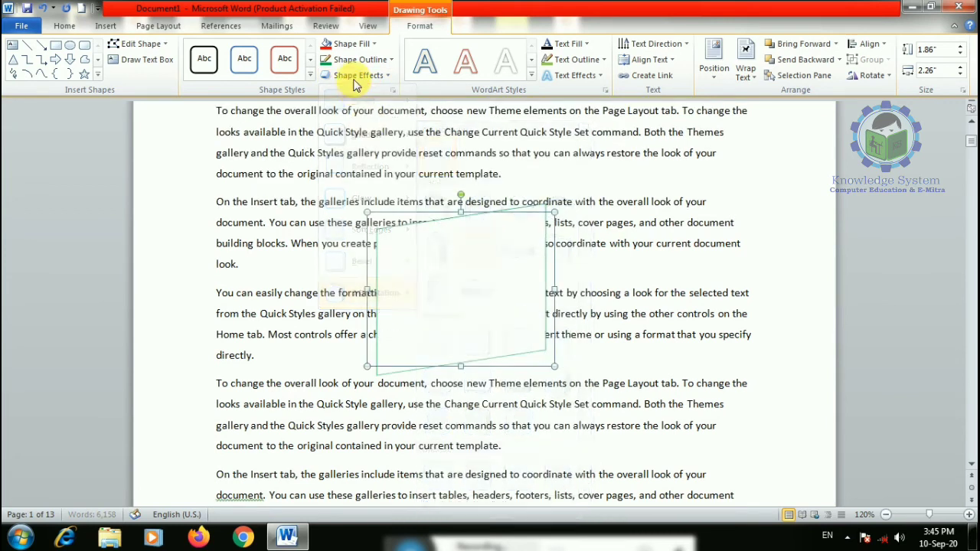
- Leave the fill unchanged and delete the green text box shape
{"action": "left_click", "coordinate": [350, 44]}
{"action": "left_click", "coordinate": [373, 147]}
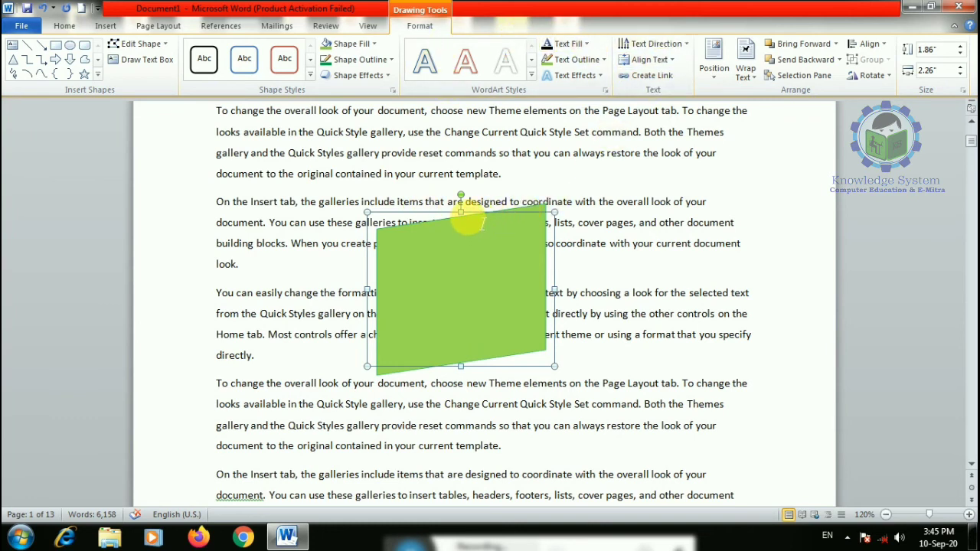
{"action": "key", "text": "Delete"}
- Replace the words 'When you create' with the Author document property
{"action": "left_click", "coordinate": [106, 25]}
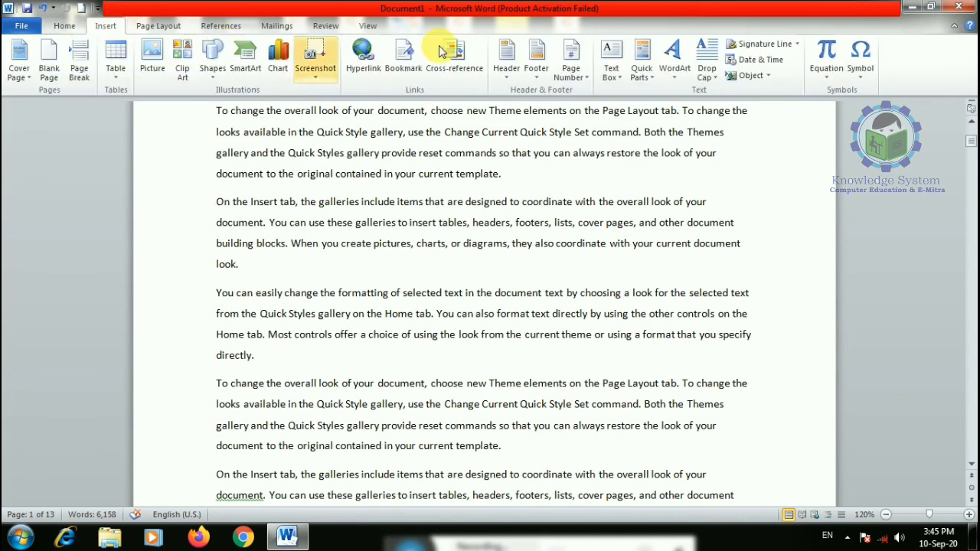
{"action": "left_click", "coordinate": [642, 63]}
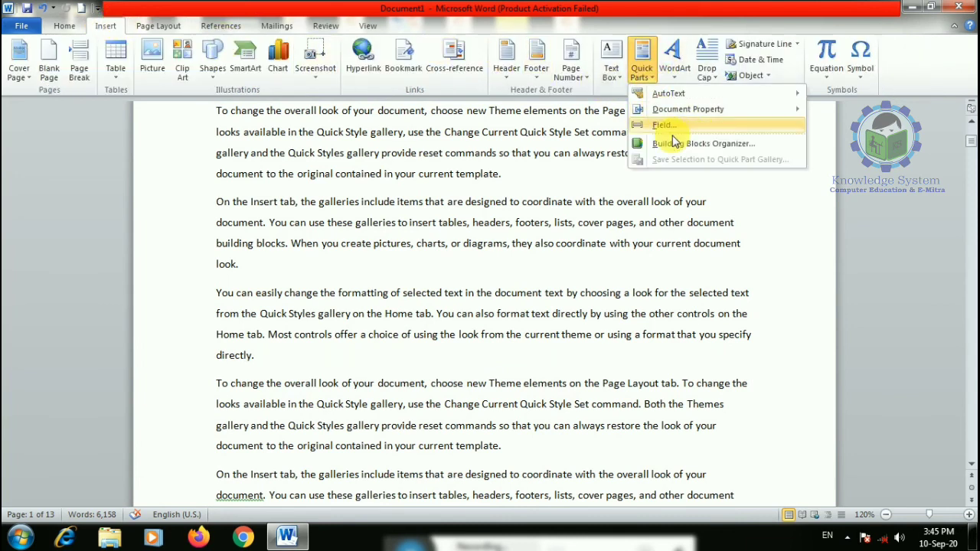
{"action": "left_click", "coordinate": [324, 271]}
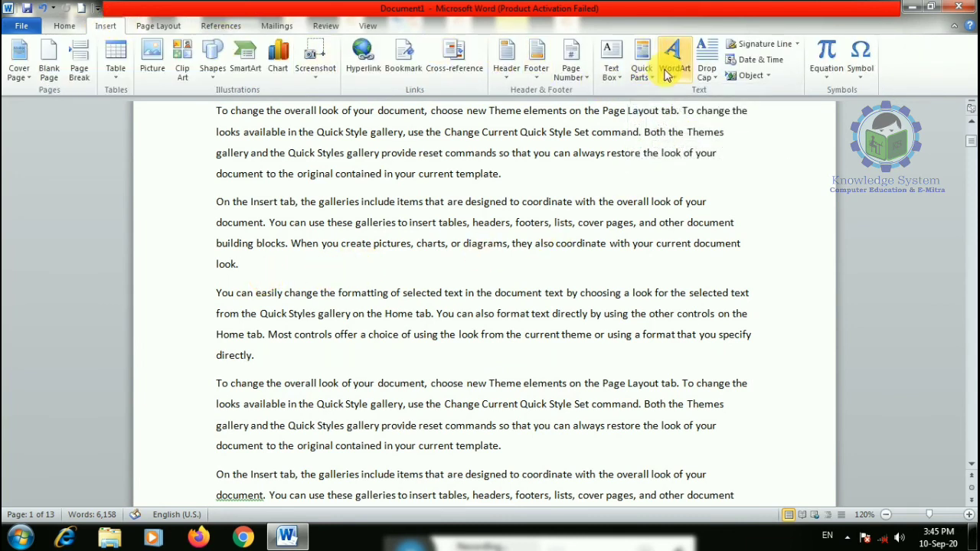
{"action": "left_click", "coordinate": [642, 63]}
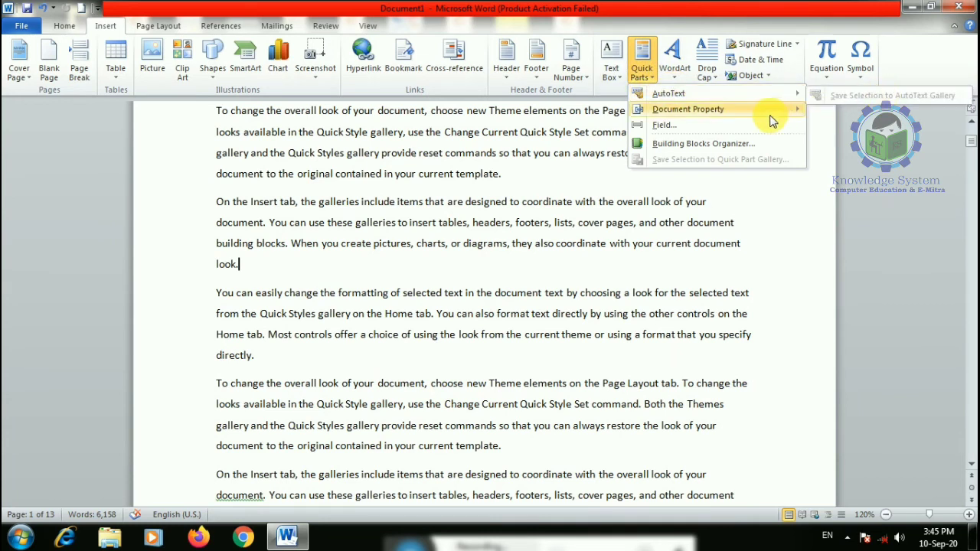
{"action": "mouse_move", "coordinate": [772, 115]}
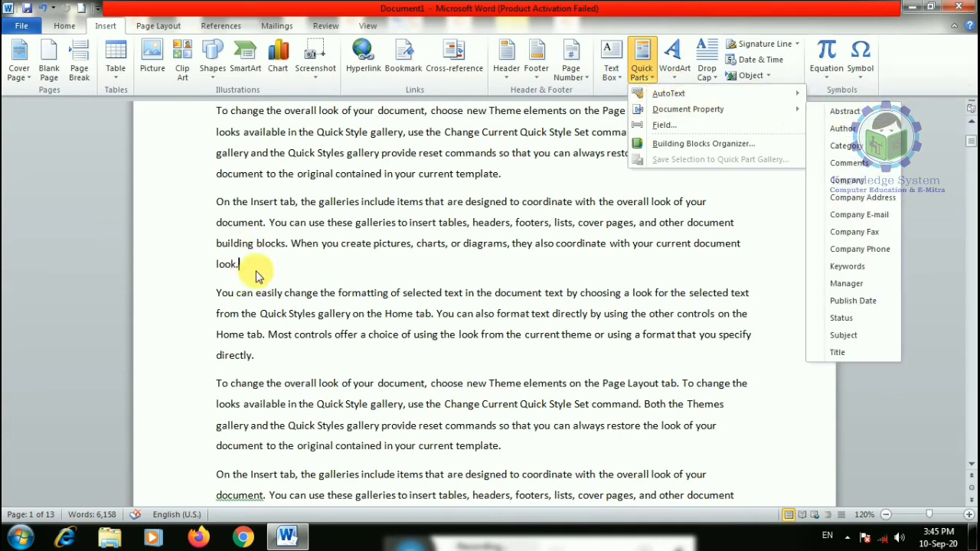
{"action": "left_click", "coordinate": [498, 175]}
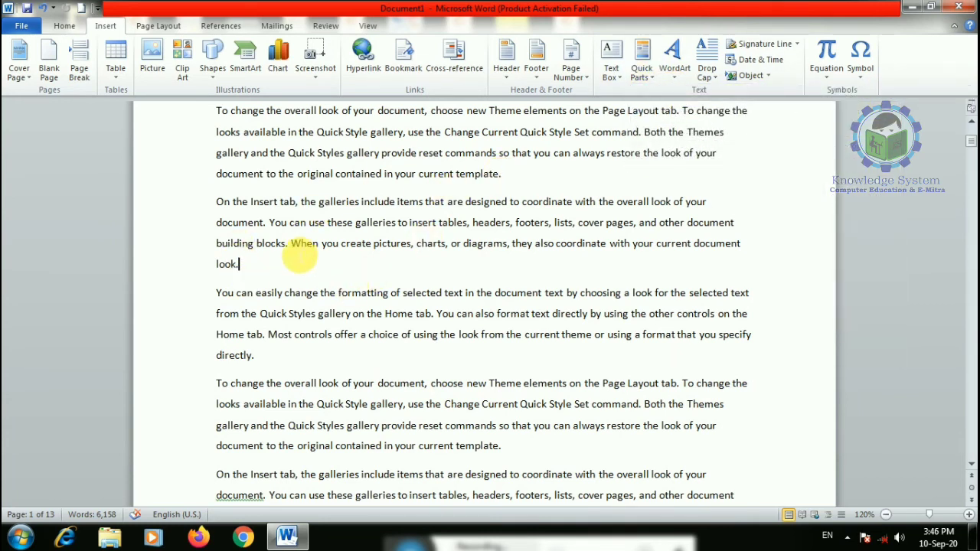
{"action": "left_click_drag", "start_coordinate": [291, 244], "coordinate": [373, 247]}
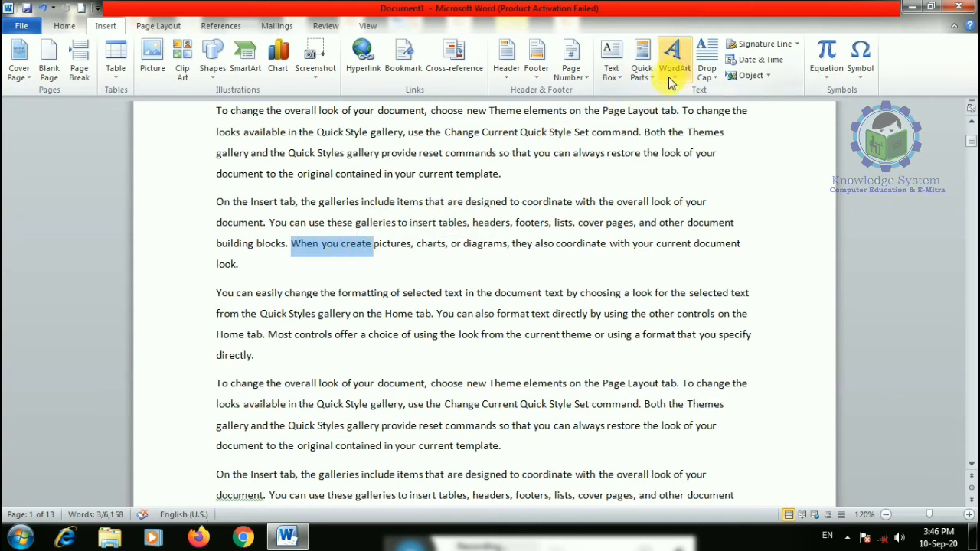
{"action": "left_click", "coordinate": [642, 67]}
{"action": "mouse_move", "coordinate": [747, 111]}
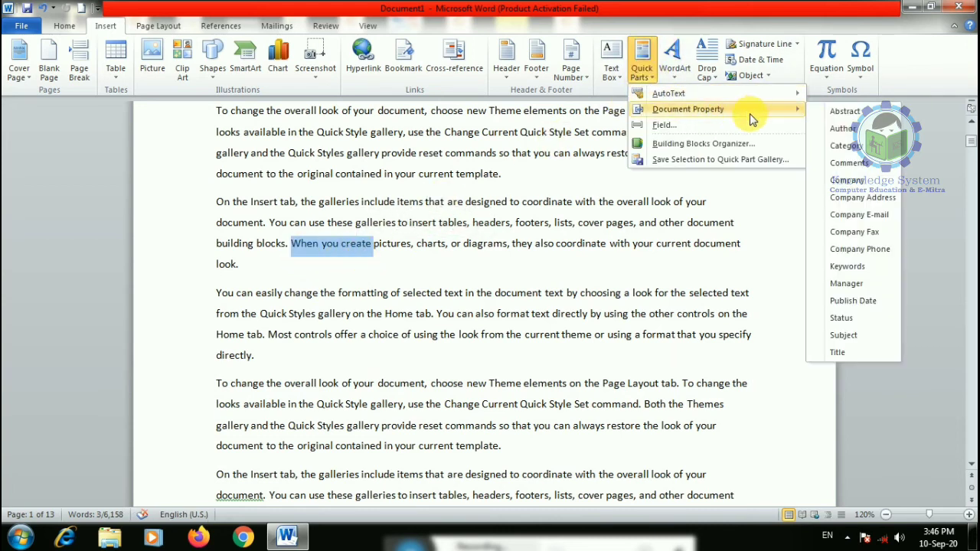
{"action": "left_click", "coordinate": [846, 134]}
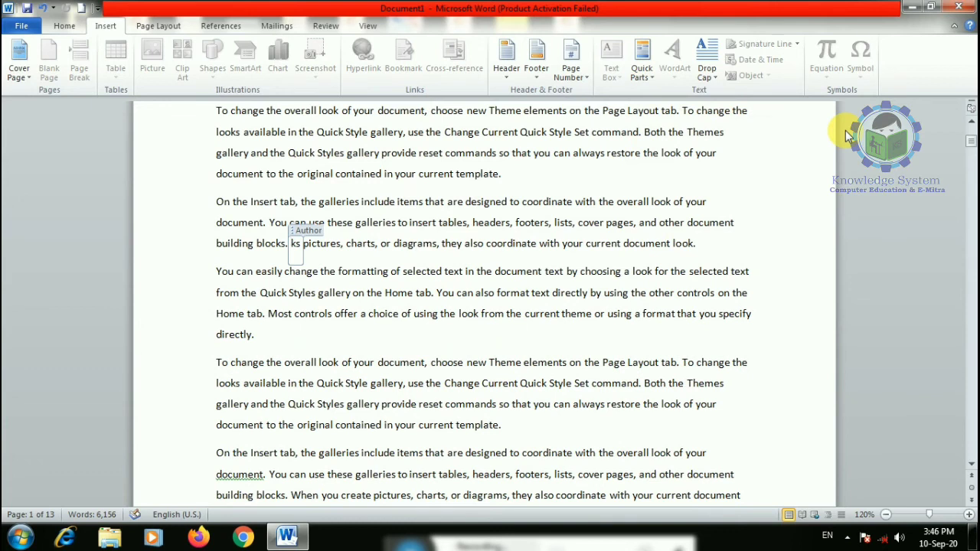
{"action": "left_click", "coordinate": [594, 335]}
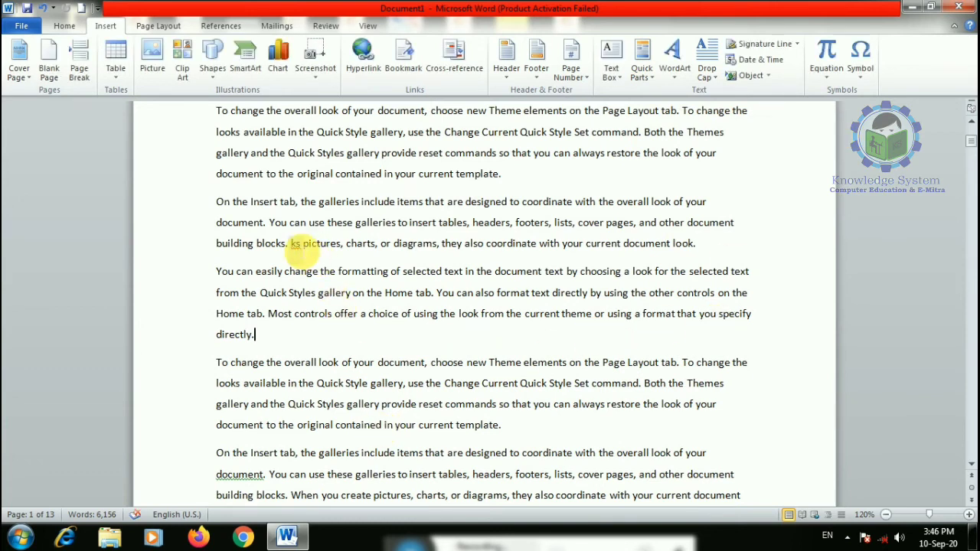
{"action": "left_click", "coordinate": [296, 244]}
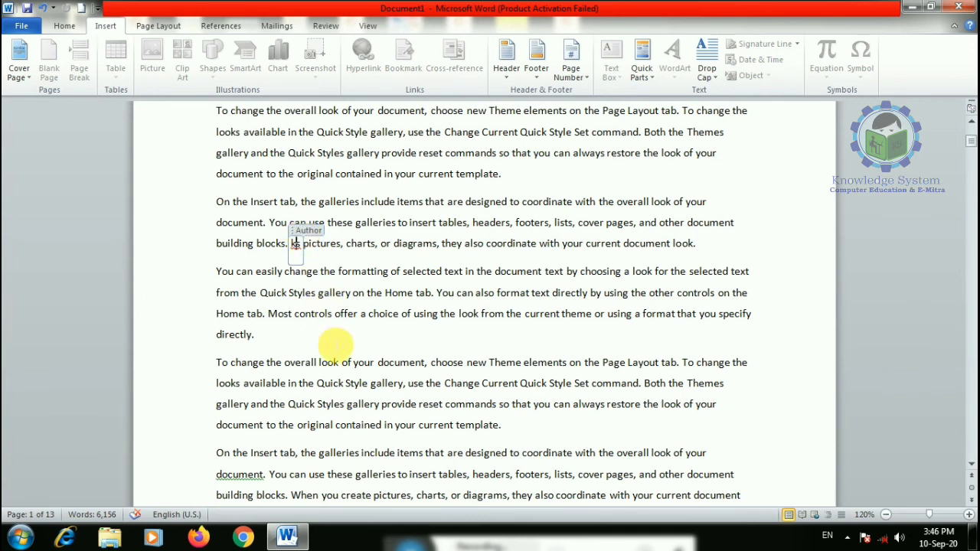
- Type a person's name before 'offer', replace it with the Manager property, and fill in the name
{"action": "left_click", "coordinate": [335, 314]}
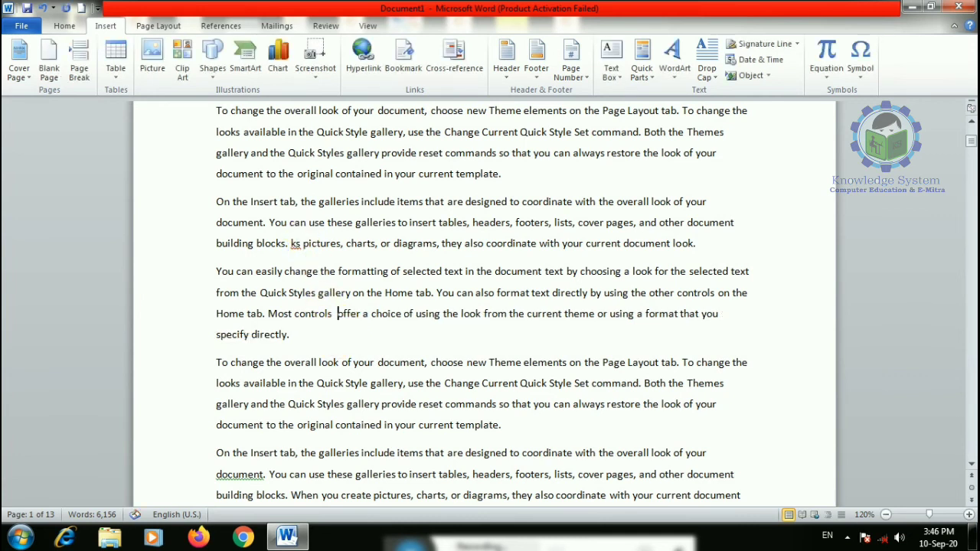
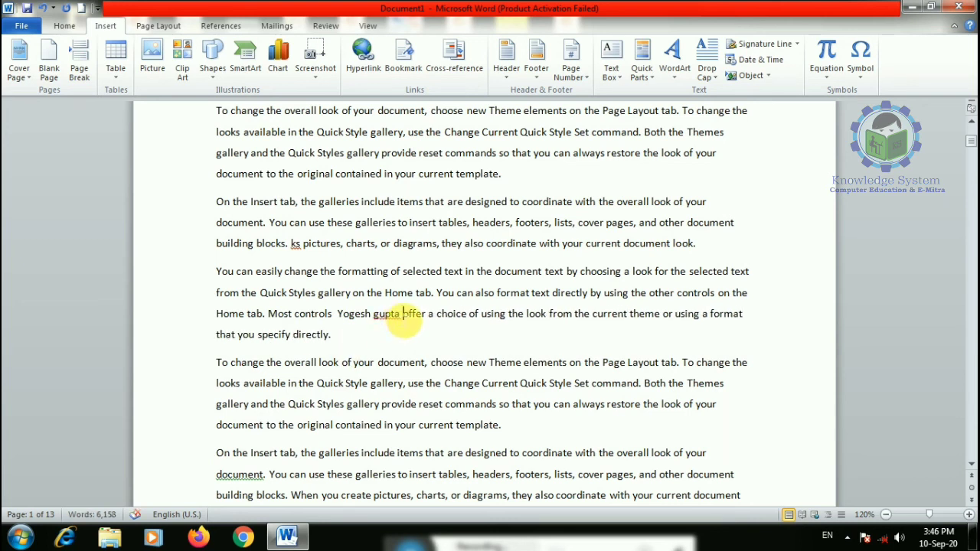
{"action": "left_click_drag", "start_coordinate": [401, 316], "coordinate": [338, 317]}
{"action": "left_click", "coordinate": [656, 74]}
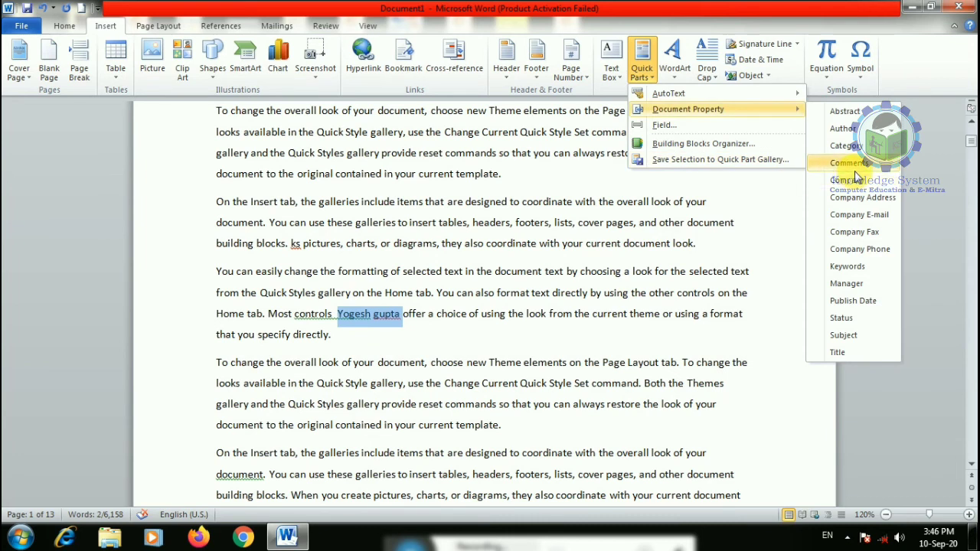
{"action": "left_click", "coordinate": [850, 281]}
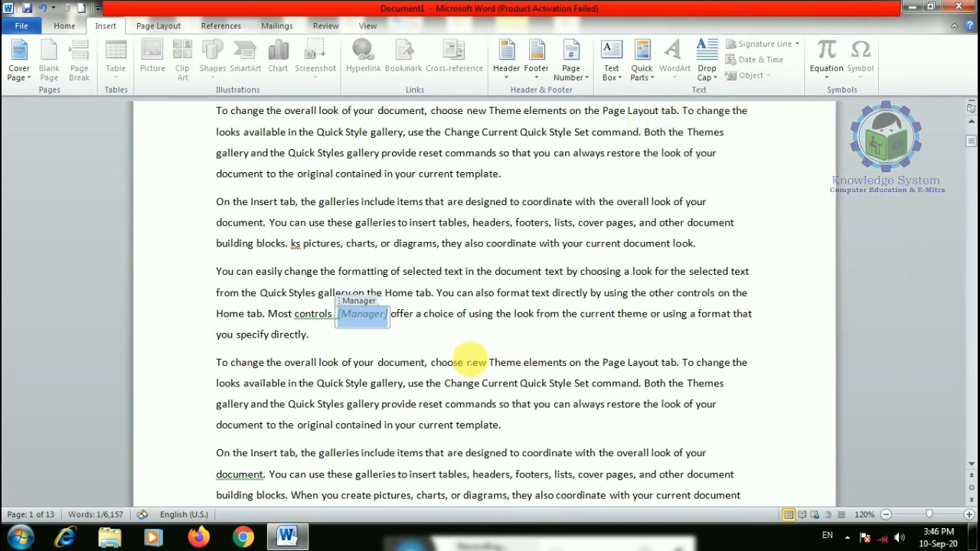
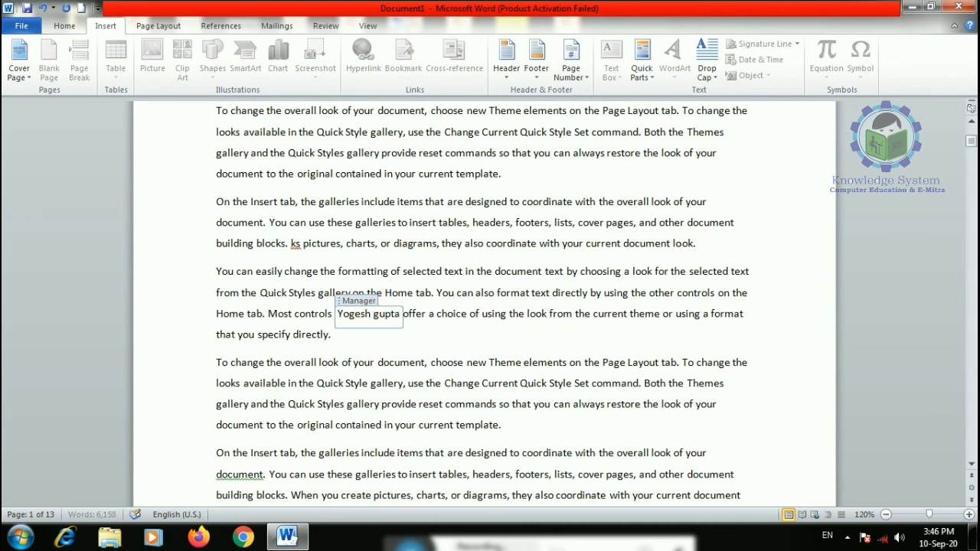
{"action": "left_click", "coordinate": [432, 392]}
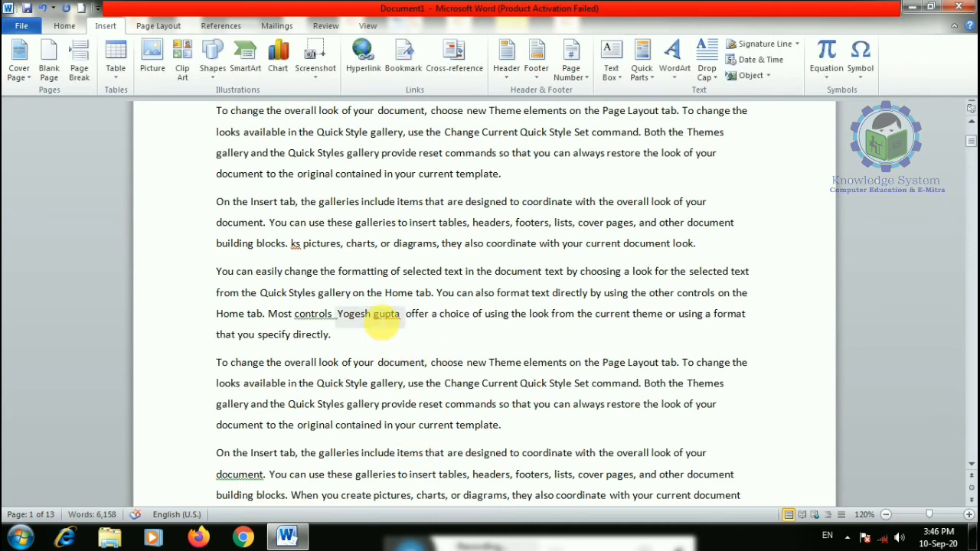
{"action": "left_click", "coordinate": [375, 315]}
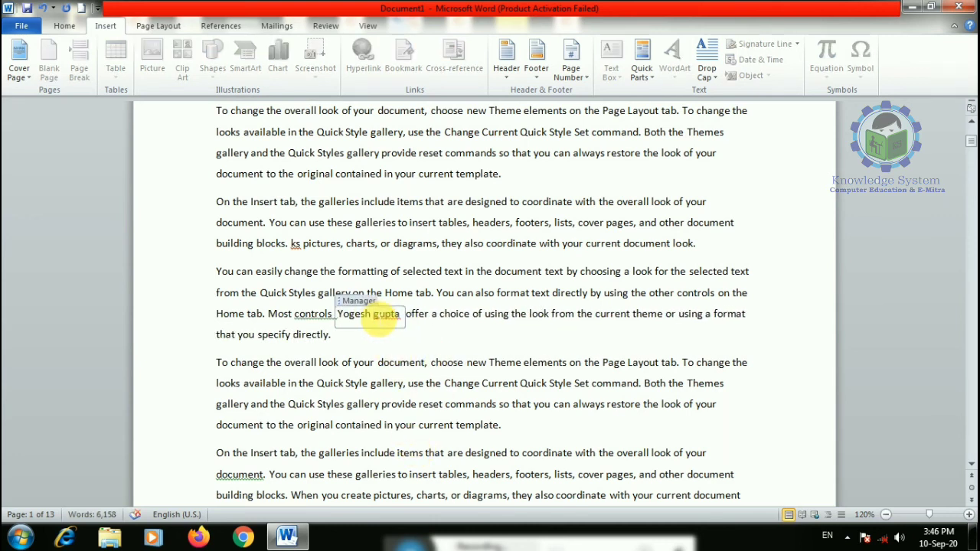
{"action": "left_click", "coordinate": [392, 346]}
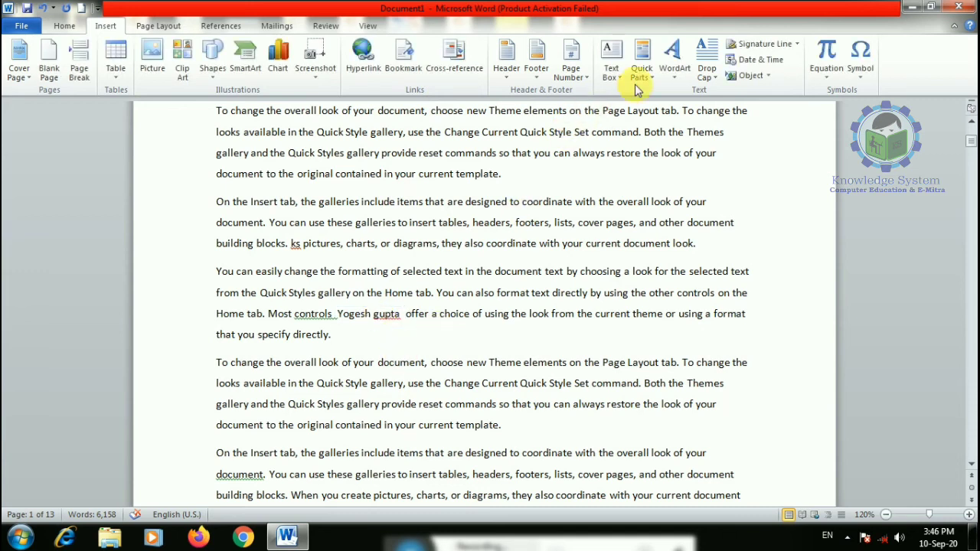
- Insert an AutoTextList field with Uppercase format
{"action": "left_click", "coordinate": [645, 85]}
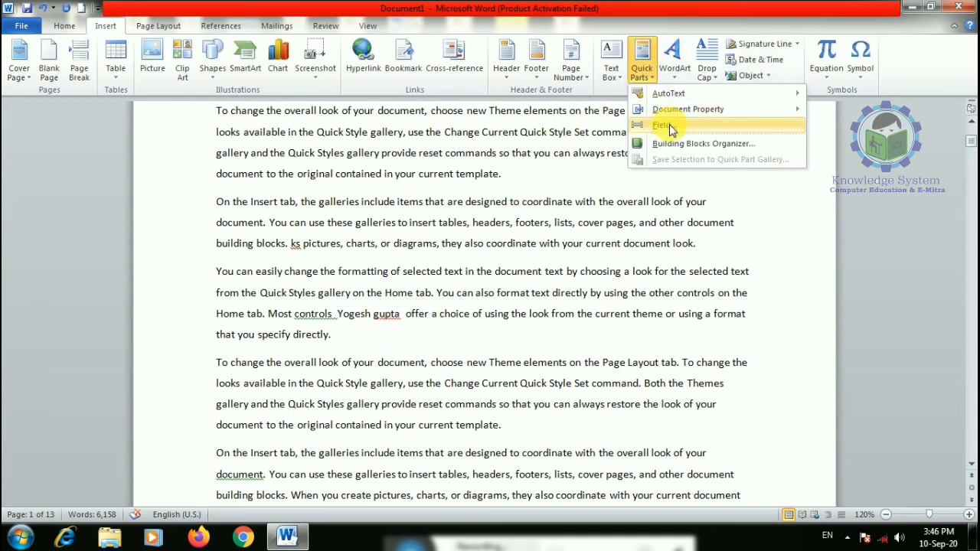
{"action": "left_click", "coordinate": [671, 129]}
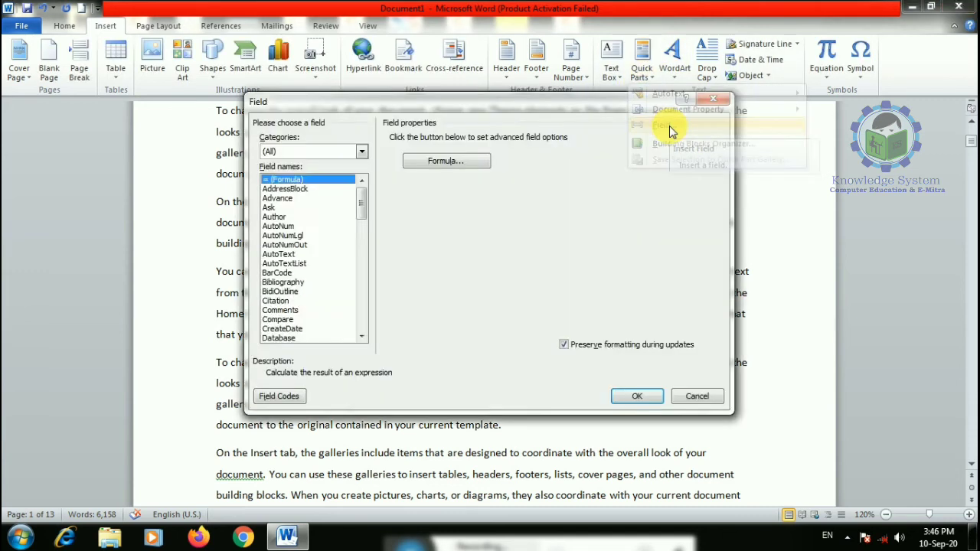
{"action": "left_click", "coordinate": [285, 263]}
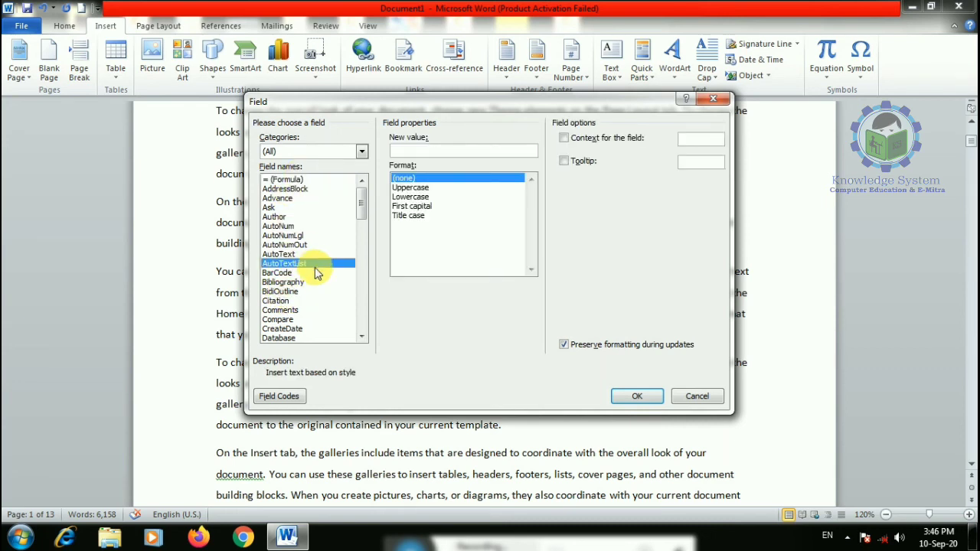
{"action": "left_click", "coordinate": [414, 187]}
{"action": "left_click", "coordinate": [636, 395]}
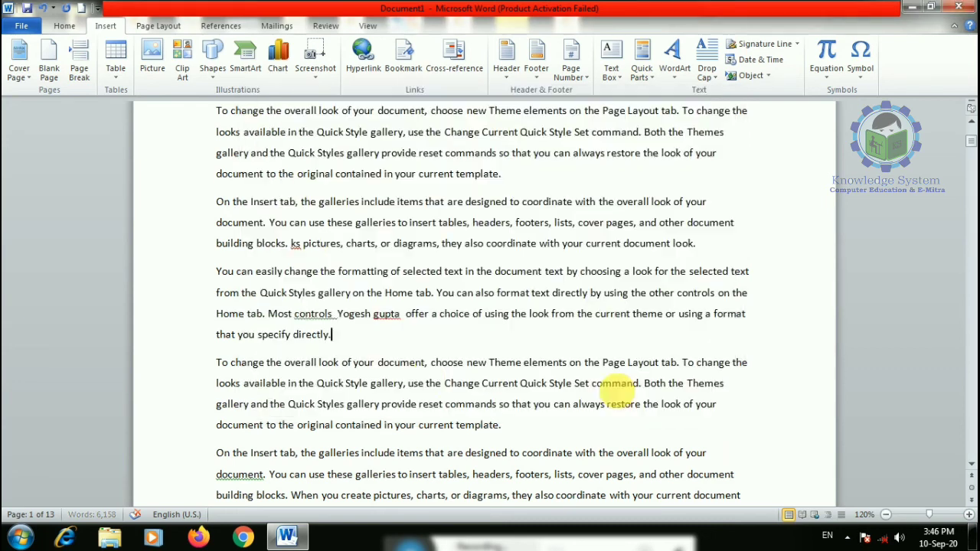
- Select the Manager text and replace it with a Hyperlink field
{"action": "left_click", "coordinate": [370, 320]}
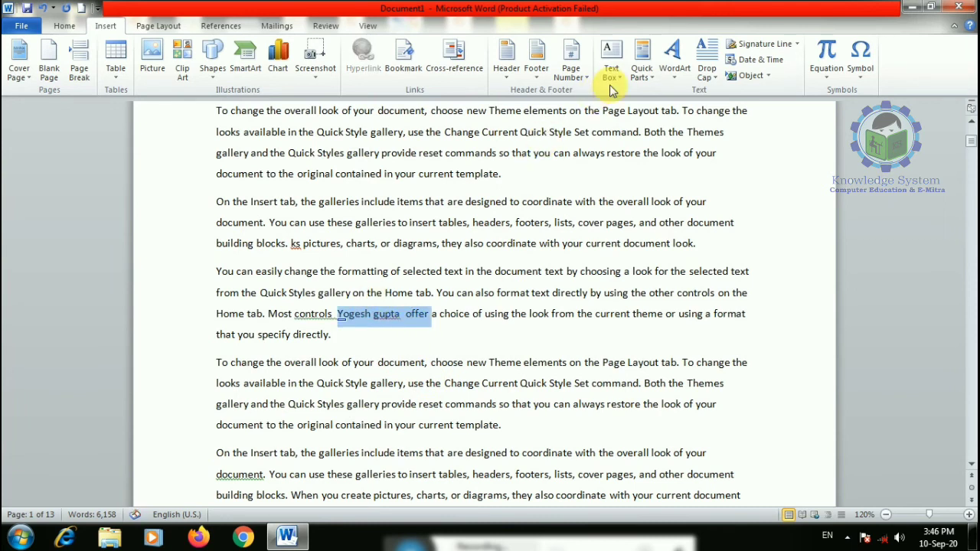
{"action": "left_click", "coordinate": [642, 70]}
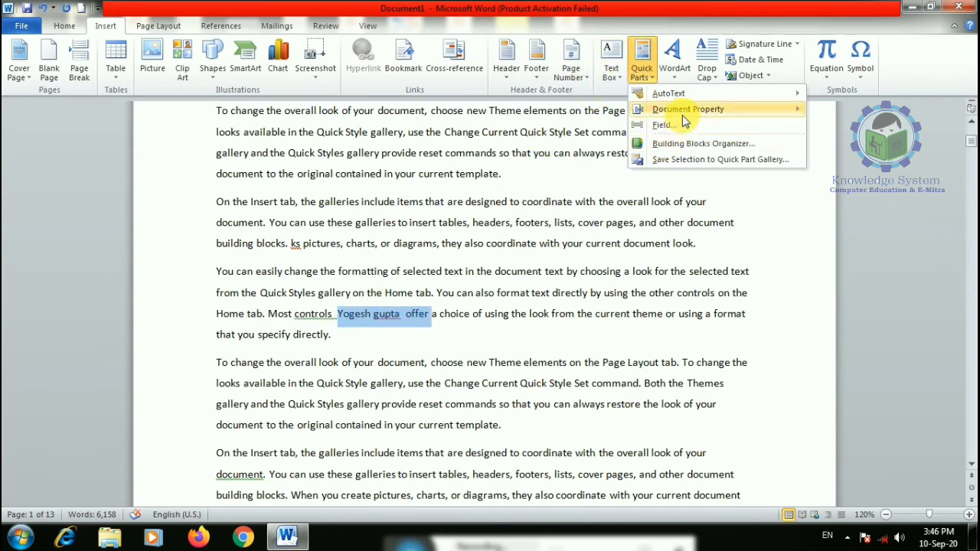
{"action": "left_click", "coordinate": [689, 143]}
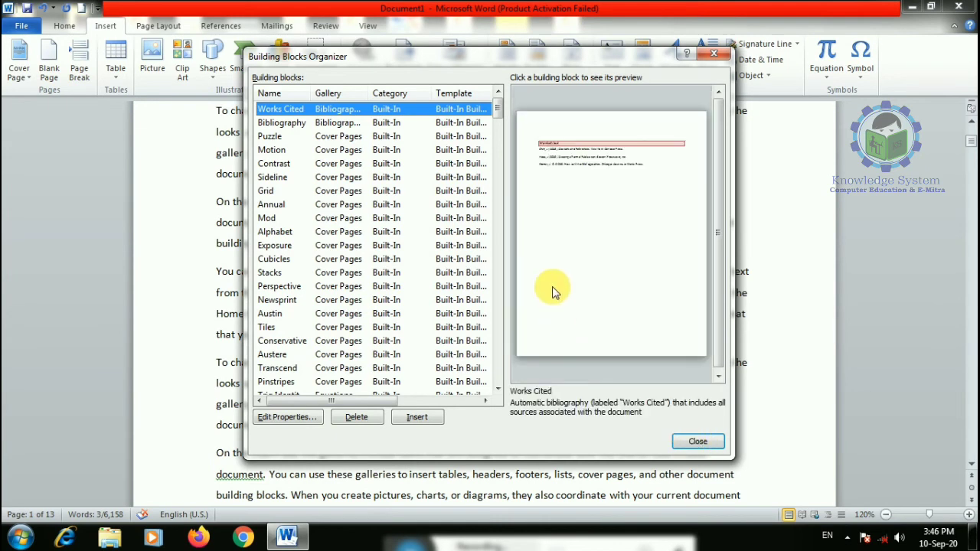
{"action": "left_click", "coordinate": [697, 441]}
{"action": "left_click", "coordinate": [642, 63]}
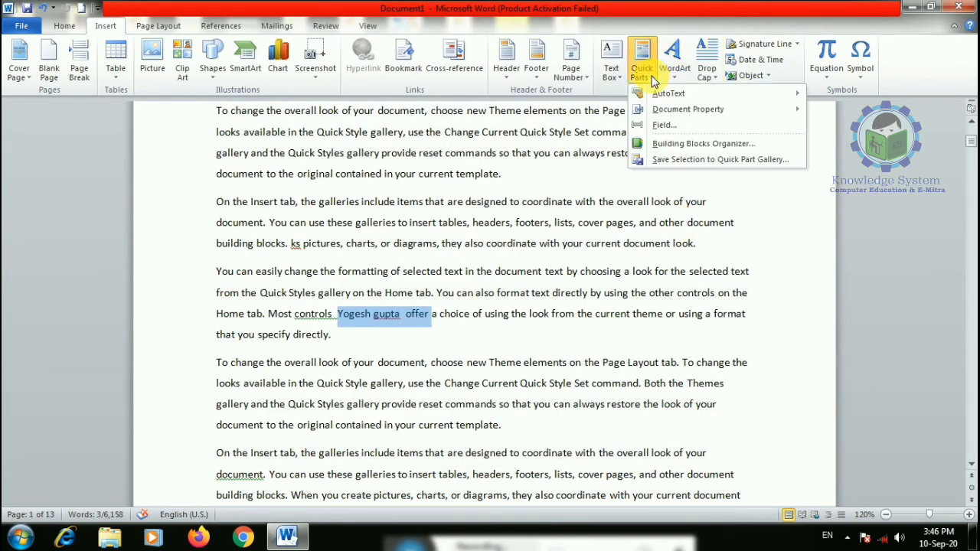
{"action": "left_click", "coordinate": [684, 125]}
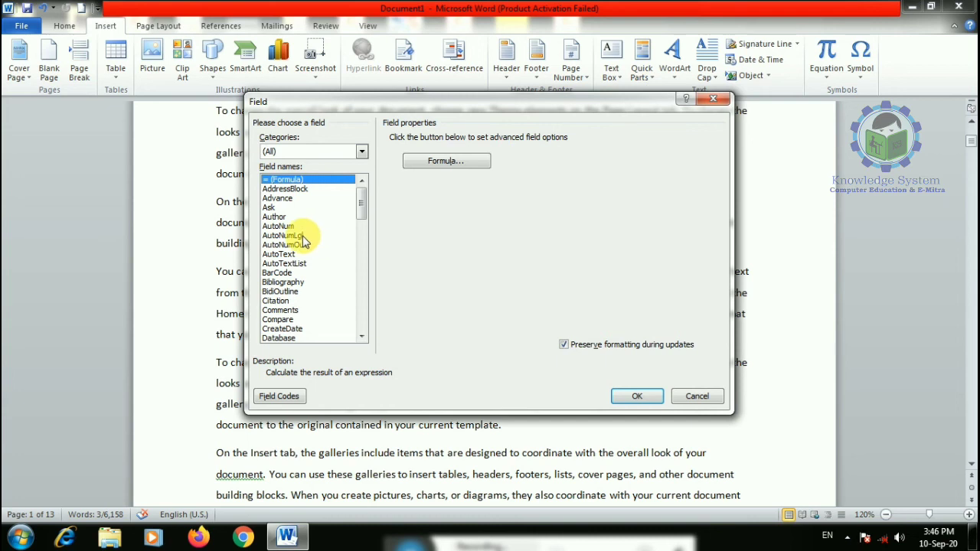
{"action": "scroll", "coordinate": [302, 241], "scroll_direction": "down", "scroll_amount": 11}
{"action": "scroll", "coordinate": [291, 253], "scroll_direction": "up", "scroll_amount": 2}
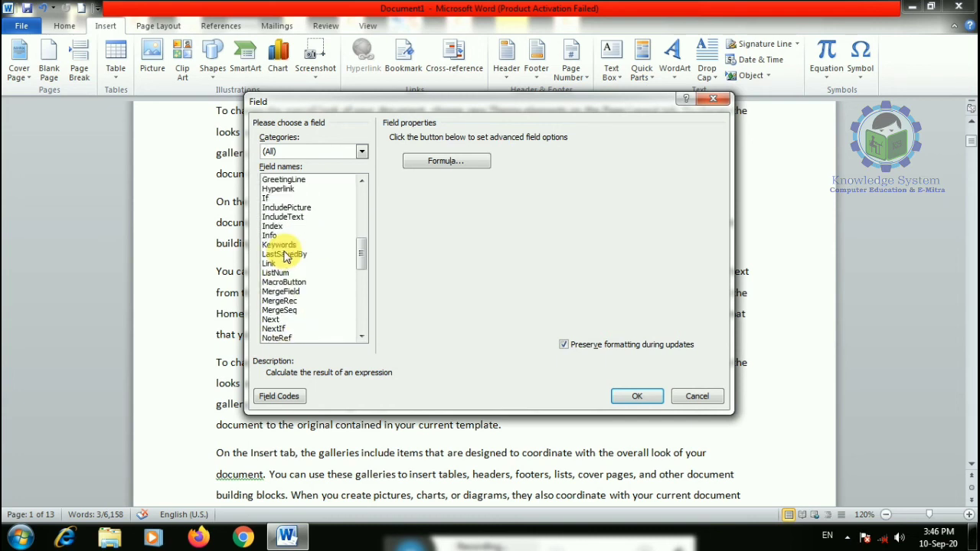
{"action": "left_click", "coordinate": [283, 189]}
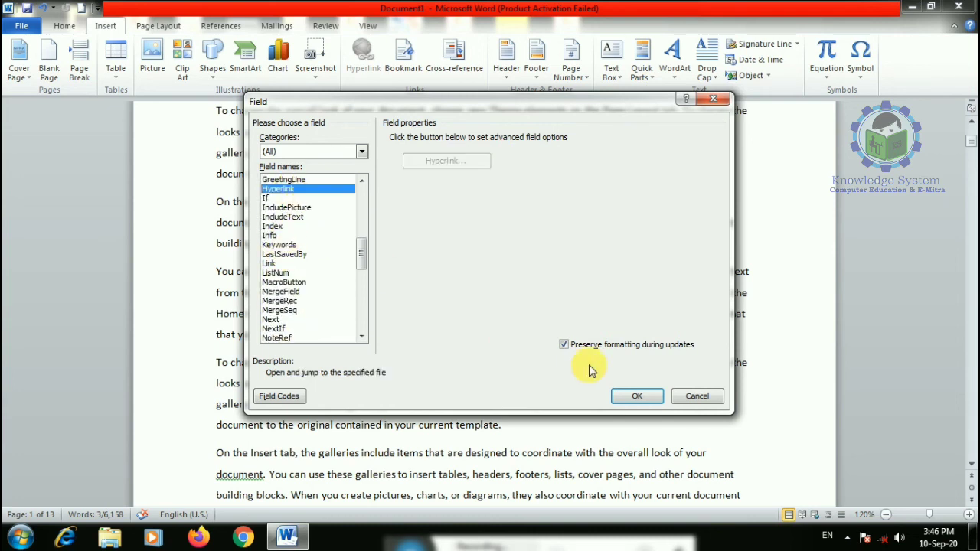
{"action": "left_click", "coordinate": [638, 397]}
- In the Building Blocks Organizer, preview the Mod cover page and the Ribbon and Accent Bar 2 page-number blocks
{"action": "left_click", "coordinate": [473, 362]}
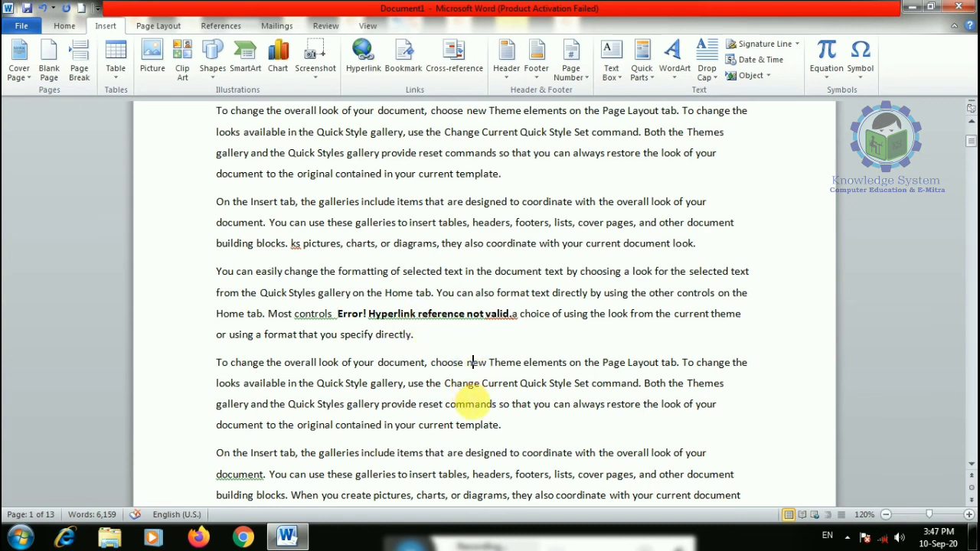
{"action": "left_click", "coordinate": [506, 425]}
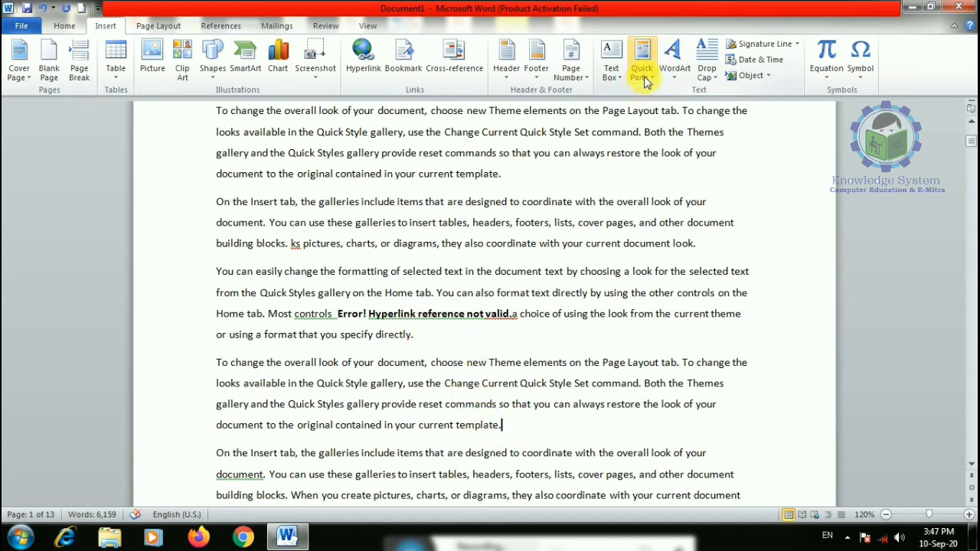
{"action": "left_click", "coordinate": [646, 82]}
{"action": "left_click", "coordinate": [660, 145]}
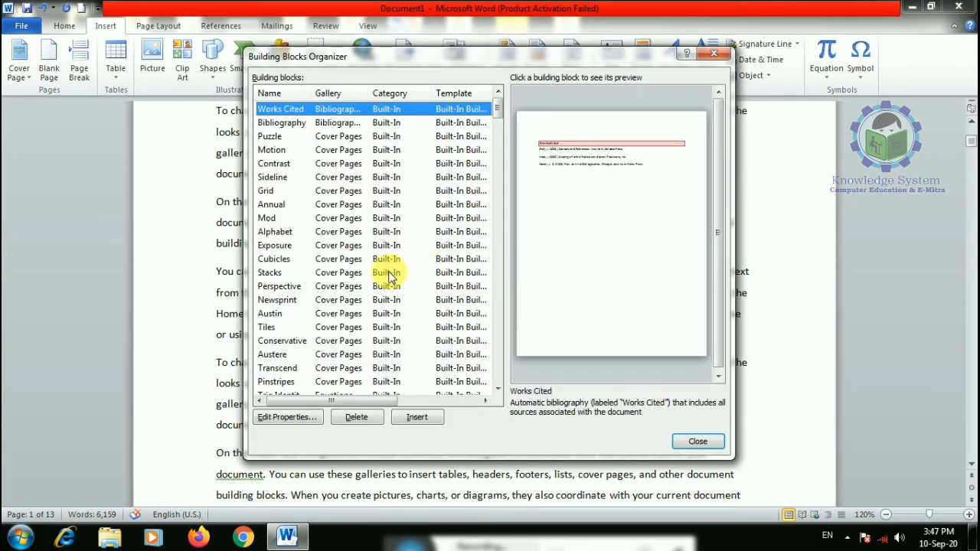
{"action": "left_click", "coordinate": [352, 218]}
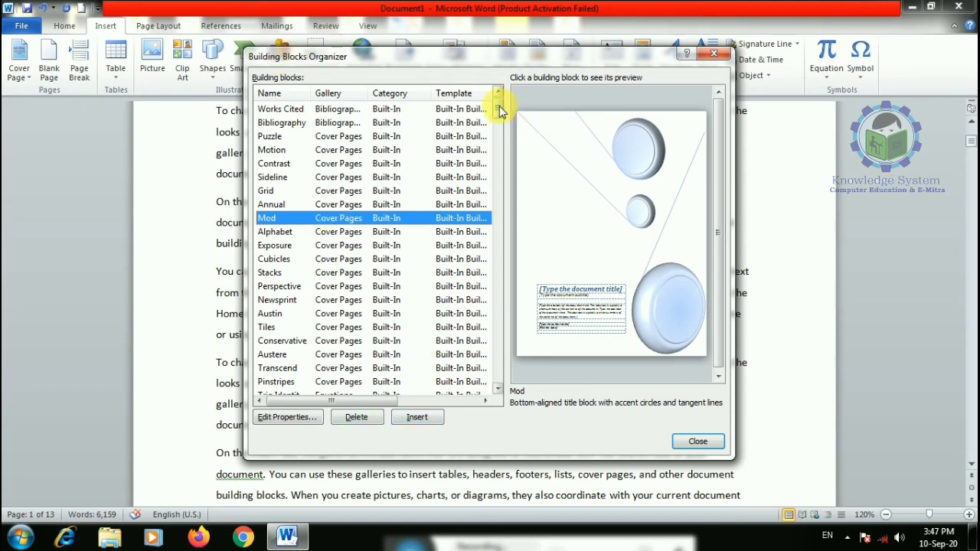
{"action": "left_click_drag", "start_coordinate": [498, 111], "coordinate": [494, 212]}
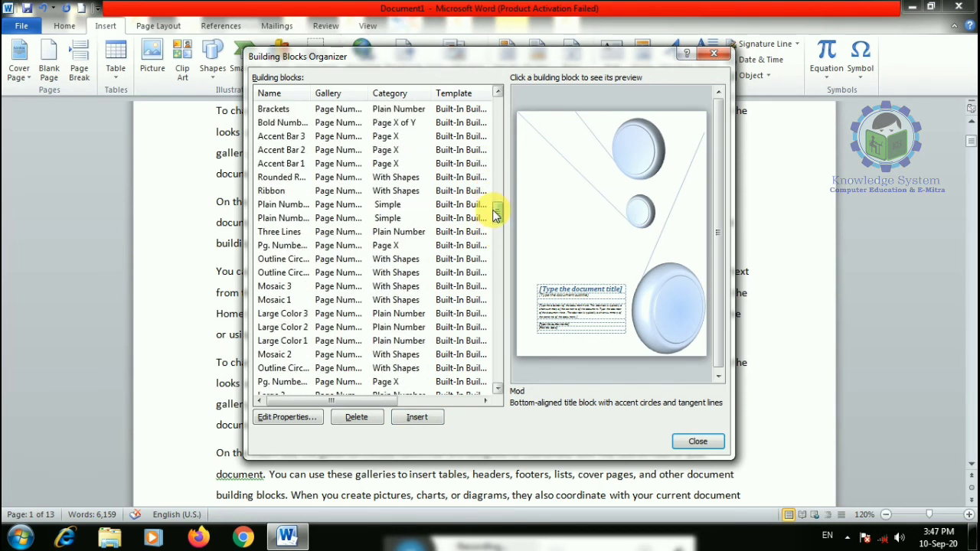
{"action": "left_click", "coordinate": [340, 260]}
{"action": "left_click", "coordinate": [345, 191]}
{"action": "left_click", "coordinate": [344, 149]}
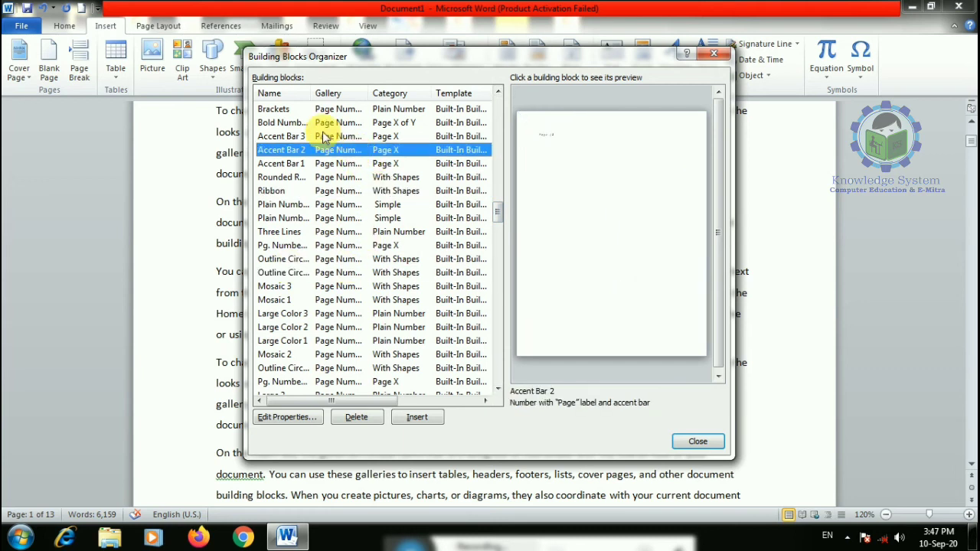
{"action": "scroll", "coordinate": [323, 136], "scroll_direction": "up", "scroll_amount": 20}
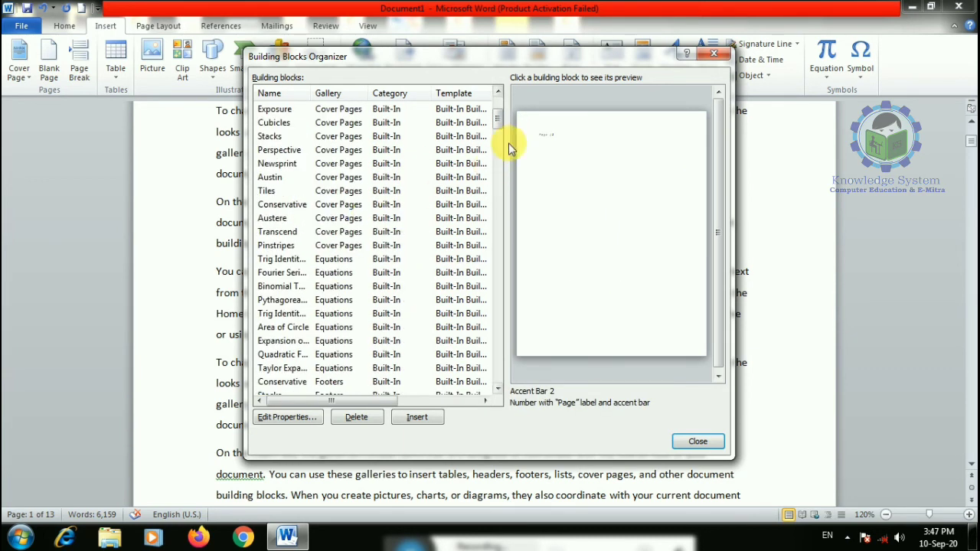
{"action": "scroll", "coordinate": [278, 212], "scroll_direction": "up", "scroll_amount": 4}
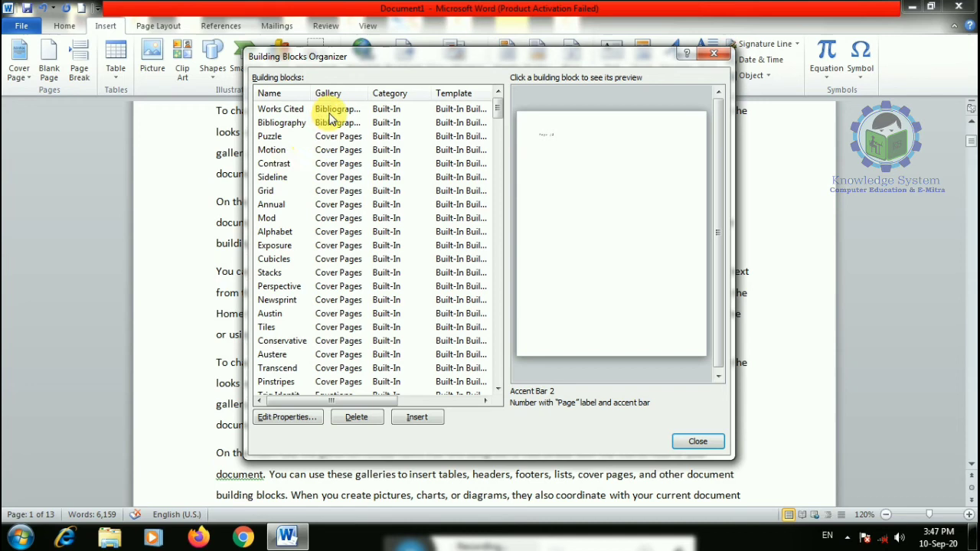
- Preview the Annual, Mod, Exposure, Stacks and Perspective cover pages, check Perspective's properties, then close
{"action": "left_click", "coordinate": [329, 204]}
{"action": "left_click", "coordinate": [331, 218]}
{"action": "left_click", "coordinate": [337, 245]}
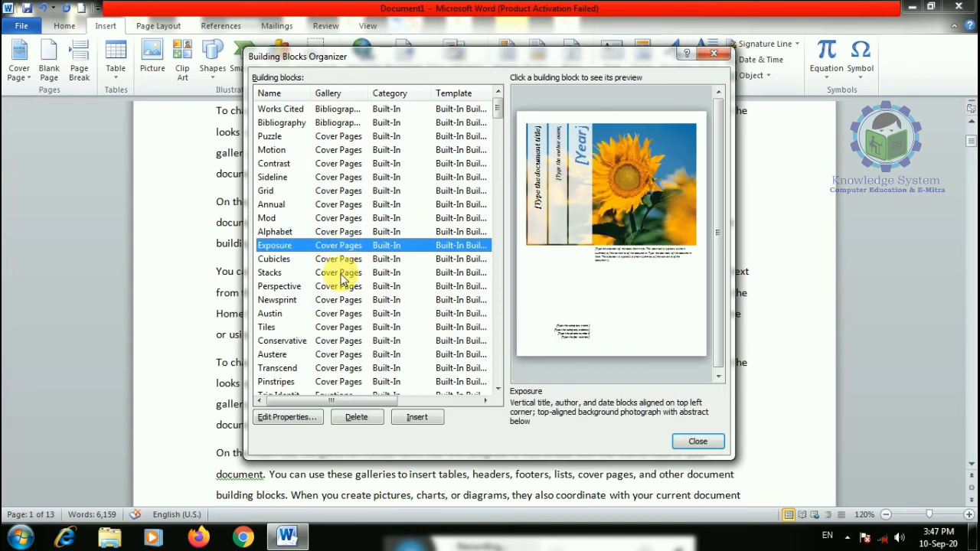
{"action": "left_click", "coordinate": [343, 274]}
{"action": "left_click", "coordinate": [341, 287]}
{"action": "left_click", "coordinate": [301, 425]}
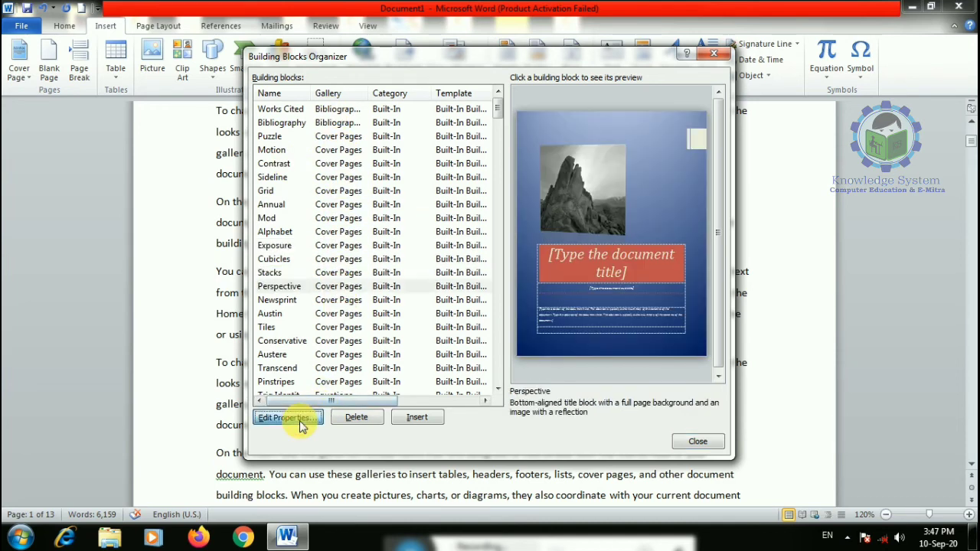
{"action": "left_click", "coordinate": [566, 325]}
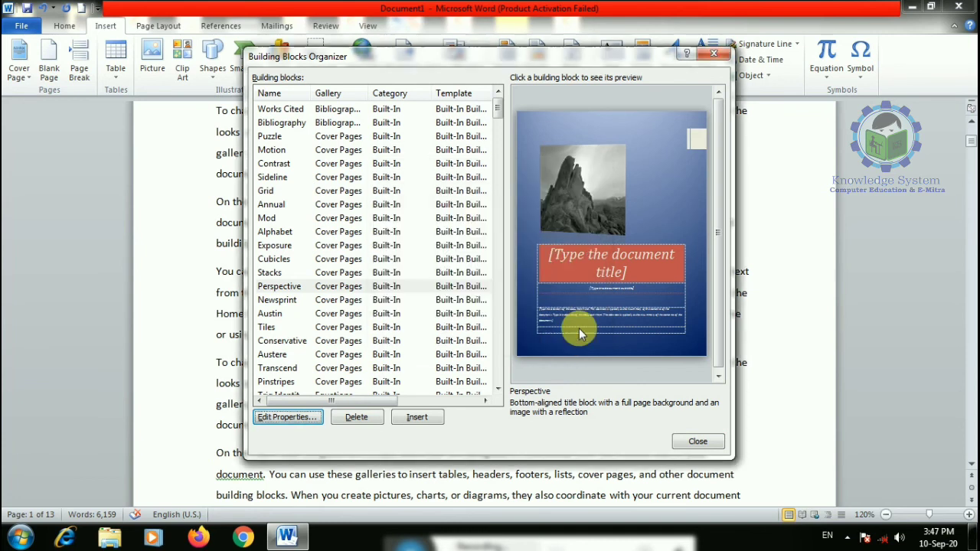
{"action": "left_click", "coordinate": [698, 443]}
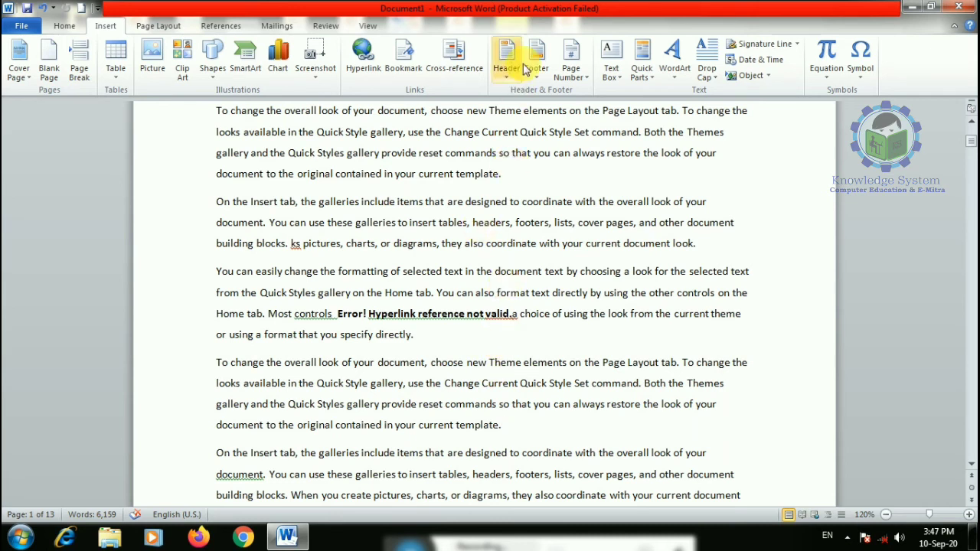
- Add red-style WordArt reading 'Welcome to our youtube channel knowledge system' with an outlined shape style
{"action": "left_click", "coordinate": [673, 72]}
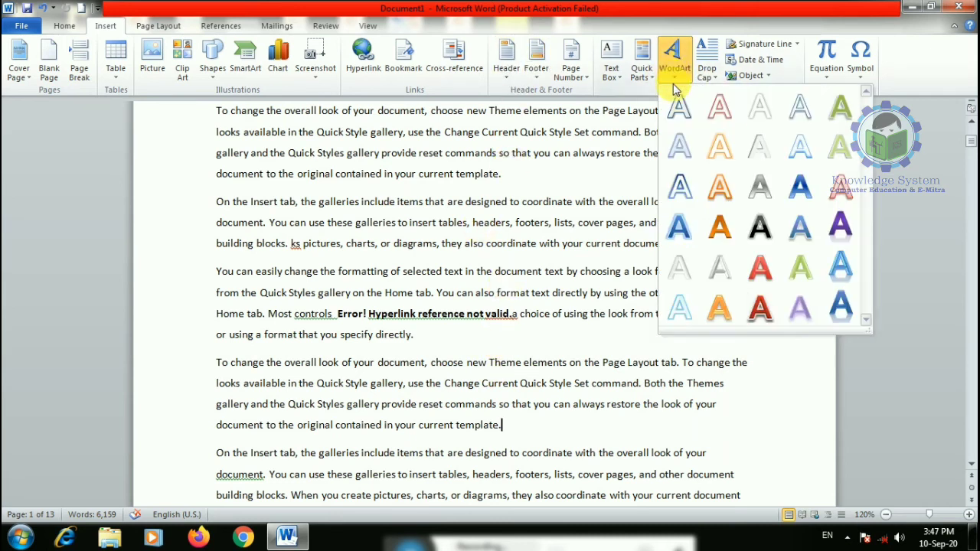
{"action": "left_click", "coordinate": [758, 263]}
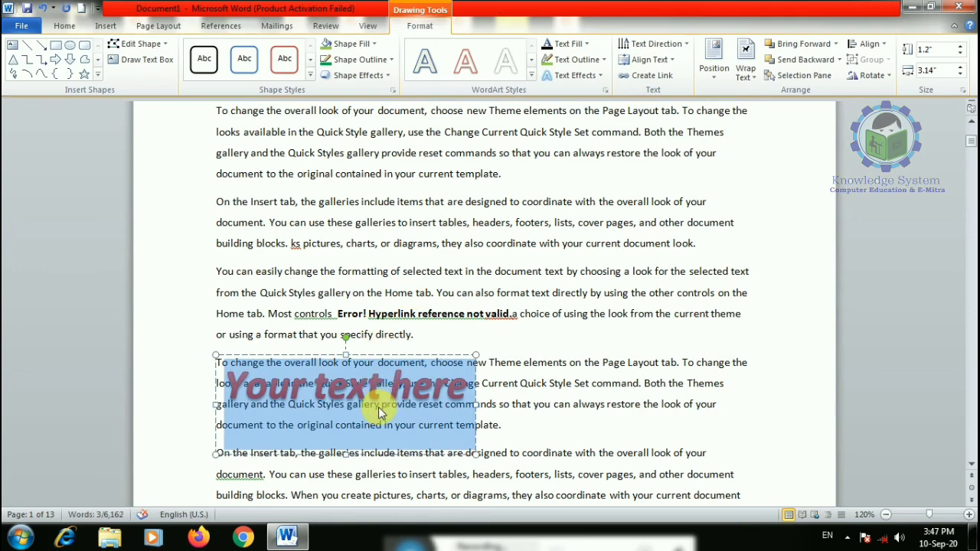
{"action": "type", "text": "my"}
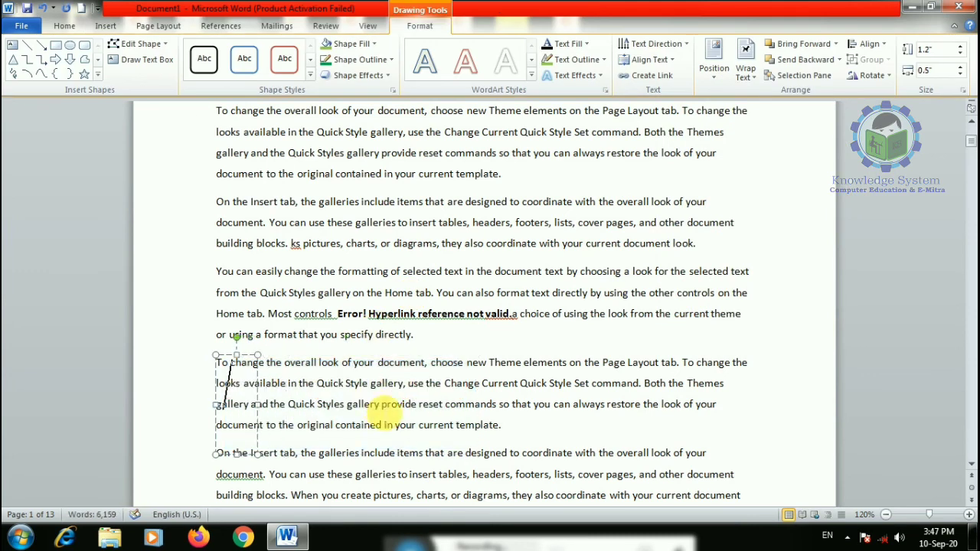
{"action": "type", "text": "3"}
{"action": "key", "text": "BackSpace"}
{"action": "type", "text": "Welcome to"}
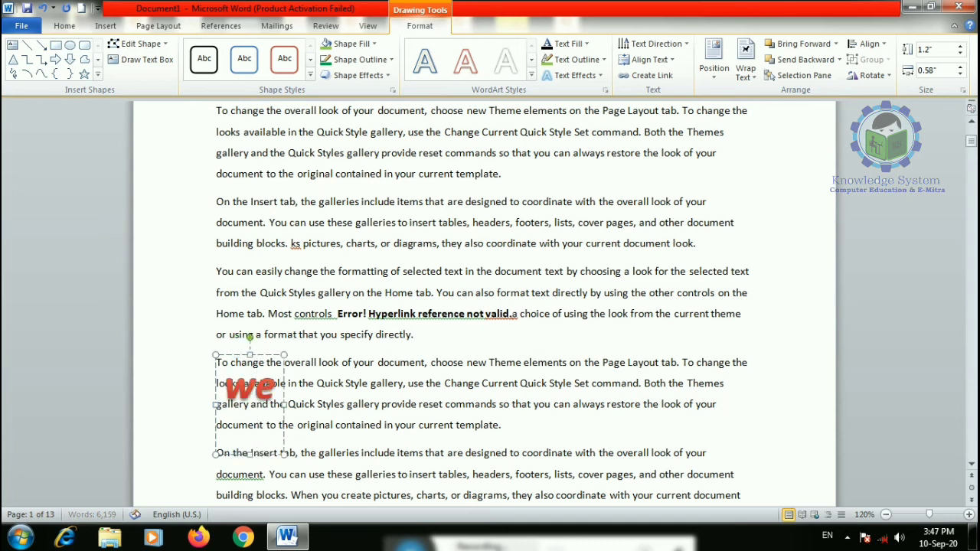
{"action": "type", "text": " ou"}
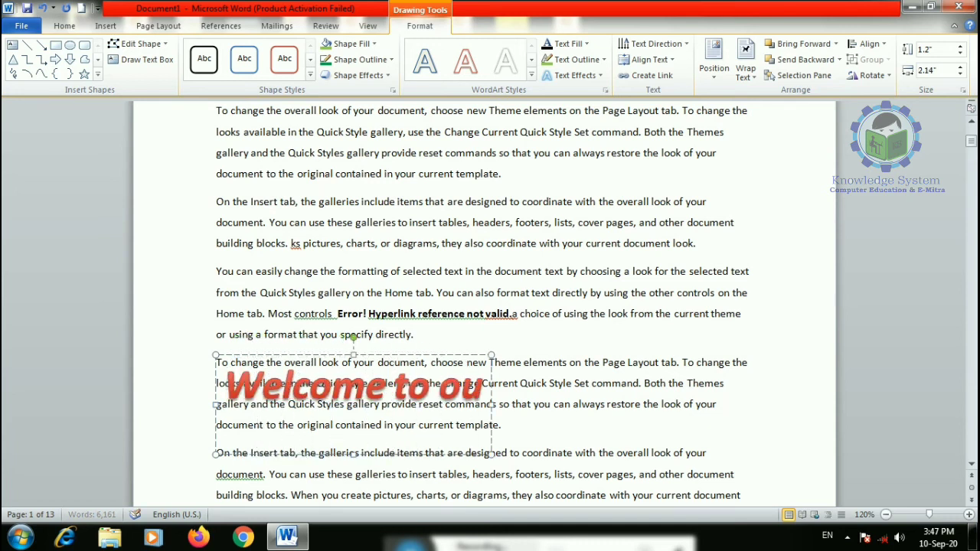
{"action": "type", "text": "r you"}
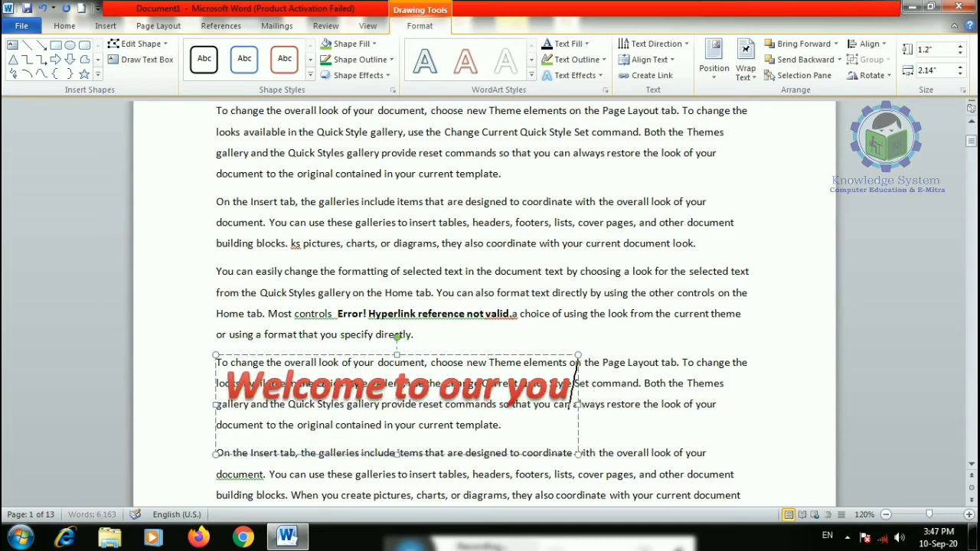
{"action": "type", "text": "tube channel knowledge system"}
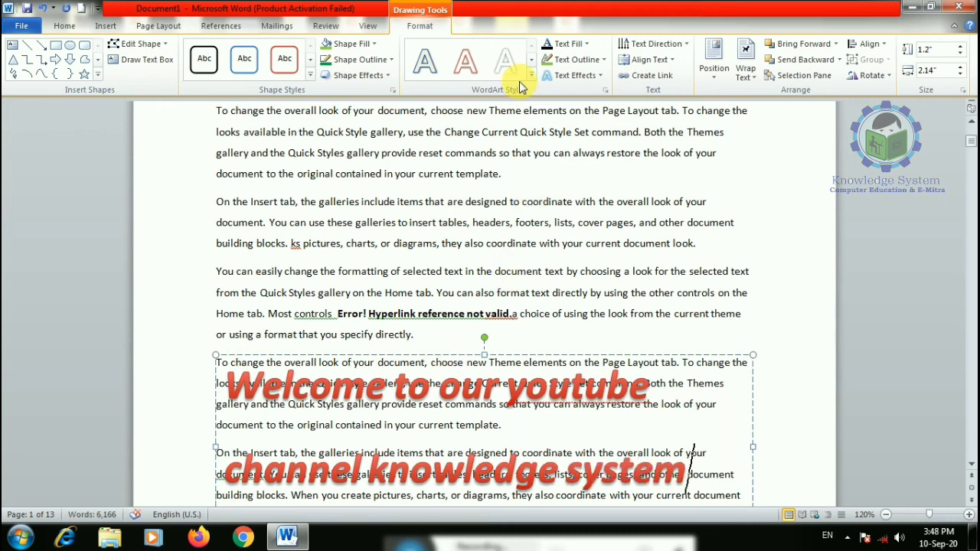
{"action": "left_click", "coordinate": [244, 59]}
- Fill the banner box green and transform its text to follow a circle path
{"action": "left_click", "coordinate": [349, 43]}
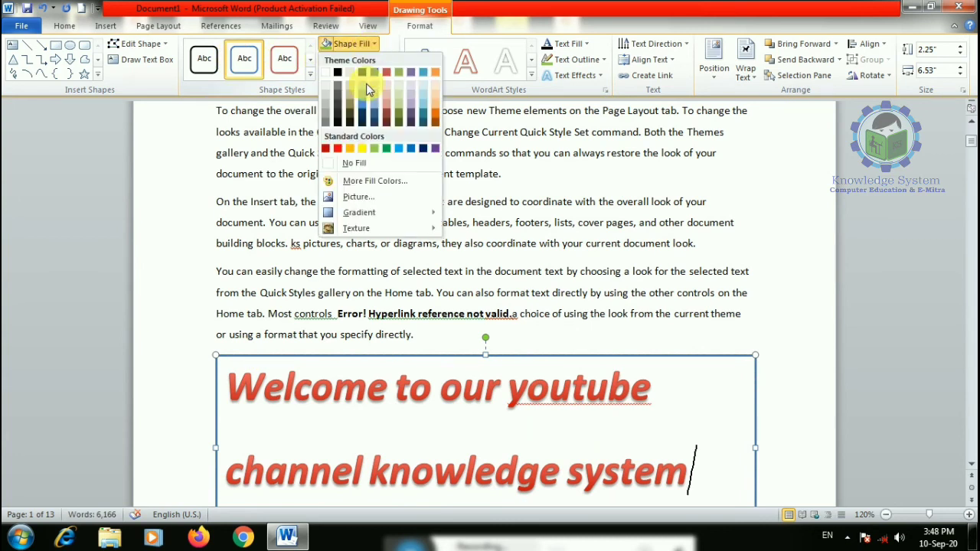
{"action": "left_click", "coordinate": [382, 148]}
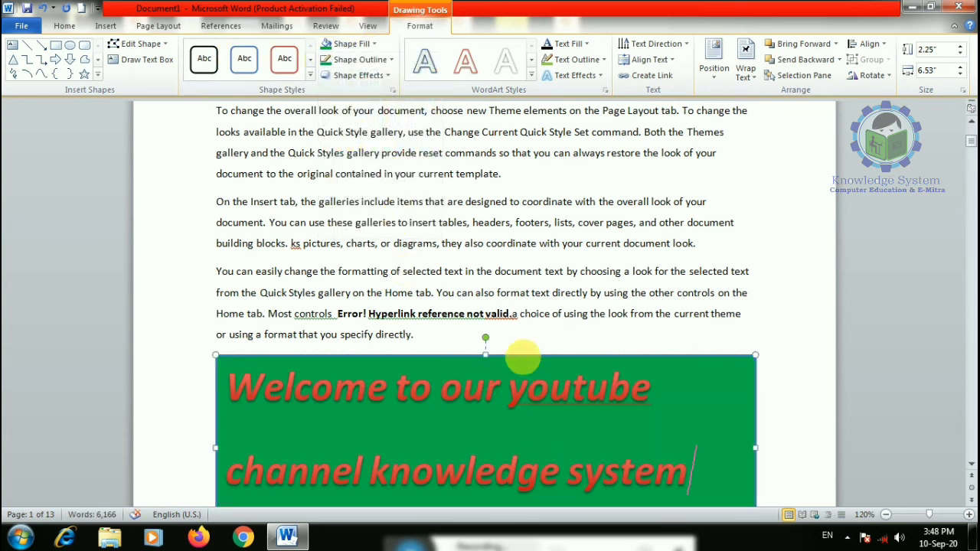
{"action": "left_click", "coordinate": [574, 391]}
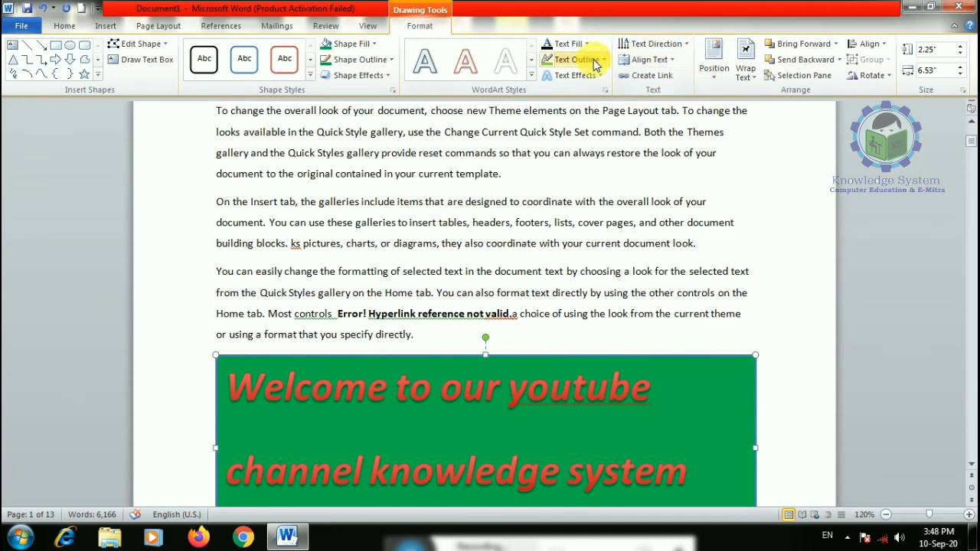
{"action": "left_click", "coordinate": [582, 75]}
{"action": "mouse_move", "coordinate": [575, 258]}
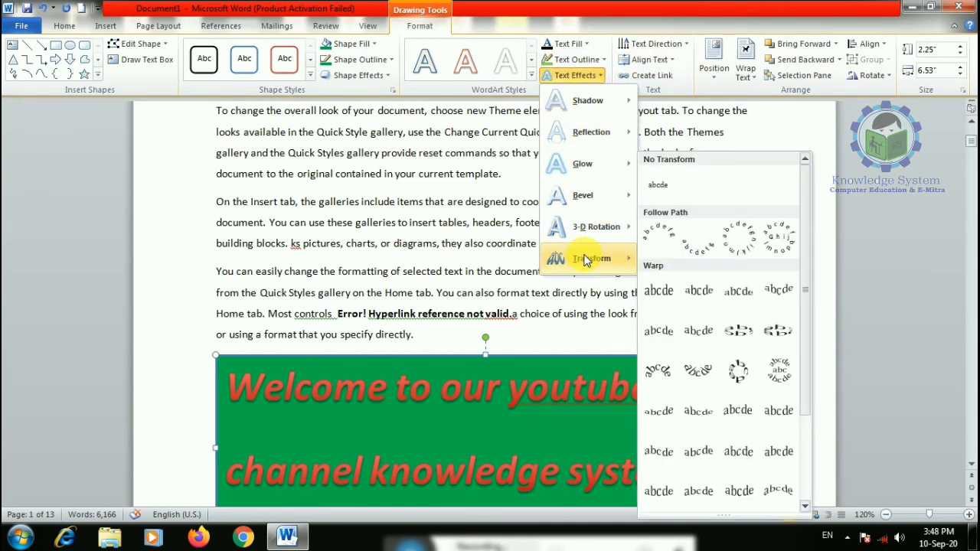
{"action": "left_click", "coordinate": [734, 247]}
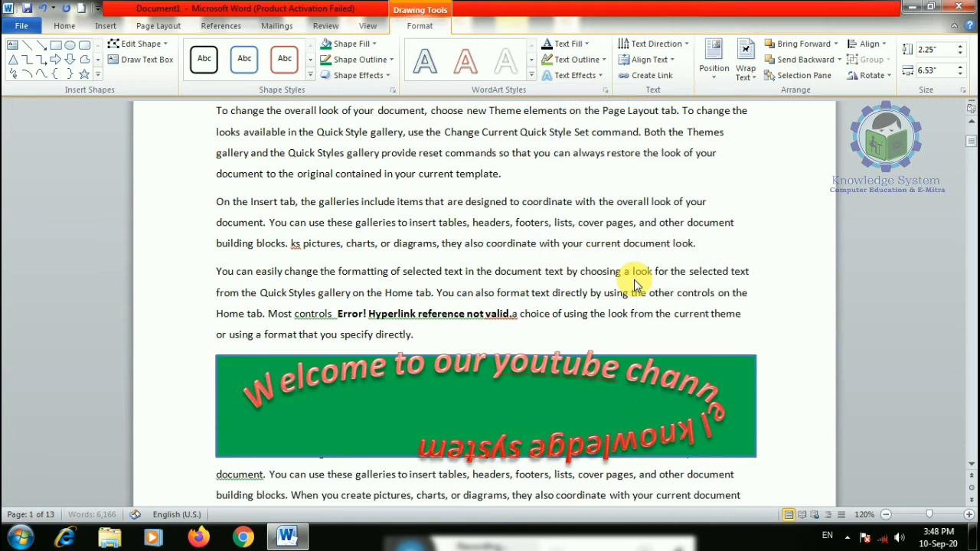
{"action": "scroll", "coordinate": [495, 367], "scroll_direction": "down", "scroll_amount": 5}
{"action": "scroll", "coordinate": [471, 271], "scroll_direction": "up", "scroll_amount": 1}
{"action": "scroll", "coordinate": [471, 271], "scroll_direction": "up", "scroll_amount": 5}
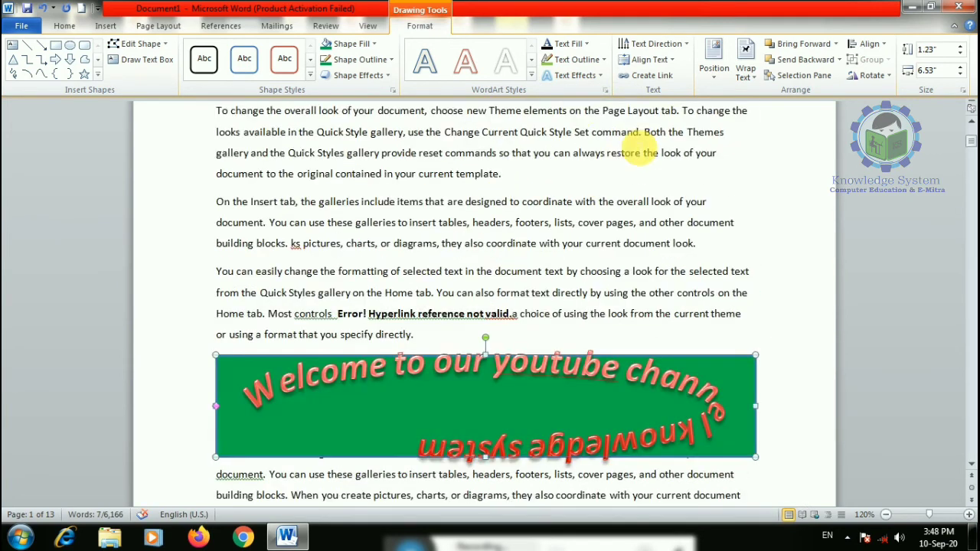
- Set the banner's fill to No Fill and resize the box to about 3.05" by 3.38"
{"action": "left_click", "coordinate": [373, 45]}
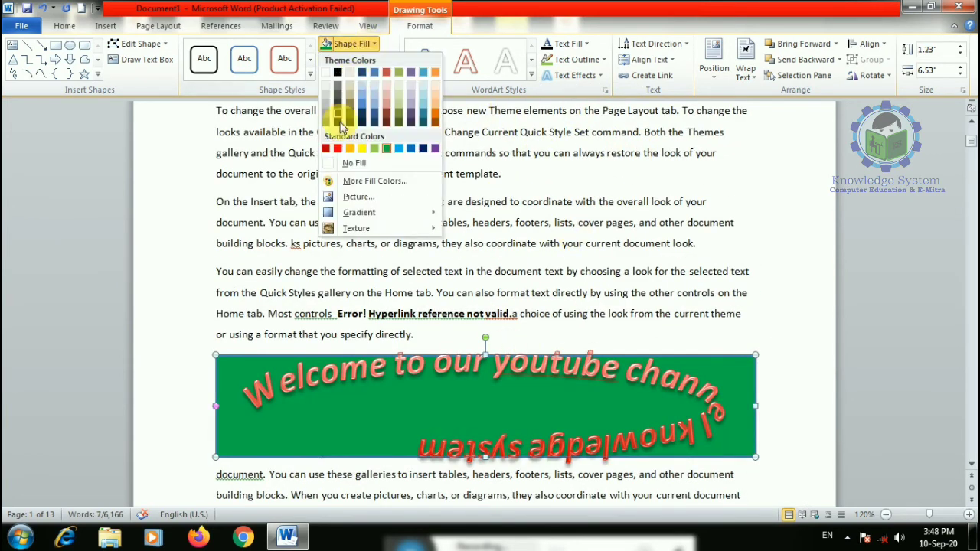
{"action": "left_click", "coordinate": [360, 165]}
{"action": "scroll", "coordinate": [428, 260], "scroll_direction": "down", "scroll_amount": 4}
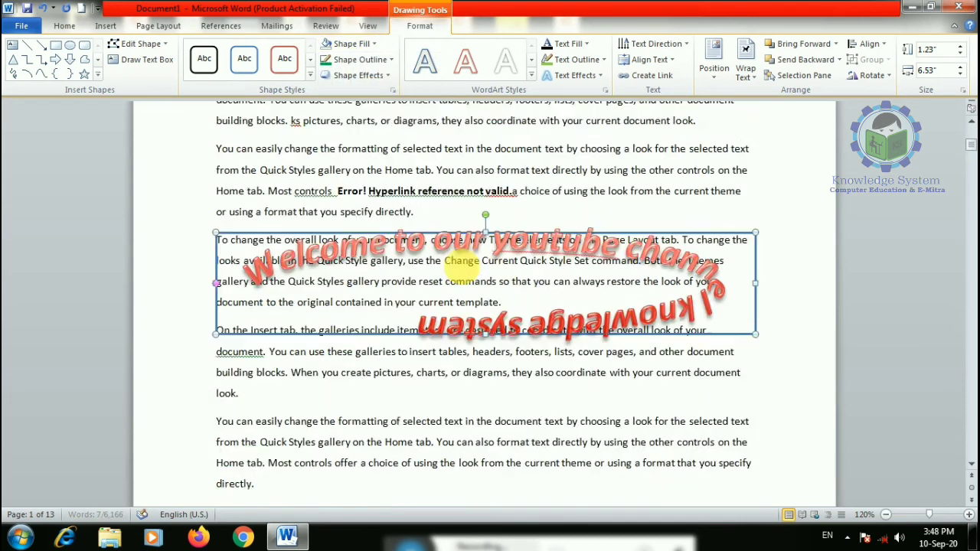
{"action": "left_click_drag", "start_coordinate": [756, 294], "coordinate": [496, 444]}
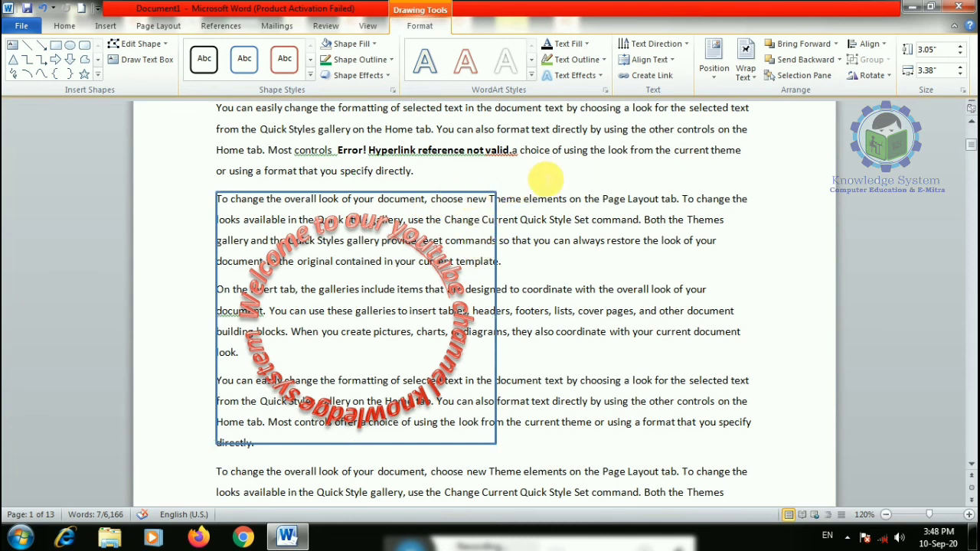
- Add four blank lines after the paragraph ending 'directly.'
{"action": "left_click", "coordinate": [459, 181]}
{"action": "key", "text": "Return"}
{"action": "key", "text": "Return"}
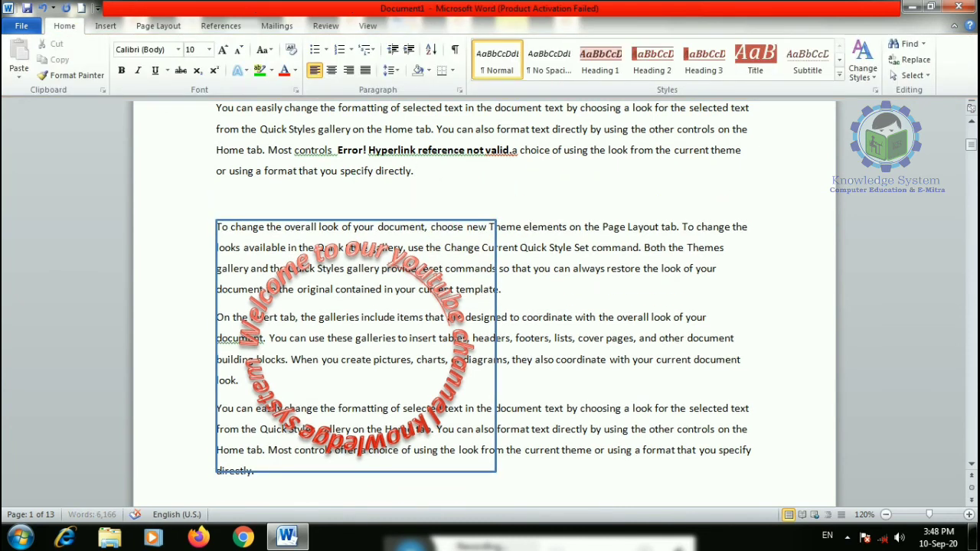
{"action": "key", "text": "Return"}
{"action": "key", "text": "Return"}
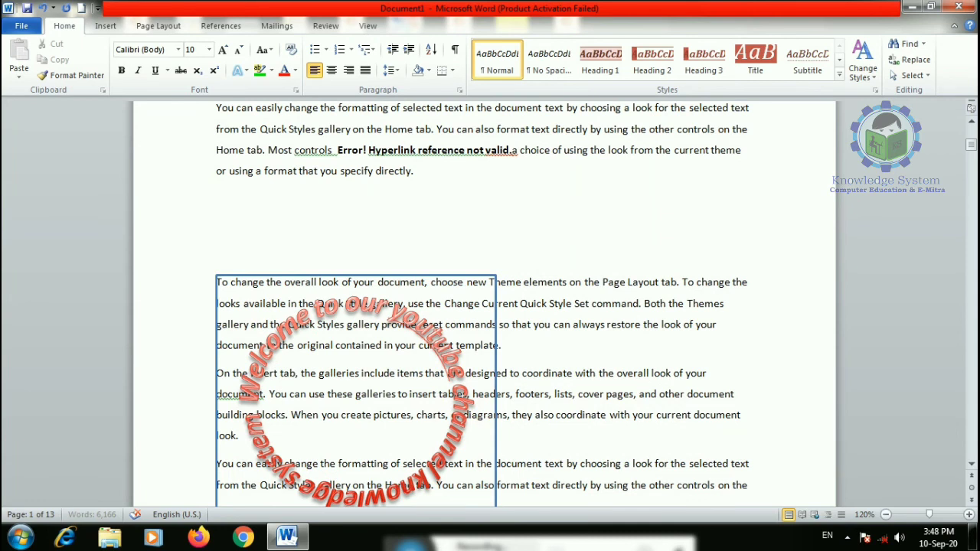
{"action": "key", "text": "Return"}
{"action": "key", "text": "Return"}
{"action": "key", "text": "Return"}
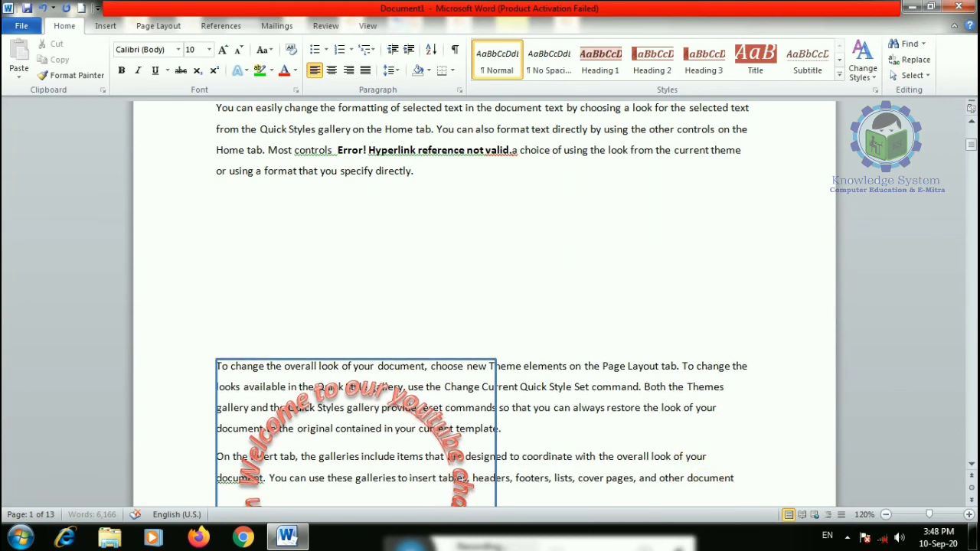
{"action": "key", "text": "Return"}
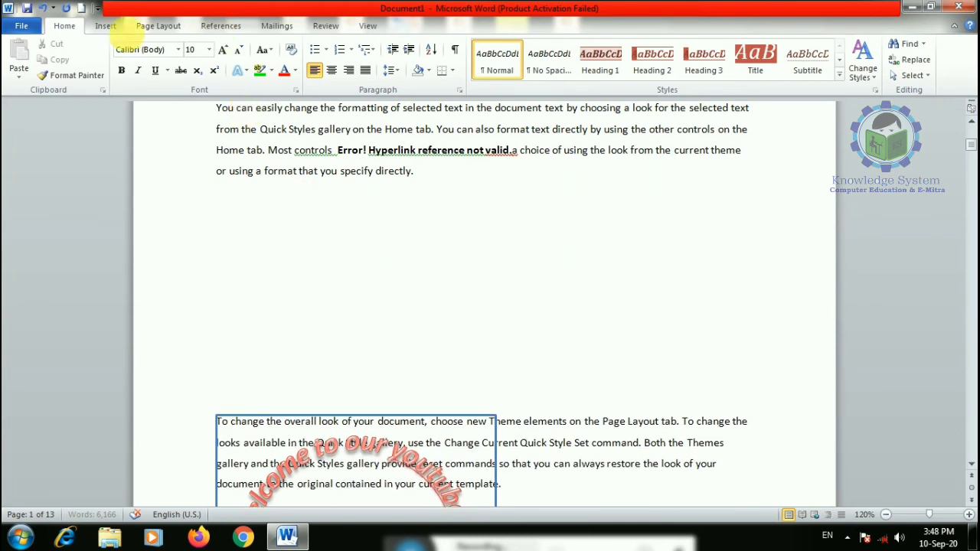
- Drag the circular WordArt up into the new blank space
{"action": "left_click", "coordinate": [105, 25]}
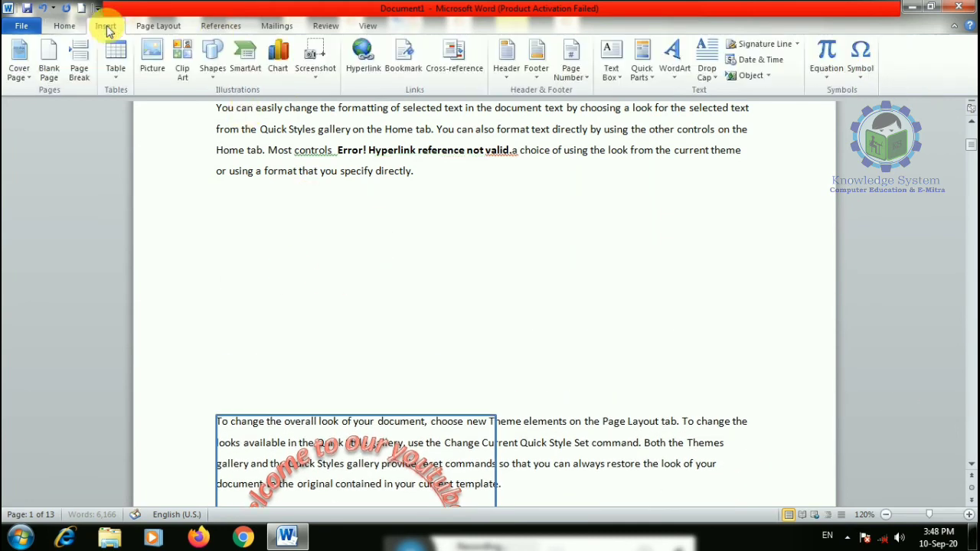
{"action": "left_click", "coordinate": [673, 58]}
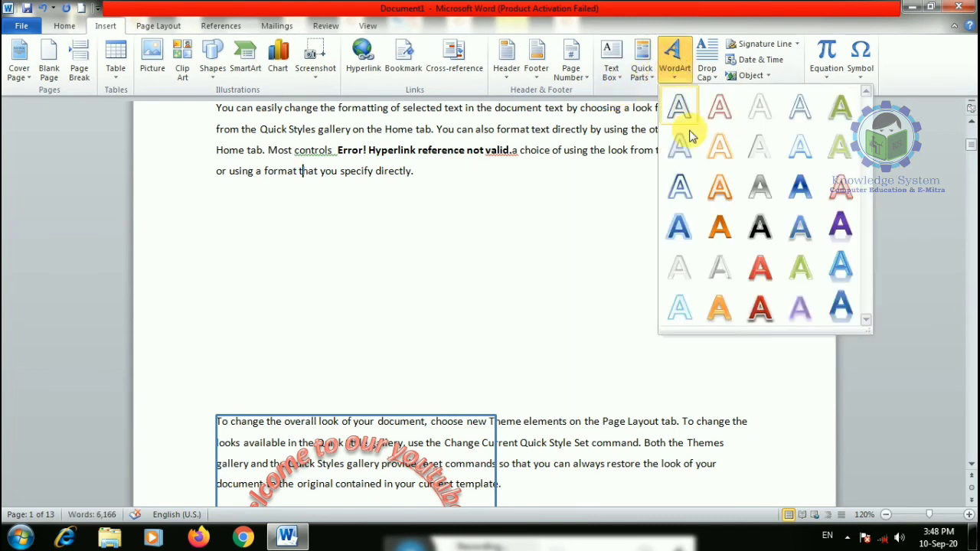
{"action": "left_click", "coordinate": [391, 432]}
{"action": "left_click", "coordinate": [383, 421]}
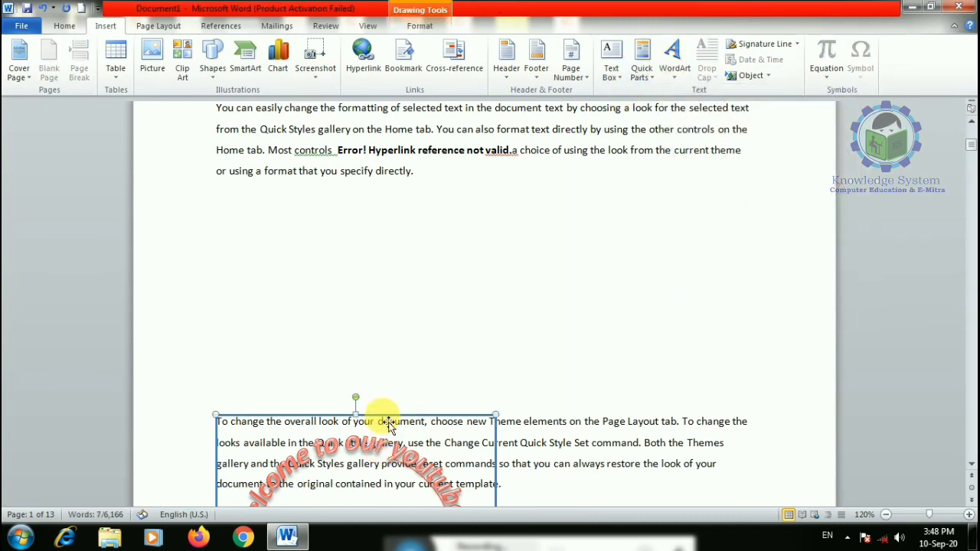
{"action": "left_click_drag", "start_coordinate": [388, 427], "coordinate": [540, 184]}
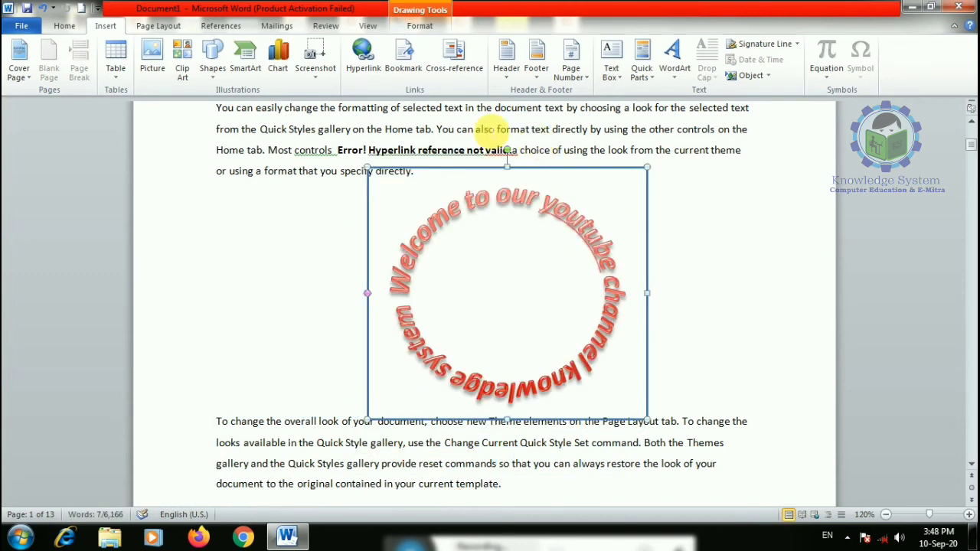
- Give the circular WordArt a green shape outline
{"action": "left_click", "coordinate": [419, 23]}
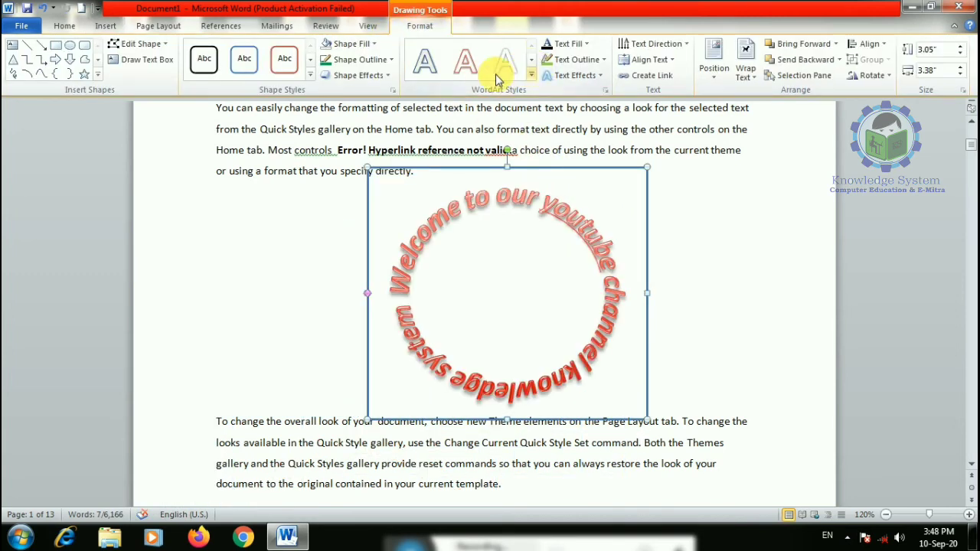
{"action": "left_click", "coordinate": [352, 60]}
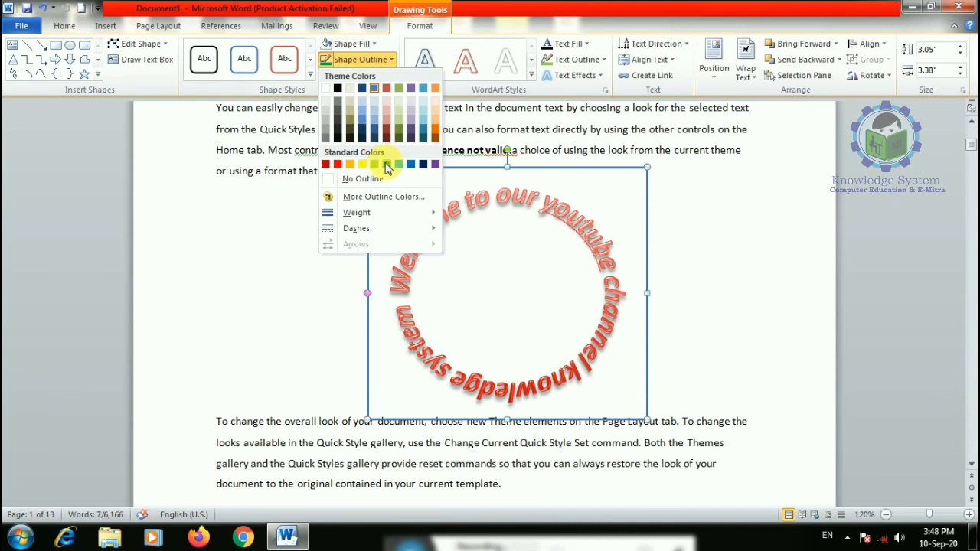
{"action": "left_click", "coordinate": [386, 167]}
- Remove the extra blank line above the next paragraph
{"action": "left_click", "coordinate": [722, 240]}
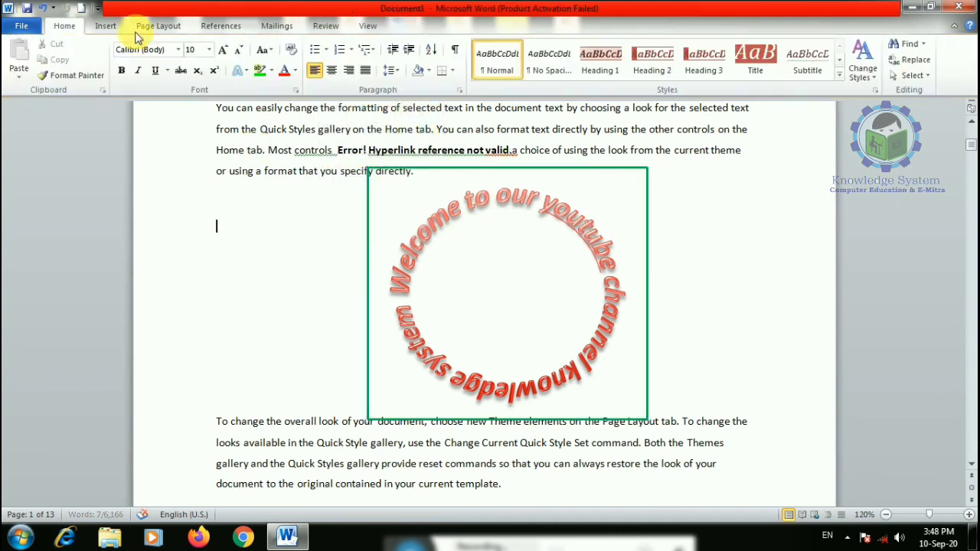
{"action": "left_click", "coordinate": [105, 25]}
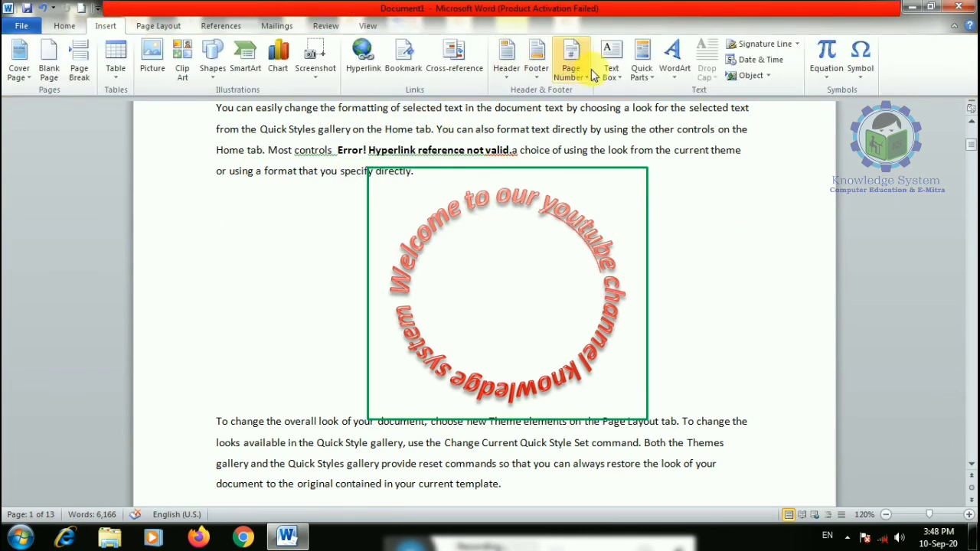
{"action": "left_click", "coordinate": [682, 77]}
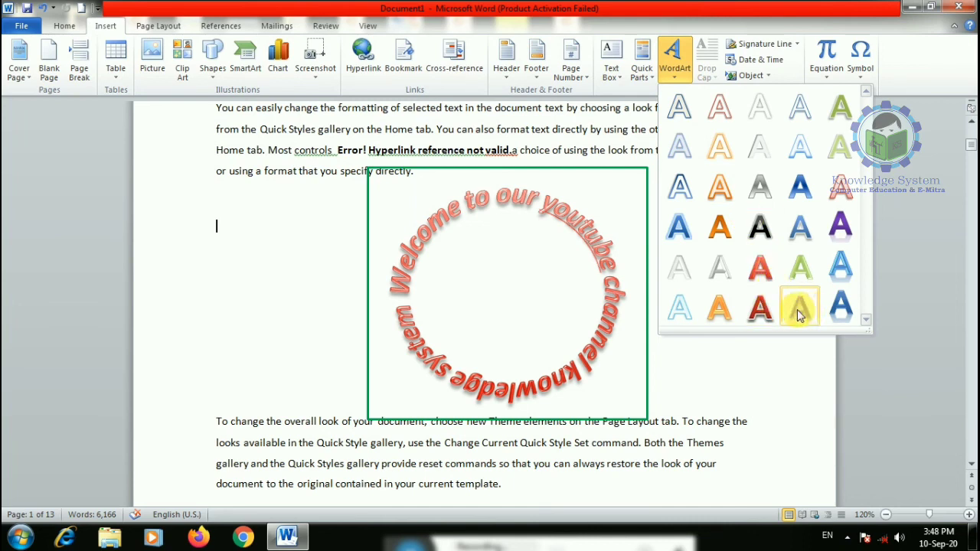
{"action": "left_click", "coordinate": [612, 309]}
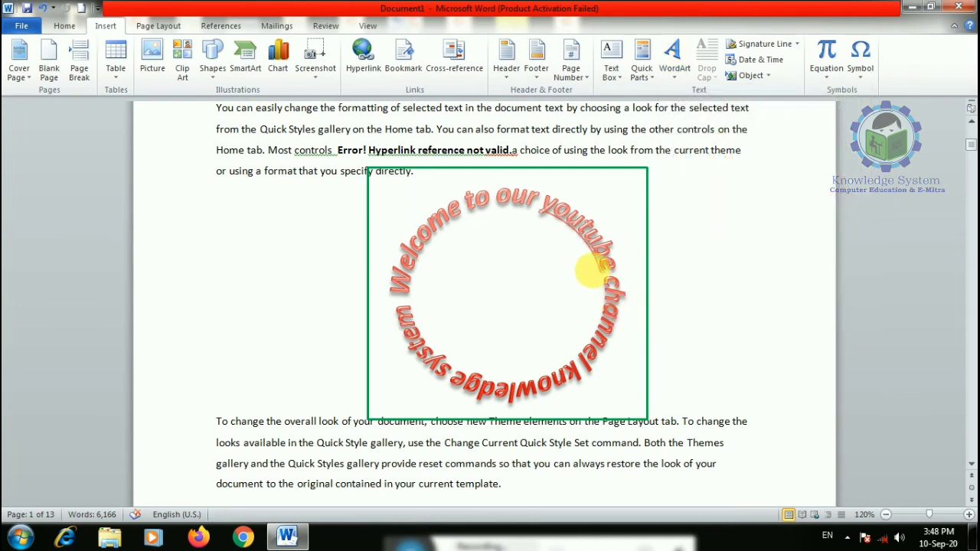
{"action": "key", "text": "Delete"}
{"action": "key", "text": "Delete"}
- Delete the circular WordArt and return the caret after 'directly.'
{"action": "left_click", "coordinate": [456, 168]}
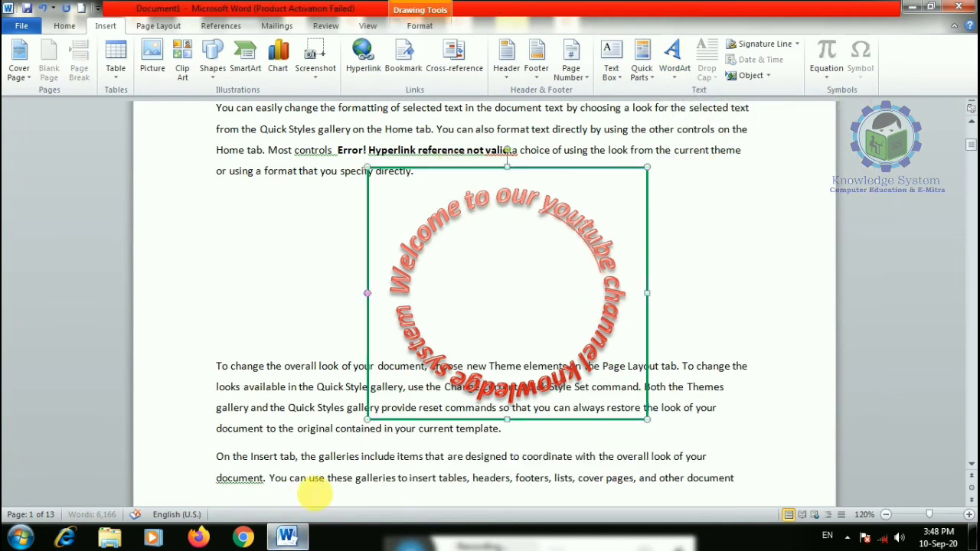
{"action": "key", "text": "Delete"}
{"action": "scroll", "coordinate": [376, 412], "scroll_direction": "down", "scroll_amount": 3}
{"action": "scroll", "coordinate": [361, 392], "scroll_direction": "down", "scroll_amount": 3}
{"action": "left_click", "coordinate": [309, 346]}
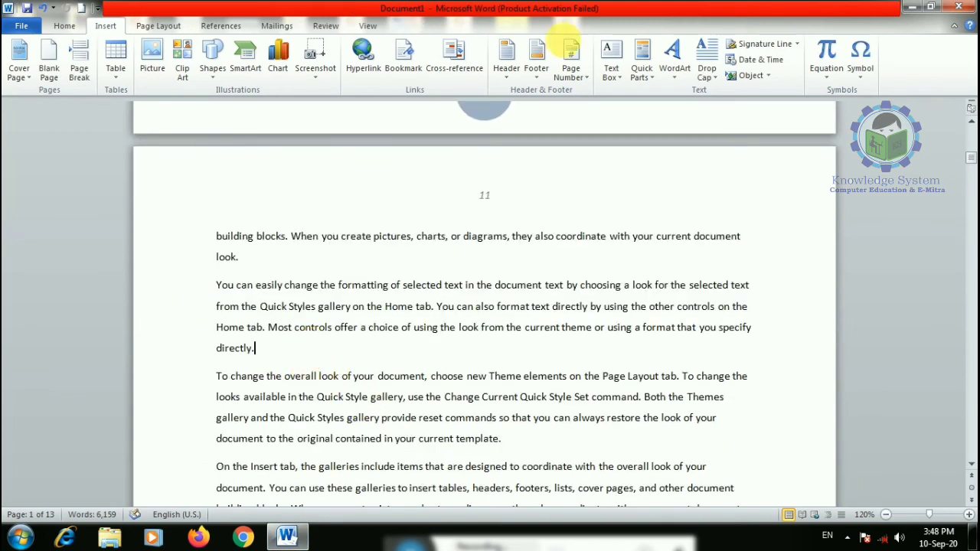
{"action": "left_click", "coordinate": [675, 55]}
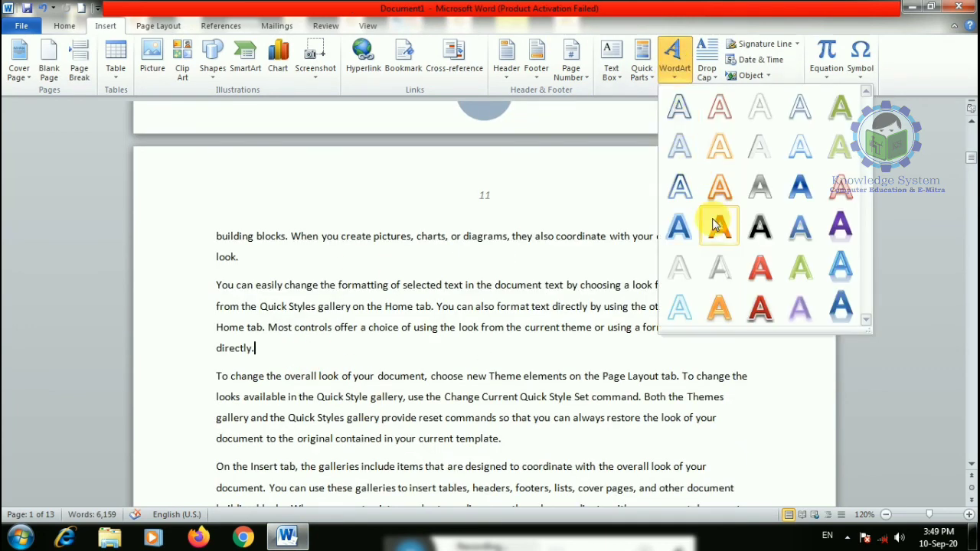
{"action": "left_click", "coordinate": [760, 266]}
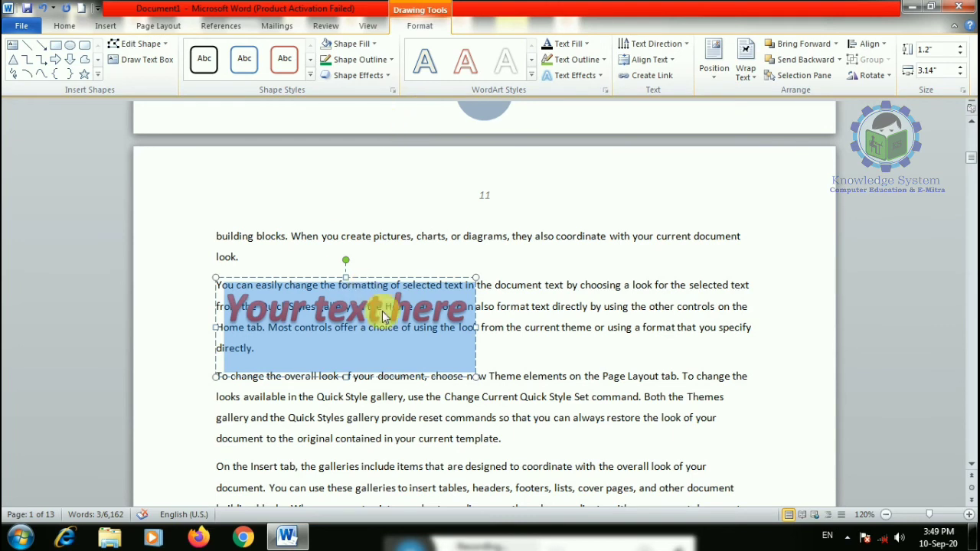
{"action": "type", "text": "Know"}
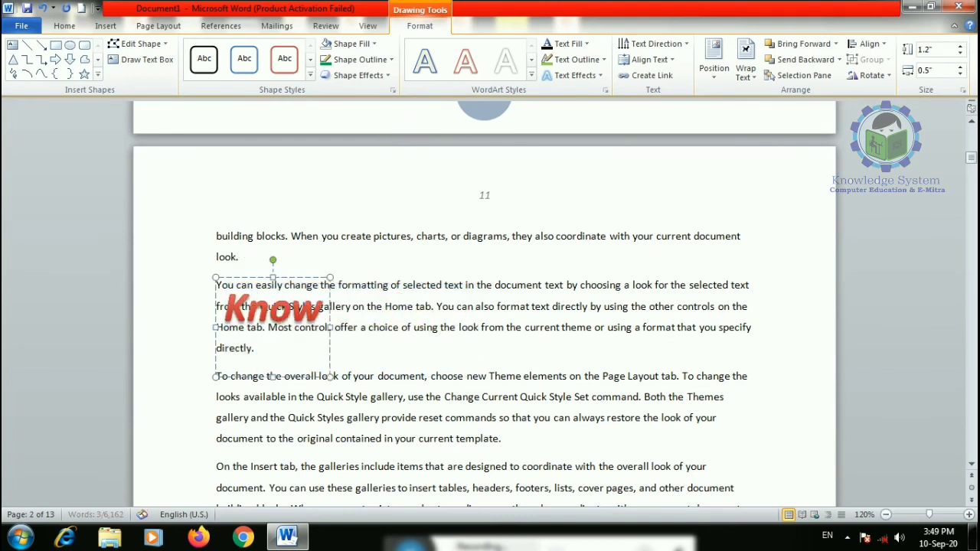
{"action": "type", "text": "ledge ystem"}
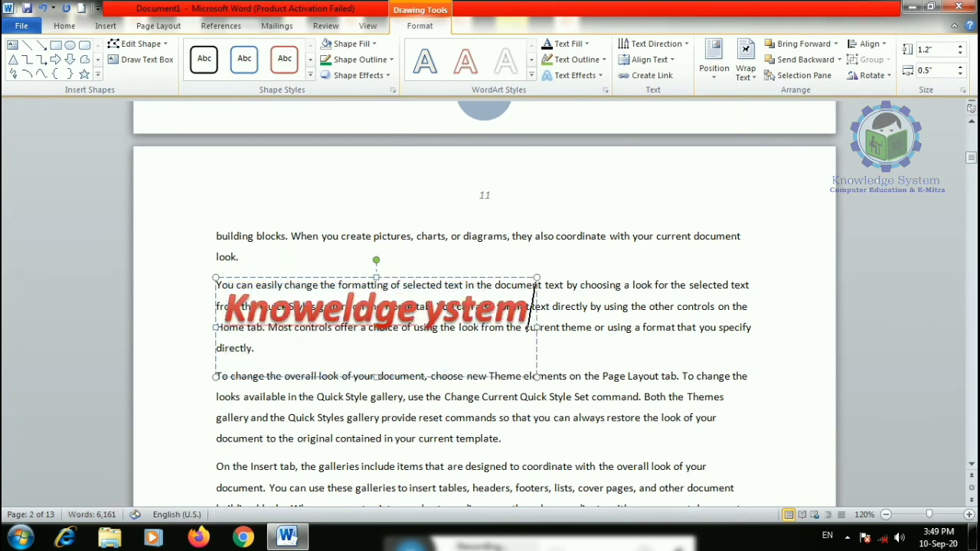
{"action": "key", "text": "BackSpace"}
{"action": "key", "text": "BackSpace"}
{"action": "key", "text": "BackSpace"}
{"action": "type", "text": "ystem"}
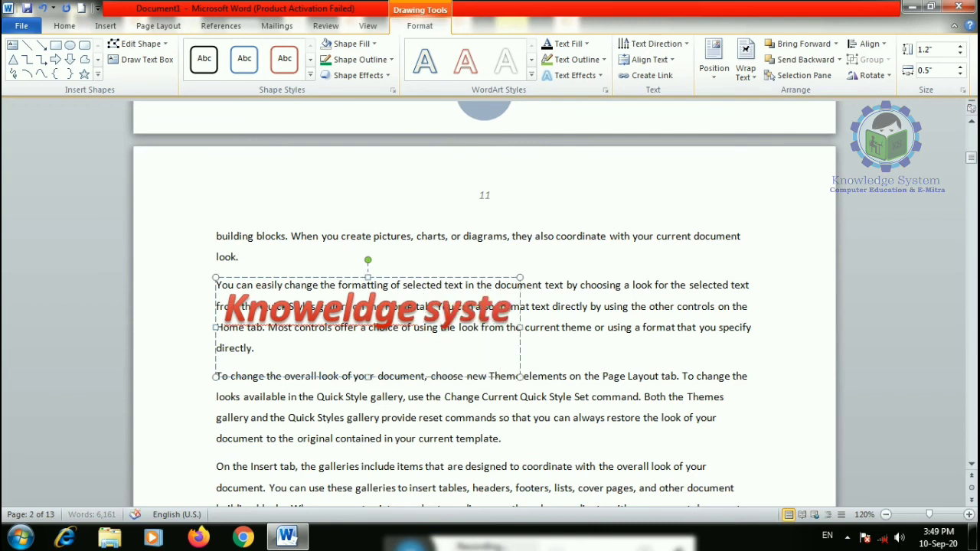
{"action": "left_click", "coordinate": [311, 75]}
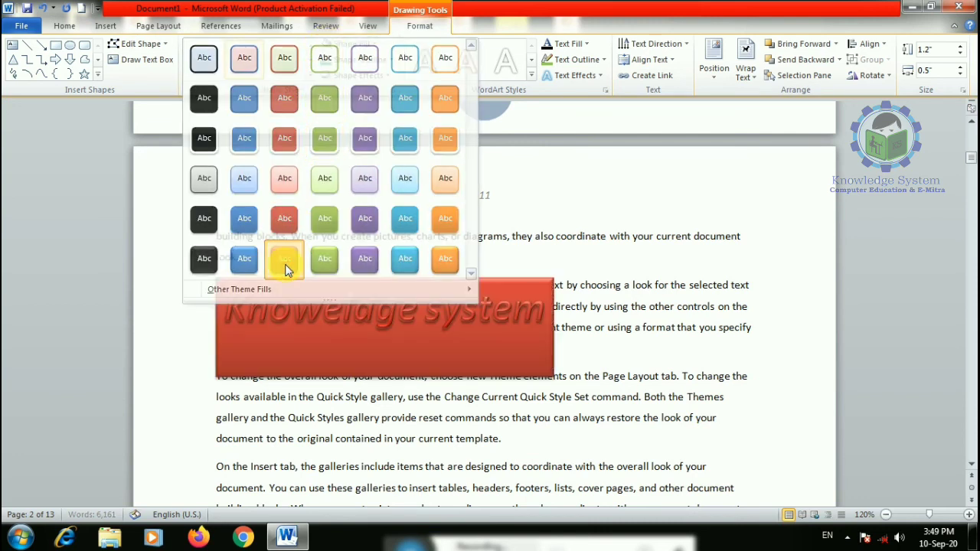
{"action": "left_click", "coordinate": [285, 265]}
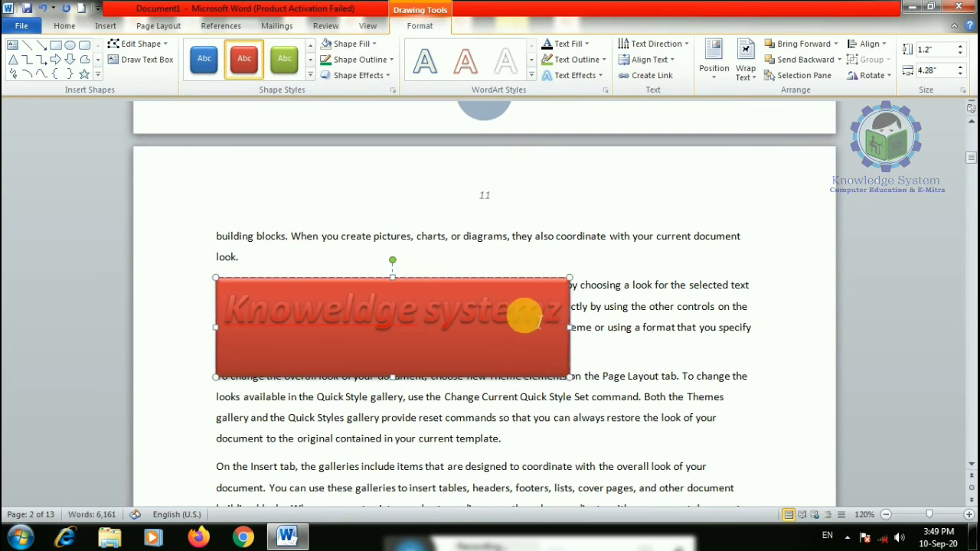
{"action": "key", "text": "ctrl+z"}
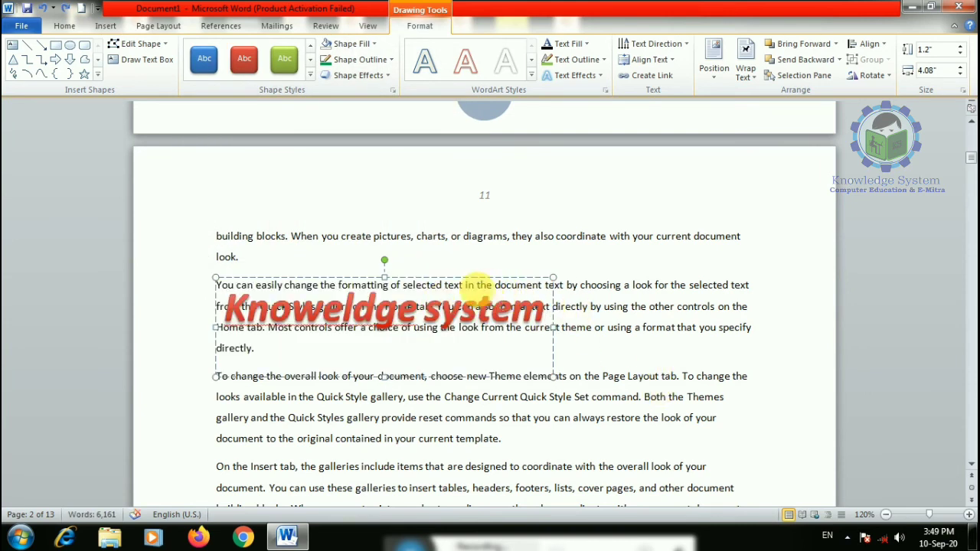
{"action": "left_click", "coordinate": [437, 279]}
{"action": "key", "text": "Delete"}
{"action": "left_click", "coordinate": [113, 28]}
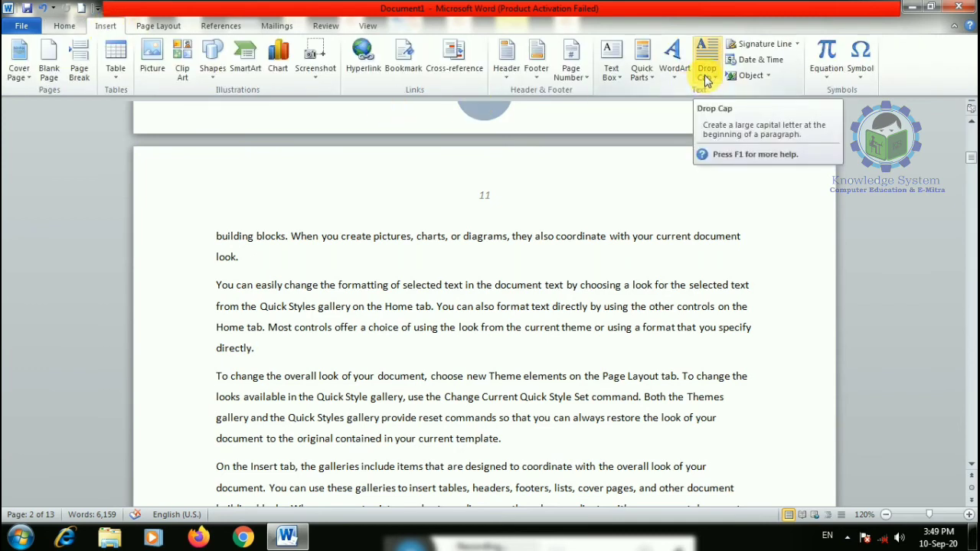
- Give the 'You can easily' paragraph a dropped initial capital Y
{"action": "scroll", "coordinate": [589, 260], "scroll_direction": "up", "scroll_amount": 1}
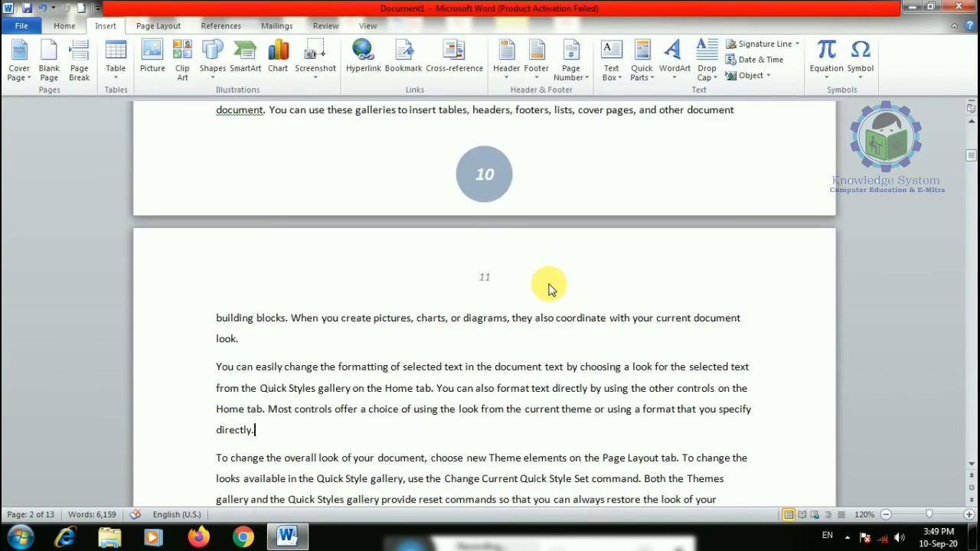
{"action": "left_click_drag", "start_coordinate": [217, 368], "coordinate": [314, 427]}
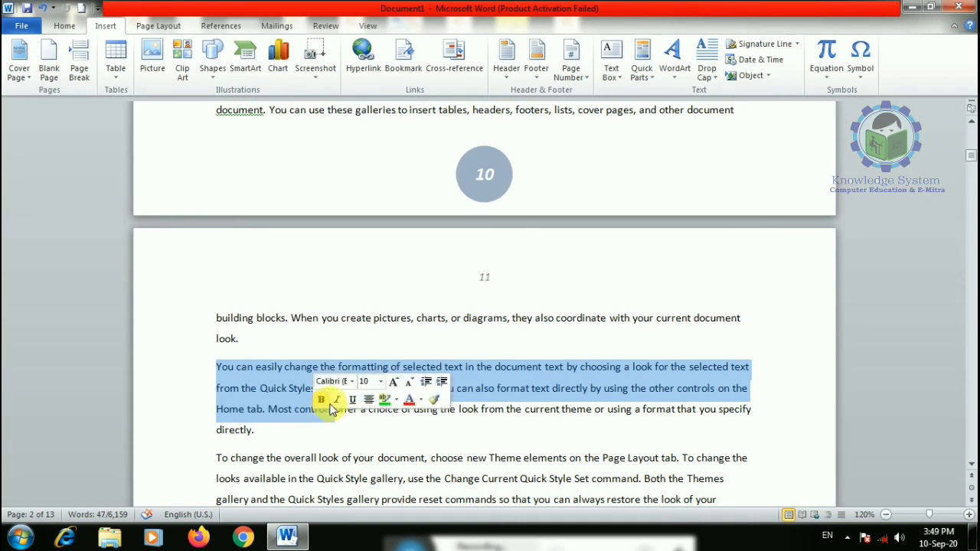
{"action": "left_click", "coordinate": [253, 429]}
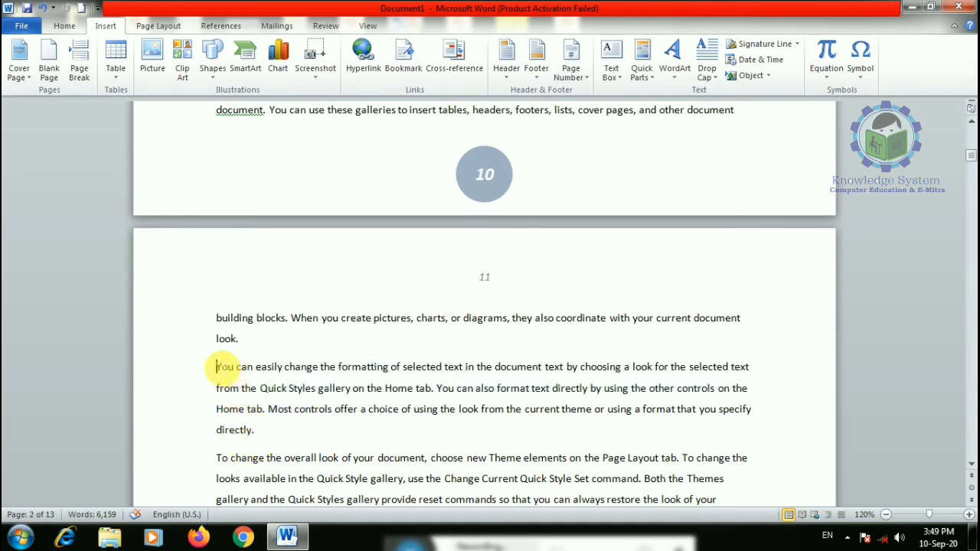
{"action": "left_click_drag", "start_coordinate": [217, 367], "coordinate": [261, 430]}
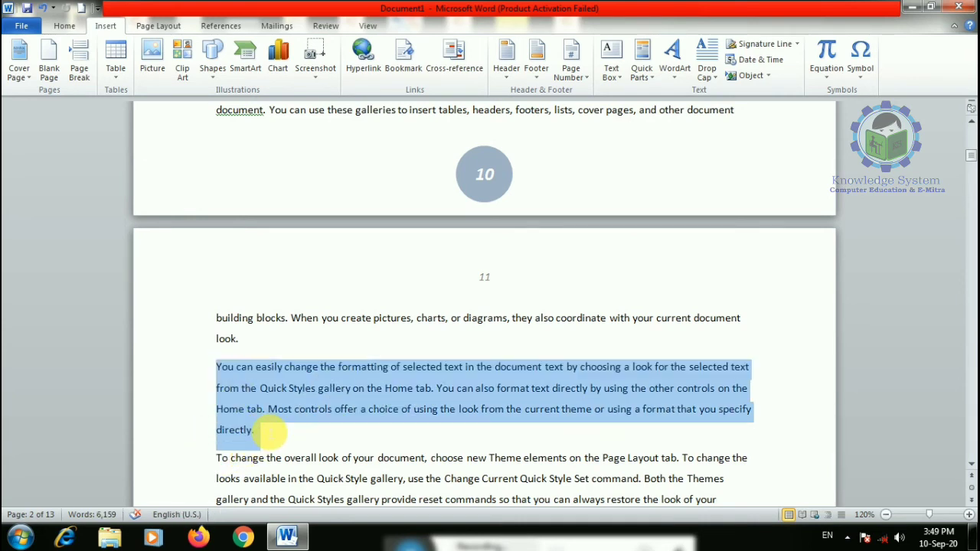
{"action": "left_click", "coordinate": [705, 73]}
{"action": "left_click", "coordinate": [754, 125]}
- Try the Y capital in the margin, then restore it as a dropped capital
{"action": "scroll", "coordinate": [326, 411], "scroll_direction": "down", "scroll_amount": 3}
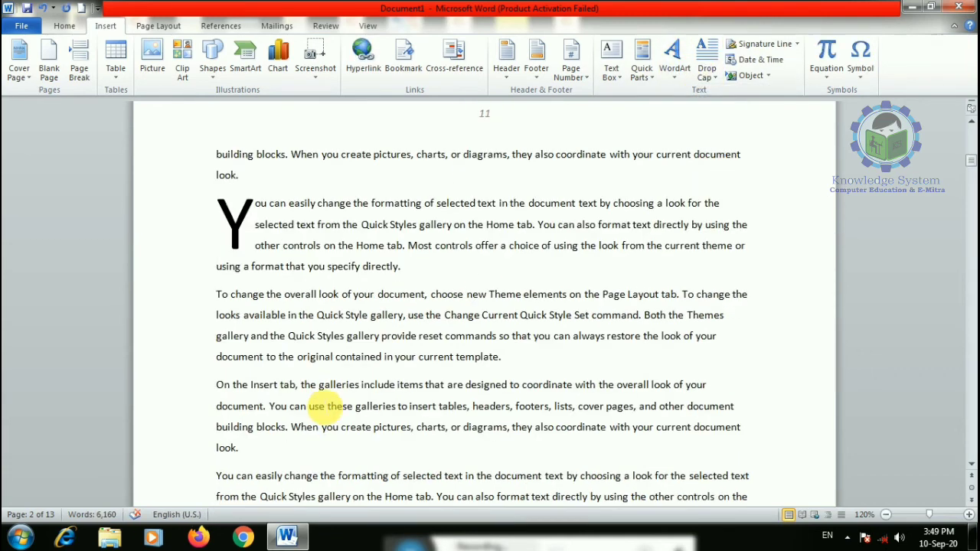
{"action": "left_click", "coordinate": [236, 241]}
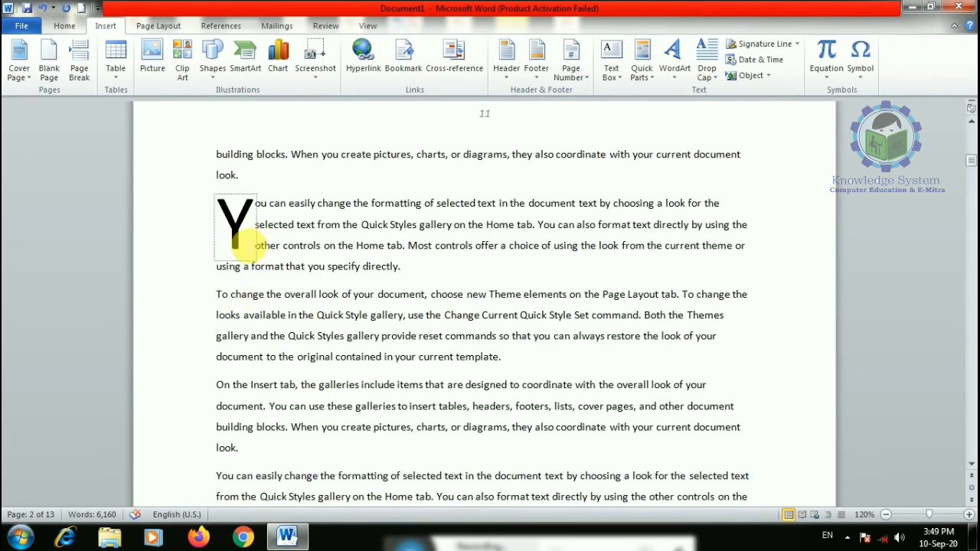
{"action": "double_click", "coordinate": [258, 262]}
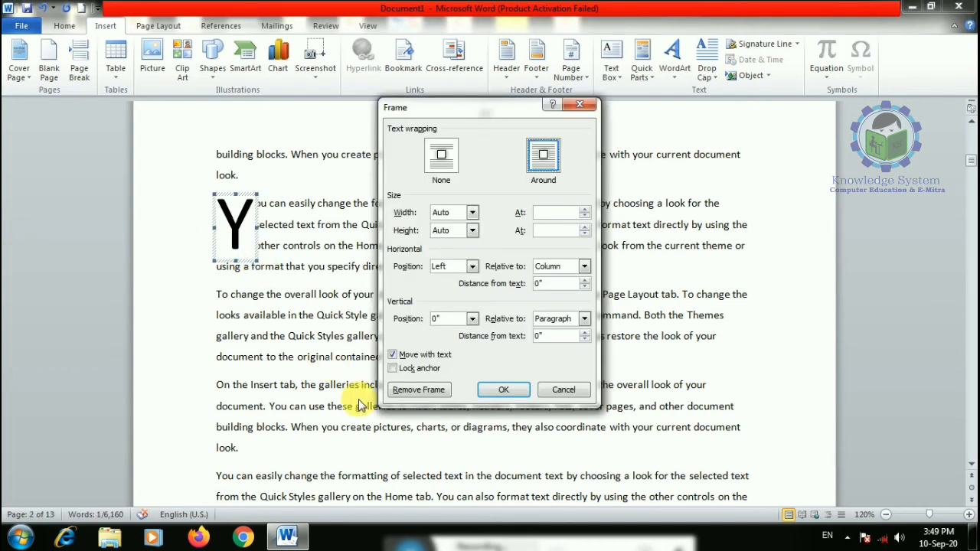
{"action": "left_click", "coordinate": [571, 393]}
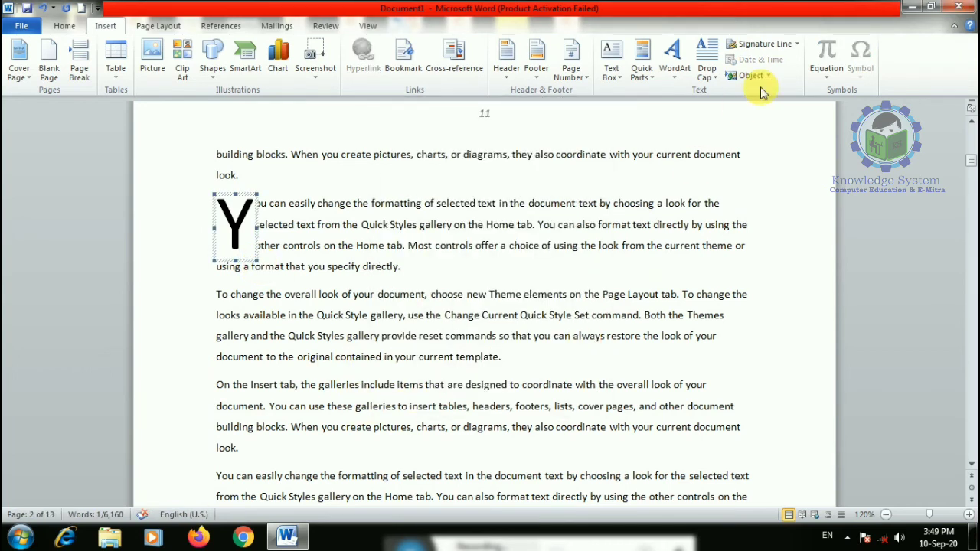
{"action": "left_click", "coordinate": [706, 69]}
{"action": "left_click", "coordinate": [729, 165]}
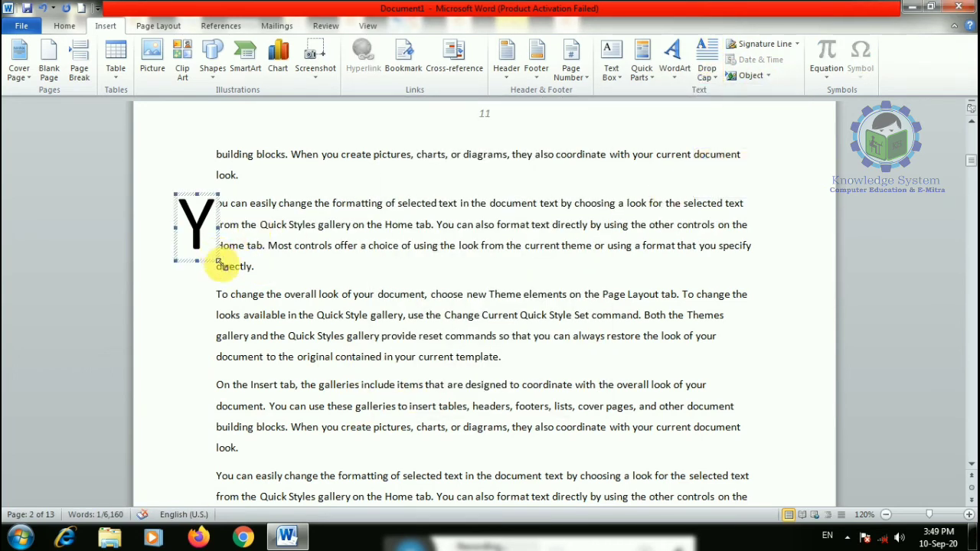
{"action": "left_click", "coordinate": [706, 69]}
{"action": "left_click", "coordinate": [708, 131]}
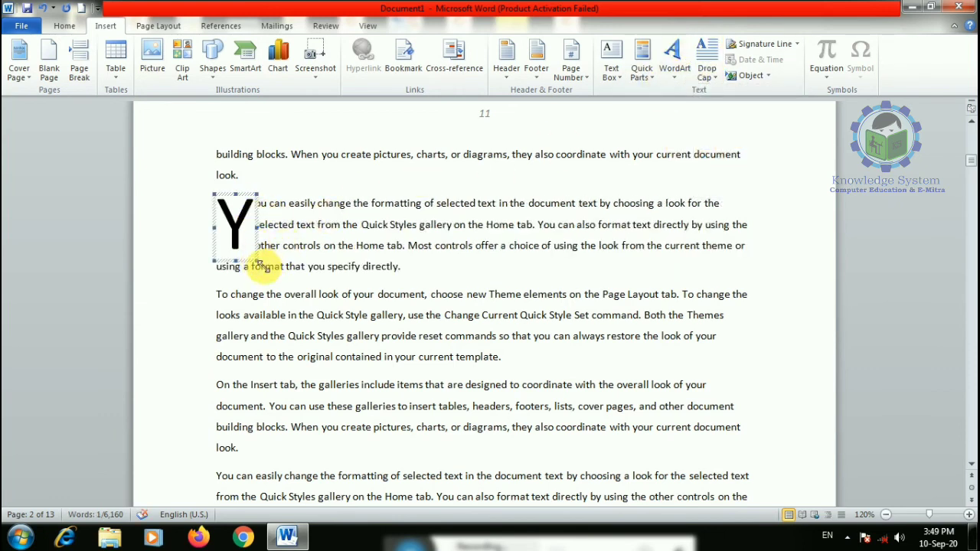
- Make the dropped Y ten lines tall through Drop Cap Options
{"action": "left_click_drag", "start_coordinate": [259, 264], "coordinate": [405, 420]}
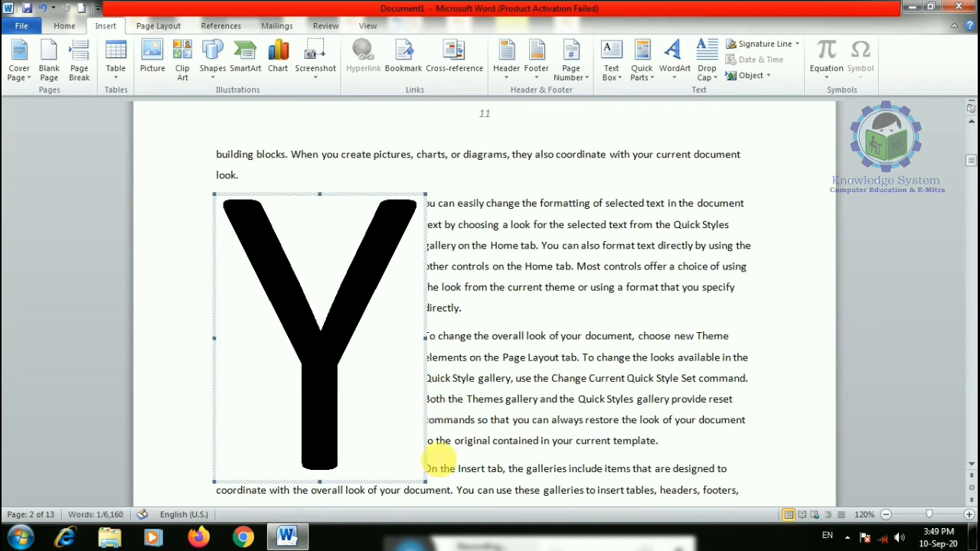
{"action": "left_click_drag", "start_coordinate": [425, 480], "coordinate": [570, 442]}
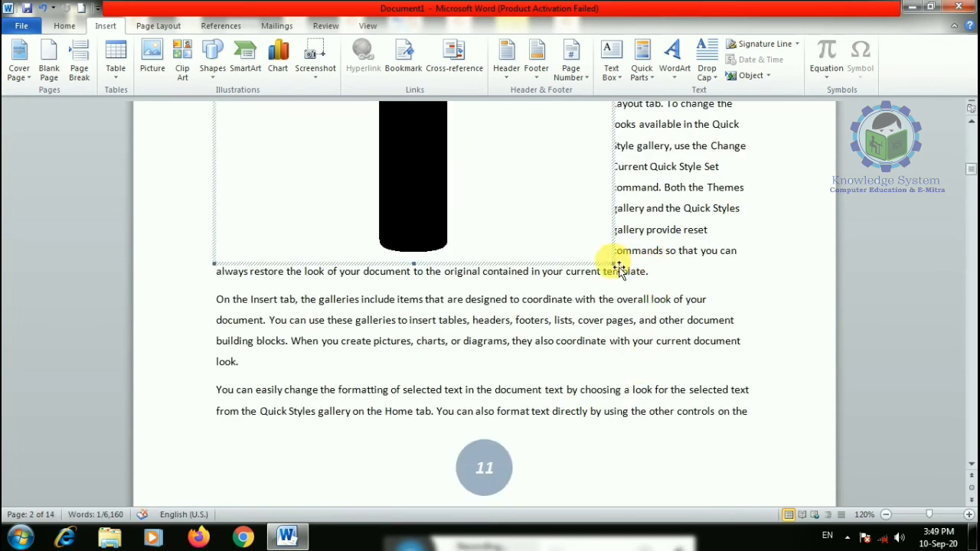
{"action": "left_click_drag", "start_coordinate": [615, 265], "coordinate": [317, 60]}
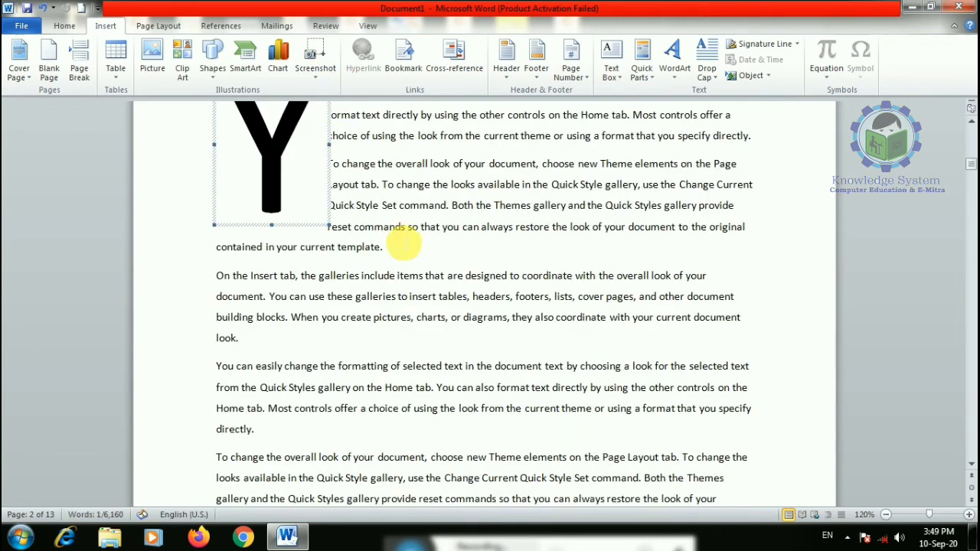
{"action": "scroll", "coordinate": [360, 231], "scroll_direction": "up", "scroll_amount": 3}
{"action": "left_click", "coordinate": [707, 52]}
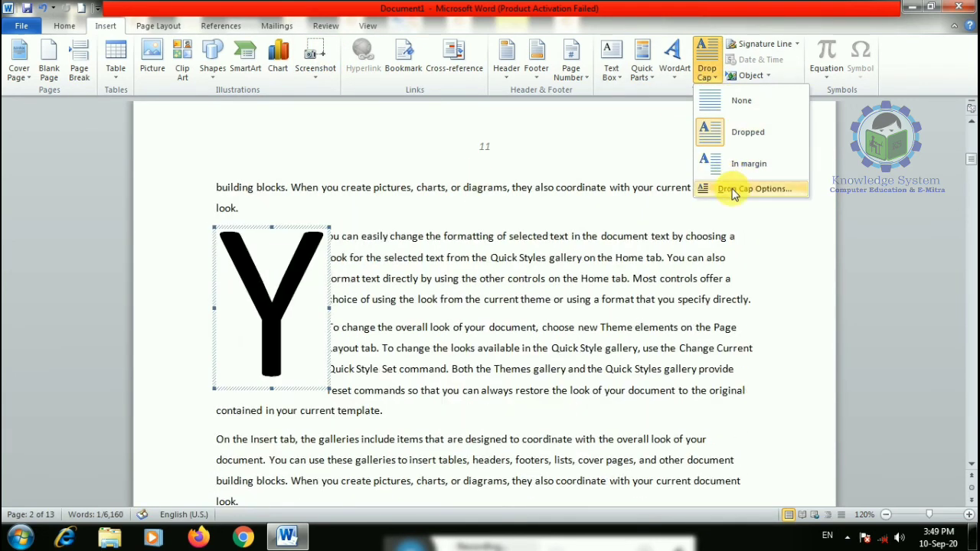
{"action": "left_click", "coordinate": [785, 189]}
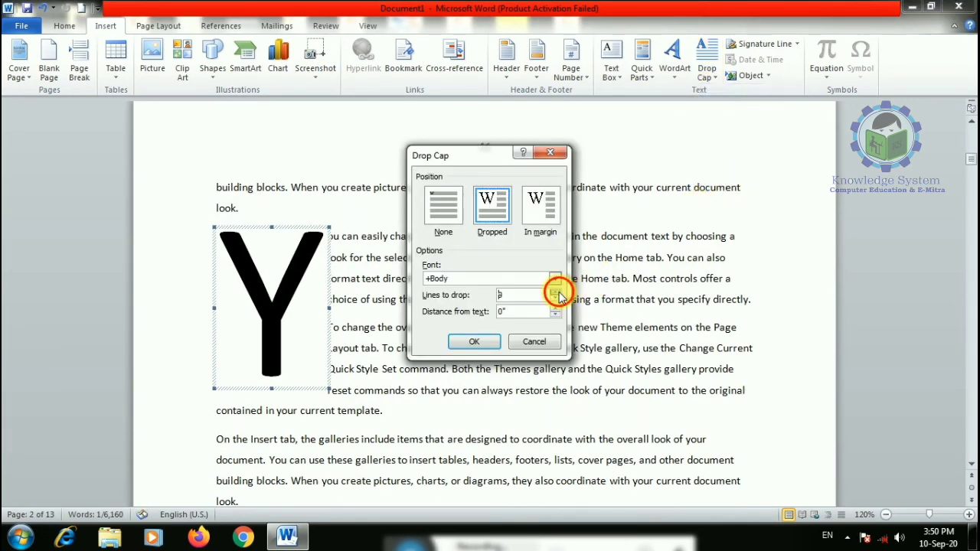
{"action": "left_click", "coordinate": [479, 342]}
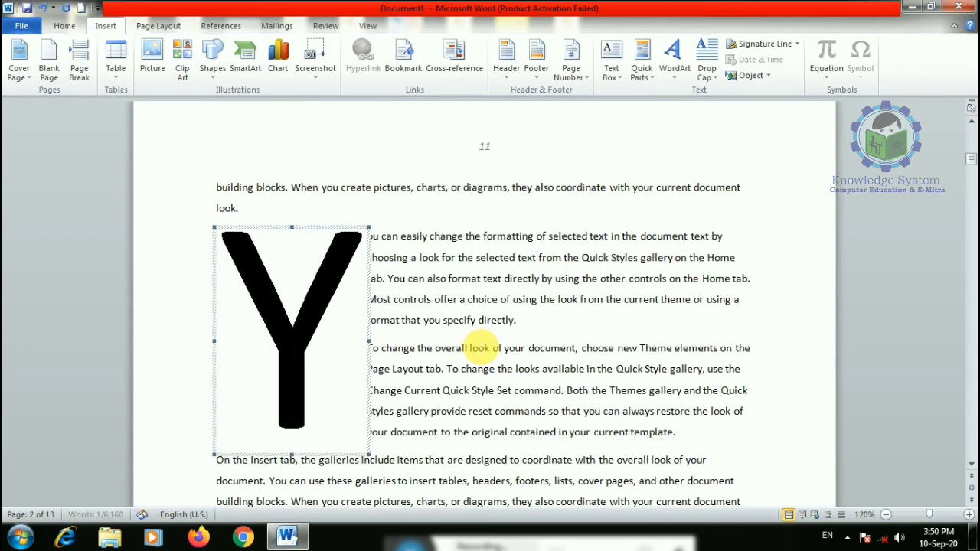
- Give the 'On the Insert tab' paragraph a dropped capital O
{"action": "scroll", "coordinate": [475, 331], "scroll_direction": "down", "scroll_amount": 5}
{"action": "scroll", "coordinate": [476, 331], "scroll_direction": "down", "scroll_amount": 4}
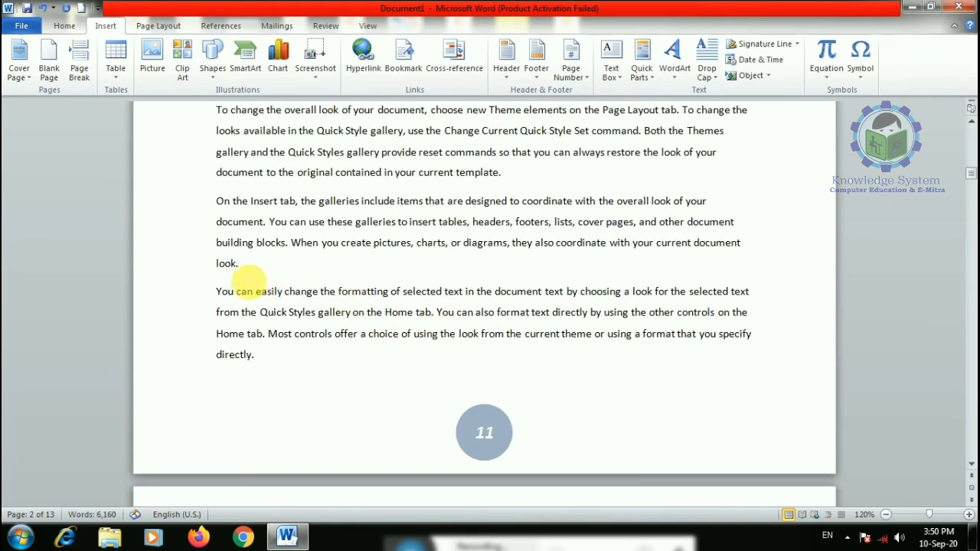
{"action": "left_click_drag", "start_coordinate": [219, 201], "coordinate": [277, 270]}
{"action": "left_click", "coordinate": [707, 65]}
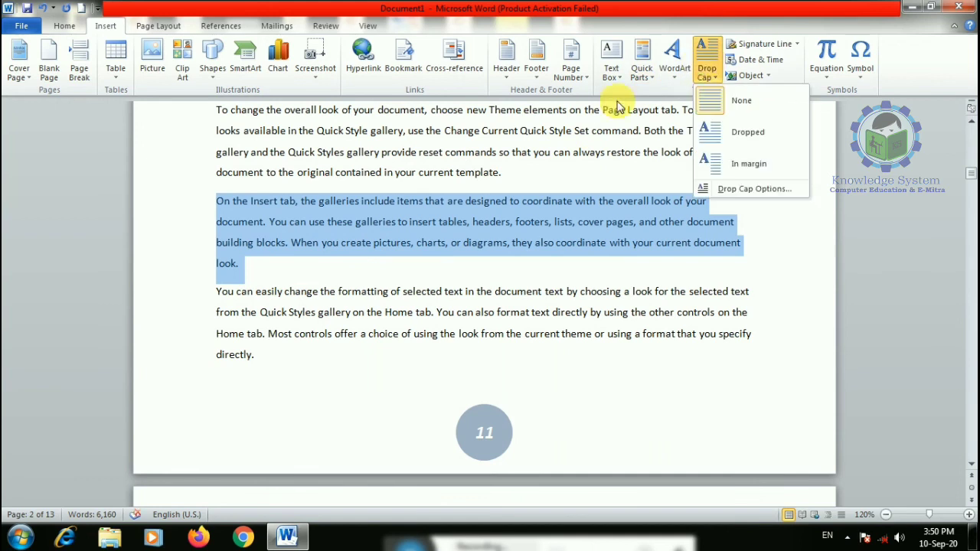
{"action": "left_click", "coordinate": [735, 132]}
{"action": "left_click", "coordinate": [322, 264]}
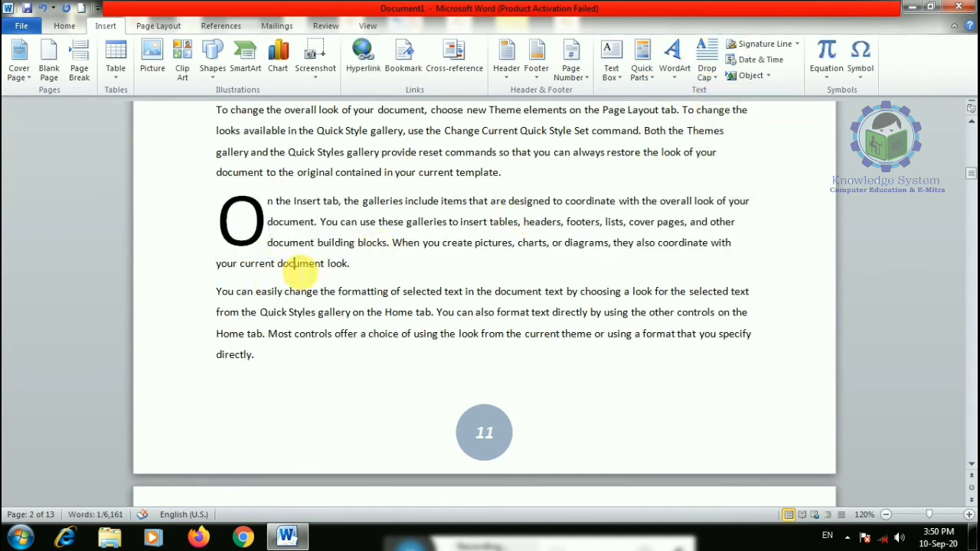
- Give the 'To change the overall look' paragraph a dropped capital T
{"action": "scroll", "coordinate": [490, 297], "scroll_direction": "down", "scroll_amount": 9}
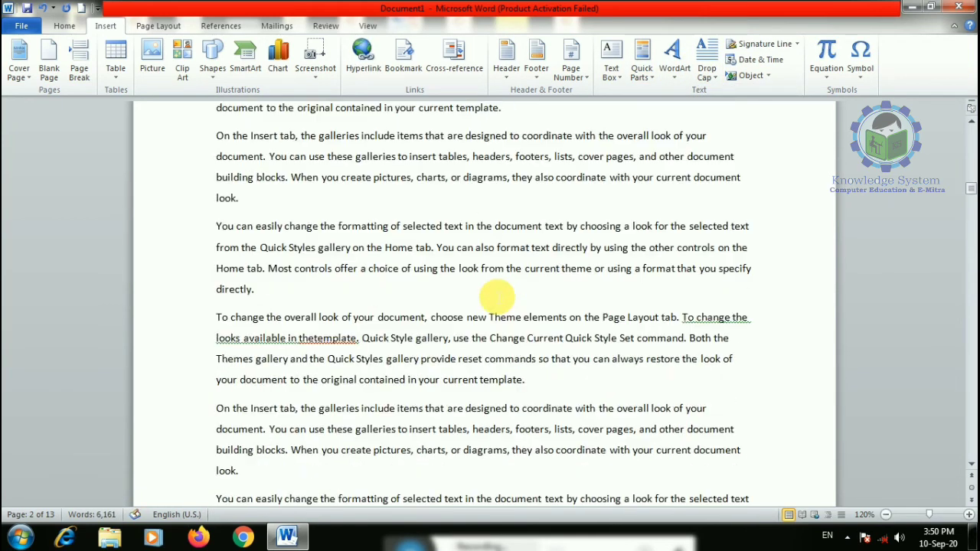
{"action": "scroll", "coordinate": [230, 291], "scroll_direction": "down", "scroll_amount": 3}
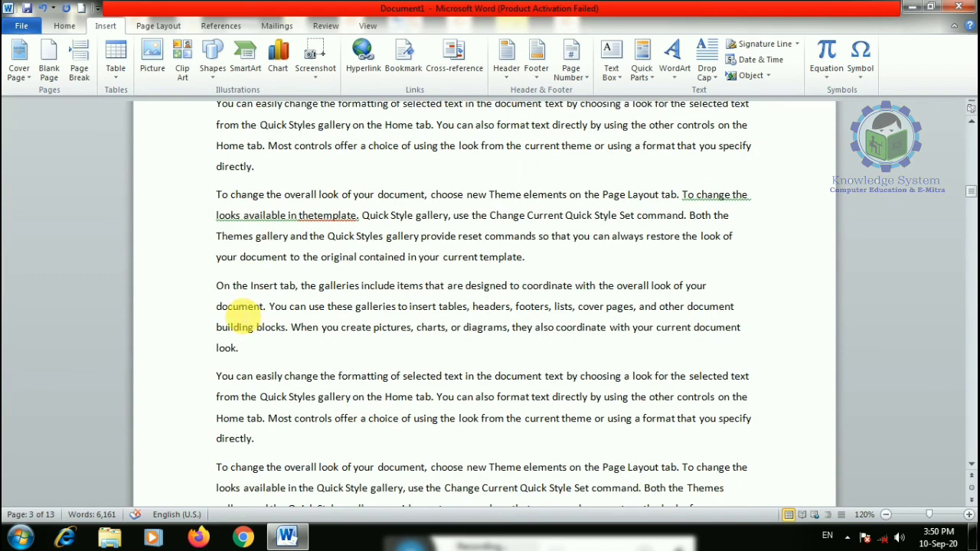
{"action": "left_click_drag", "start_coordinate": [217, 194], "coordinate": [521, 285]}
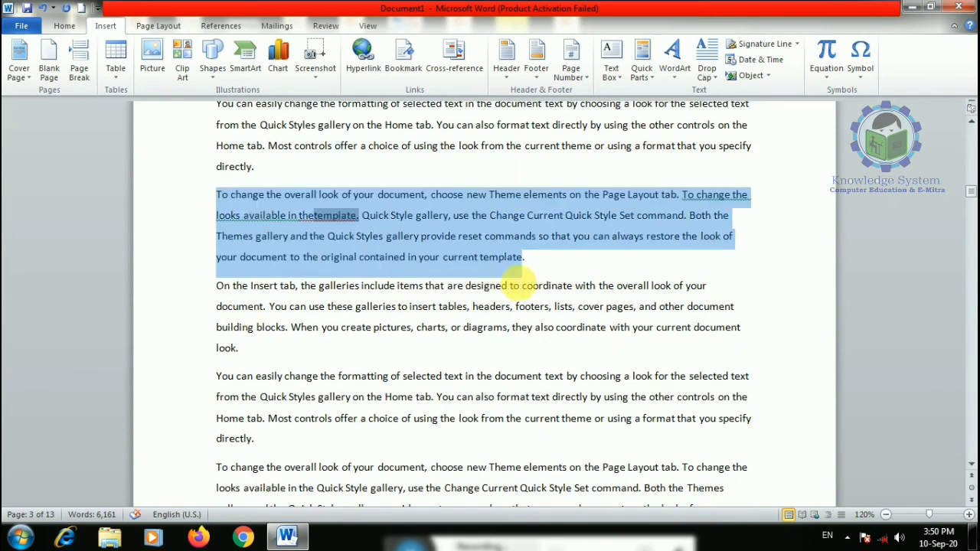
{"action": "left_click", "coordinate": [706, 65]}
{"action": "left_click", "coordinate": [719, 138]}
{"action": "left_click", "coordinate": [579, 308]}
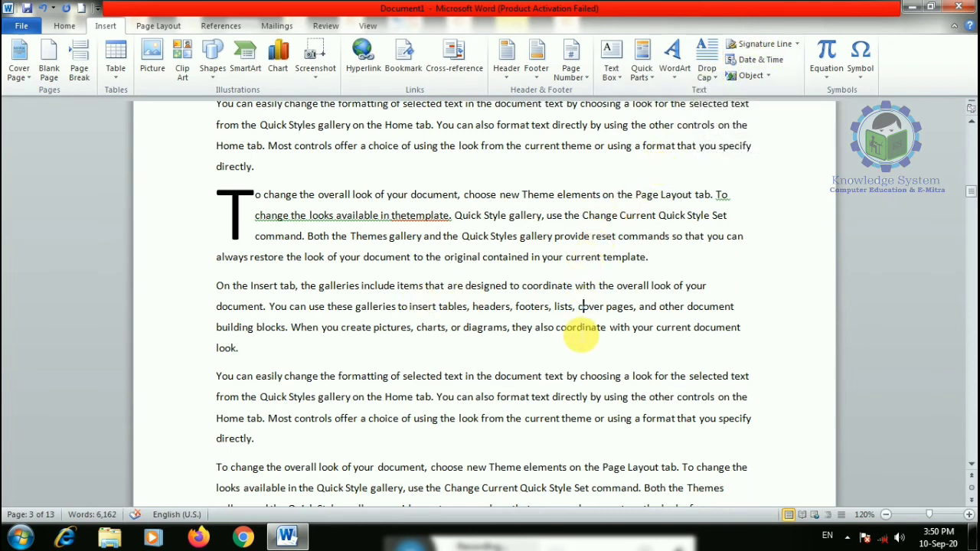
- Scroll to the end of the document, placing the caret after 'directly.'
{"action": "scroll", "coordinate": [580, 337], "scroll_direction": "down", "scroll_amount": 3}
{"action": "scroll", "coordinate": [580, 330], "scroll_direction": "down", "scroll_amount": 6}
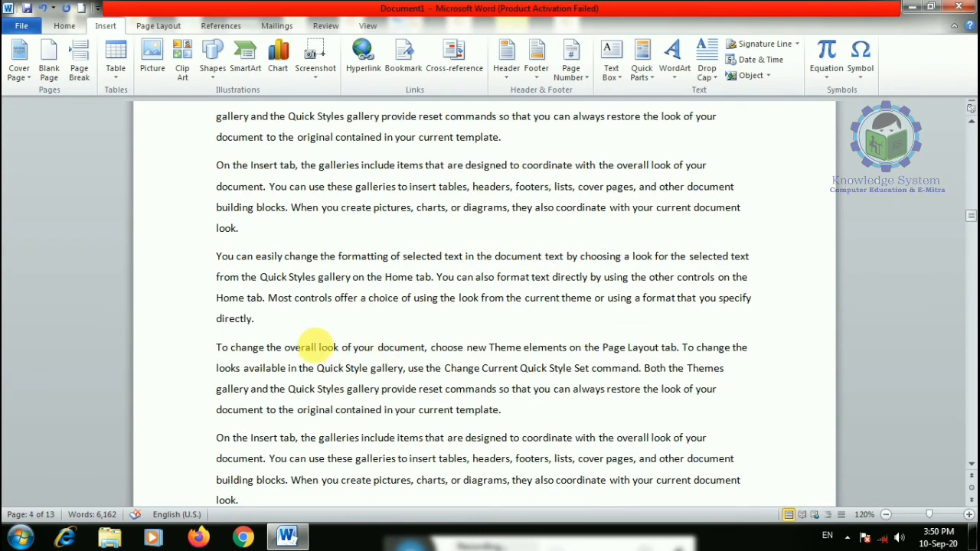
{"action": "left_click", "coordinate": [356, 322]}
{"action": "scroll", "coordinate": [879, 258], "scroll_direction": "down", "scroll_amount": 1}
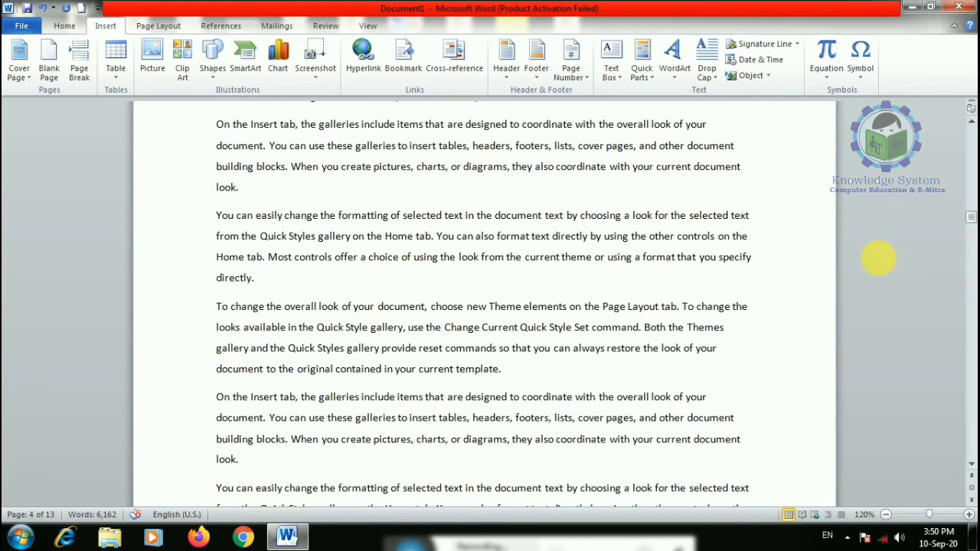
{"action": "left_click_drag", "start_coordinate": [969, 218], "coordinate": [945, 475]}
- Insert a Signature Line on the last empty line and dismiss the digital signatures notice
{"action": "left_click", "coordinate": [470, 286]}
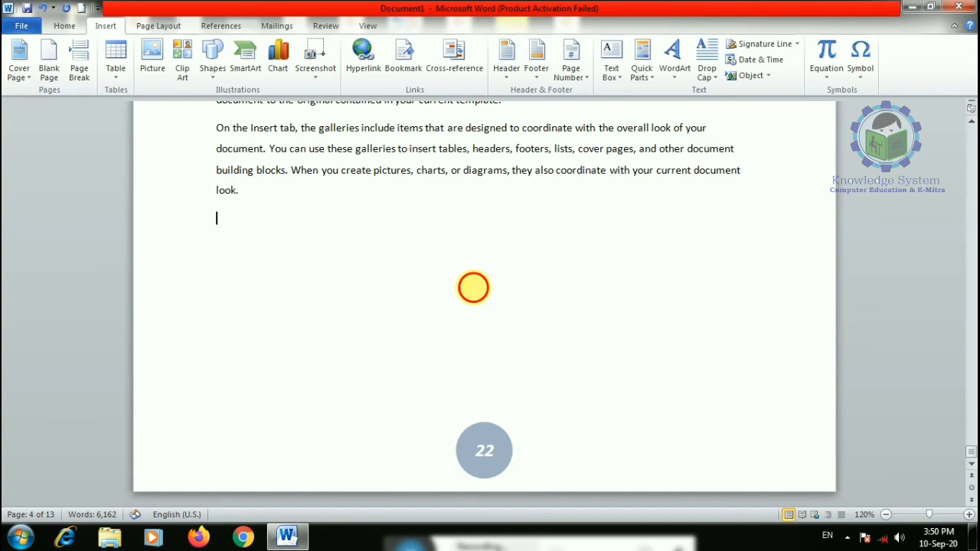
{"action": "left_click", "coordinate": [765, 45]}
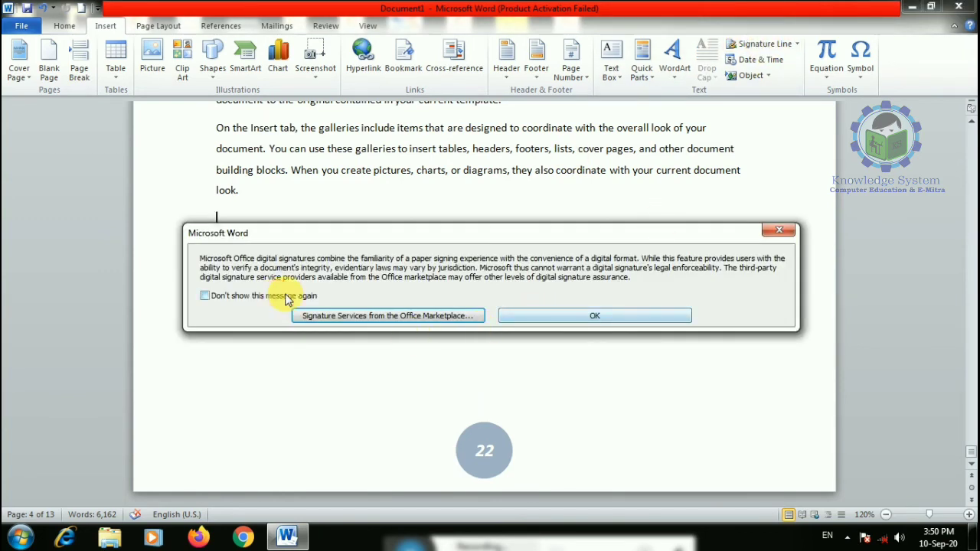
{"action": "left_click", "coordinate": [551, 321]}
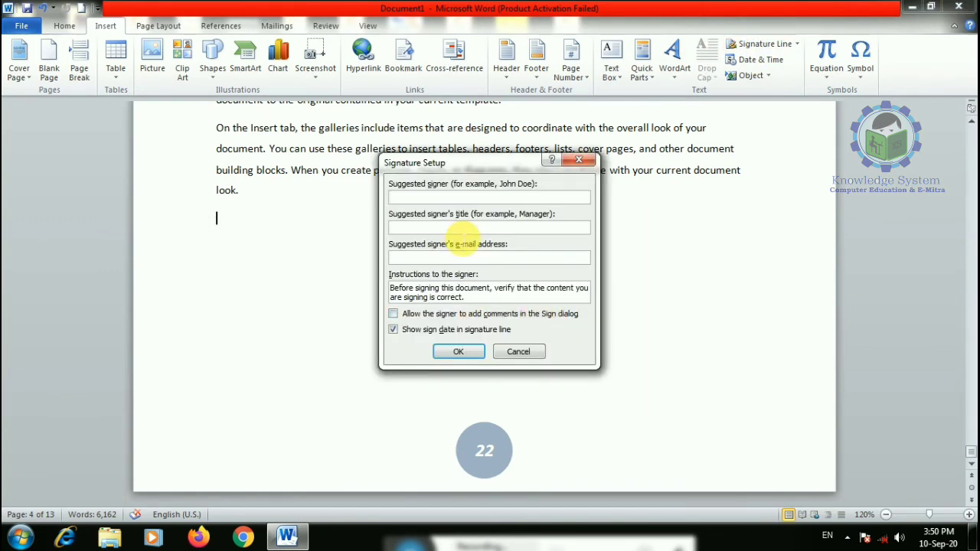
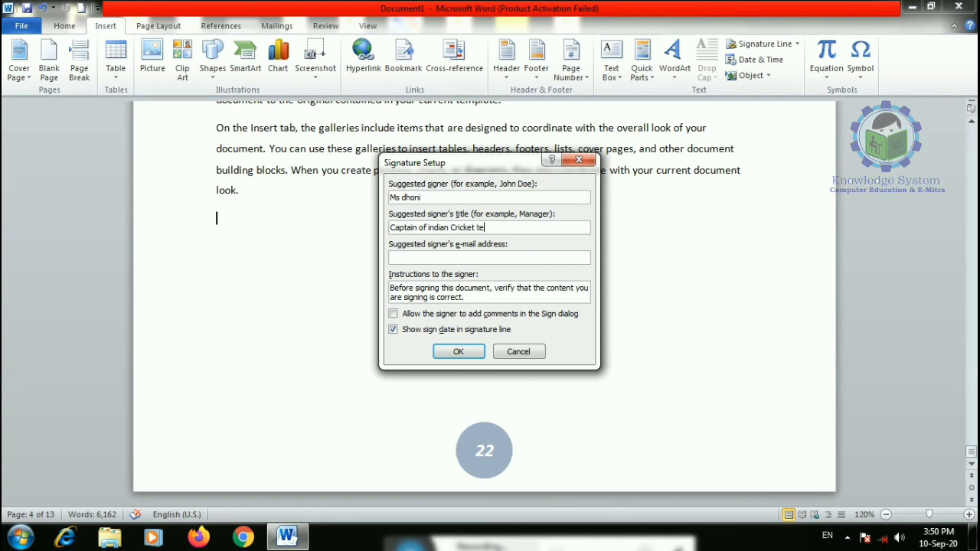
- Confirm the signer details with title 'Captain of indian Cricket team', insert the signature line, and reselect it
{"action": "left_click", "coordinate": [459, 353]}
{"action": "left_click", "coordinate": [368, 301]}
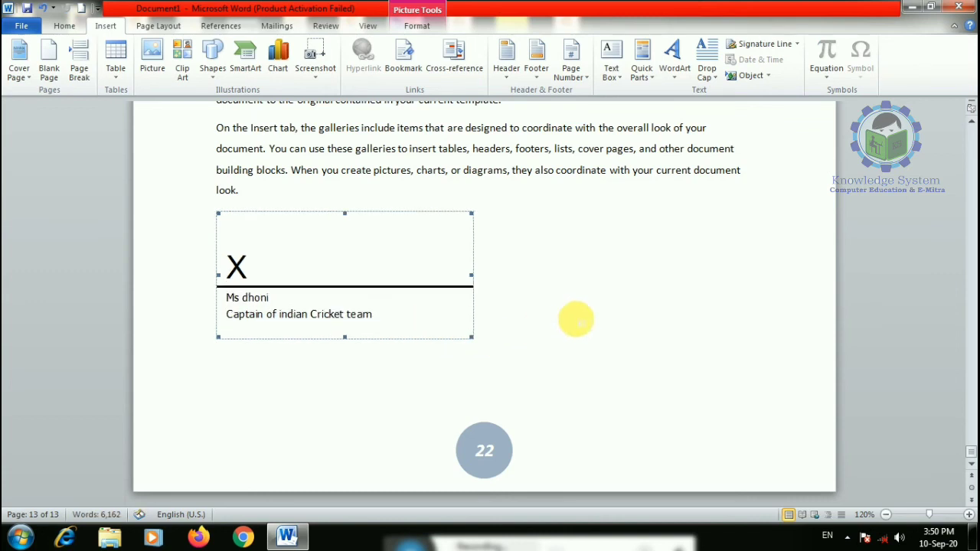
{"action": "left_click", "coordinate": [575, 319]}
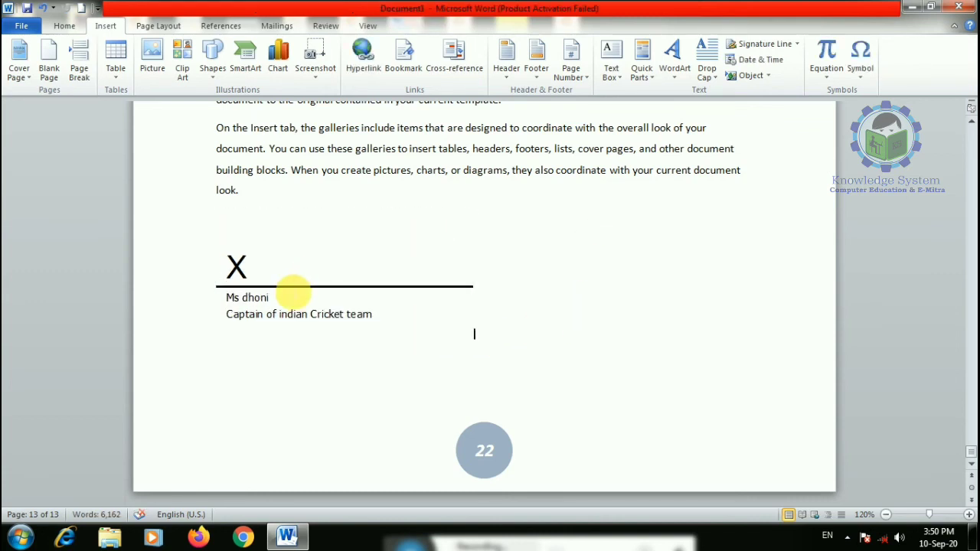
{"action": "left_click", "coordinate": [293, 287]}
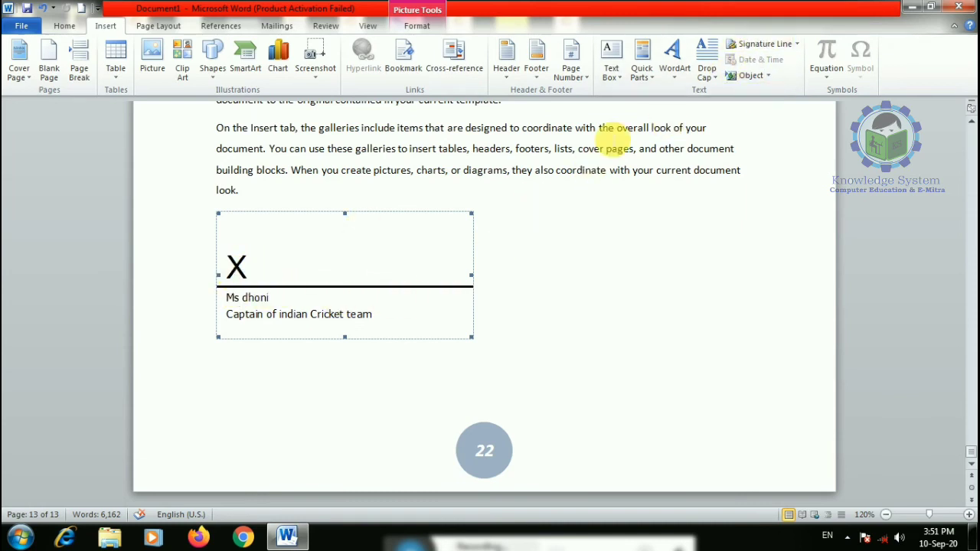
- Embed a new Bitmap Image object in the document
{"action": "left_click", "coordinate": [749, 83]}
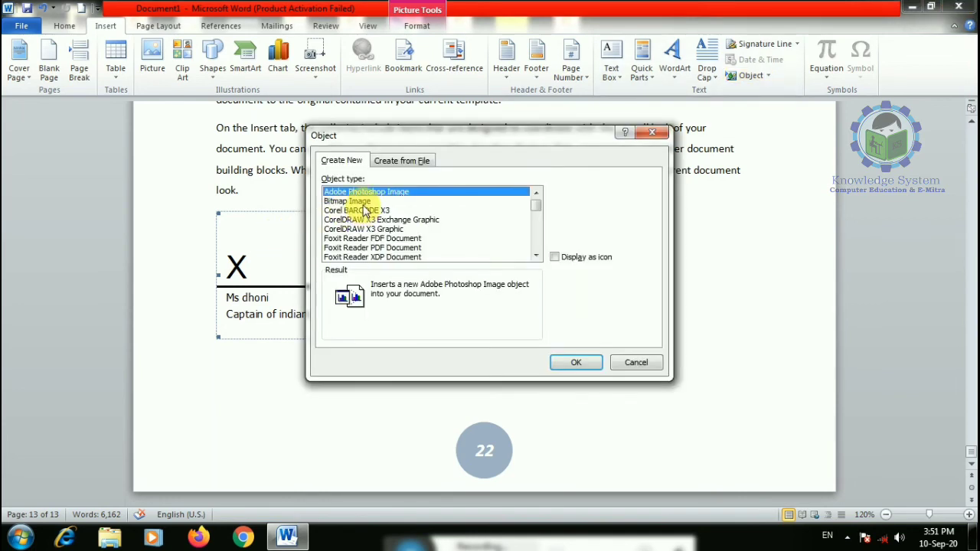
{"action": "left_click", "coordinate": [363, 202]}
{"action": "left_click", "coordinate": [571, 360]}
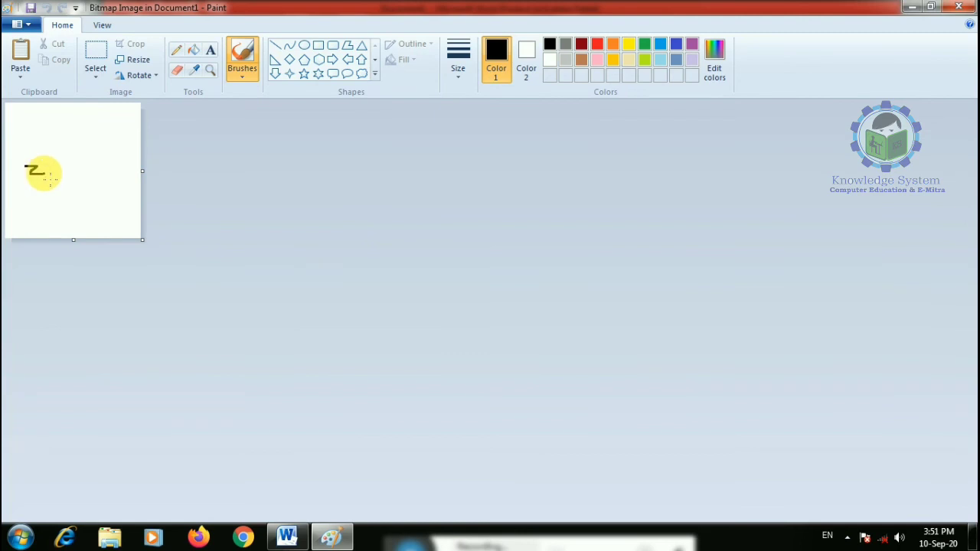
- Draw a two-stroke handwritten signature in Paint and return to Word
{"action": "mouse_move", "coordinate": [42, 172]}
{"action": "left_mouse_down"}
{"action": "mouse_move", "coordinate": [89, 136]}
{"action": "mouse_move", "coordinate": [107, 181]}
{"action": "left_mouse_up"}
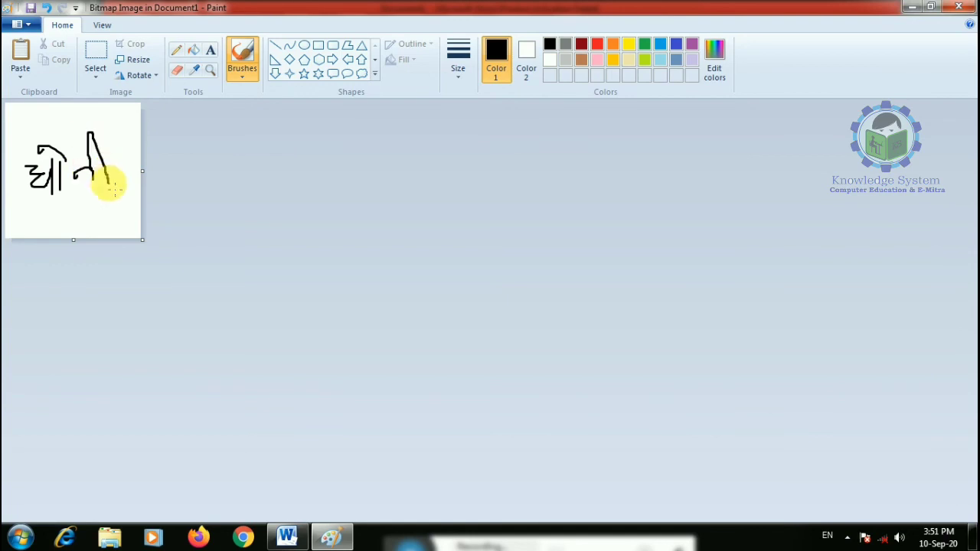
{"action": "left_click_drag", "start_coordinate": [50, 158], "coordinate": [117, 143]}
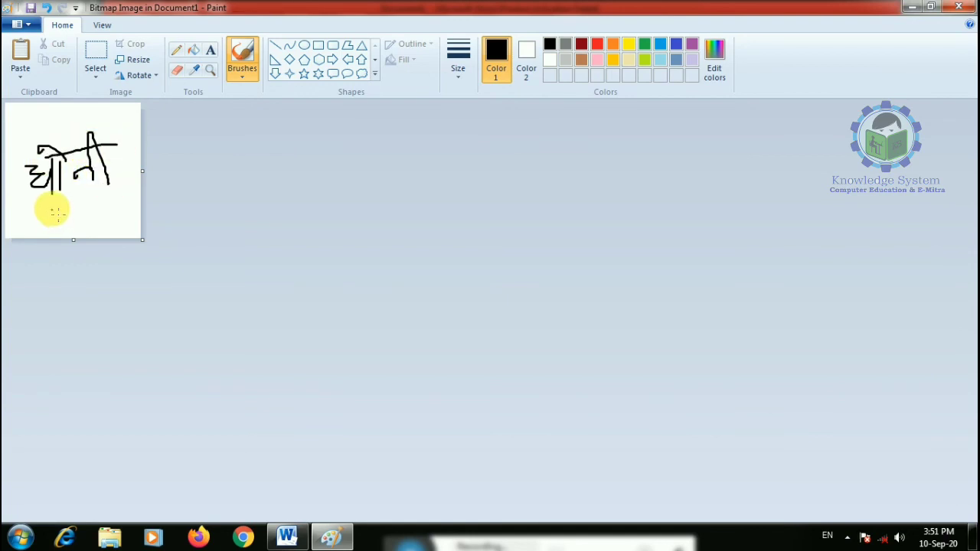
{"action": "left_click", "coordinate": [286, 536]}
- Shrink the signature picture, set it In Front of Text, and drag it above the signature line
{"action": "left_click", "coordinate": [324, 280]}
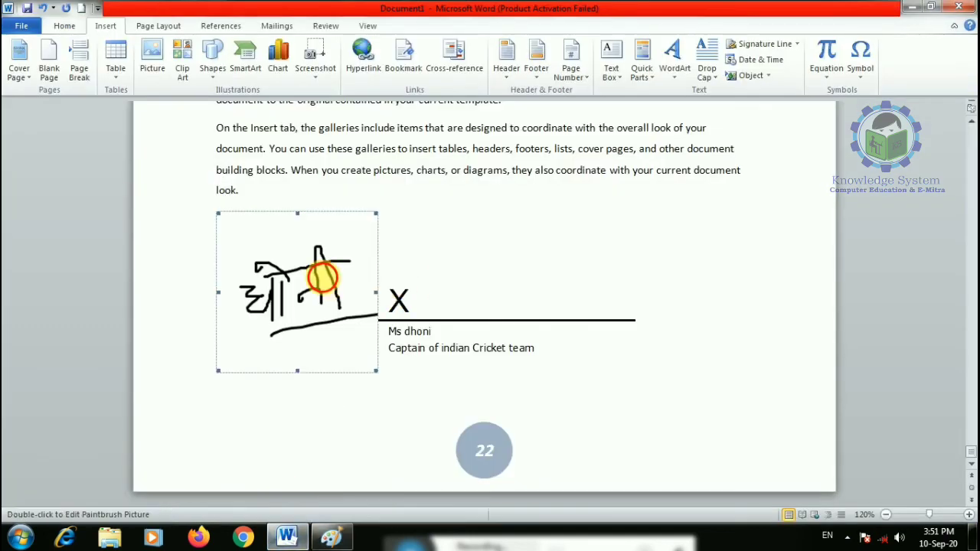
{"action": "mouse_move", "coordinate": [375, 371]}
{"action": "left_mouse_down"}
{"action": "mouse_move", "coordinate": [340, 322]}
{"action": "mouse_move", "coordinate": [320, 337]}
{"action": "left_mouse_up"}
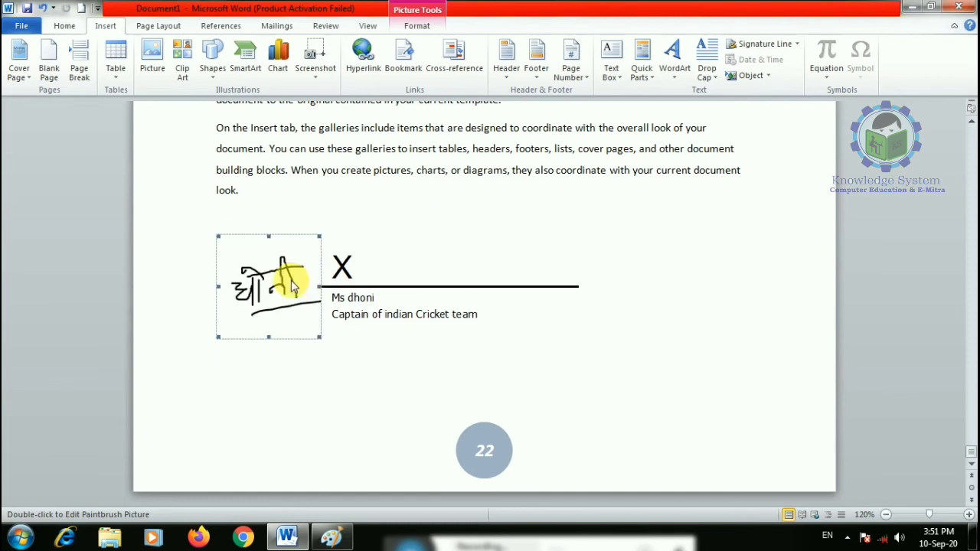
{"action": "left_click", "coordinate": [425, 25]}
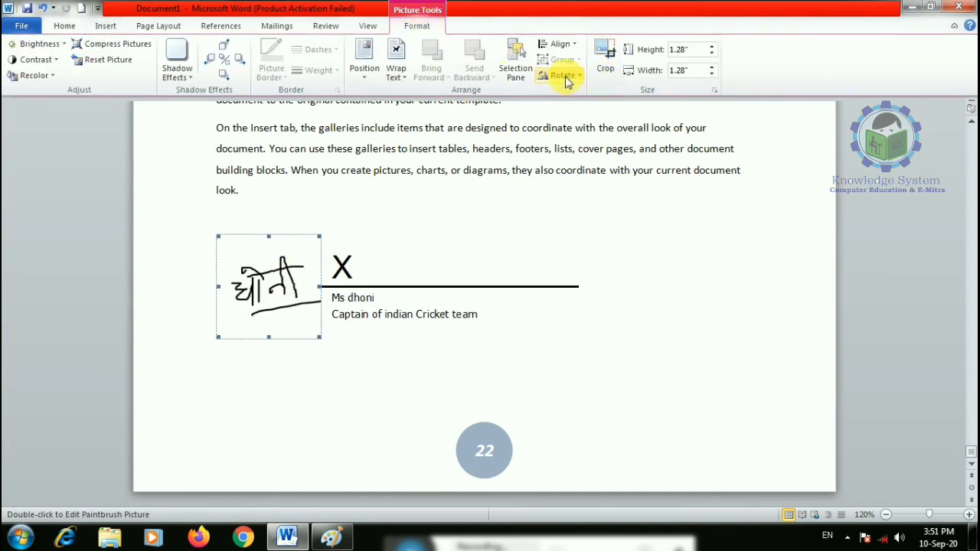
{"action": "left_click", "coordinate": [396, 62]}
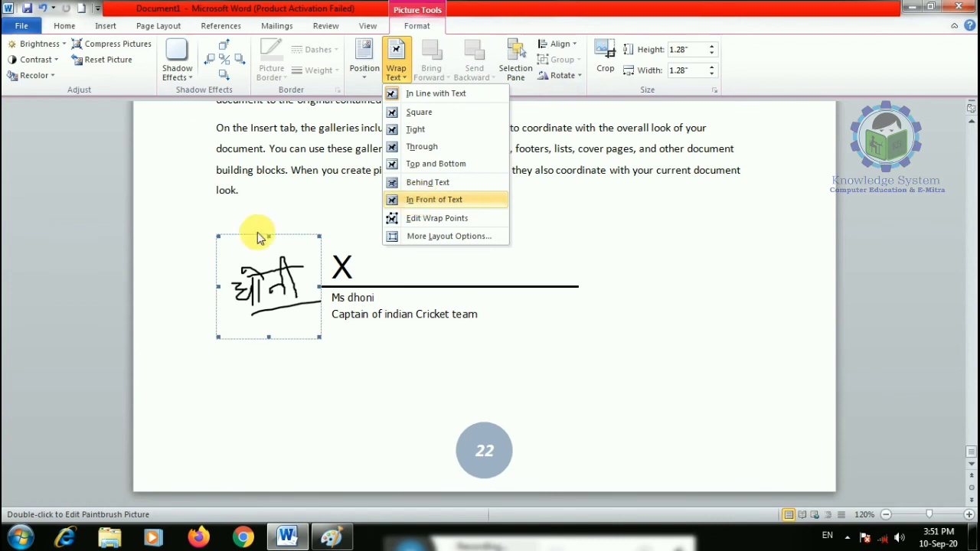
{"action": "mouse_move", "coordinate": [278, 281]}
{"action": "left_mouse_down"}
{"action": "mouse_move", "coordinate": [330, 233]}
{"action": "mouse_move", "coordinate": [271, 225]}
{"action": "left_mouse_up"}
{"action": "left_click", "coordinate": [639, 342]}
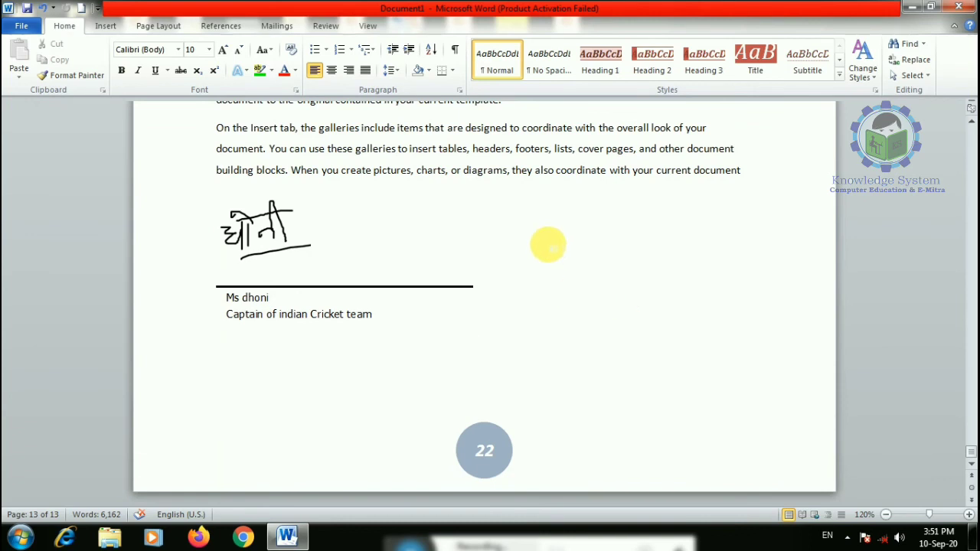
{"action": "left_click", "coordinate": [106, 26]}
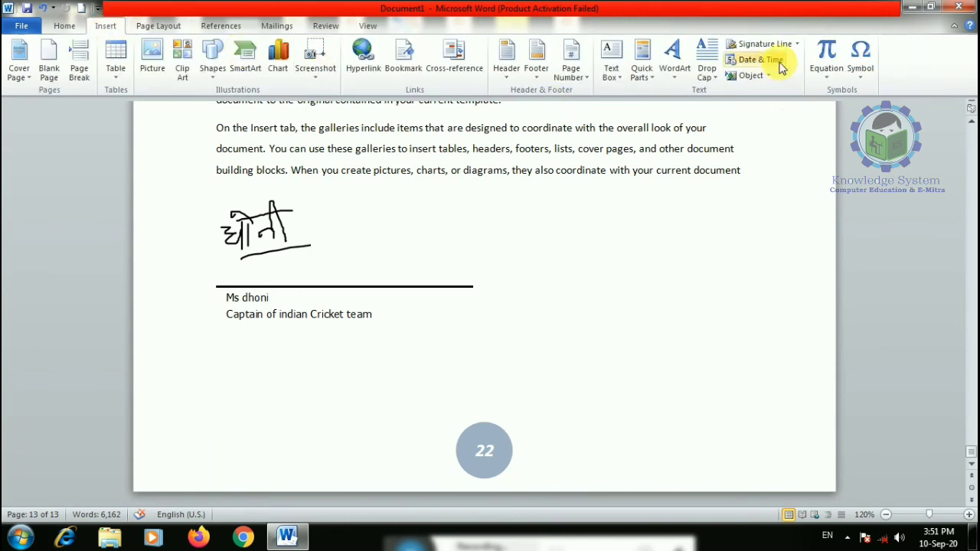
- Add a blank line after 'directly.', insert a date/time with seconds, then delete it
{"action": "scroll", "coordinate": [462, 192], "scroll_direction": "up", "scroll_amount": 3}
{"action": "left_click", "coordinate": [289, 226]}
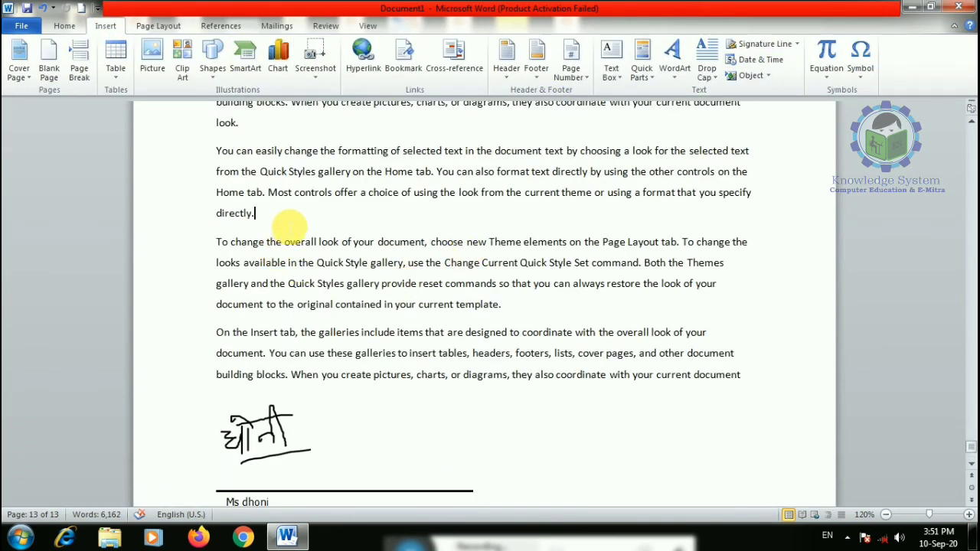
{"action": "key", "text": "Return"}
{"action": "key", "text": "Return"}
{"action": "key", "text": "Return"}
{"action": "key", "text": "Return"}
{"action": "key", "text": "Return"}
{"action": "key", "text": "Return"}
{"action": "key", "text": "Return"}
{"action": "key", "text": "Return"}
{"action": "key", "text": "Return"}
{"action": "key", "text": "Return"}
{"action": "key", "text": "Return"}
{"action": "left_click", "coordinate": [299, 236]}
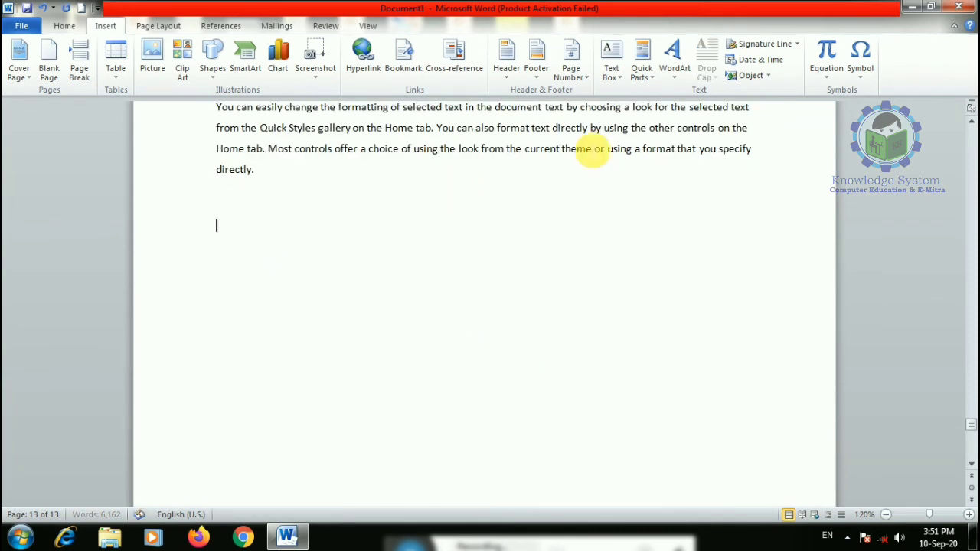
{"action": "left_click", "coordinate": [759, 59]}
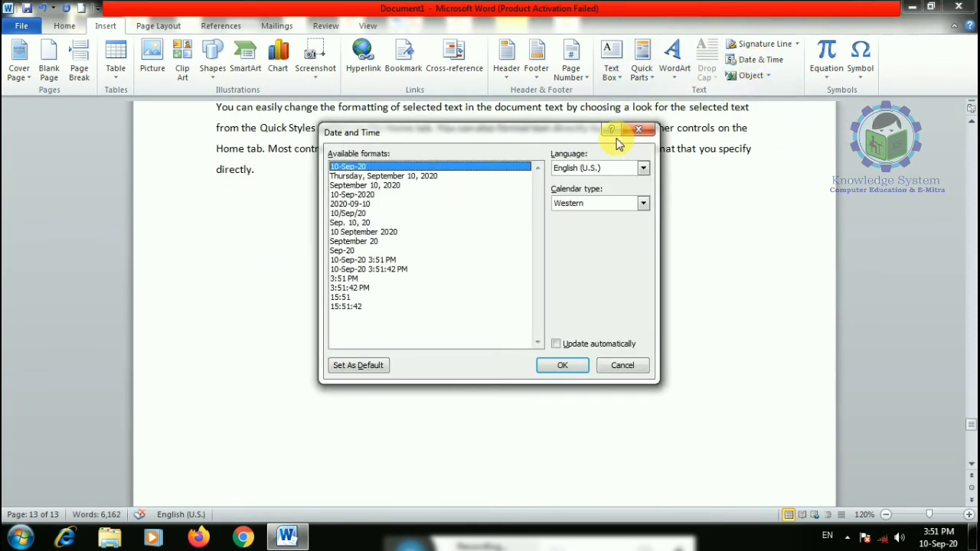
{"action": "left_click", "coordinate": [395, 270]}
{"action": "left_click", "coordinate": [562, 365]}
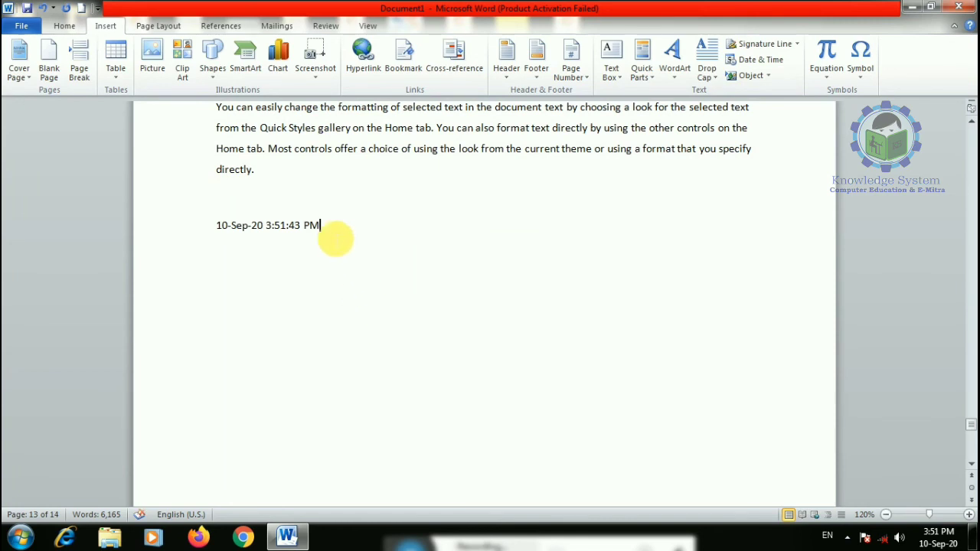
{"action": "left_click_drag", "start_coordinate": [333, 230], "coordinate": [196, 230]}
{"action": "key", "text": "Delete"}
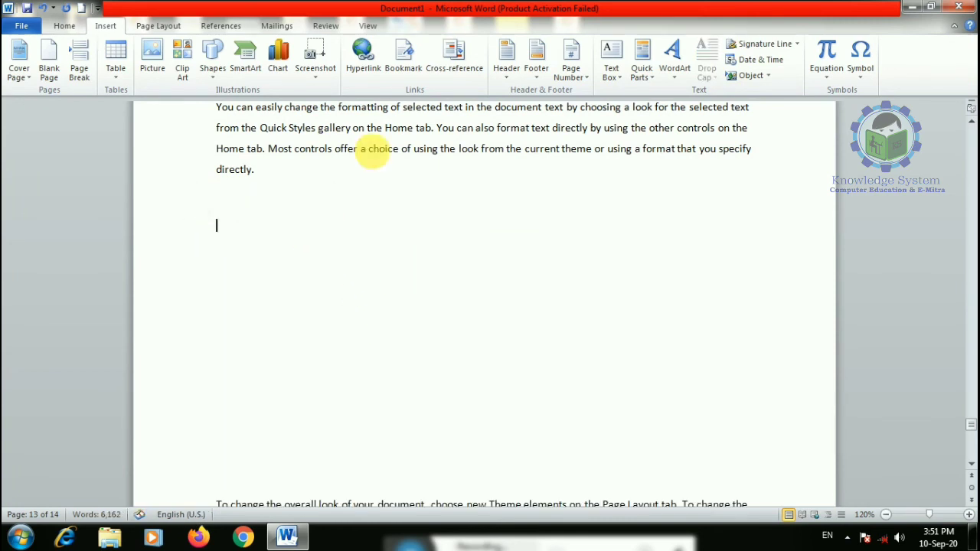
- Insert the date and time with seconds again and enlarge it to about 27 pt
{"action": "left_click", "coordinate": [762, 61]}
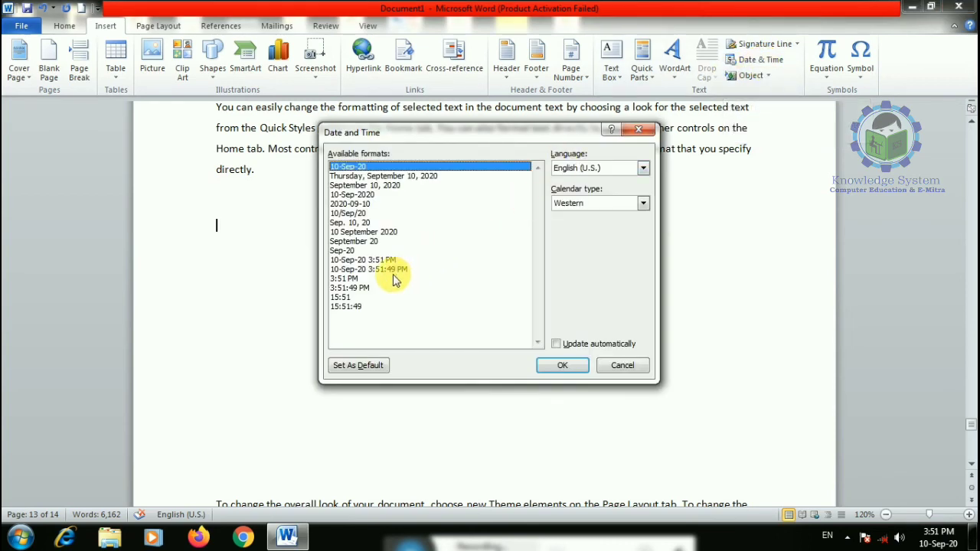
{"action": "left_click", "coordinate": [371, 261]}
{"action": "left_click", "coordinate": [383, 270]}
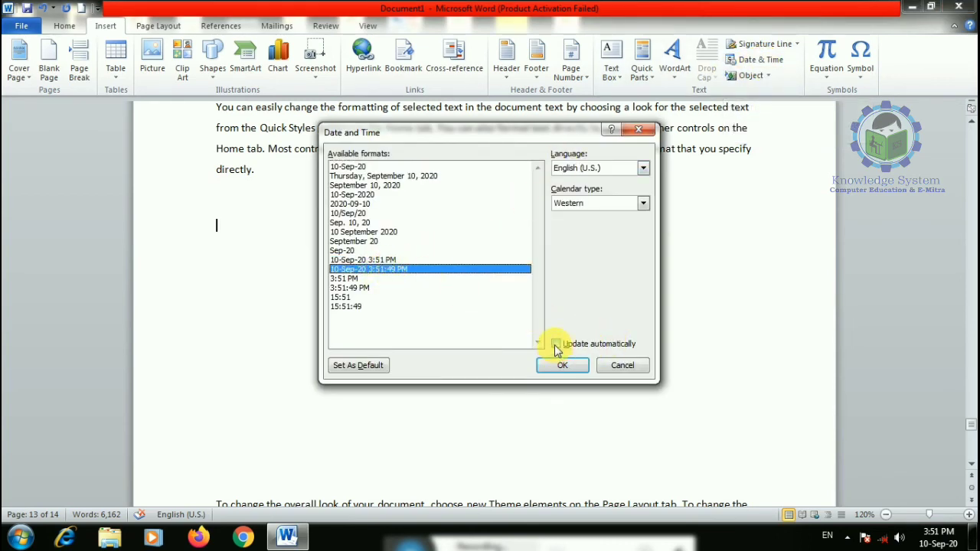
{"action": "left_click", "coordinate": [563, 366]}
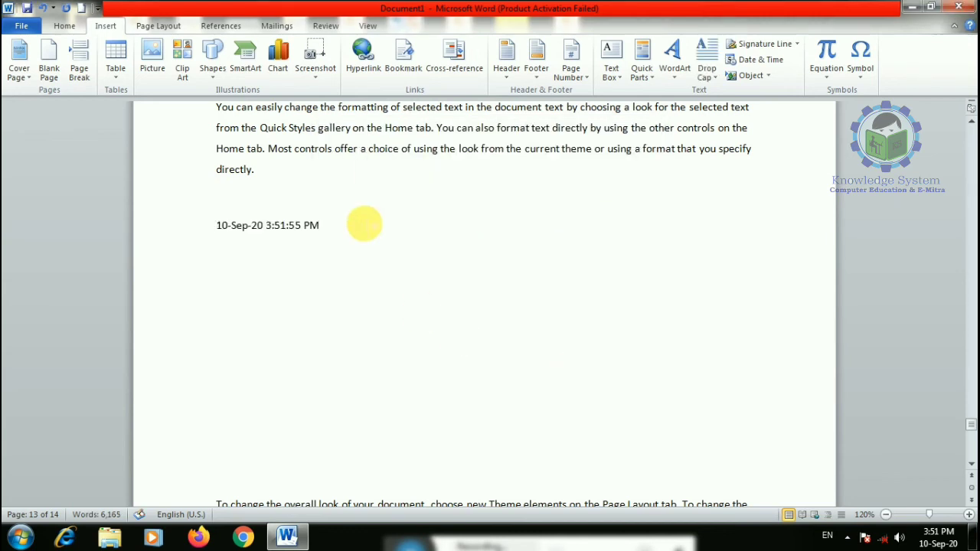
{"action": "left_click_drag", "start_coordinate": [215, 224], "coordinate": [320, 230]}
{"action": "key", "text": "ctrl+bracketright"}
{"action": "key", "text": "ctrl+bracketright"}
{"action": "key", "text": "ctrl+bracketright"}
{"action": "key", "text": "ctrl+bracketright"}
{"action": "key", "text": "ctrl+bracketright"}
{"action": "key", "text": "ctrl+bracketright"}
{"action": "key", "text": "ctrl+bracketright"}
{"action": "key", "text": "ctrl+bracketright"}
{"action": "key", "text": "ctrl+bracketright"}
{"action": "key", "text": "ctrl+bracketright"}
{"action": "key", "text": "ctrl+bracketright"}
{"action": "key", "text": "ctrl+bracketright"}
{"action": "key", "text": "ctrl+bracketright"}
{"action": "key", "text": "ctrl+bracketright"}
{"action": "key", "text": "ctrl+bracketright"}
{"action": "key", "text": "ctrl+bracketright"}
{"action": "key", "text": "ctrl+bracketright"}
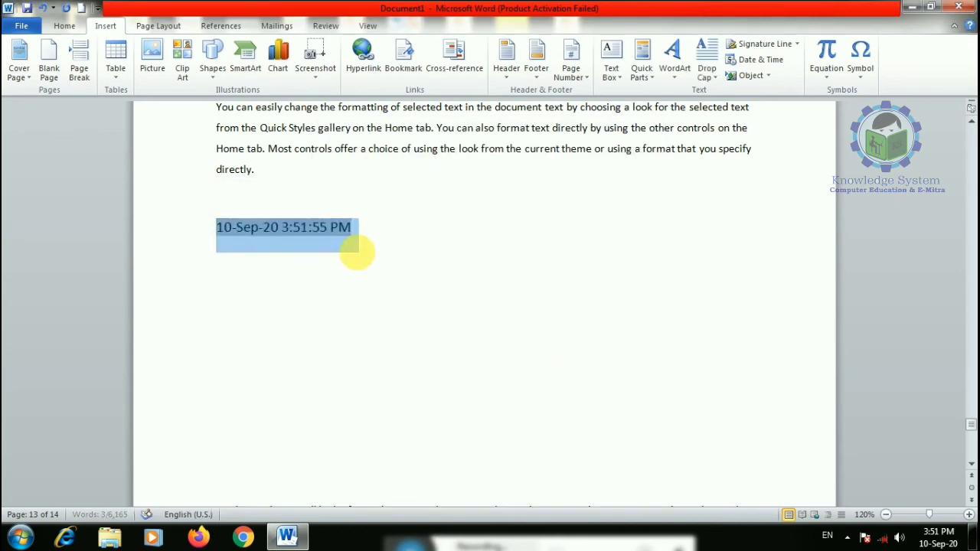
{"action": "left_click", "coordinate": [526, 270]}
- Update the date field to 3:52:09 PM, then delete the date line and blank lines below
{"action": "left_click", "coordinate": [274, 243]}
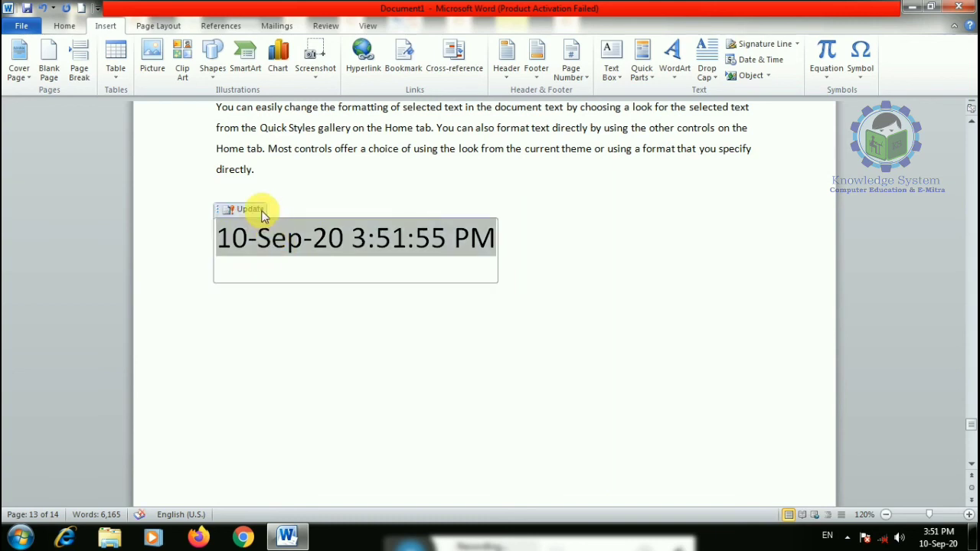
{"action": "left_click", "coordinate": [250, 210]}
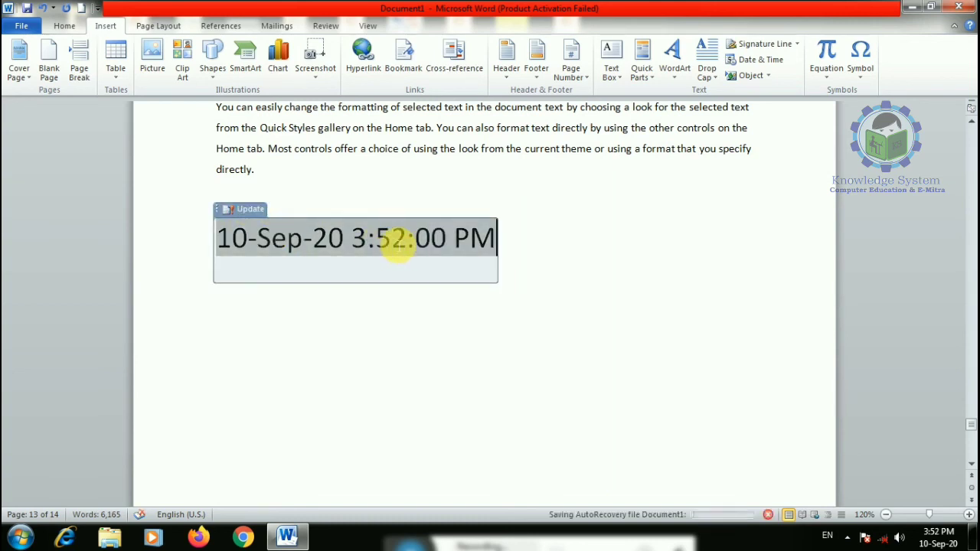
{"action": "left_click", "coordinate": [255, 210]}
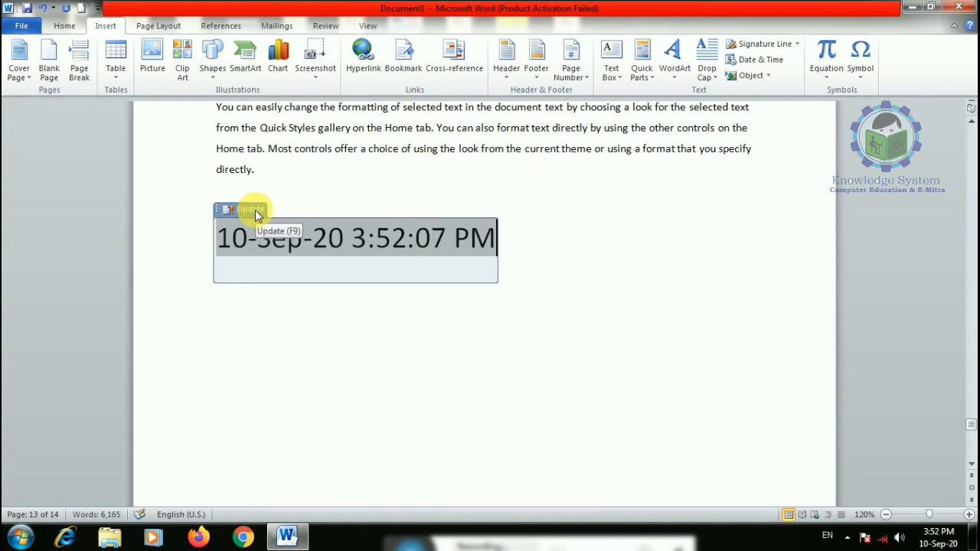
{"action": "left_click", "coordinate": [255, 209]}
{"action": "left_click", "coordinate": [580, 360]}
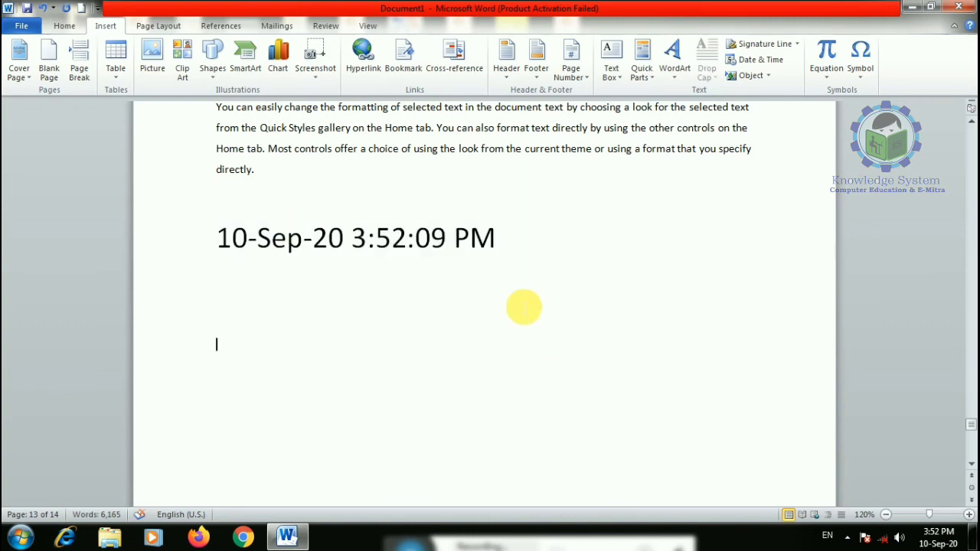
{"action": "left_click", "coordinate": [496, 238]}
{"action": "key", "text": "BackSpace"}
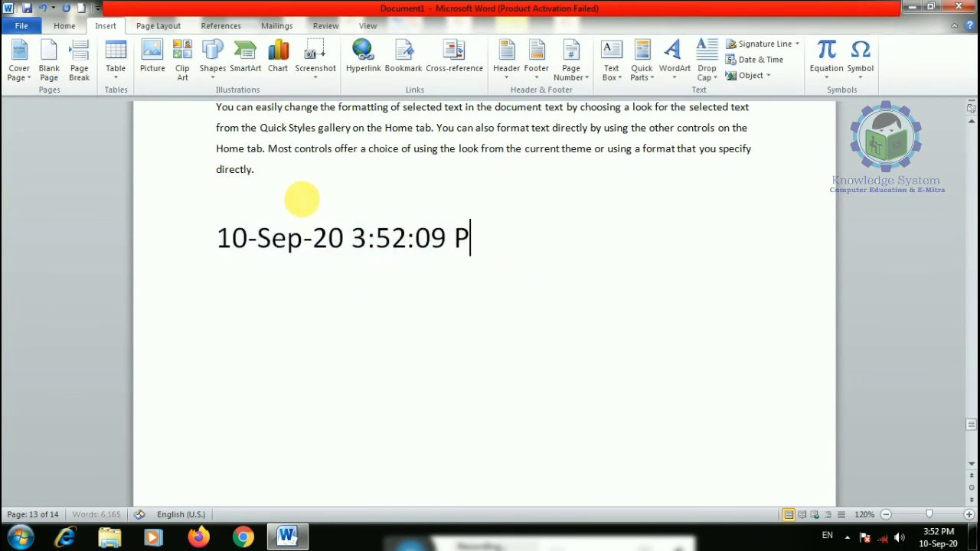
{"action": "left_click_drag", "start_coordinate": [303, 197], "coordinate": [580, 361]}
{"action": "key", "text": "Delete"}
{"action": "key", "text": "Down"}
{"action": "key", "text": "Down"}
{"action": "key", "text": "Down"}
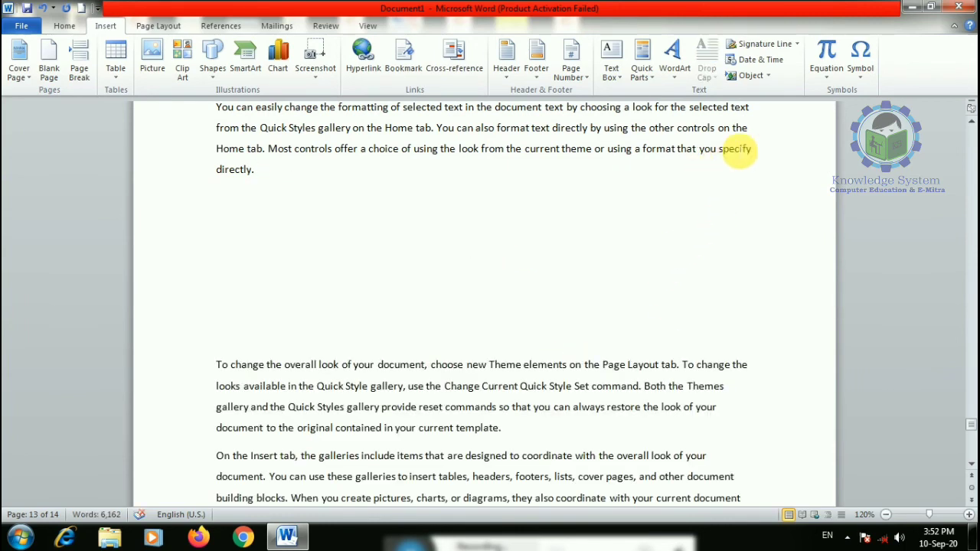
{"action": "left_click", "coordinate": [770, 76]}
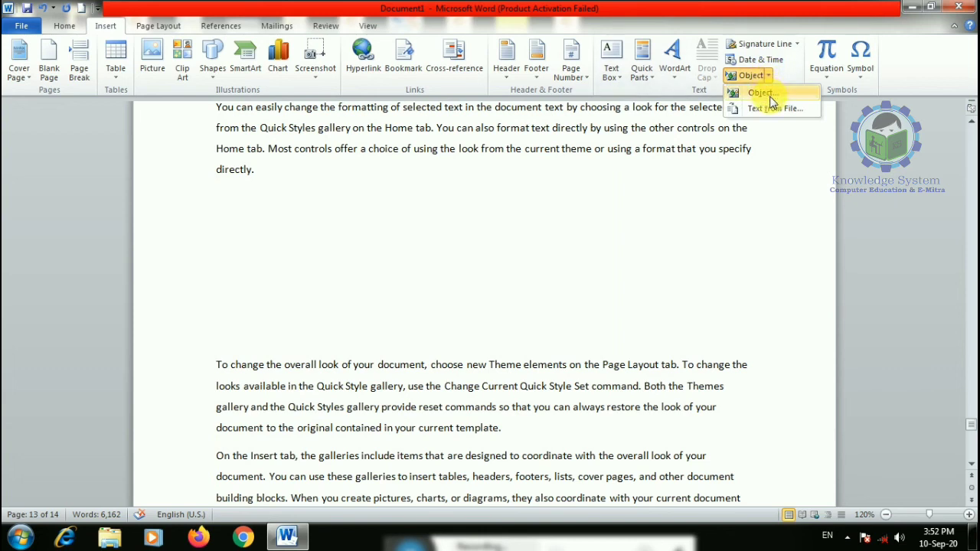
{"action": "left_click", "coordinate": [769, 95]}
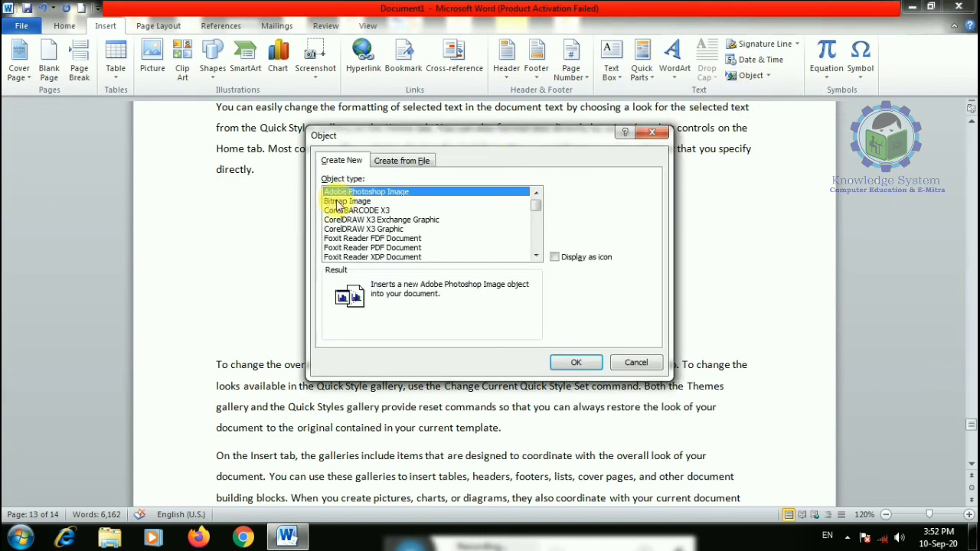
{"action": "left_click", "coordinate": [341, 201]}
{"action": "left_click", "coordinate": [576, 363]}
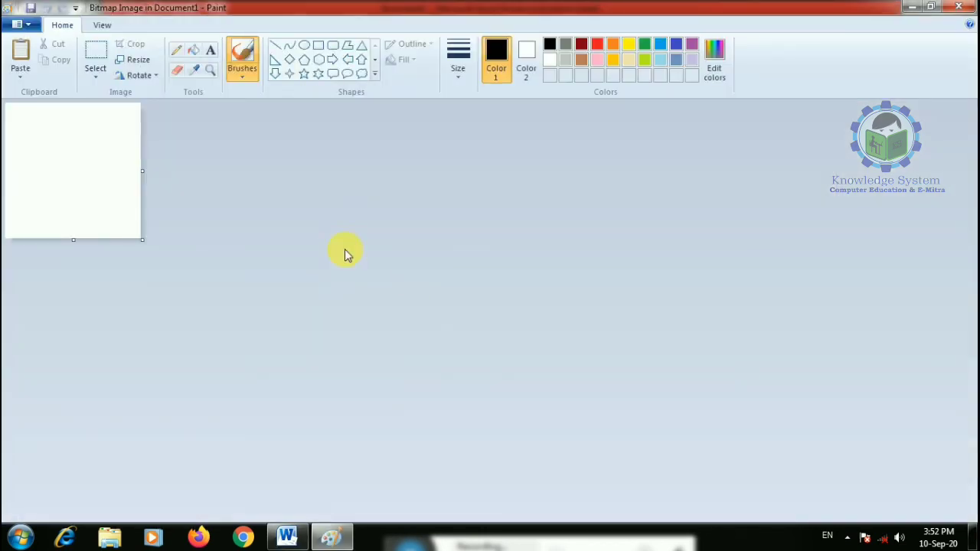
{"action": "mouse_move", "coordinate": [51, 150]}
{"action": "left_mouse_down"}
{"action": "mouse_move", "coordinate": [91, 150]}
{"action": "mouse_move", "coordinate": [38, 188]}
{"action": "mouse_move", "coordinate": [120, 223]}
{"action": "left_mouse_up"}
{"action": "left_click", "coordinate": [195, 50]}
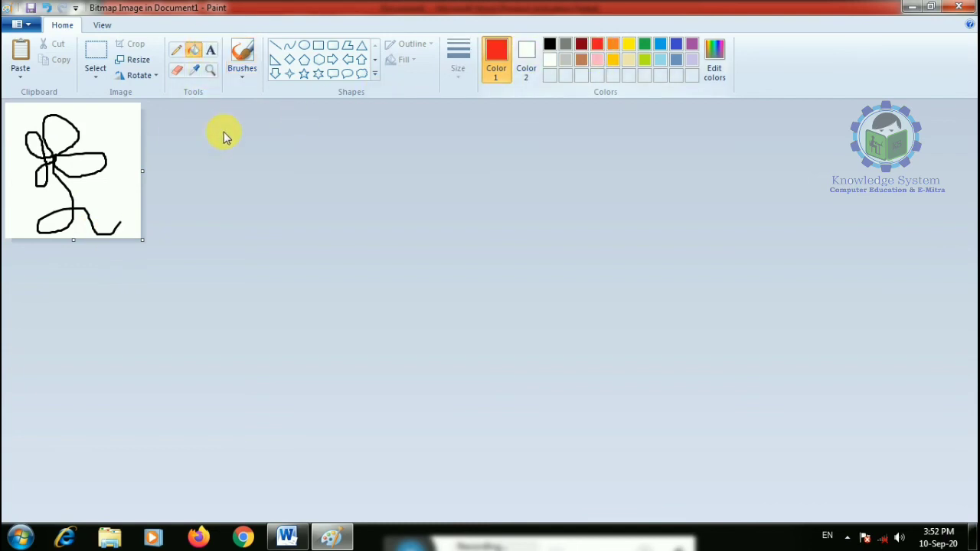
{"action": "left_click", "coordinate": [64, 131]}
{"action": "left_click", "coordinate": [76, 170]}
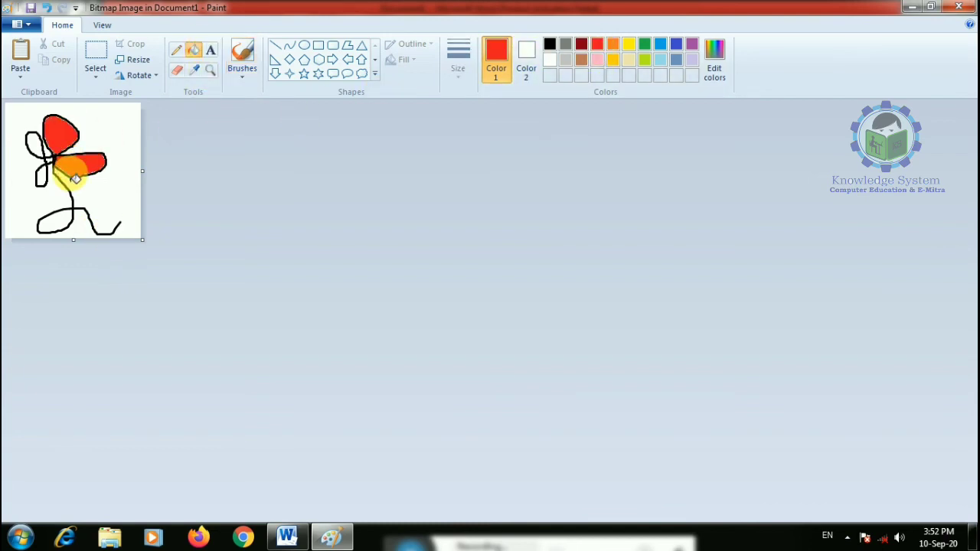
{"action": "left_click", "coordinate": [287, 536]}
{"action": "left_click", "coordinate": [614, 319]}
{"action": "left_click", "coordinate": [304, 298]}
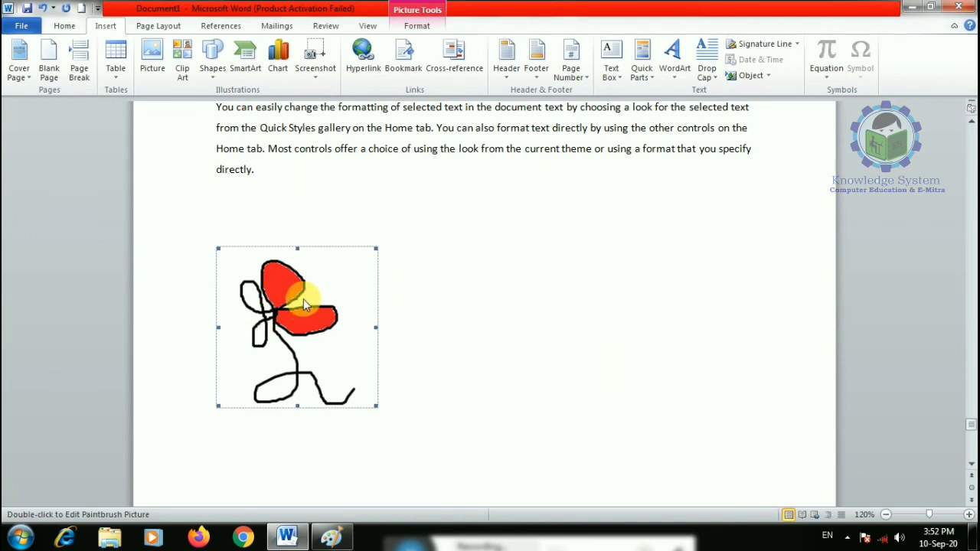
{"action": "key", "text": "Delete"}
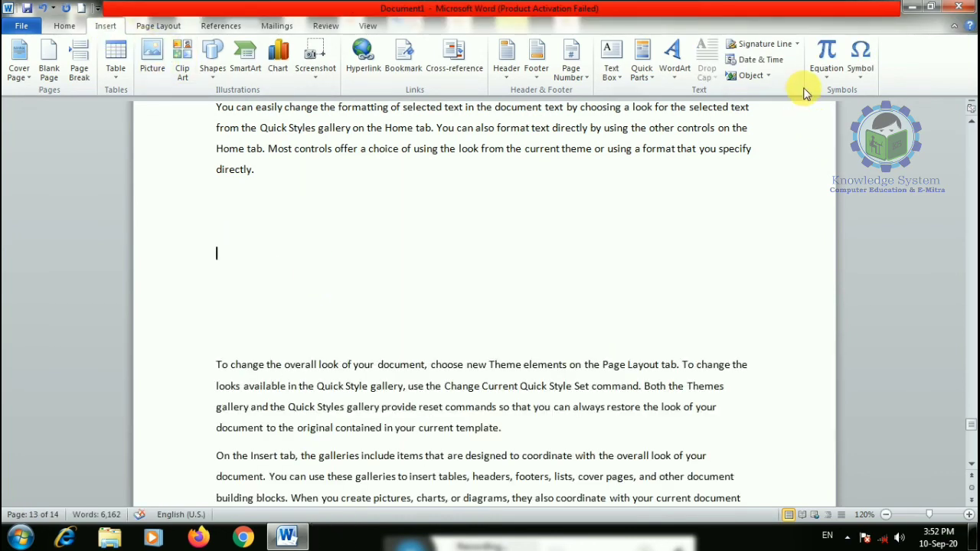
{"action": "left_click", "coordinate": [769, 76]}
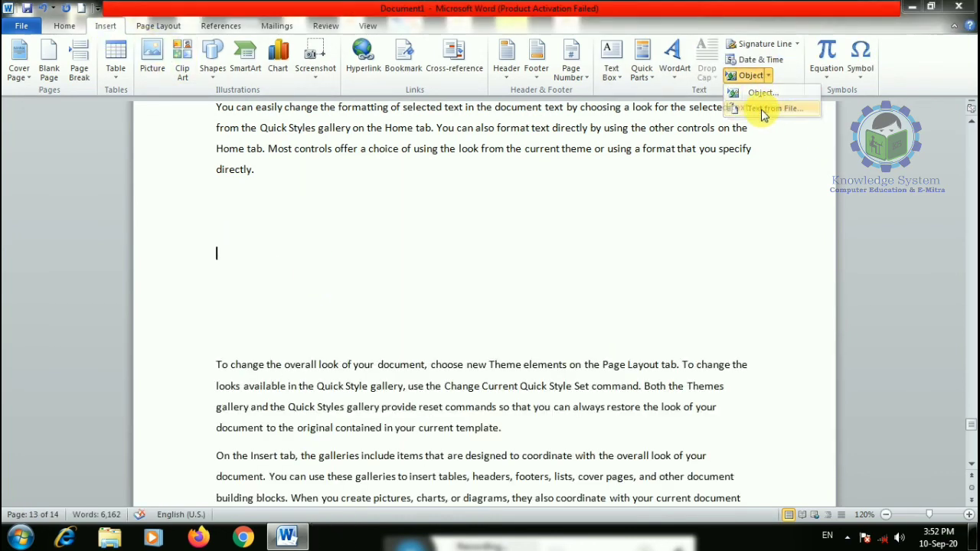
{"action": "left_click", "coordinate": [762, 107]}
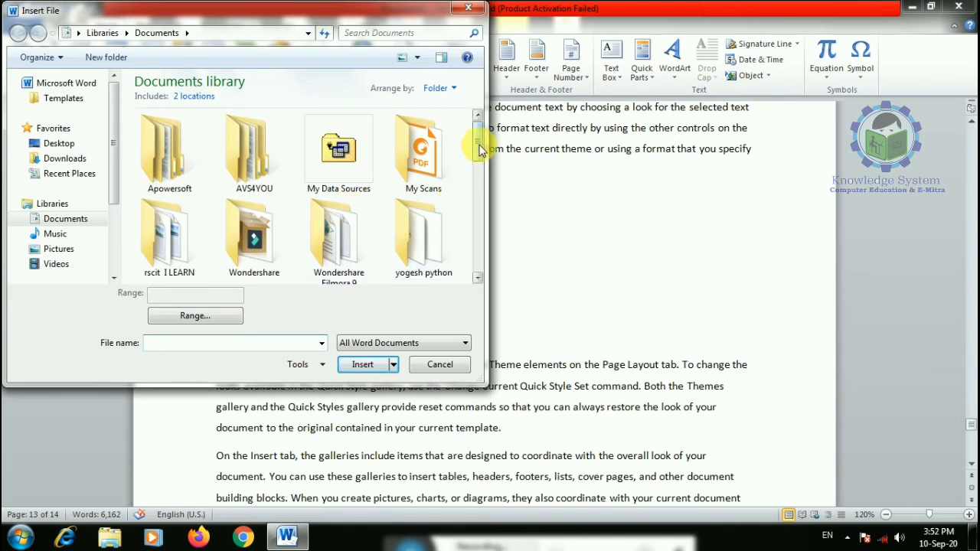
{"action": "mouse_move", "coordinate": [479, 149]}
{"action": "left_mouse_down"}
{"action": "mouse_move", "coordinate": [476, 283]}
{"action": "mouse_move", "coordinate": [477, 141]}
{"action": "left_mouse_up"}
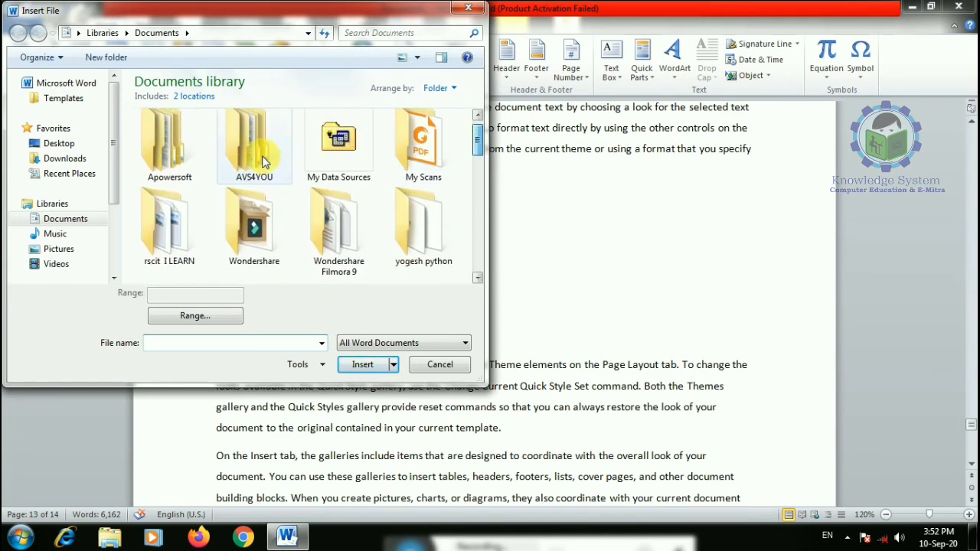
{"action": "left_click", "coordinate": [65, 158]}
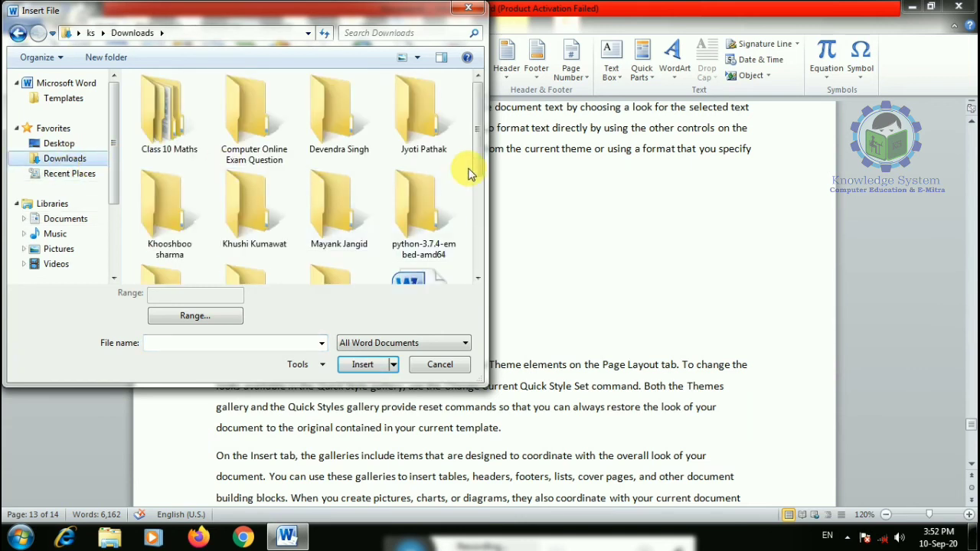
{"action": "left_click_drag", "start_coordinate": [475, 146], "coordinate": [475, 124]}
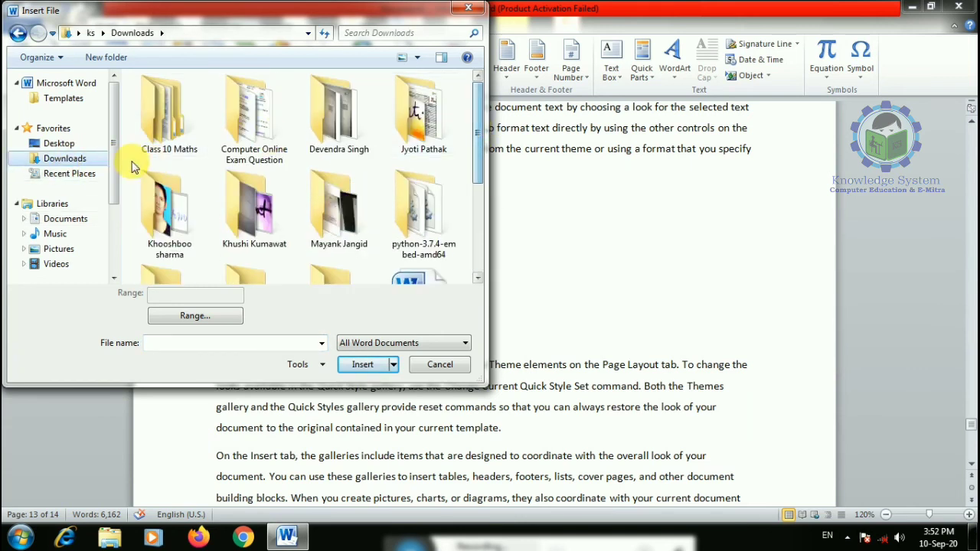
{"action": "left_click", "coordinate": [64, 220]}
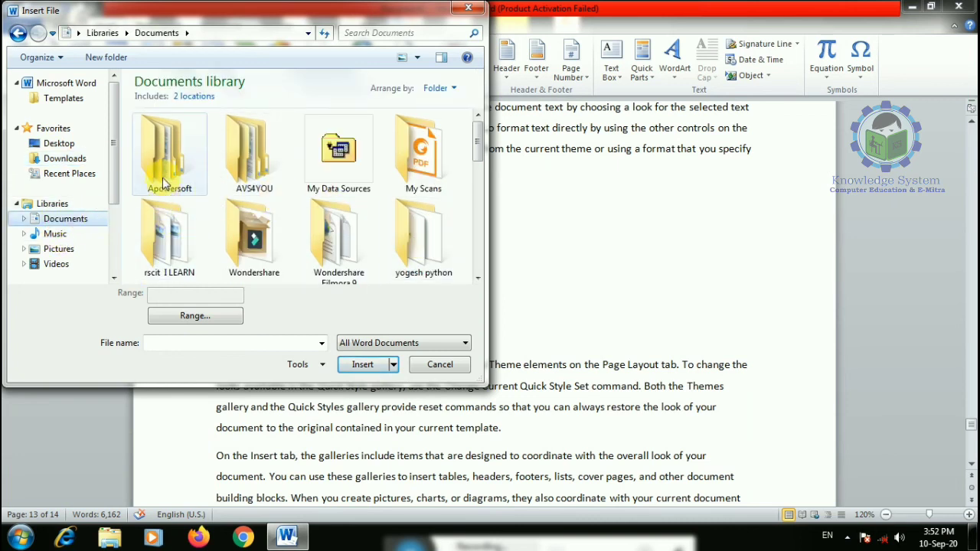
{"action": "left_click_drag", "start_coordinate": [477, 150], "coordinate": [490, 253]}
{"action": "double_click", "coordinate": [173, 135]}
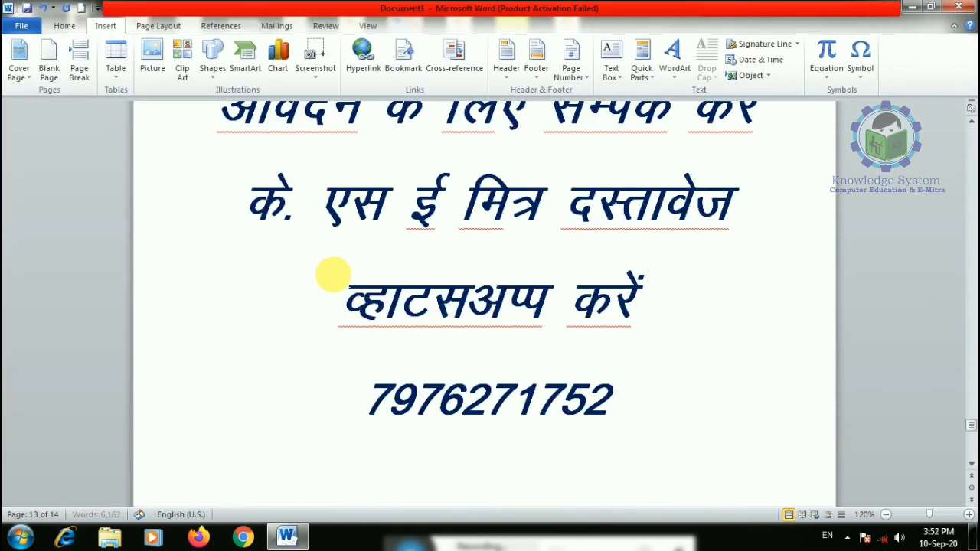
{"action": "scroll", "coordinate": [423, 316], "scroll_direction": "up", "scroll_amount": 4}
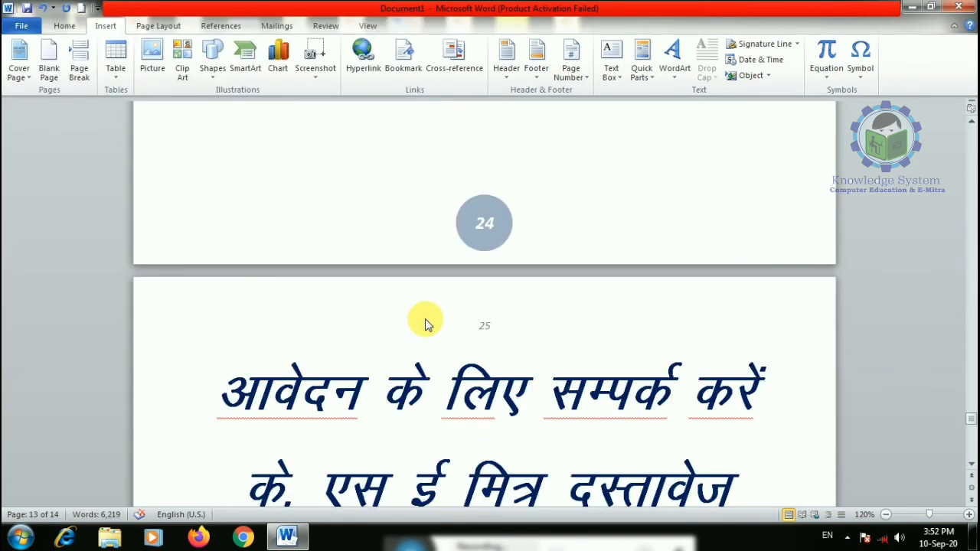
{"action": "scroll", "coordinate": [423, 314], "scroll_direction": "up", "scroll_amount": 10}
{"action": "scroll", "coordinate": [420, 306], "scroll_direction": "up", "scroll_amount": 15}
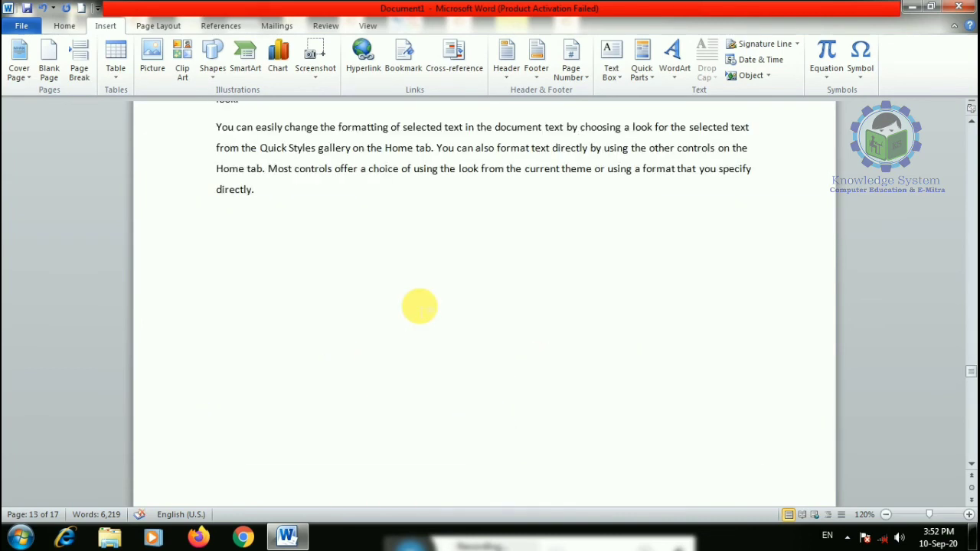
{"action": "key", "text": "ctrl+z"}
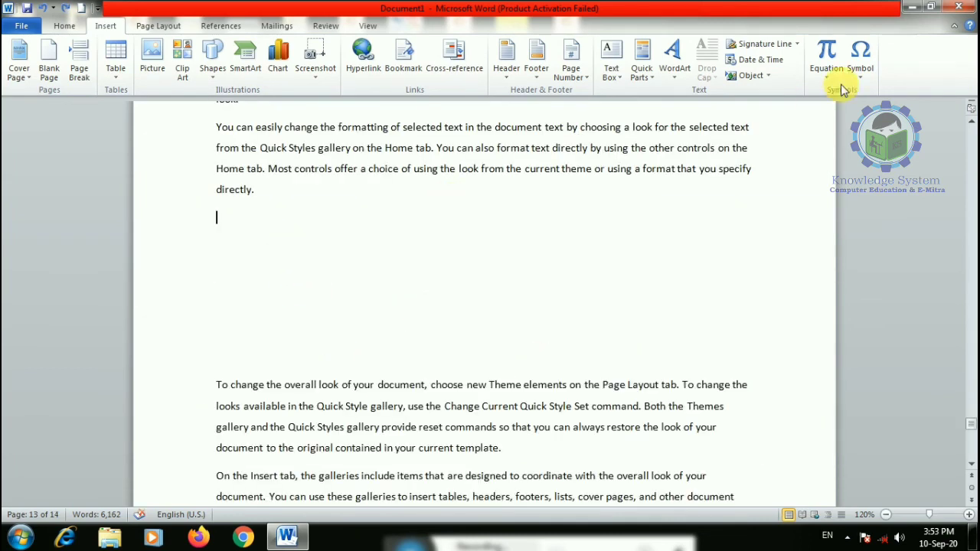
{"action": "left_click", "coordinate": [771, 76]}
{"action": "left_click", "coordinate": [782, 109]}
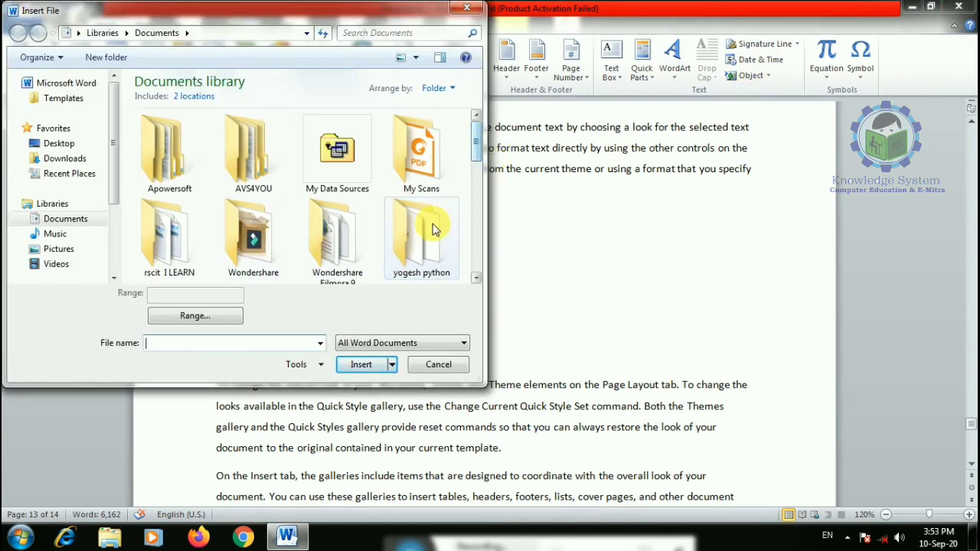
{"action": "double_click", "coordinate": [421, 231]}
{"action": "left_click", "coordinate": [157, 35]}
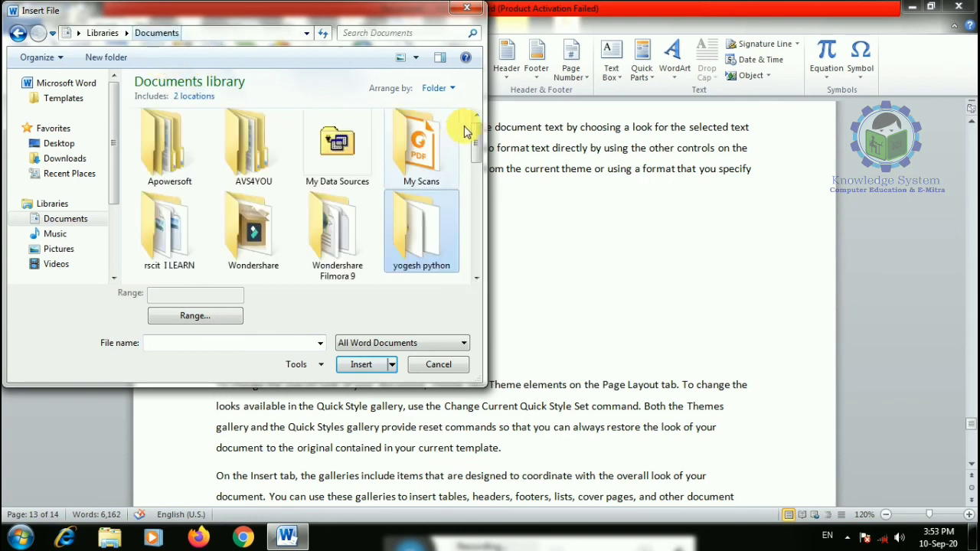
{"action": "left_click_drag", "start_coordinate": [476, 136], "coordinate": [466, 277]}
{"action": "double_click", "coordinate": [337, 228]}
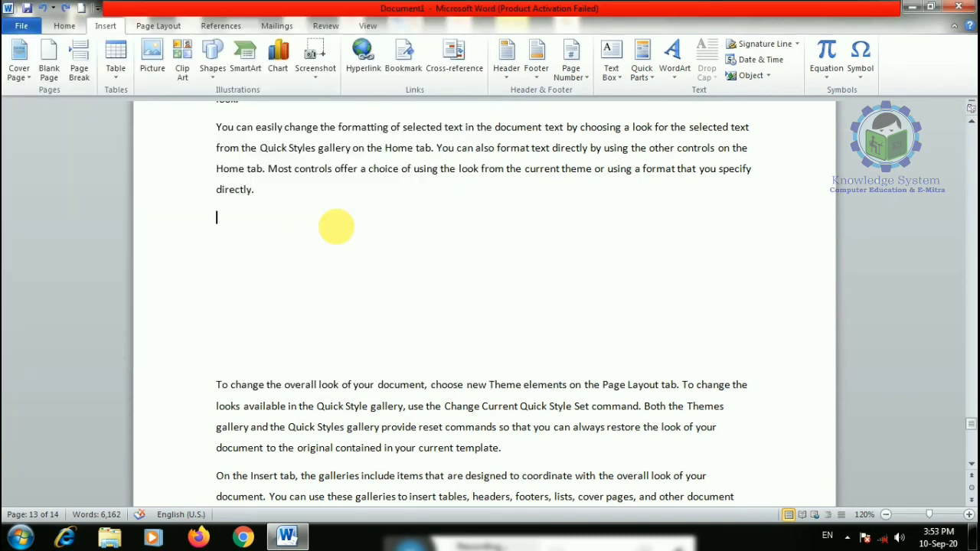
{"action": "scroll", "coordinate": [490, 274], "scroll_direction": "down", "scroll_amount": 3}
{"action": "scroll", "coordinate": [517, 283], "scroll_direction": "up", "scroll_amount": 11}
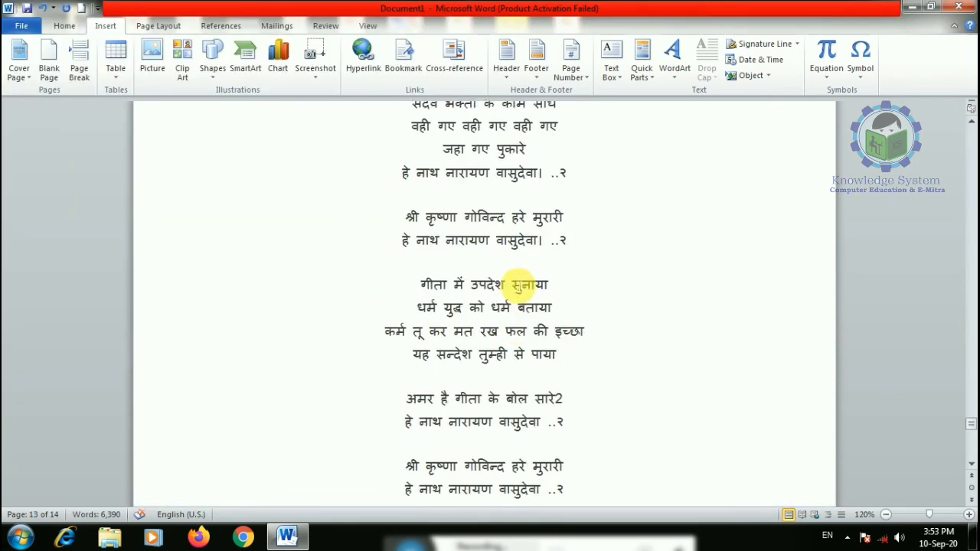
{"action": "scroll", "coordinate": [517, 283], "scroll_direction": "up", "scroll_amount": 15}
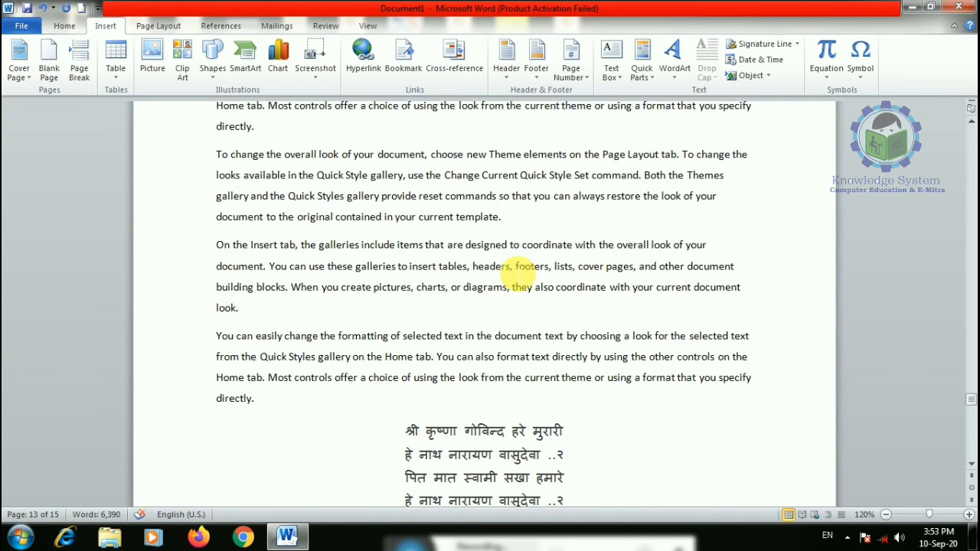
{"action": "scroll", "coordinate": [521, 277], "scroll_direction": "down", "scroll_amount": 2}
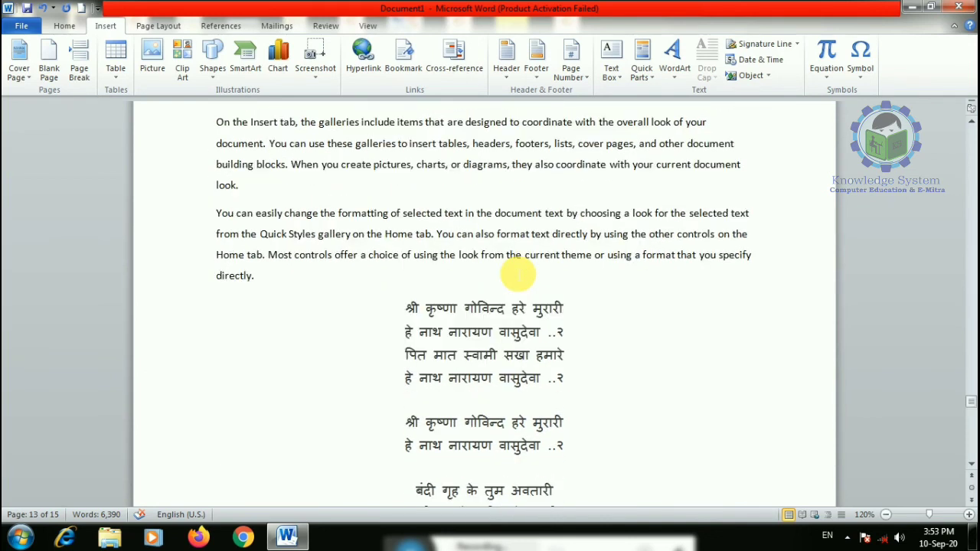
{"action": "key", "text": "ctrl+z"}
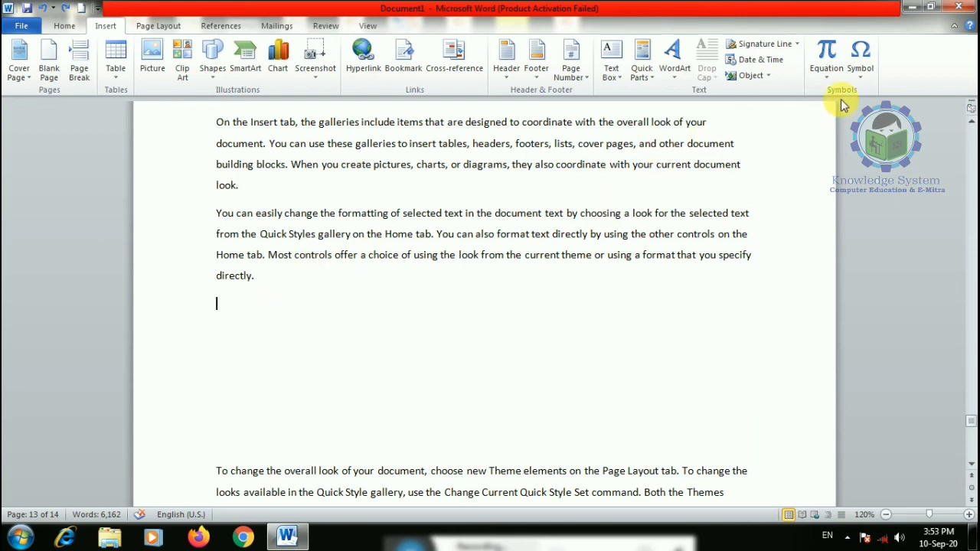
- Insert the Binomial Theorem equation, enlarge it, add a superscript, then delete it
{"action": "left_click", "coordinate": [832, 76]}
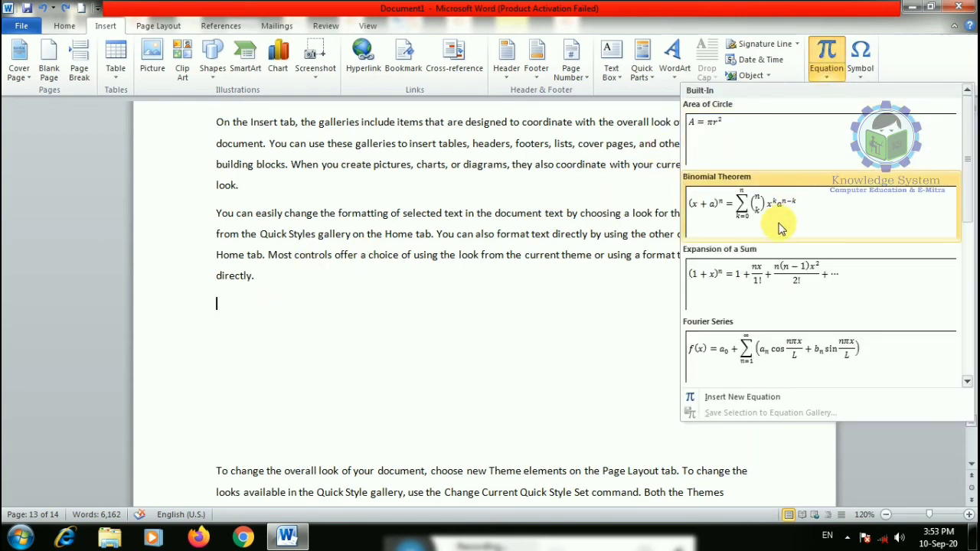
{"action": "left_click", "coordinate": [777, 206]}
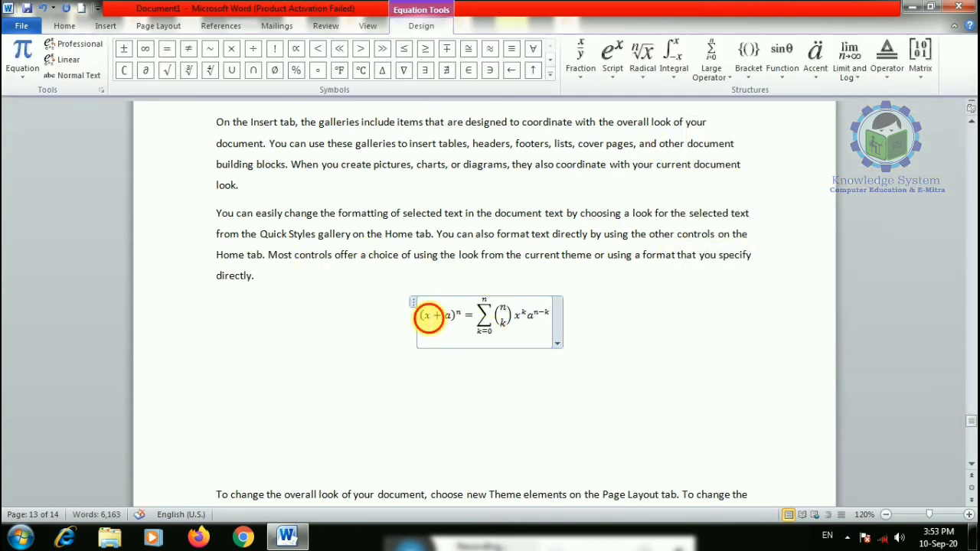
{"action": "left_click_drag", "start_coordinate": [429, 316], "coordinate": [565, 335]}
{"action": "key", "text": "ctrl+shift+period"}
{"action": "key", "text": "ctrl+shift+period"}
{"action": "key", "text": "ctrl+shift+period"}
{"action": "key", "text": "ctrl+shift+period"}
{"action": "key", "text": "ctrl+shift+period"}
{"action": "key", "text": "ctrl+shift+period"}
{"action": "key", "text": "ctrl+shift+period"}
{"action": "key", "text": "ctrl+shift+period"}
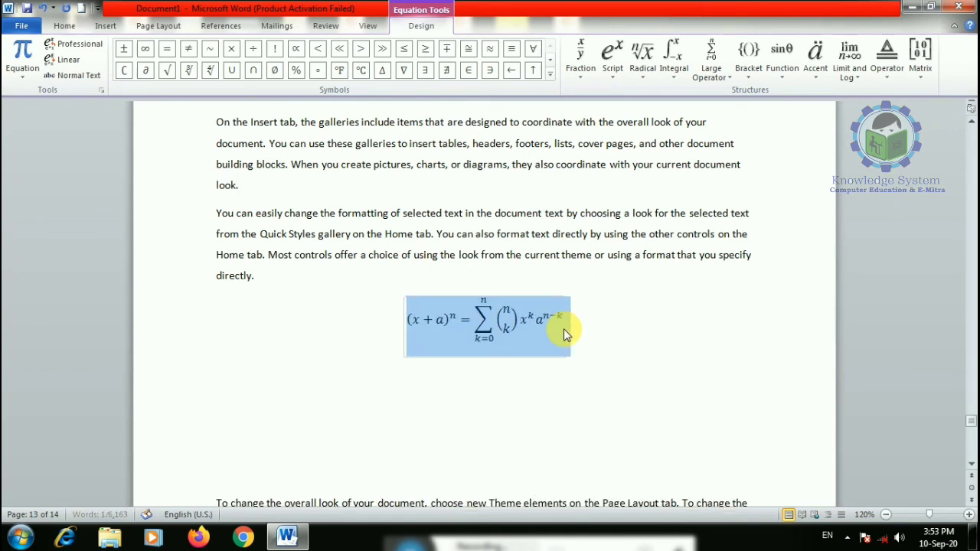
{"action": "left_click", "coordinate": [615, 70]}
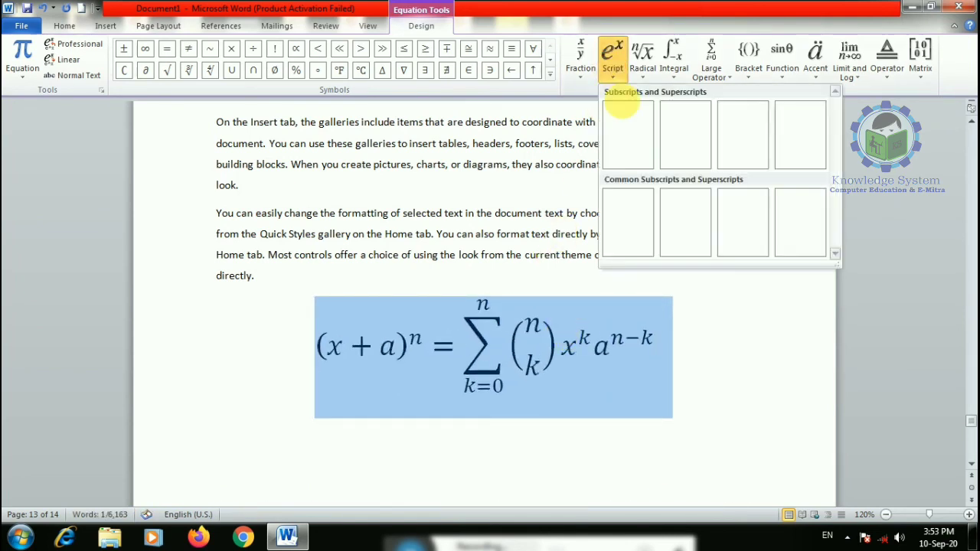
{"action": "left_click", "coordinate": [631, 135]}
{"action": "left_click", "coordinate": [653, 308]}
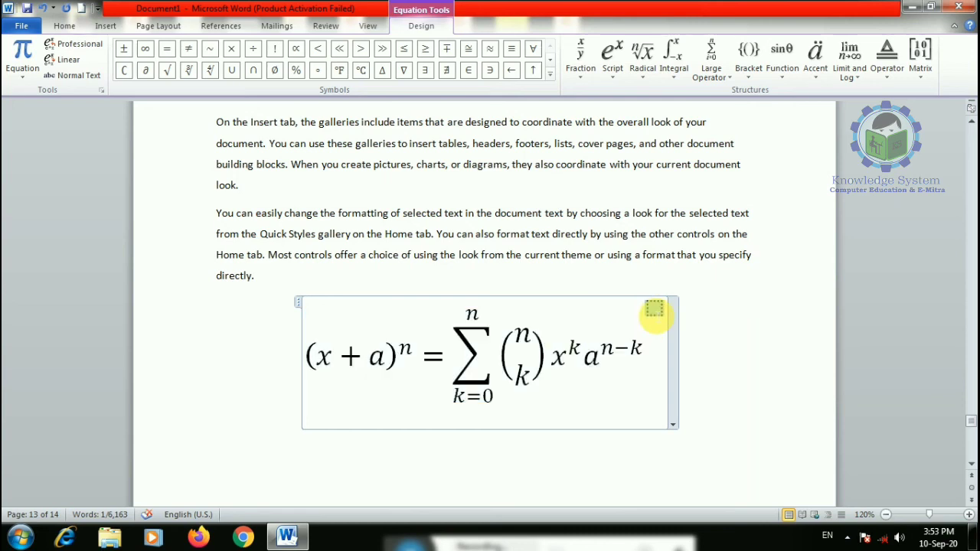
{"action": "left_click_drag", "start_coordinate": [657, 312], "coordinate": [434, 351]}
{"action": "left_click", "coordinate": [655, 312]}
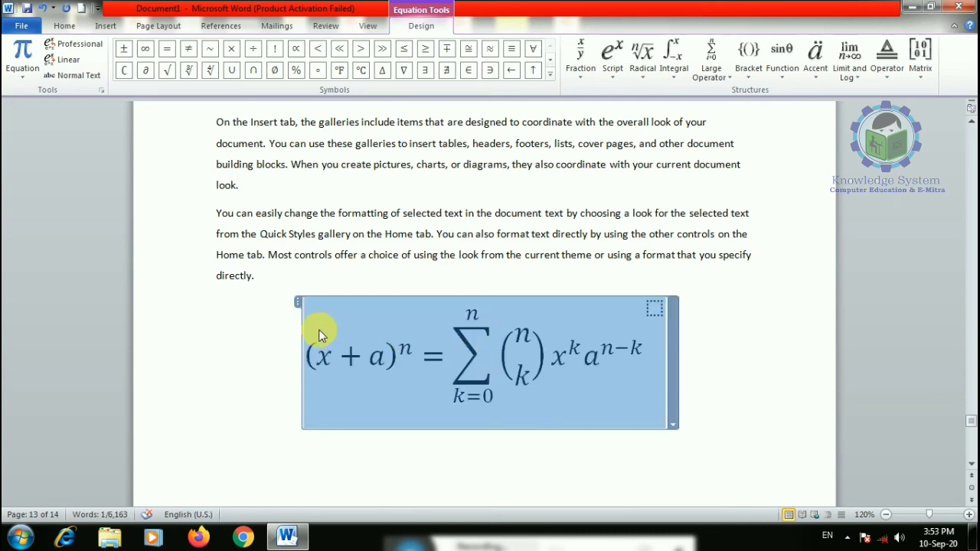
{"action": "left_click_drag", "start_coordinate": [298, 337], "coordinate": [644, 367]}
{"action": "key", "text": "Delete"}
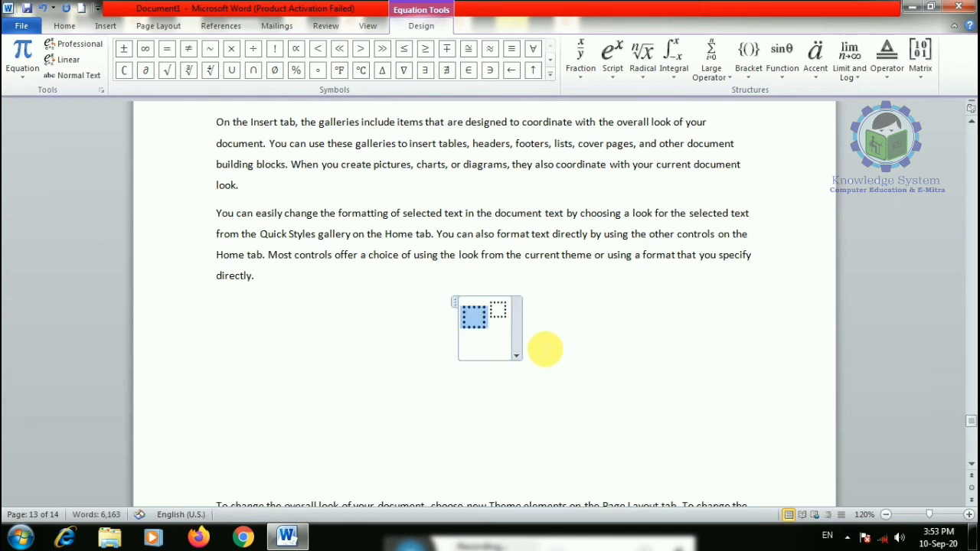
{"action": "key", "text": "Delete"}
- Insert the built-in Fourier Series equation and enlarge its font
{"action": "left_click", "coordinate": [106, 25]}
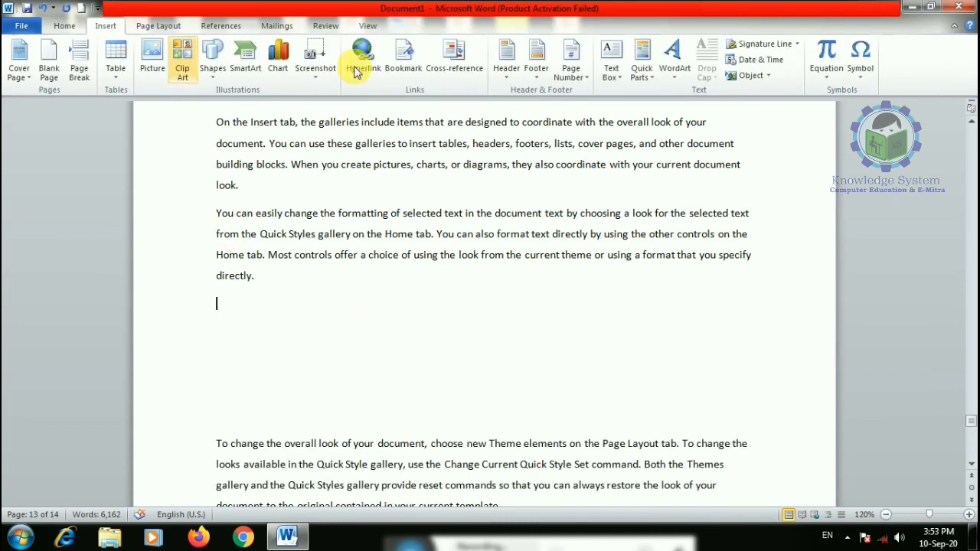
{"action": "left_click", "coordinate": [828, 77]}
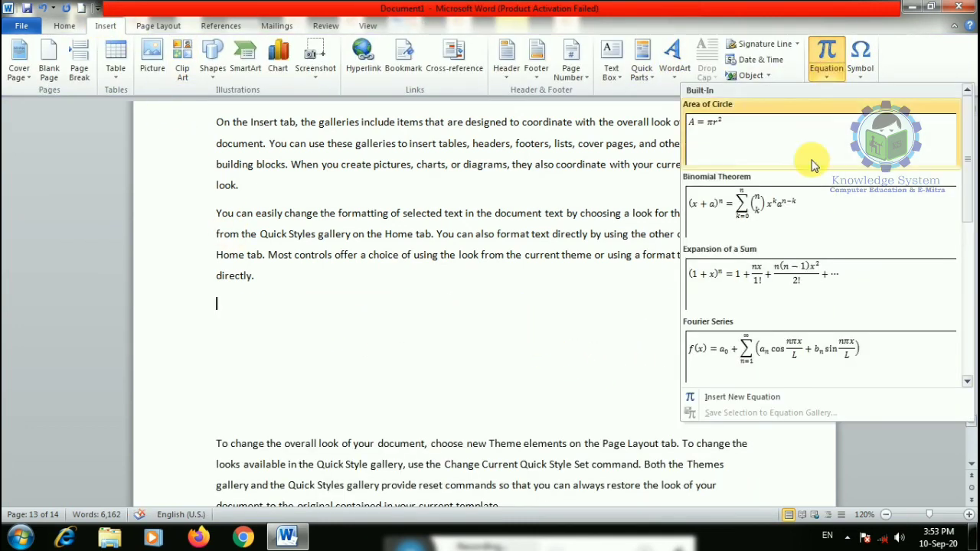
{"action": "left_click", "coordinate": [788, 336]}
{"action": "left_click_drag", "start_coordinate": [384, 317], "coordinate": [620, 320]}
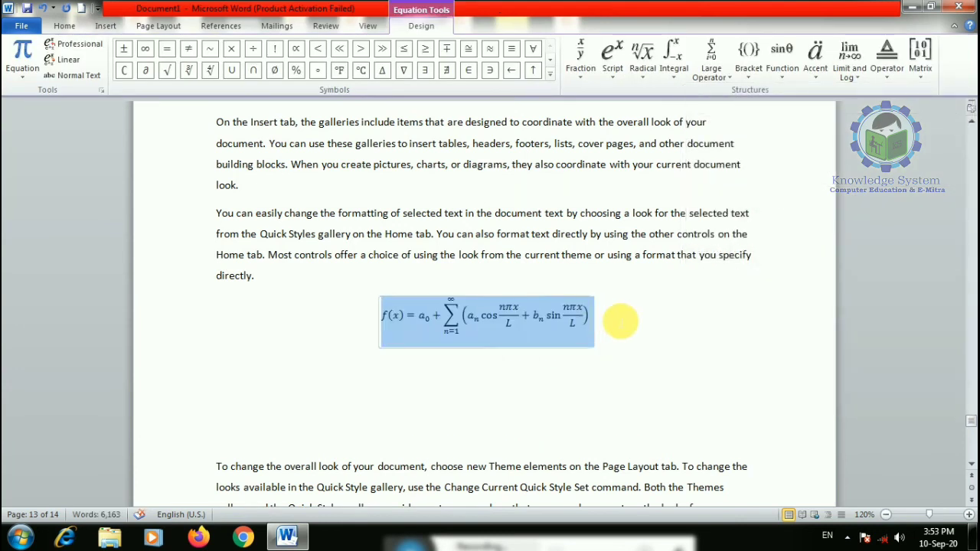
{"action": "key", "text": "ctrl+bracketright"}
{"action": "key", "text": "ctrl+bracketright"}
{"action": "key", "text": "ctrl+bracketright"}
{"action": "key", "text": "ctrl+bracketright"}
{"action": "key", "text": "ctrl+bracketright"}
{"action": "key", "text": "ctrl+bracketright"}
{"action": "key", "text": "ctrl+bracketright"}
{"action": "key", "text": "ctrl+bracketright"}
{"action": "key", "text": "ctrl+bracketright"}
{"action": "key", "text": "ctrl+bracketright"}
{"action": "key", "text": "ctrl+bracketright"}
{"action": "key", "text": "ctrl+bracketright"}
{"action": "key", "text": "ctrl+bracketright"}
{"action": "key", "text": "ctrl+bracketright"}
{"action": "key", "text": "ctrl+bracketright"}
{"action": "key", "text": "ctrl+bracketright"}
{"action": "key", "text": "ctrl+bracketright"}
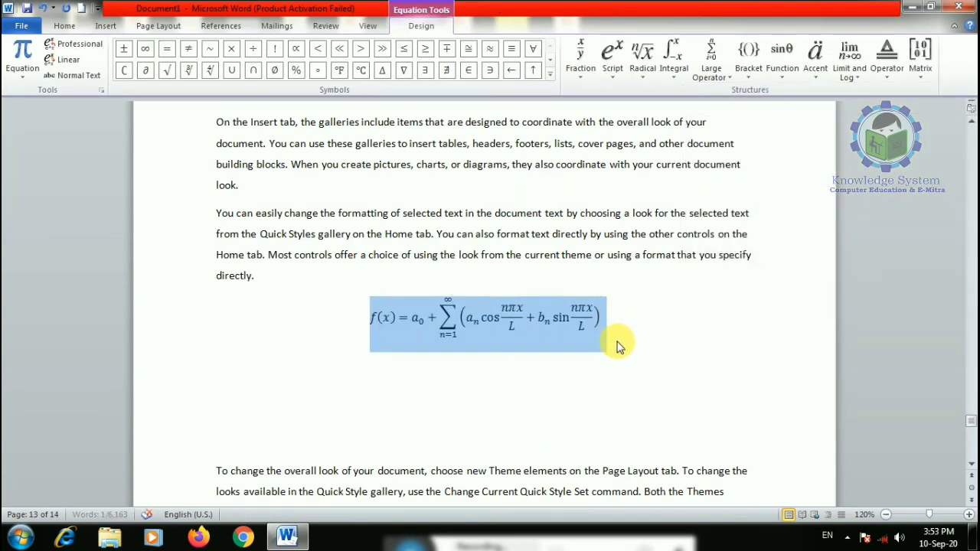
- Add intersection, empty set, two greater-than and a greater-than-or-equal symbol before a0
{"action": "left_click", "coordinate": [322, 350]}
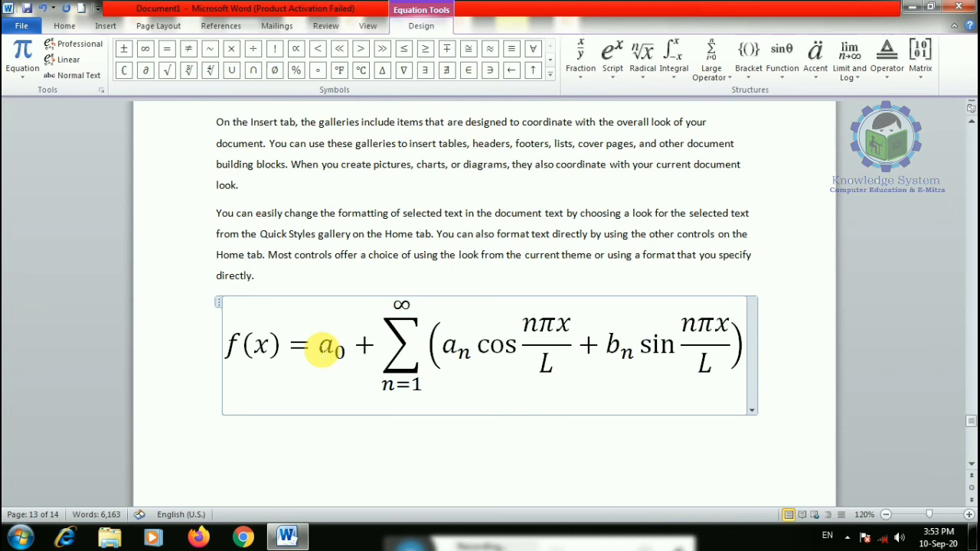
{"action": "left_click", "coordinate": [253, 70]}
{"action": "left_click", "coordinate": [274, 69]}
{"action": "left_click", "coordinate": [360, 49]}
{"action": "left_click", "coordinate": [361, 49]}
{"action": "left_click", "coordinate": [425, 49]}
- Insert a superscript structure before a0 with base 8 and exponent 9
{"action": "left_click", "coordinate": [612, 58]}
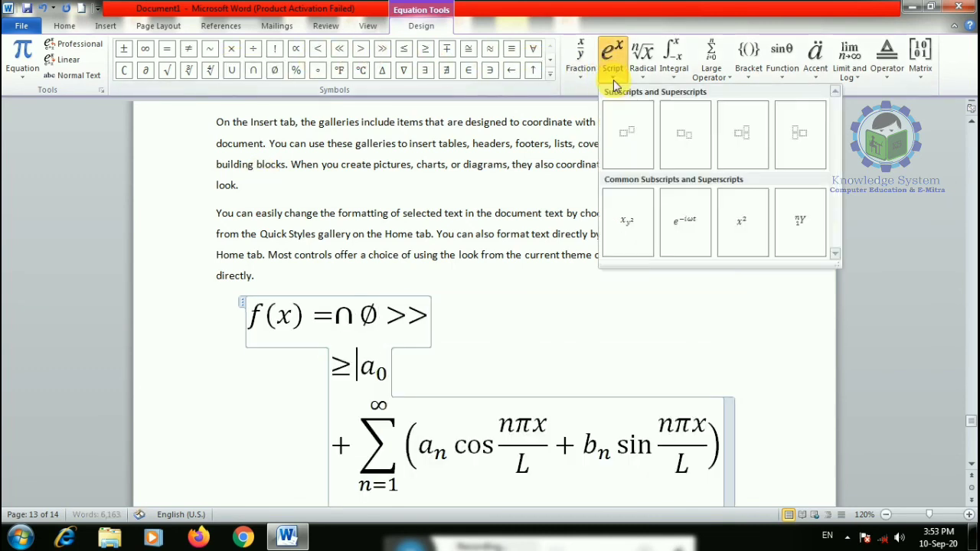
{"action": "left_click", "coordinate": [630, 136]}
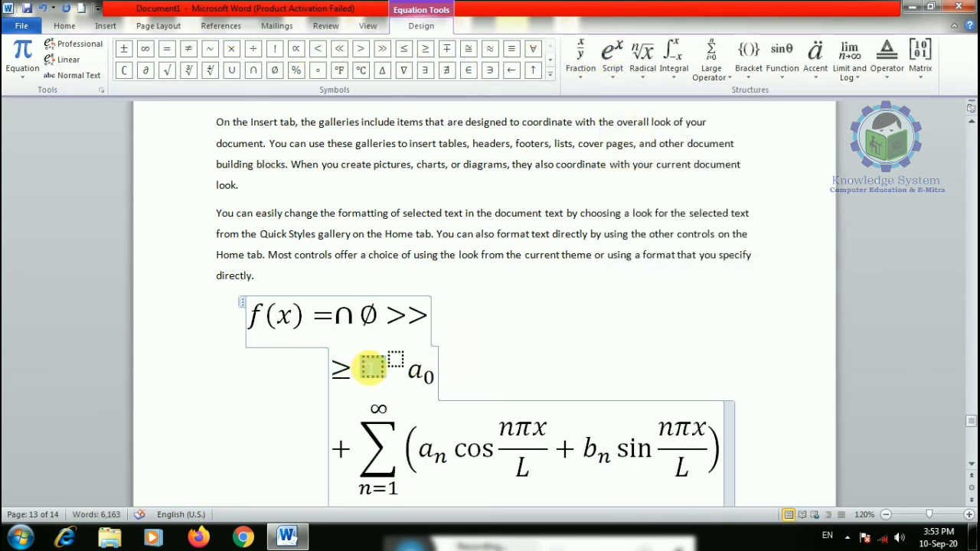
{"action": "type", "text": "8"}
{"action": "left_click", "coordinate": [384, 364]}
{"action": "type", "text": "9"}
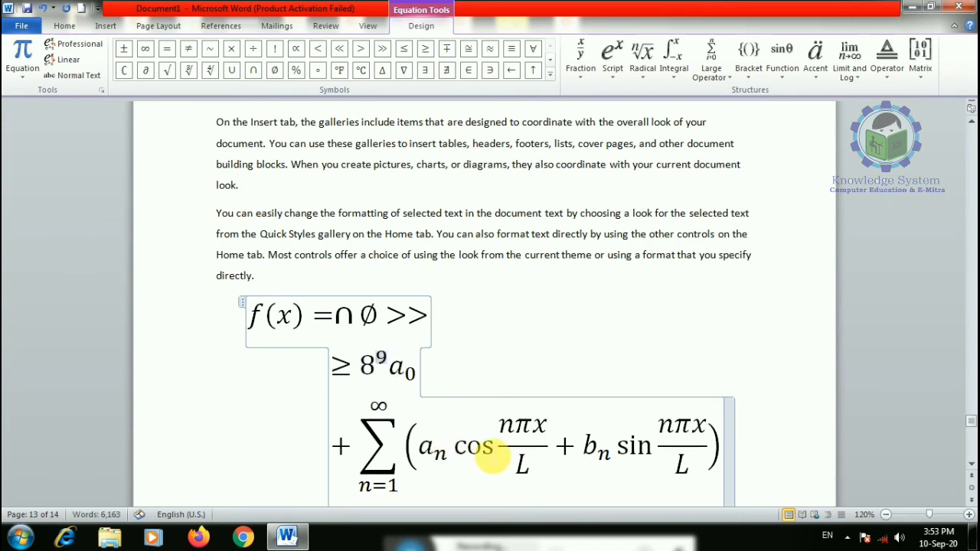
- Add a summation with lower limit 88 and a square root, then delete the whole equation
{"action": "left_click", "coordinate": [713, 70]}
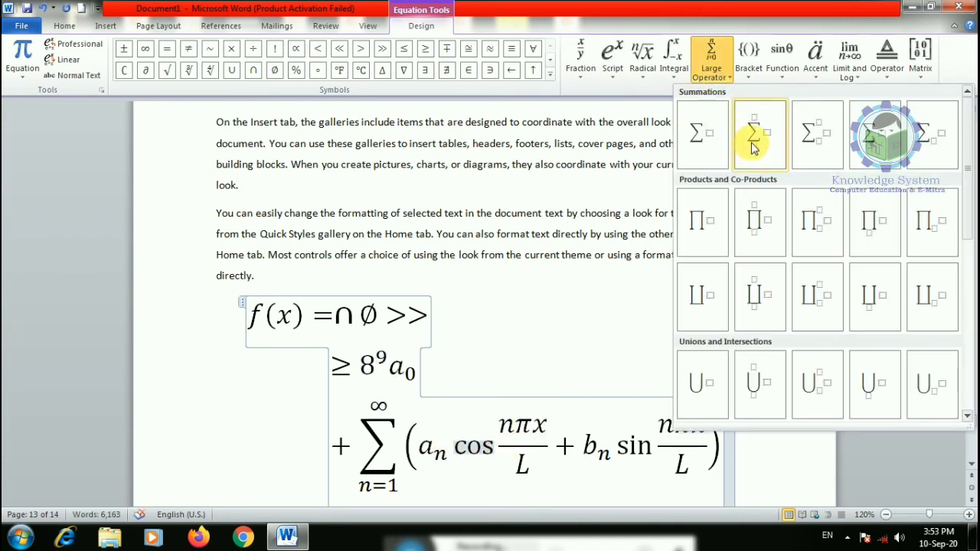
{"action": "left_click", "coordinate": [755, 138]}
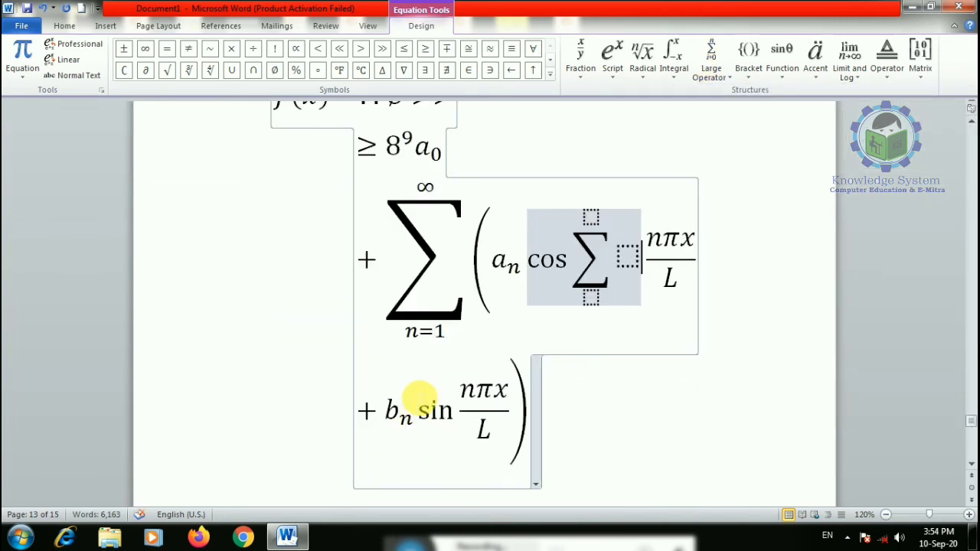
{"action": "left_click", "coordinate": [588, 301]}
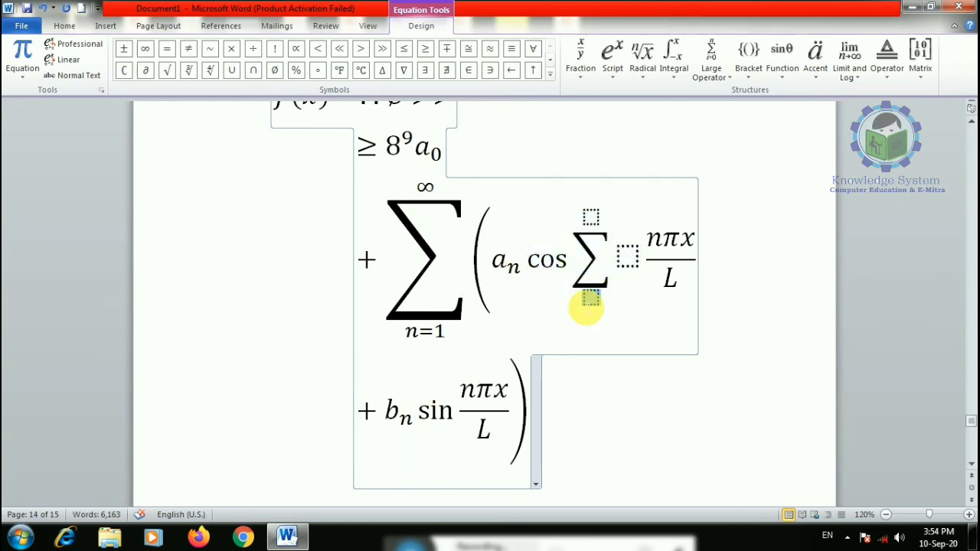
{"action": "type", "text": "88"}
{"action": "scroll", "coordinate": [595, 214], "scroll_direction": "down", "scroll_amount": 3}
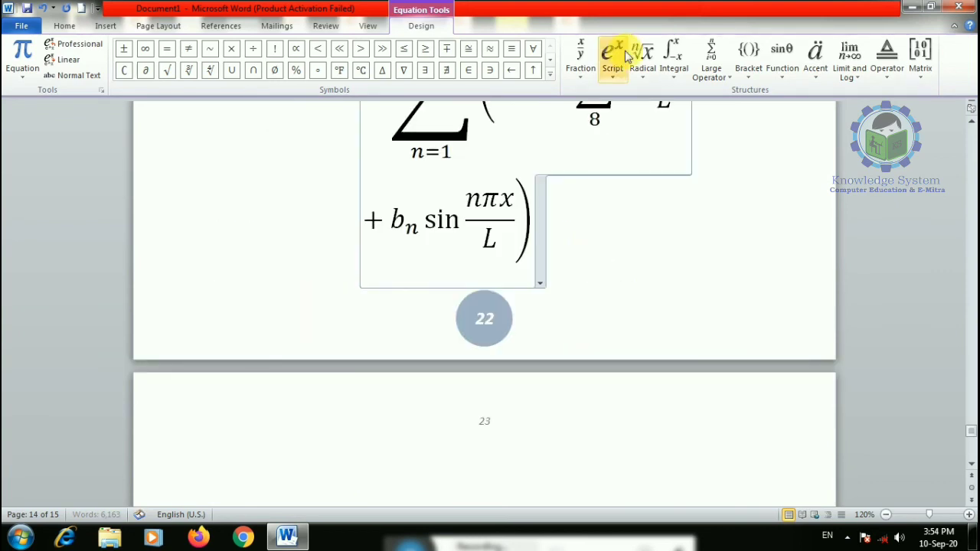
{"action": "left_click", "coordinate": [642, 67]}
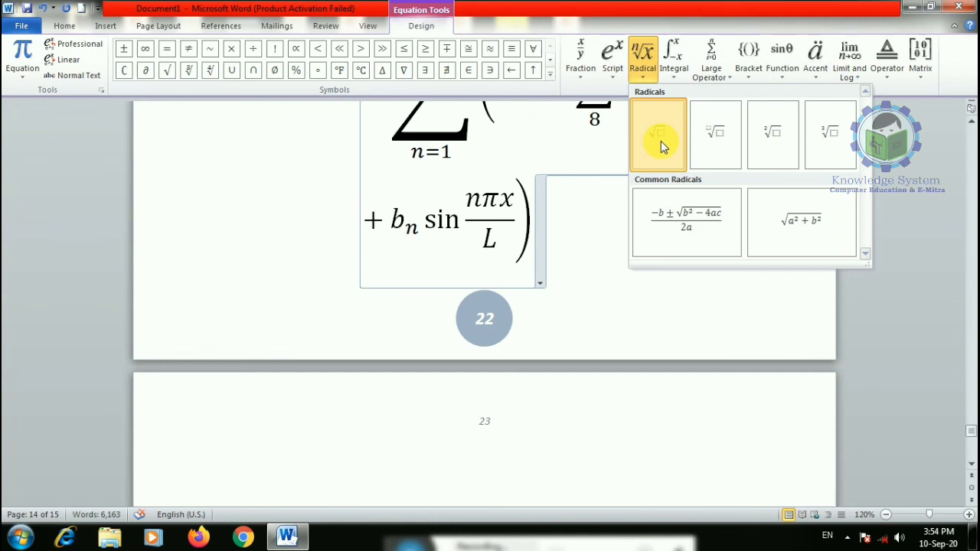
{"action": "left_click", "coordinate": [660, 141]}
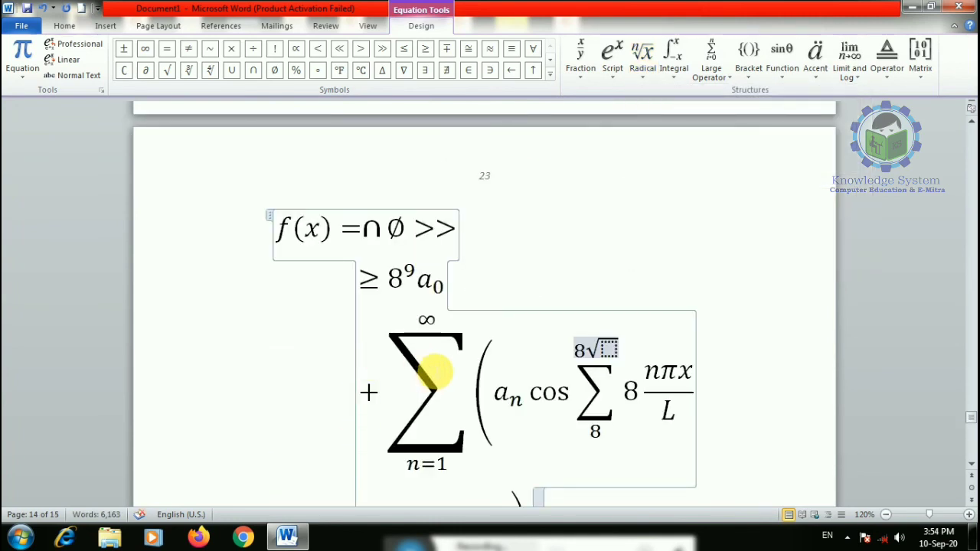
{"action": "key", "text": "ctrl+a"}
{"action": "key", "text": "Delete"}
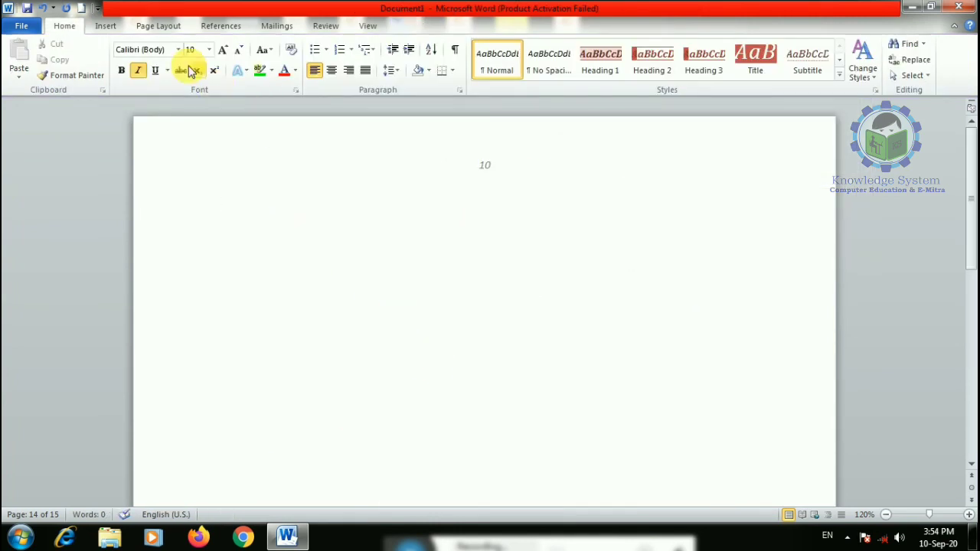
- Insert a new enlarged blank equation containing a stacked fraction followed by a plus sign
{"action": "left_click", "coordinate": [111, 28]}
{"action": "left_click", "coordinate": [827, 70]}
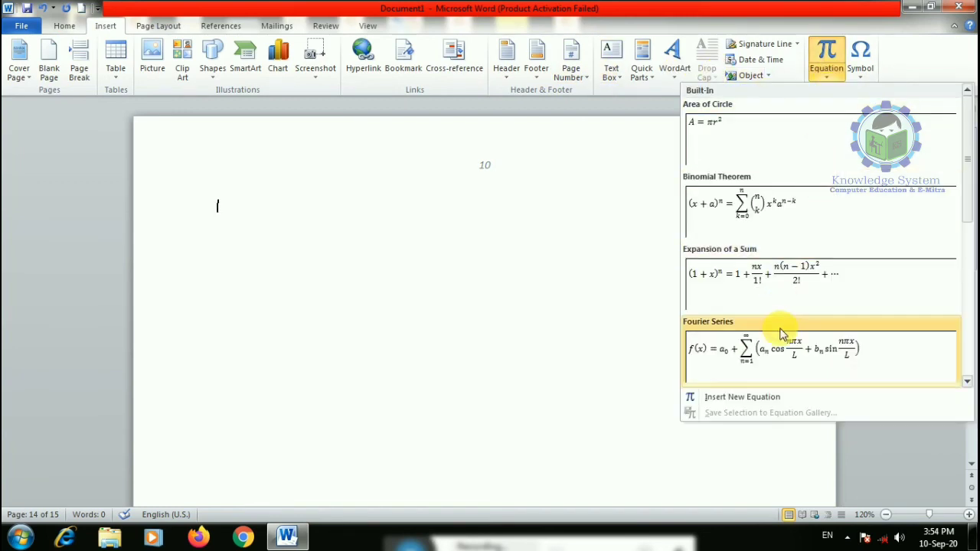
{"action": "left_click", "coordinate": [749, 397]}
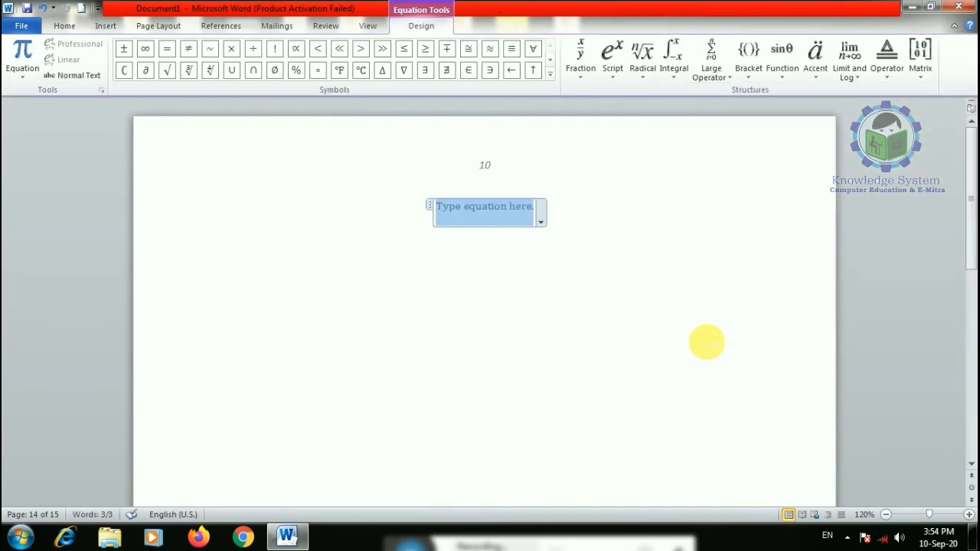
{"action": "key", "text": "ctrl+]"}
{"action": "key", "text": "ctrl+]"}
{"action": "key", "text": "ctrl+]"}
{"action": "key", "text": "ctrl+]"}
{"action": "key", "text": "ctrl+]"}
{"action": "key", "text": "ctrl+]"}
{"action": "key", "text": "ctrl+]"}
{"action": "key", "text": "ctrl+]"}
{"action": "key", "text": "ctrl+]"}
{"action": "key", "text": "ctrl+]"}
{"action": "key", "text": "ctrl+]"}
{"action": "key", "text": "ctrl+]"}
{"action": "key", "text": "ctrl+]"}
{"action": "key", "text": "ctrl+]"}
{"action": "key", "text": "ctrl+]"}
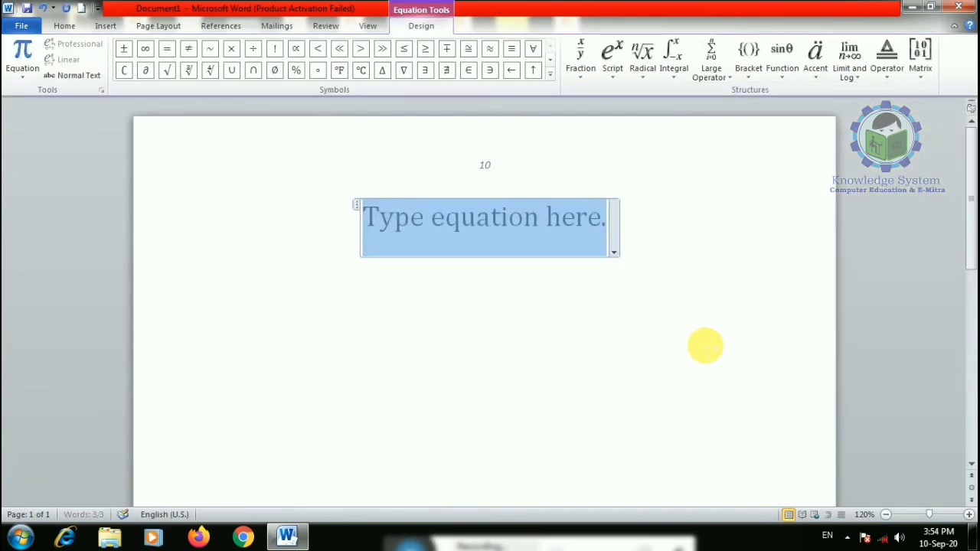
{"action": "left_click", "coordinate": [580, 61]}
{"action": "left_click", "coordinate": [588, 132]}
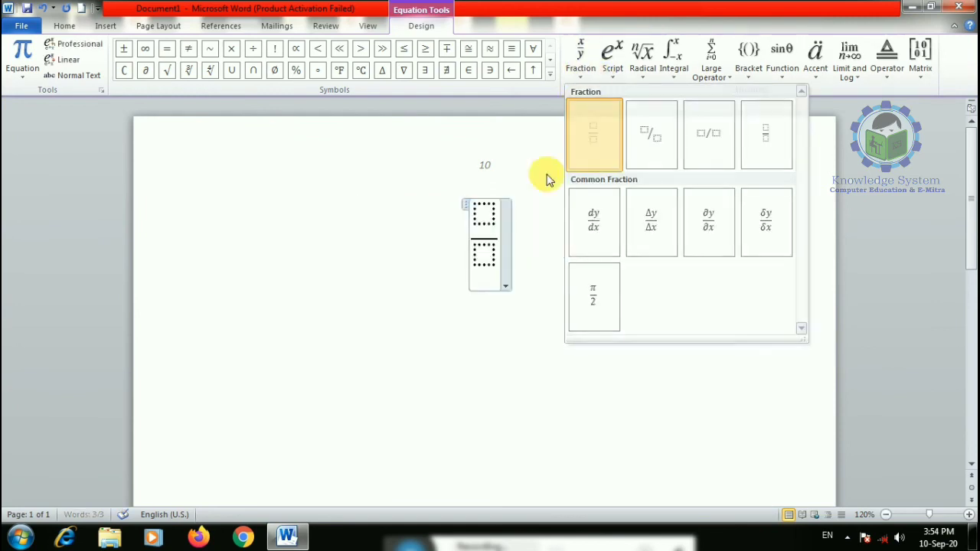
{"action": "left_click", "coordinate": [487, 222]}
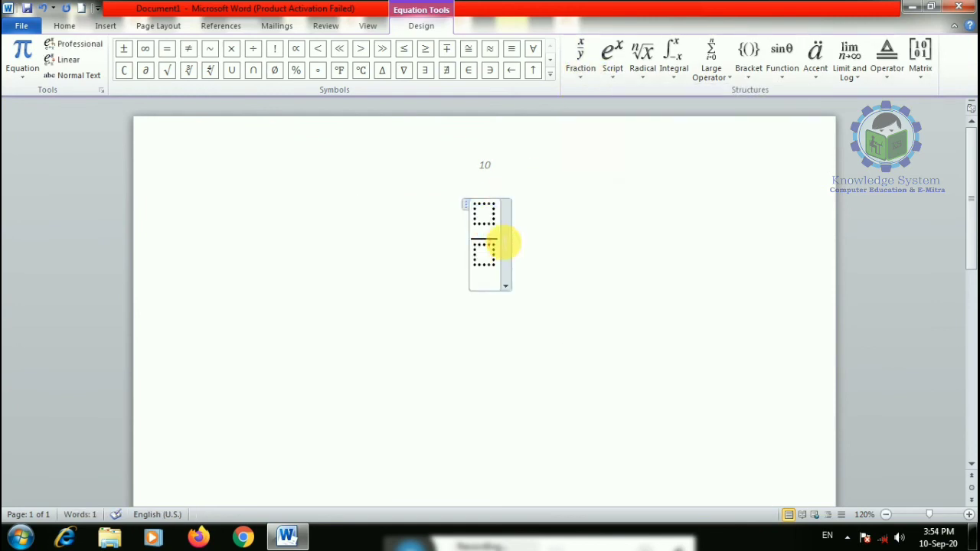
{"action": "type", "text": "+"}
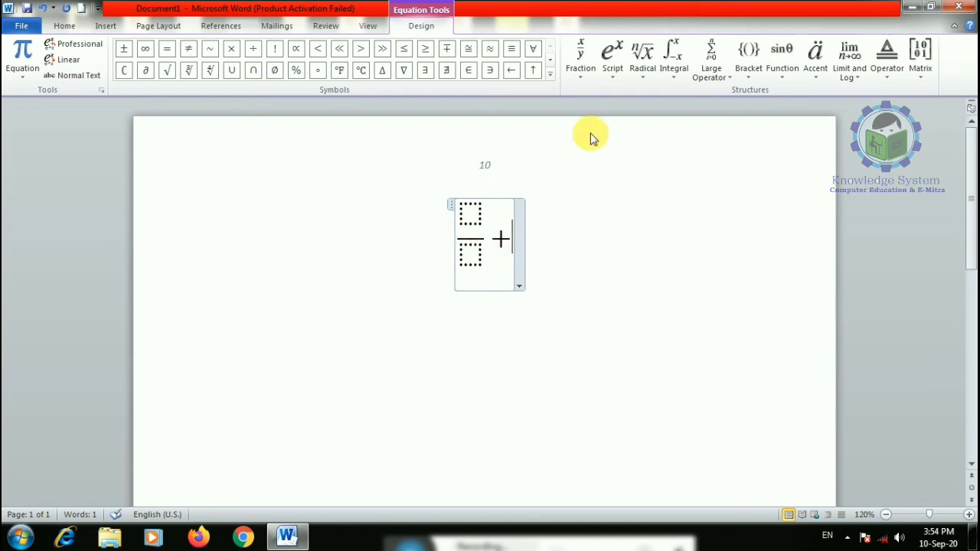
- Add a radical with degree 45 and radicand 4, and fill the fraction with 3 over 2
{"action": "left_click", "coordinate": [642, 70]}
{"action": "left_click", "coordinate": [710, 135]}
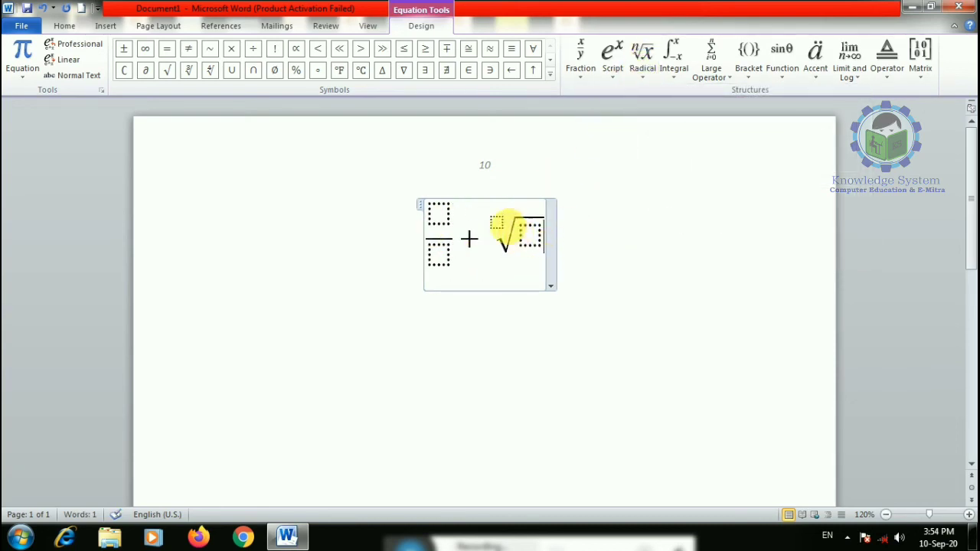
{"action": "type", "text": "4"}
{"action": "left_click", "coordinate": [530, 233]}
{"action": "type", "text": "45"}
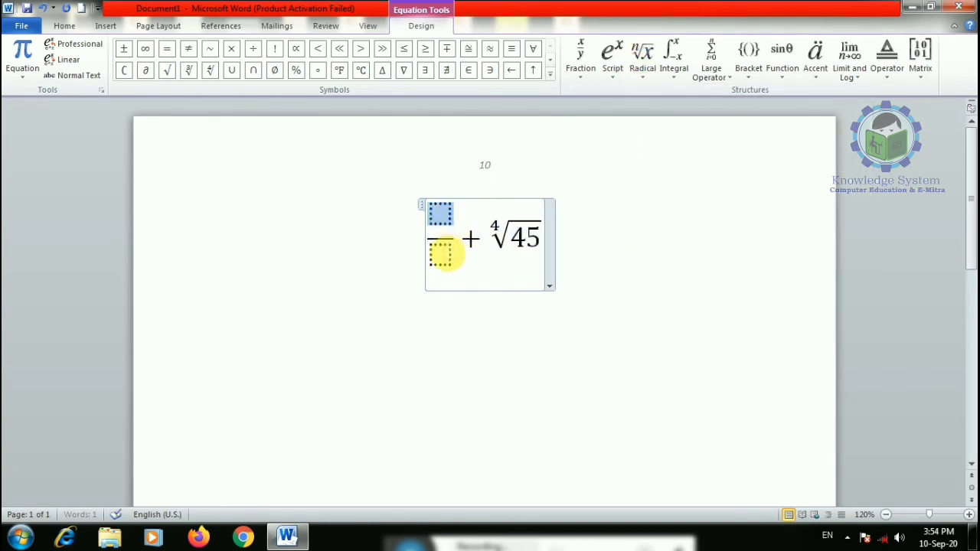
{"action": "left_click", "coordinate": [443, 253]}
{"action": "type", "text": "2"}
{"action": "left_click", "coordinate": [441, 215]}
{"action": "type", "text": "3"}
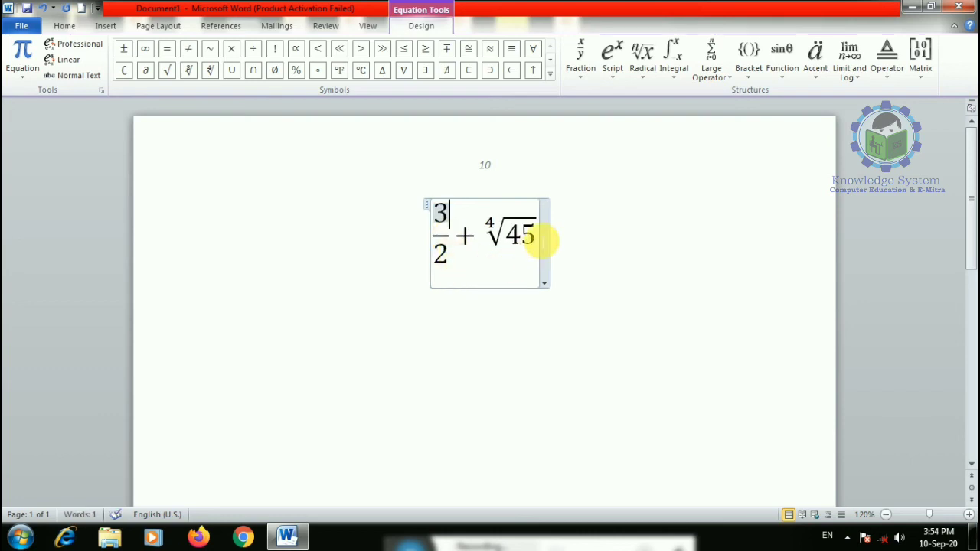
- Browse bracket structures, then add less-than and nabla symbols and expand the symbol set
{"action": "left_click", "coordinate": [90, 46]}
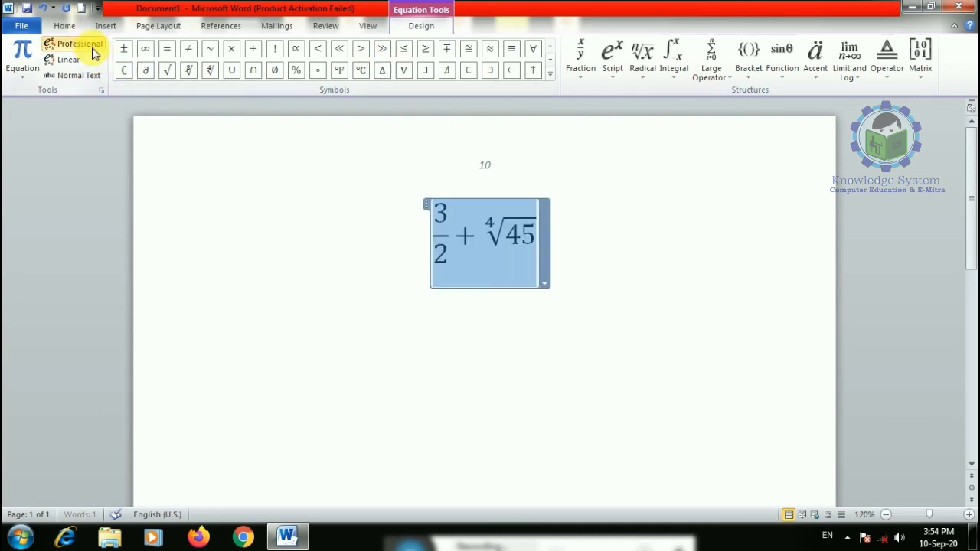
{"action": "left_click", "coordinate": [748, 76]}
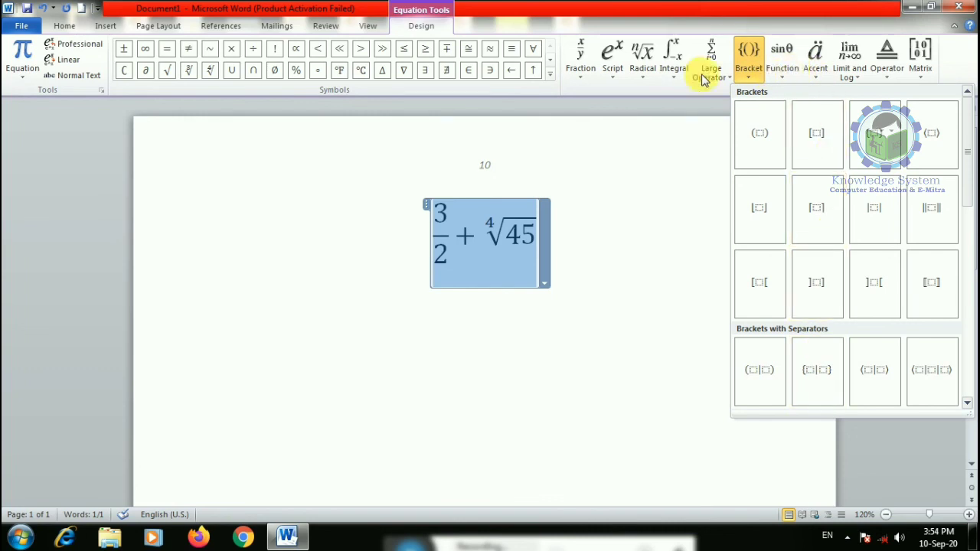
{"action": "left_click", "coordinate": [565, 164]}
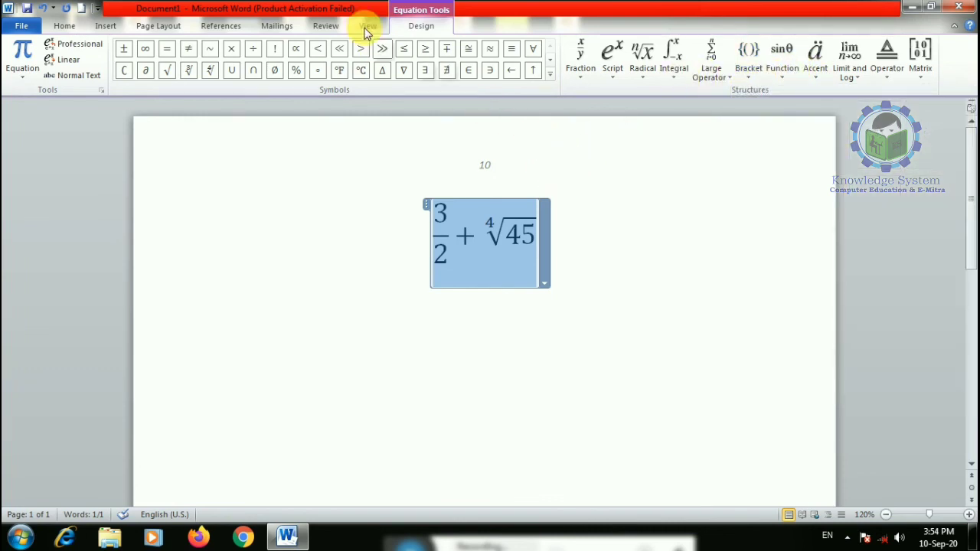
{"action": "left_click", "coordinate": [324, 56]}
{"action": "left_click", "coordinate": [403, 70]}
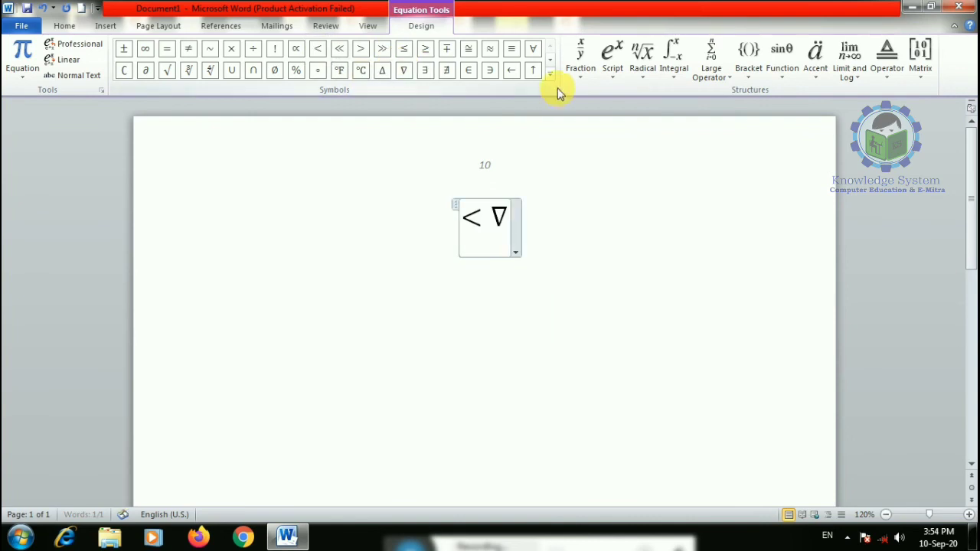
{"action": "left_click", "coordinate": [550, 74]}
- Delete the practice equation and bring up the common Symbol list
{"action": "left_click", "coordinate": [519, 202]}
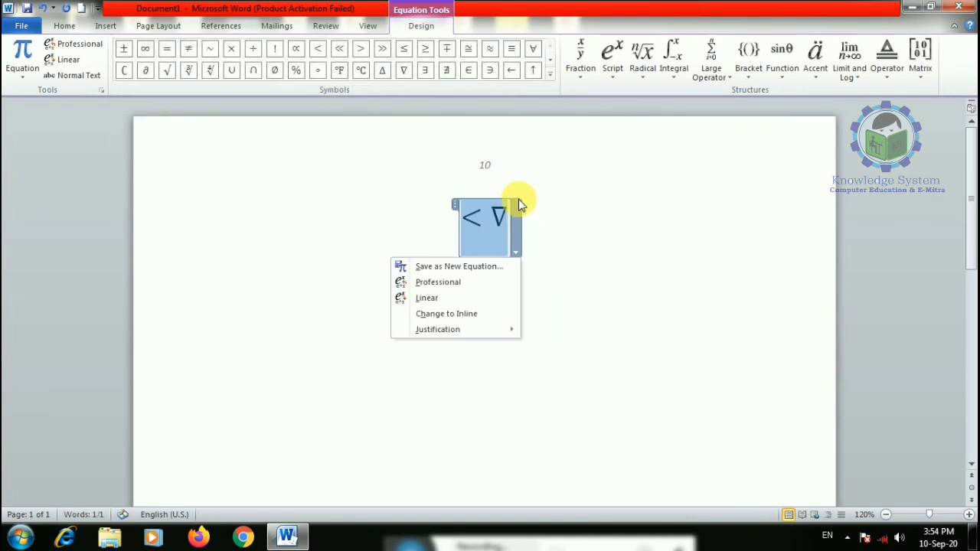
{"action": "key", "text": "Delete"}
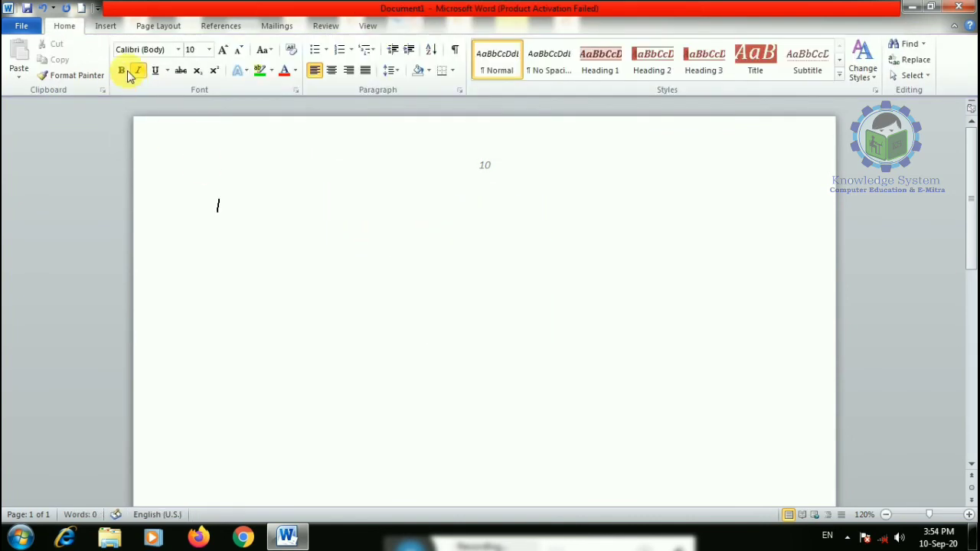
{"action": "left_click", "coordinate": [107, 24]}
{"action": "left_click", "coordinate": [862, 73]}
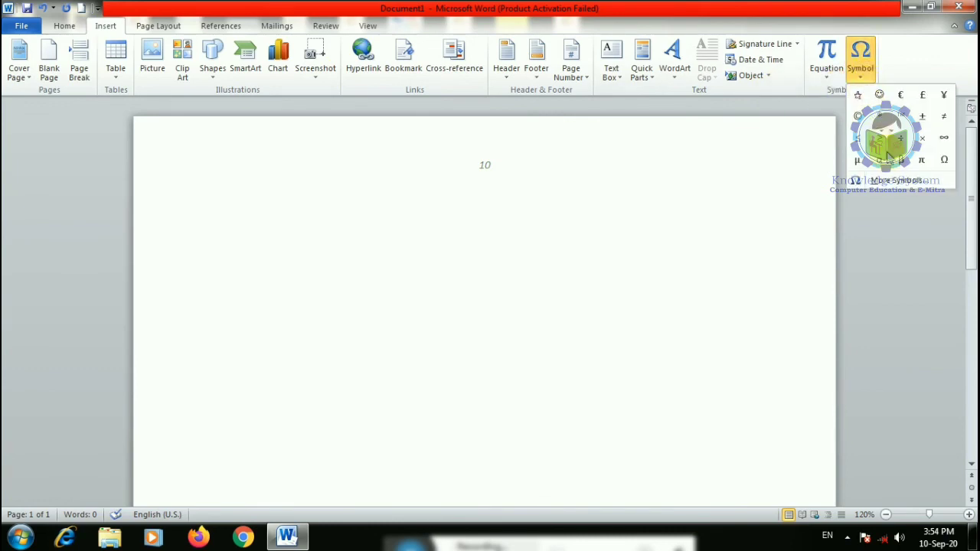
- Insert a Wingdings diagonal arrow from More Symbols, then switch the symbol font to Webdings
{"action": "left_click", "coordinate": [890, 188]}
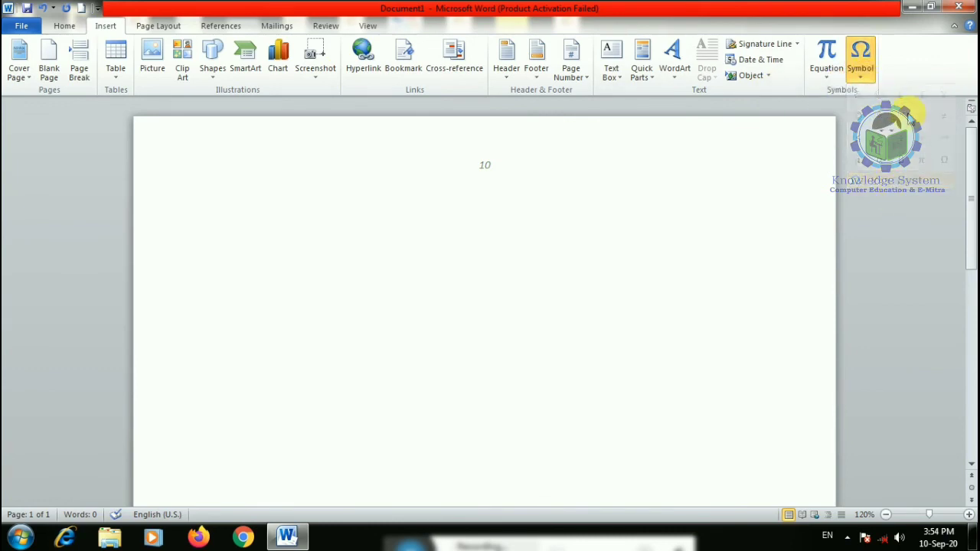
{"action": "double_click", "coordinate": [451, 258]}
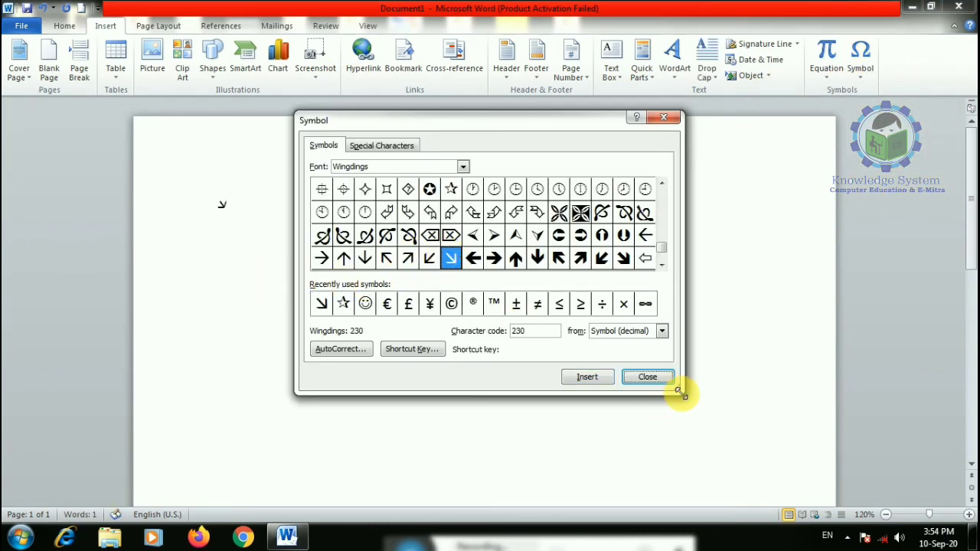
{"action": "left_click_drag", "start_coordinate": [679, 392], "coordinate": [796, 476]}
{"action": "left_click", "coordinate": [463, 167]}
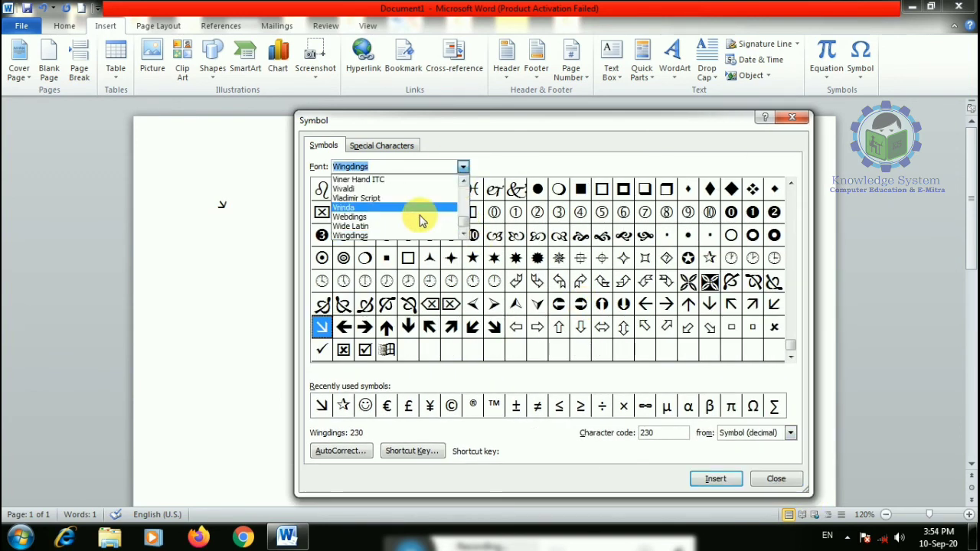
{"action": "left_click", "coordinate": [357, 219]}
- Insert Webdings newspaper, burst, lightning, shield, bicycle, candle, knife and crowd symbols
{"action": "double_click", "coordinate": [448, 258]}
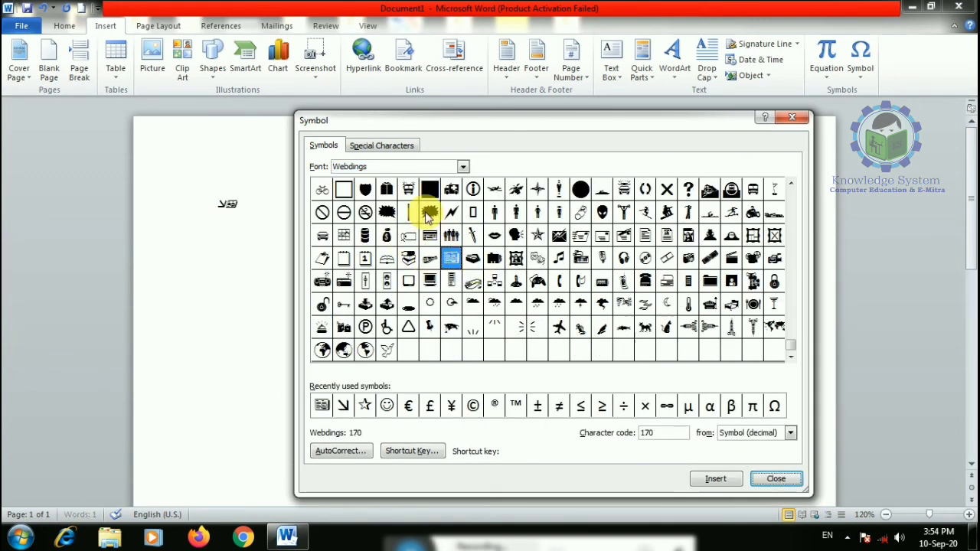
{"action": "double_click", "coordinate": [429, 212]}
{"action": "double_click", "coordinate": [451, 212]}
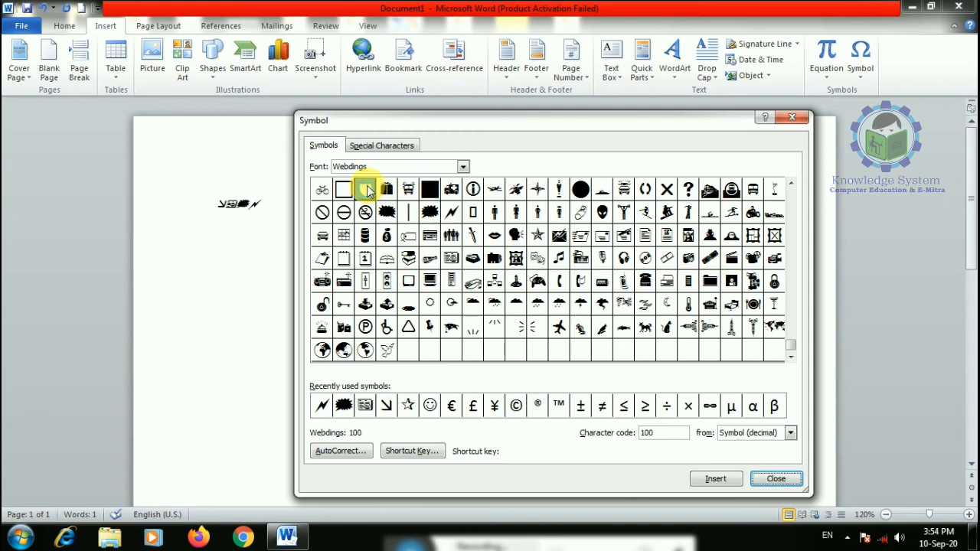
{"action": "double_click", "coordinate": [365, 189]}
{"action": "double_click", "coordinate": [321, 189]}
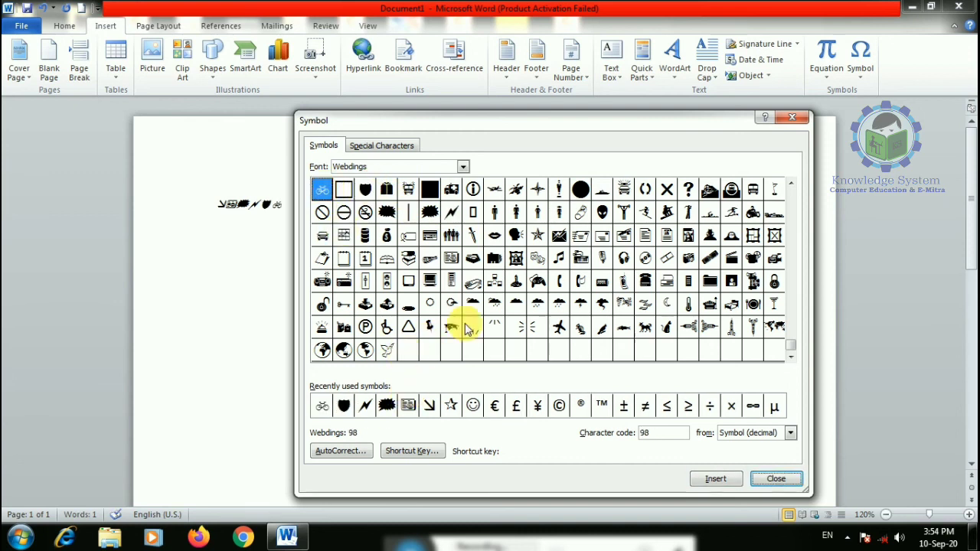
{"action": "double_click", "coordinate": [559, 189]}
{"action": "left_click", "coordinate": [473, 235]}
{"action": "double_click", "coordinate": [473, 235]}
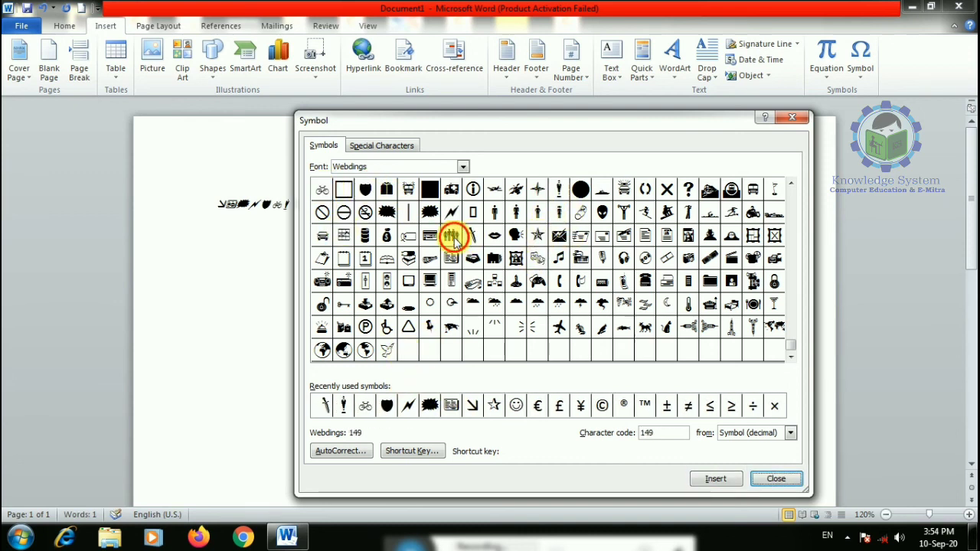
{"action": "double_click", "coordinate": [451, 235]}
- Insert Webdings symbols 178, 179, 138, 117 and 168, then select the airplane (241)
{"action": "left_click", "coordinate": [624, 258]}
{"action": "double_click", "coordinate": [624, 259]}
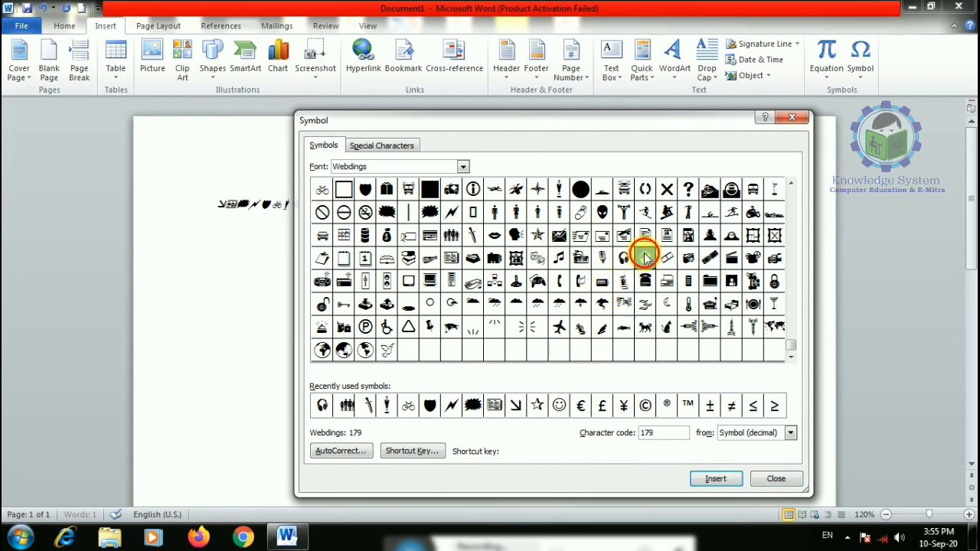
{"action": "double_click", "coordinate": [645, 258]}
{"action": "double_click", "coordinate": [710, 212]}
{"action": "double_click", "coordinate": [732, 189]}
{"action": "left_click", "coordinate": [516, 283]}
{"action": "double_click", "coordinate": [408, 258]}
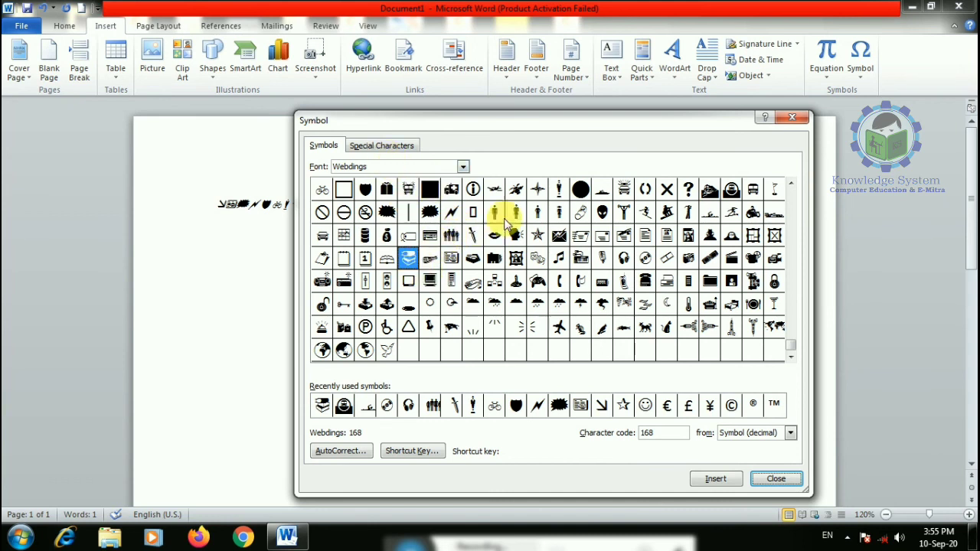
{"action": "left_click", "coordinate": [560, 328]}
- Assign Ctrl+Shift+D to the Webdings airplane symbol instead of Ctrl+A, then close both dialogs
{"action": "left_click", "coordinate": [429, 451]}
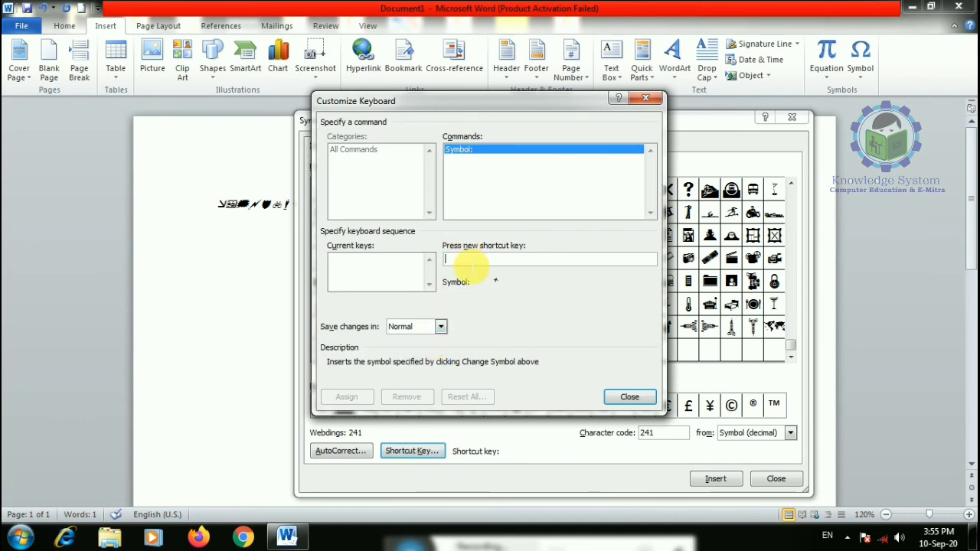
{"action": "key", "text": "ctrl+a"}
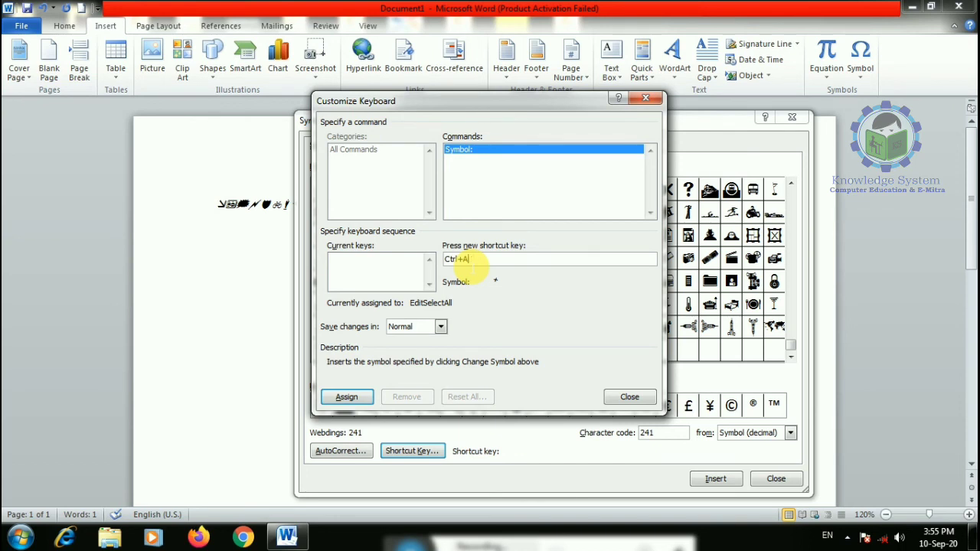
{"action": "key", "text": "BackSpace"}
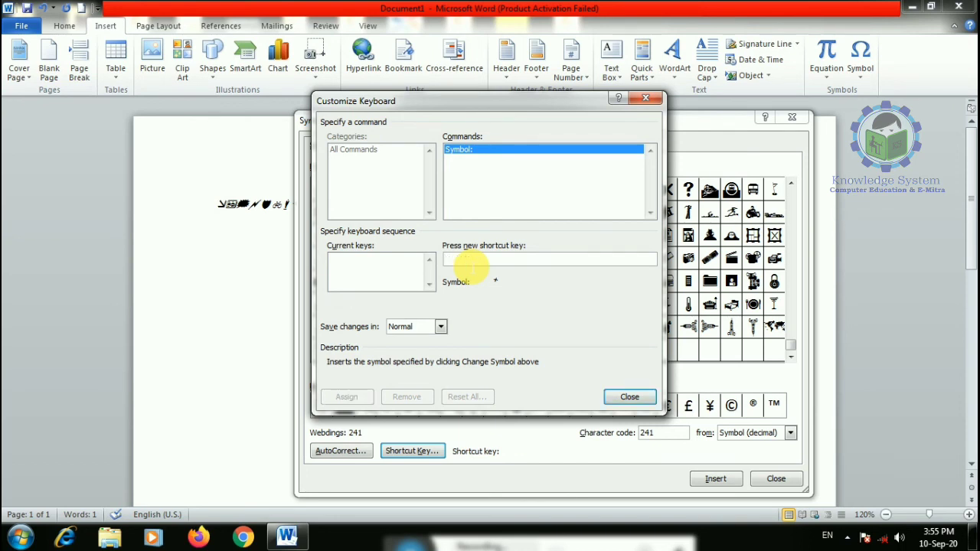
{"action": "key", "text": "ctrl+shift+d"}
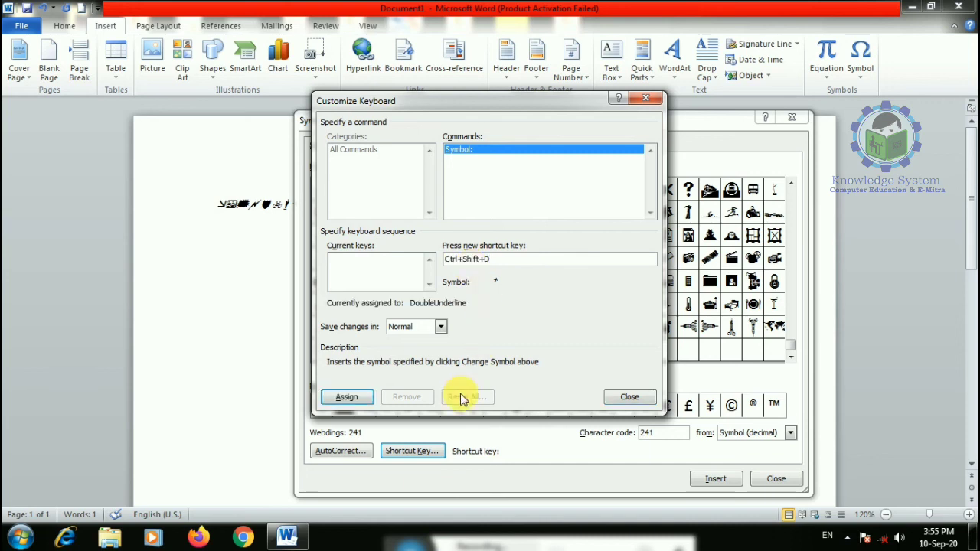
{"action": "left_click", "coordinate": [345, 399]}
{"action": "left_click", "coordinate": [621, 396]}
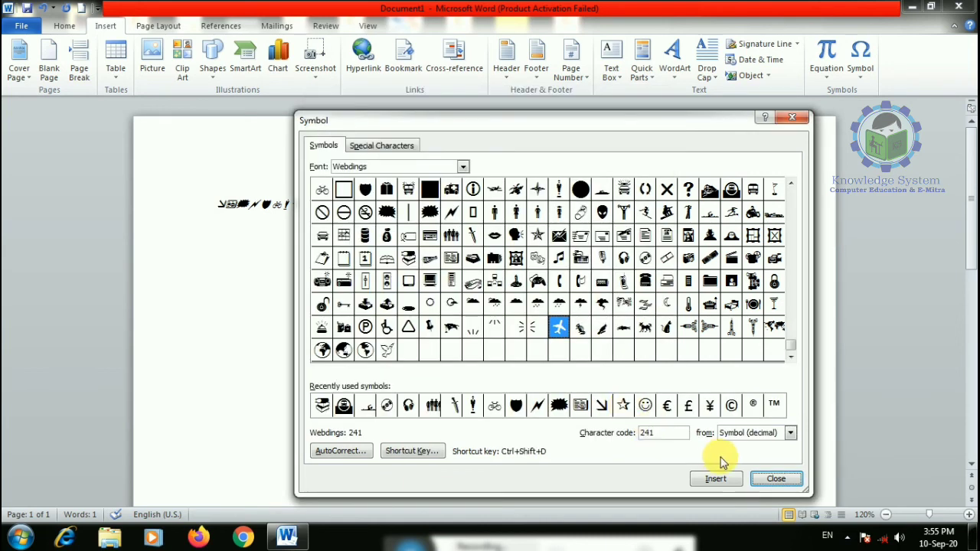
{"action": "left_click", "coordinate": [766, 484]}
{"action": "left_click", "coordinate": [100, 203]}
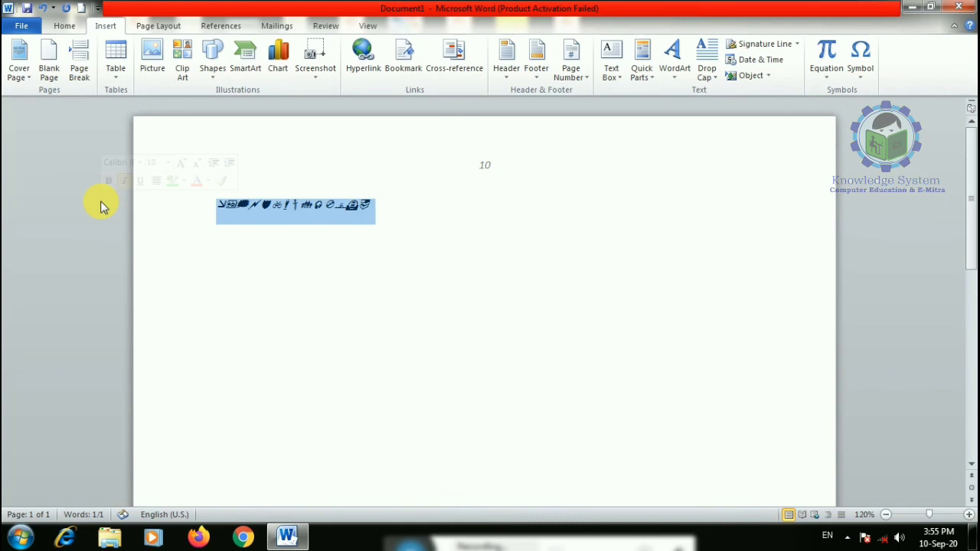
- Enlarge the symbols to about 31 pt, type j for the plane, and delete the Webdings row
{"action": "key", "text": "ctrl+bracketright"}
{"action": "key", "text": "ctrl+bracketright"}
{"action": "key", "text": "ctrl+bracketright"}
{"action": "key", "text": "ctrl+bracketright"}
{"action": "key", "text": "ctrl+bracketright"}
{"action": "key", "text": "ctrl+bracketright"}
{"action": "key", "text": "ctrl+bracketright"}
{"action": "key", "text": "ctrl+bracketright"}
{"action": "key", "text": "ctrl+bracketright"}
{"action": "key", "text": "ctrl+bracketright"}
{"action": "key", "text": "ctrl+bracketright"}
{"action": "key", "text": "ctrl+bracketright"}
{"action": "key", "text": "ctrl+bracketright"}
{"action": "key", "text": "ctrl+bracketright"}
{"action": "key", "text": "ctrl+bracketright"}
{"action": "key", "text": "ctrl+bracketright"}
{"action": "key", "text": "ctrl+bracketright"}
{"action": "key", "text": "ctrl+bracketright"}
{"action": "key", "text": "ctrl+bracketright"}
{"action": "key", "text": "ctrl+bracketright"}
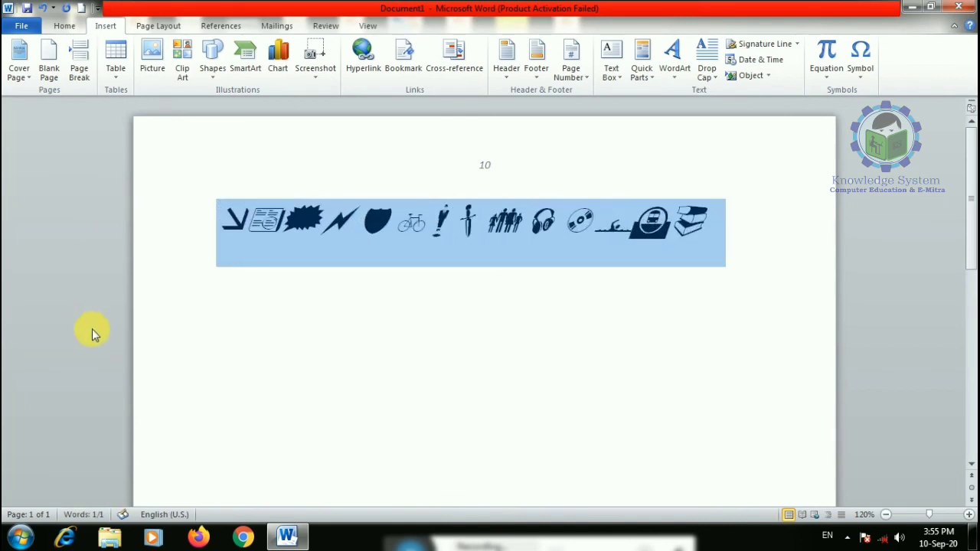
{"action": "left_click", "coordinate": [221, 339]}
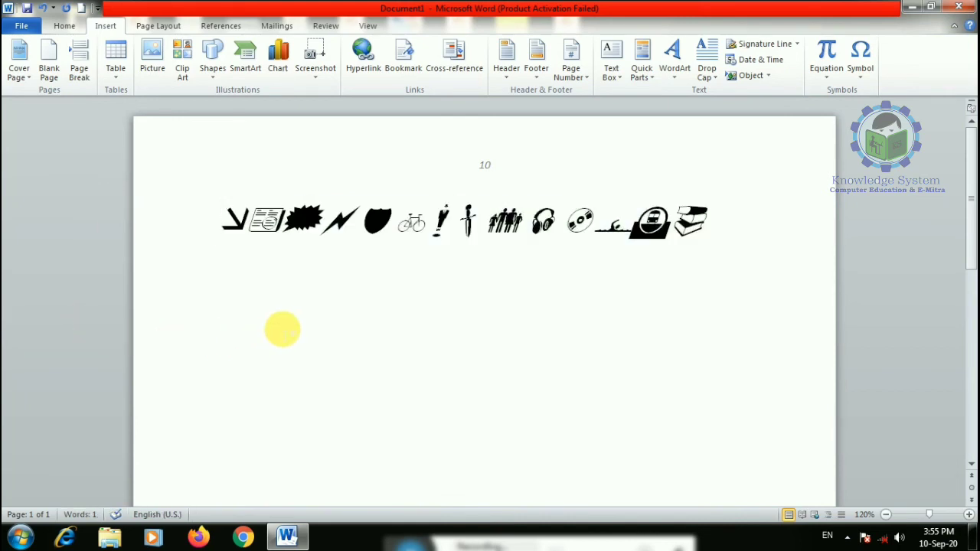
{"action": "type", "text": "j"}
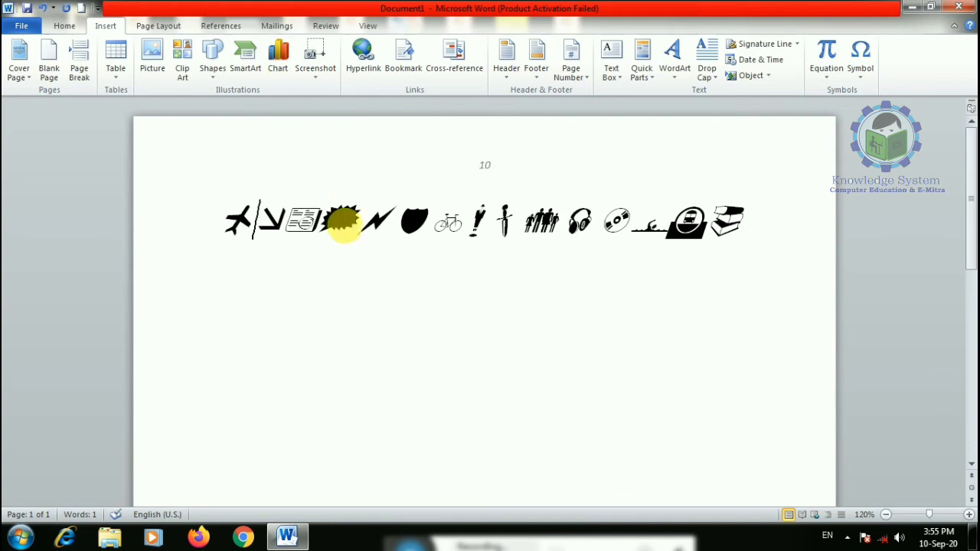
{"action": "triple_click", "coordinate": [344, 222]}
{"action": "key", "text": "Delete"}
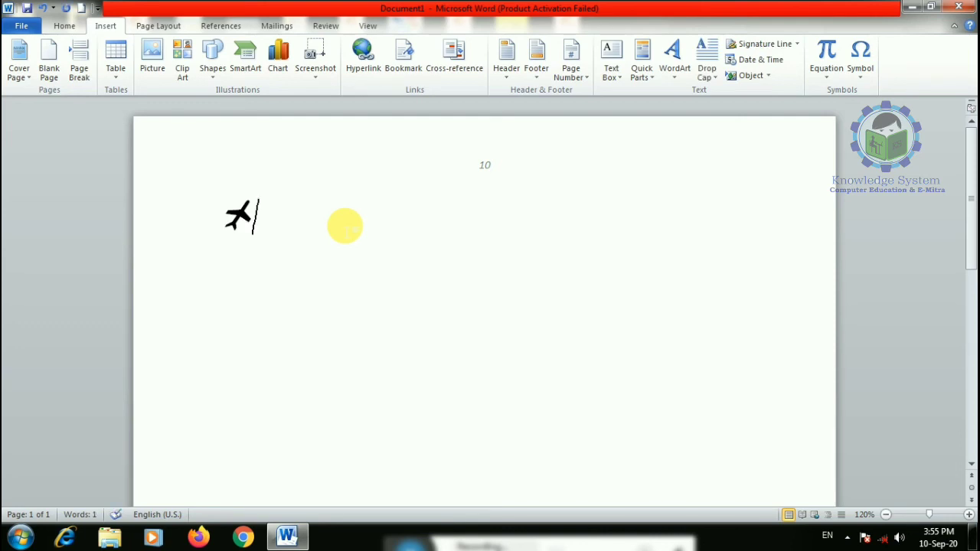
- Insert two scissors and a telephone from Wingdings 2 after the plane
{"action": "left_click", "coordinate": [860, 57]}
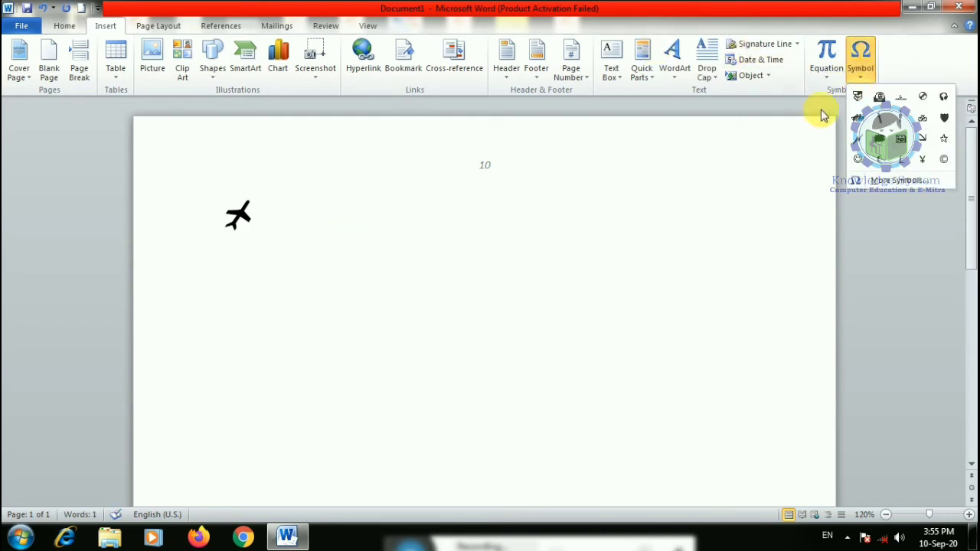
{"action": "left_click", "coordinate": [880, 182]}
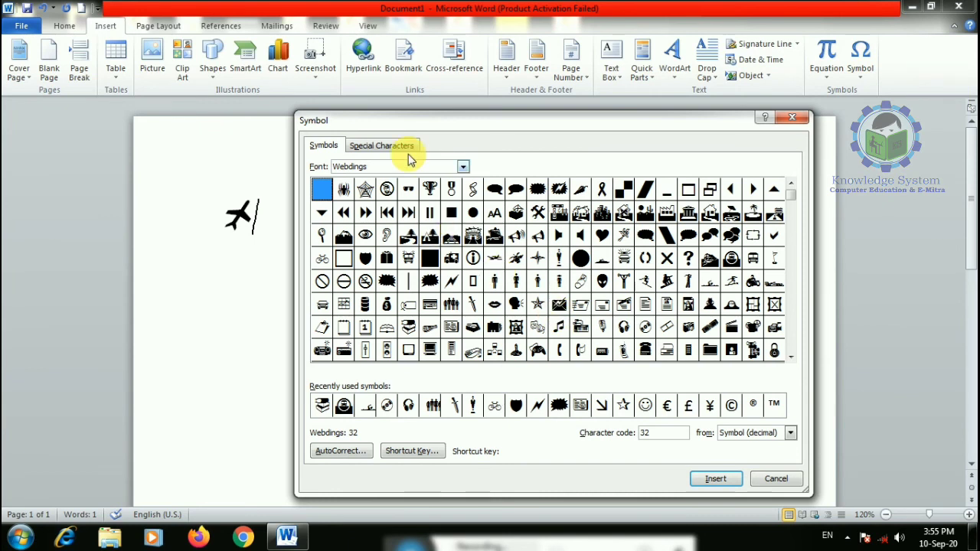
{"action": "left_click", "coordinate": [463, 166]}
{"action": "scroll", "coordinate": [407, 245], "scroll_direction": "down", "scroll_amount": 2}
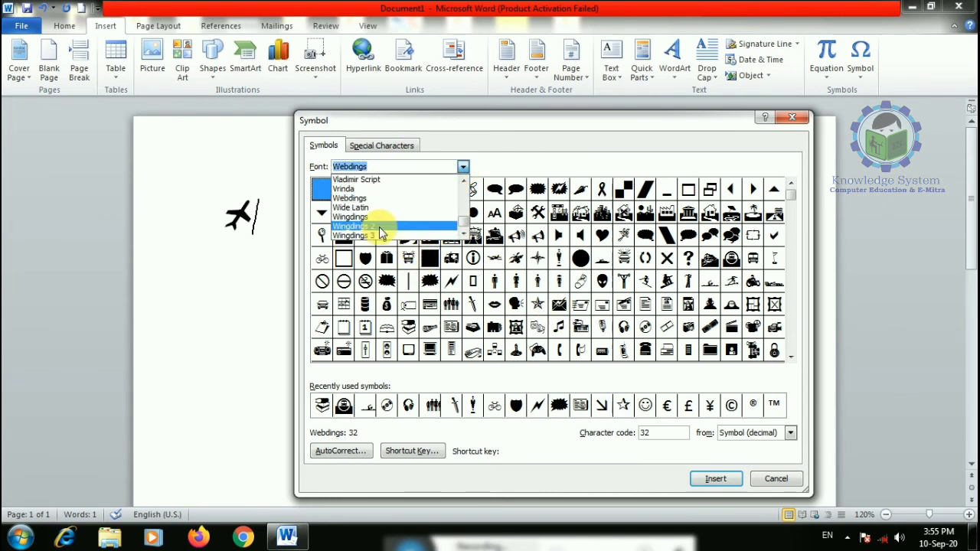
{"action": "left_click", "coordinate": [378, 221]}
{"action": "left_click", "coordinate": [463, 166]}
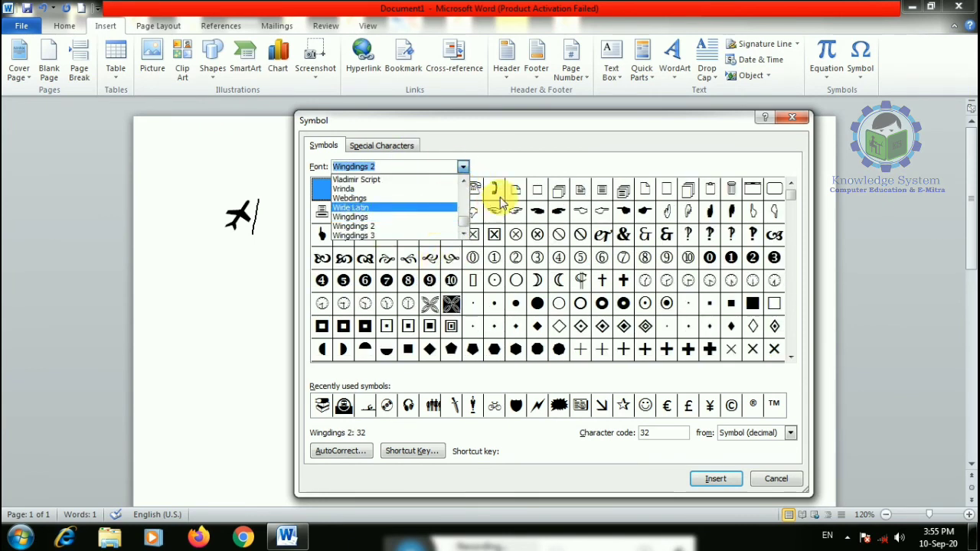
{"action": "left_click", "coordinate": [496, 191]}
{"action": "double_click", "coordinate": [433, 192]}
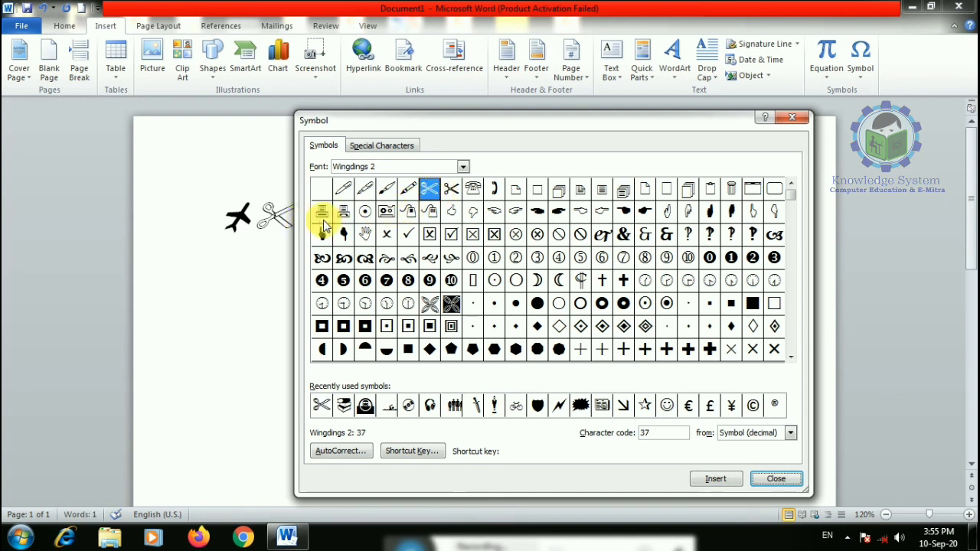
{"action": "double_click", "coordinate": [451, 188]}
{"action": "double_click", "coordinate": [472, 189]}
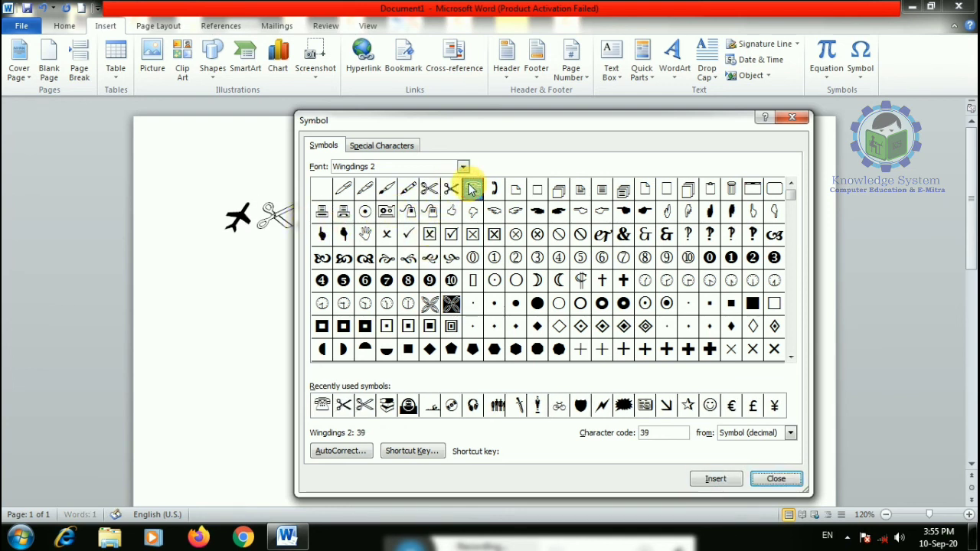
- Select the Webdings trophy, then switch the symbol font to DevLys 020
{"action": "left_click", "coordinate": [464, 167]}
{"action": "left_click", "coordinate": [391, 196]}
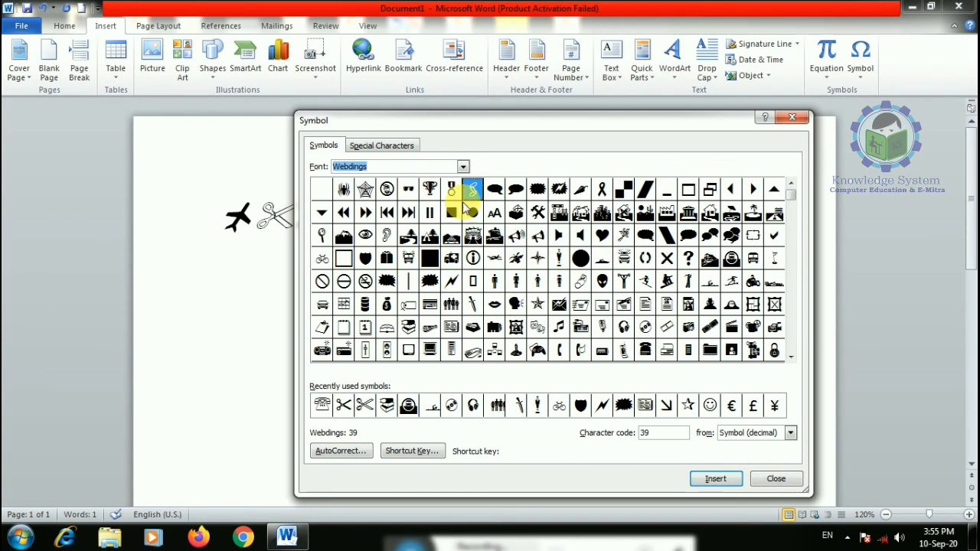
{"action": "left_click", "coordinate": [430, 189]}
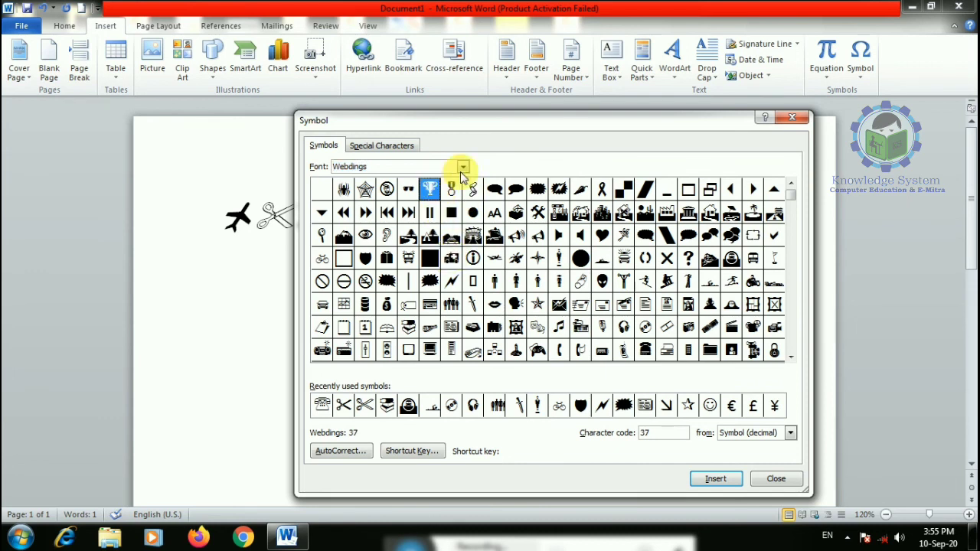
{"action": "left_click", "coordinate": [463, 167]}
{"action": "left_click_drag", "start_coordinate": [465, 222], "coordinate": [465, 202]}
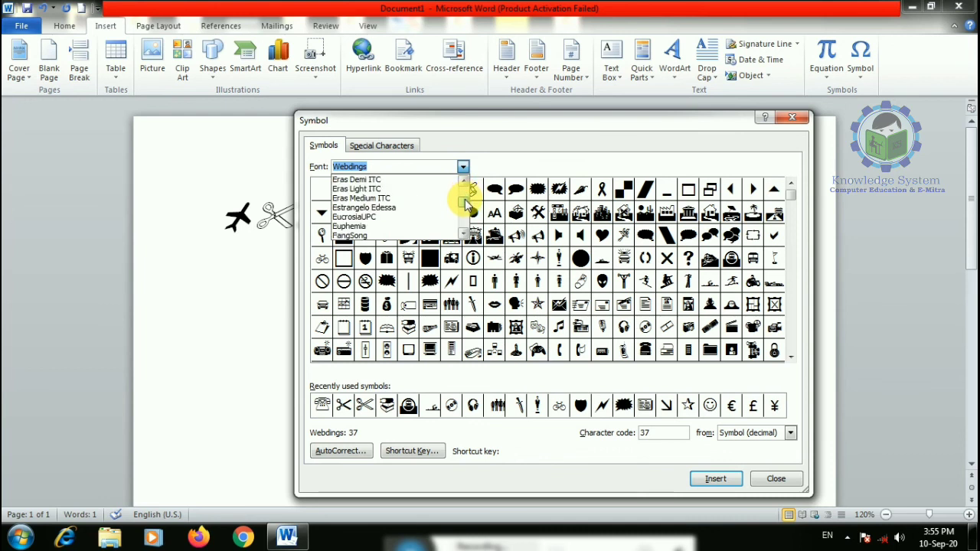
{"action": "left_click", "coordinate": [466, 183]}
{"action": "left_click", "coordinate": [467, 183]}
{"action": "left_click", "coordinate": [466, 182]}
{"action": "left_click", "coordinate": [467, 181]}
{"action": "left_click", "coordinate": [466, 182]}
{"action": "left_click", "coordinate": [467, 181]}
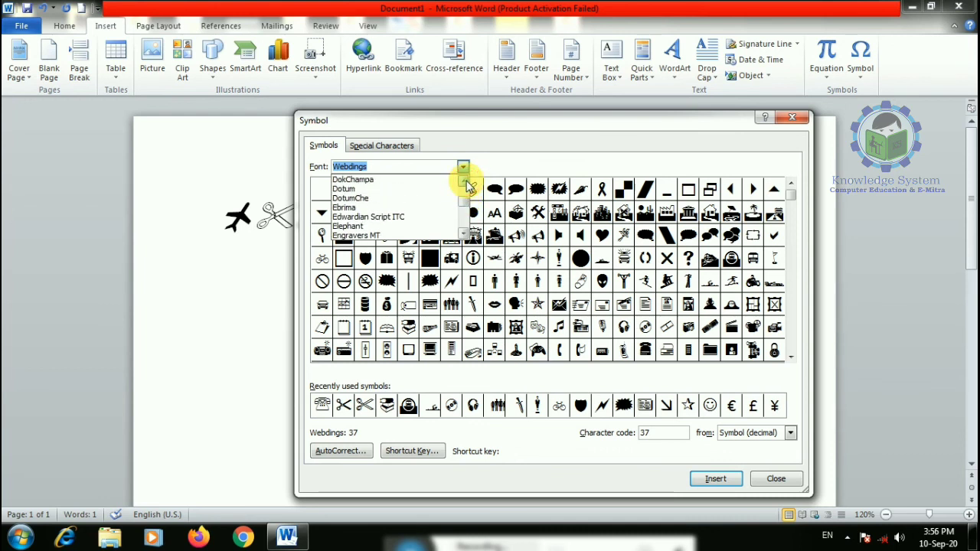
{"action": "left_click", "coordinate": [466, 181]}
{"action": "left_click", "coordinate": [467, 182]}
{"action": "left_click", "coordinate": [389, 191]}
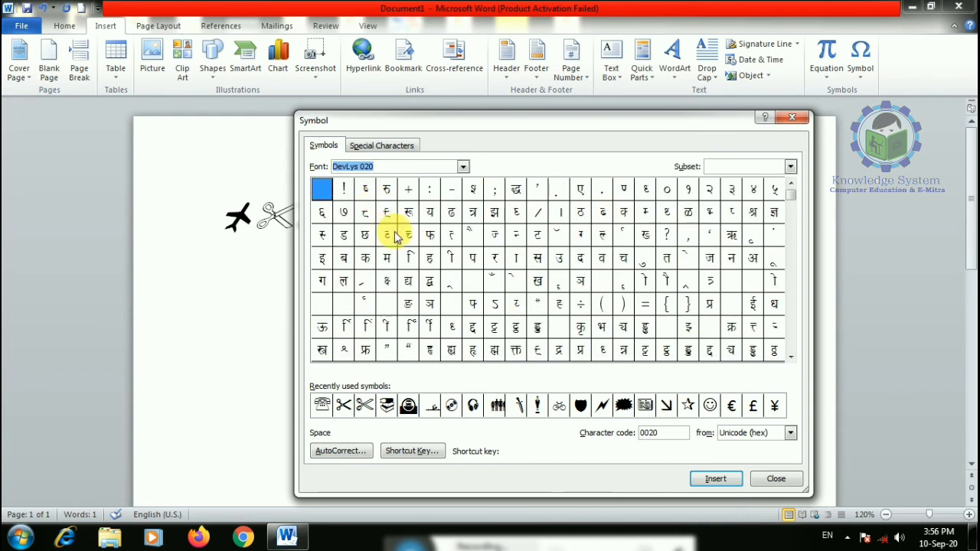
- Insert the DevLys 020 Hindi letters च, त, ट, ज, ह and ङ
{"action": "left_click", "coordinate": [623, 258]}
{"action": "left_click", "coordinate": [666, 258]}
{"action": "double_click", "coordinate": [537, 235]}
{"action": "double_click", "coordinate": [495, 235]}
{"action": "double_click", "coordinate": [429, 258]}
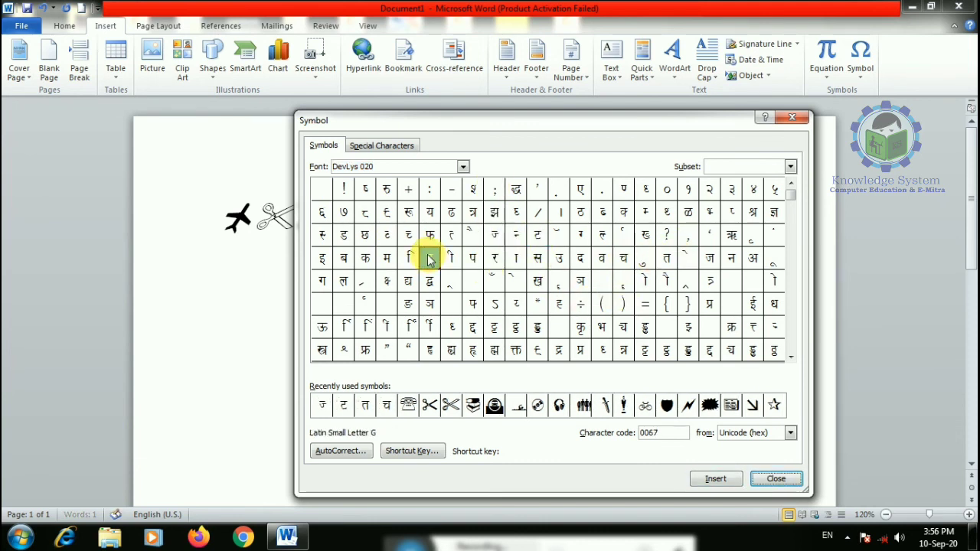
{"action": "double_click", "coordinate": [409, 304]}
- Move the symbol dialog aside and add the Hindi letters म, फ, त and क
{"action": "left_click_drag", "start_coordinate": [436, 122], "coordinate": [663, 61]}
{"action": "double_click", "coordinate": [612, 197]}
{"action": "double_click", "coordinate": [655, 174]}
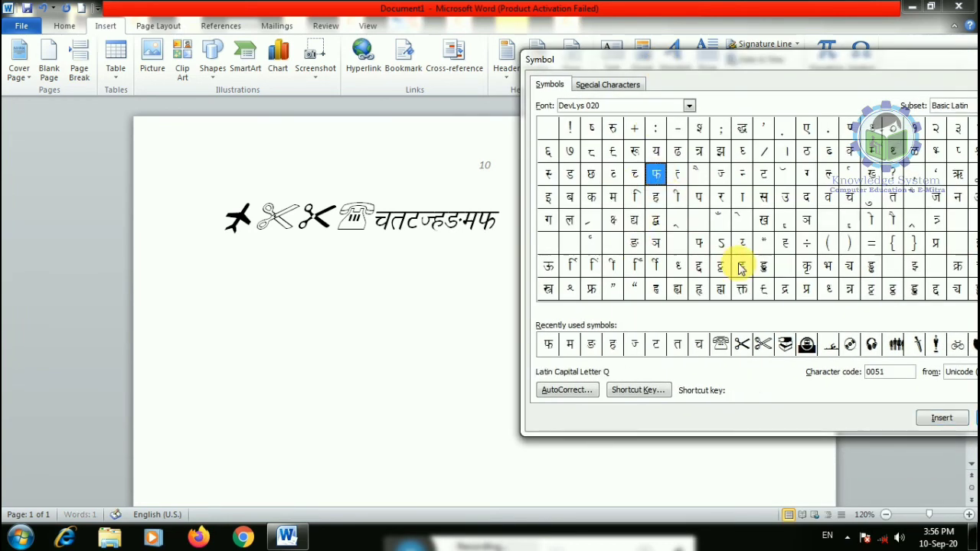
{"action": "left_click", "coordinate": [742, 266]}
{"action": "left_click", "coordinate": [764, 197]}
{"action": "double_click", "coordinate": [678, 173]}
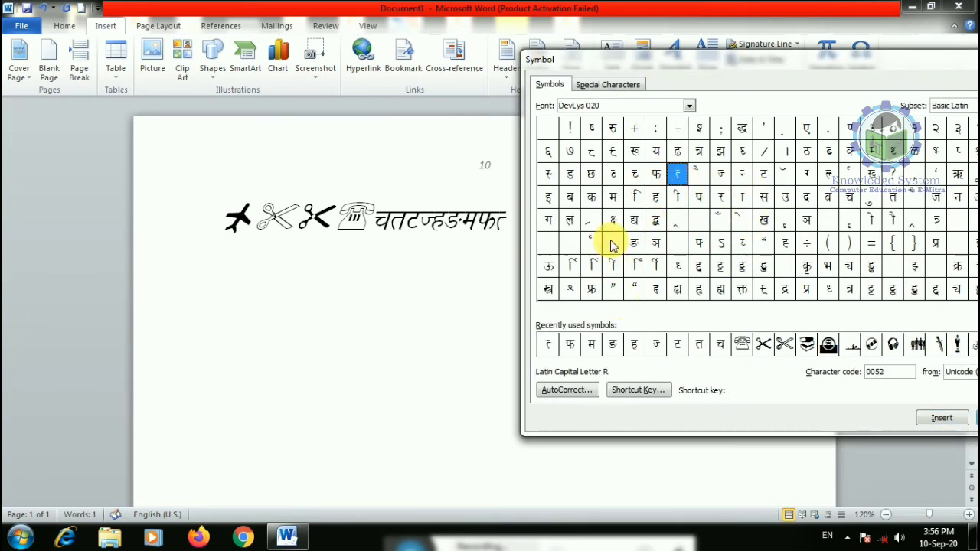
{"action": "double_click", "coordinate": [591, 197]}
{"action": "left_click", "coordinate": [607, 85]}
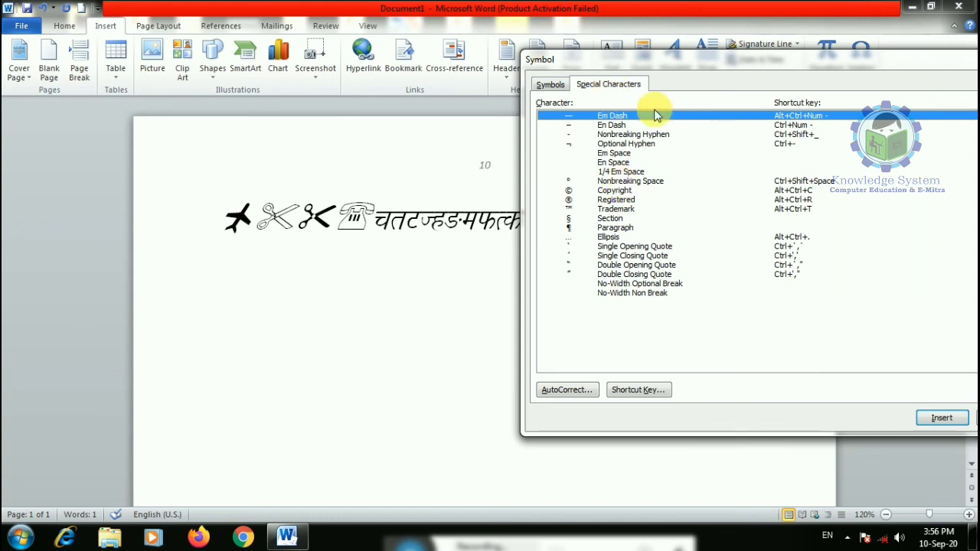
{"action": "left_click_drag", "start_coordinate": [639, 62], "coordinate": [349, 96]}
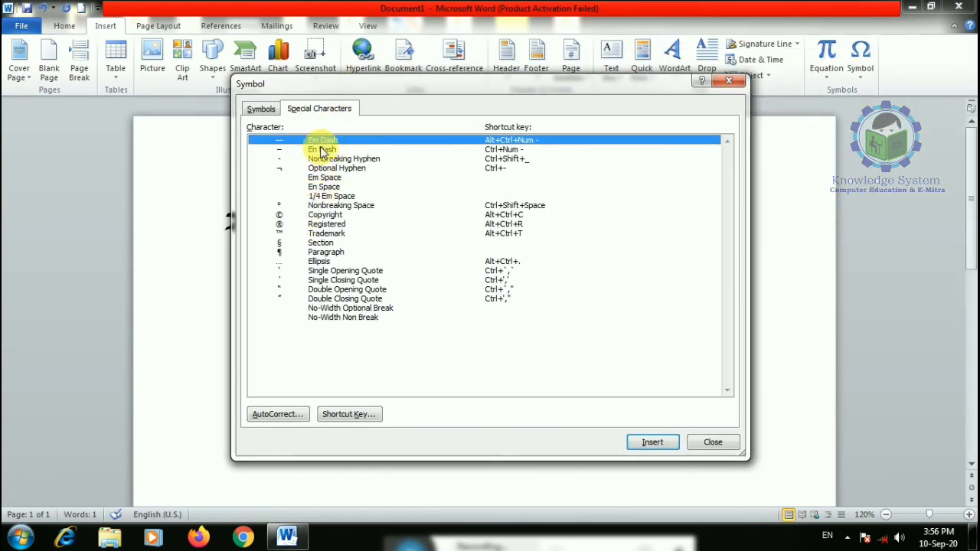
{"action": "left_click", "coordinate": [716, 442]}
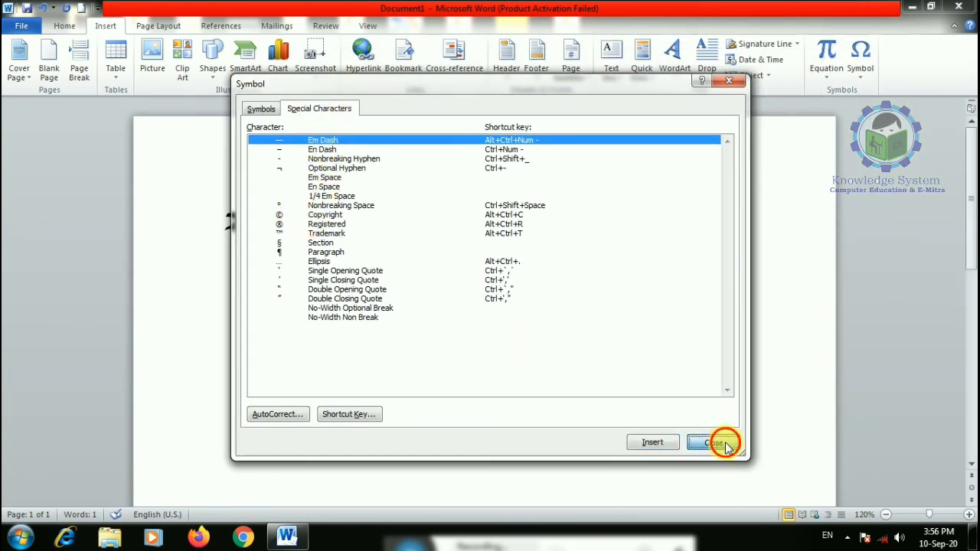
{"action": "left_click", "coordinate": [854, 64]}
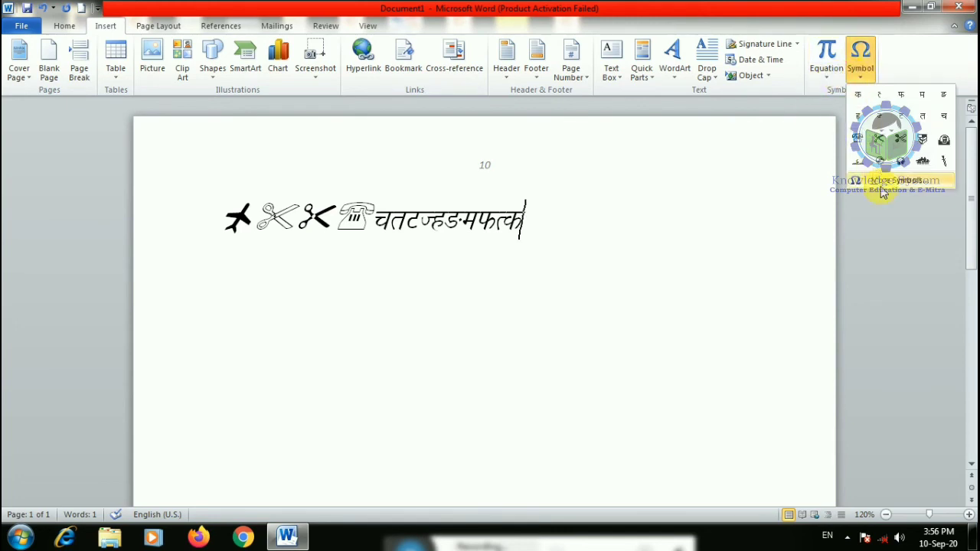
{"action": "left_click", "coordinate": [882, 184]}
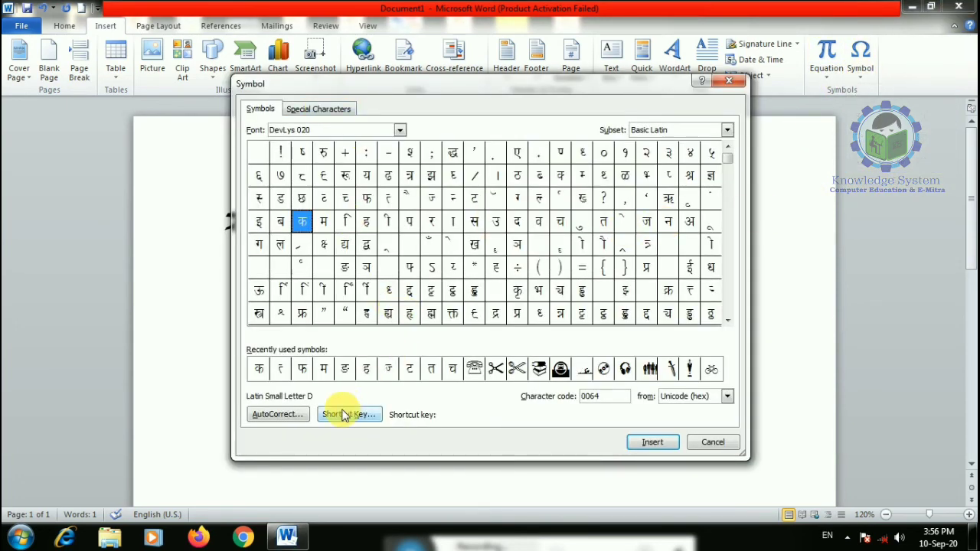
{"action": "left_click", "coordinate": [275, 414]}
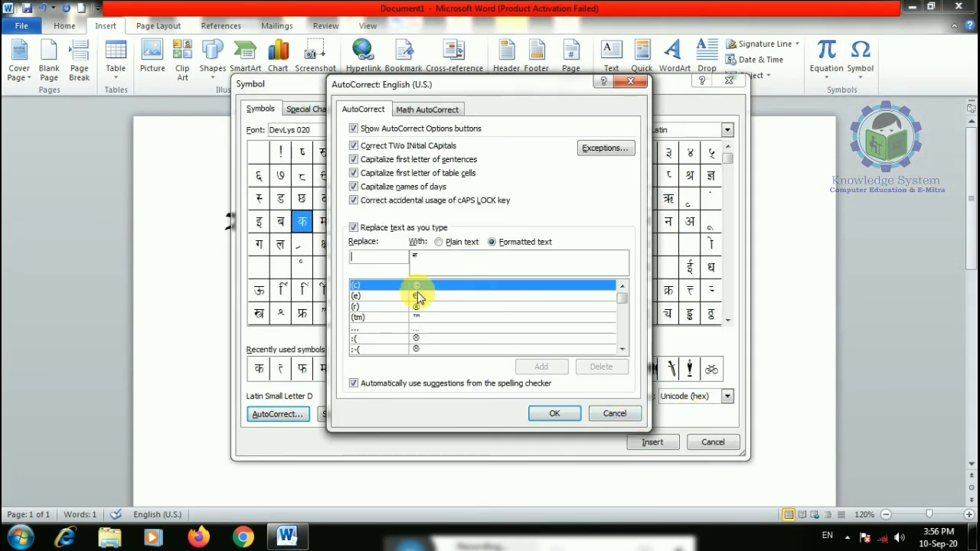
{"action": "scroll", "coordinate": [414, 318], "scroll_direction": "down", "scroll_amount": 2}
{"action": "scroll", "coordinate": [387, 300], "scroll_direction": "up", "scroll_amount": 2}
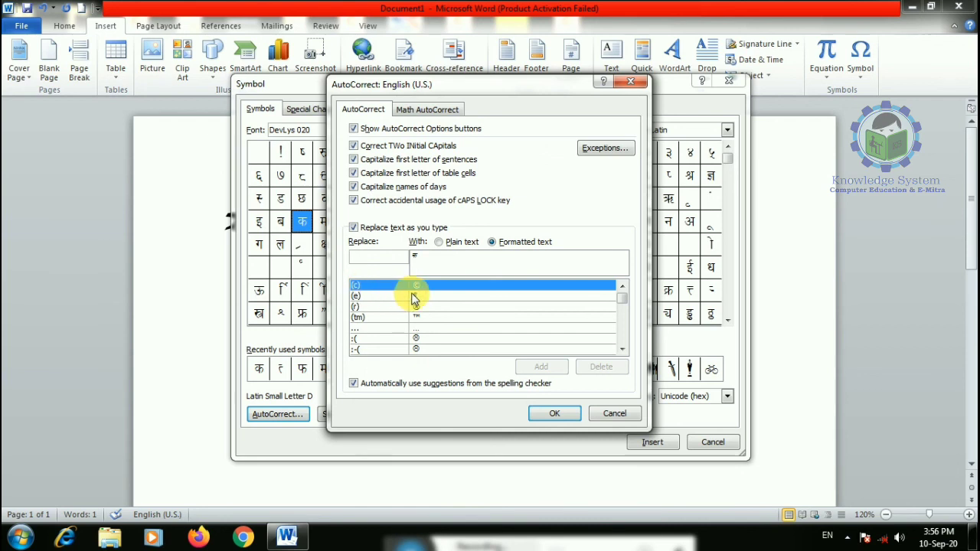
{"action": "left_click", "coordinate": [554, 413]}
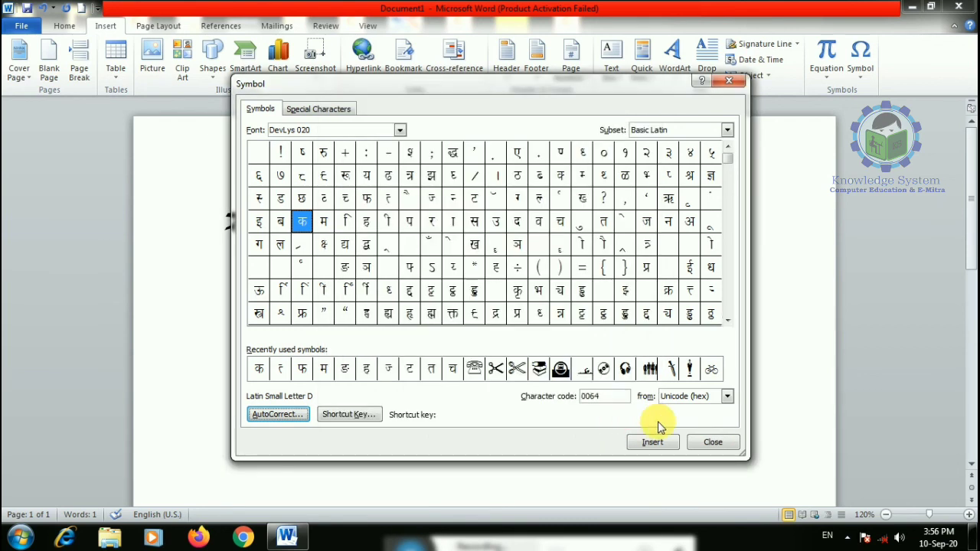
{"action": "left_click", "coordinate": [703, 442]}
- Delete the pictogram-and-Devanagari line so only the © copyright sign remains
{"action": "left_click_drag", "start_coordinate": [562, 240], "coordinate": [7, 192]}
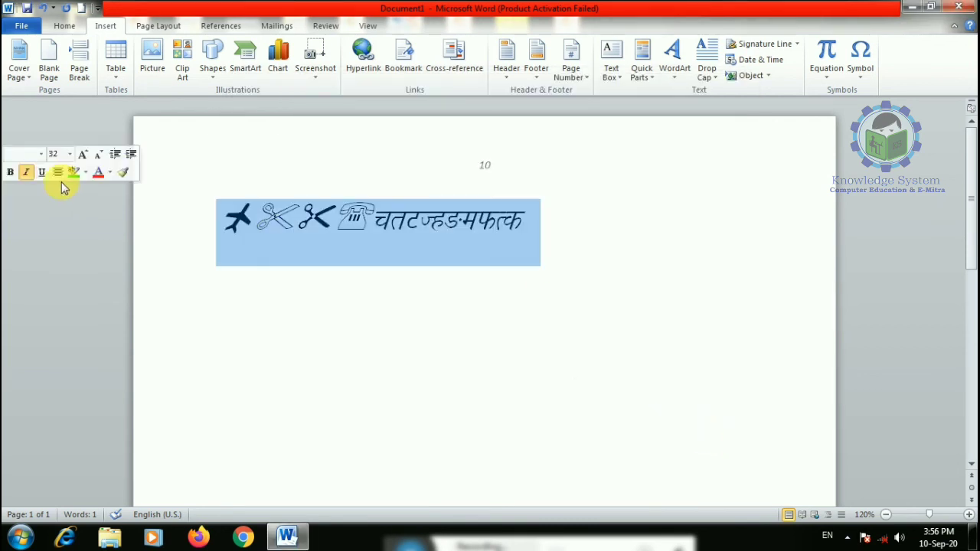
{"action": "key", "text": "Delete"}
{"action": "left_click", "coordinate": [63, 25]}
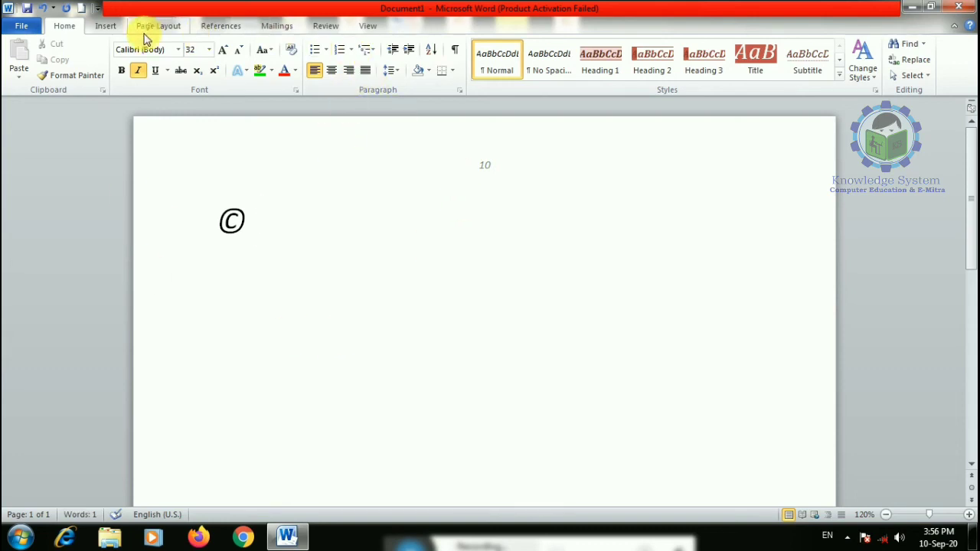
{"action": "left_click", "coordinate": [105, 27]}
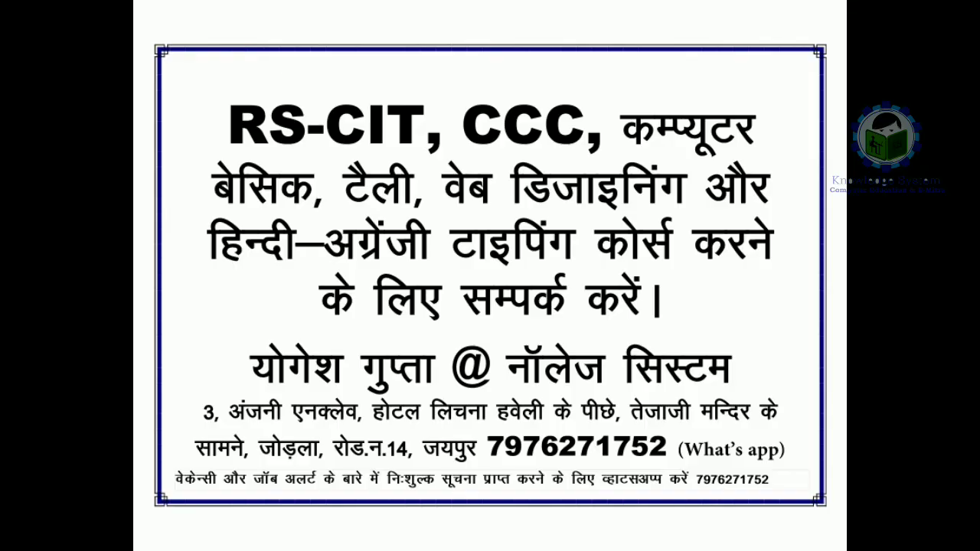